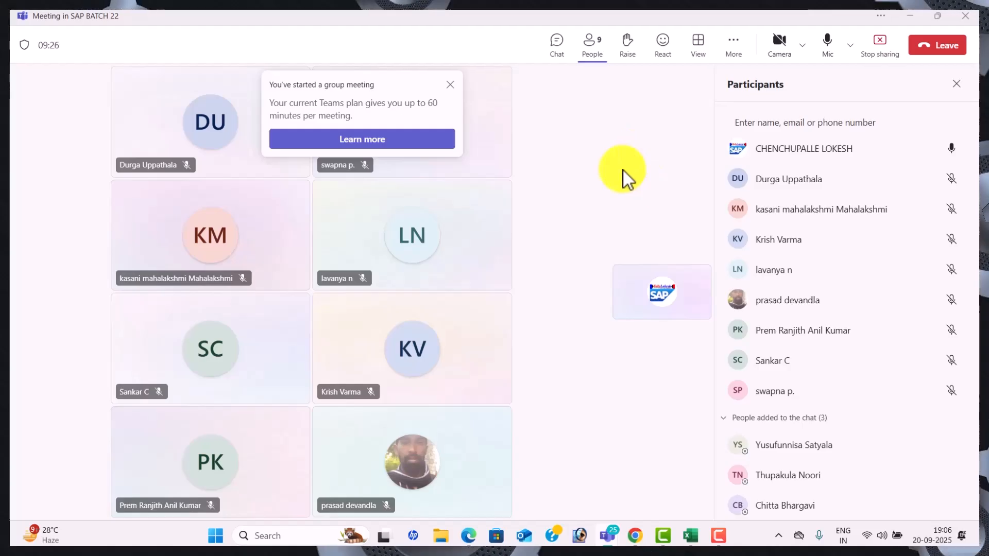
pyautogui.hotkey('alt', 'Tab')
pyautogui.hotkey('alt', 'Tab')
pyautogui.hotkey('alt', 'Tab')
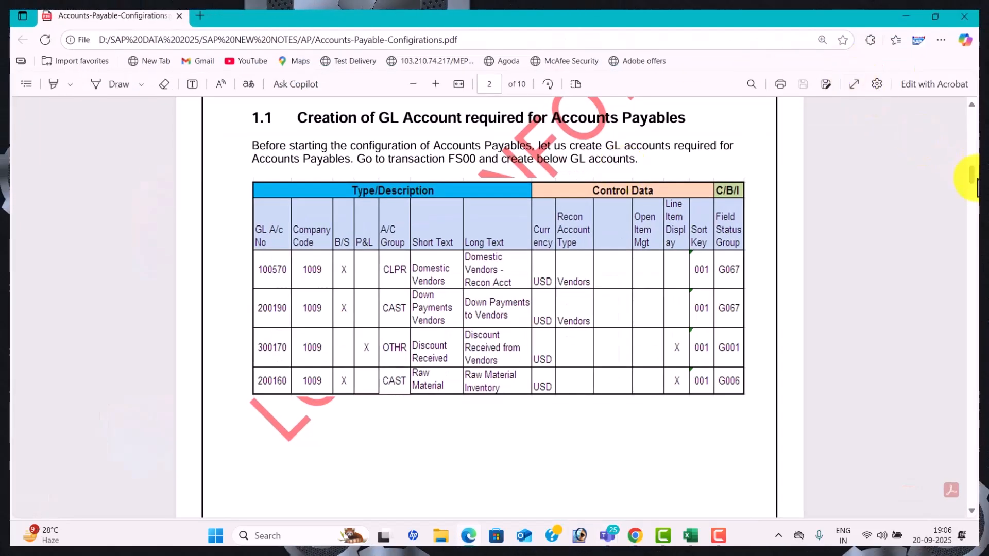
pyautogui.scroll(10, 974, 181)
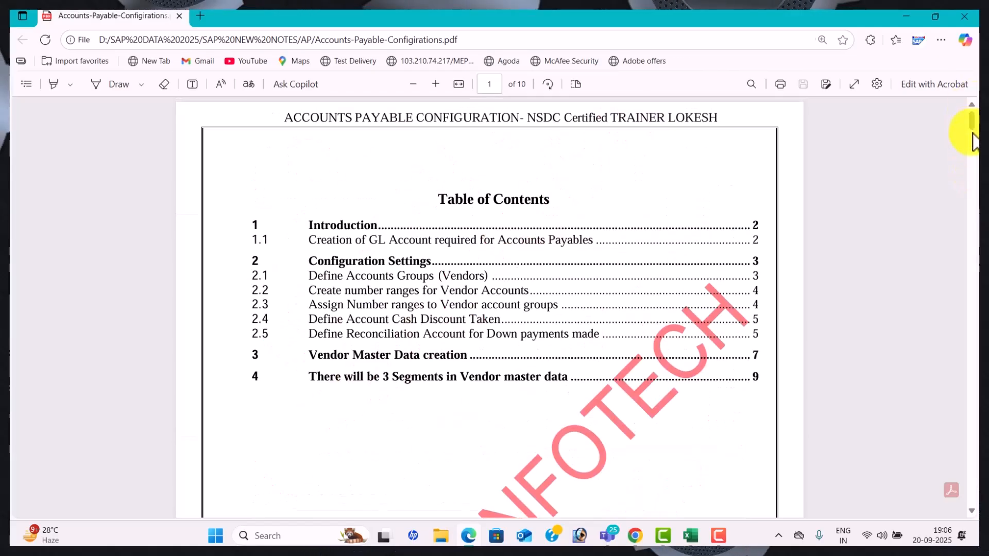
pyautogui.scroll(-10, 974, 167)
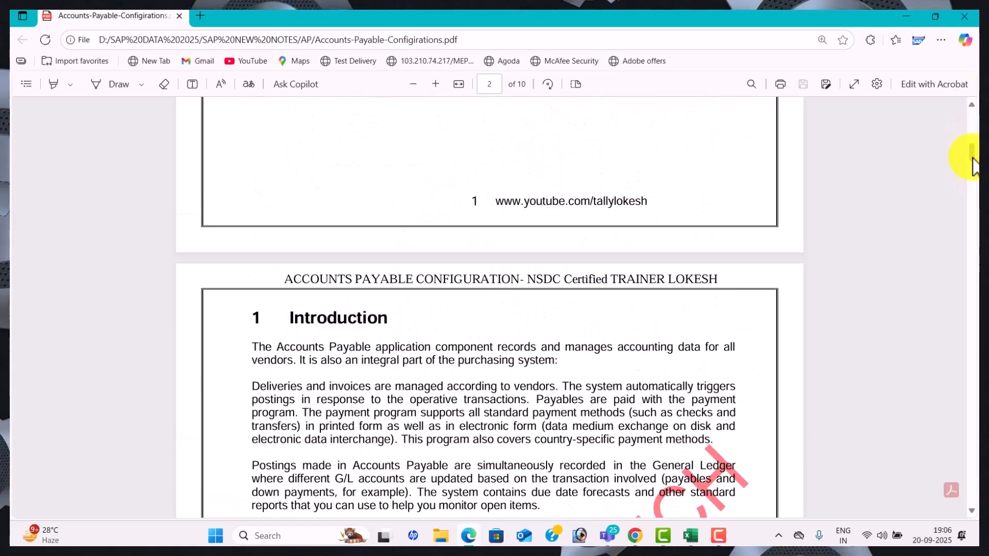
pyautogui.scroll(-6, 973, 161)
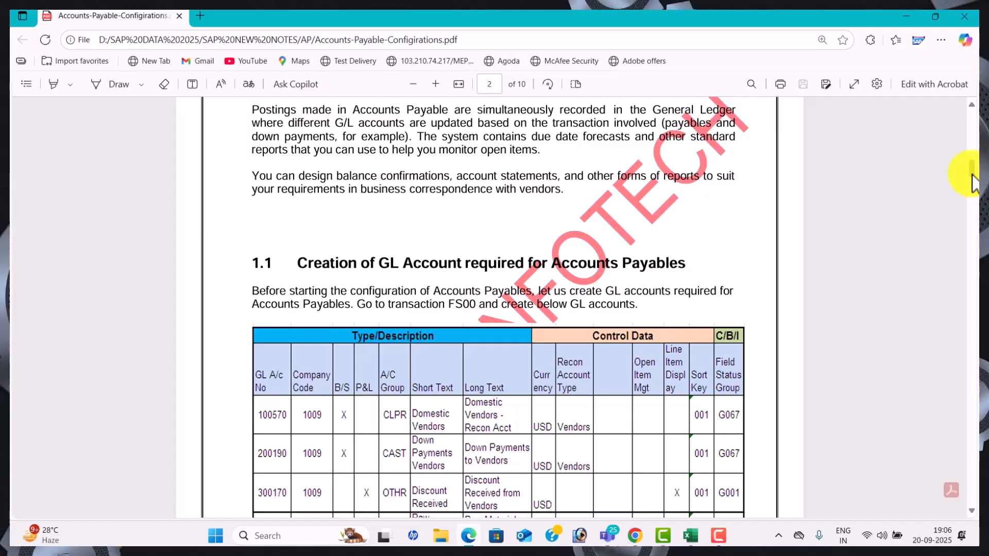
pyautogui.scroll(-8, 971, 293)
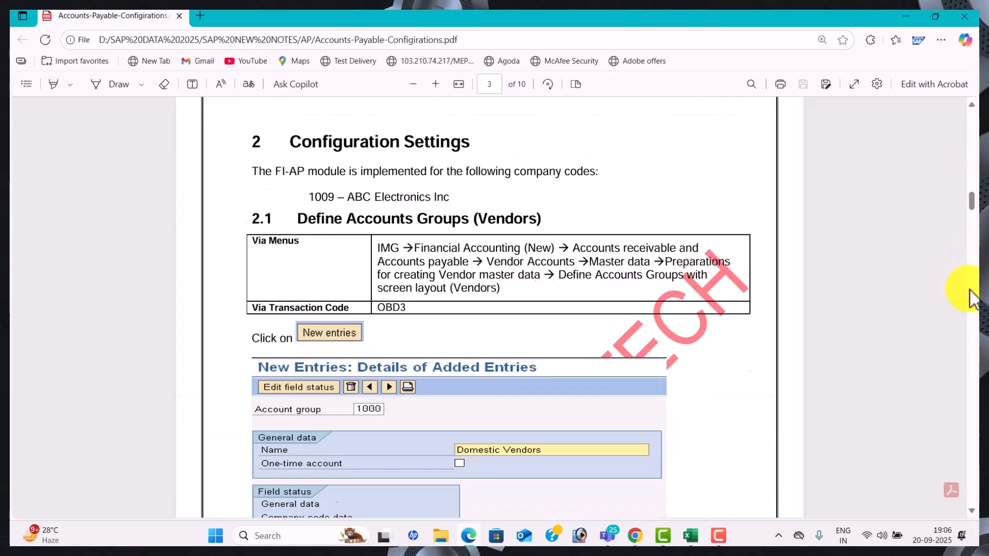
pyautogui.scroll(-10, 972, 297)
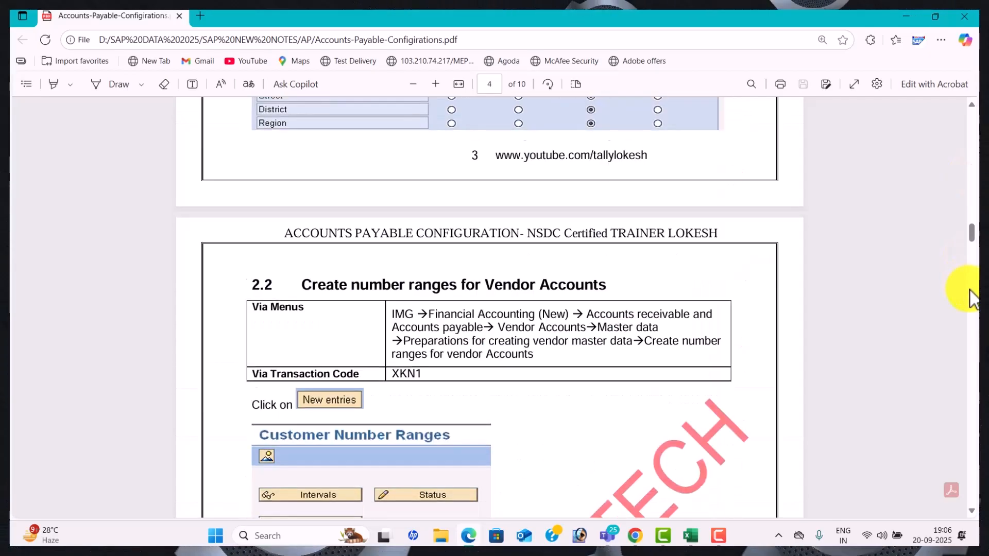
pyautogui.scroll(-5, 972, 294)
pyautogui.scroll(-5, 971, 287)
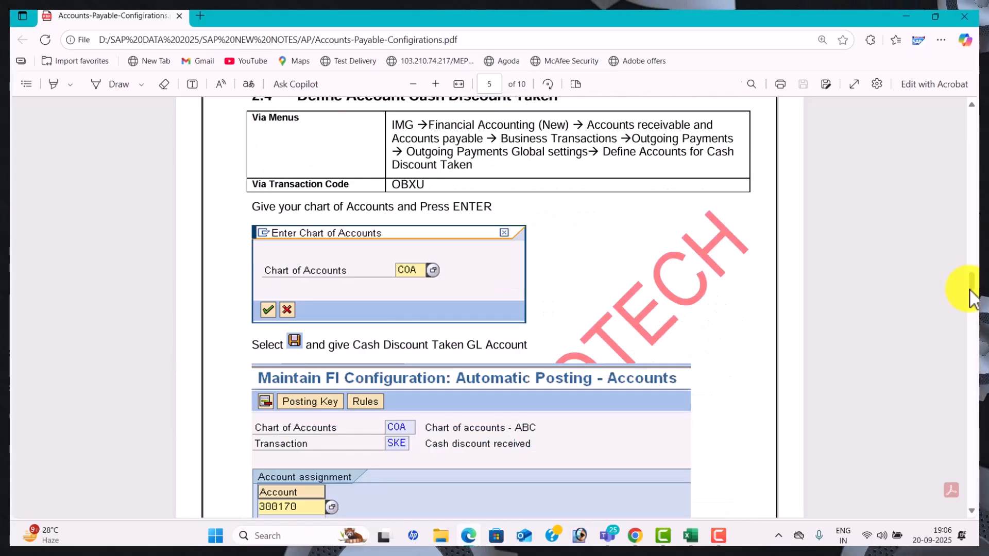
pyautogui.scroll(10, 976, 230)
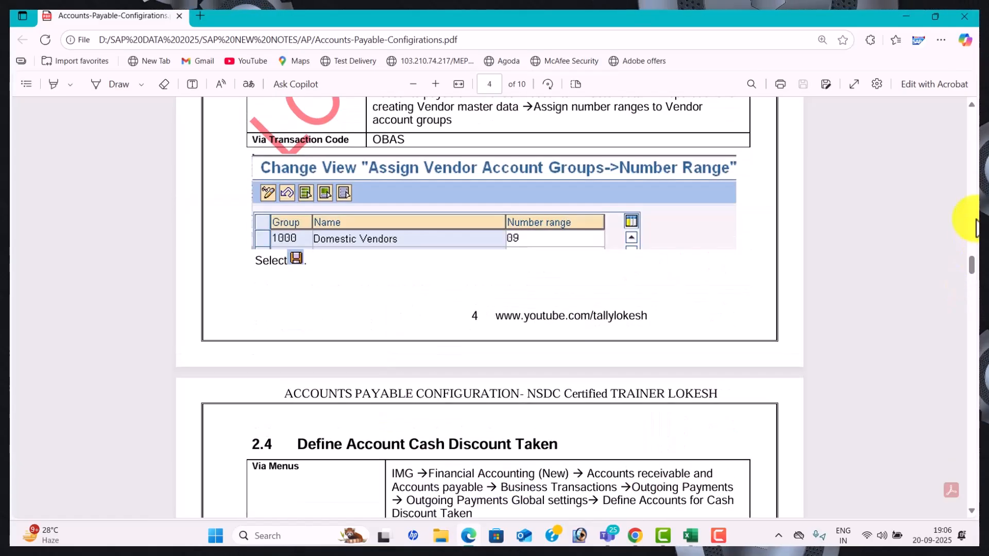
pyautogui.scroll(10, 976, 227)
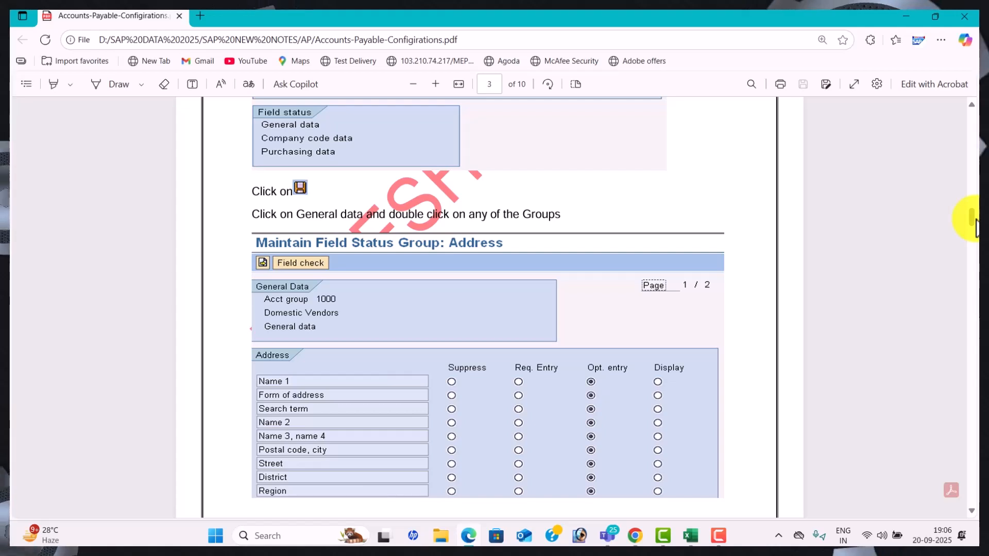
pyautogui.scroll(10, 976, 177)
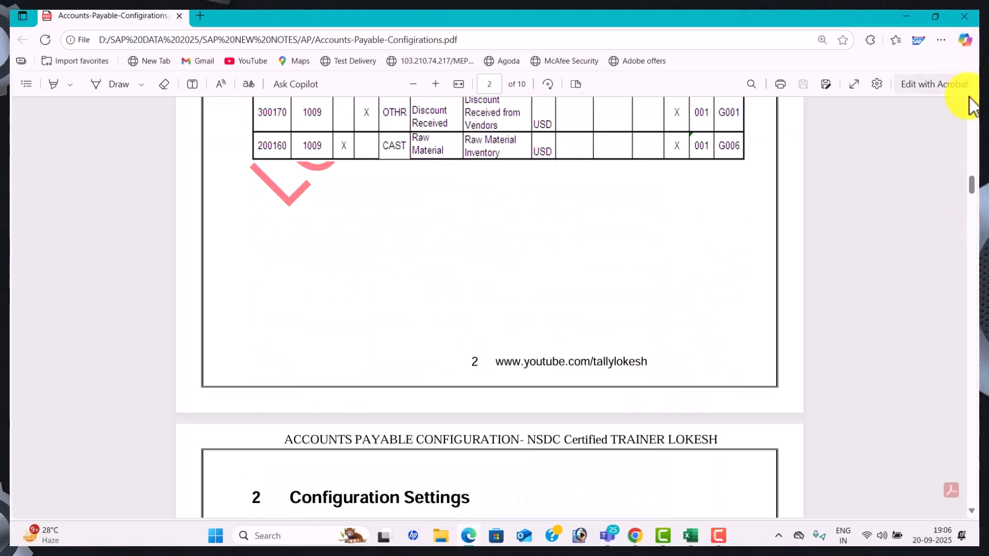
pyautogui.scroll(5, 974, 106)
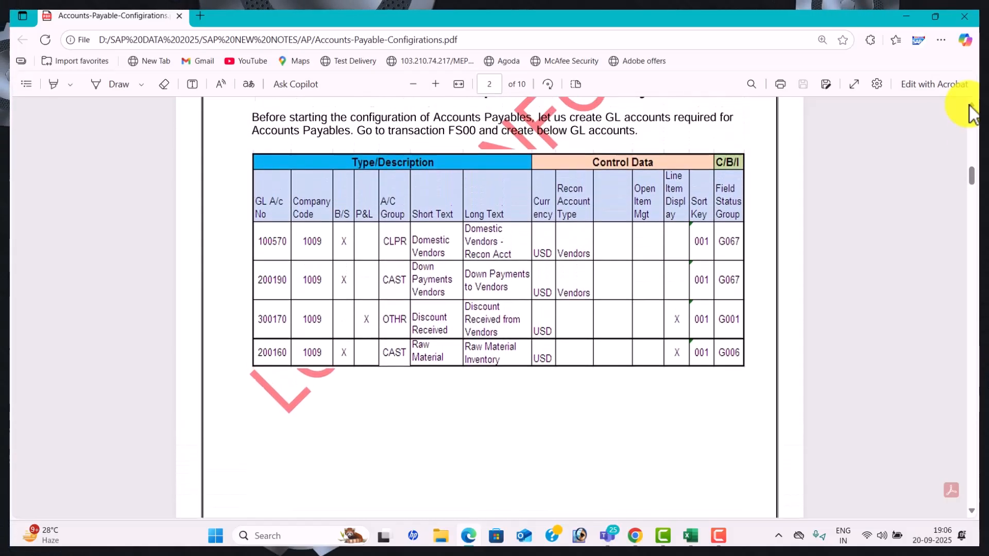
pyautogui.scroll(2, 973, 113)
# Bring the SAP CONTENT CONFIGURATION workbook forward and select the reconciliation accounts step
pyautogui.hotkey('alt', 'Tab')
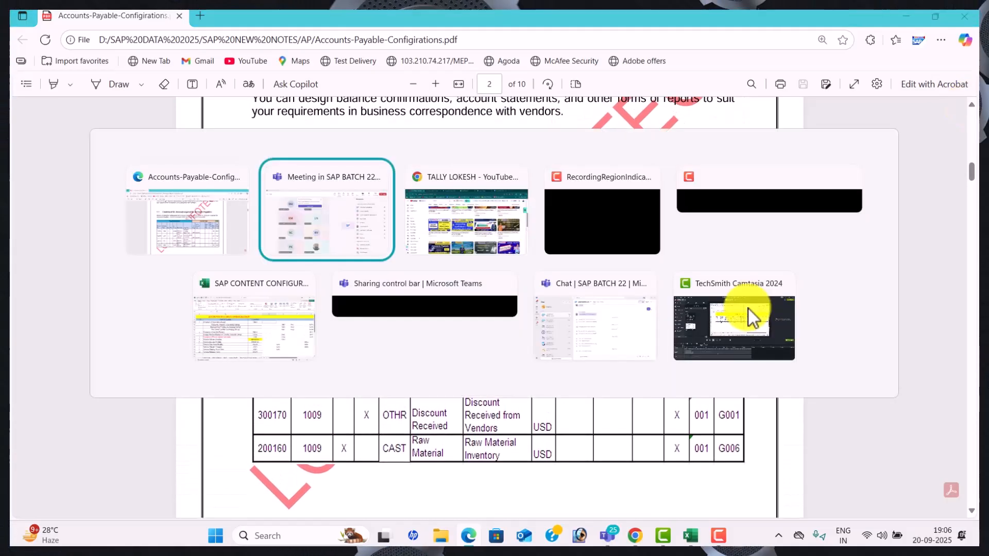
pyautogui.hotkey('alt', 'Tab')
pyautogui.hotkey('alt', 'Tab')
pyautogui.hotkey('alt', 'Tab')
pyautogui.hotkey('alt', 'Tab')
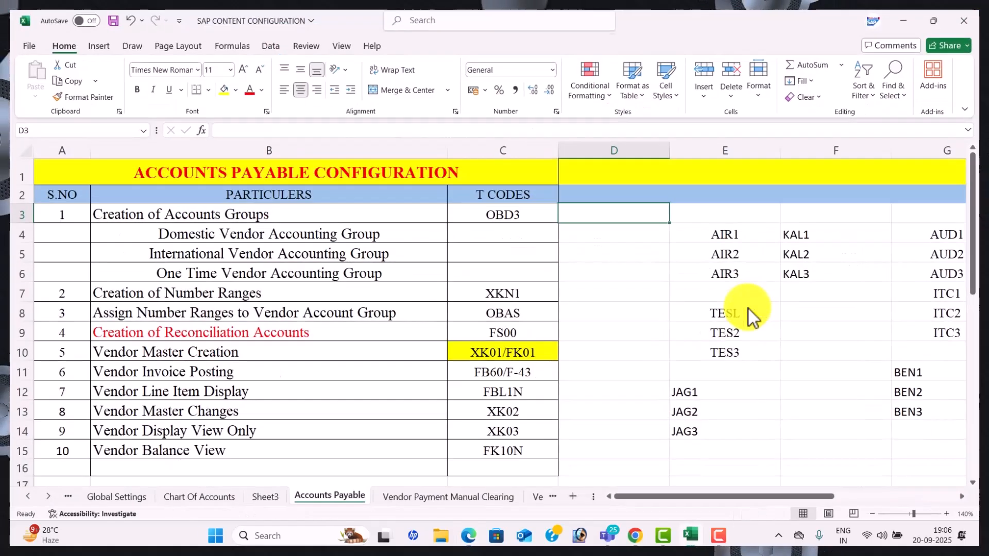
pyautogui.click(643, 325)
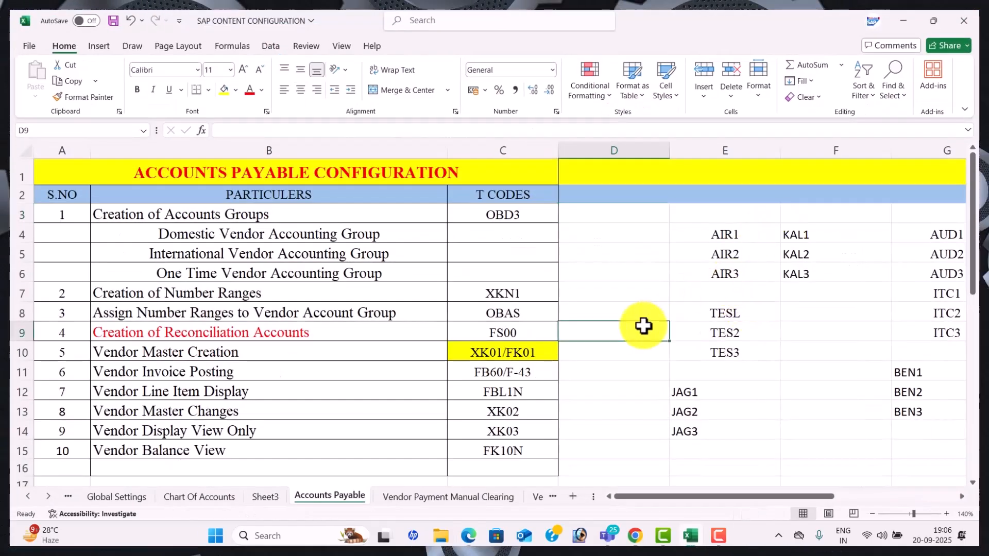
# Review the Credit Purchases and Suppliers notes and the Domestic and One time vendor types
pyautogui.hotkey('ctrl', 'Down')
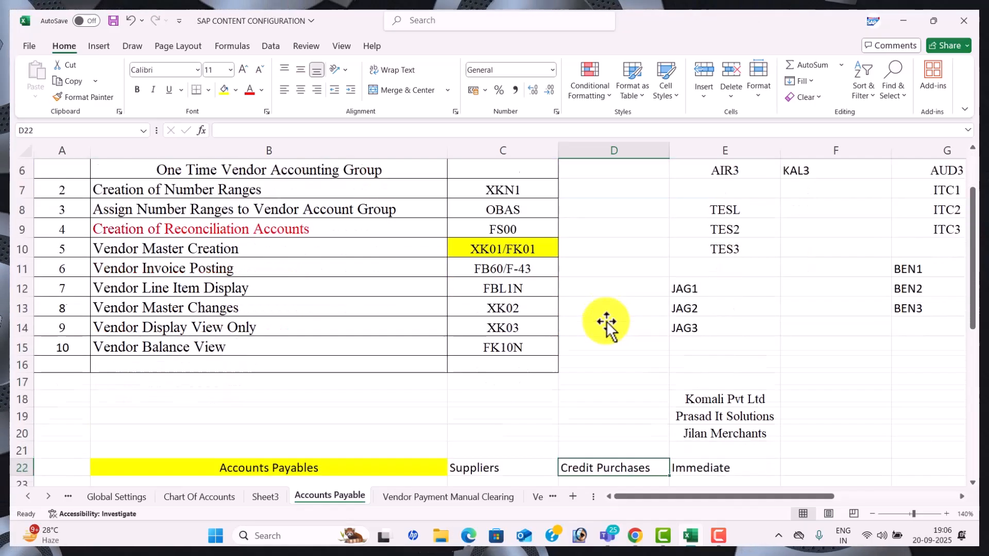
pyautogui.press('Down')
pyautogui.press('Down')
pyautogui.press('Down')
pyautogui.press('Down')
pyautogui.press('Down')
pyautogui.press('Down')
pyautogui.press('Down')
pyautogui.press('Down')
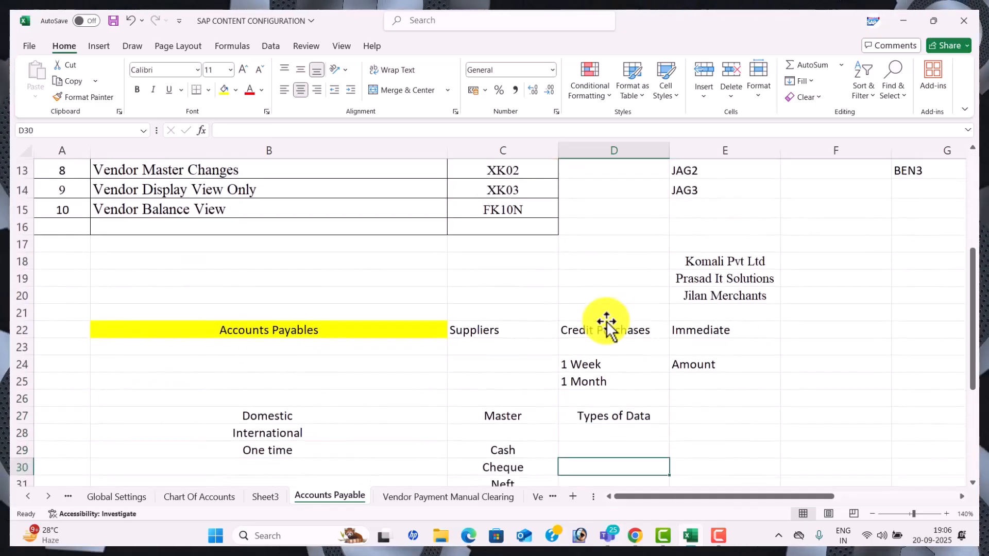
pyautogui.press('Down')
pyautogui.press('Down')
pyautogui.press('Down')
pyautogui.press('Down')
pyautogui.press('Down')
pyautogui.press('Down')
pyautogui.press('Down')
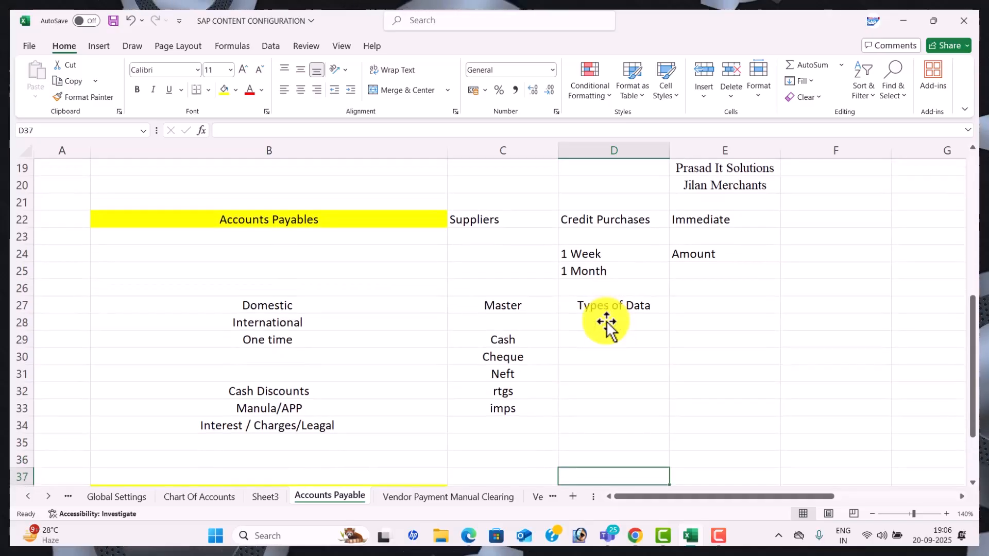
pyautogui.press('Down')
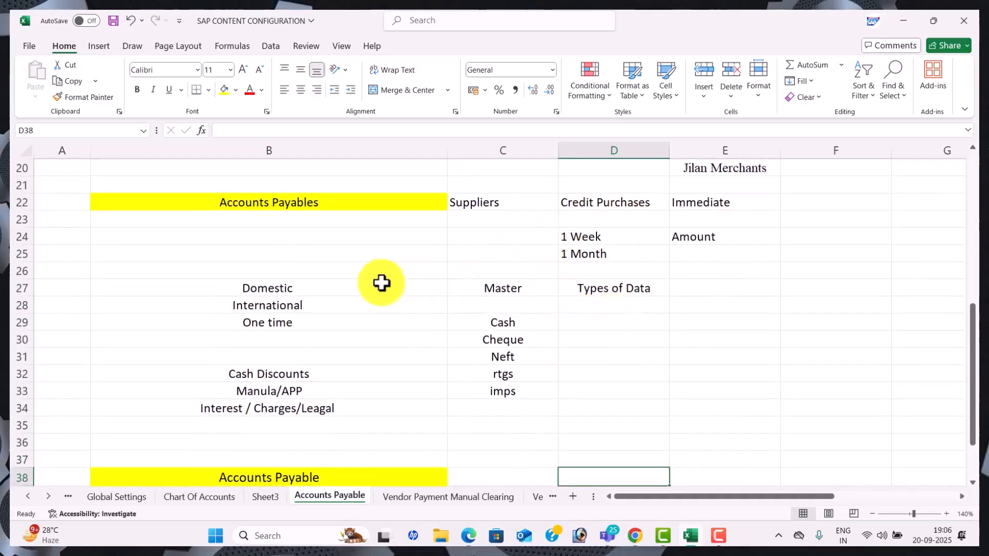
pyautogui.click(495, 203)
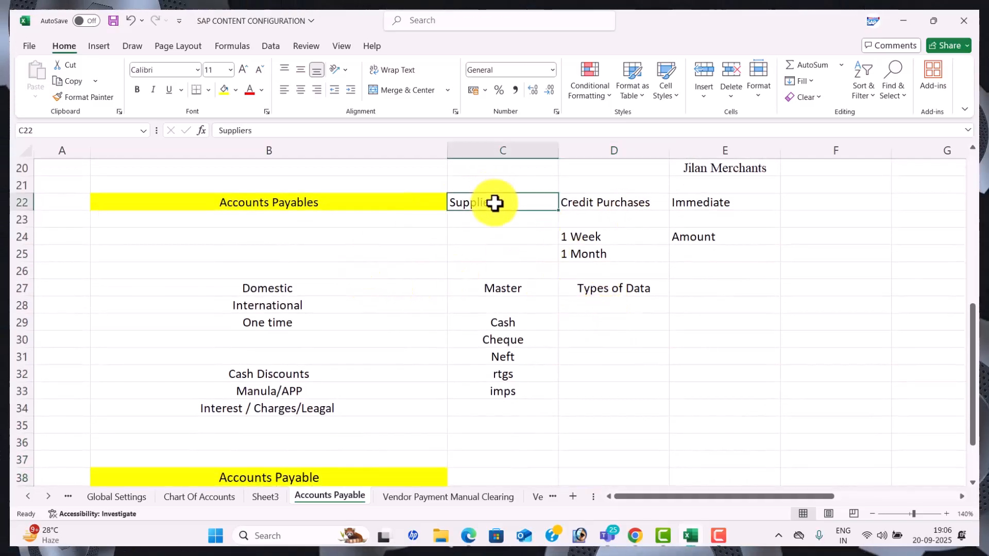
pyautogui.click(605, 211)
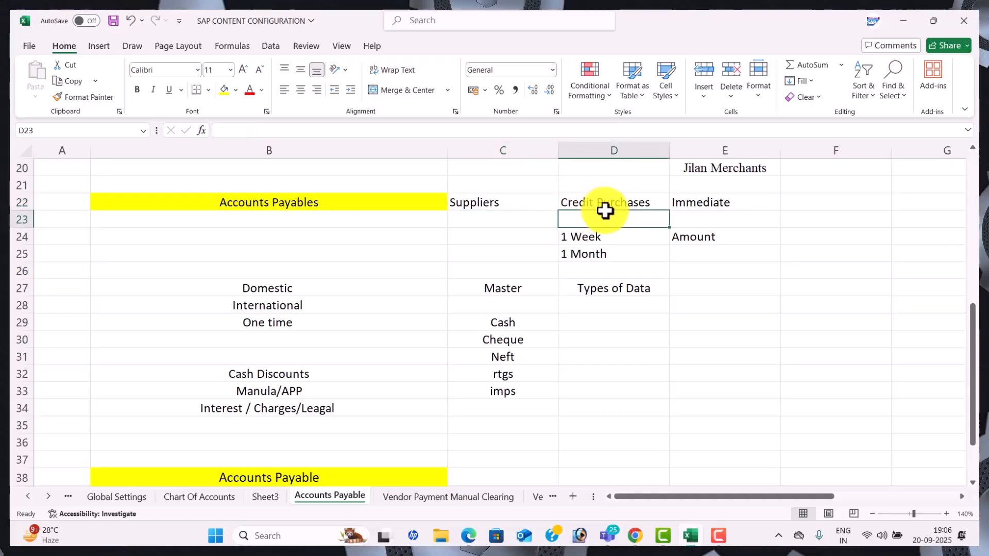
pyautogui.click(336, 292)
pyautogui.click(355, 326)
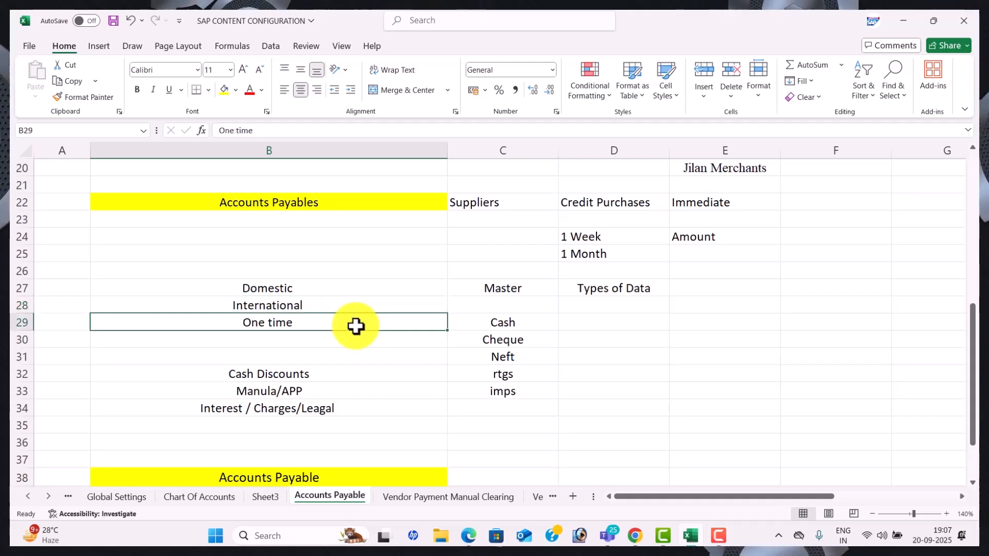
pyautogui.click(417, 350)
# Review the Accounts Payable list: Vendor Manual Payment, Cash Discount and Down Payments items
pyautogui.press('Down')
pyautogui.press('Down')
pyautogui.press('Down')
pyautogui.press('Down')
pyautogui.press('Down')
pyautogui.press('Down')
pyautogui.press('Down')
pyautogui.press('Down')
pyautogui.press('Down')
pyautogui.press('Down')
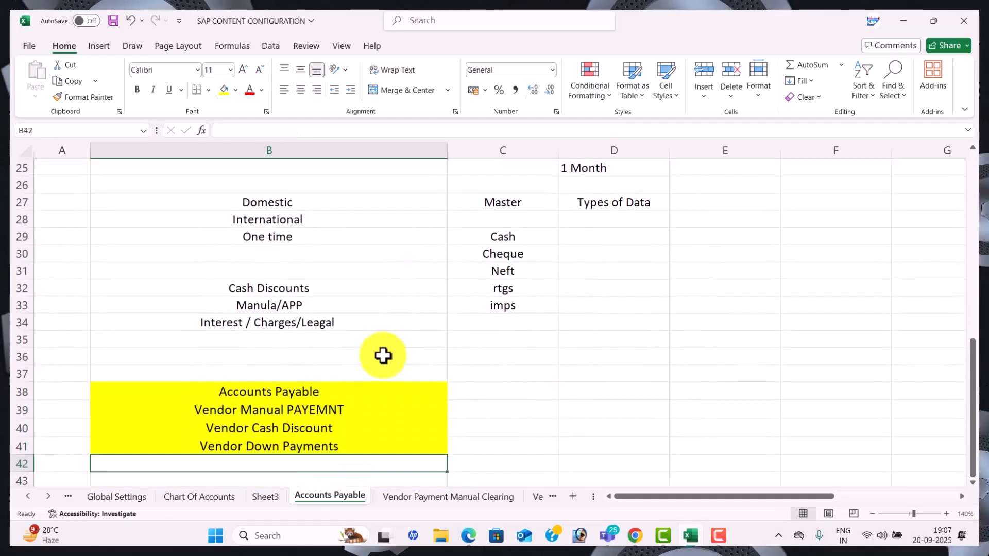
pyautogui.click(356, 390)
pyautogui.click(358, 409)
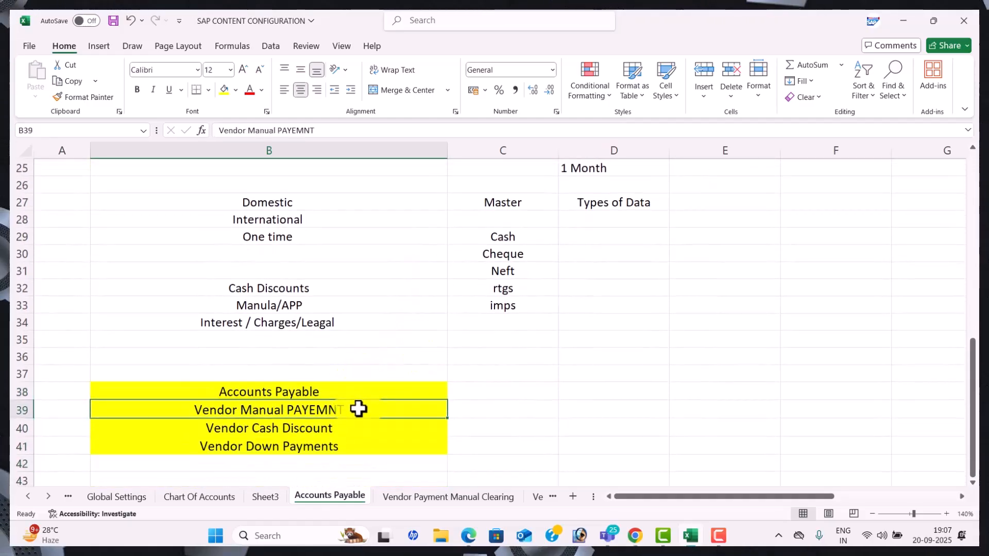
pyautogui.click(359, 429)
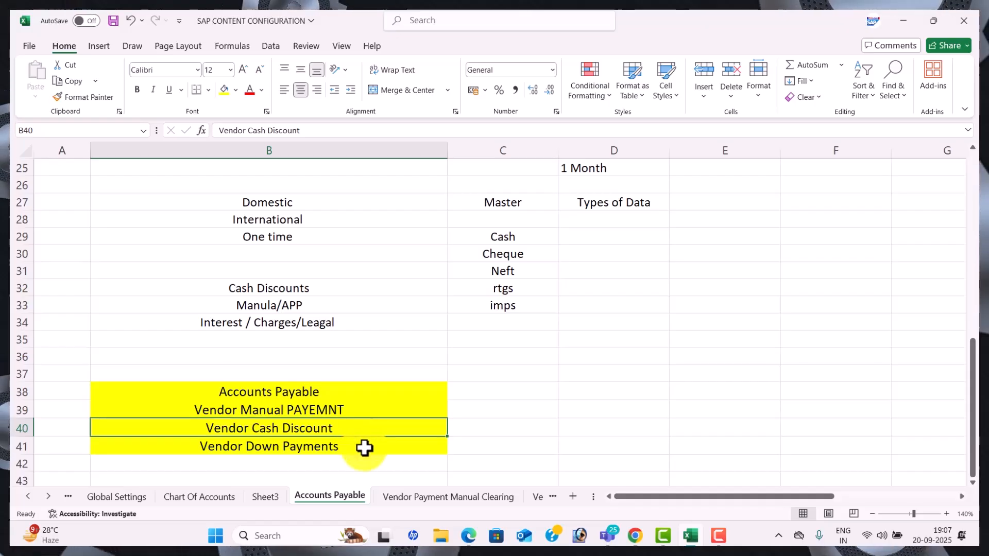
pyautogui.click(364, 447)
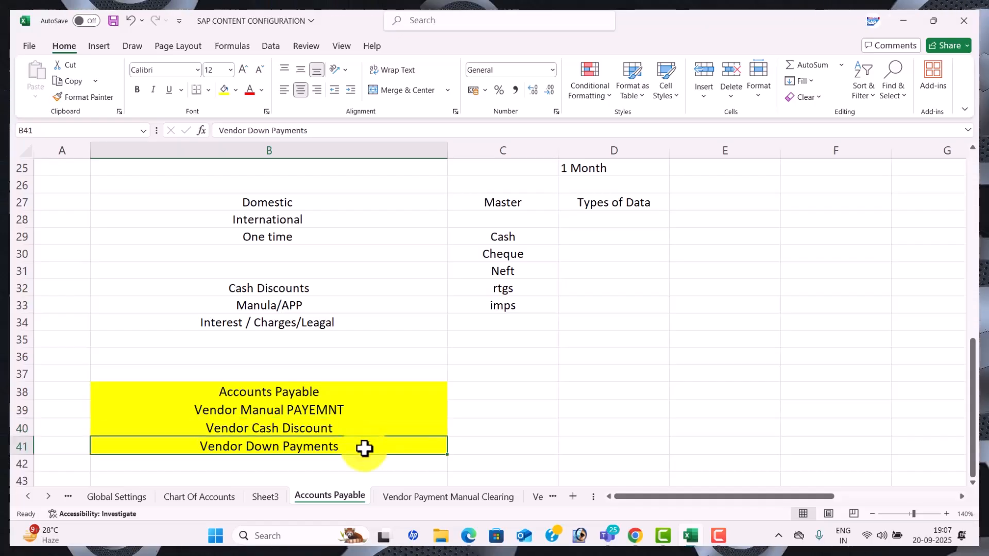
# Review the Cash, Neft, rtgs and imps payment methods and the Credit Purchases note
pyautogui.click(536, 238)
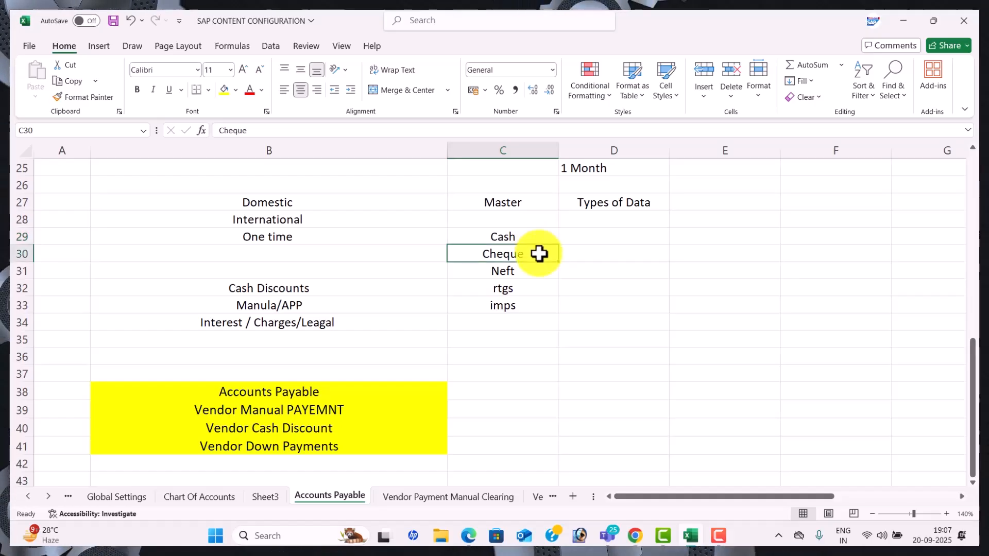
pyautogui.click(542, 272)
pyautogui.click(543, 287)
pyautogui.click(535, 305)
pyautogui.click(572, 234)
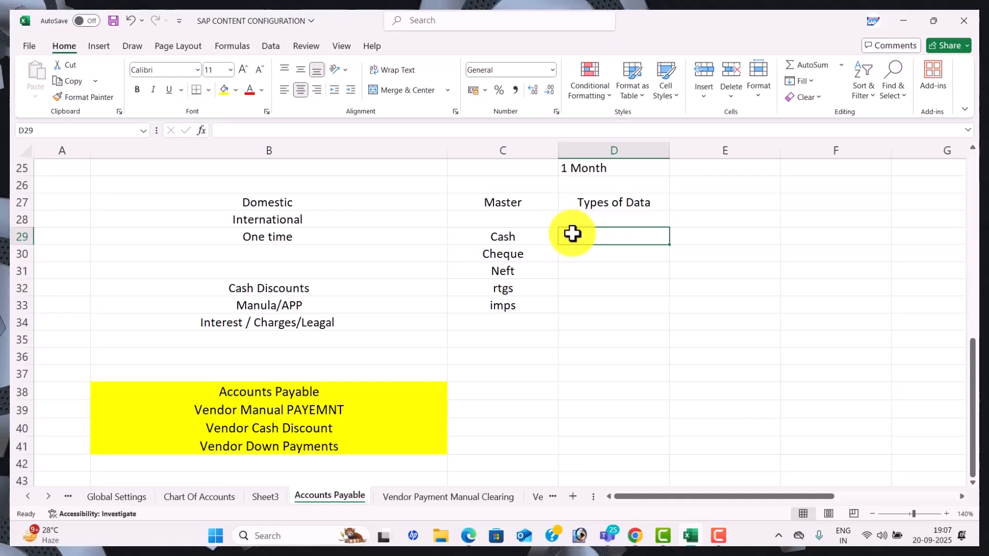
pyautogui.press('Up')
pyautogui.press('Up')
pyautogui.press('Up')
pyautogui.press('Up')
pyautogui.press('Up')
pyautogui.press('Up')
pyautogui.press('Up')
pyautogui.press('Up')
pyautogui.press('Up')
pyautogui.press('Up')
pyautogui.press('Up')
pyautogui.press('Up')
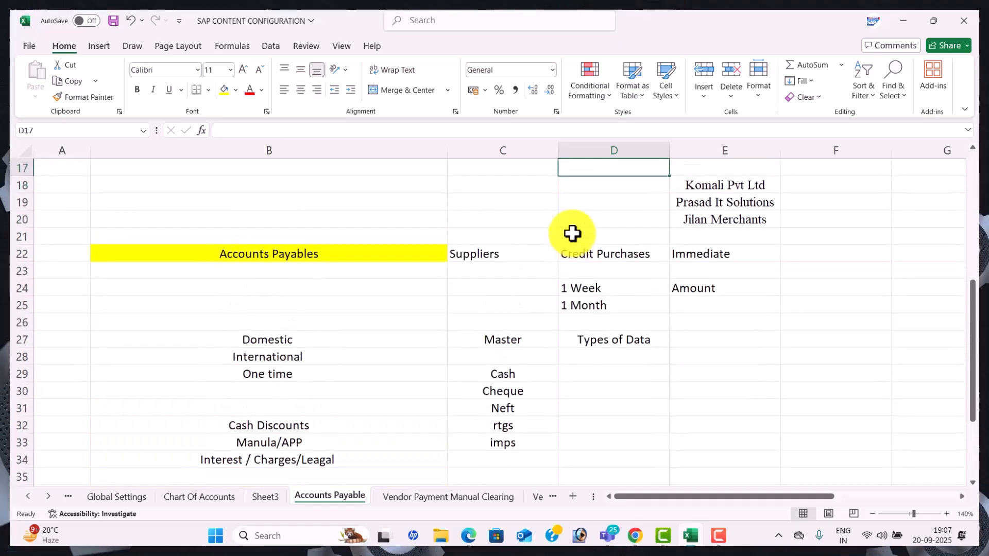
pyautogui.click(613, 254)
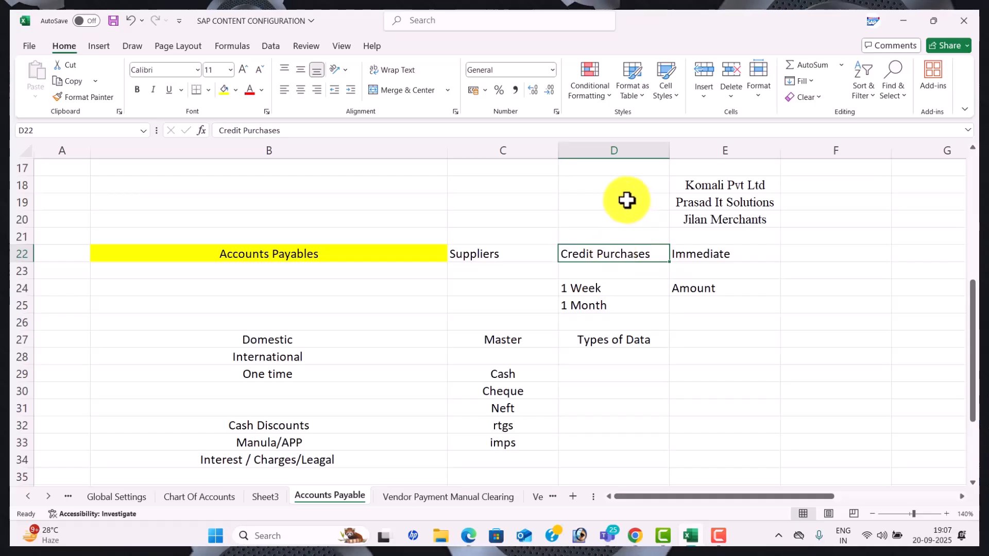
# Enter 'Purchase from raja traders' in the row below Accounts Payables
pyautogui.click(180, 289)
pyautogui.write('pUR')
pyautogui.press('BackSpace')
pyautogui.press('BackSpace')
pyautogui.press('BackSpace')
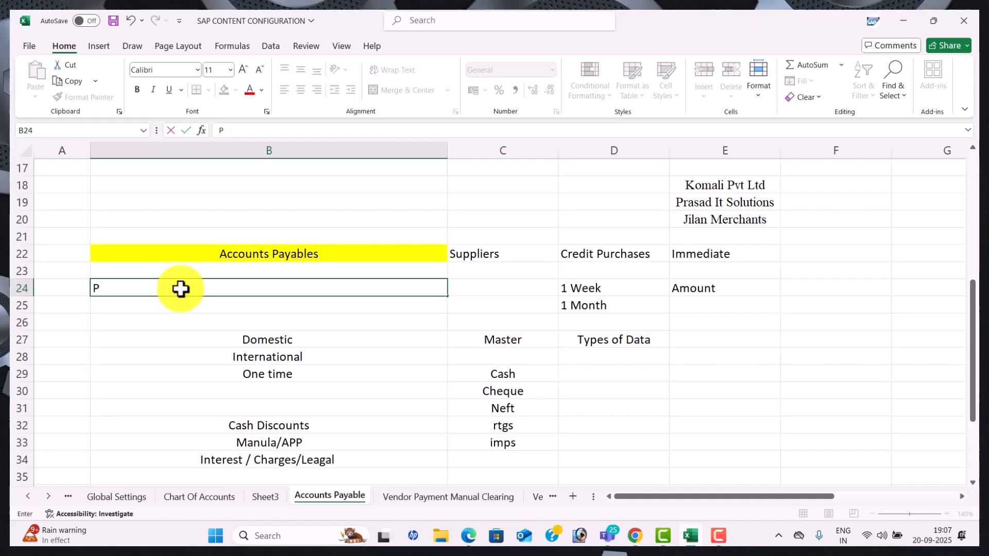
pyautogui.write('Purchase form')
pyautogui.press('BackSpace')
pyautogui.press('BackSpace')
pyautogui.press('BackSpace')
pyautogui.write('rom raja traders')
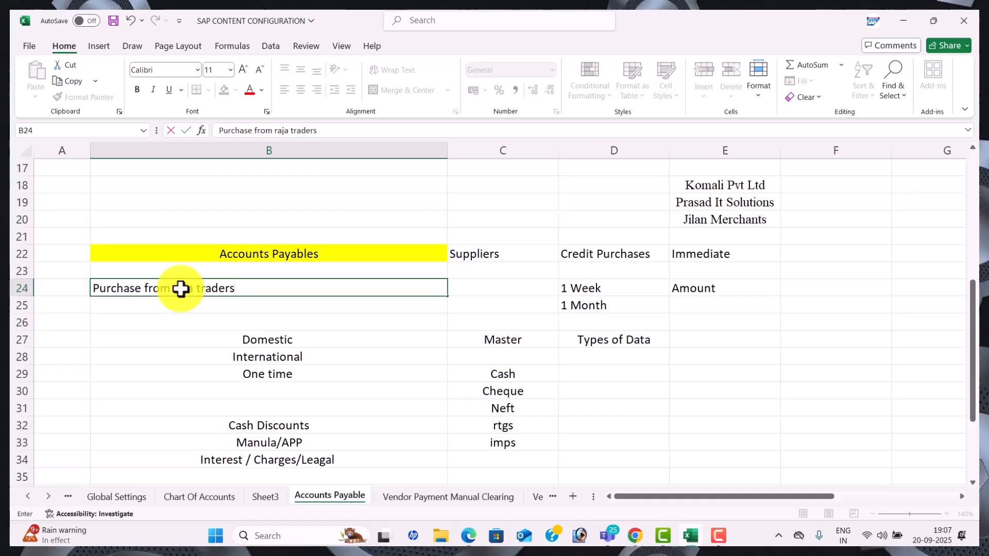
pyautogui.press('Return')
# Enter 'Purchase stock from janiki it solutinos' in cell B25
pyautogui.write('Purchase')
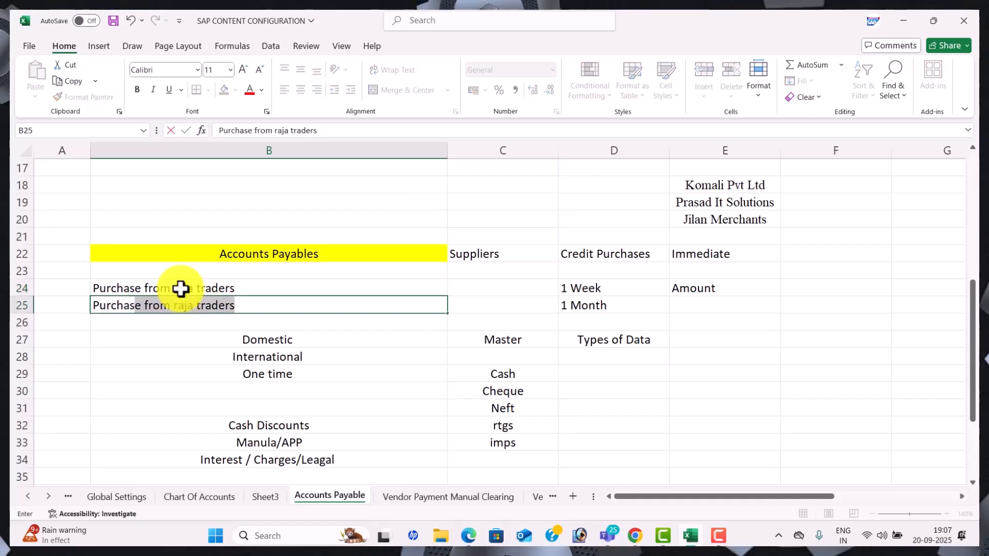
pyautogui.write(' stock fro')
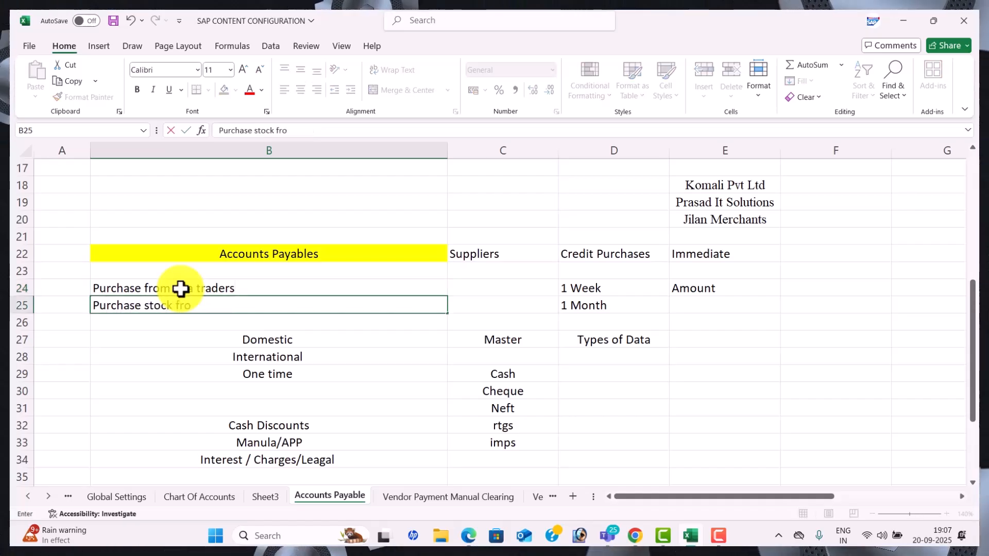
pyautogui.write('m')
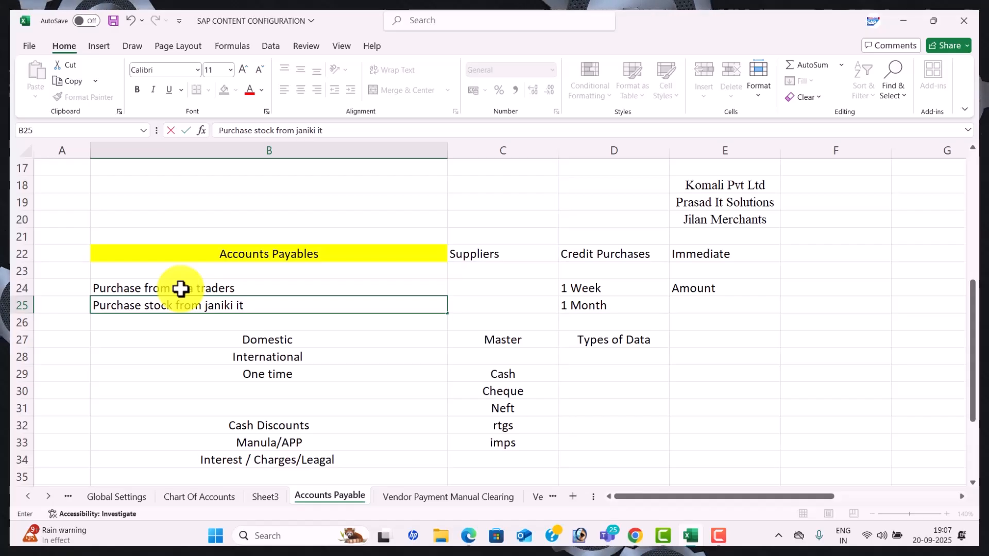
pyautogui.write('janiki it solutinos')
pyautogui.press('Return')
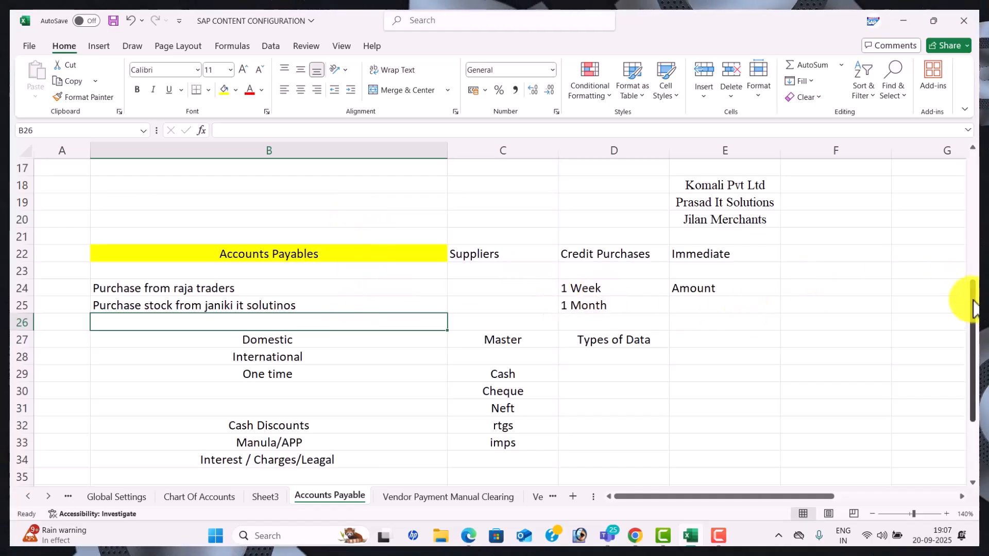
# Launch SAP Logon from Windows search and connect to the listed SAP system
pyautogui.moveTo(962, 305); pyautogui.dragTo(936, 144)
pyautogui.click(576, 203)
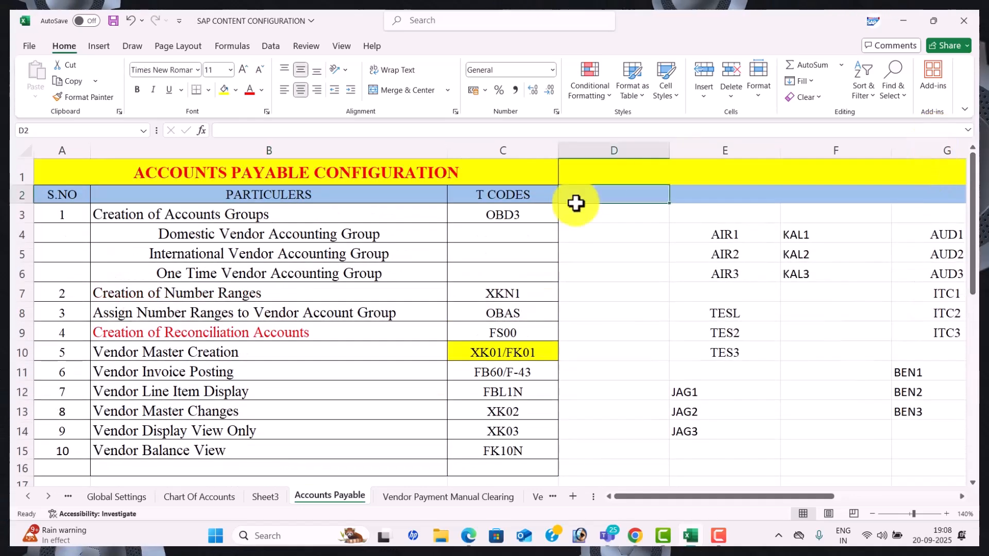
pyautogui.click(579, 215)
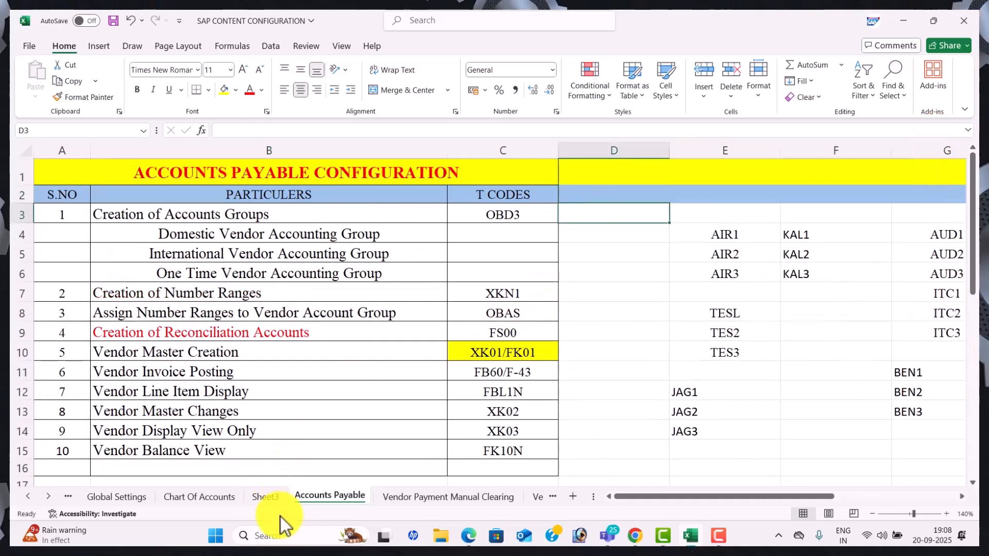
pyautogui.click(286, 536)
pyautogui.write('sap')
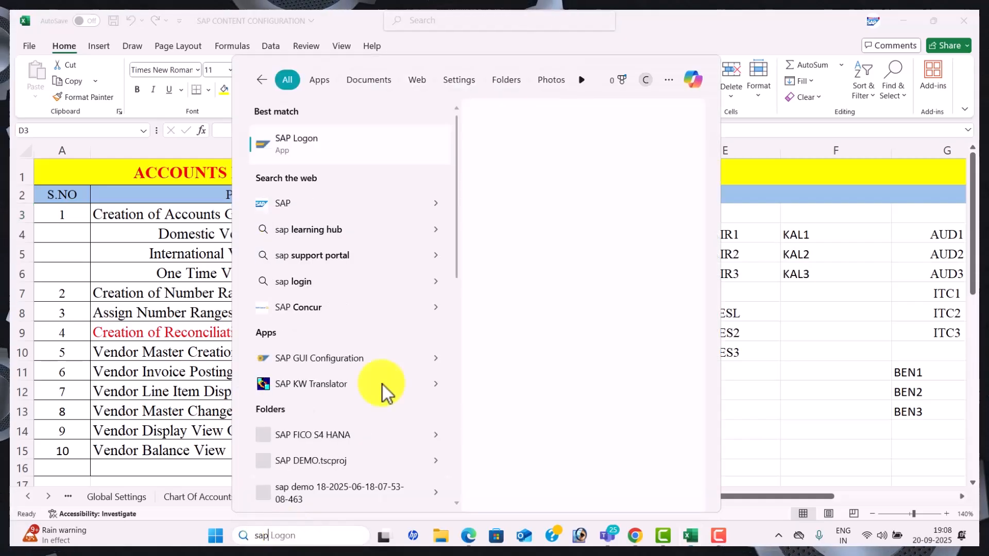
pyautogui.click(555, 234)
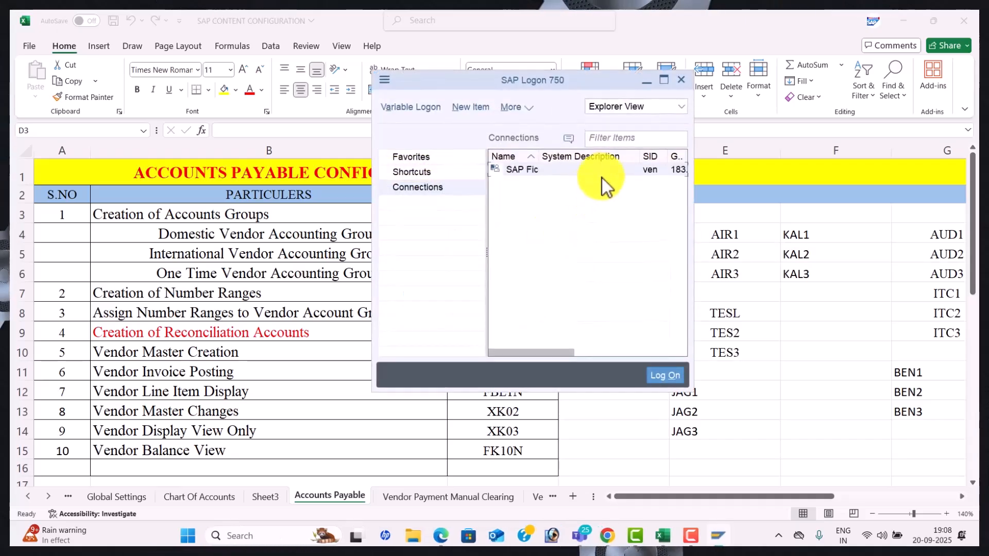
pyautogui.doubleClick(606, 172)
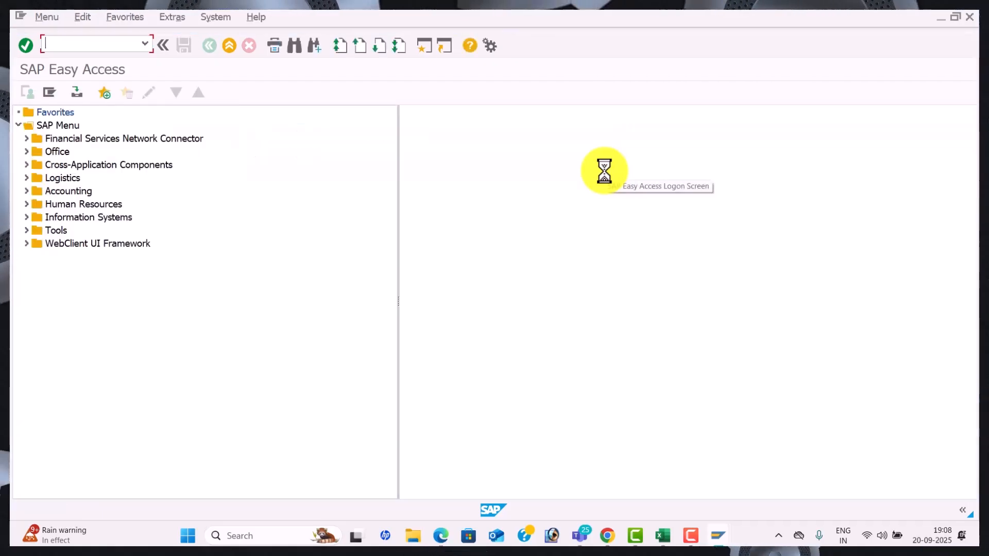
# Glance at the Excel configuration sheet, then return to SAP Easy Access
pyautogui.hotkey('alt', 'Tab')
pyautogui.press('Tab')
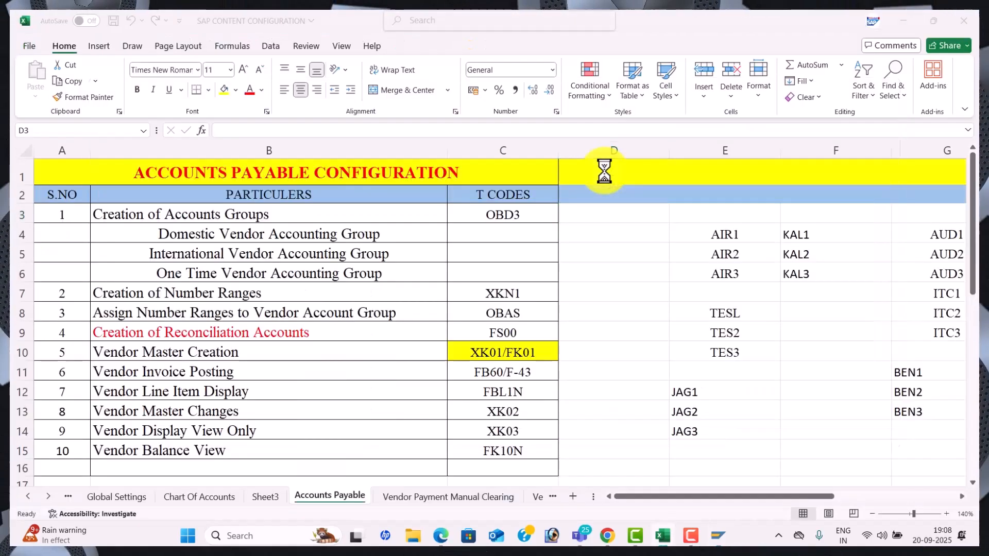
pyautogui.hotkey('alt', 'Tab')
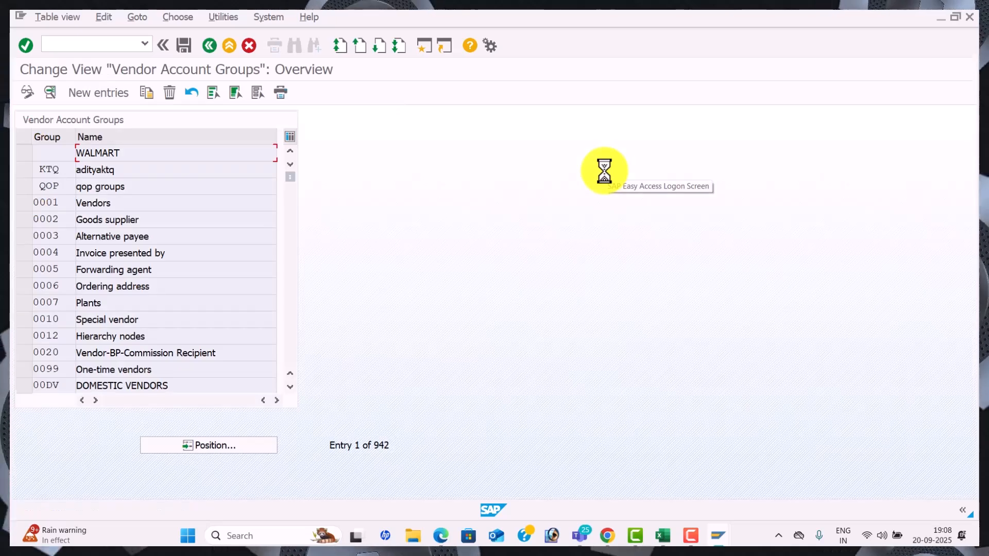
# Add new entry WAL1, changing the recalled description to 'Domestic Vendor WAL1'
pyautogui.click(122, 92)
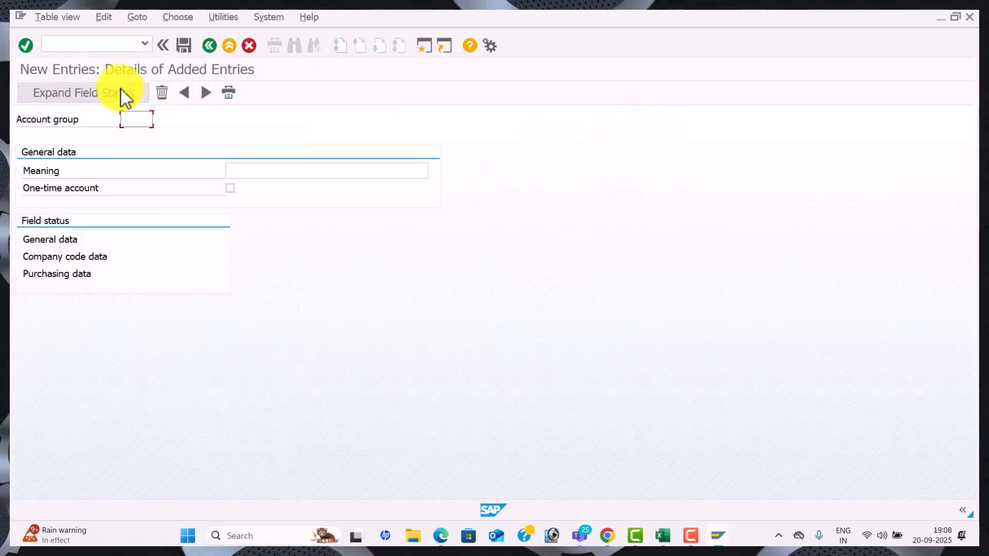
pyautogui.write('WAL')
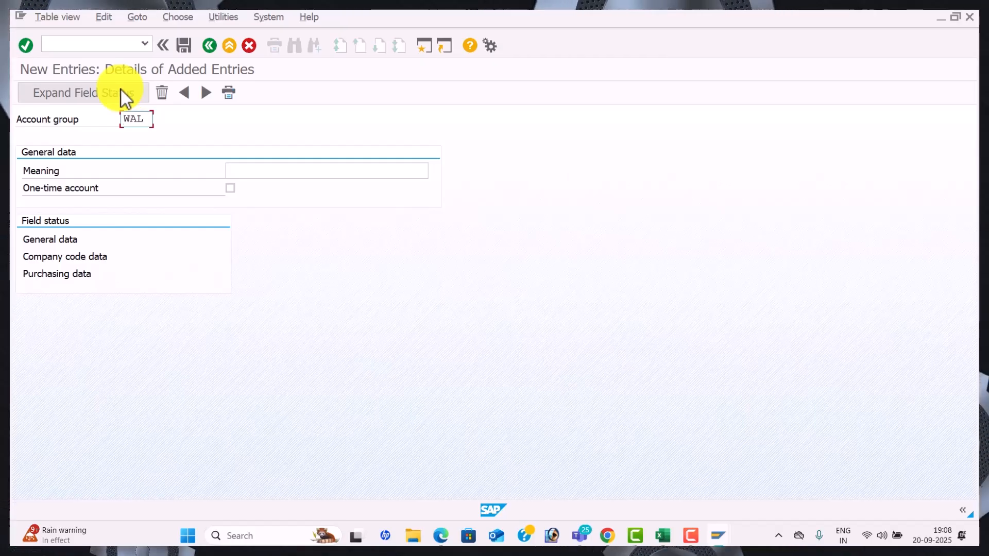
pyautogui.write('1')
pyautogui.press('Tab')
pyautogui.press('Down')
pyautogui.press('Down')
pyautogui.press('Down')
pyautogui.press('Return')
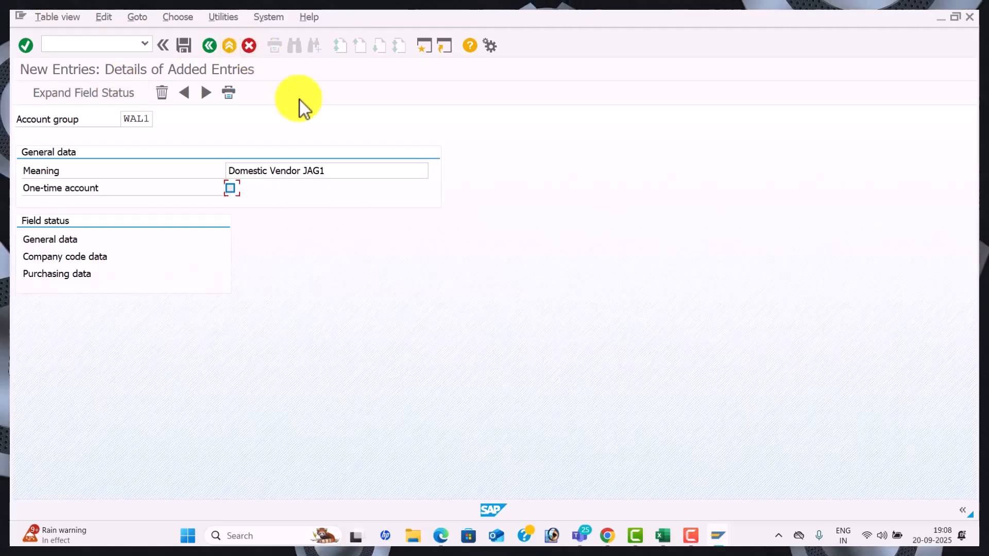
pyautogui.press('BackSpace')
pyautogui.press('BackSpace')
pyautogui.press('BackSpace')
pyautogui.press('BackSpace')
pyautogui.write('WAL1')
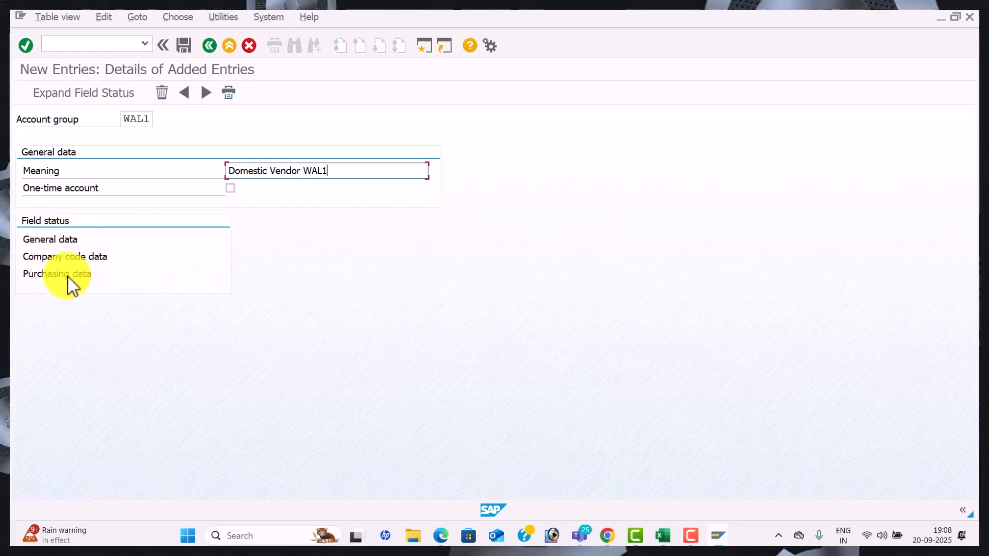
pyautogui.doubleClick(54, 240)
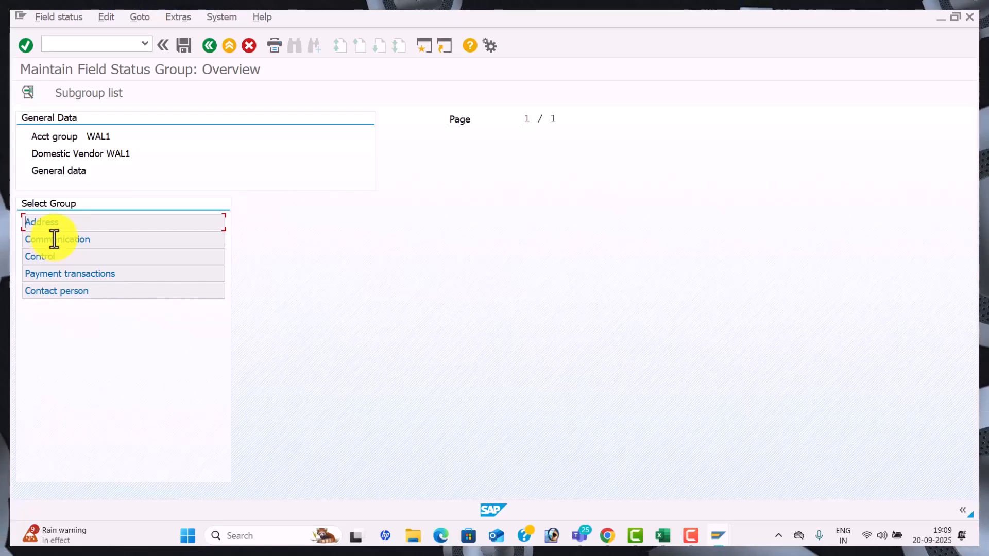
pyautogui.doubleClick(116, 225)
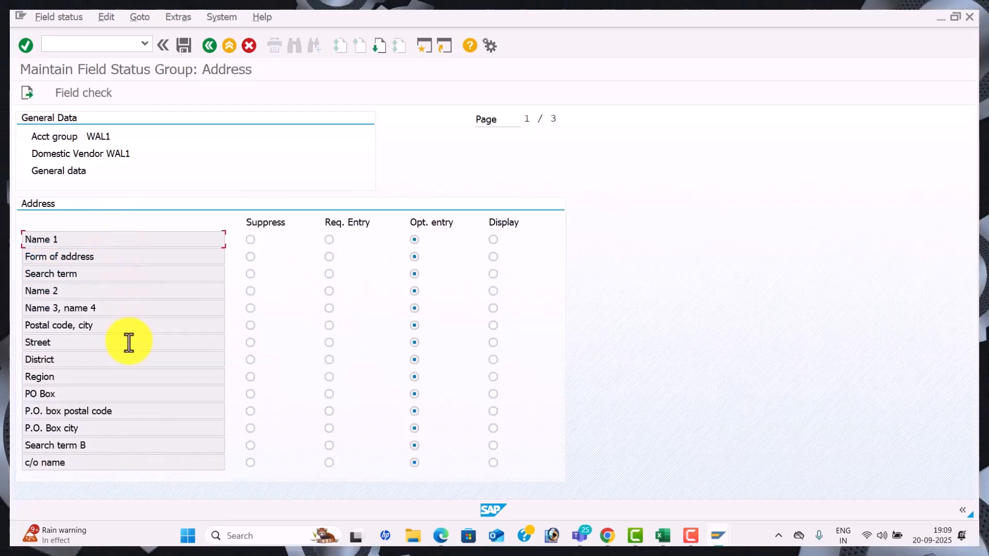
pyautogui.click(210, 46)
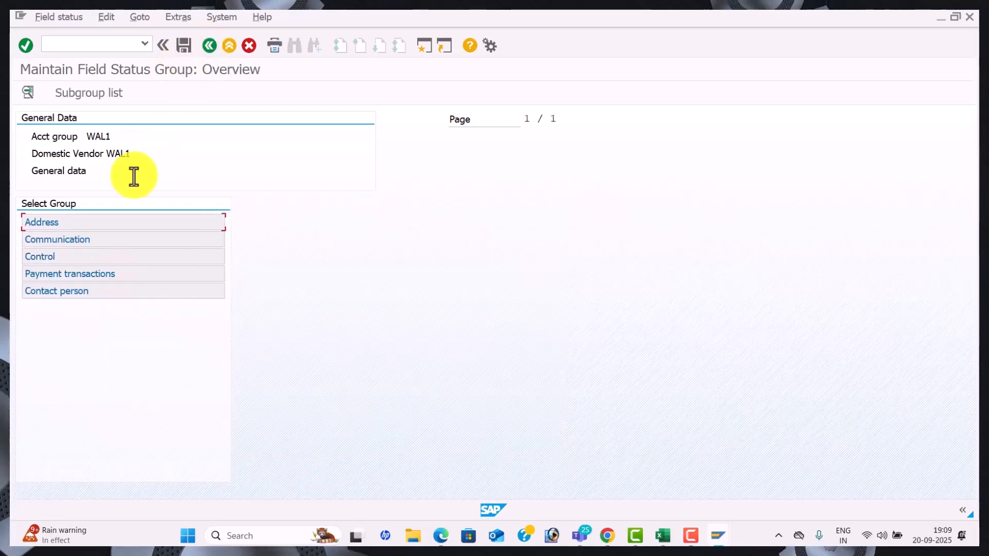
pyautogui.doubleClick(123, 240)
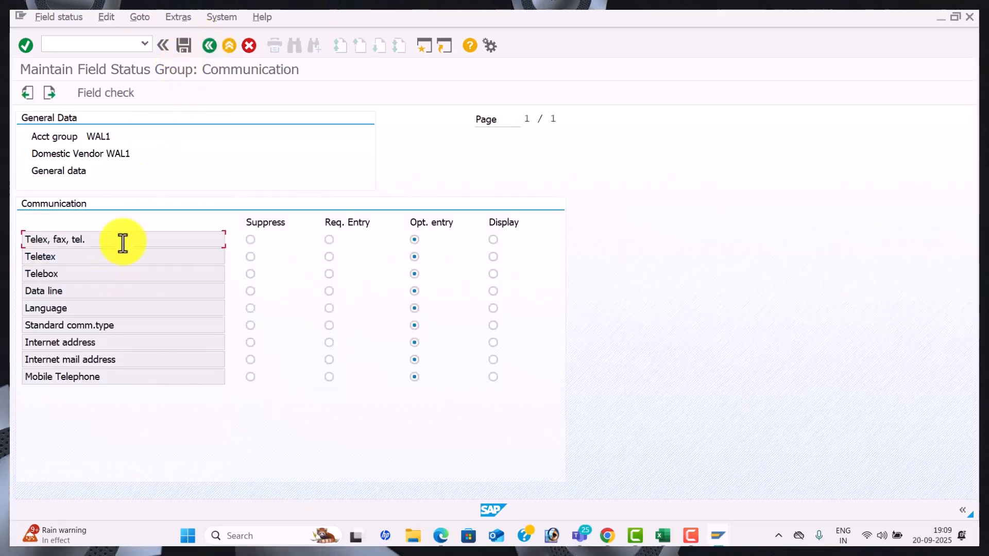
pyautogui.click(209, 48)
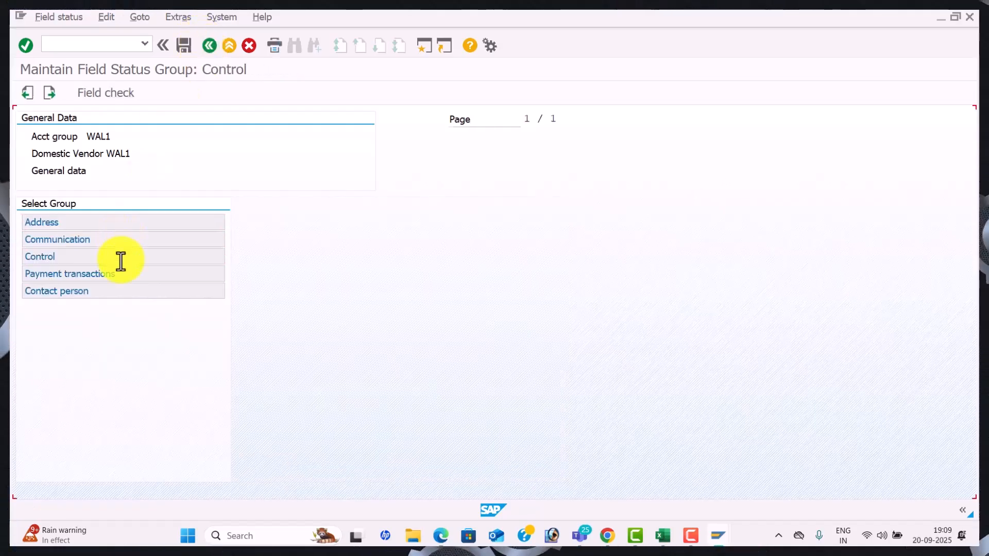
pyautogui.doubleClick(120, 257)
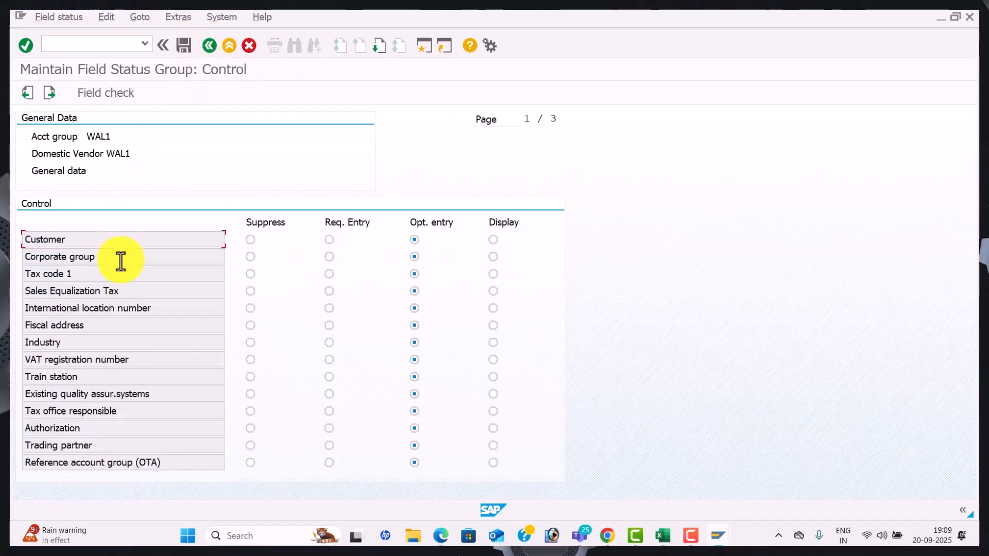
pyautogui.click(209, 46)
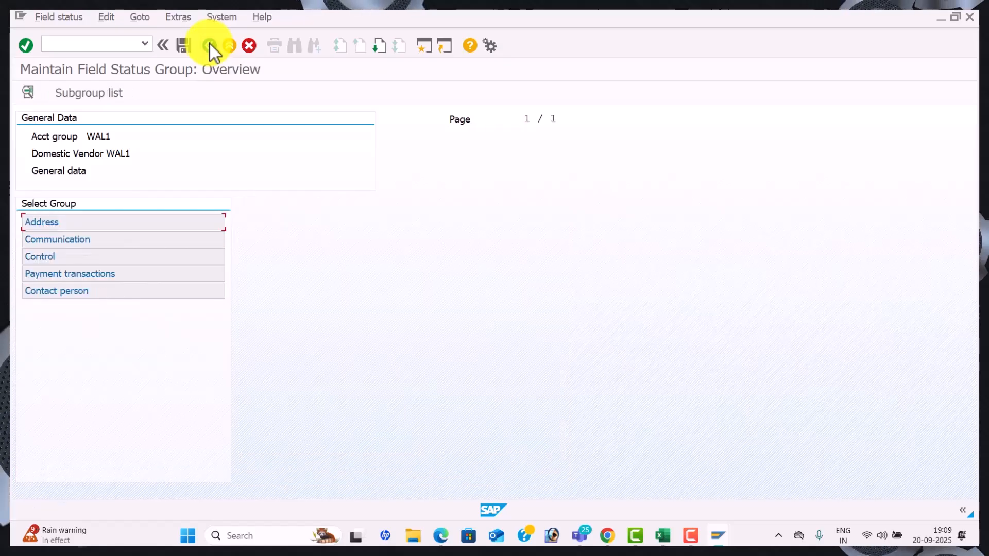
pyautogui.doubleClick(125, 272)
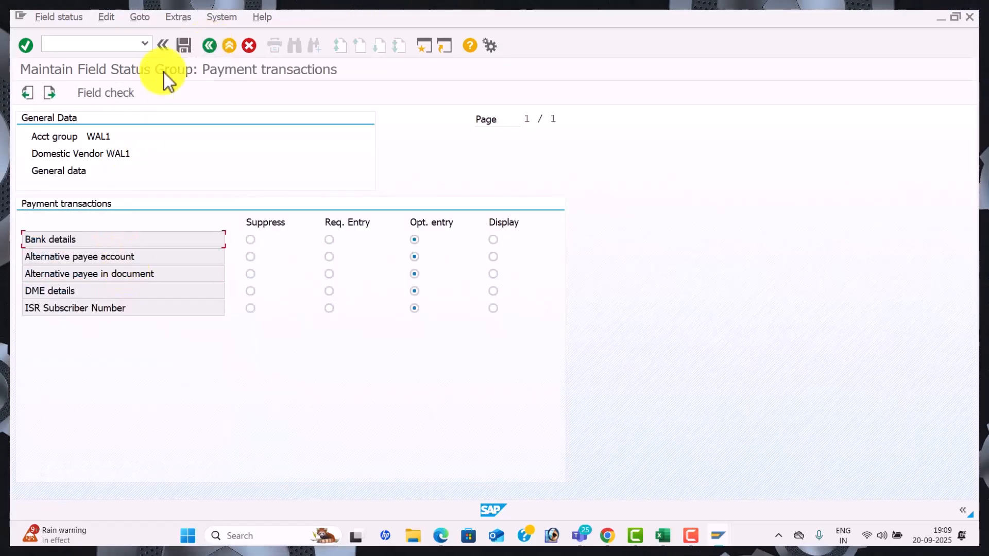
pyautogui.click(210, 45)
pyautogui.doubleClick(114, 289)
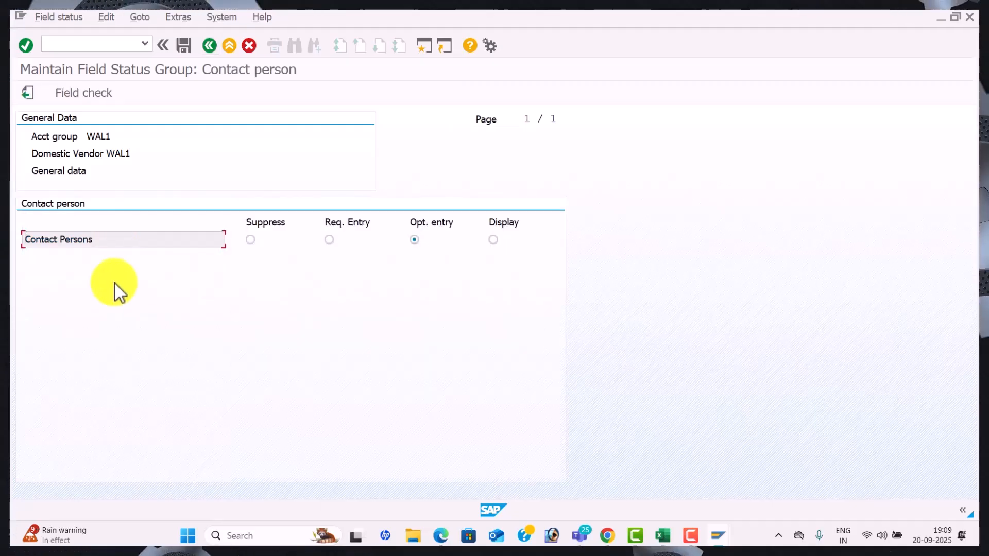
pyautogui.click(209, 46)
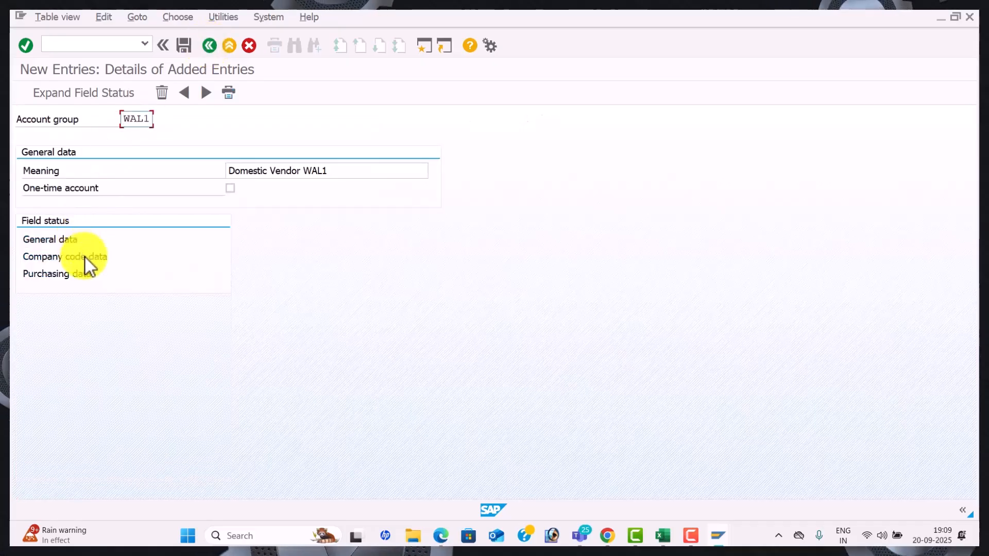
pyautogui.doubleClick(85, 257)
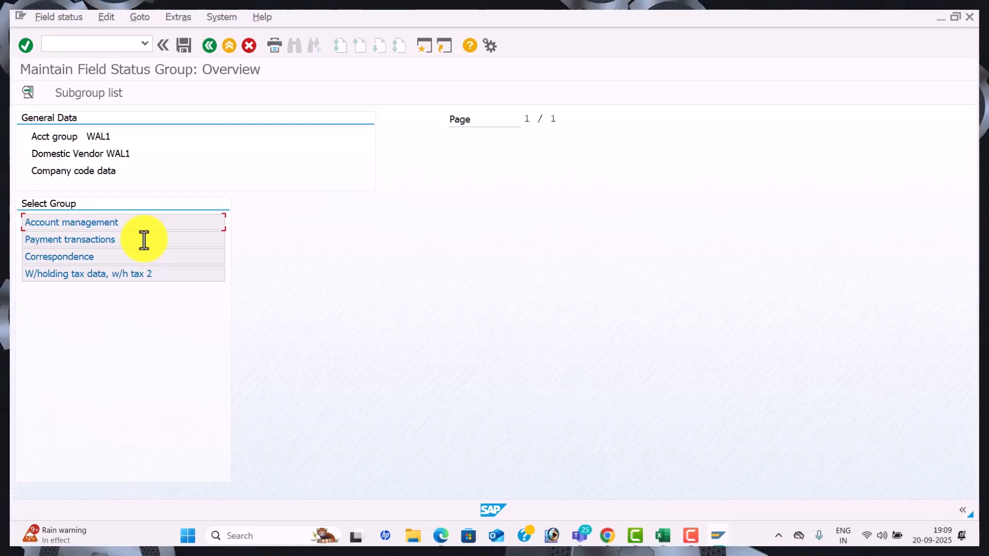
pyautogui.click(210, 46)
pyautogui.doubleClick(82, 278)
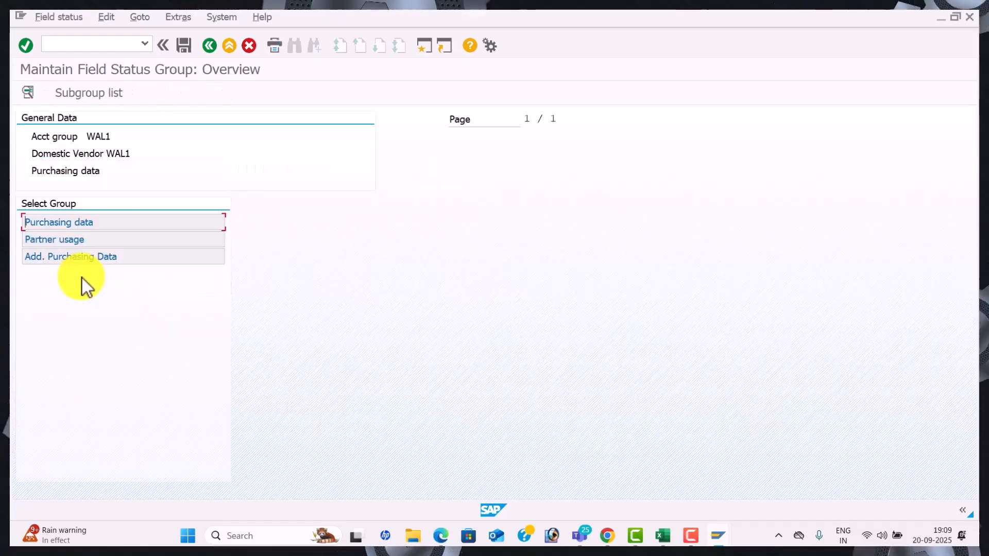
pyautogui.click(205, 49)
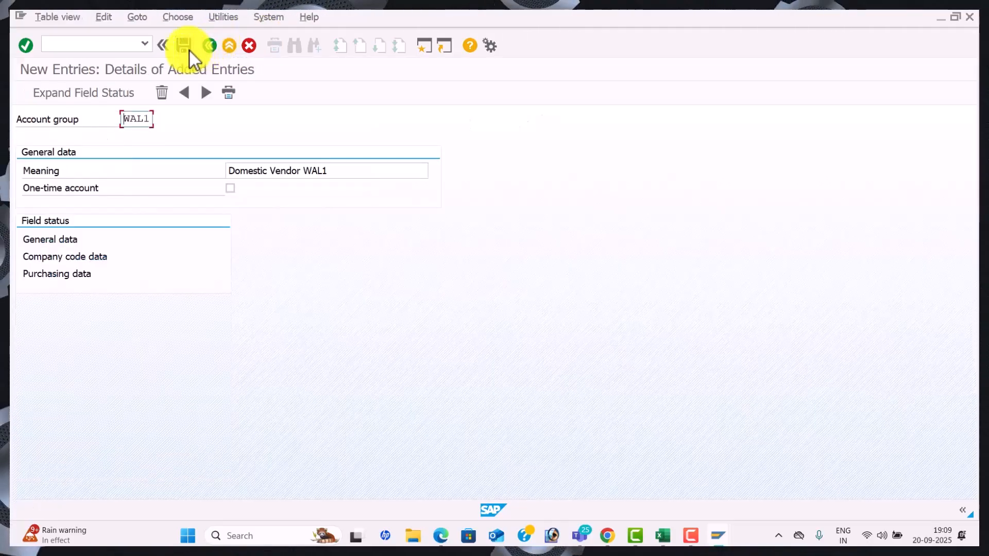
# Save WAL1 under new customizing request 'ACCOUNTS PAYABLE CONFIGURAITON FOR WAL1'
pyautogui.click(189, 51)
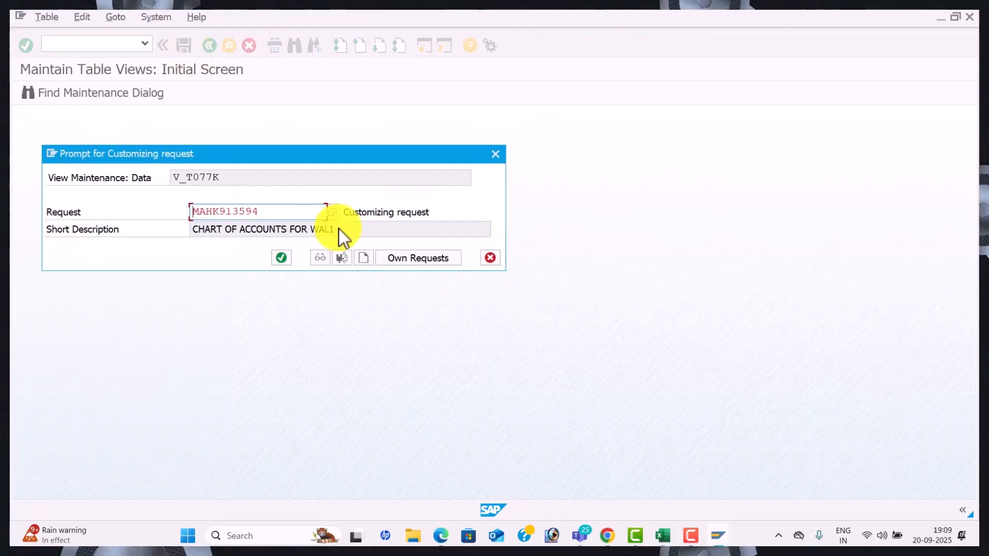
pyautogui.click(362, 259)
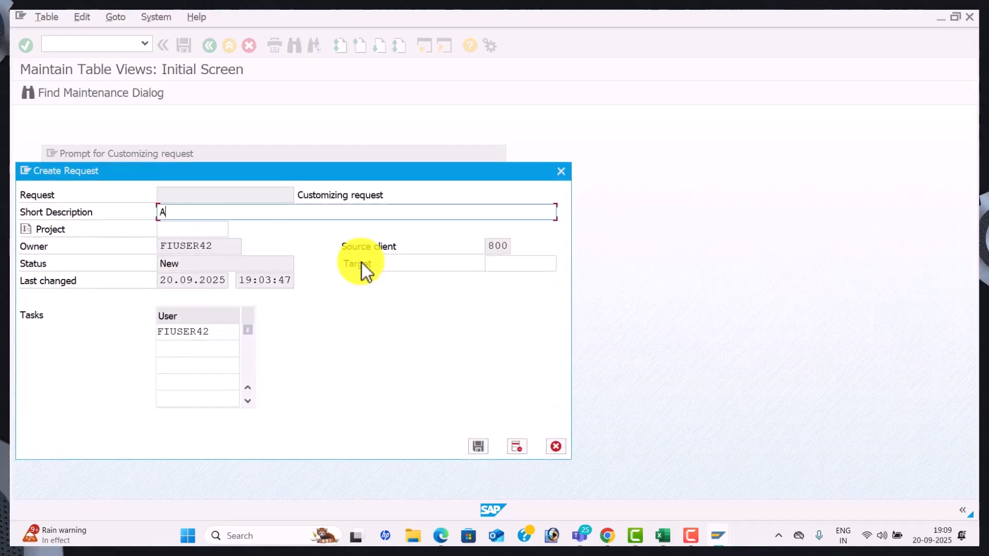
pyautogui.write('ACCOUNTS PAYA')
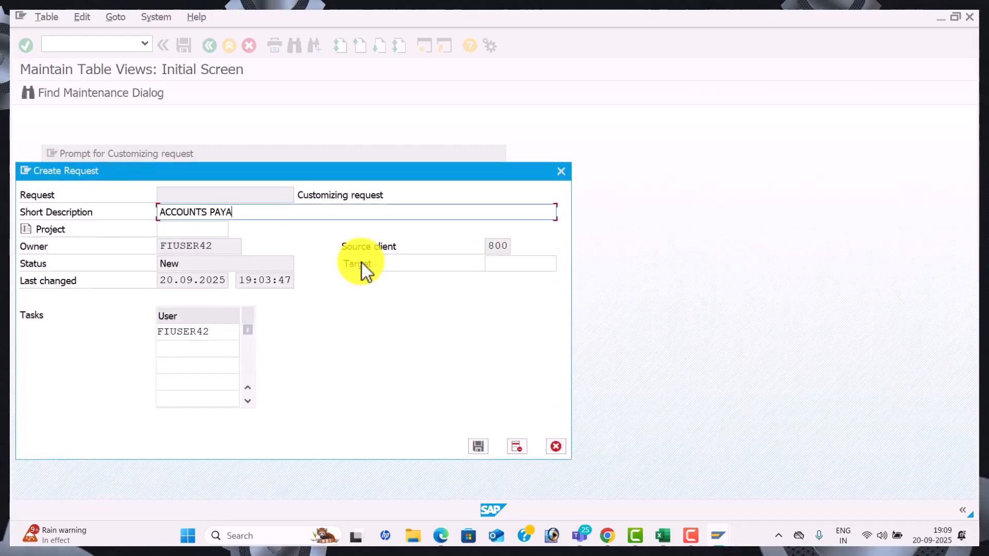
pyautogui.write('BLE CONFIG')
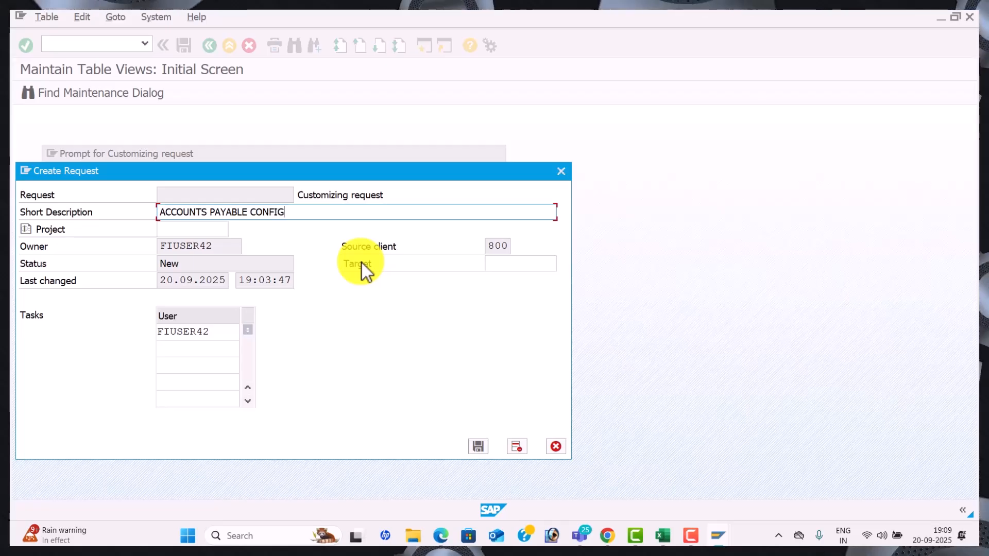
pyautogui.write('URAITON FOR W')
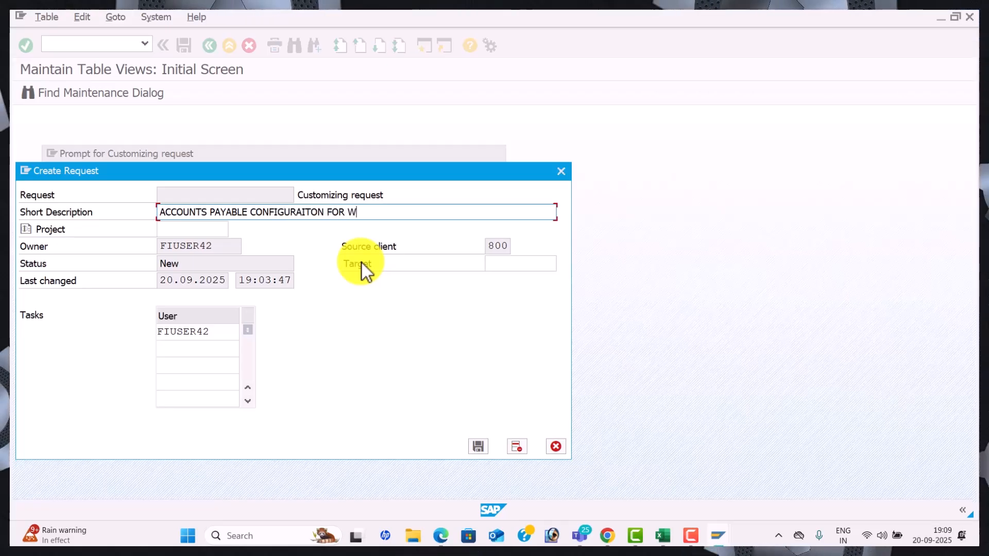
pyautogui.write('AL1')
pyautogui.press('Return')
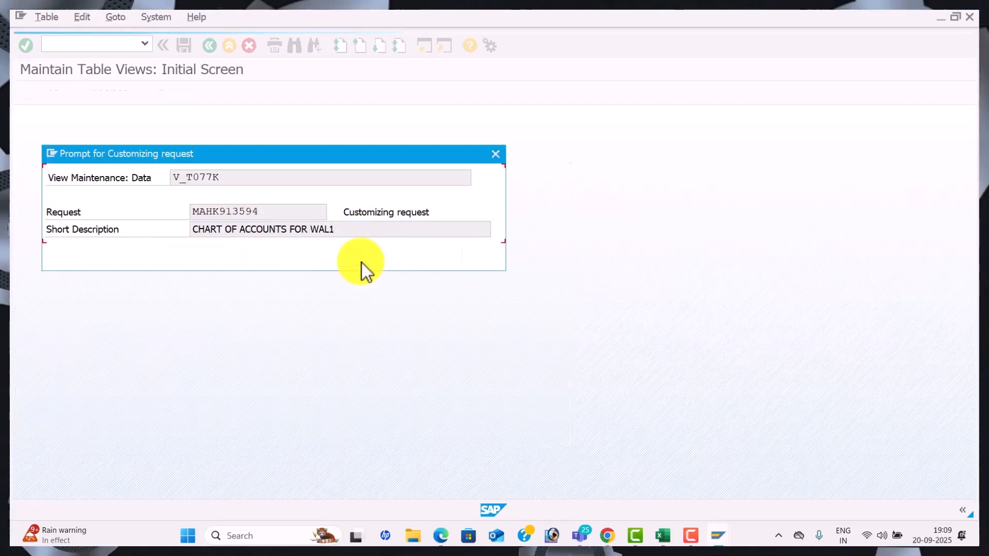
pyautogui.click(288, 261)
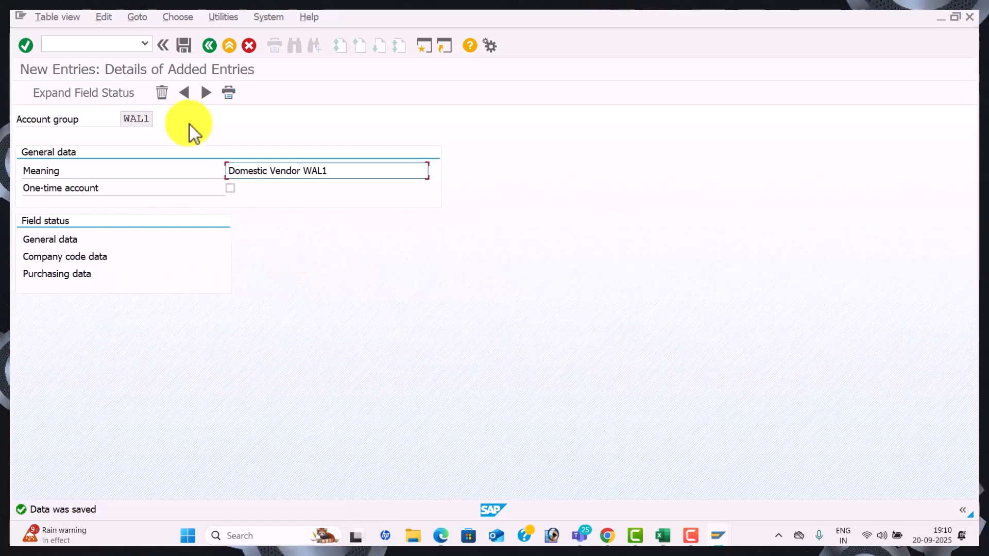
# Add and save account group WAL2 with meaning 'International Vendor WAL1'
pyautogui.click(207, 95)
pyautogui.write('WAL2')
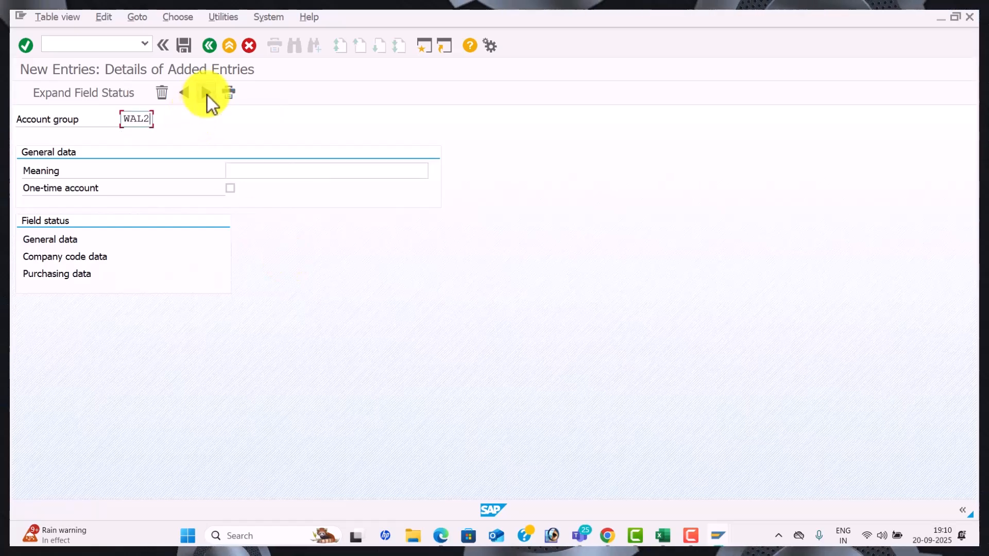
pyautogui.press('Tab')
pyautogui.press('Down')
pyautogui.press('Down')
pyautogui.press('Down')
pyautogui.press('Return')
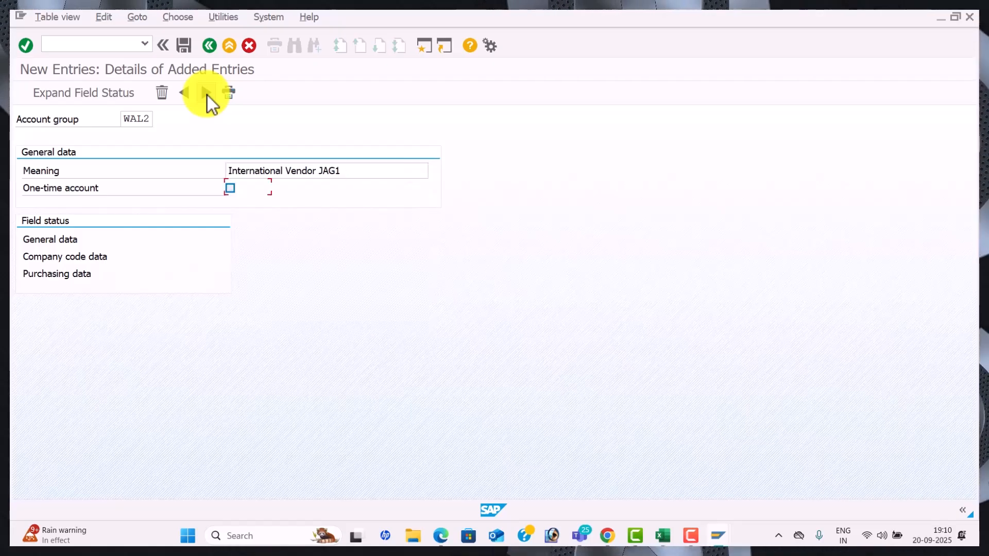
pyautogui.click(359, 165)
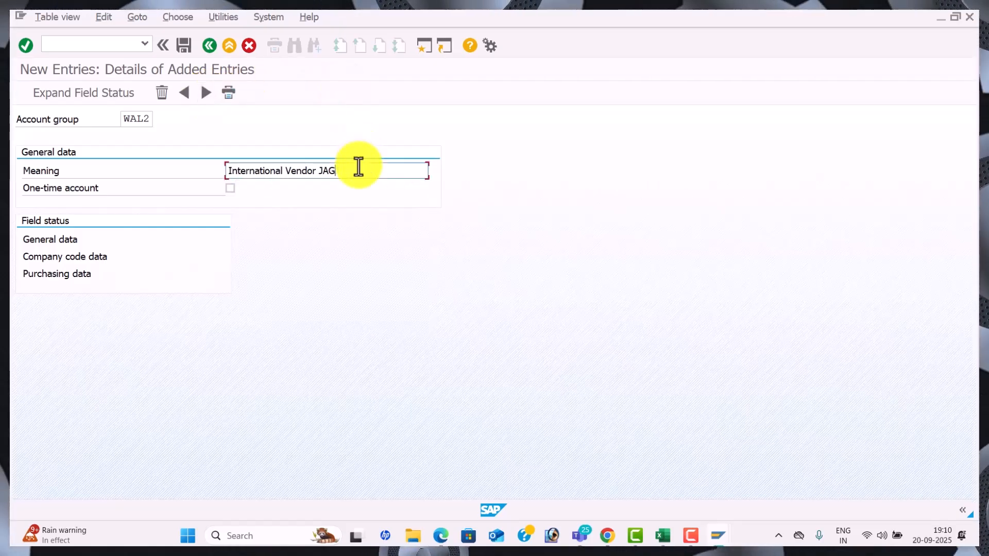
pyautogui.press('BackSpace')
pyautogui.press('BackSpace')
pyautogui.press('BackSpace')
pyautogui.press('BackSpace')
pyautogui.write('WAL1')
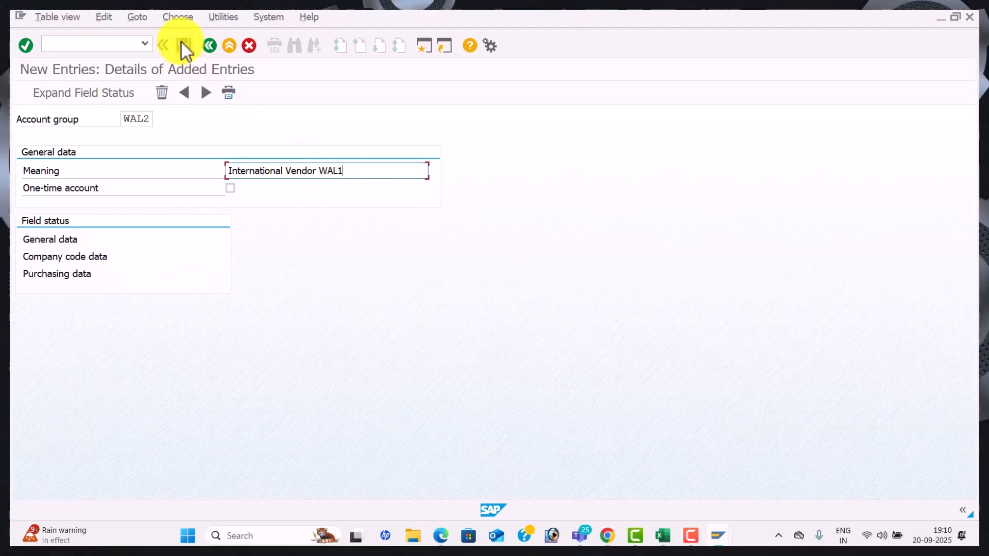
pyautogui.click(182, 44)
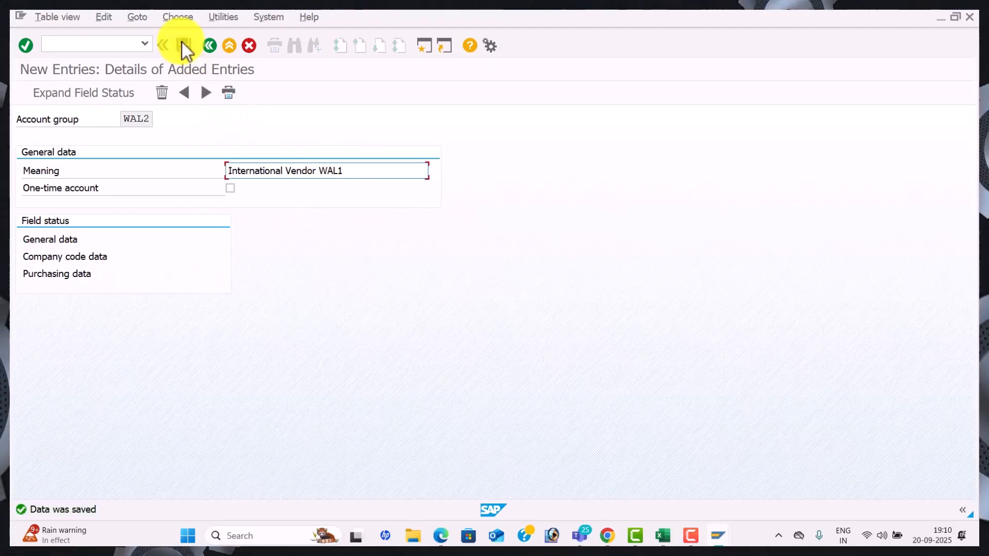
# Add account group WAL3, 'One Time Vendor WAL1', flagged as a one-time account
pyautogui.click(206, 98)
pyautogui.write('WAL3')
pyautogui.press('Tab')
pyautogui.press('Down')
pyautogui.press('Down')
pyautogui.press('Down')
pyautogui.press('Return')
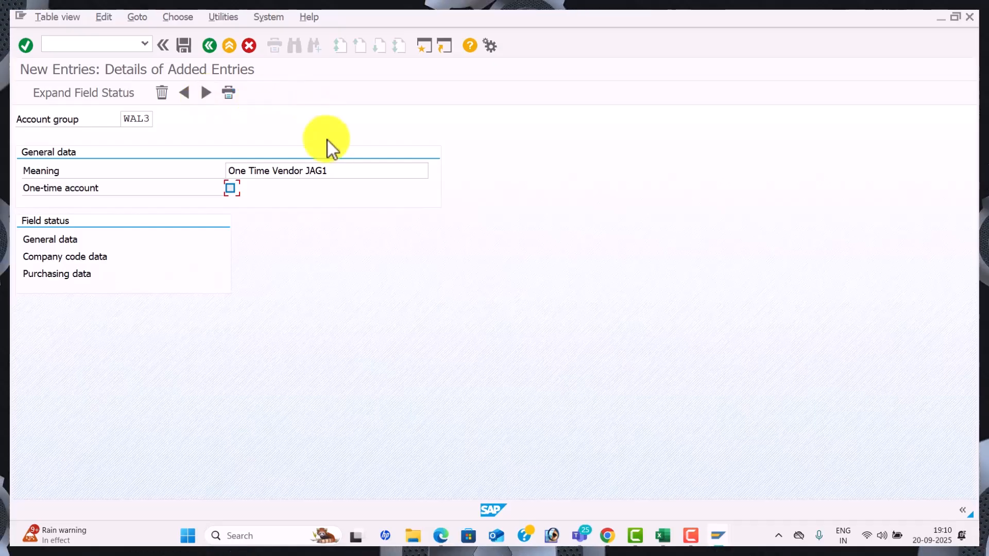
pyautogui.click(343, 166)
pyautogui.press('BackSpace')
pyautogui.press('BackSpace')
pyautogui.press('BackSpace')
pyautogui.press('BackSpace')
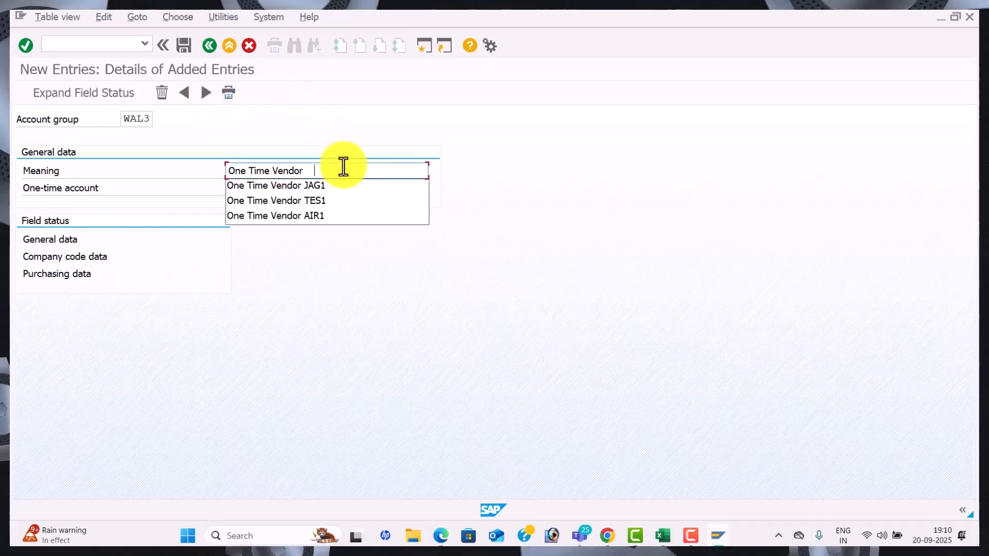
pyautogui.write('WAL3')
pyautogui.press('BackSpace')
pyautogui.write('1')
pyautogui.click(231, 190)
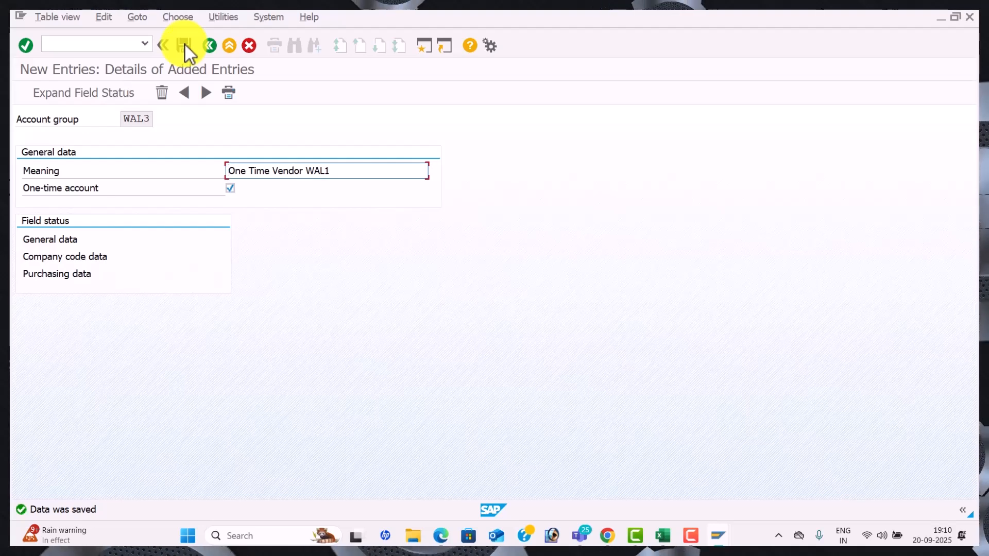
pyautogui.hotkey('alt', 'Tab')
pyautogui.hotkey('alt', 'Tab')
pyautogui.hotkey('alt', 'Tab')
pyautogui.hotkey('alt', 'Tab')
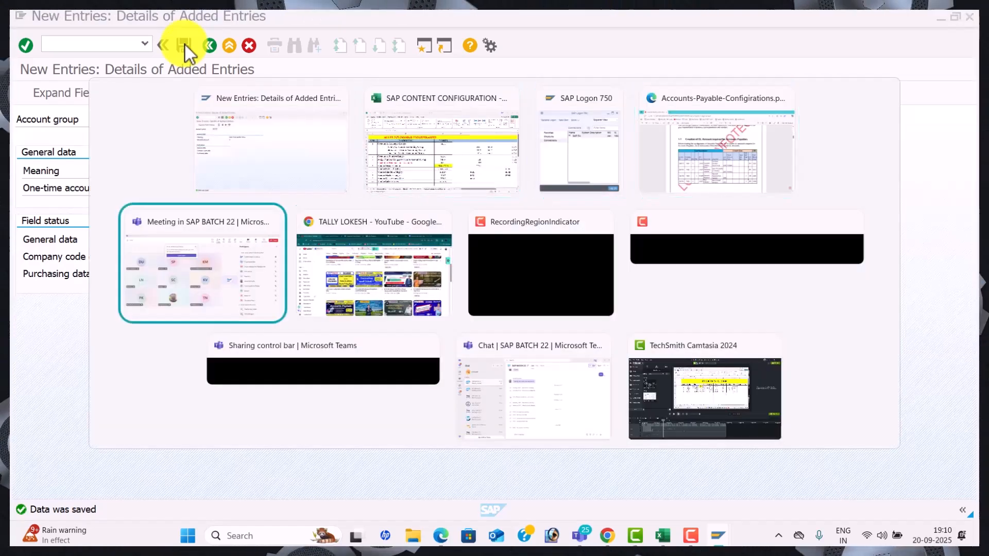
# Enter WAL1, WAL2 and WAL3 in cells D4, D5 and D6
pyautogui.hotkey('alt', 'Tab')
pyautogui.hotkey('alt', 'Tab')
pyautogui.hotkey('alt', 'Tab')
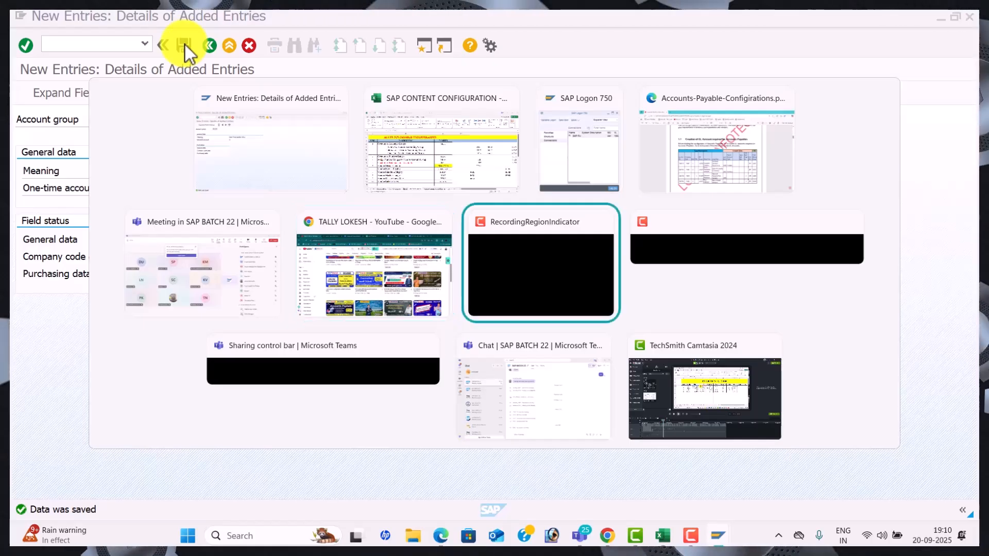
pyautogui.hotkey('alt', 'Tab')
pyautogui.hotkey('alt', 'Tab')
pyautogui.hotkey('alt', 'Tab')
pyautogui.hotkey('alt', 'Tab')
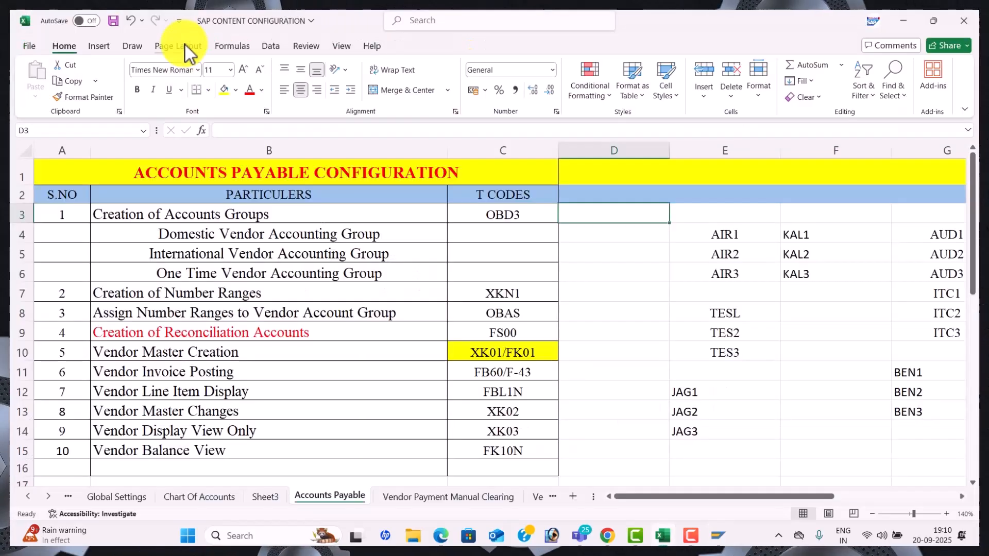
pyautogui.click(596, 238)
pyautogui.write('W')
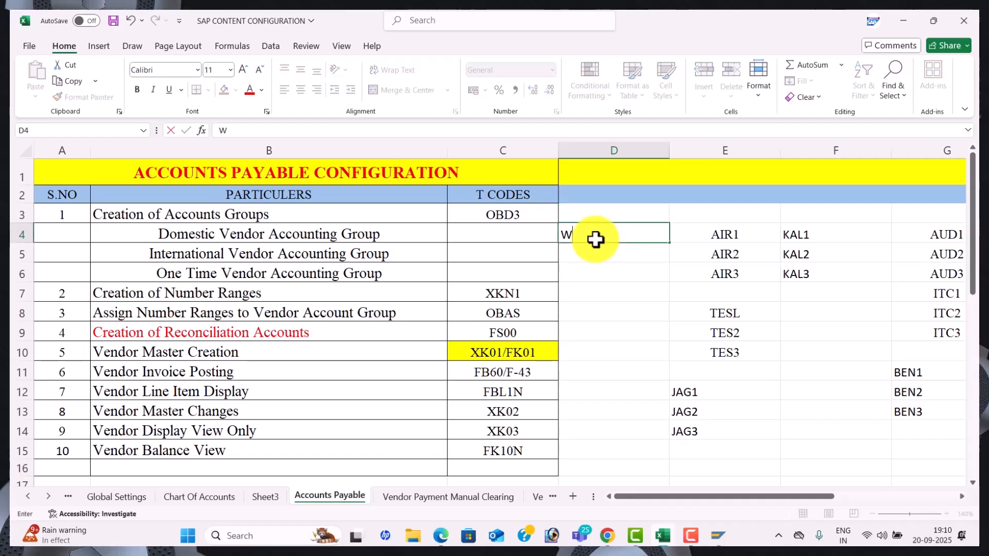
pyautogui.write('AL1')
pyautogui.press('Return')
pyautogui.write('WAL2')
pyautogui.press('Return')
pyautogui.write('WAL3')
pyautogui.press('Return')
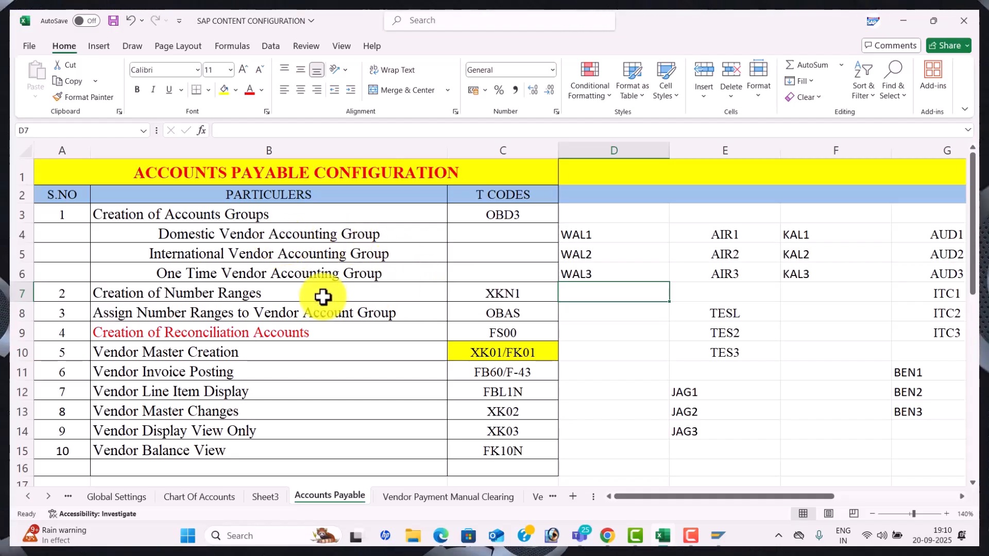
# Check the XKN1 number range and OBAS assignment transaction codes in the sheet
pyautogui.click(483, 288)
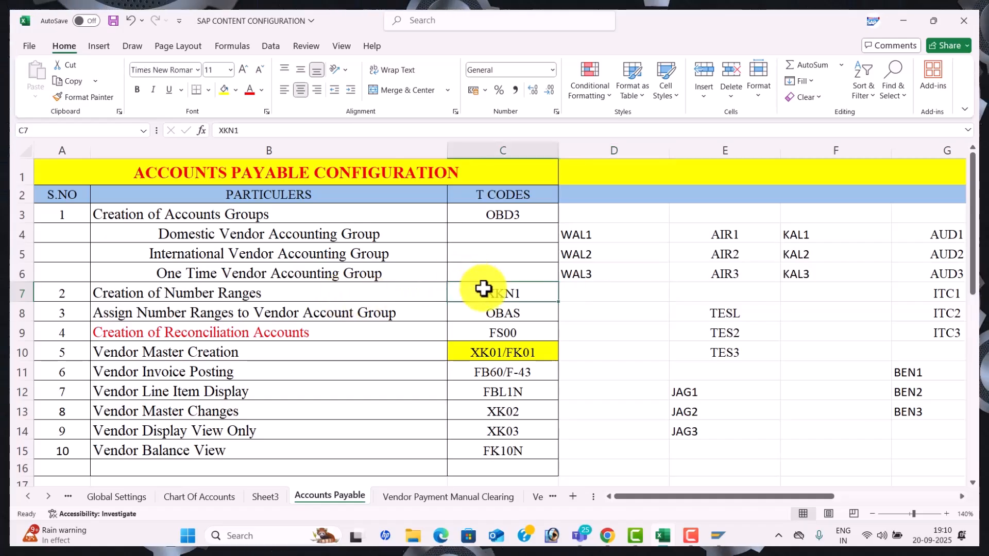
pyautogui.click(536, 311)
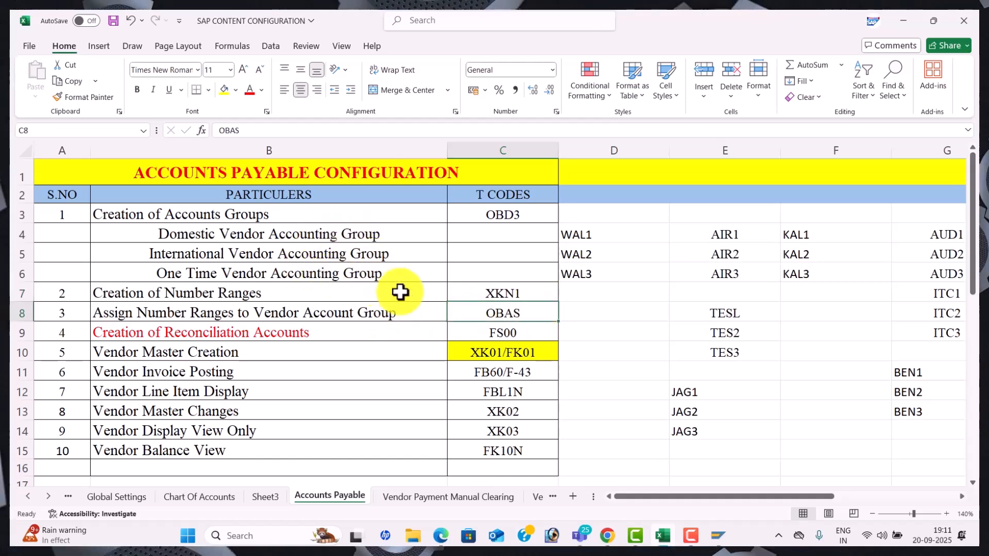
pyautogui.hotkey('alt', 'Tab')
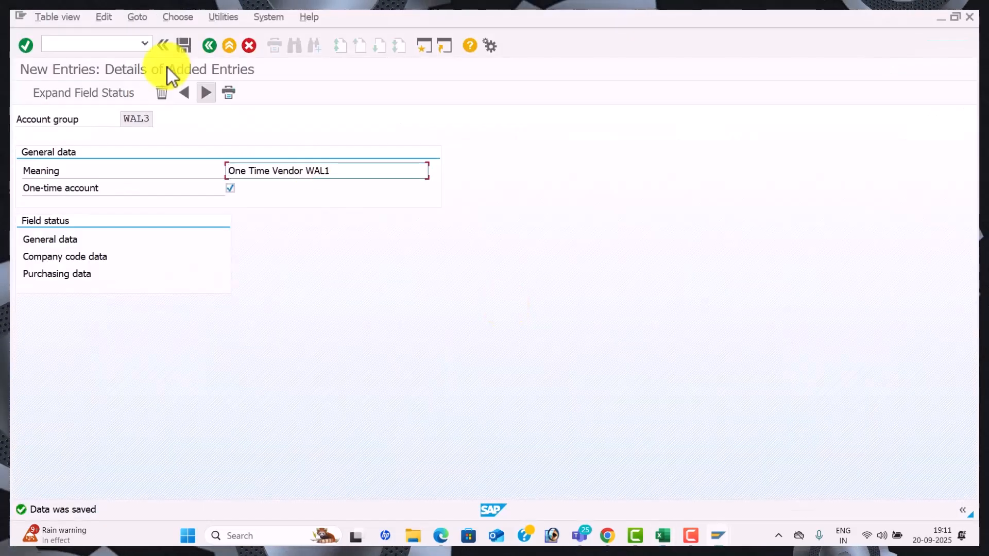
# Run /NXKN1 and open the vendor number range intervals for editing
pyautogui.click(111, 43)
pyautogui.write('/NX')
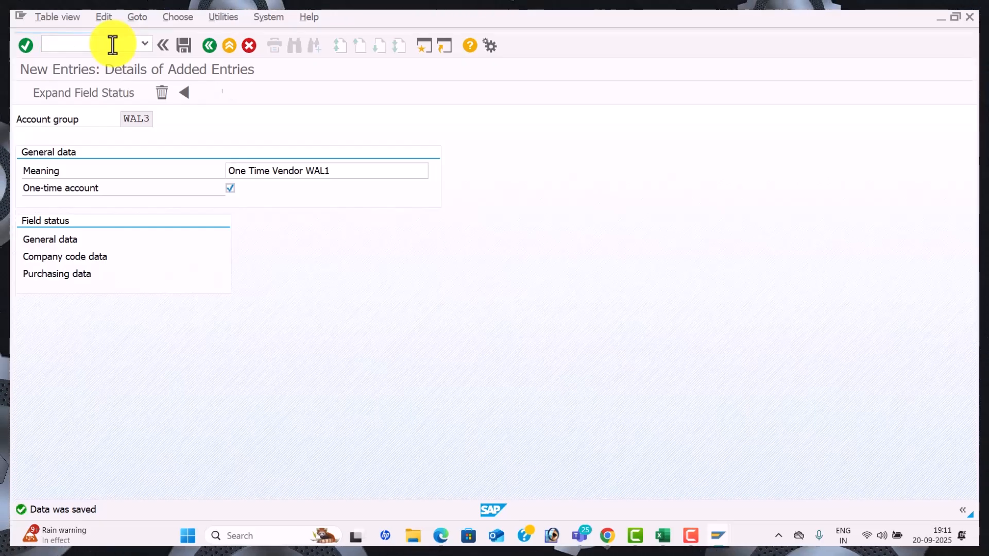
pyautogui.click(222, 159)
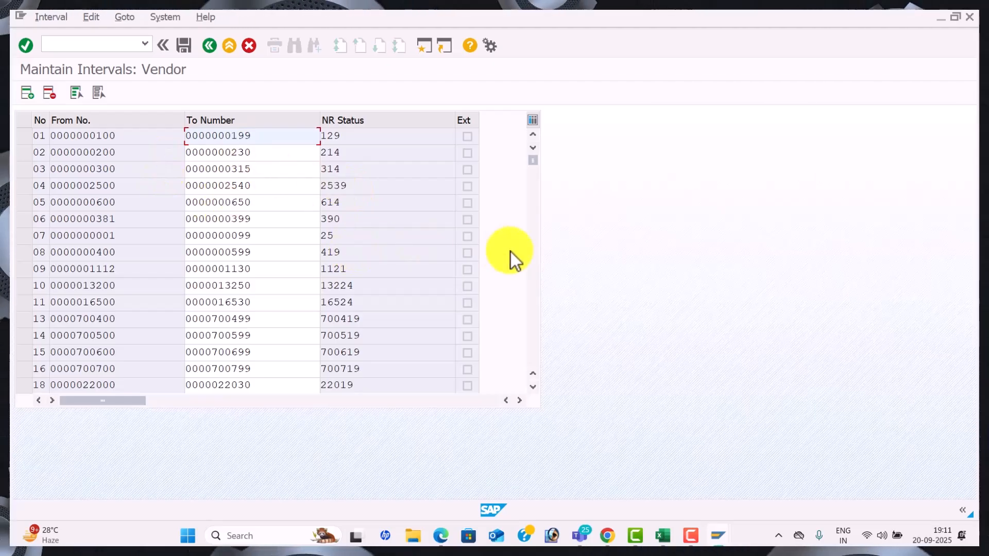
pyautogui.click(534, 268)
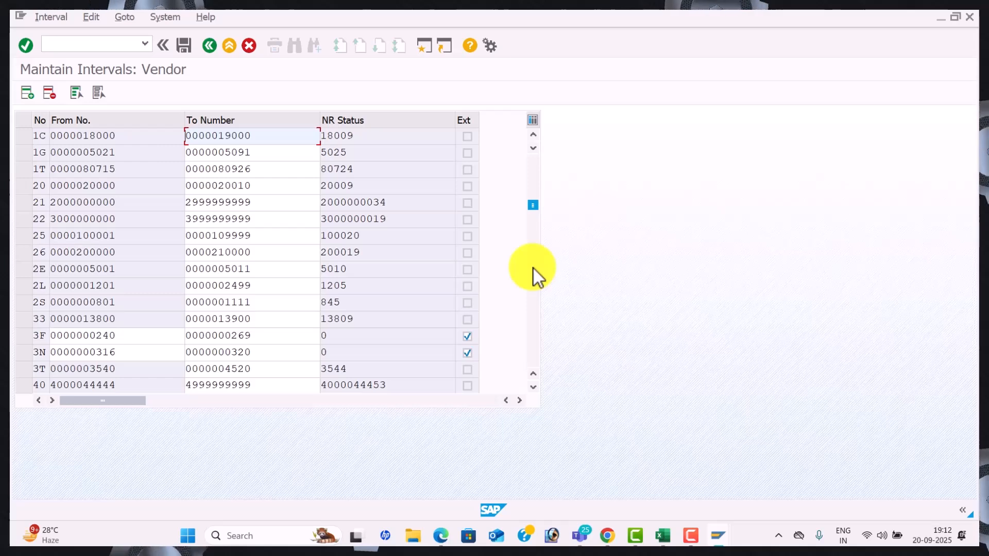
pyautogui.click(534, 269)
pyautogui.click(534, 269)
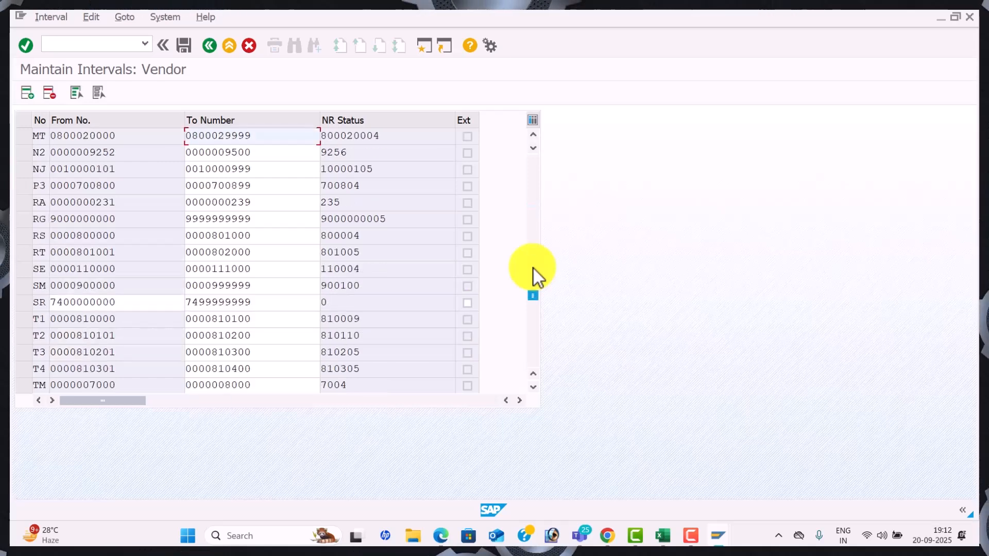
pyautogui.click(534, 269)
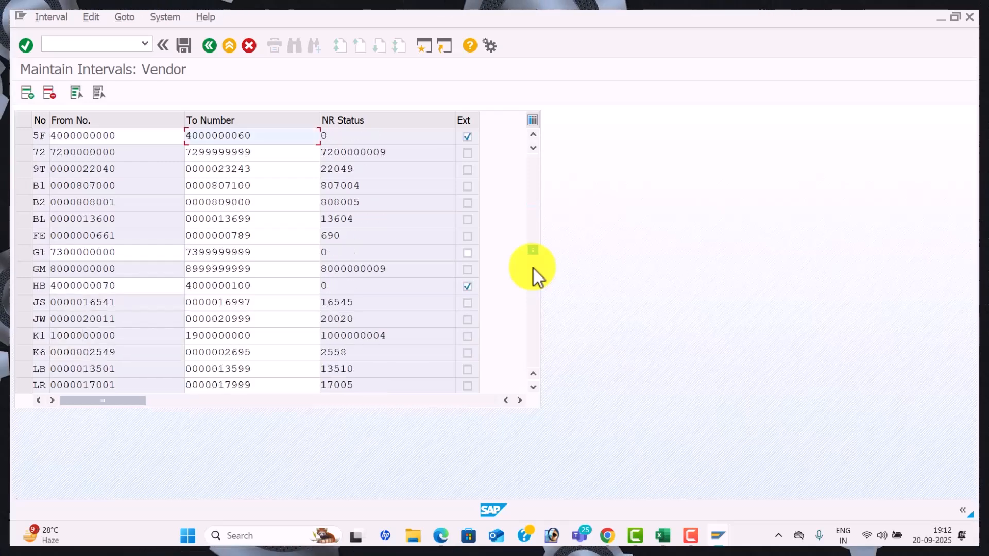
pyautogui.click(534, 307)
pyautogui.click(538, 190)
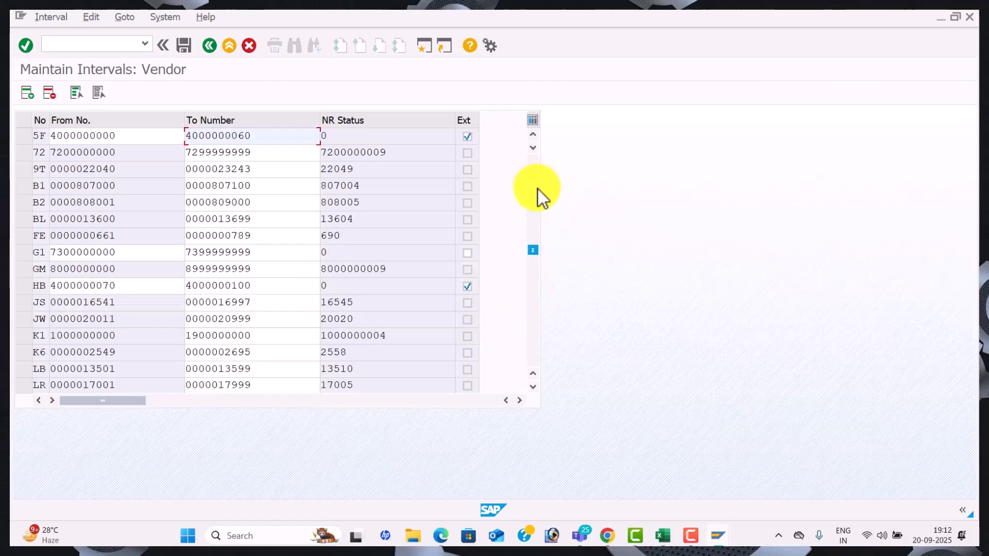
pyautogui.click(538, 190)
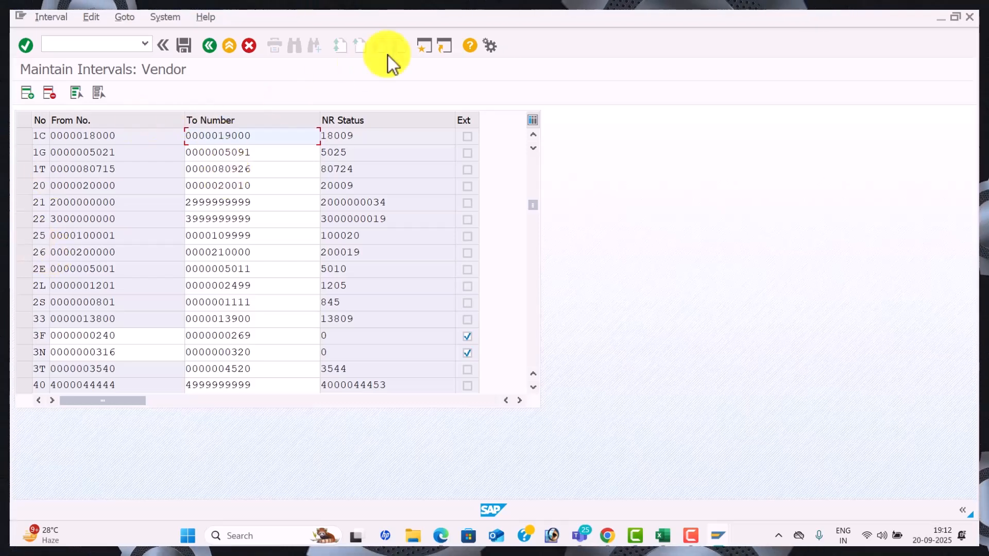
# In a new session, locate account group WAL1 in the number range assignment table
pyautogui.click(425, 50)
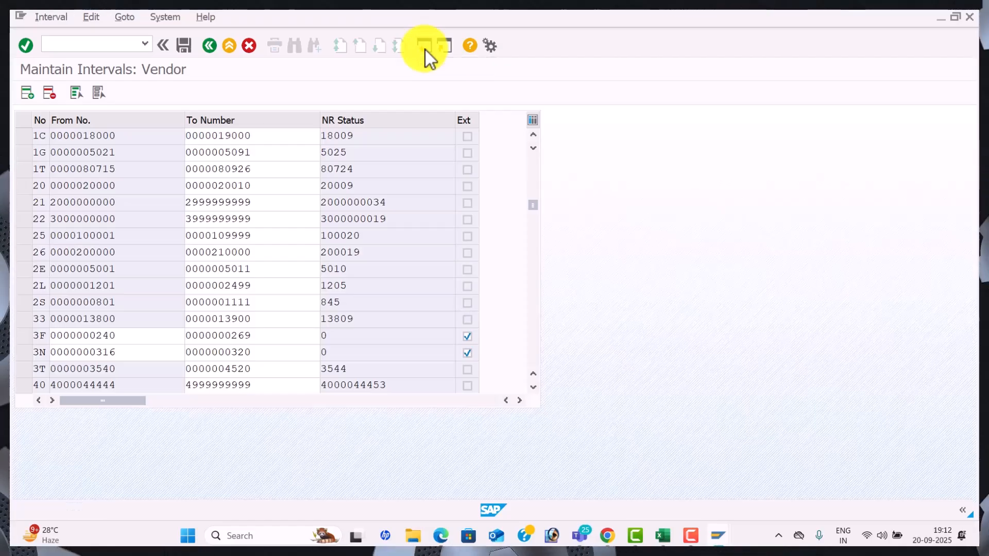
pyautogui.hotkey('alt', 'Tab')
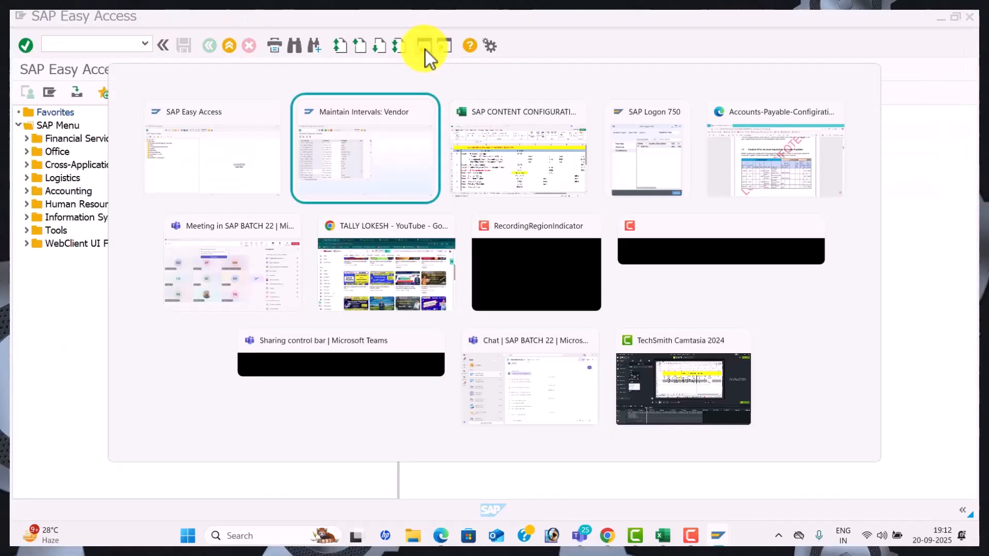
pyautogui.hotkey('alt', 'Tab')
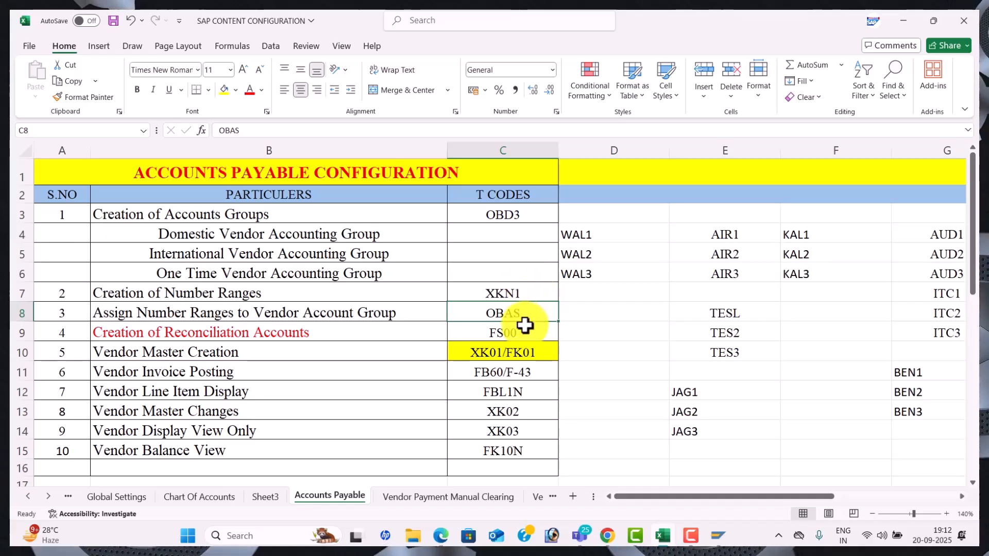
pyautogui.hotkey('alt', 'Tab')
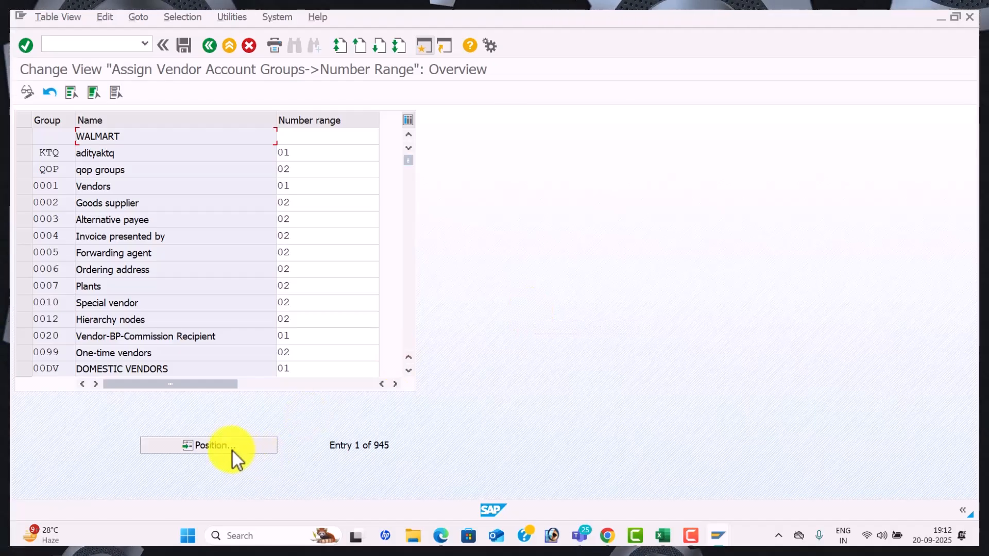
pyautogui.click(230, 448)
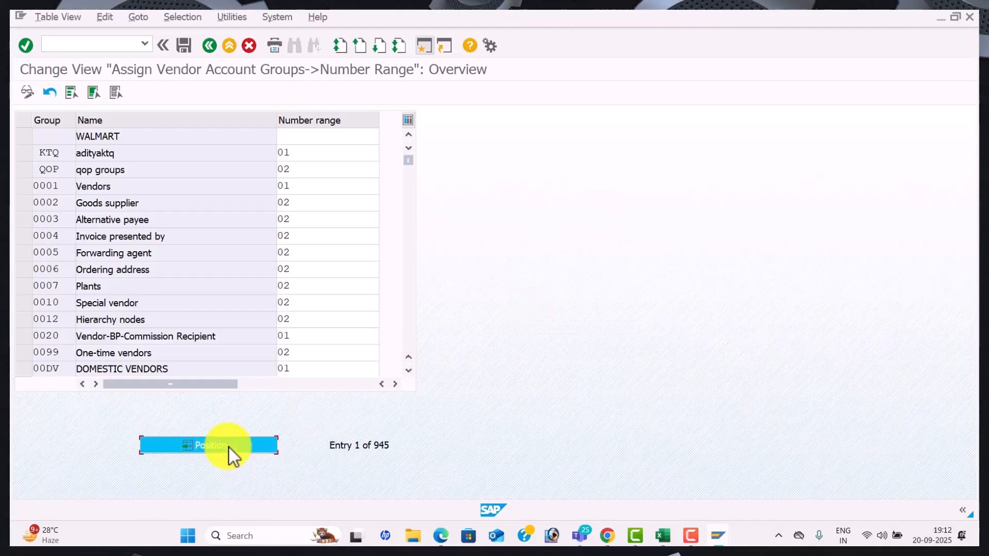
pyautogui.write('WAL1')
pyautogui.press('Return')
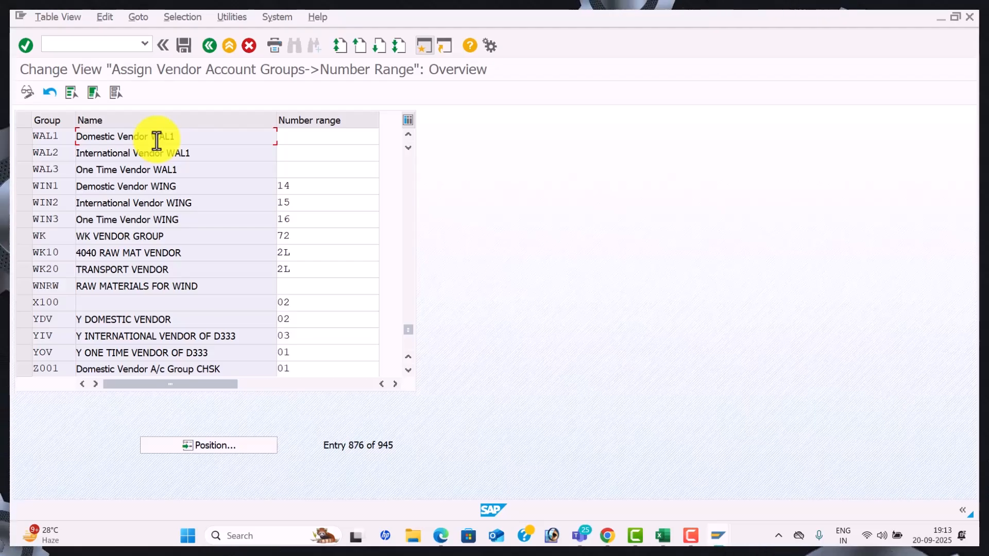
# Assign number ranges 22, 25 and 26 to WAL1, WAL2 and WAL3
pyautogui.hotkey('alt', 'Tab')
pyautogui.hotkey('alt', 'Tab')
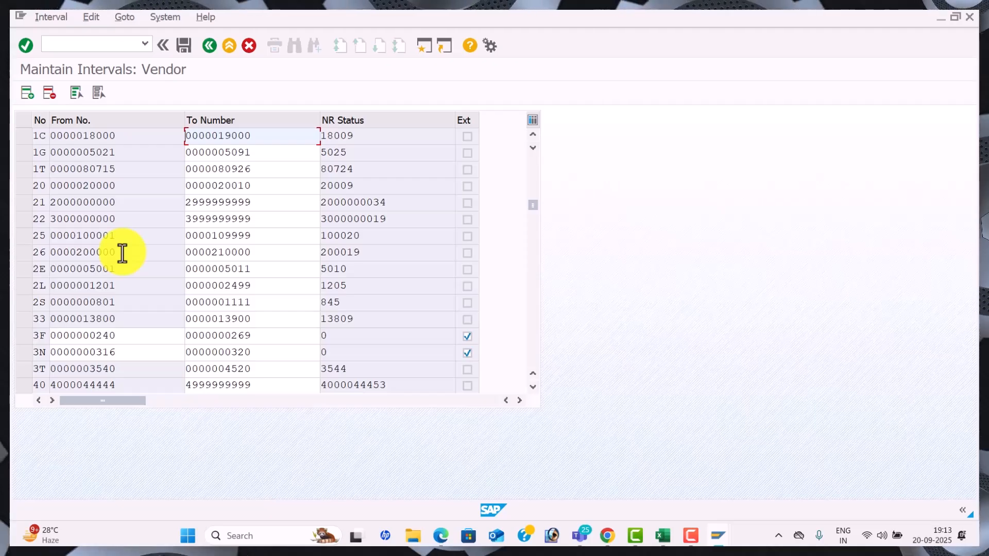
pyautogui.hotkey('alt', 'Tab')
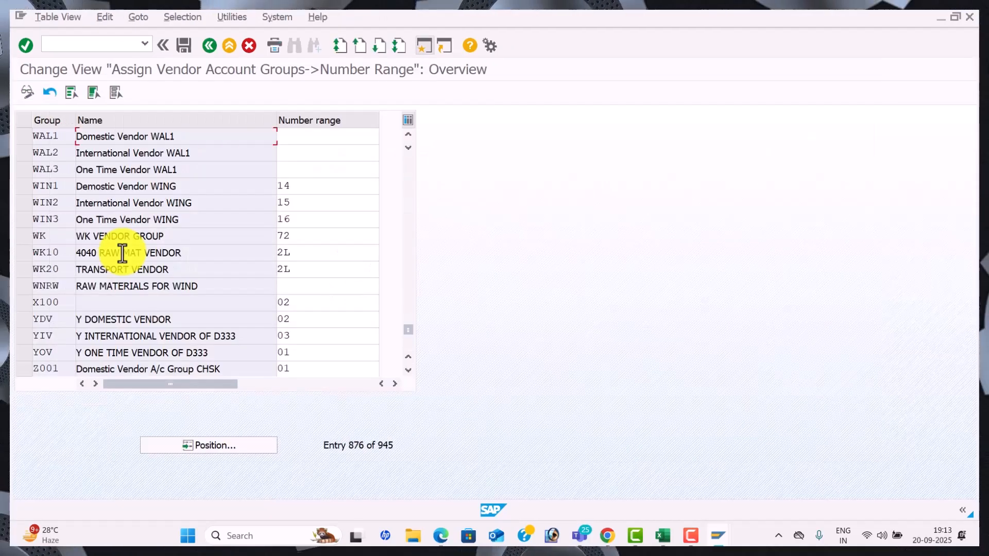
pyautogui.click(302, 140)
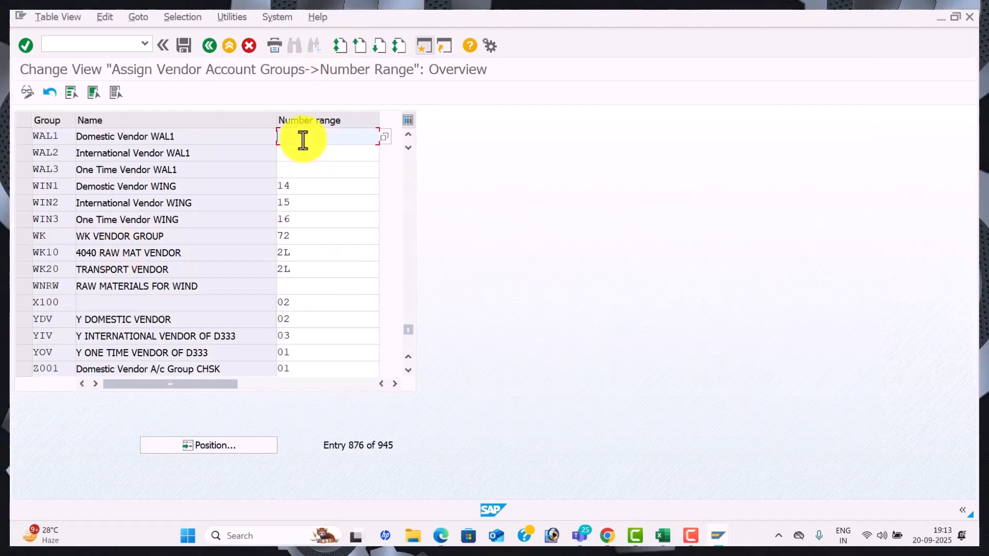
pyautogui.write('22')
pyautogui.press('Down')
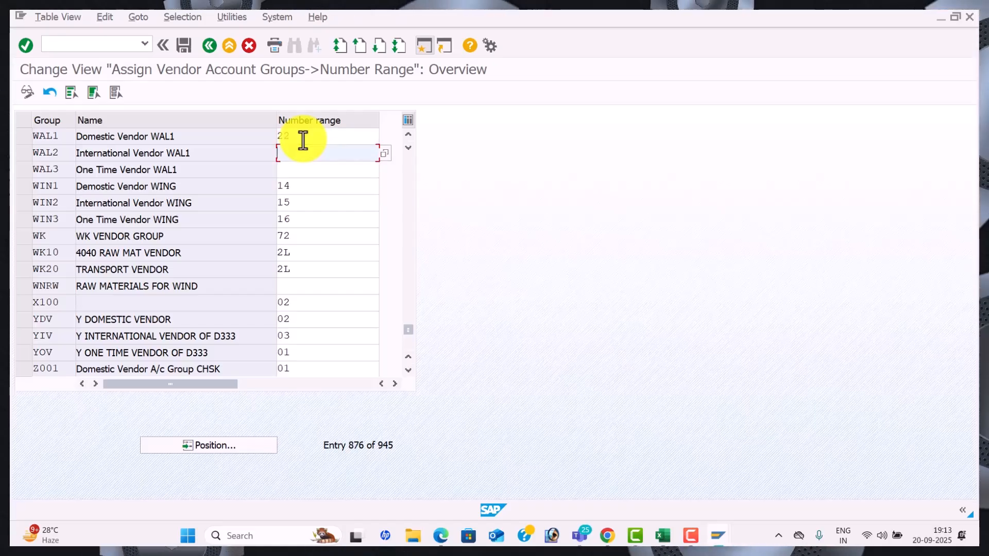
pyautogui.hotkey('alt', 'Tab')
pyautogui.hotkey('alt', 'Tab')
pyautogui.write('25')
pyautogui.press('Down')
pyautogui.hotkey('alt', 'Tab')
pyautogui.hotkey('alt', 'Tab')
pyautogui.write('26')
pyautogui.press('Down')
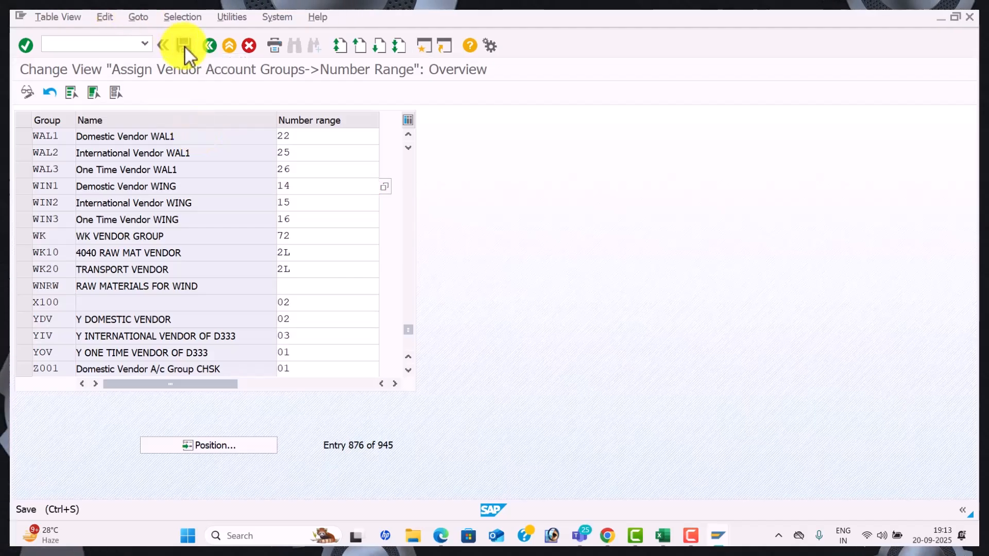
# Save the number range assignments under the customizing request
pyautogui.click(184, 46)
pyautogui.click(290, 257)
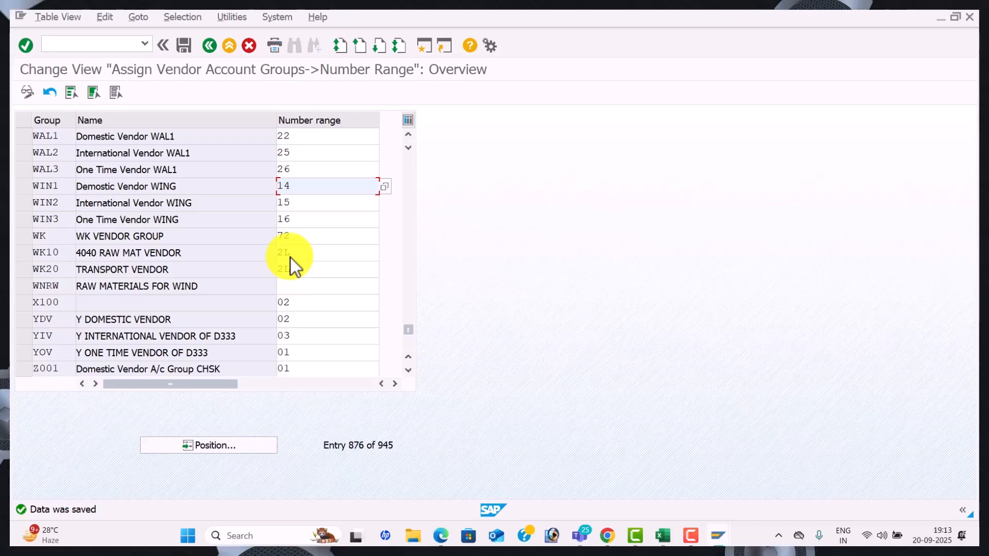
pyautogui.hotkey('alt', 'Tab')
pyautogui.hotkey('alt', 'Tab')
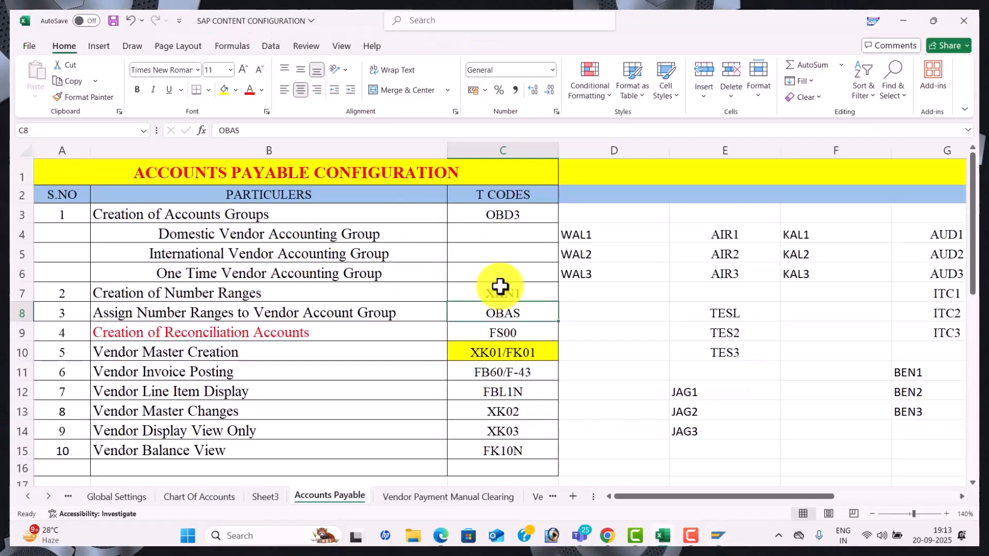
# Confirm in Excel that Creation of Reconciliation Accounts is next, then open FS00 in SAP
pyautogui.click(365, 334)
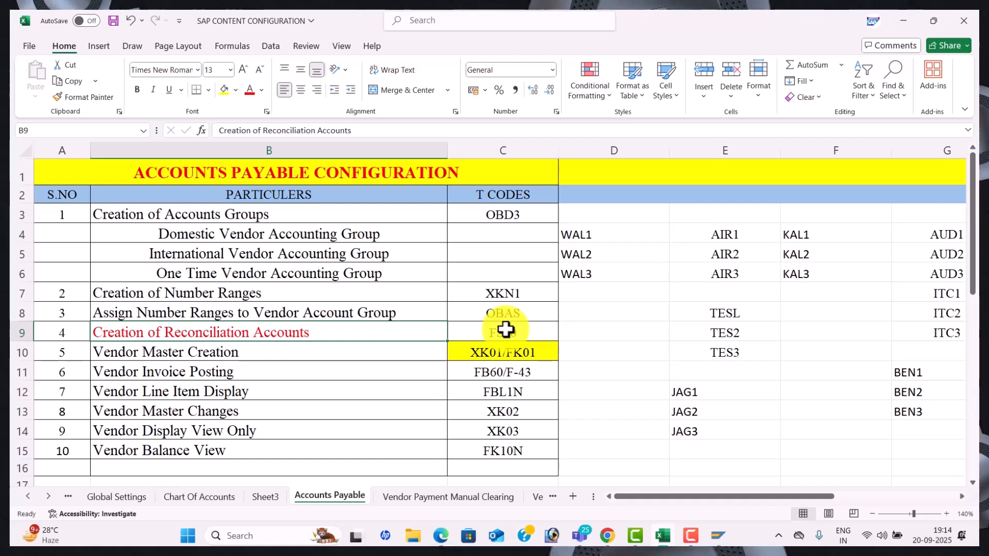
pyautogui.hotkey('alt', 'Tab')
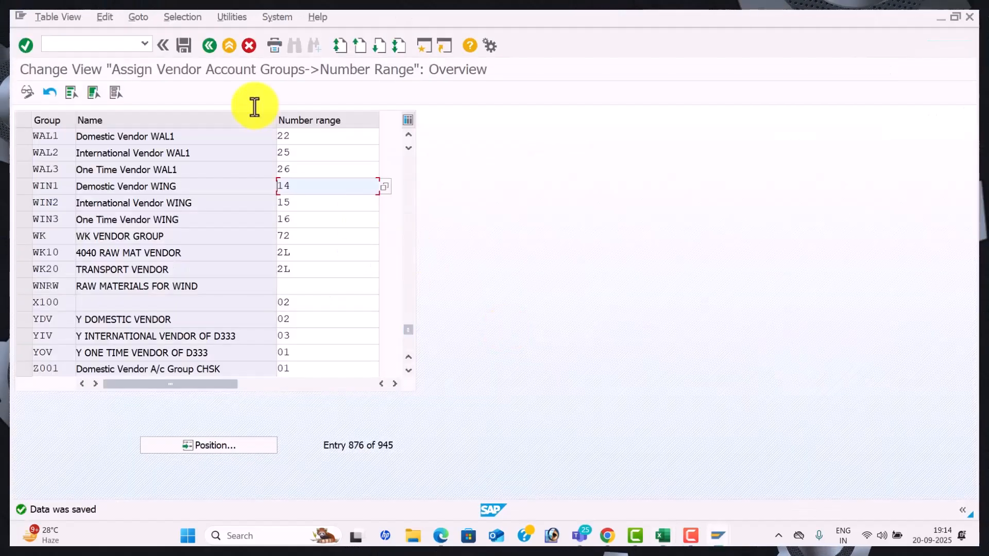
pyautogui.click(114, 45)
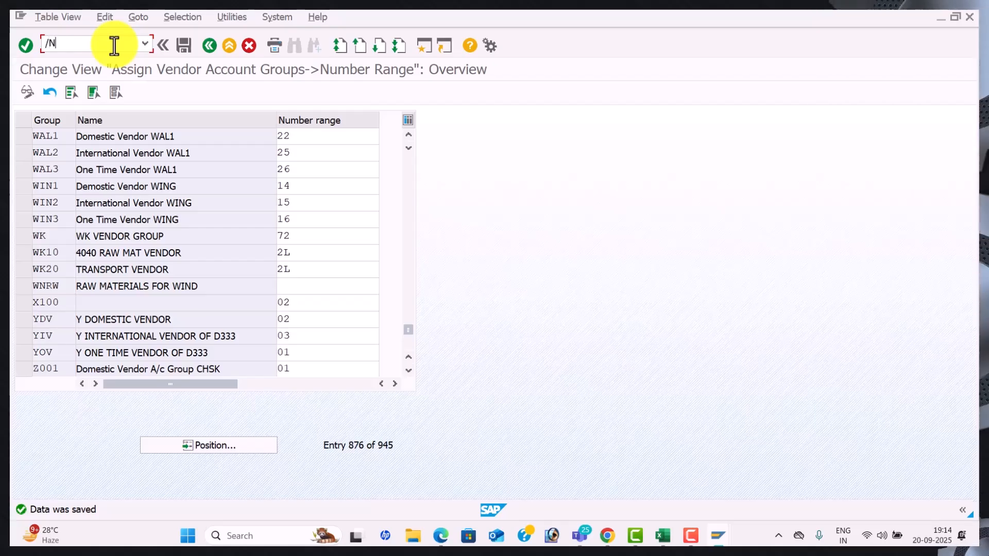
pyautogui.press('Return')
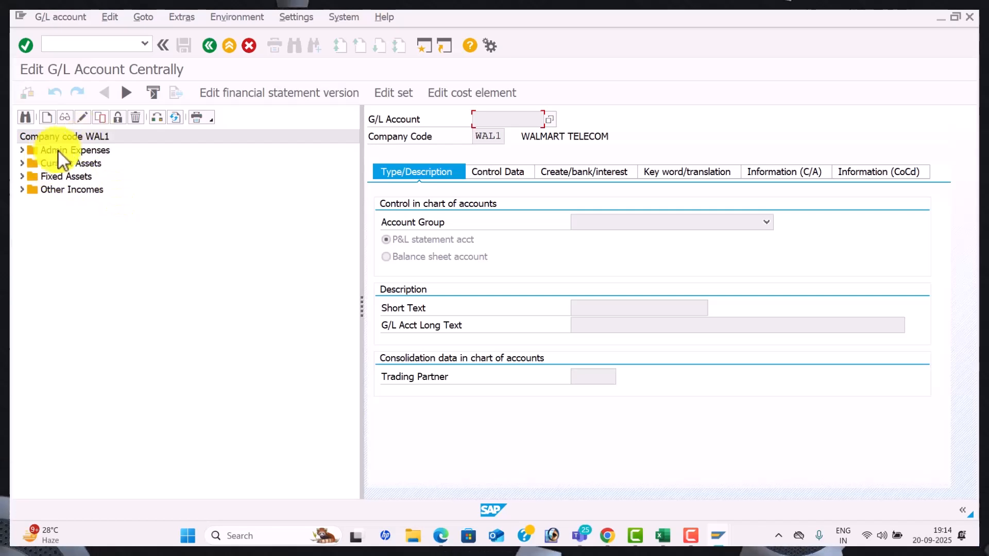
# Expand Admin Expenses in the FS00 tree to list accounts 400001–400006, then switch to Teams
pyautogui.click(22, 150)
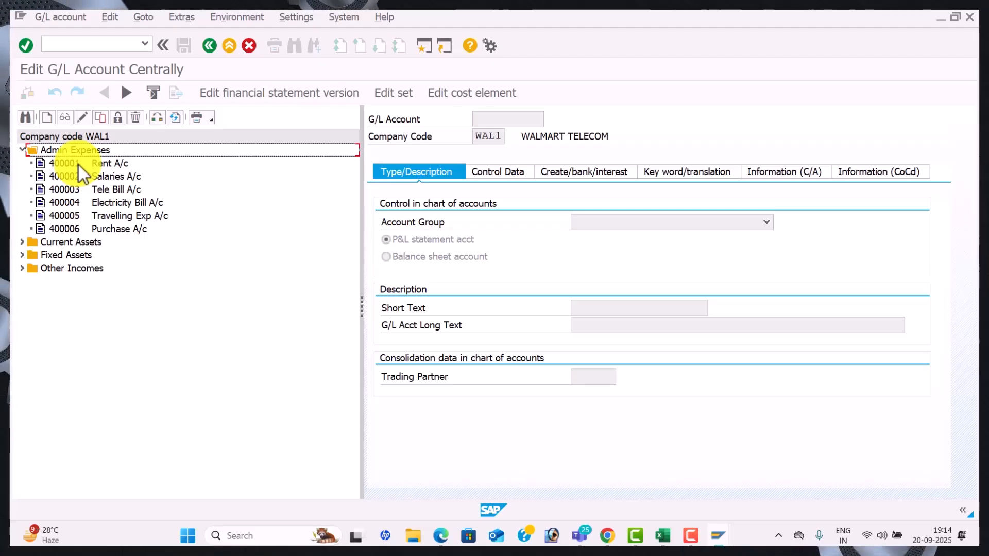
pyautogui.hotkey('alt', 'Tab')
pyautogui.hotkey('alt', 'Tab')
pyautogui.hotkey('alt', 'Tab')
pyautogui.hotkey('alt', 'Tab')
pyautogui.hotkey('alt', 'Tab')
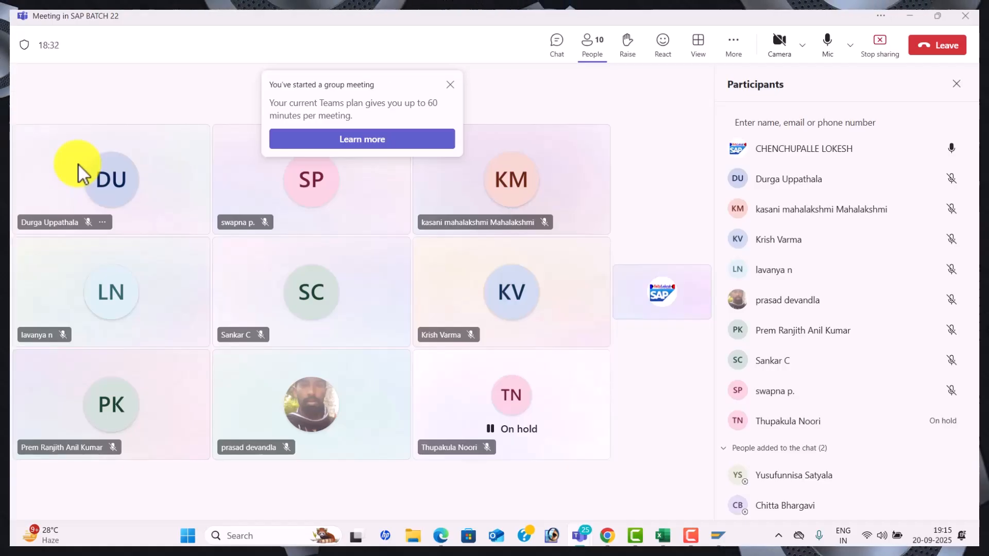
# Consult the AP GL account table in the Accounts-Payable-Configurations PDF, then return to FS00
pyautogui.hotkey('alt', 'Tab')
pyautogui.hotkey('alt', 'Tab')
pyautogui.hotkey('alt', 'Tab')
pyautogui.hotkey('alt', 'Tab')
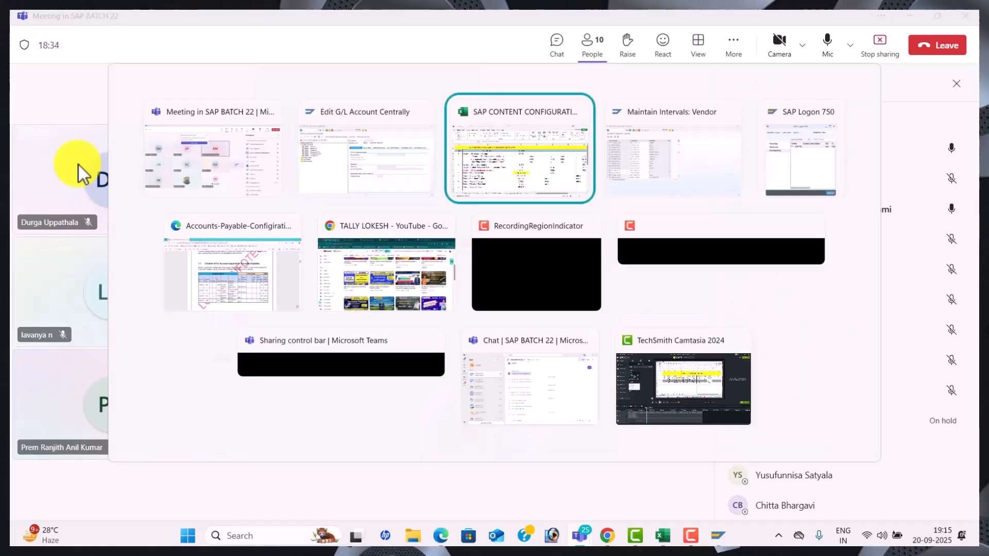
pyautogui.hotkey('alt', 'Tab')
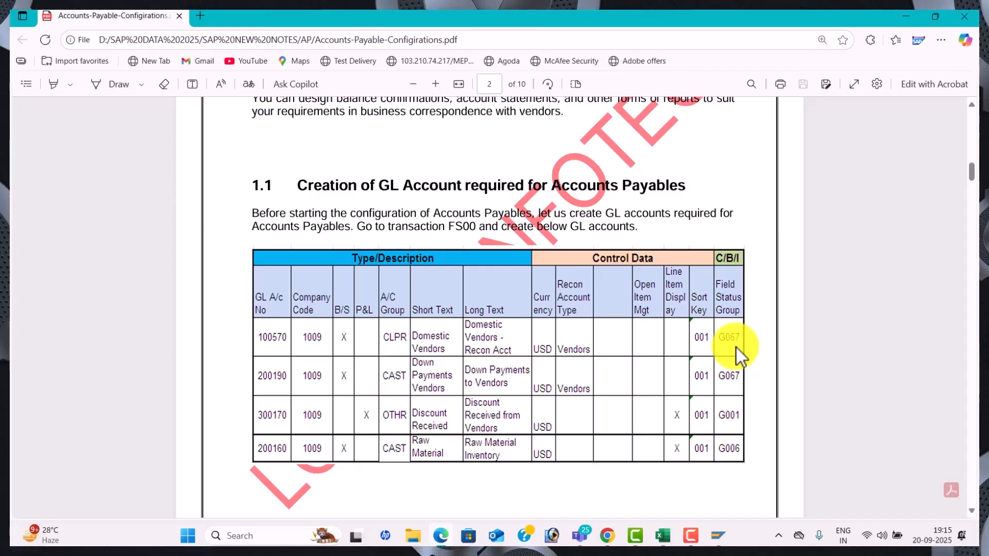
pyautogui.hotkey('alt', 'Tab')
pyautogui.hotkey('alt', 'Tab')
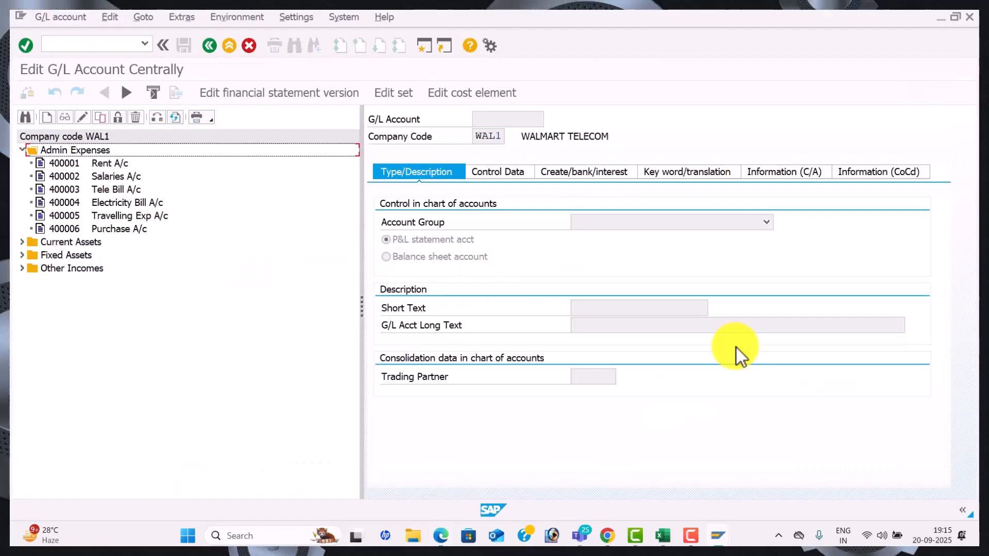
# In a second session's OBD4, confirm WAL1's CULB group starts at 100201, then return to FS00
pyautogui.click(425, 43)
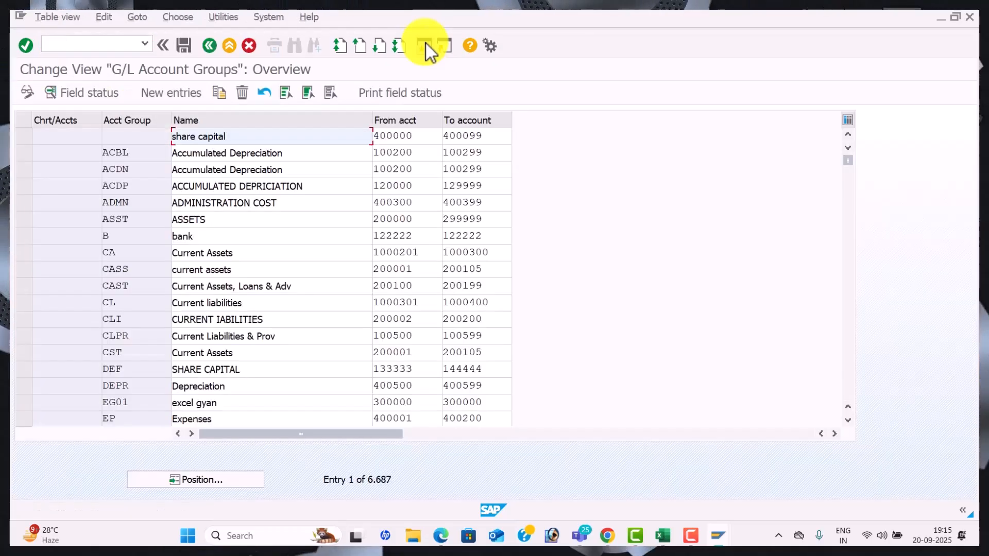
pyautogui.click(232, 481)
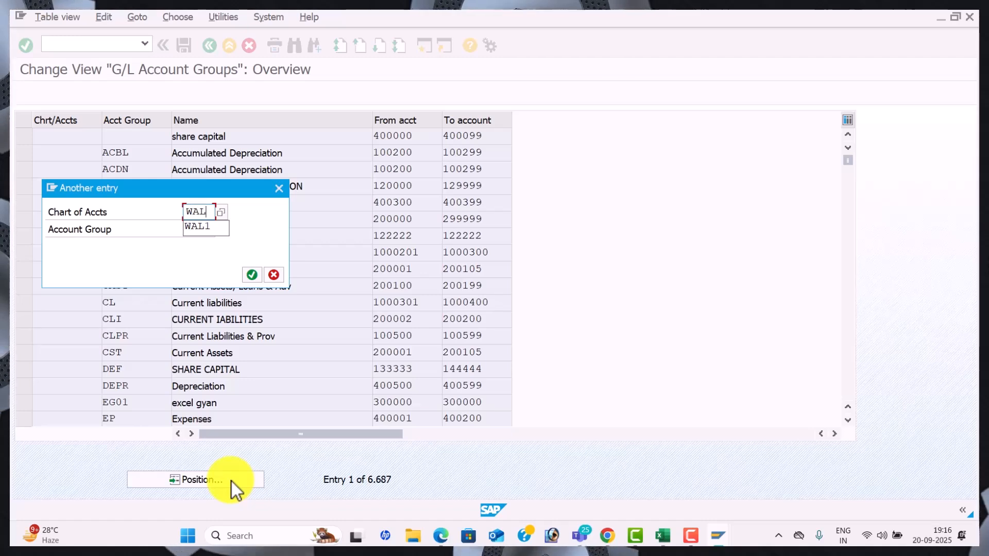
pyautogui.press('Return')
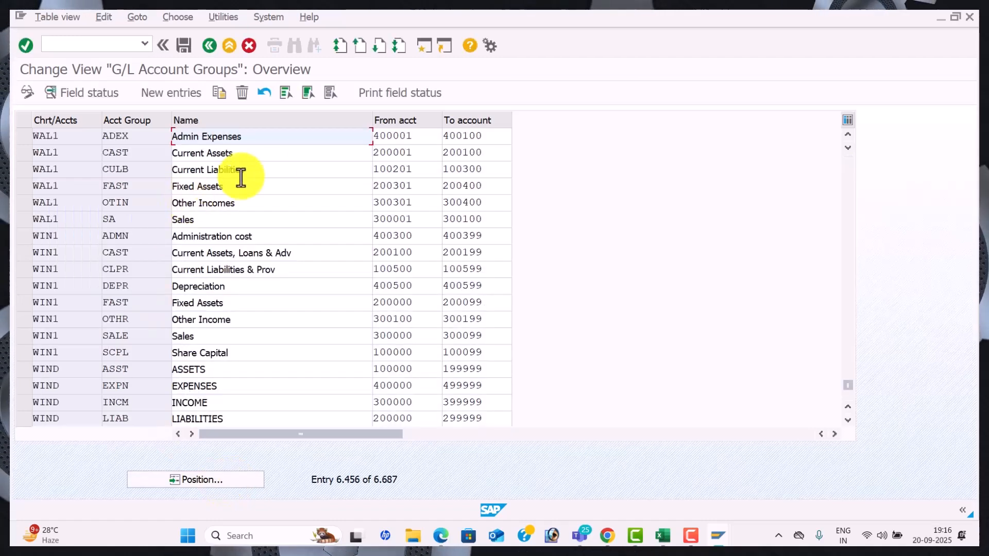
pyautogui.moveTo(420, 170); pyautogui.dragTo(369, 173)
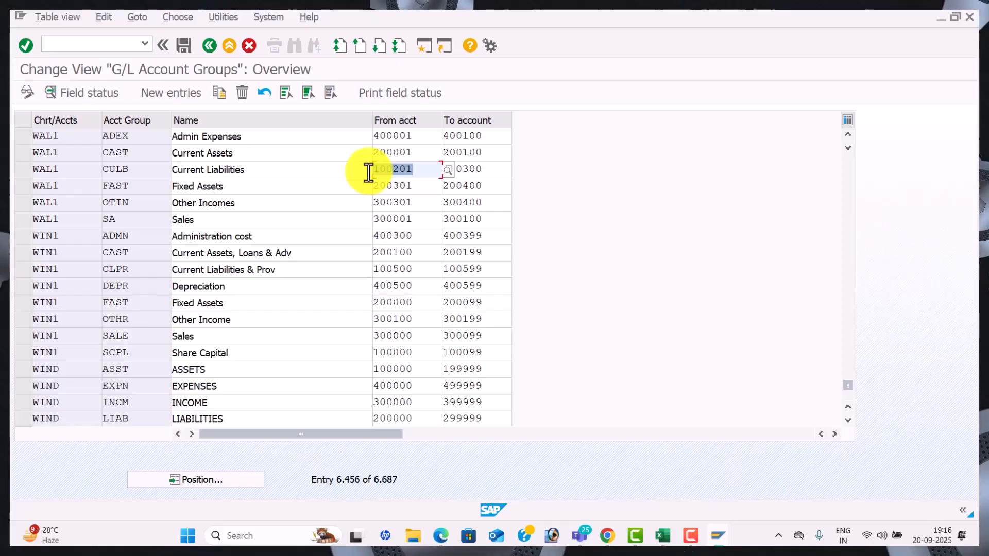
pyautogui.hotkey('alt', 'Tab')
pyautogui.click(369, 173)
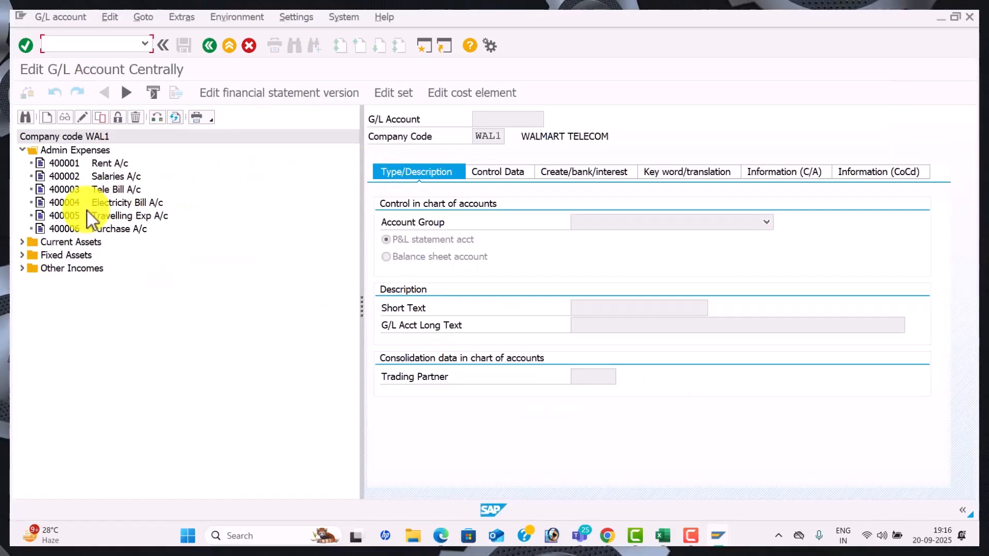
# Create new G/L account 100201 as a copy of 400006 Purchase A/c
pyautogui.click(67, 229)
pyautogui.click(99, 116)
pyautogui.moveTo(216, 246); pyautogui.dragTo(118, 242)
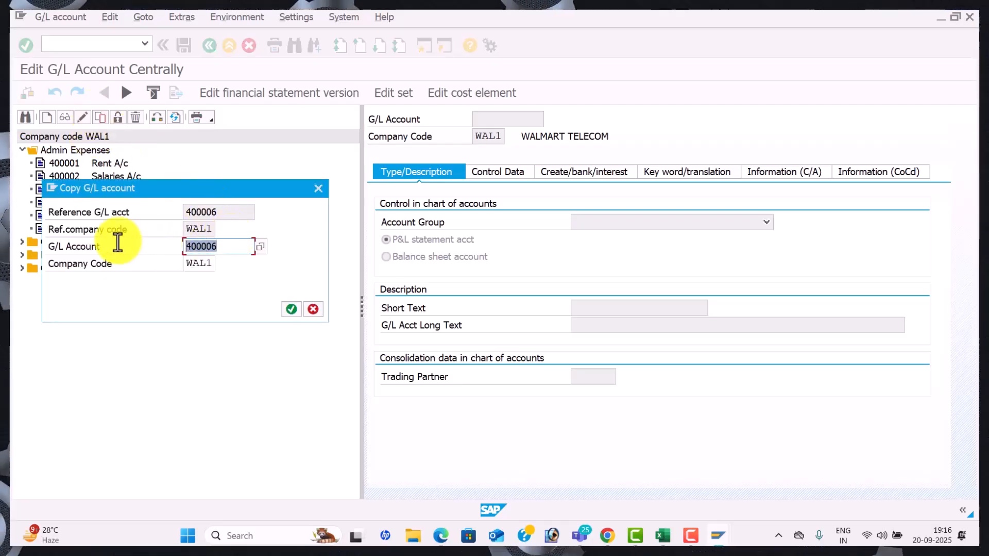
pyautogui.write('100')
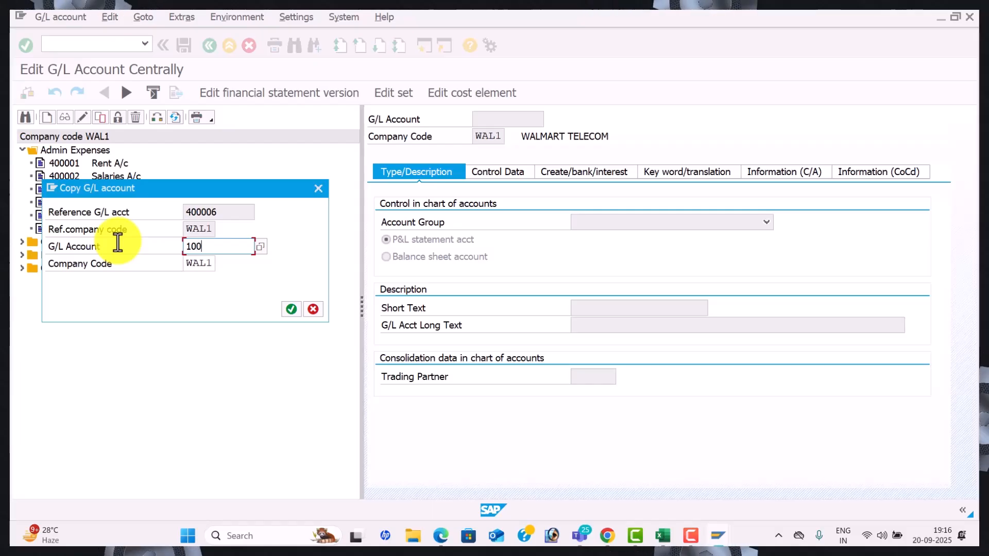
pyautogui.hotkey('alt', 'Tab')
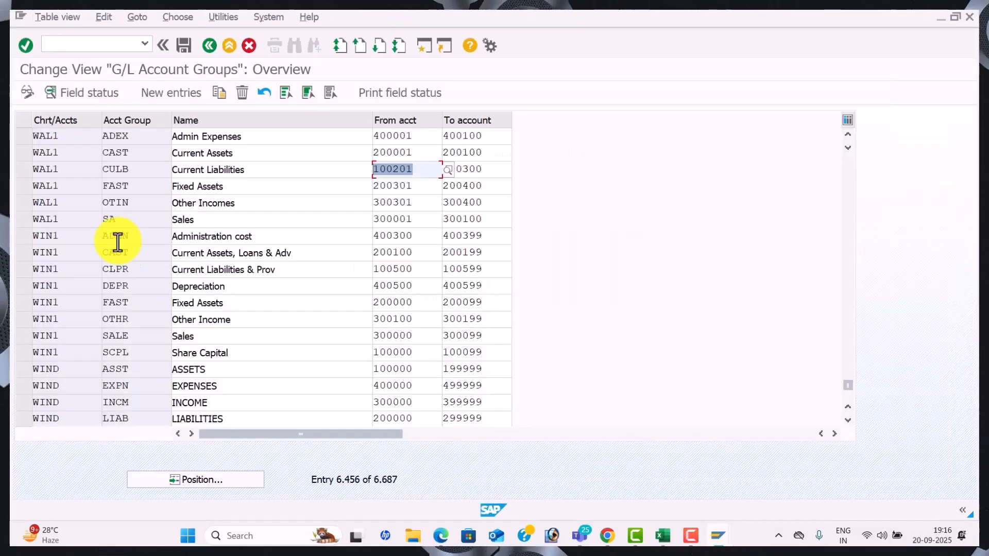
pyautogui.hotkey('alt', 'Tab')
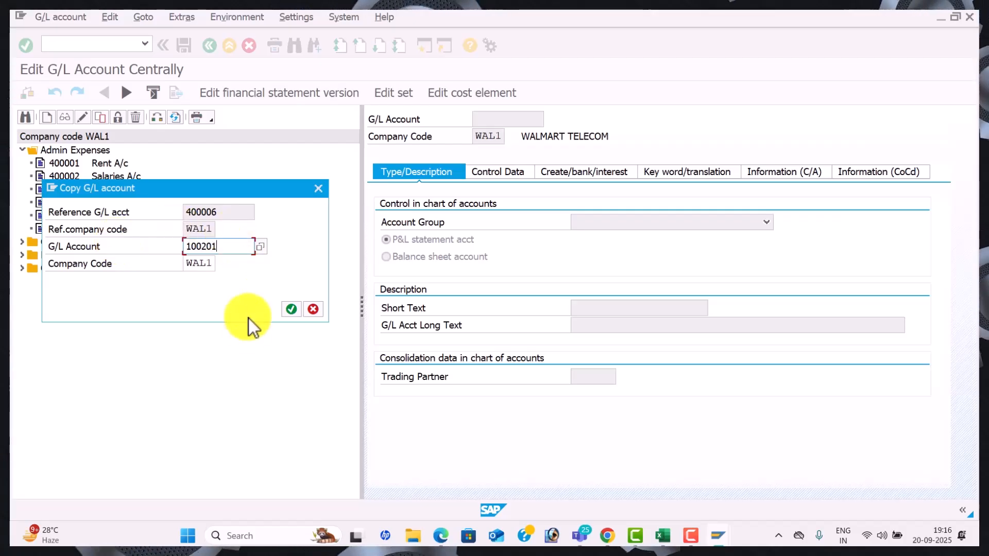
pyautogui.click(293, 311)
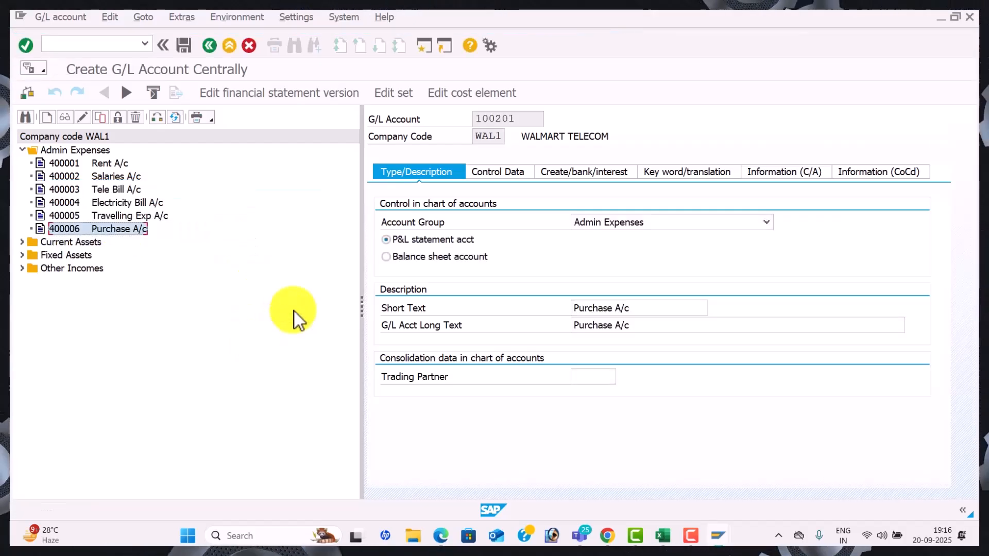
# Make 100201 a Current Liabilities balance-sheet account with short and long text 'Domestic Vendor A/c'
pyautogui.click(768, 222)
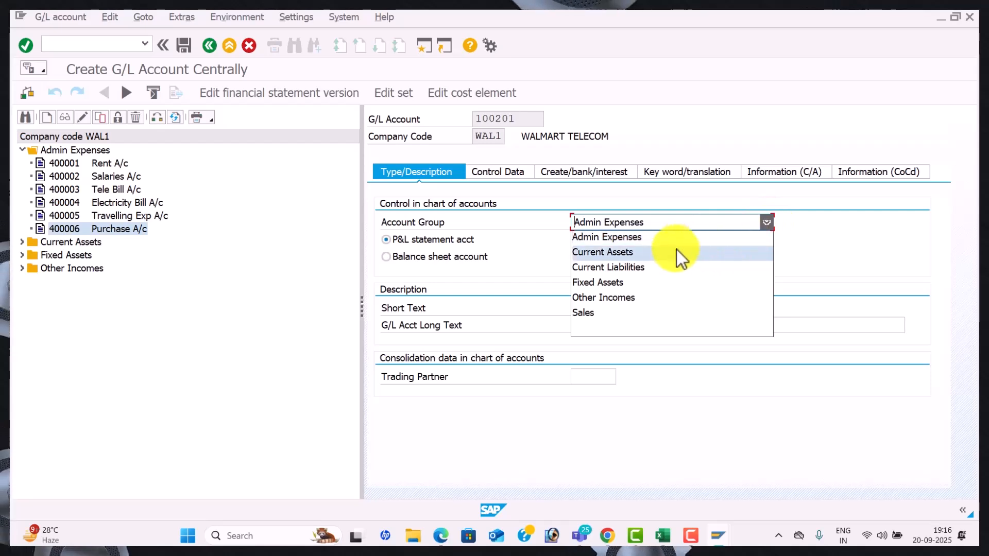
pyautogui.click(662, 270)
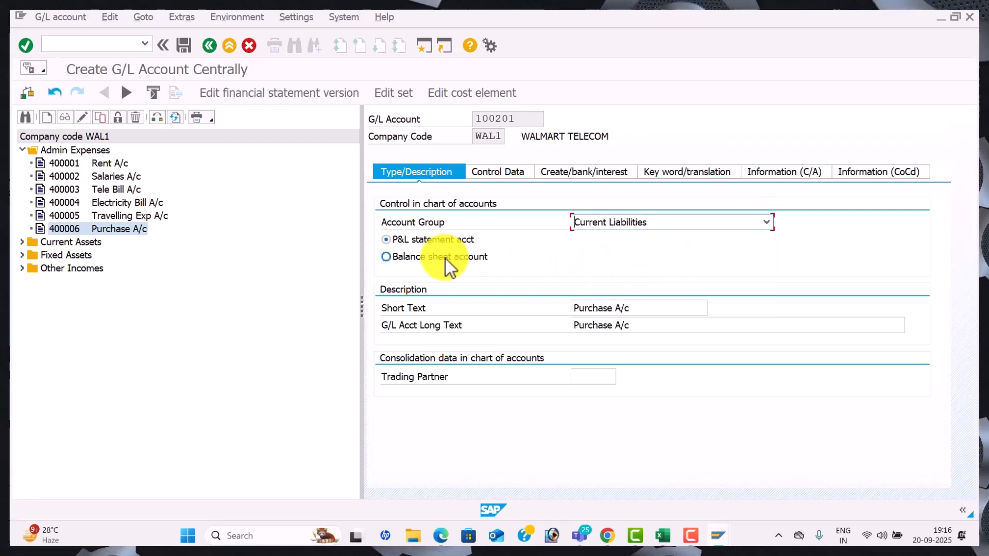
pyautogui.click(393, 258)
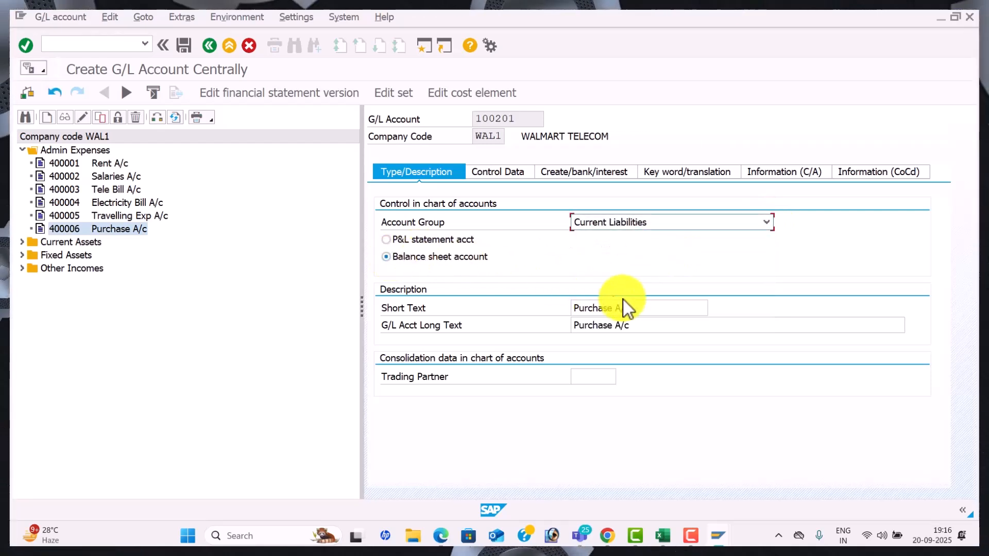
pyautogui.moveTo(640, 307); pyautogui.dragTo(507, 304)
pyautogui.press('BackSpace')
pyautogui.write('dE')
pyautogui.press('BackSpace')
pyautogui.press('BackSpace')
pyautogui.write('Domestic')
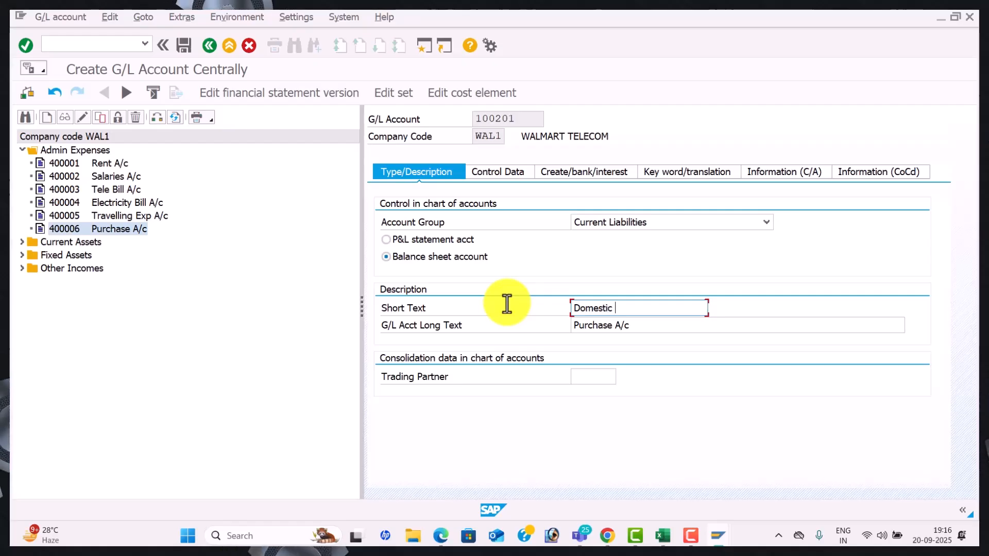
pyautogui.write(' Vendor A/')
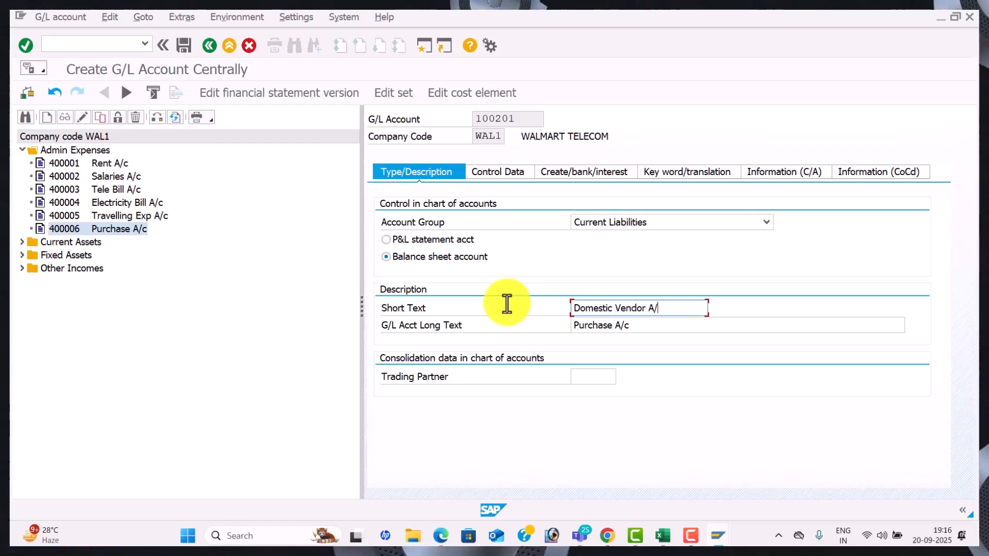
pyautogui.moveTo(689, 311); pyautogui.dragTo(520, 311)
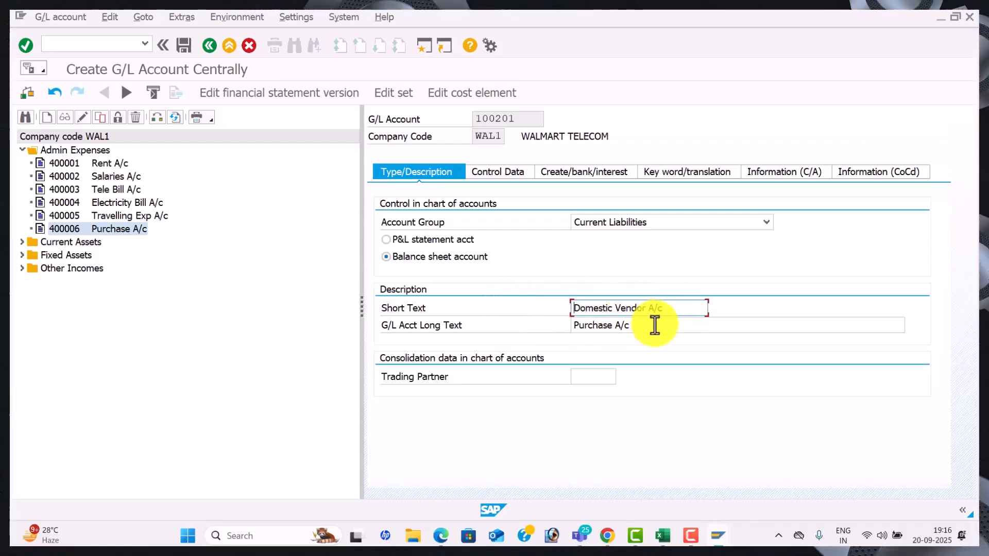
pyautogui.moveTo(656, 326); pyautogui.dragTo(496, 305)
pyautogui.hotkey('ctrl', 'v')
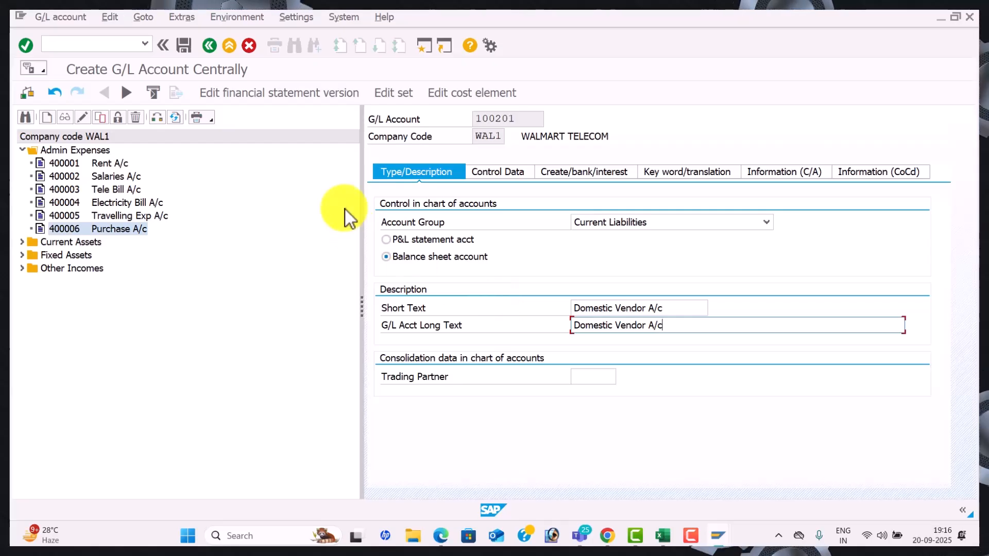
# Set the reconciliation account type to Vendors on the Control Data tab
pyautogui.click(497, 174)
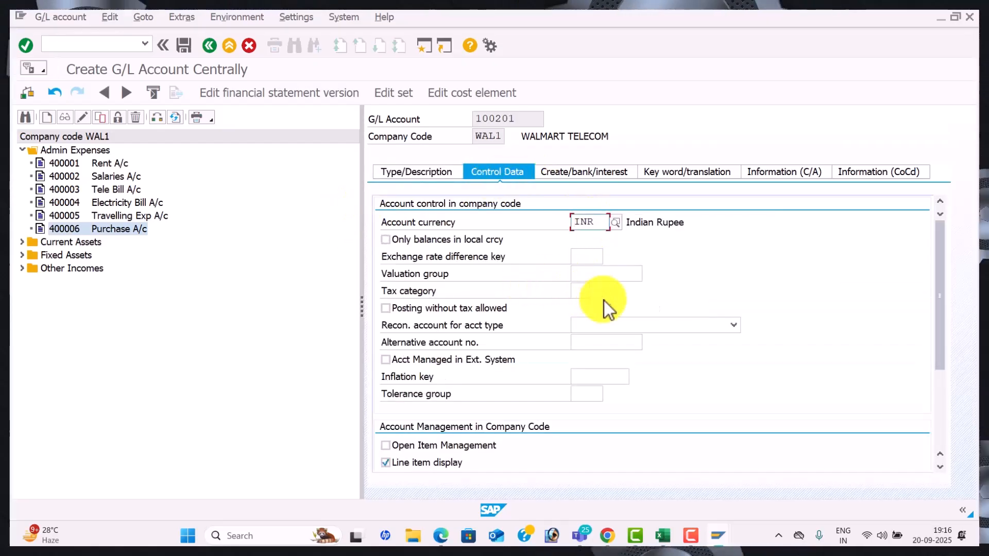
pyautogui.click(735, 325)
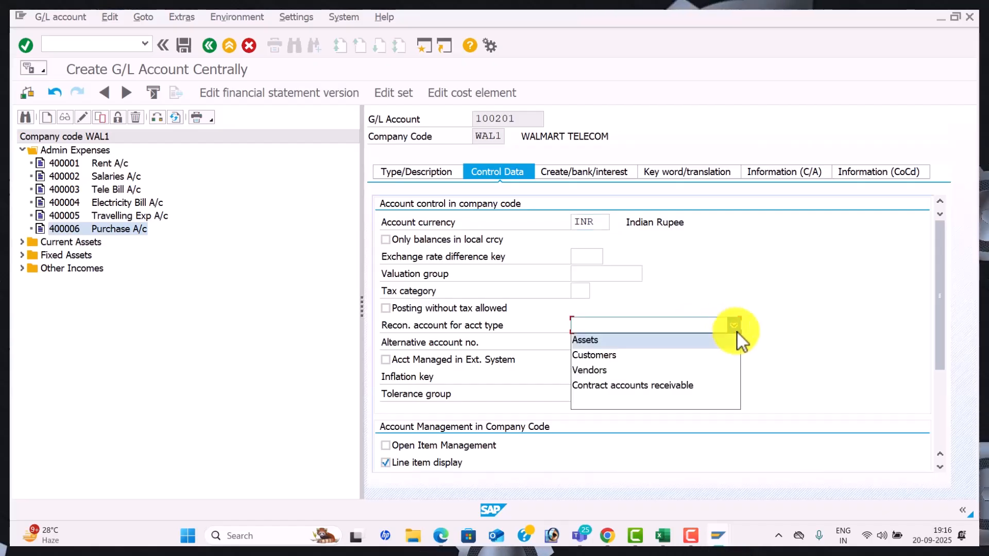
pyautogui.click(648, 371)
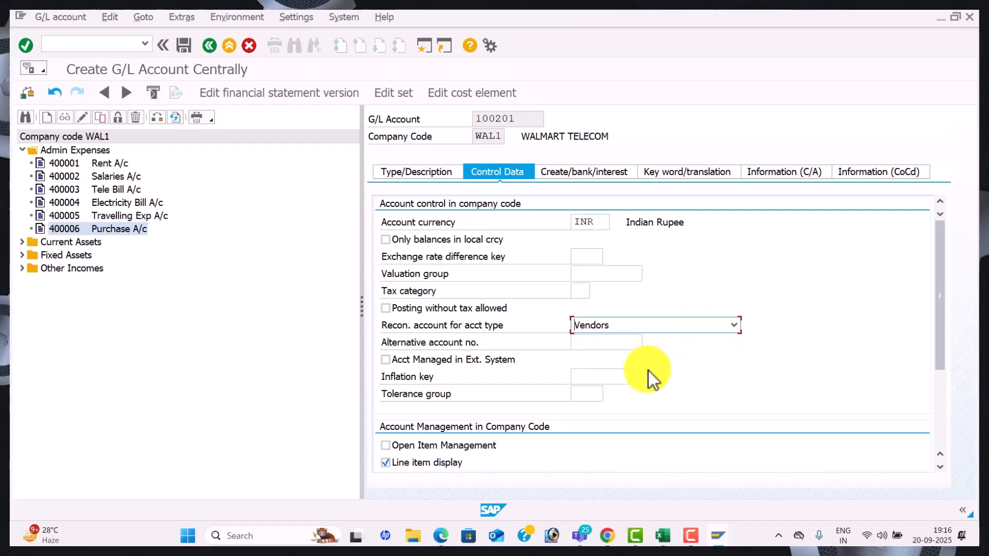
pyautogui.moveTo(941, 307); pyautogui.dragTo(934, 356)
pyautogui.hotkey('alt', 'Tab')
pyautogui.hotkey('alt', 'Tab')
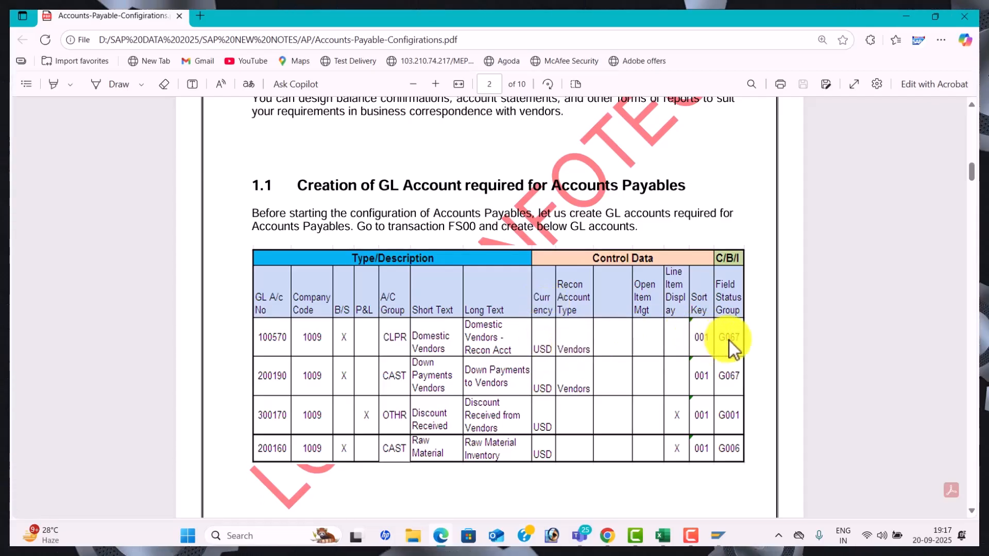
# Note field status group G067 in the PDF and return to the 100201 account form
pyautogui.hotkey('alt', 'Tab')
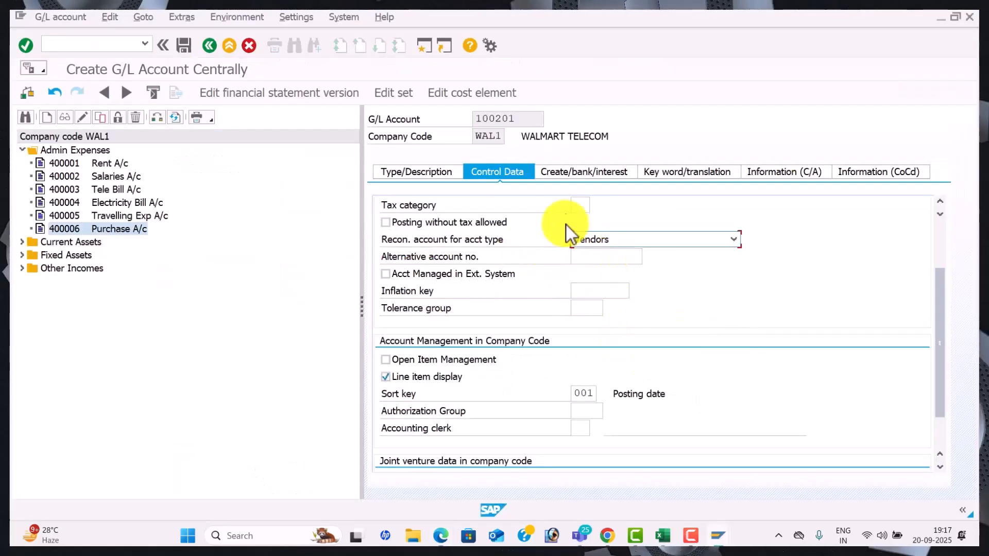
# Enter field status group G067 on the Create/bank/interest tab for account 100201
pyautogui.click(567, 175)
pyautogui.write('go')
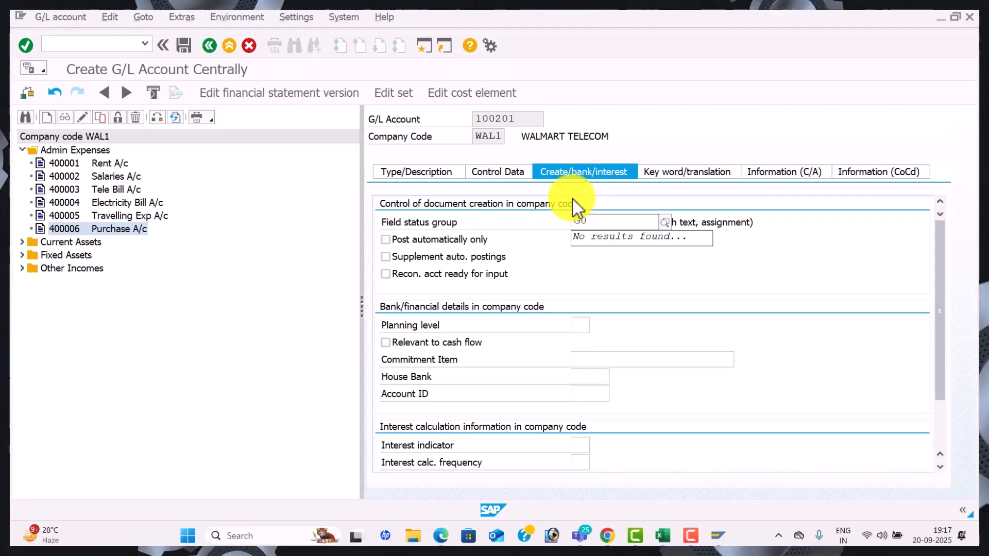
pyautogui.write('067')
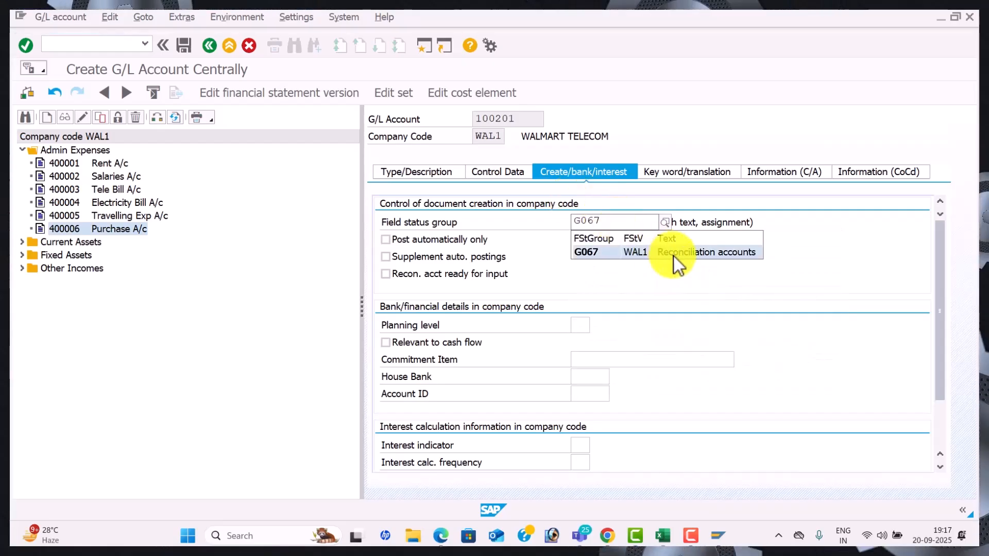
pyautogui.click(674, 258)
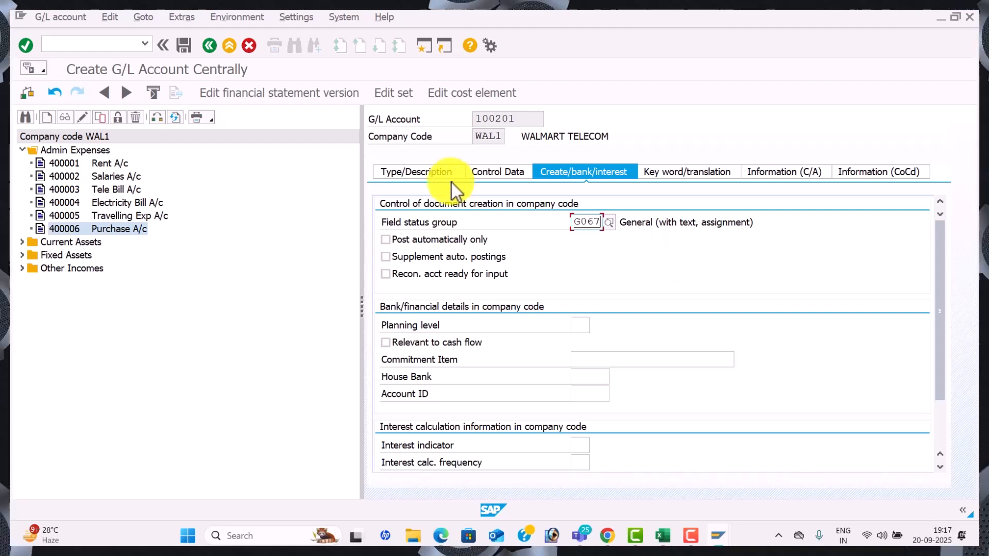
pyautogui.click(420, 172)
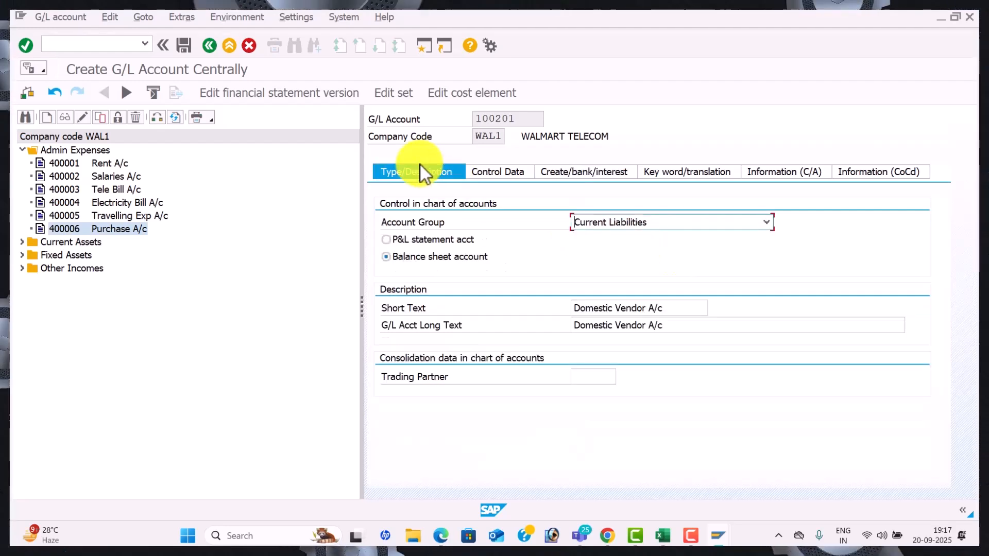
# Leave account creation without saving and reopen transaction FS00 via /nFS00
pyautogui.click(210, 46)
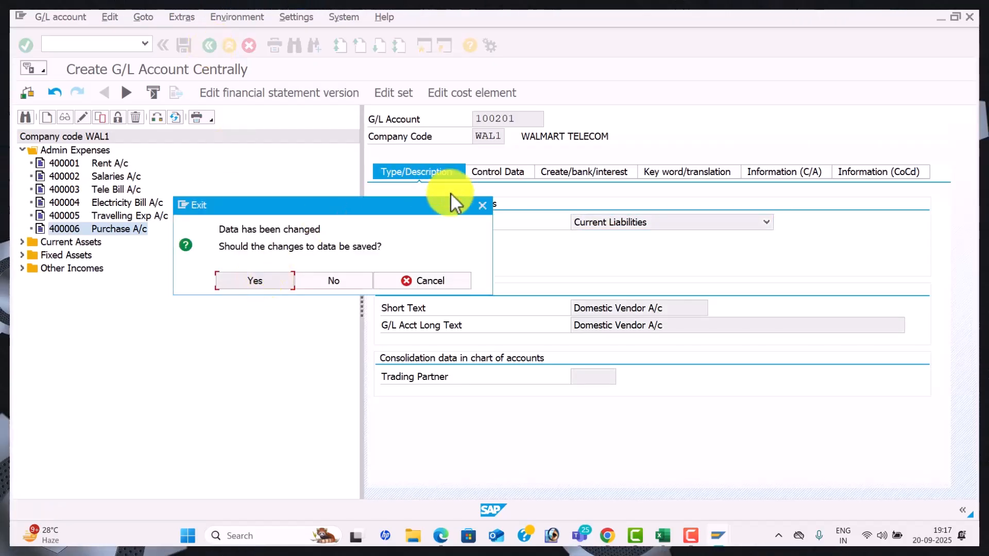
pyautogui.click(488, 210)
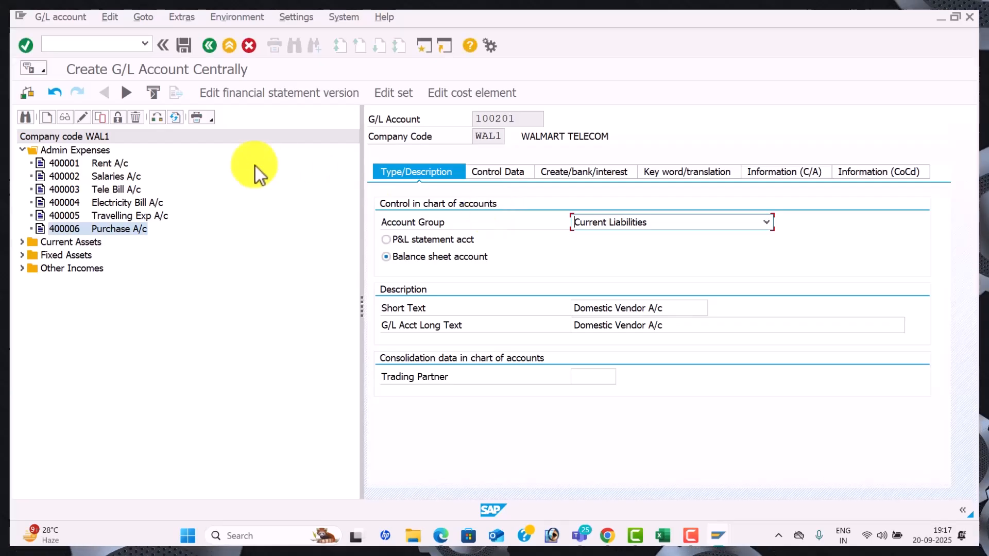
pyautogui.click(85, 46)
pyautogui.write('/N')
pyautogui.press('Return')
pyautogui.write('FS')
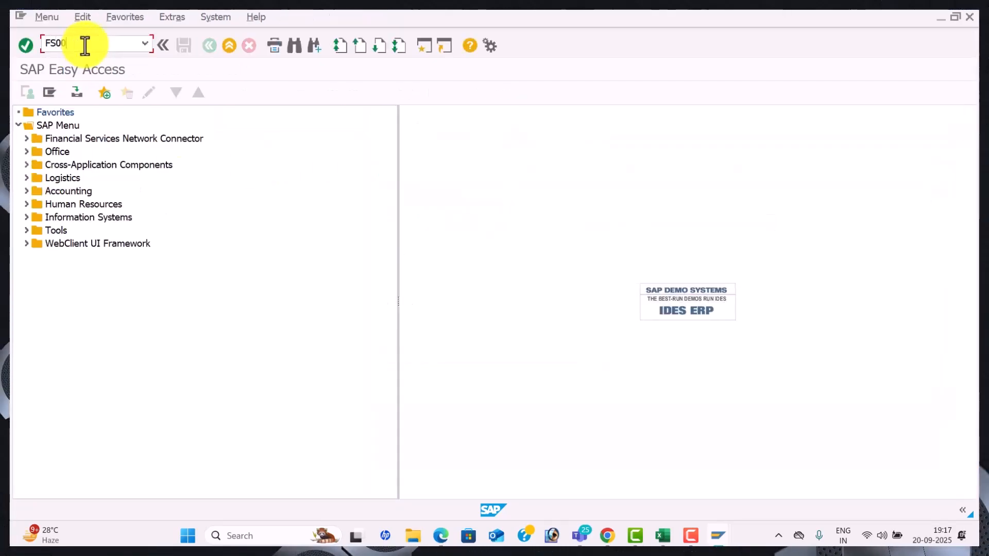
pyautogui.write('00')
pyautogui.press('Return')
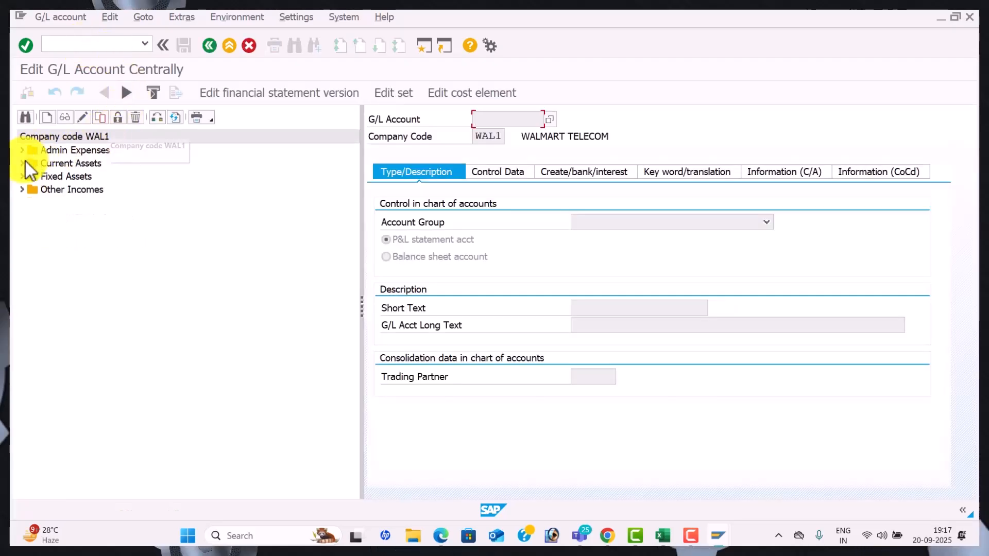
# Copy Commission Received account 300303 into new account 100201
pyautogui.click(22, 190)
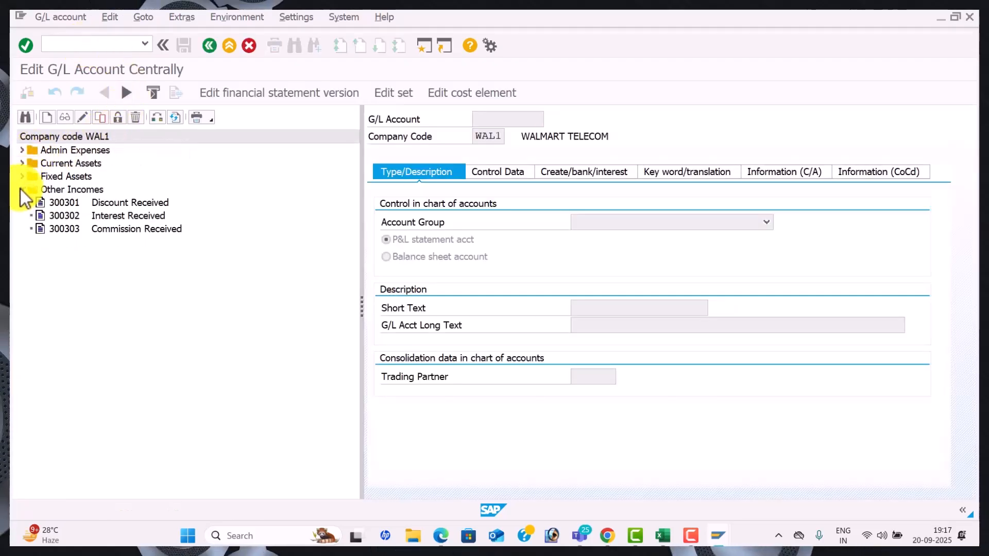
pyautogui.click(72, 231)
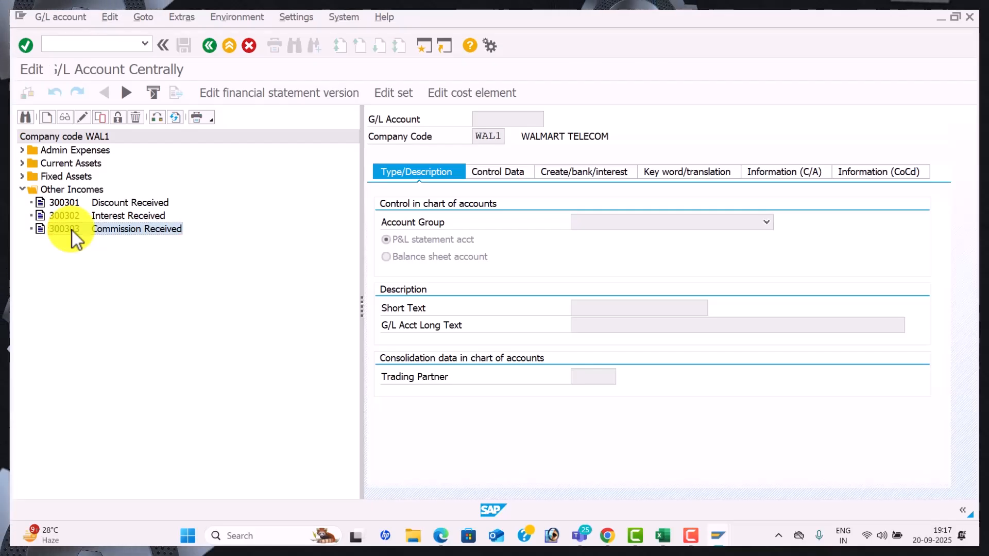
pyautogui.doubleClick(72, 231)
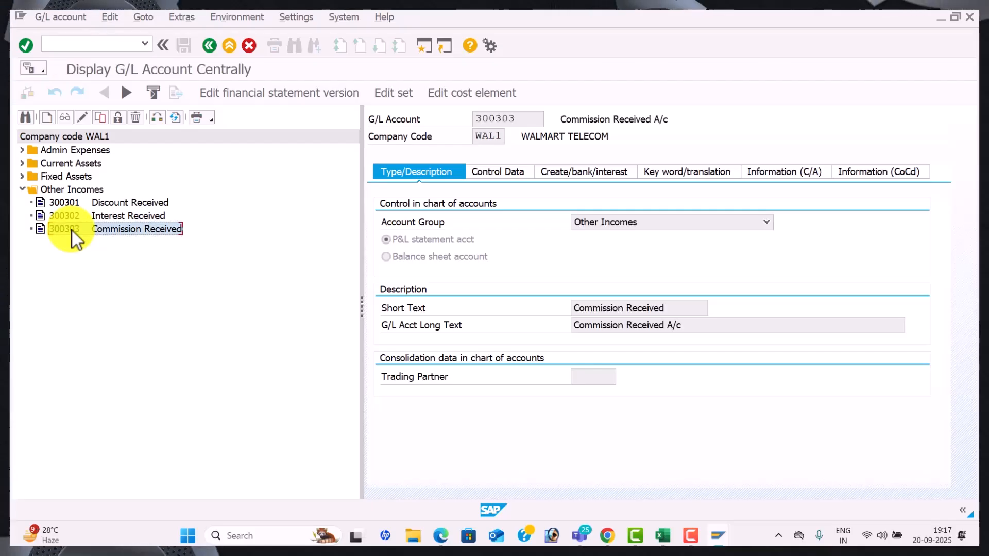
pyautogui.click(101, 119)
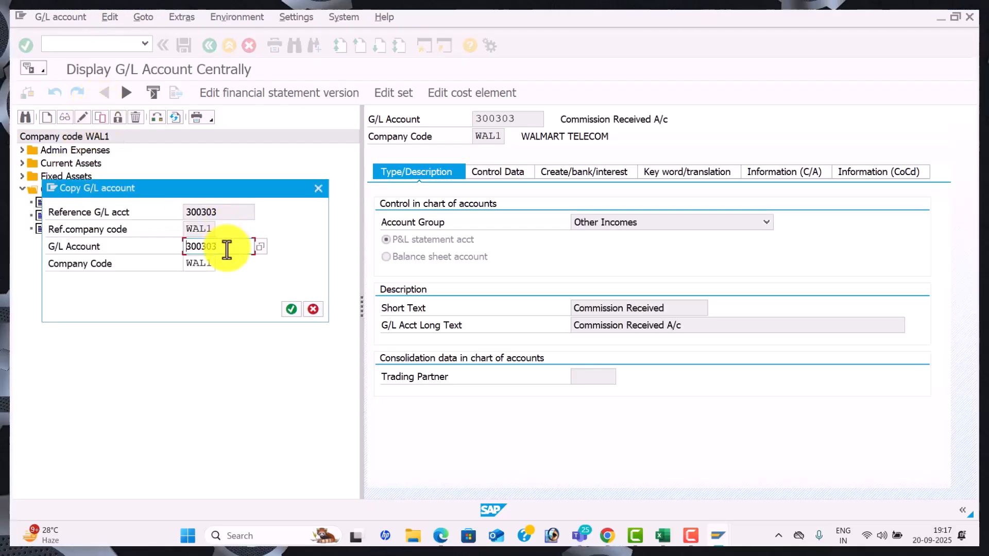
pyautogui.moveTo(223, 246); pyautogui.dragTo(138, 243)
pyautogui.write('100')
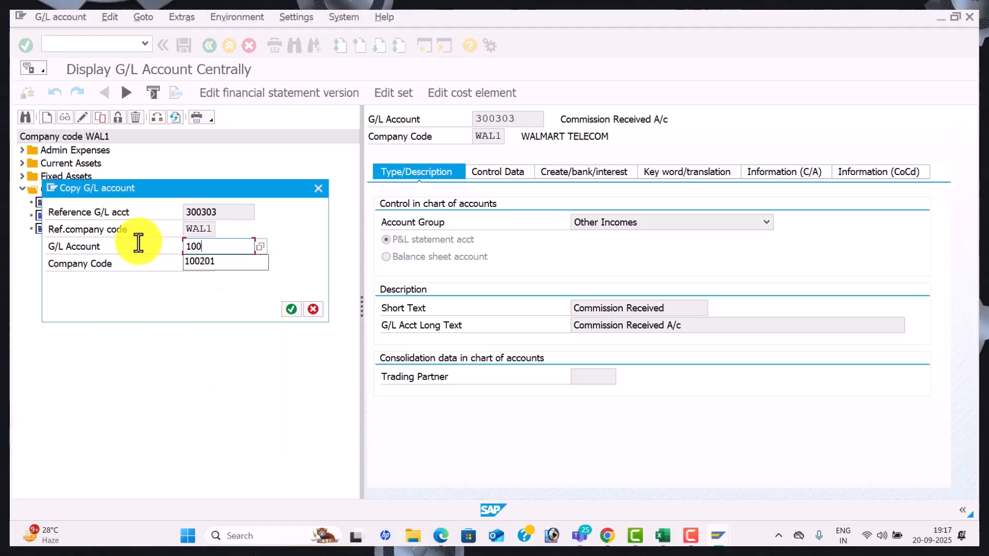
pyautogui.hotkey('alt', 'Tab')
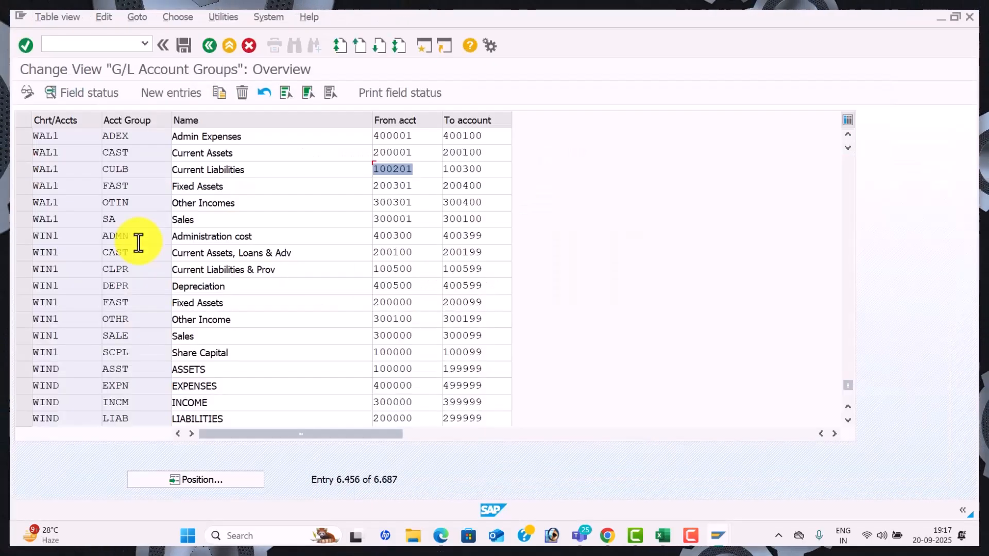
pyautogui.hotkey('alt', 'Tab')
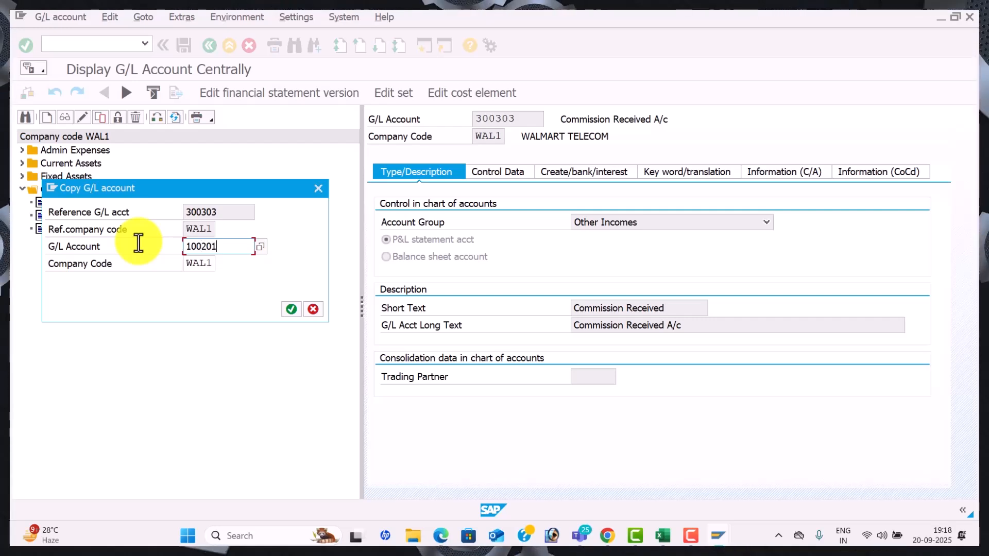
pyautogui.press('Return')
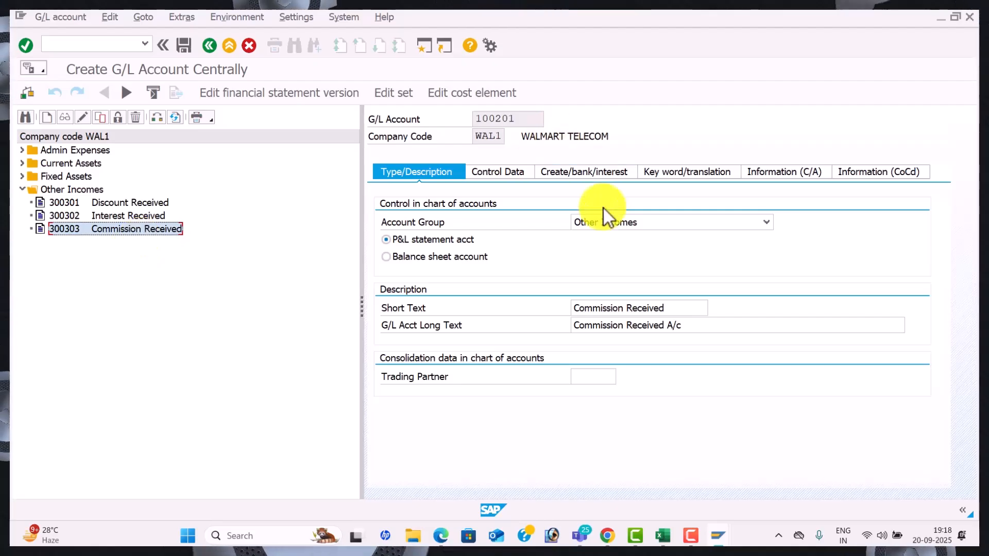
# Make 100201 a Current Liabilities balance-sheet account with short and long text 'Domestic Vendor A/c'
pyautogui.click(767, 222)
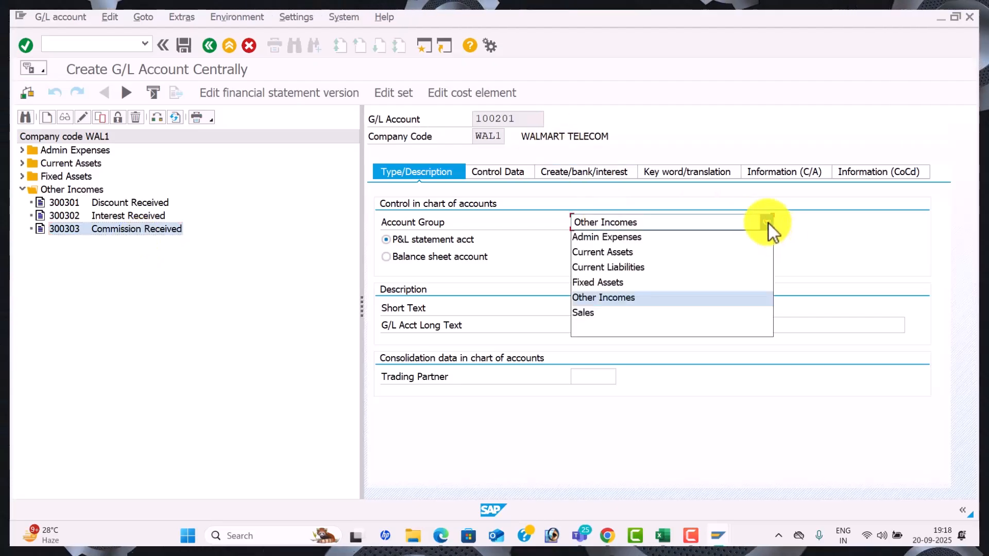
pyautogui.click(633, 267)
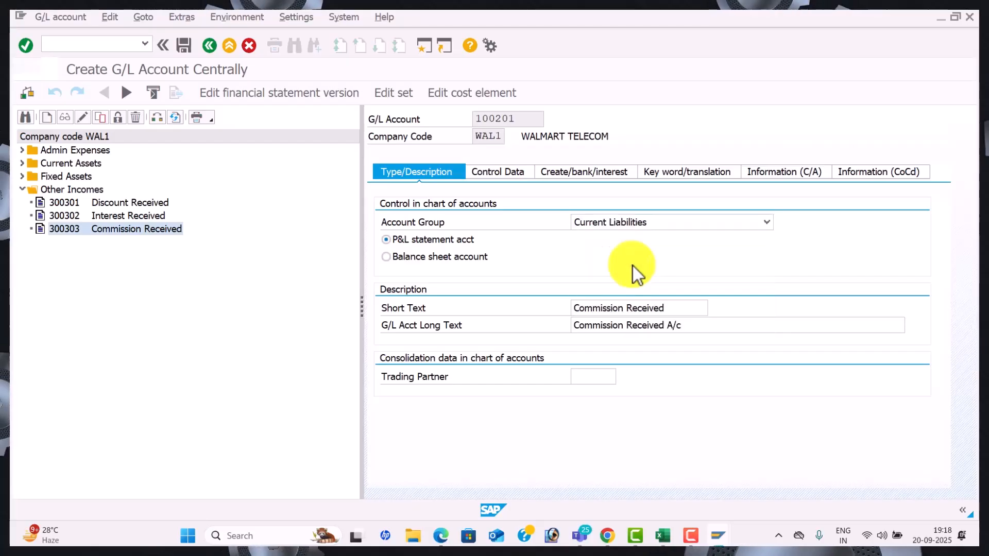
pyautogui.click(437, 255)
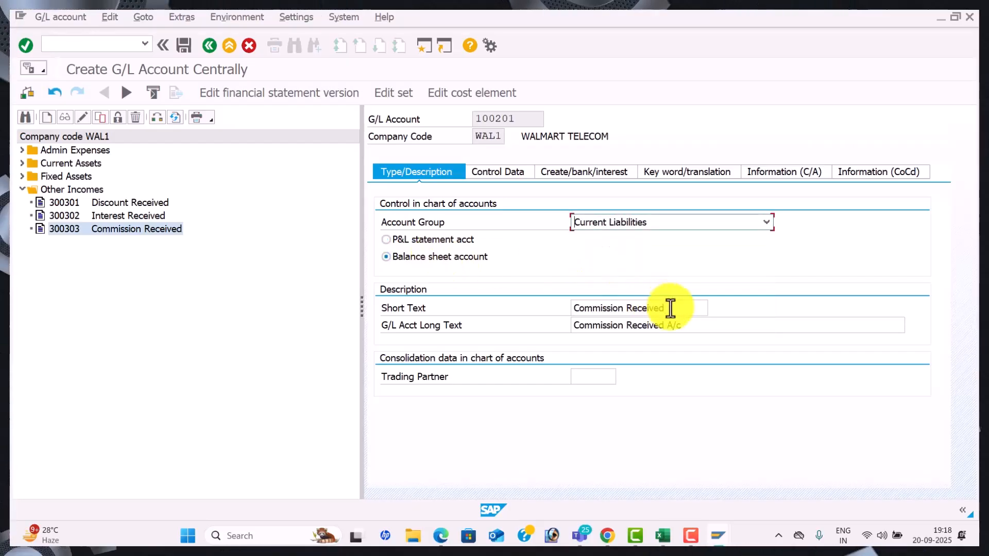
pyautogui.moveTo(669, 307); pyautogui.dragTo(424, 292)
pyautogui.press('BackSpace')
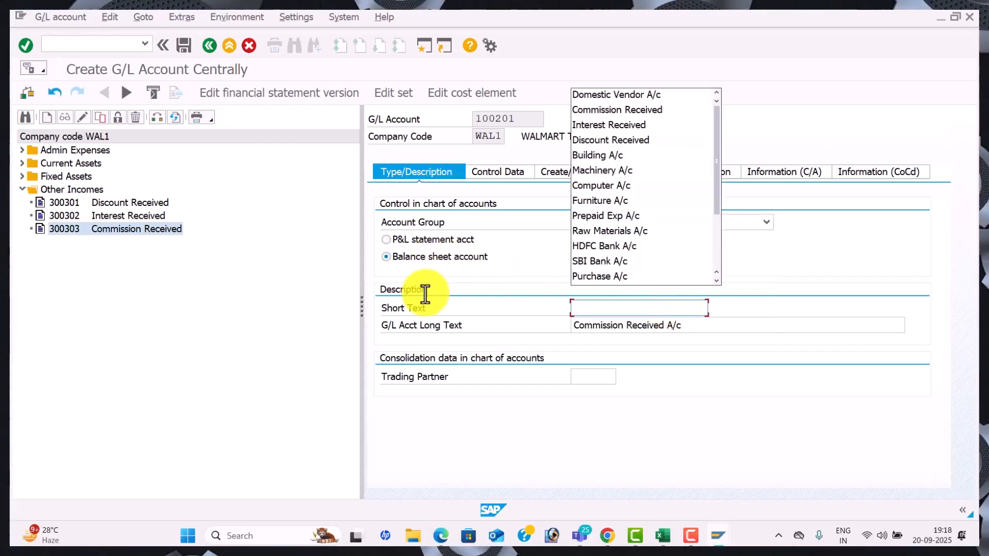
pyautogui.press('Down')
pyautogui.press('Down')
pyautogui.press('Up')
pyautogui.press('Tab')
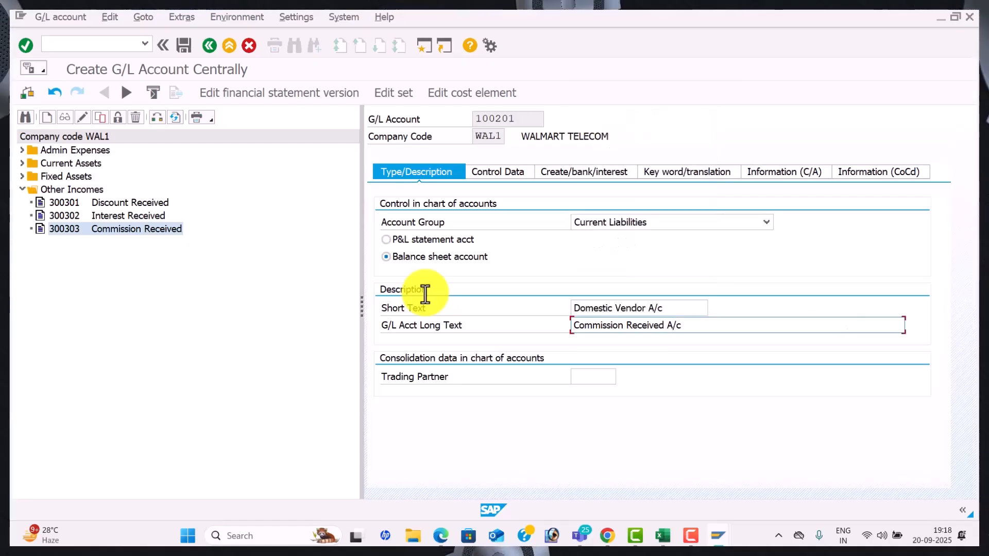
pyautogui.moveTo(716, 324); pyautogui.dragTo(453, 309)
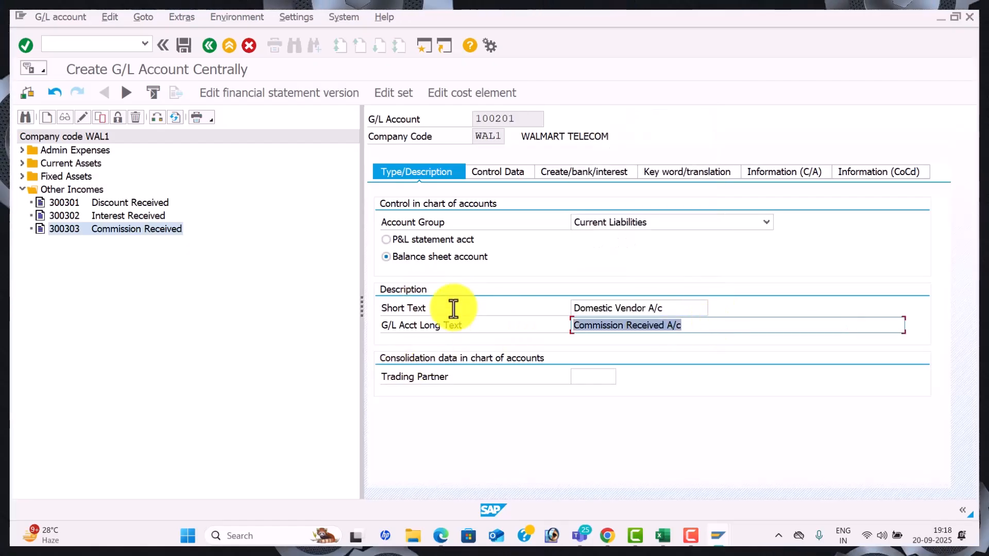
pyautogui.press('BackSpace')
pyautogui.press('Return')
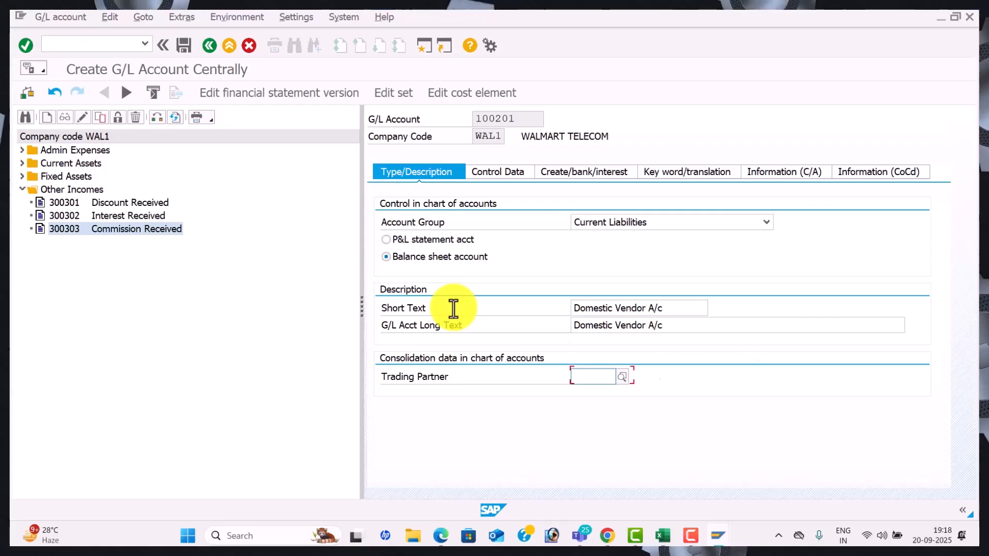
# Set reconciliation type Vendors and field status group G067
pyautogui.click(508, 175)
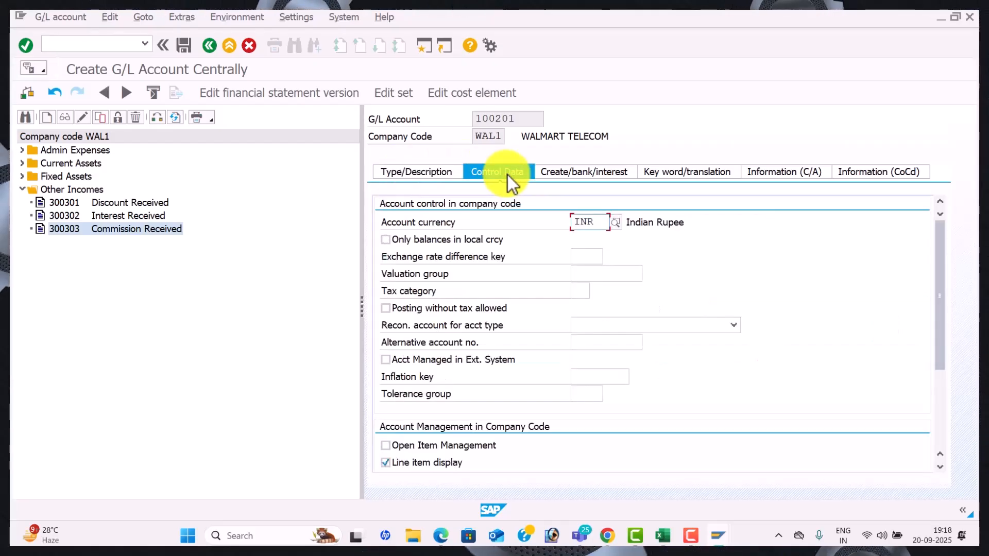
pyautogui.click(734, 326)
pyautogui.click(655, 370)
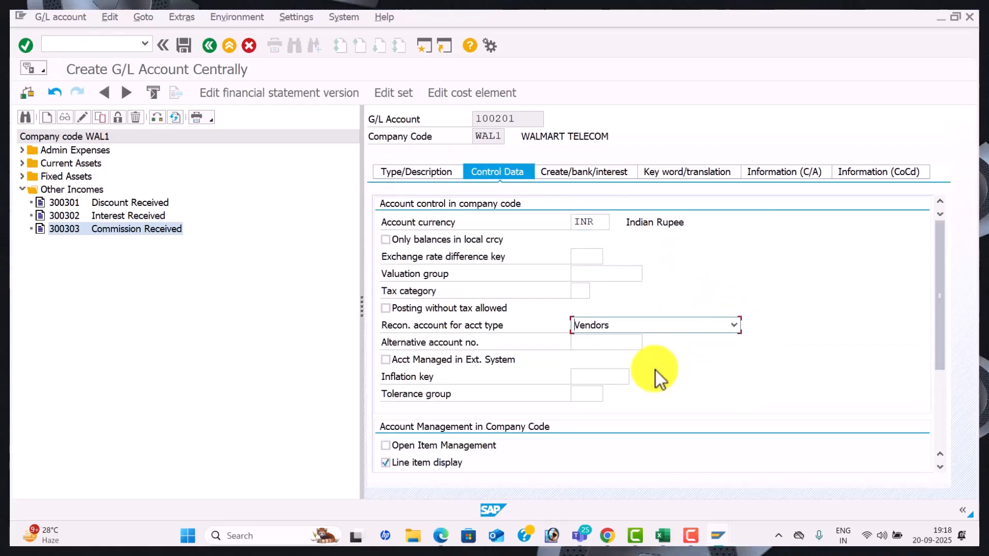
pyautogui.click(588, 174)
pyautogui.click(587, 220)
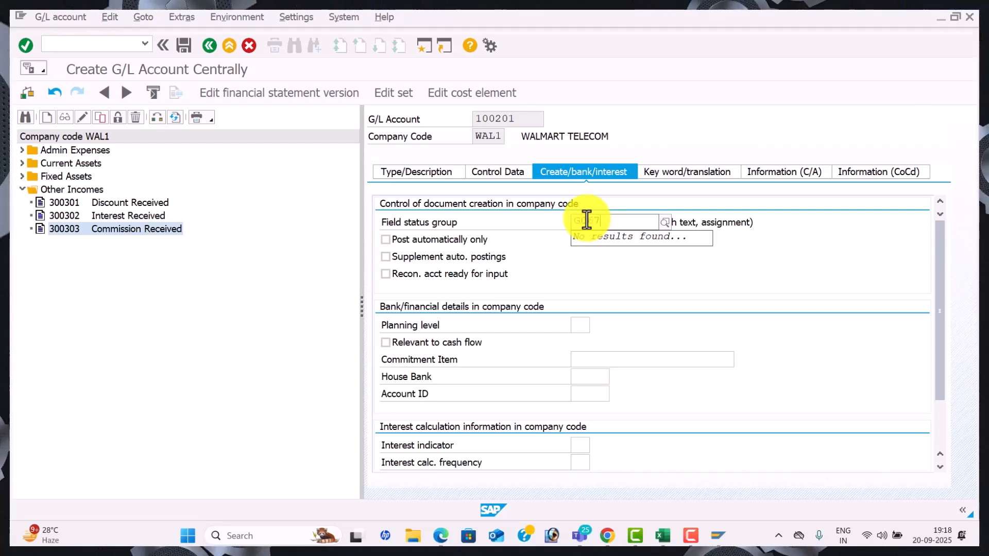
pyautogui.write('G067')
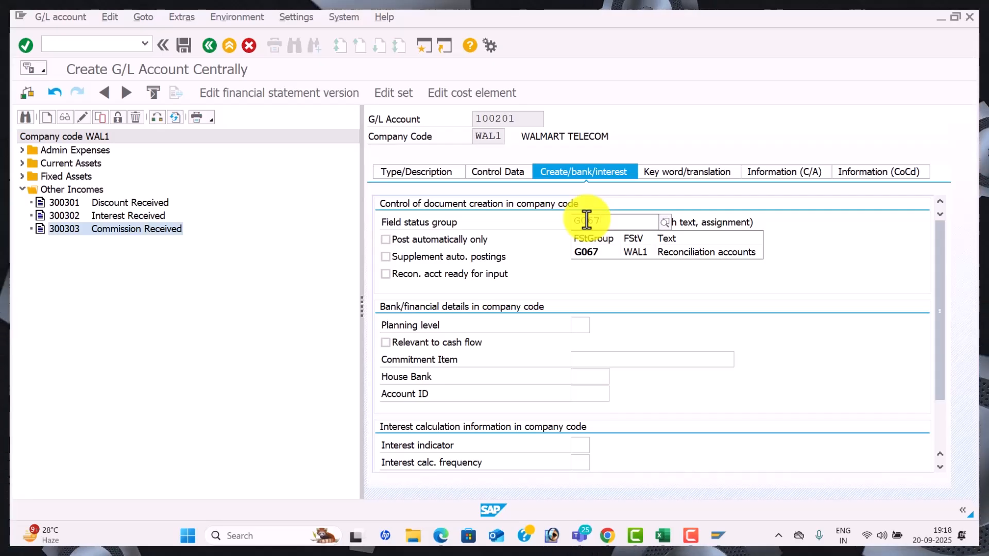
pyautogui.click(641, 249)
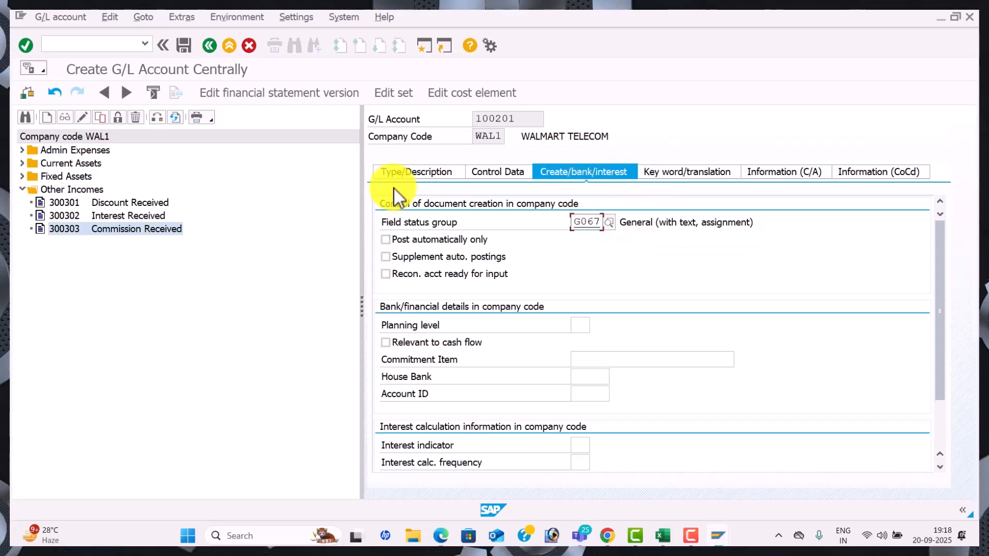
pyautogui.click(399, 174)
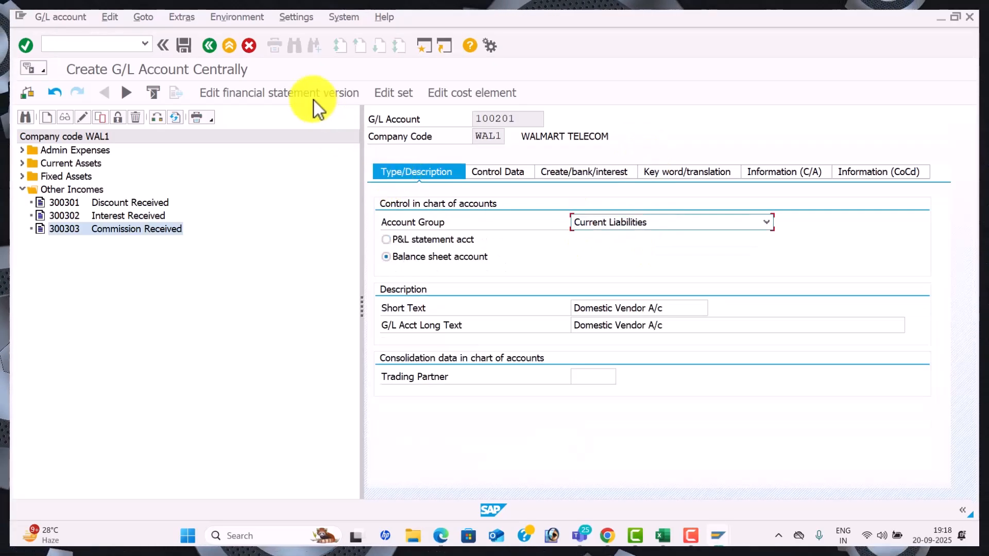
# Save account 100201 and copy it into new account 100202
pyautogui.click(185, 44)
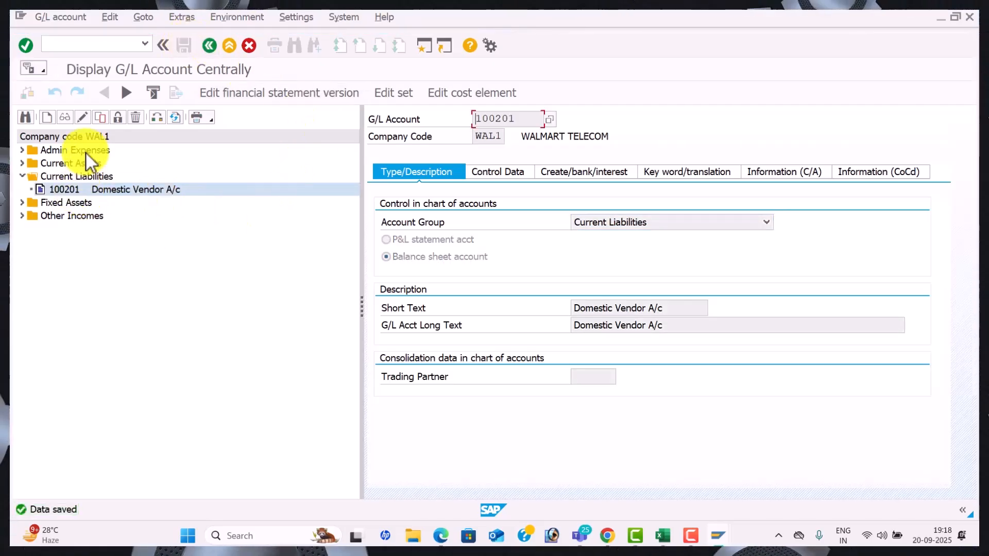
pyautogui.click(100, 118)
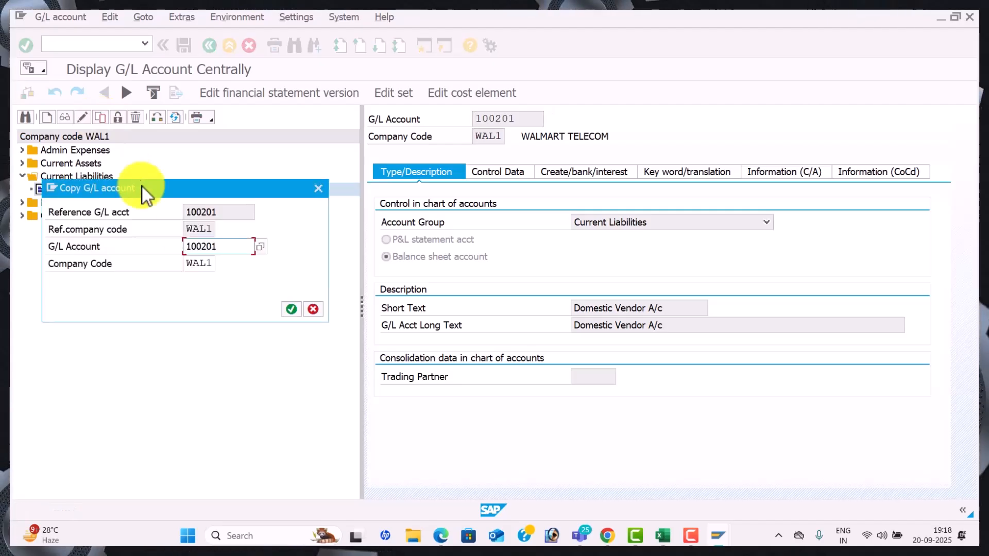
pyautogui.click(226, 248)
pyautogui.press('BackSpace')
pyautogui.write('2')
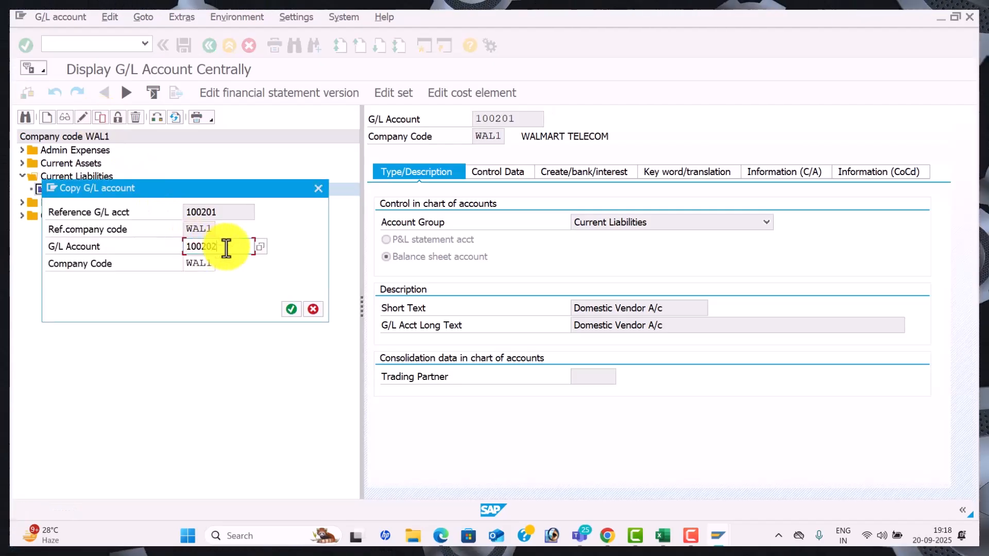
pyautogui.press('Return')
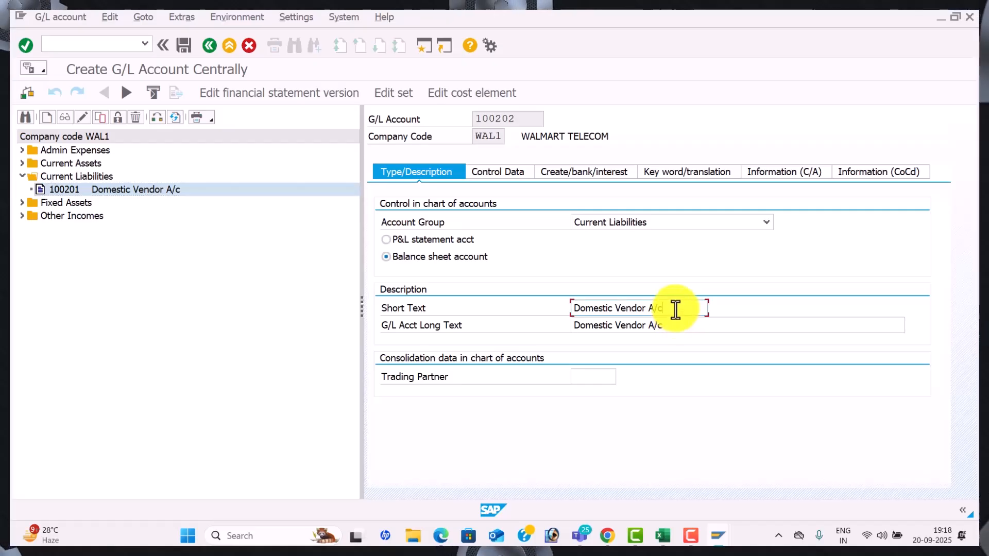
# Change 100202's short and long text to 'International Vendor'
pyautogui.moveTo(671, 311); pyautogui.dragTo(527, 308)
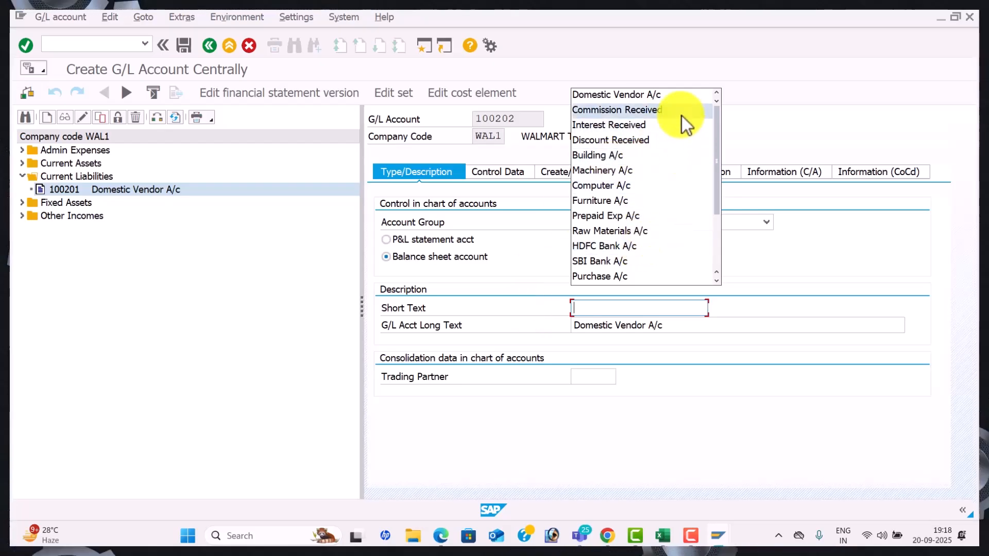
pyautogui.write('G')
pyautogui.press('BackSpace')
pyautogui.write('I')
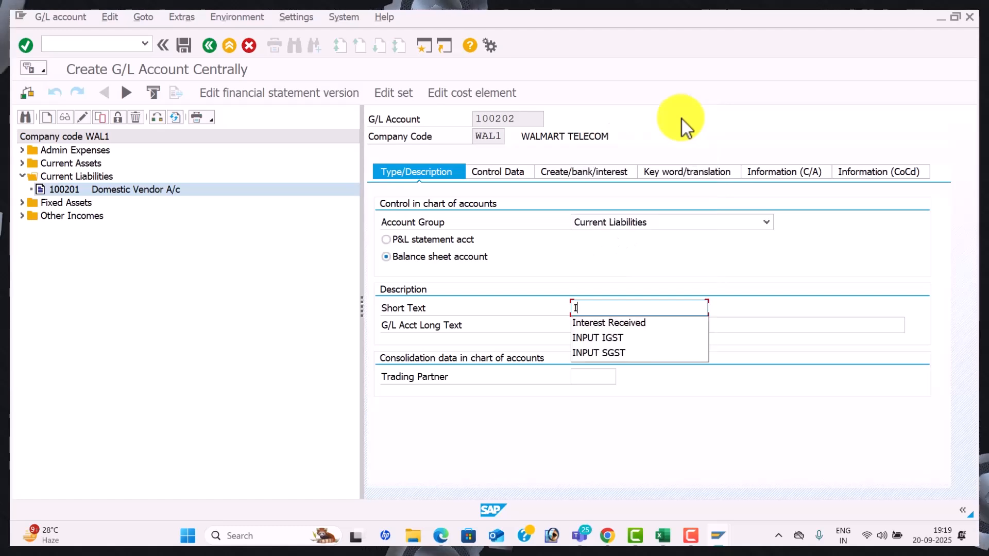
pyautogui.write('nterna')
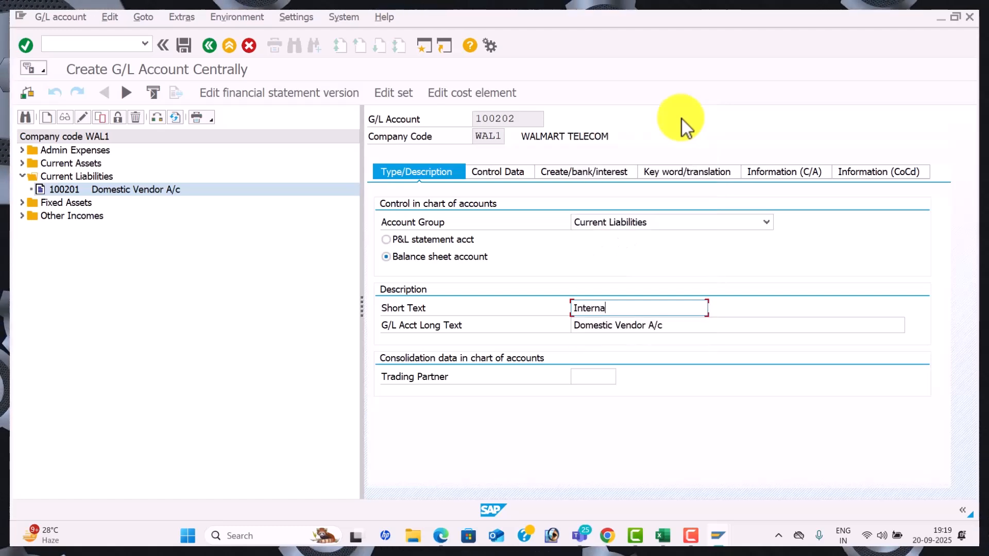
pyautogui.write('tional V')
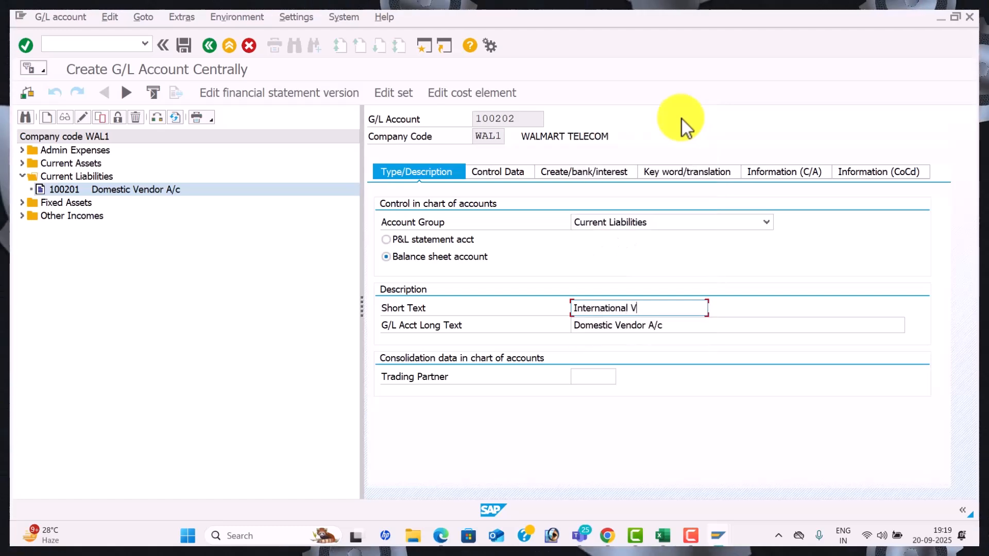
pyautogui.write('endor')
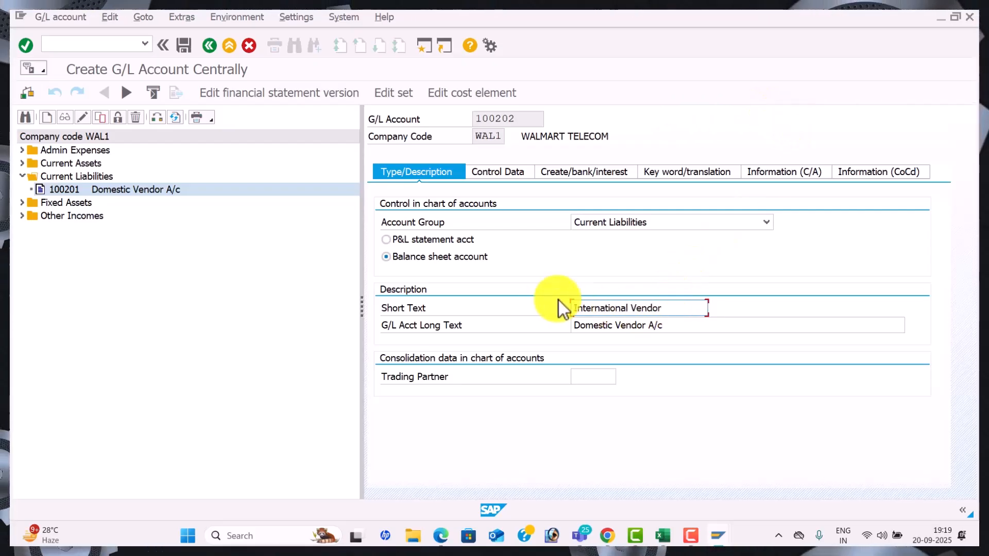
pyautogui.moveTo(612, 306); pyautogui.dragTo(552, 303)
pyautogui.hotkey('ctrl', 'c')
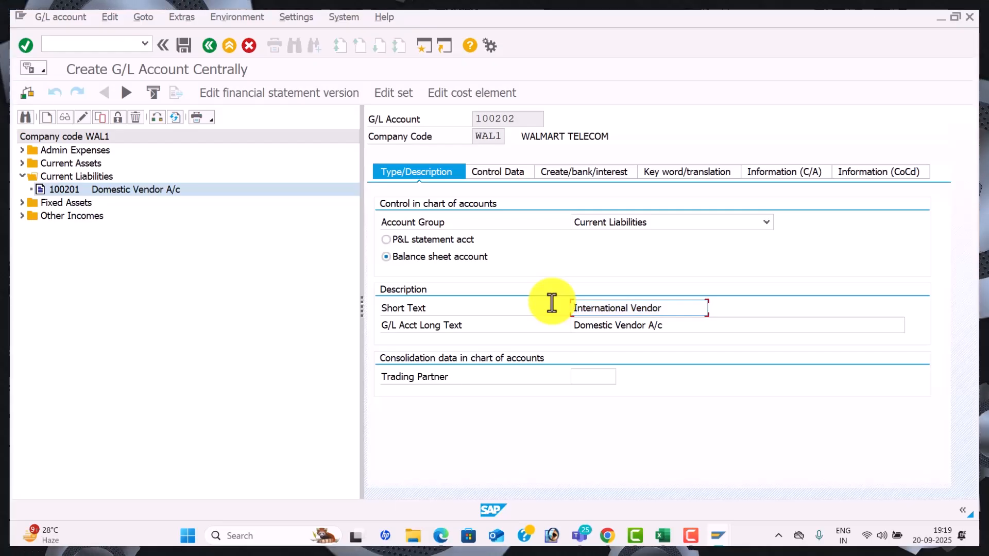
pyautogui.moveTo(689, 326); pyautogui.dragTo(494, 323)
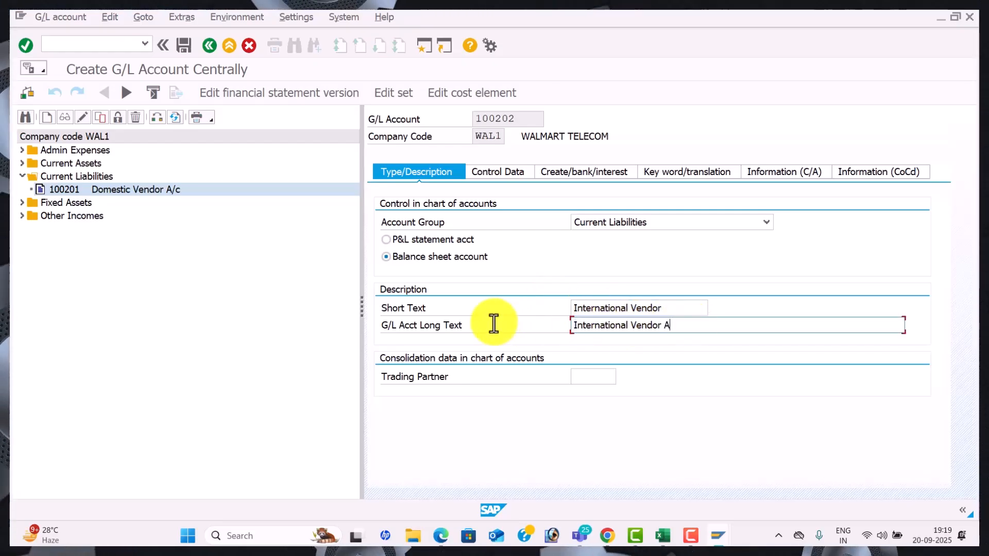
# Set the account currency to USD on Control Data and save 100202
pyautogui.click(508, 172)
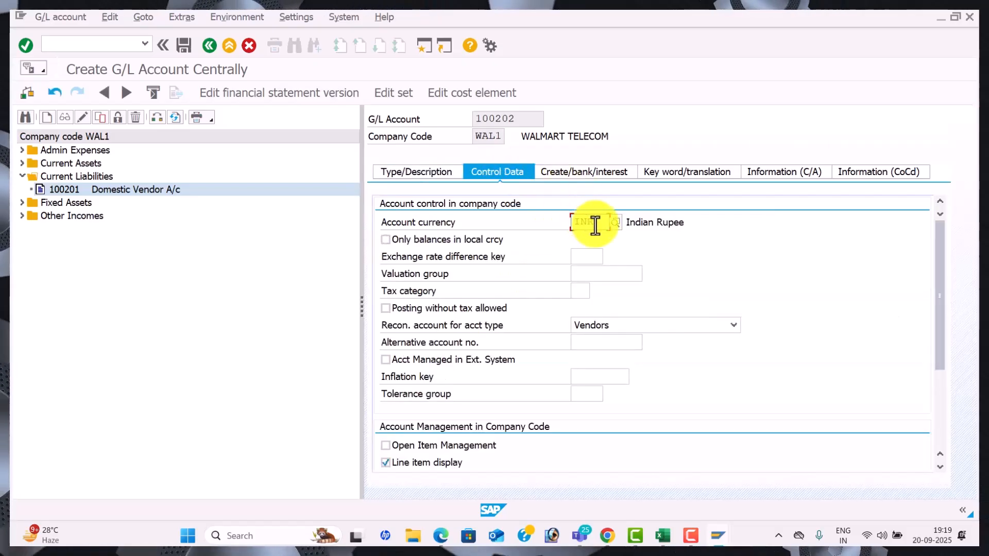
pyautogui.moveTo(596, 225); pyautogui.dragTo(554, 217)
pyautogui.write('usd')
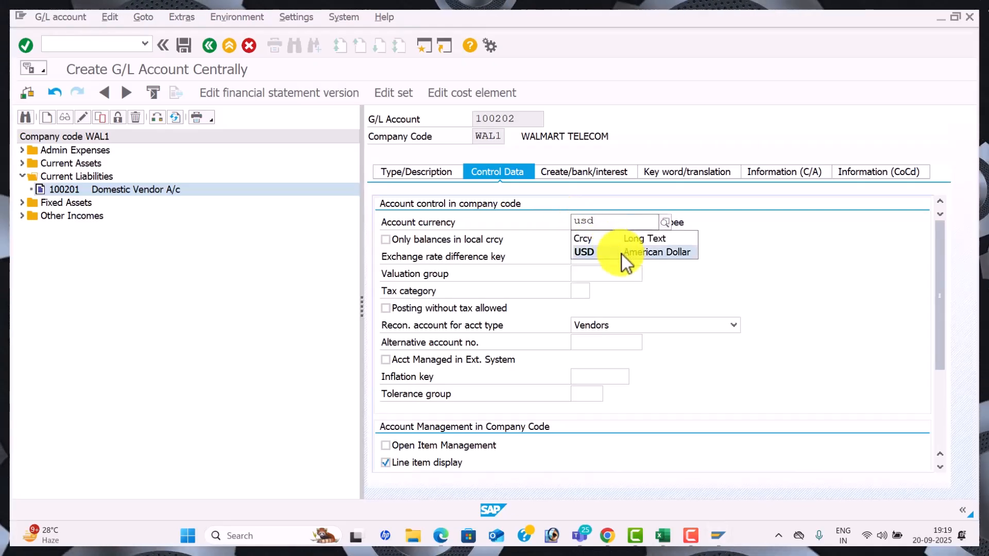
pyautogui.click(622, 254)
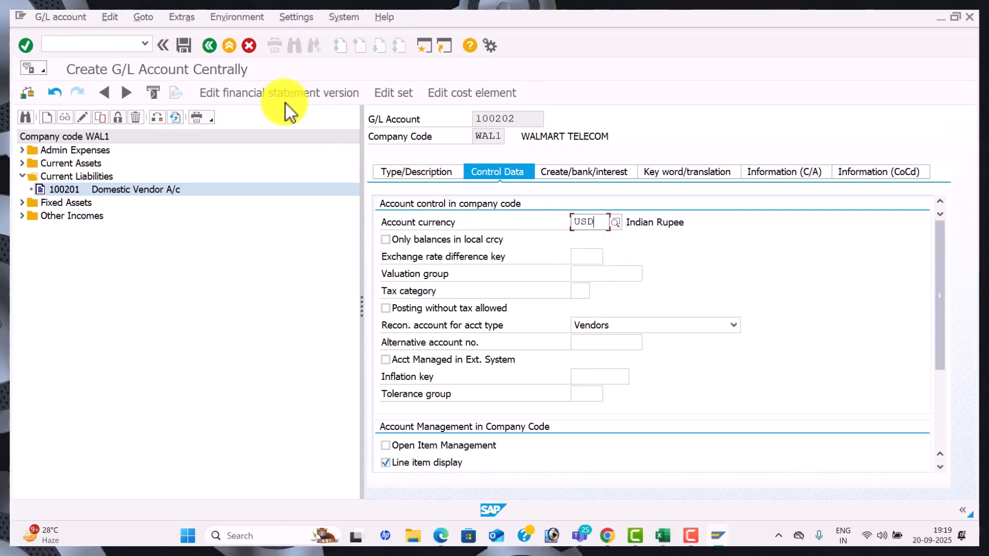
pyautogui.click(186, 48)
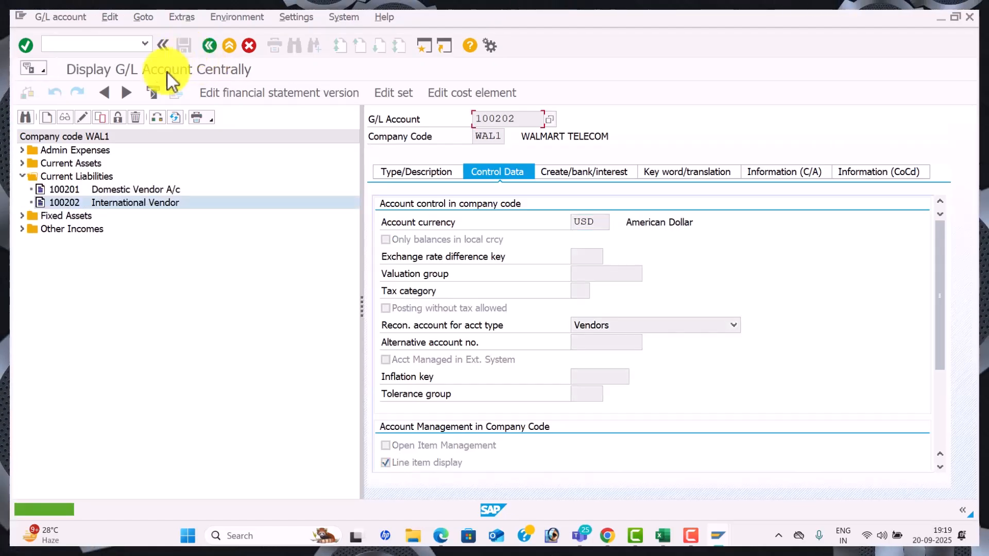
# Copy G/L account 100202 to new account 100203, with short and long text One Time Vendor A/c
pyautogui.click(103, 121)
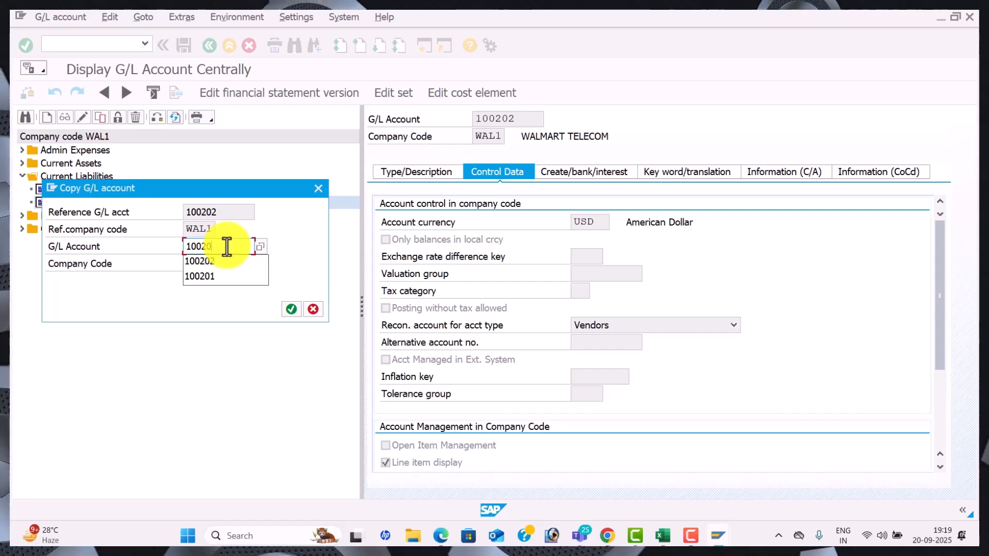
pyautogui.press('Return')
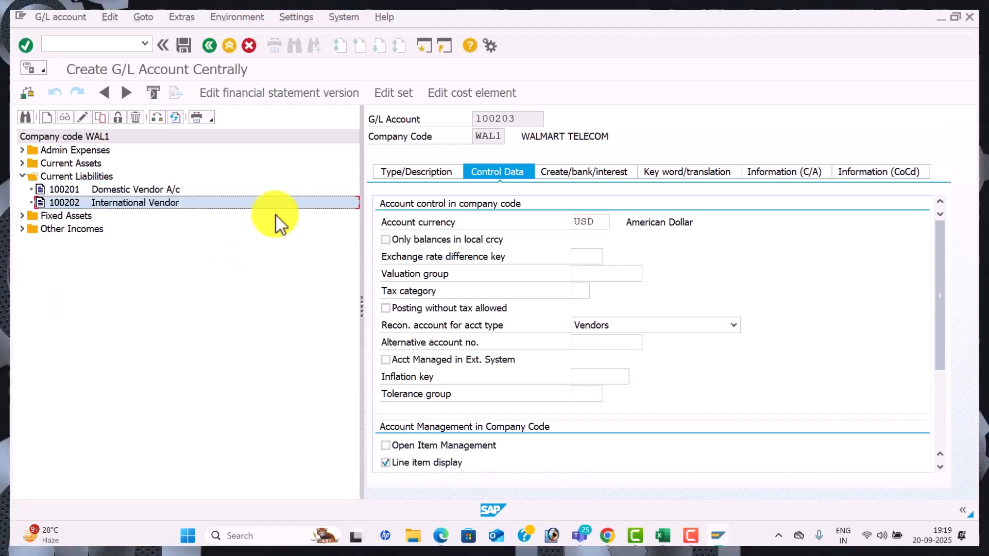
pyautogui.click(432, 177)
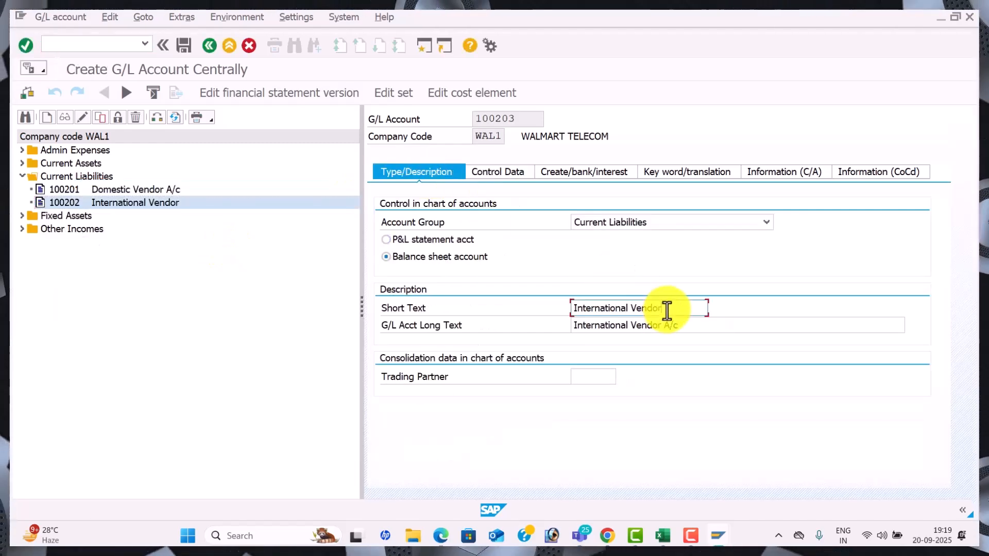
pyautogui.moveTo(664, 311); pyautogui.dragTo(515, 303)
pyautogui.press('BackSpace')
pyautogui.write('oN')
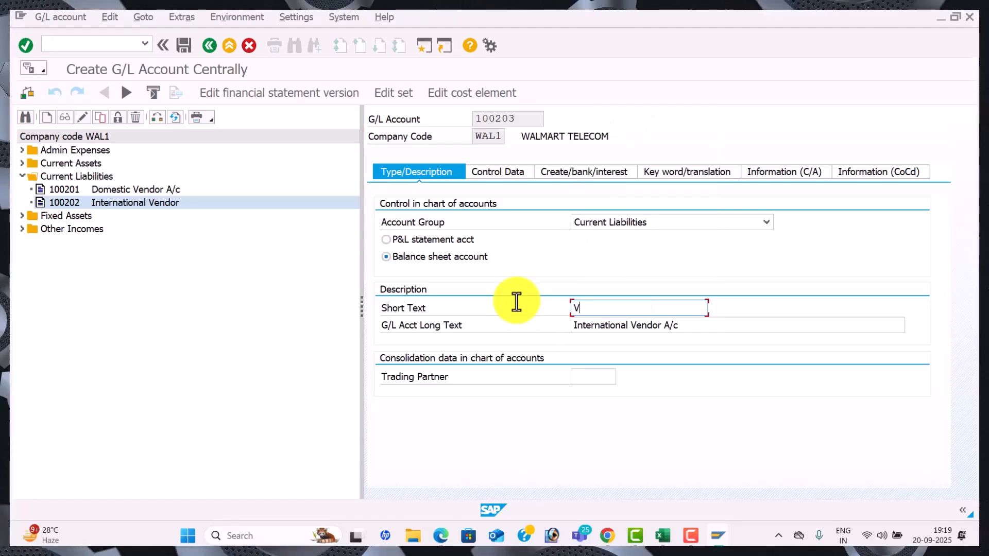
pyautogui.press('BackSpace')
pyautogui.press('BackSpace')
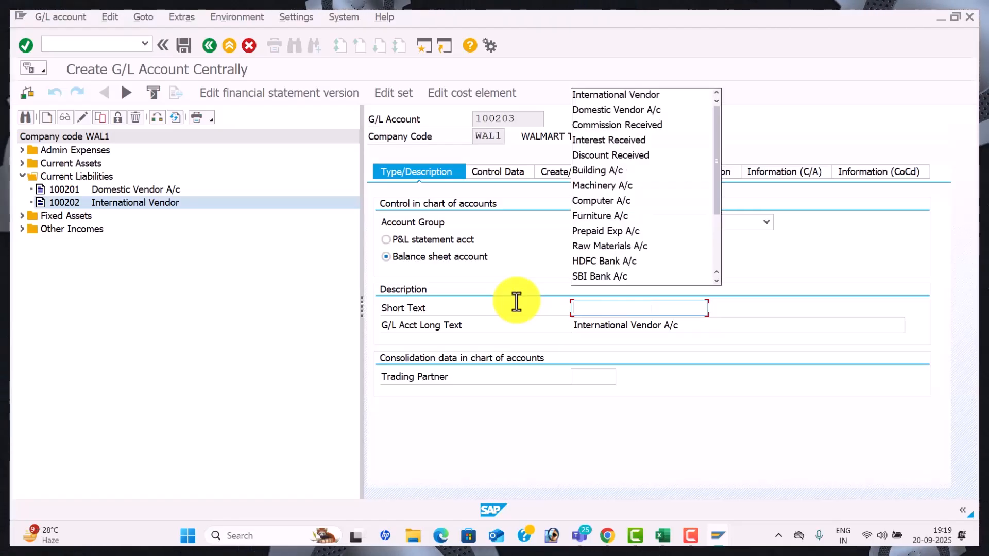
pyautogui.write('One Tiem')
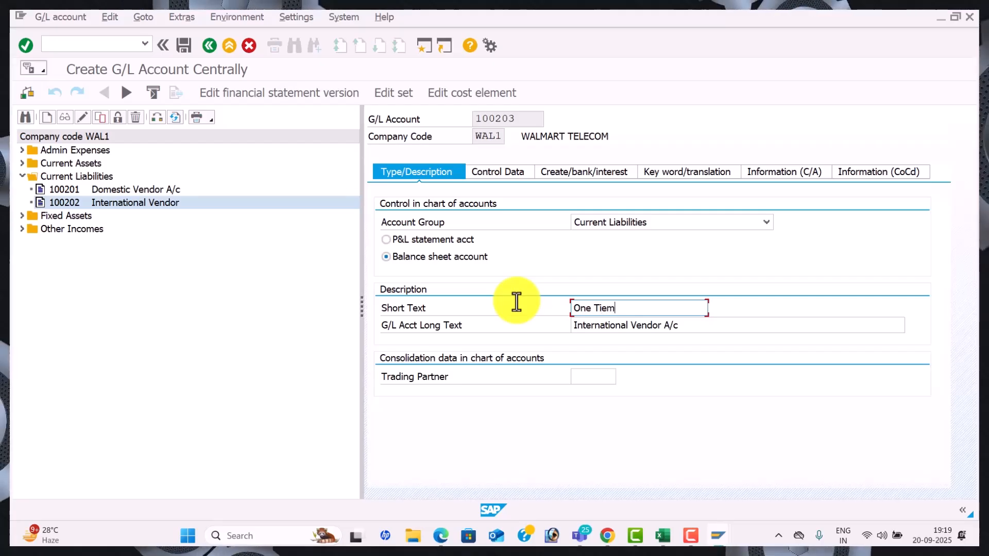
pyautogui.press('BackSpace')
pyautogui.press('BackSpace')
pyautogui.write('me Ve')
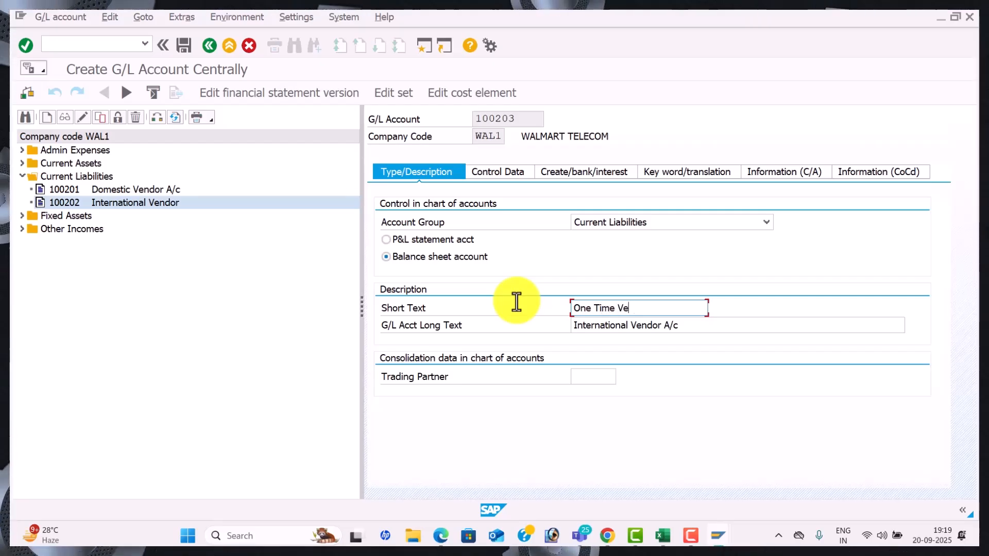
pyautogui.write('ndor A/c')
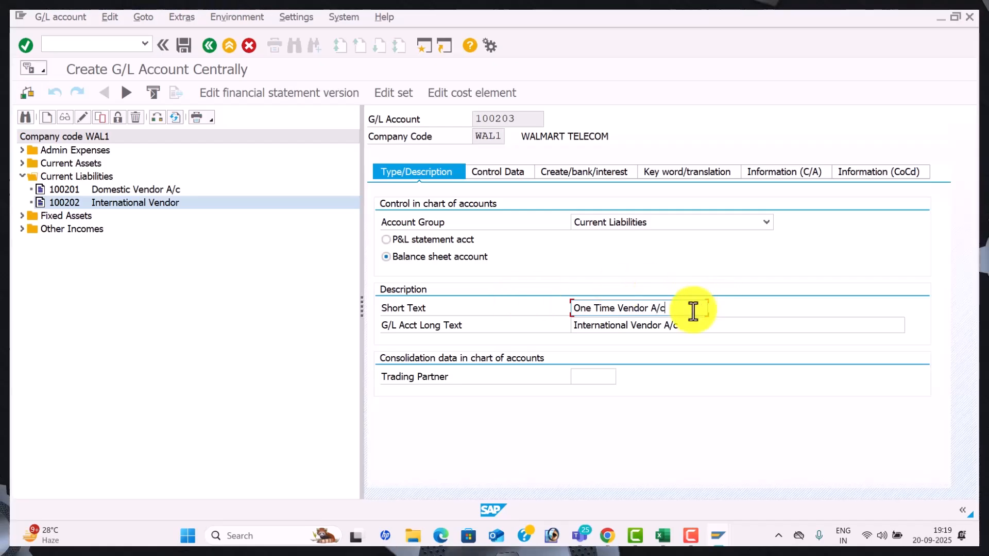
pyautogui.moveTo(680, 311); pyautogui.dragTo(525, 303)
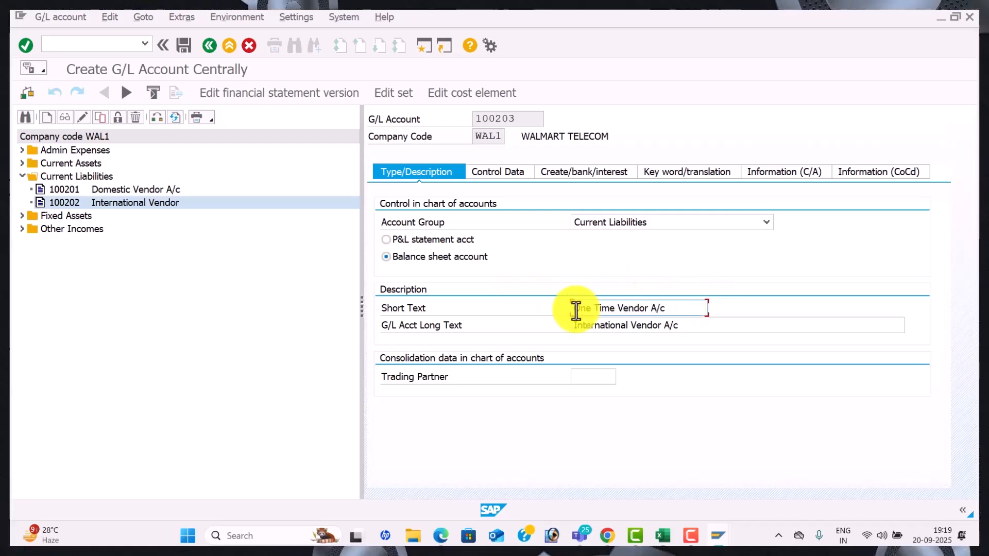
pyautogui.moveTo(688, 329); pyautogui.dragTo(491, 311)
pyautogui.hotkey('ctrl', 'v')
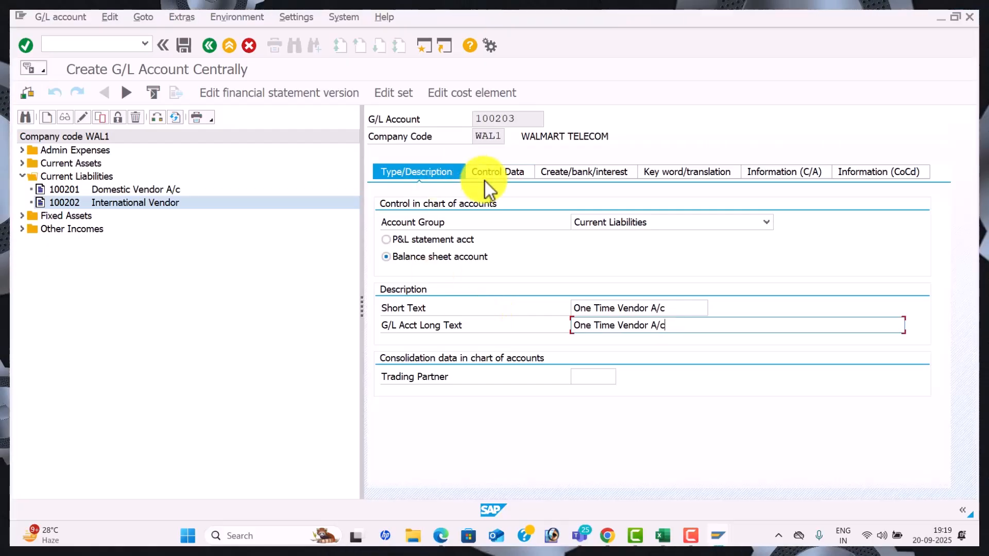
# Set the account currency to INR on Control Data and save account 100203
pyautogui.click(545, 185)
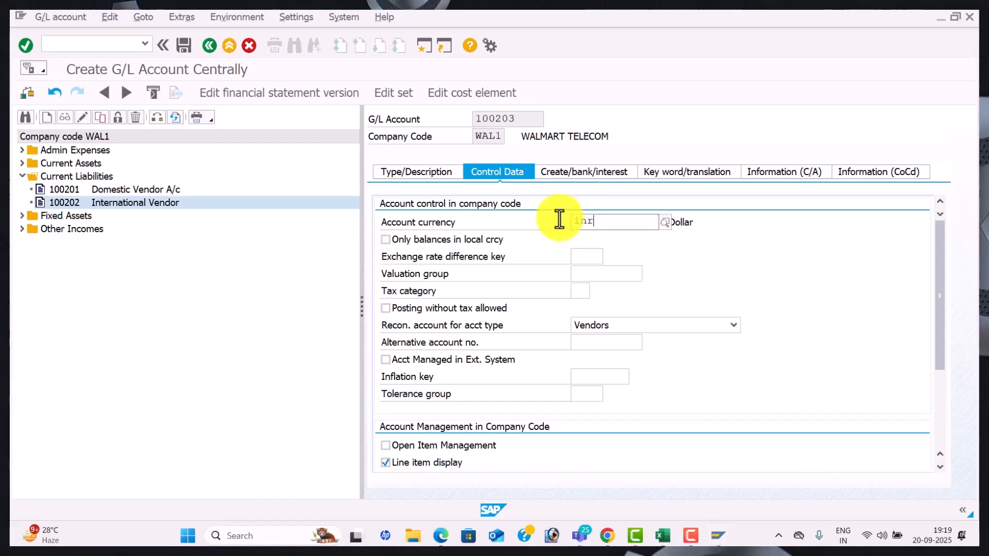
pyautogui.write('inr')
pyautogui.click(632, 249)
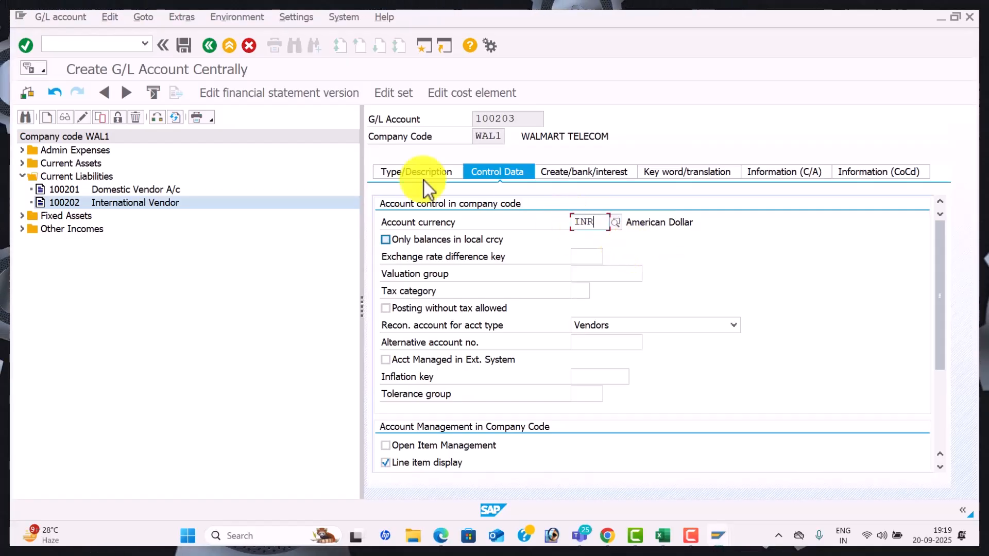
pyautogui.click(185, 47)
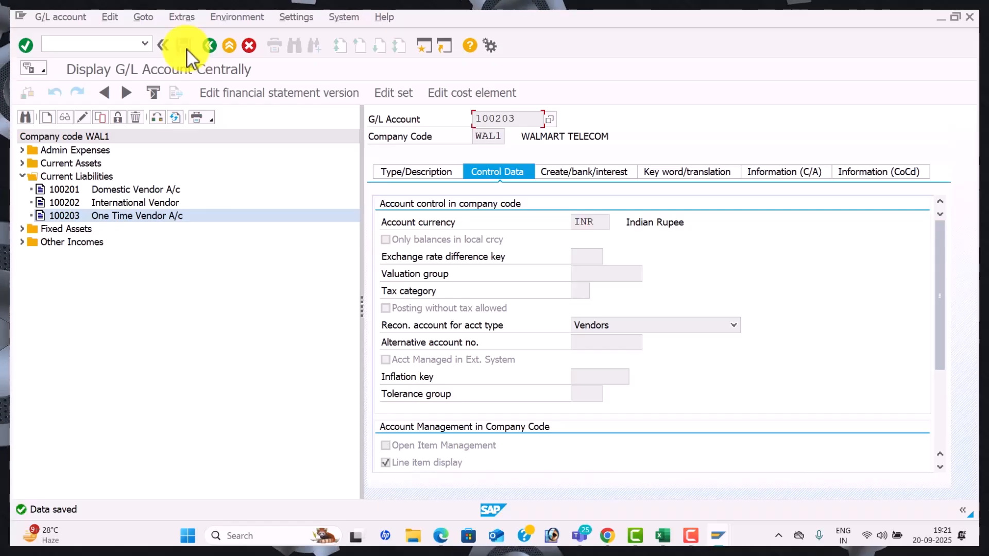
# Switch to the Excel configuration workbook's Accounts Payable sheet
pyautogui.hotkey('alt', 'Tab')
pyautogui.hotkey('alt', 'Tab')
pyautogui.hotkey('alt', 'Tab')
pyautogui.hotkey('alt', 'Tab')
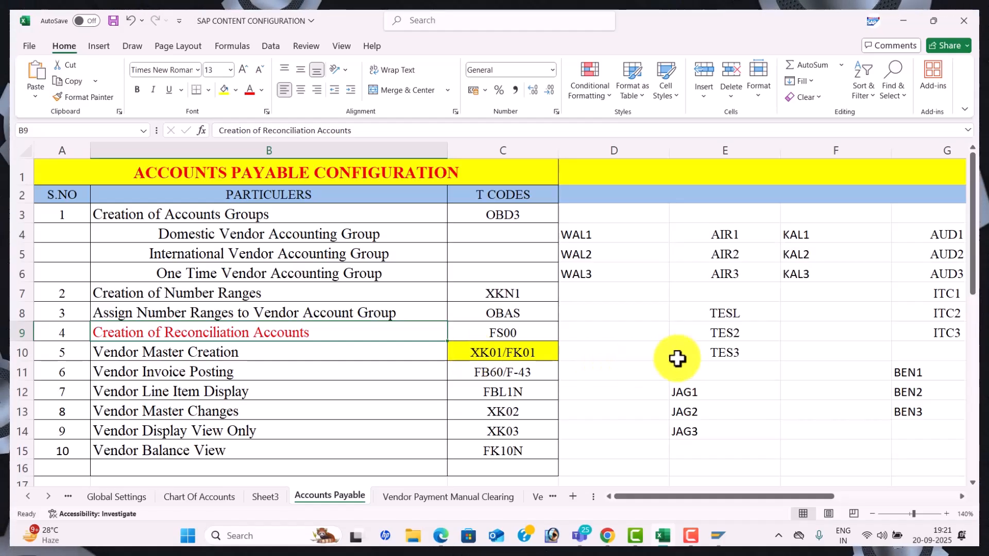
# In SAP, leave the G/L account display with /n, then bring the Excel workbook back to the front
pyautogui.hotkey('alt', 'Tab')
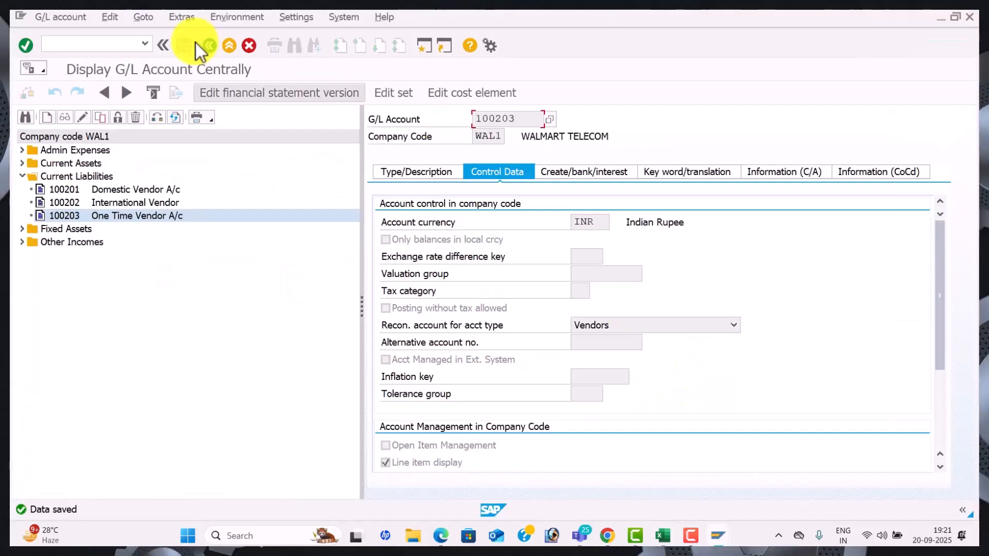
pyautogui.click(97, 44)
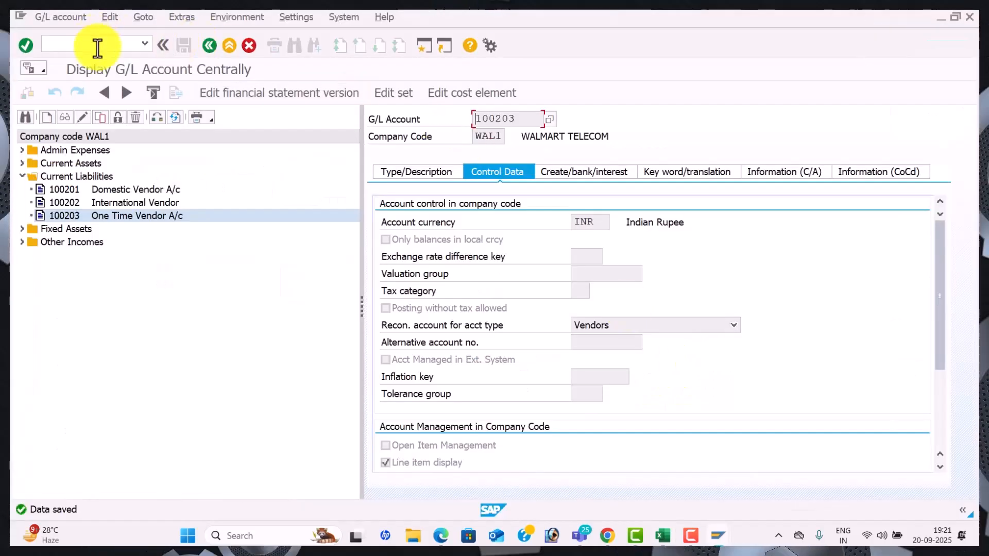
pyautogui.write('/n')
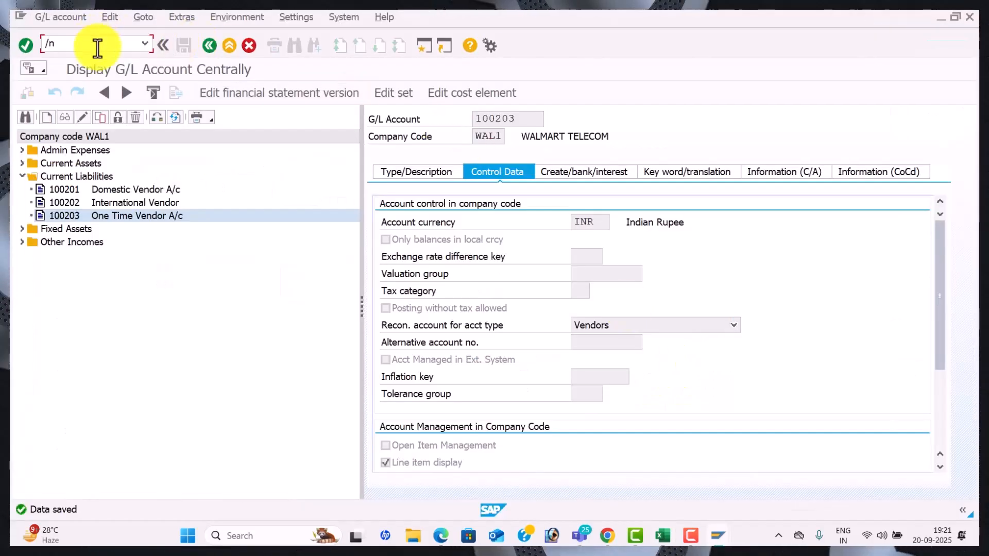
pyautogui.press('Return')
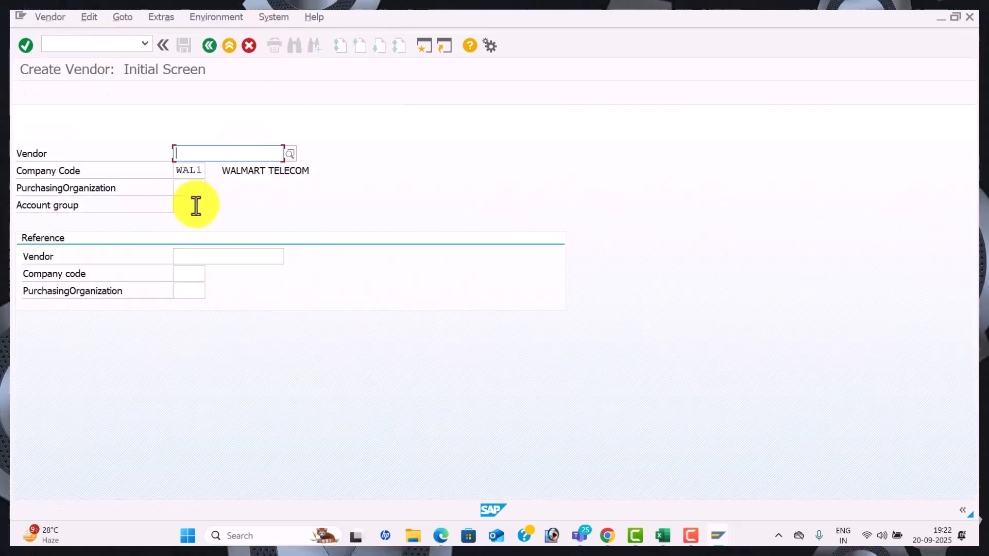
pyautogui.hotkey('alt', 'Tab')
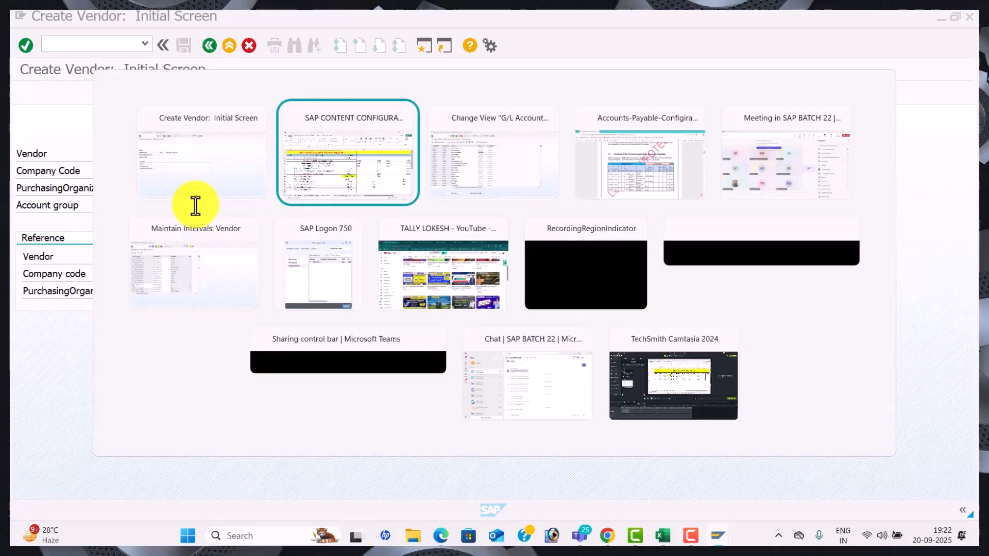
pyautogui.click(603, 240)
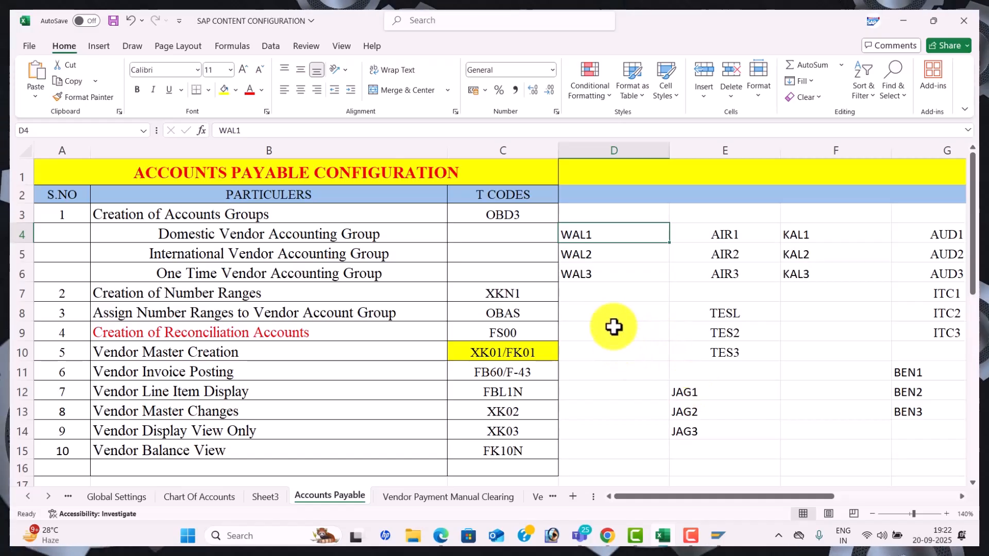
# Type KALYAN PVT LTD, SEETHA ENTERPRISES and DINESH MERCHANTS down column D from D10, then widen column D
pyautogui.click(617, 352)
pyautogui.write('k')
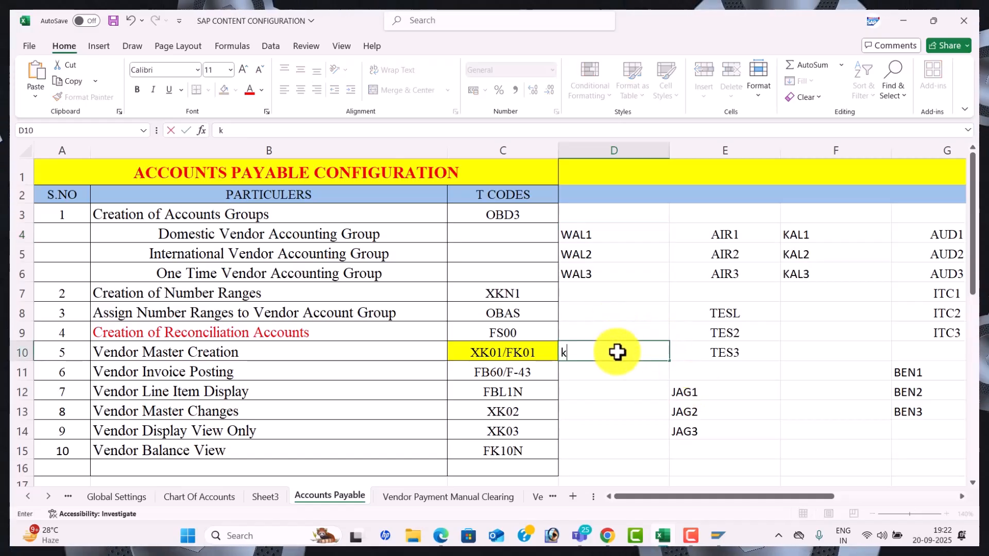
pyautogui.write('KALYAN PVT LT')
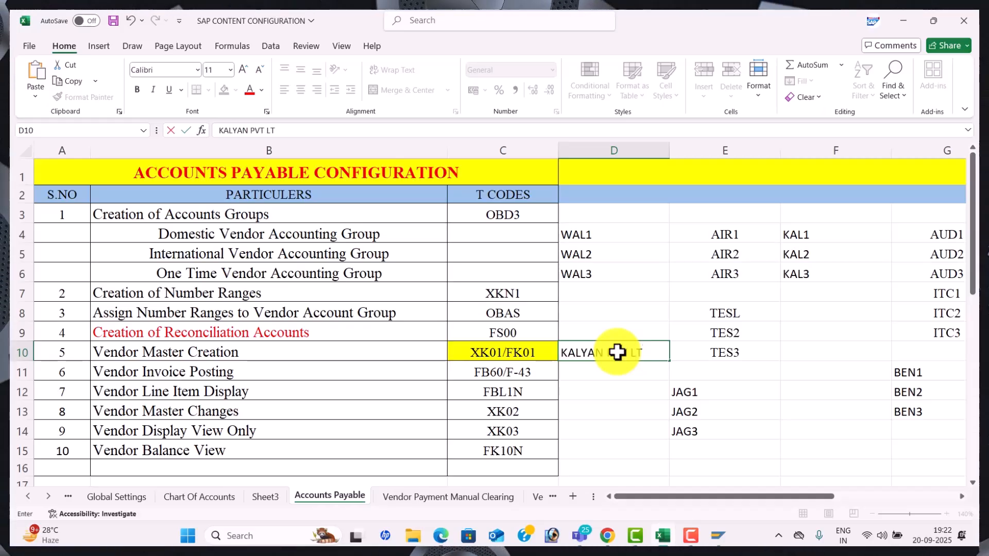
pyautogui.write('SEETHA EN')
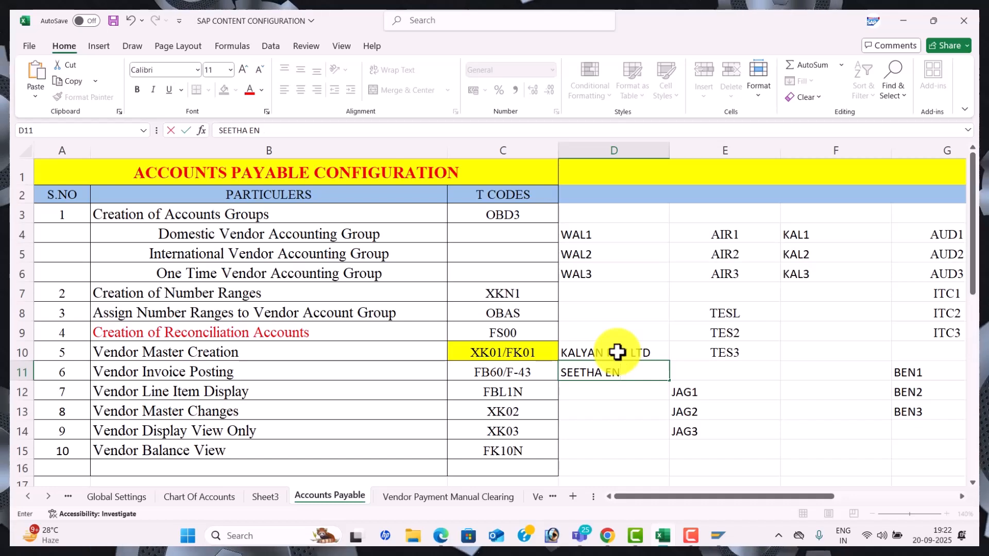
pyautogui.write('TERPRISES')
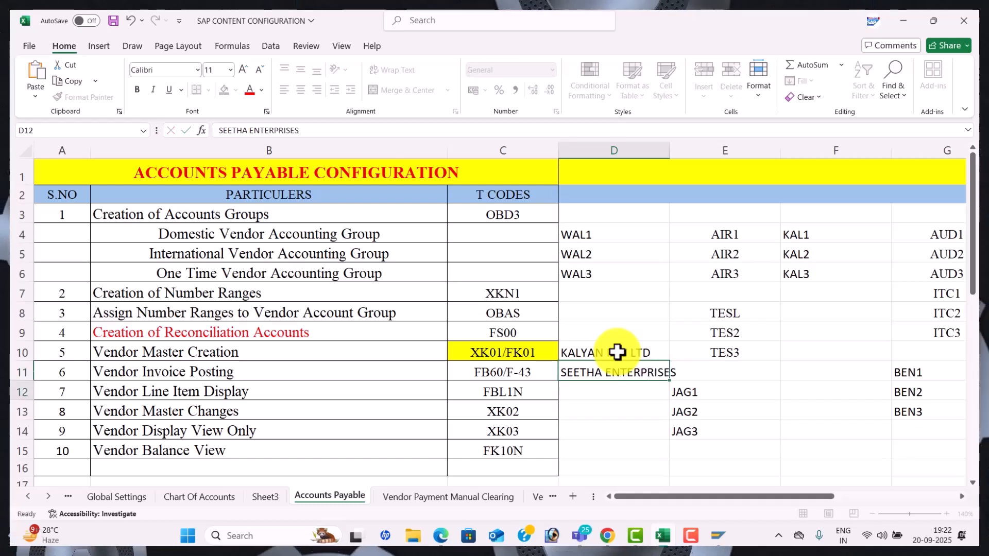
pyautogui.press('Return')
pyautogui.write('DINESH MERCHANT')
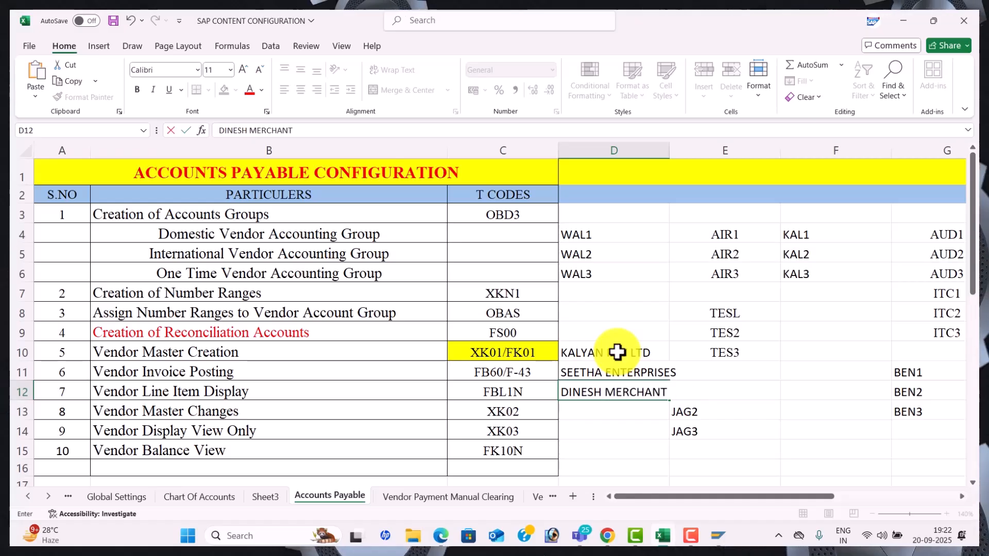
pyautogui.write('S')
pyautogui.press('Return')
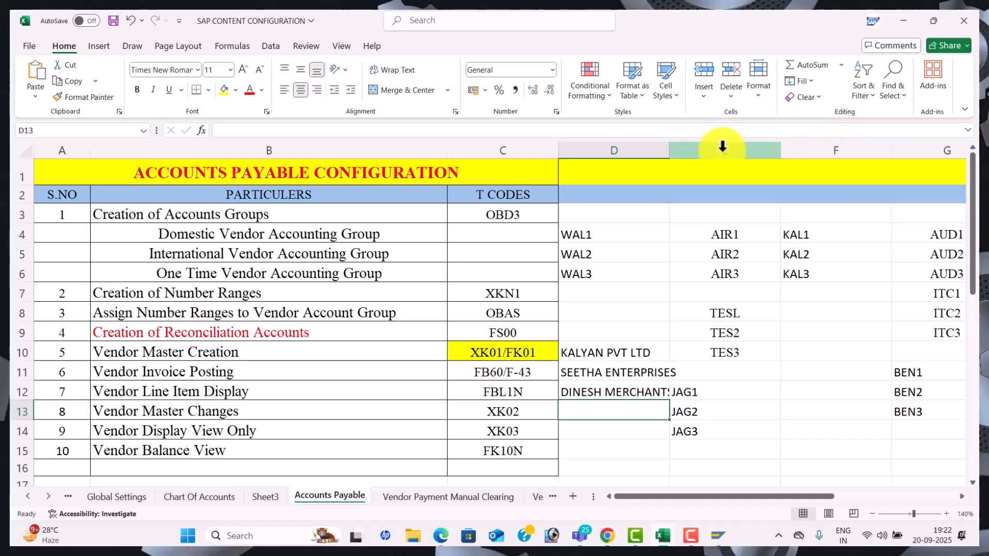
pyautogui.moveTo(665, 150); pyautogui.dragTo(691, 165)
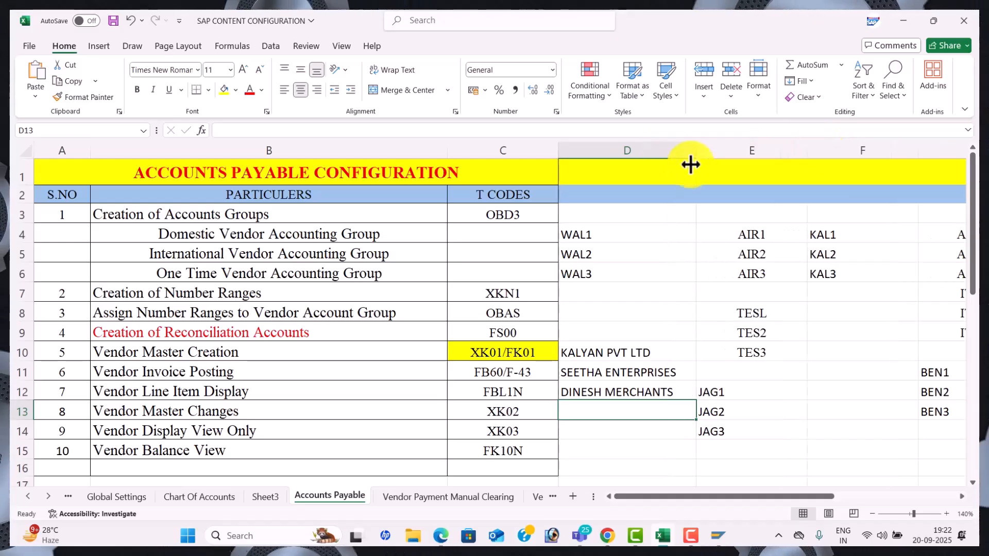
# Start a vendor in account group WAL1 with title Company and name KALYAN PVT LTD
pyautogui.hotkey('alt', 'Tab')
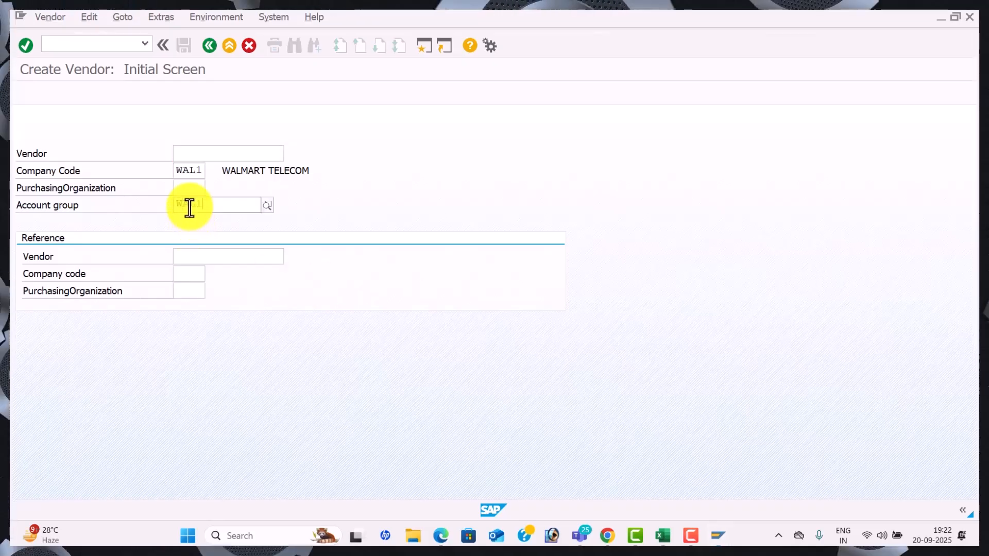
pyautogui.press('Down')
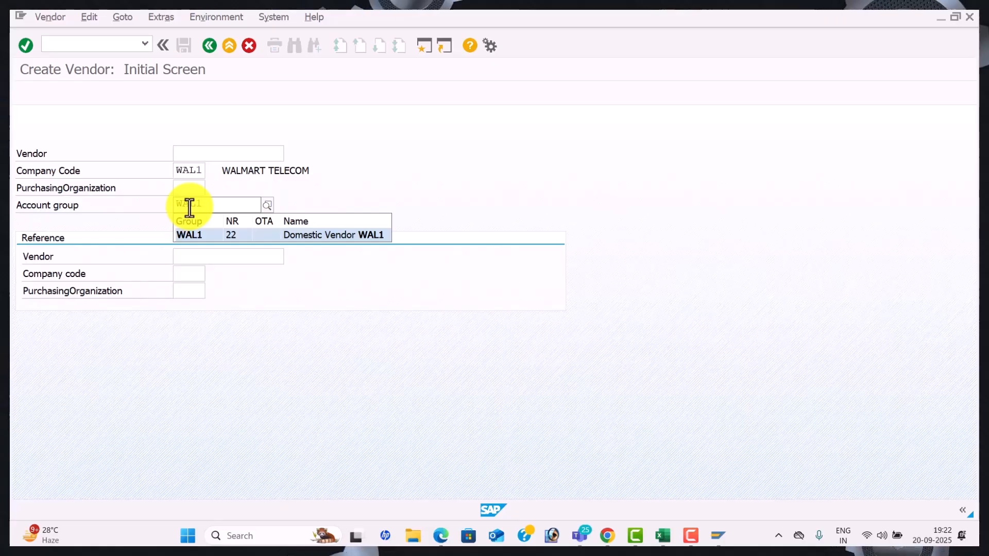
pyautogui.press('Tab')
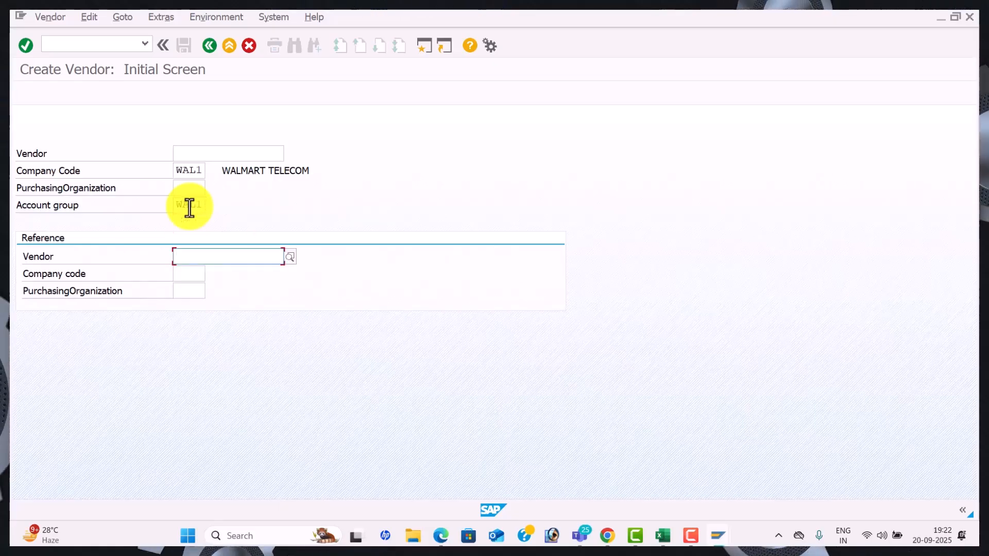
pyautogui.press('Return')
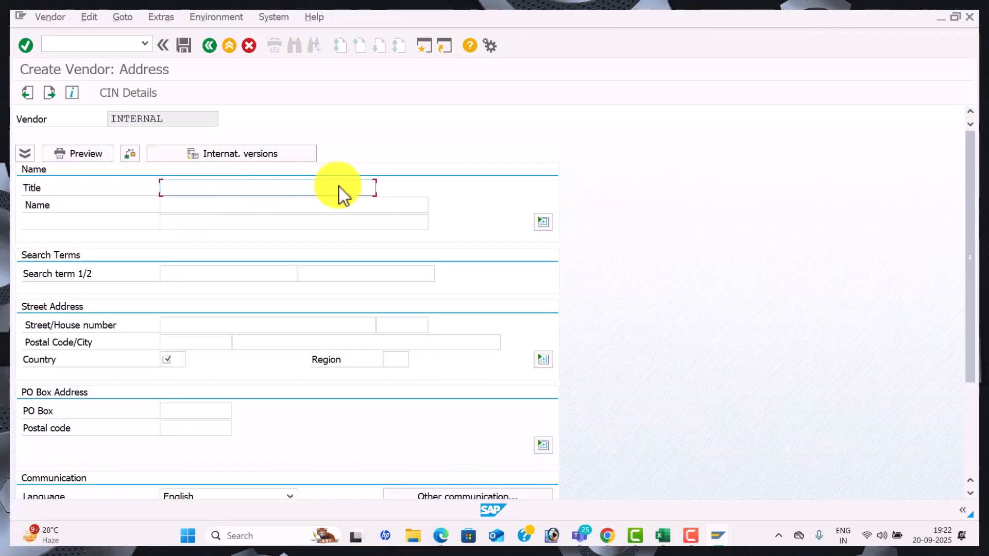
pyautogui.click(370, 188)
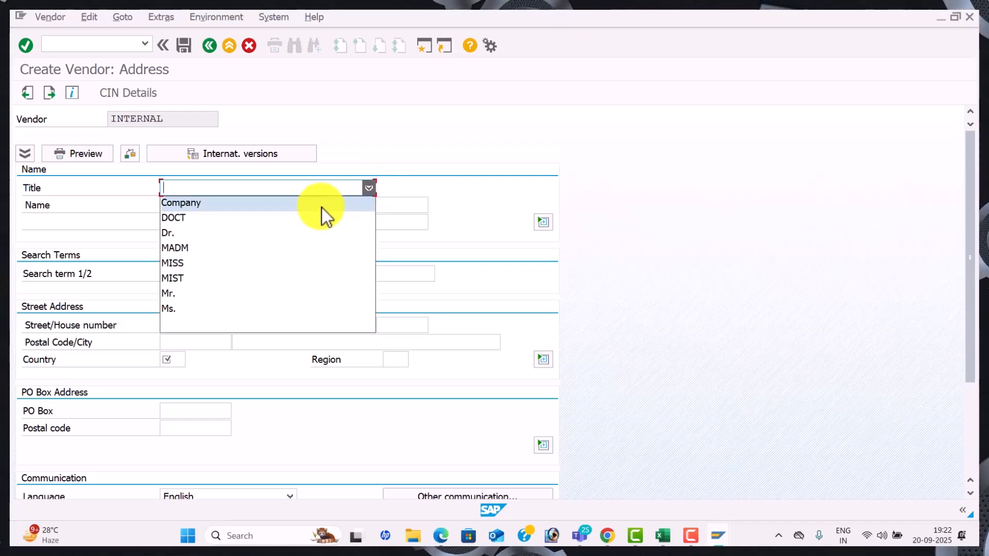
pyautogui.click(274, 204)
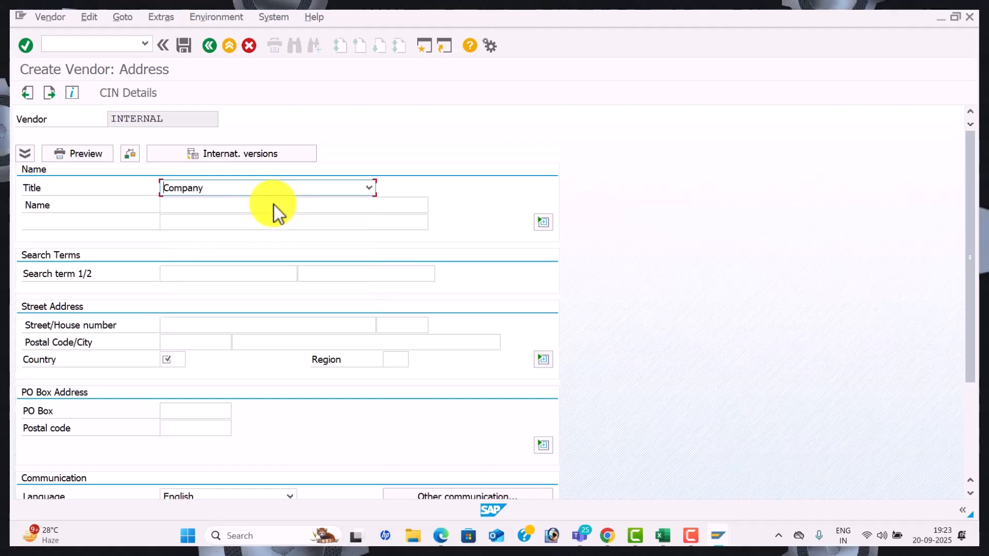
pyautogui.click(221, 210)
pyautogui.write('K')
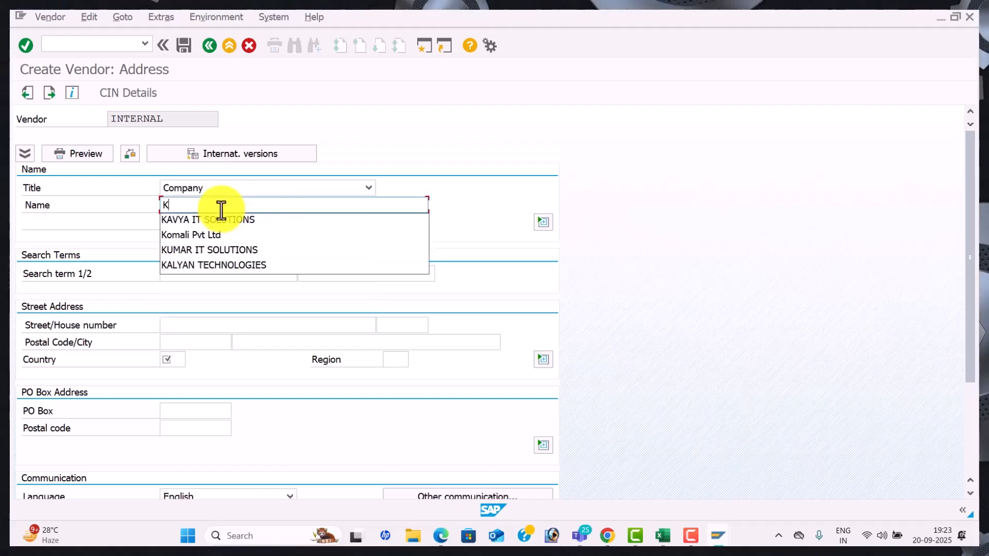
pyautogui.press('Down')
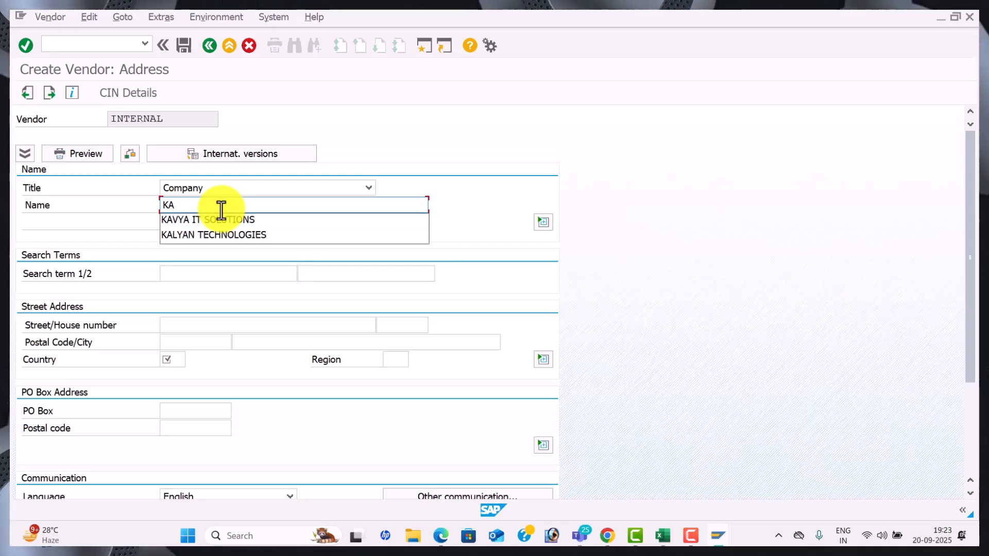
pyautogui.write('ALYAN PV')
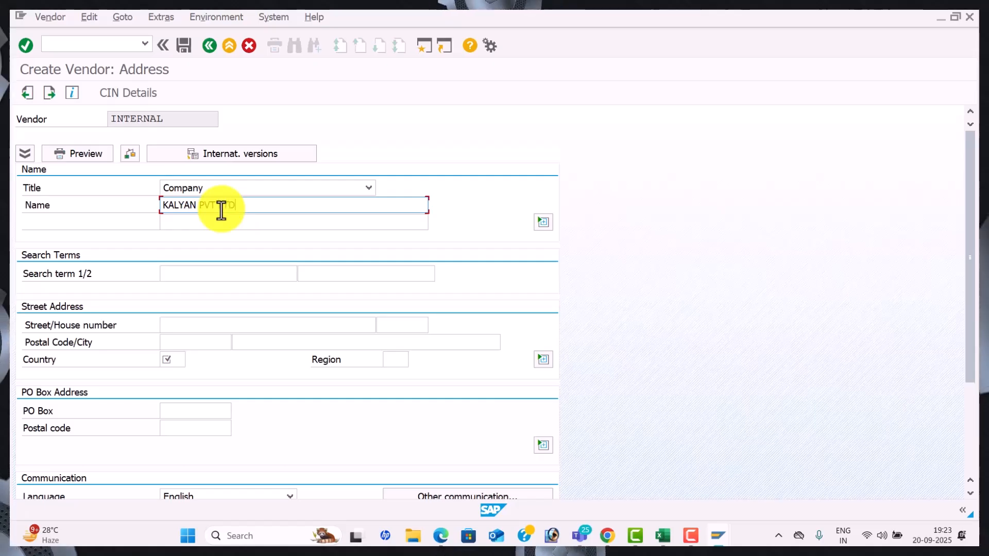
pyautogui.write('T LTD')
# Enter the street, postal code 516002, city HYDERBAD and country IN
pyautogui.click(203, 330)
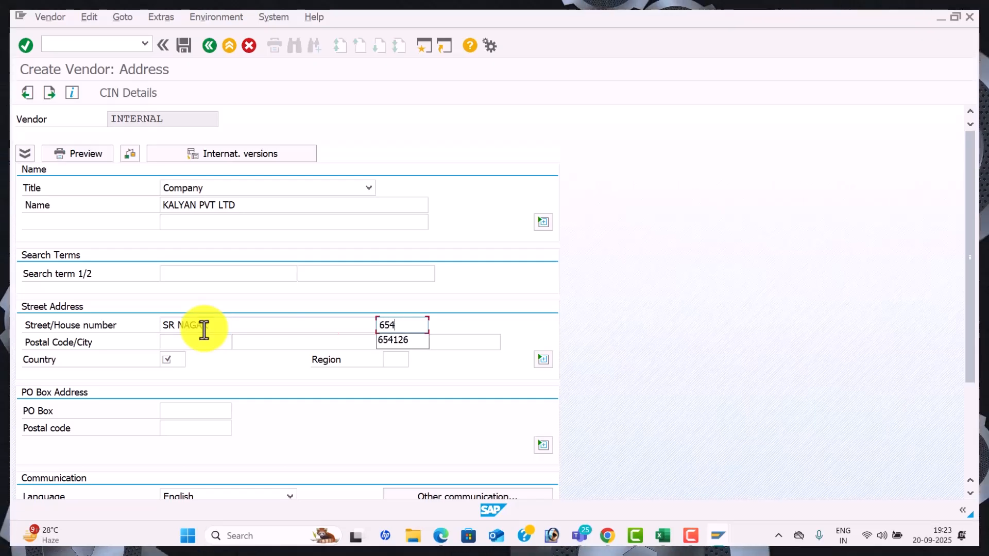
pyautogui.press('Tab')
pyautogui.write('5')
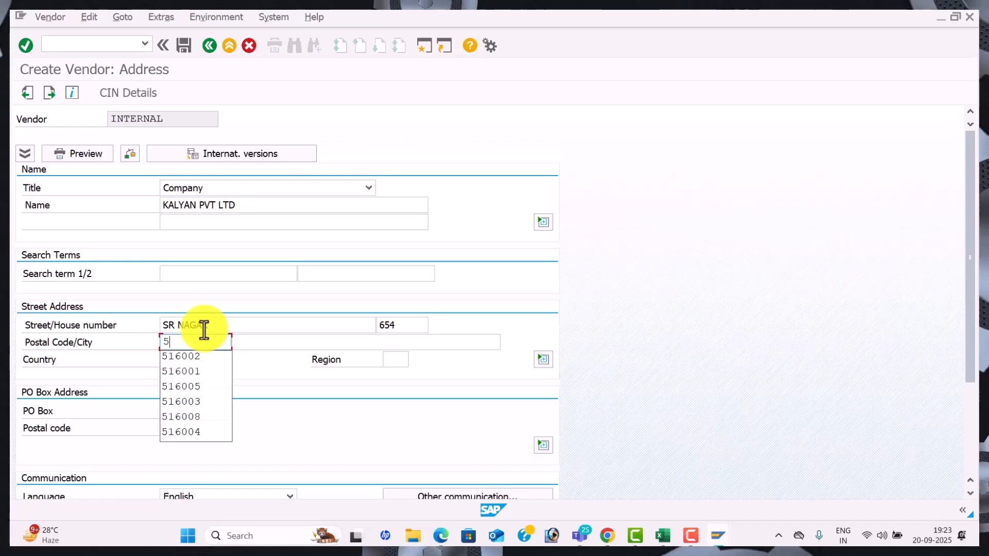
pyautogui.write('16002')
pyautogui.press('Tab')
pyautogui.press('Down')
pyautogui.press('Down')
pyautogui.press('Tab')
pyautogui.write('I')
pyautogui.press('Down')
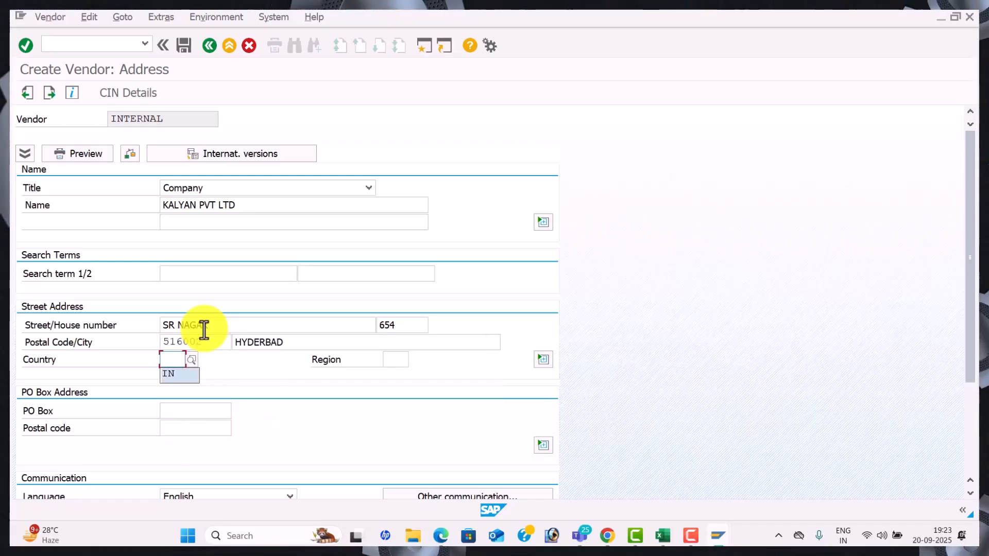
pyautogui.press('Tab')
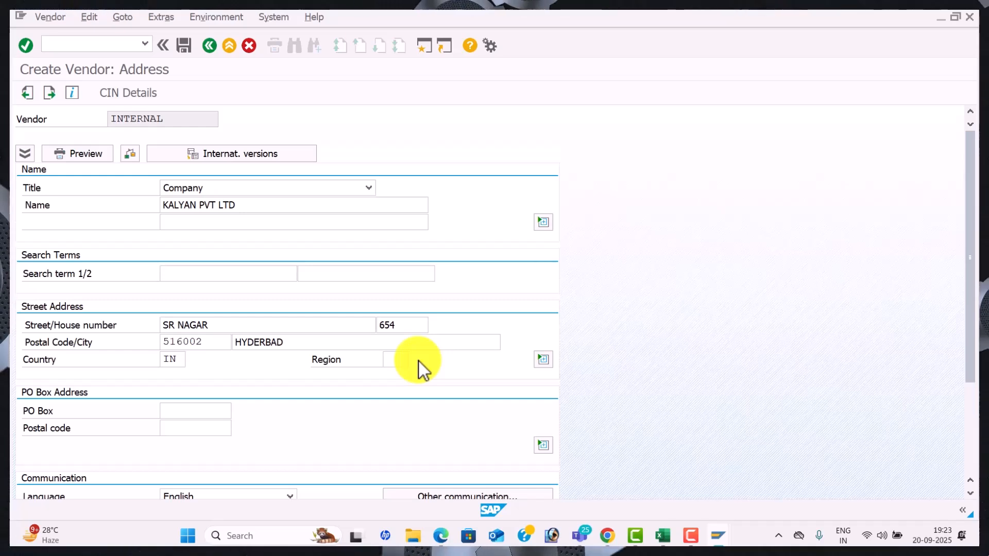
# Set region 36 TELANGANA, PO box 516002 and PO box postal code 516002
pyautogui.click(401, 358)
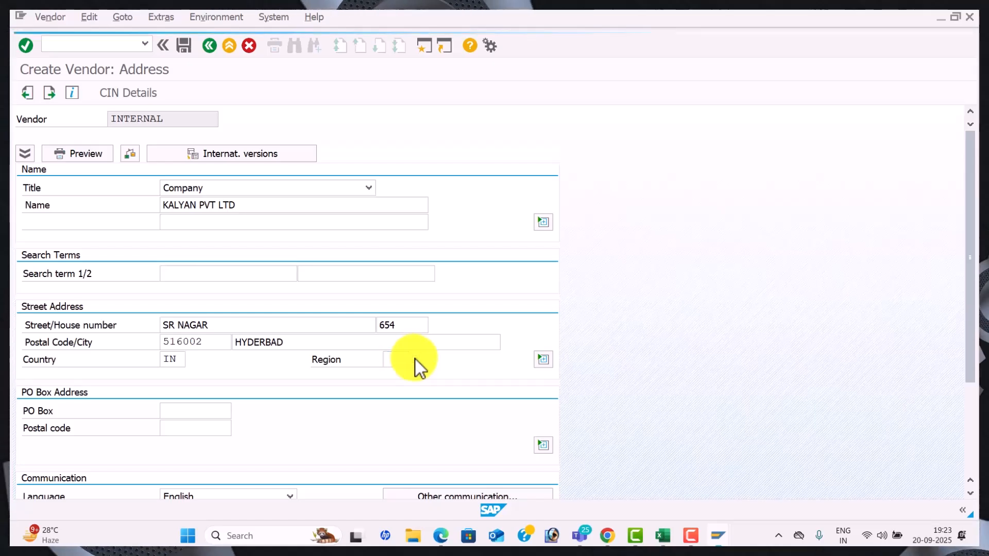
pyautogui.click(415, 360)
pyautogui.moveTo(660, 261); pyautogui.dragTo(661, 366)
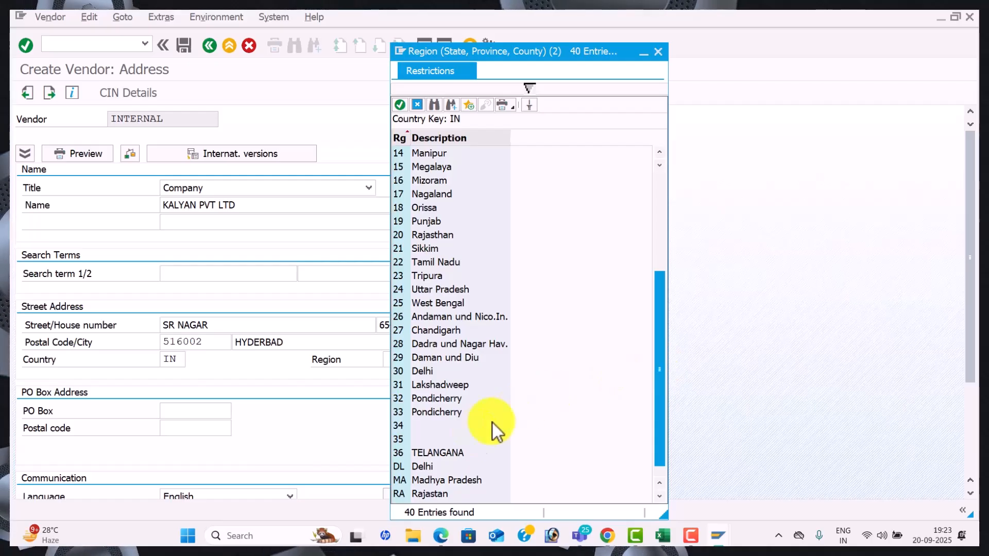
pyautogui.click(453, 453)
pyautogui.doubleClick(453, 454)
pyautogui.press('Tab')
pyautogui.press('Tab')
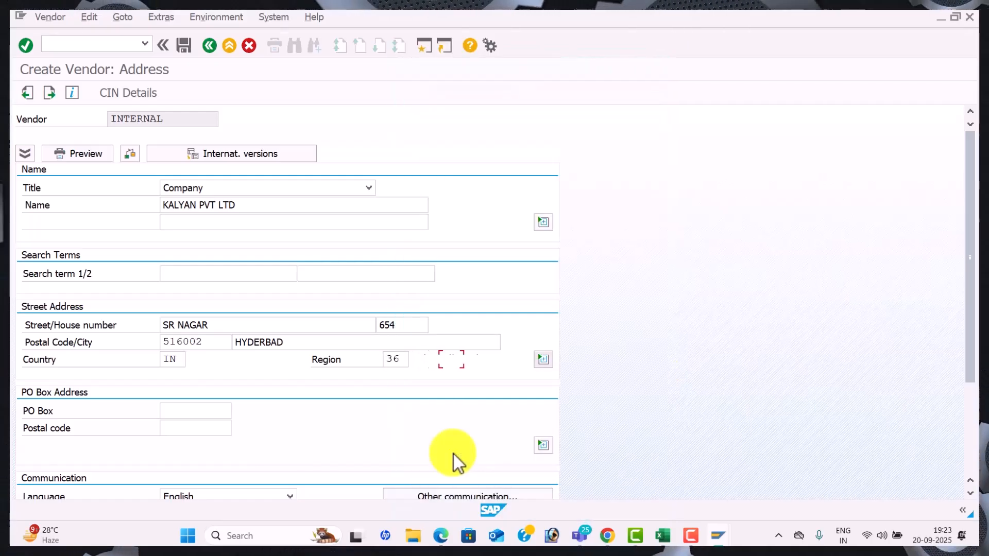
pyautogui.write('516002')
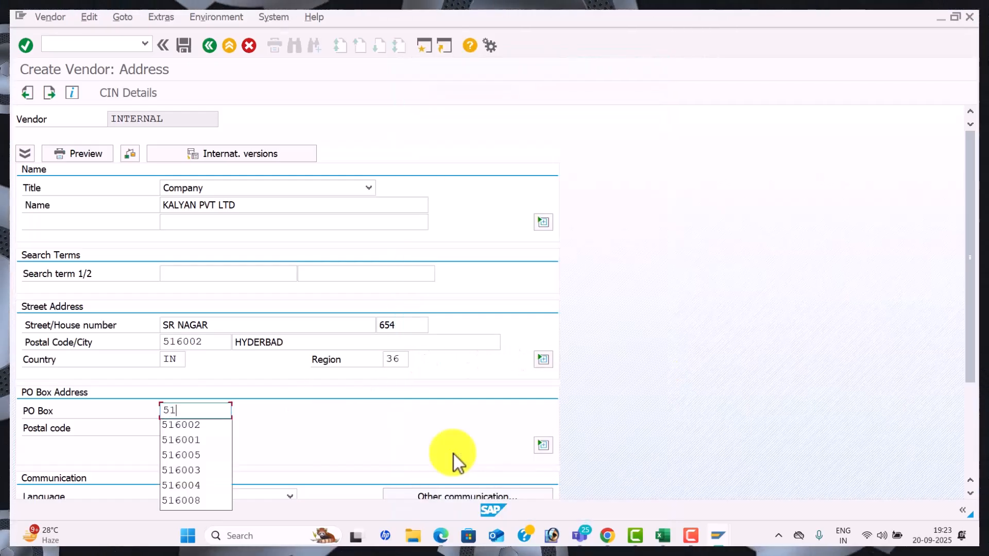
pyautogui.press('Tab')
pyautogui.press('space')
pyautogui.press('Down')
pyautogui.press('Down')
pyautogui.press('Up')
pyautogui.press('Tab')
pyautogui.press('Tab')
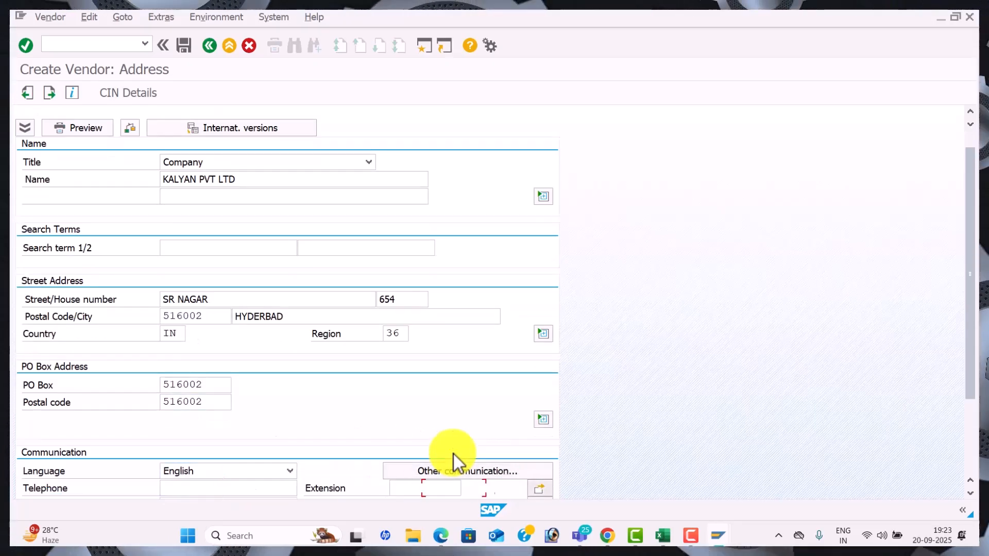
# Enter the vendor's telephone, fax number and e-mail address, fixing the e-mail domain typo
pyautogui.scroll(-1, 454, 455)
pyautogui.scroll(-1, 453, 455)
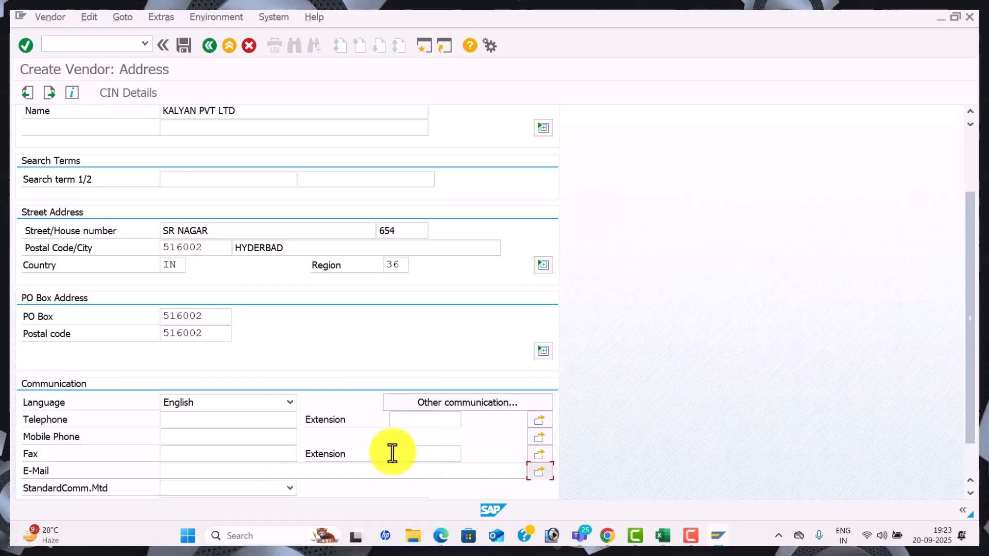
pyautogui.click(196, 420)
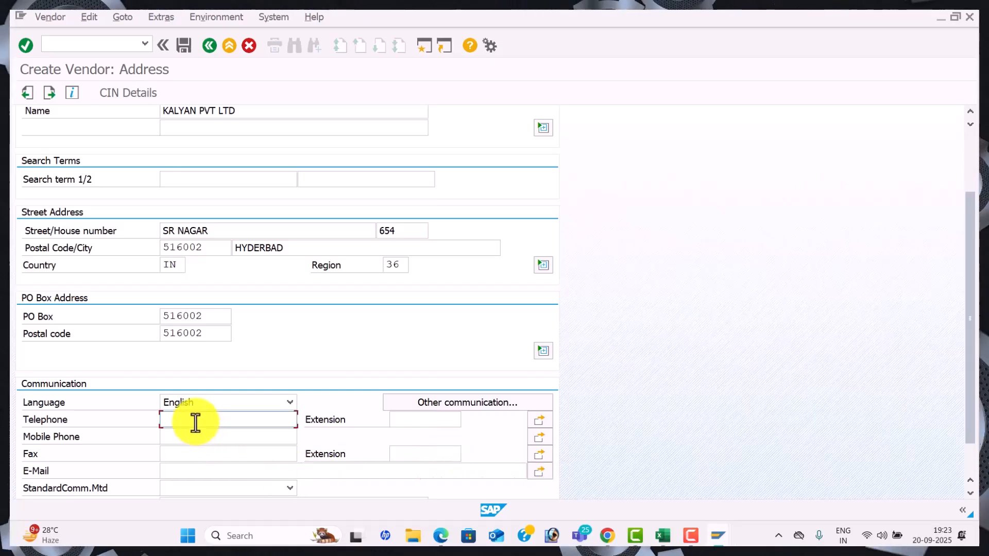
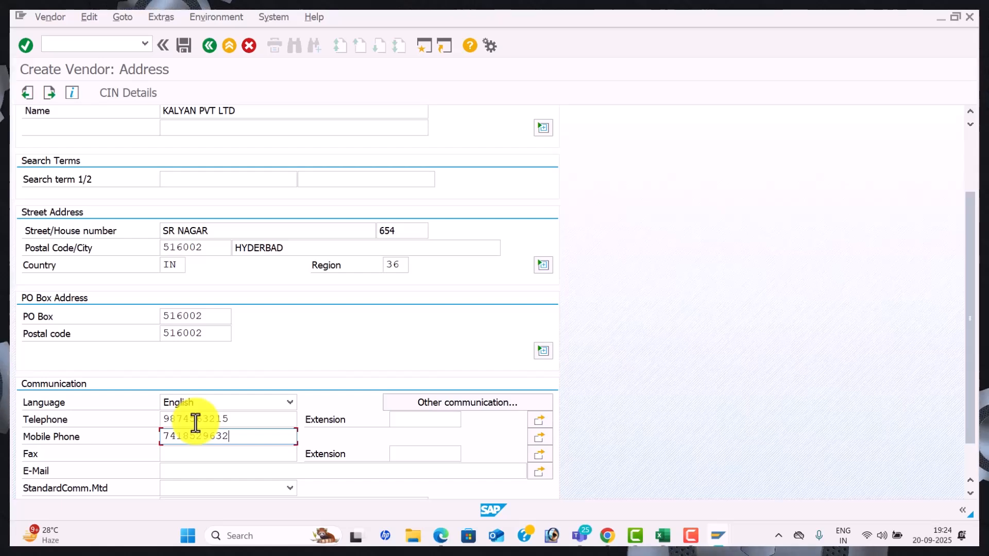
pyautogui.click(189, 454)
pyautogui.write('321456')
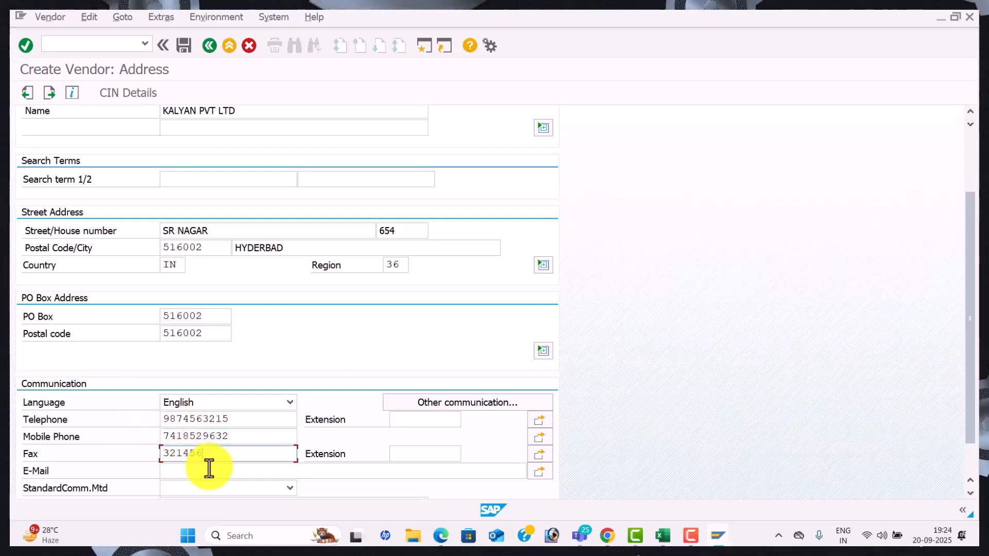
pyautogui.click(209, 470)
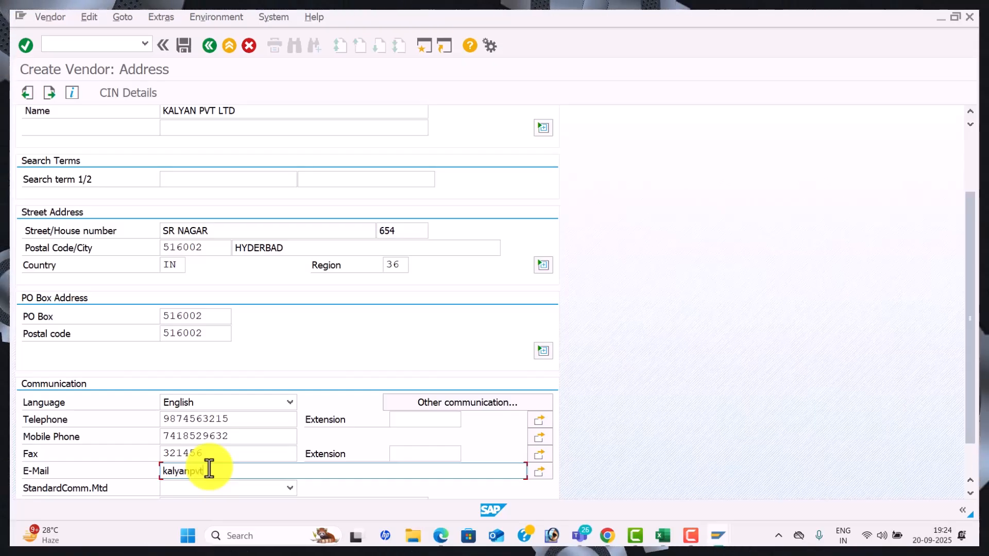
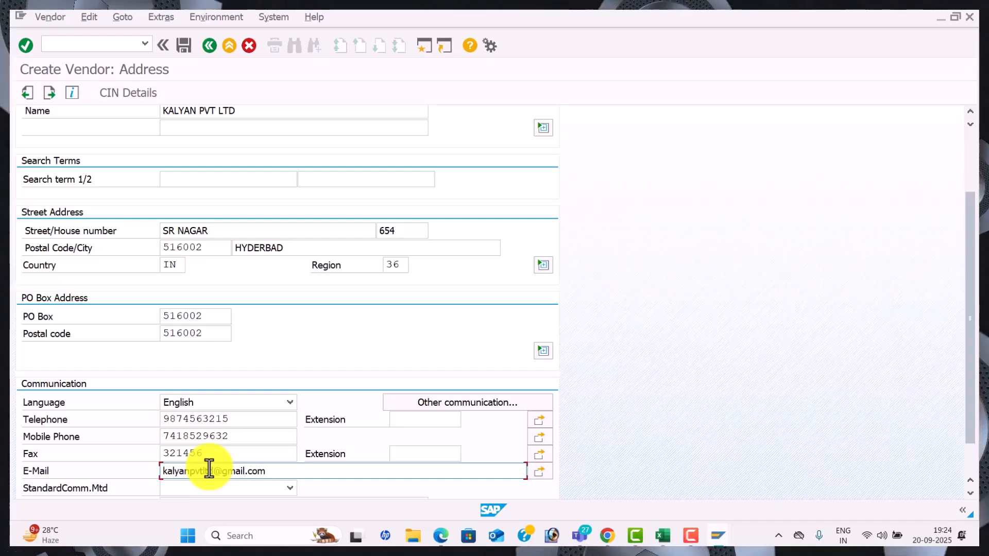
pyautogui.moveTo(972, 243); pyautogui.dragTo(978, 95)
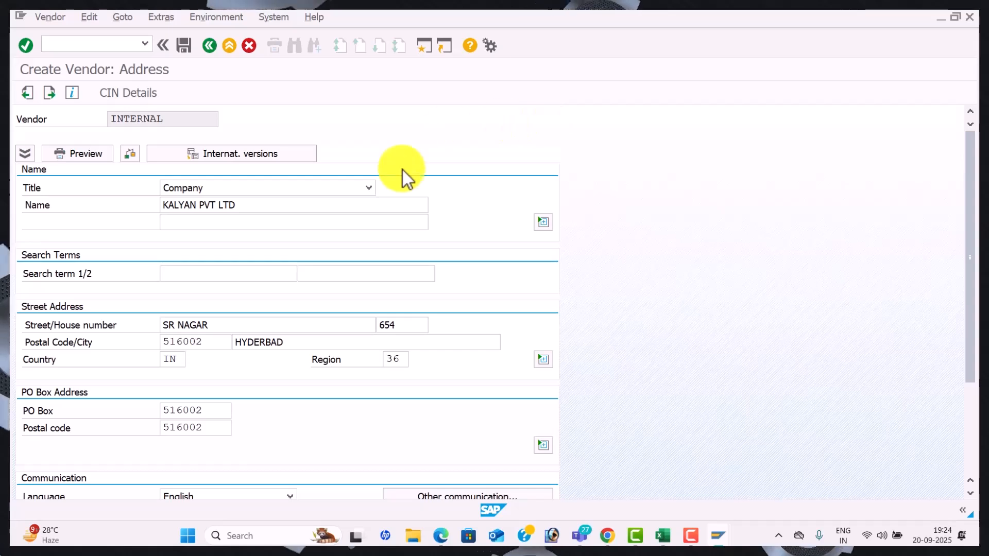
# Submit the address, then review and close the list of vendors sharing the same address
pyautogui.press('Return')
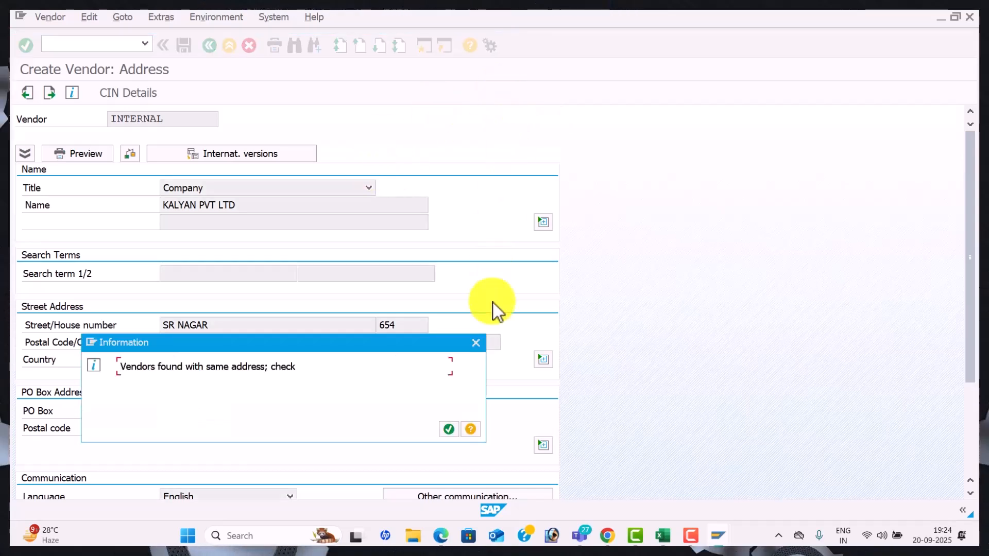
pyautogui.click(475, 343)
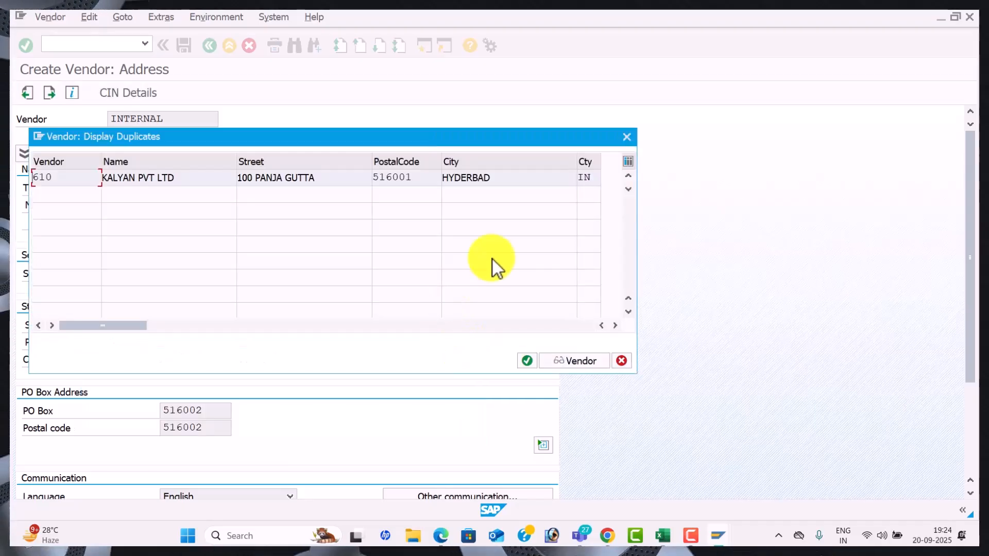
pyautogui.click(629, 140)
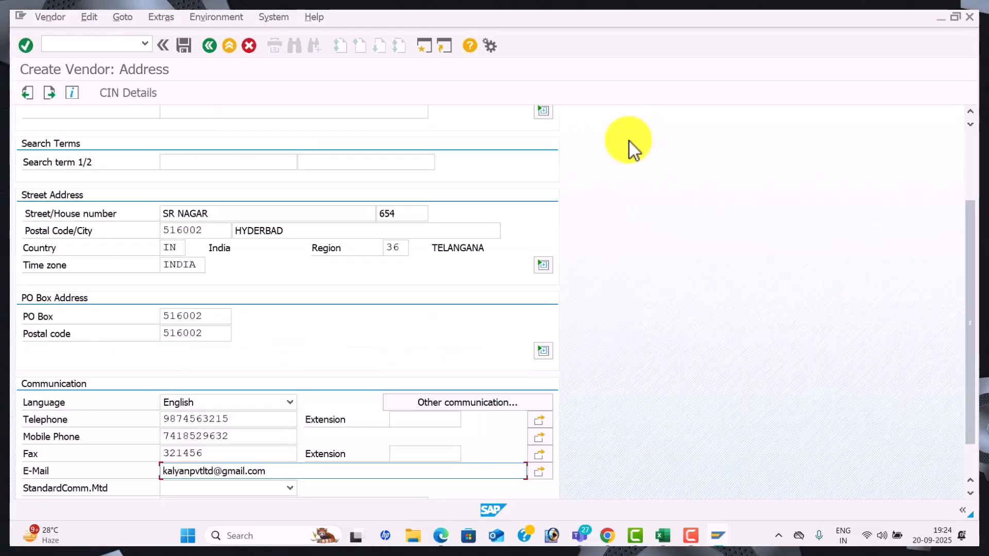
pyautogui.click(407, 210)
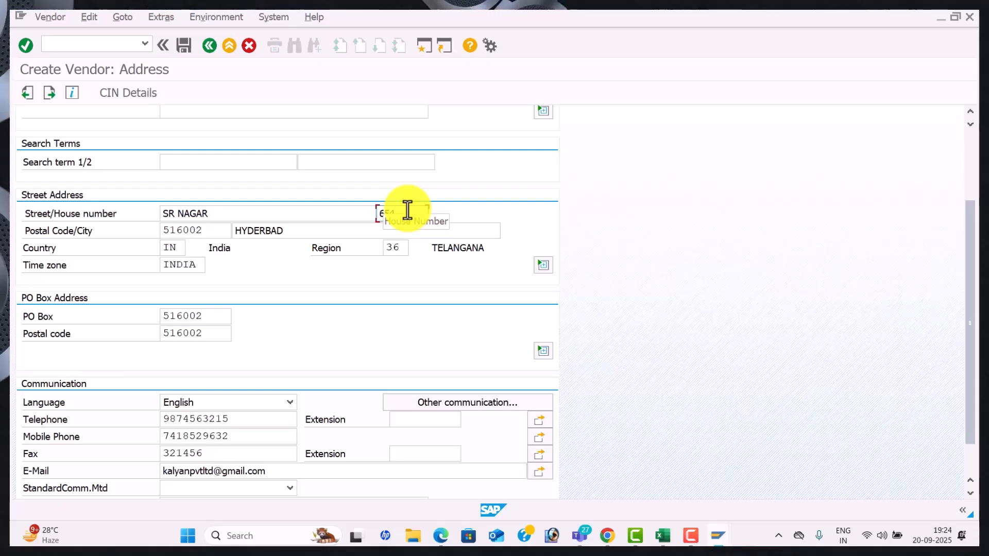
pyautogui.click(173, 214)
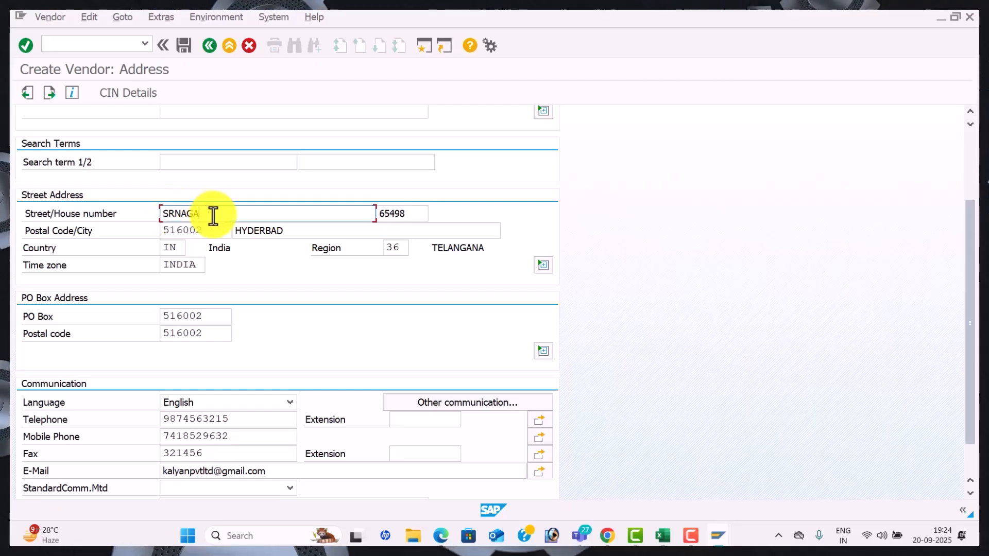
pyautogui.press('BackSpace')
pyautogui.press('BackSpace')
pyautogui.press('BackSpace')
pyautogui.press('BackSpace')
pyautogui.press('BackSpace')
pyautogui.write('r')
pyautogui.press('BackSpace')
# Finish the street as SRR NAGAR and advance past Control, Payment transactions and Contact persons screens
pyautogui.write('R NAGAR')
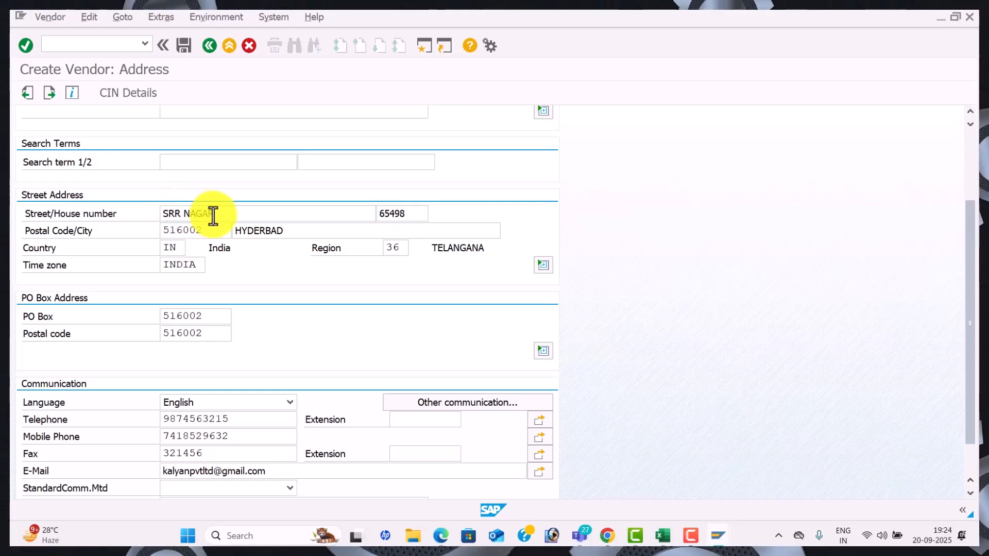
pyautogui.press('Return')
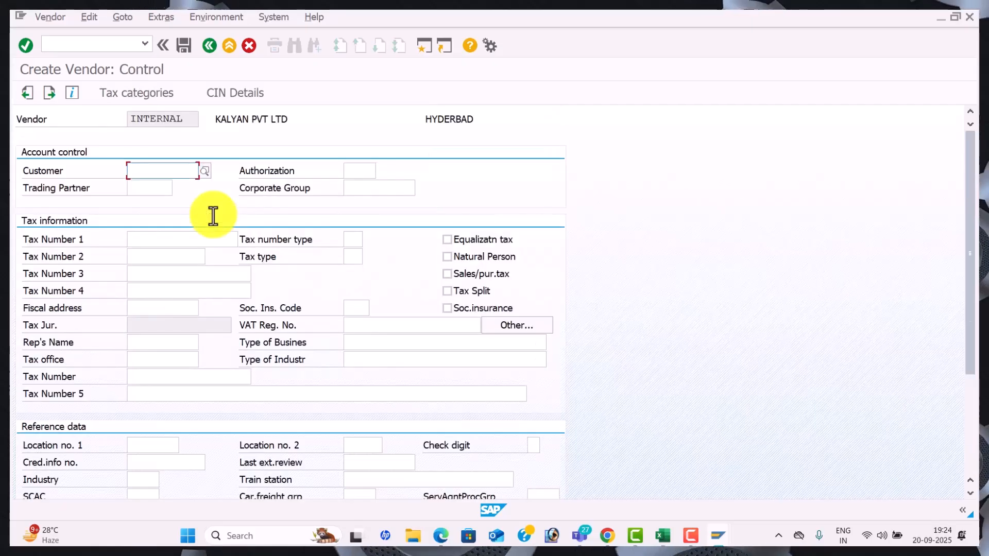
pyautogui.press('Return')
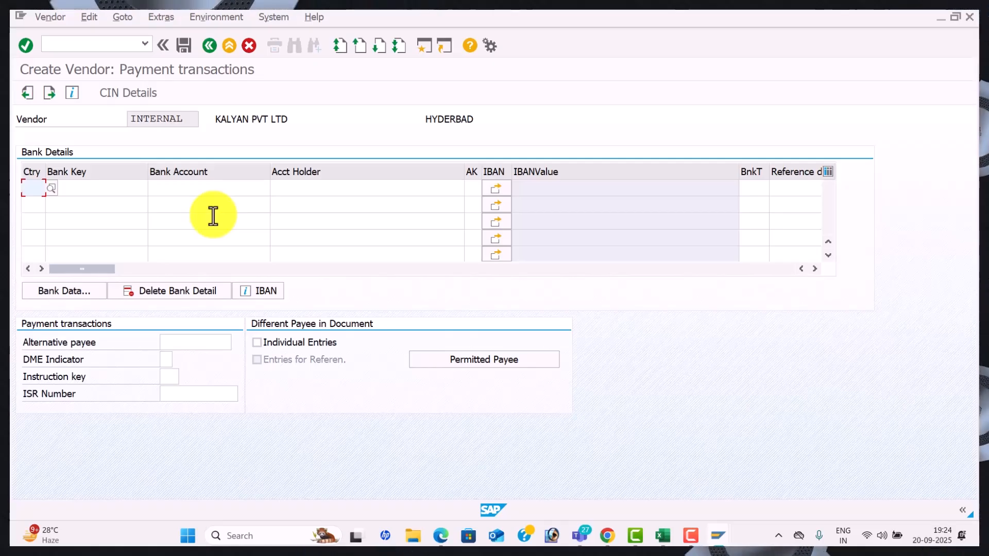
pyautogui.press('Return')
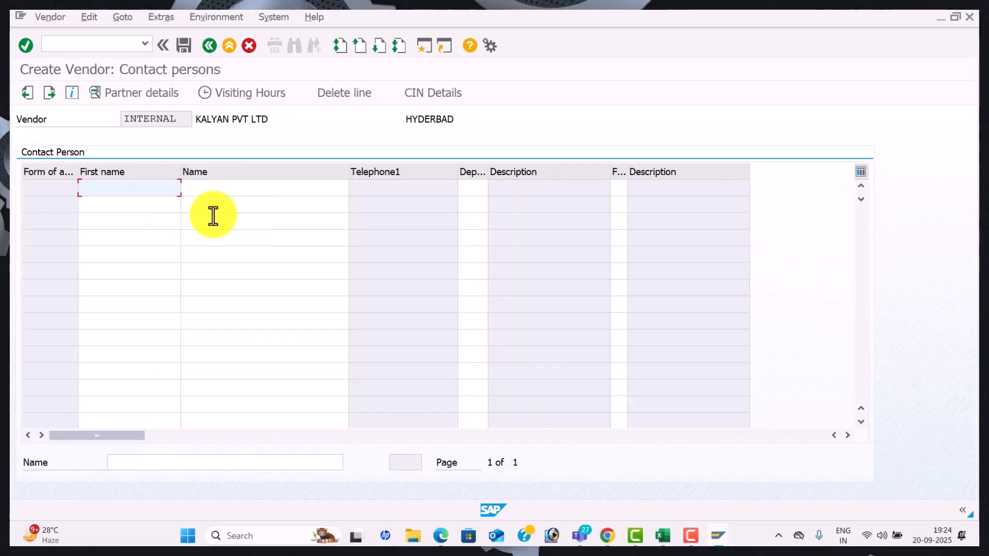
pyautogui.press('Return')
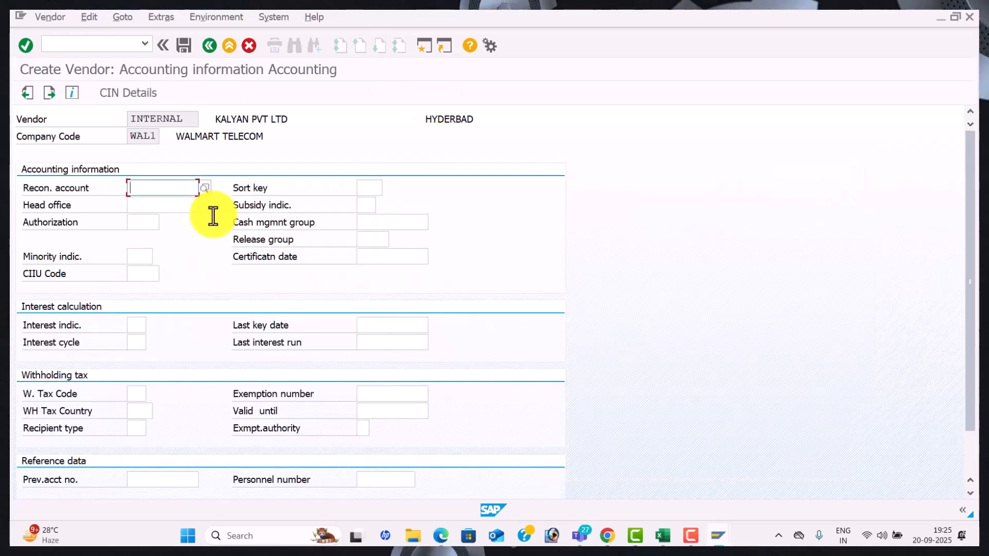
# Choose reconciliation account 100201, sort key 012 and planning group A4 Major vendors from value lists
pyautogui.click(204, 187)
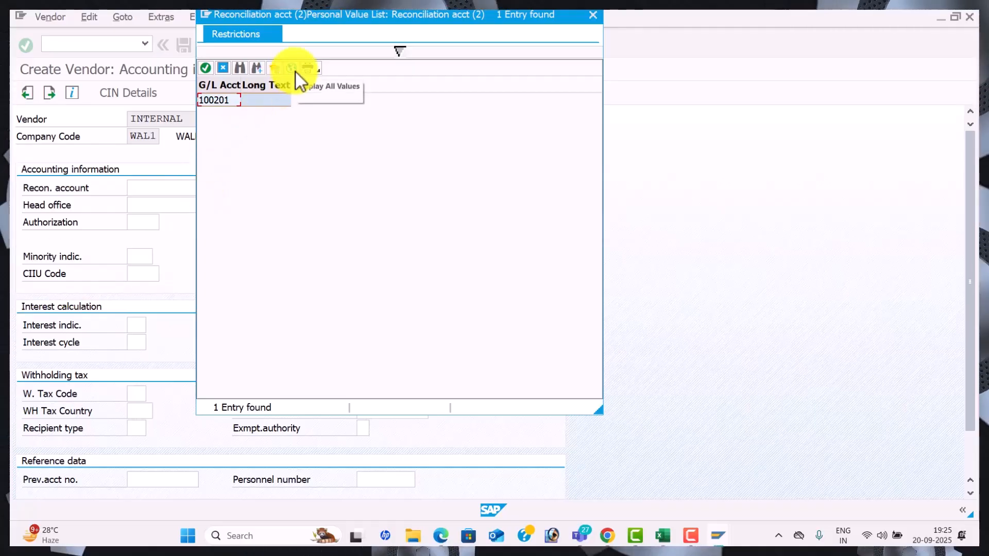
pyautogui.click(295, 71)
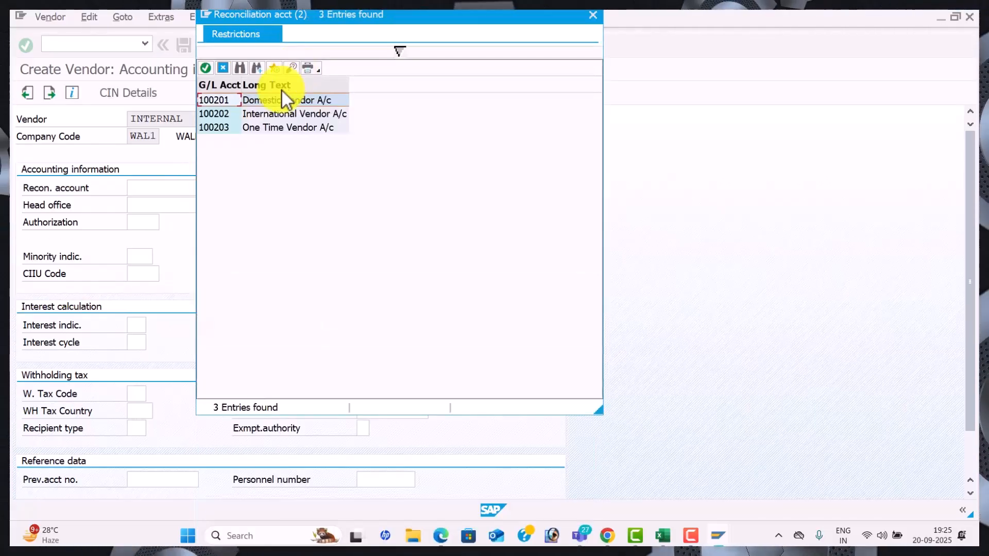
pyautogui.click(270, 104)
pyautogui.doubleClick(270, 104)
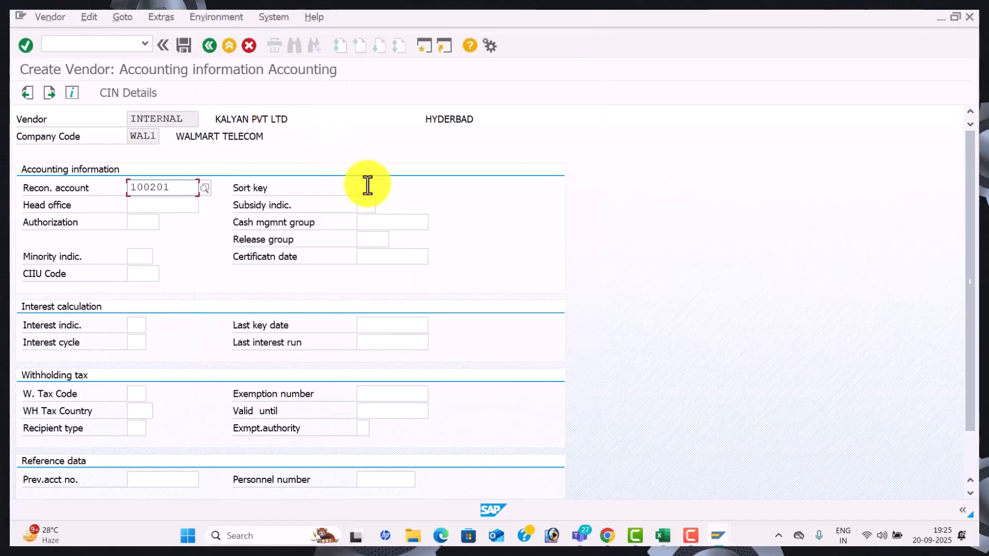
pyautogui.click(390, 186)
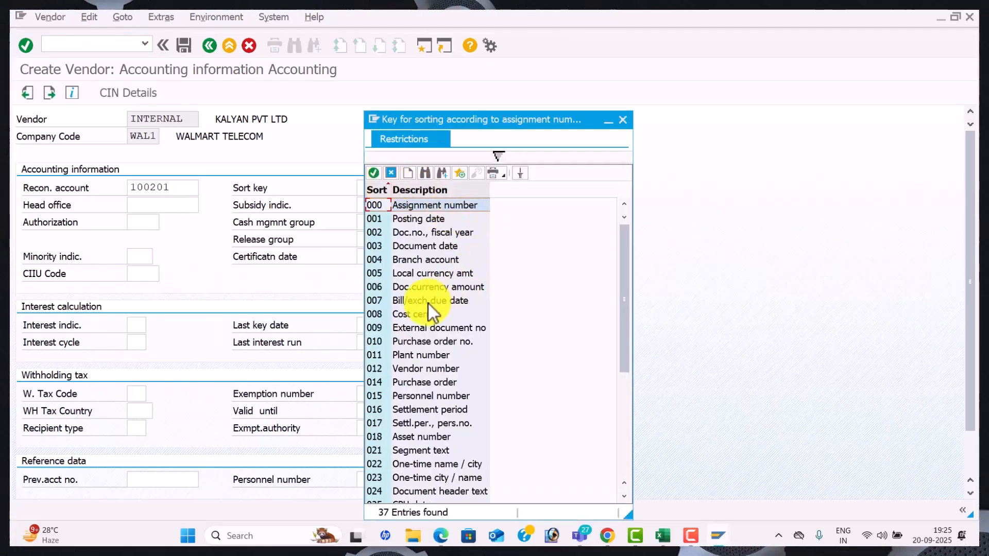
pyautogui.click(418, 371)
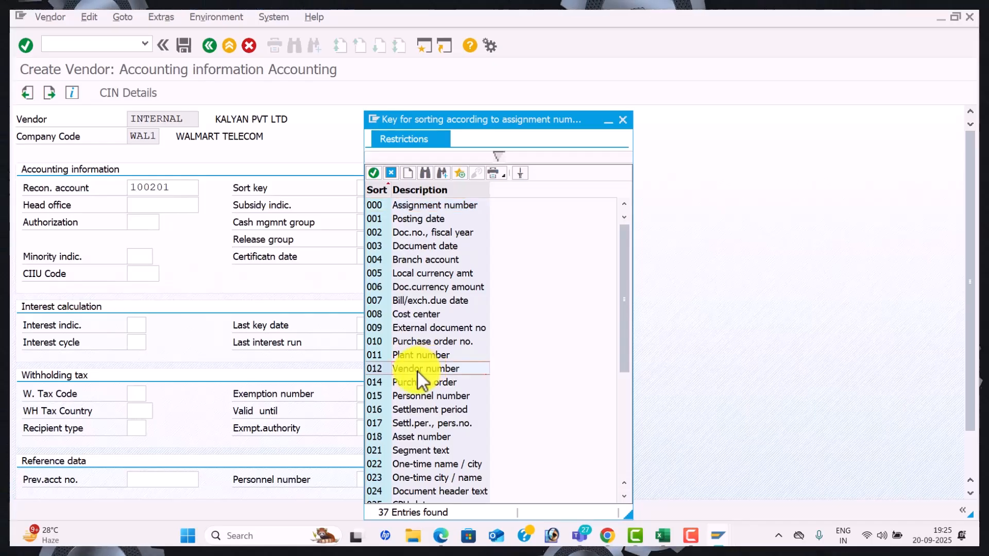
pyautogui.doubleClick(418, 368)
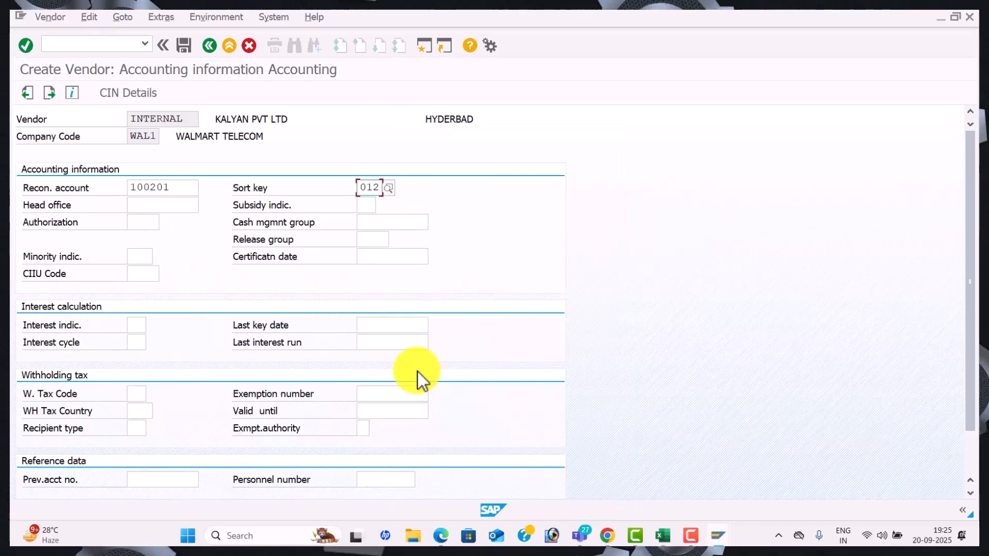
pyautogui.click(372, 226)
pyautogui.click(435, 225)
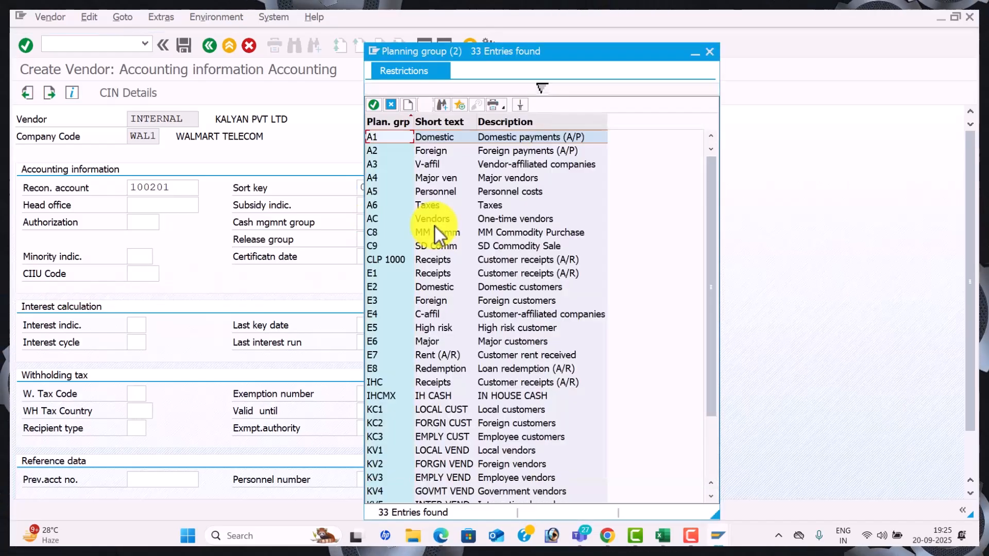
pyautogui.click(410, 180)
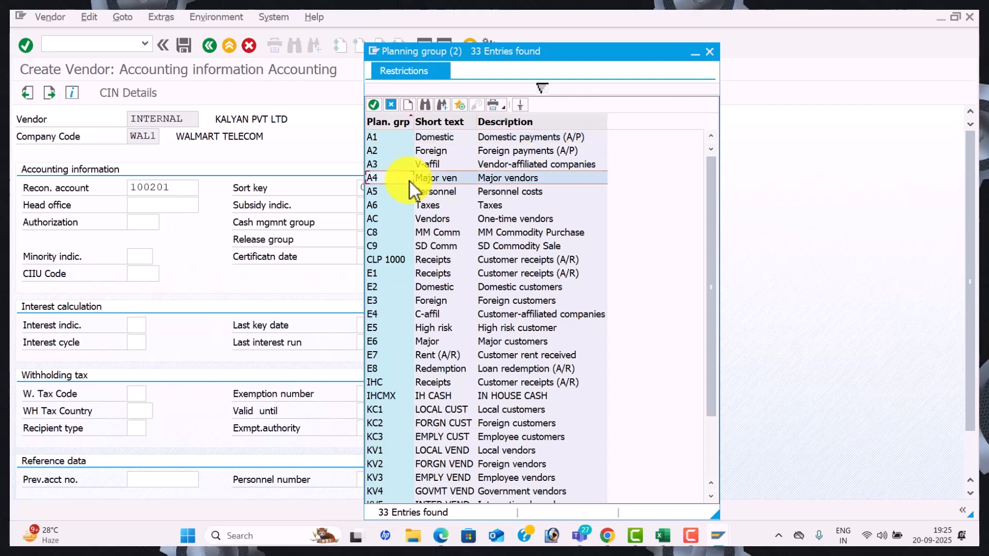
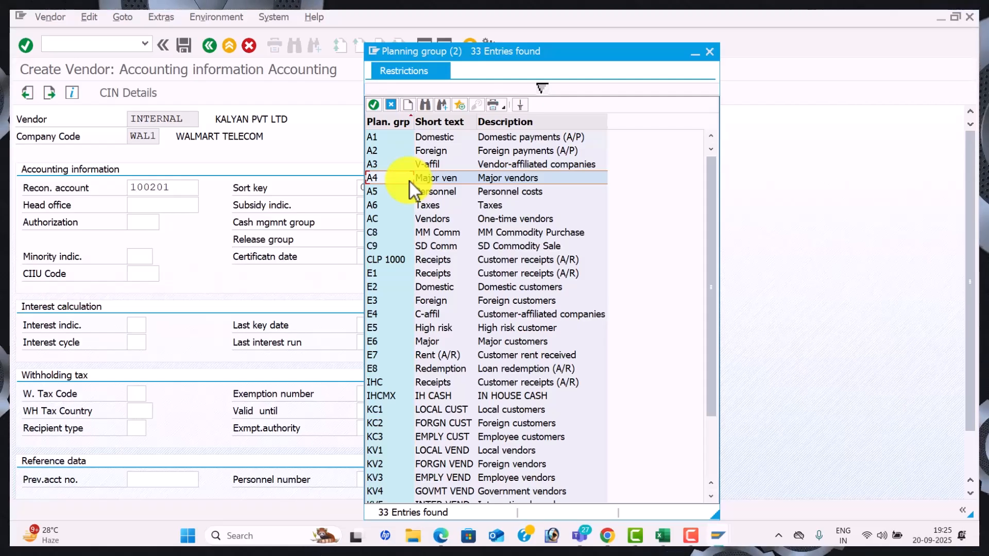
# Set cash management group A4 (Major vendors) and continue to the Payment transactions Accounting screen
pyautogui.doubleClick(410, 177)
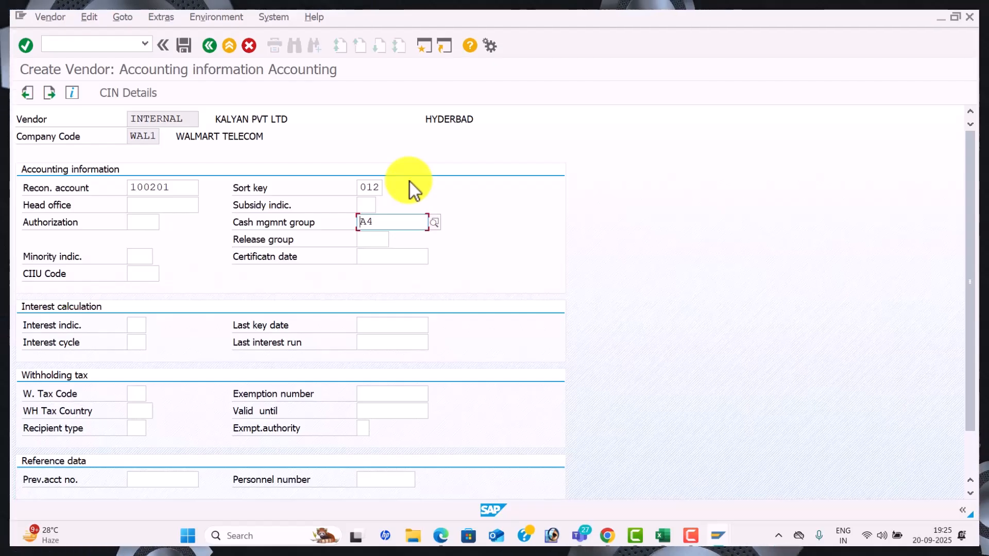
pyautogui.press('Return')
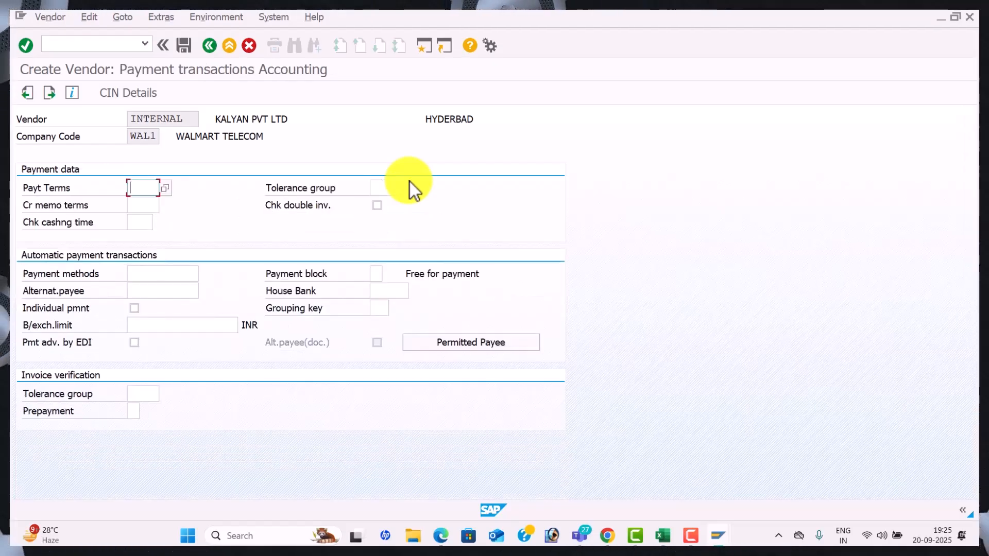
pyautogui.click(166, 189)
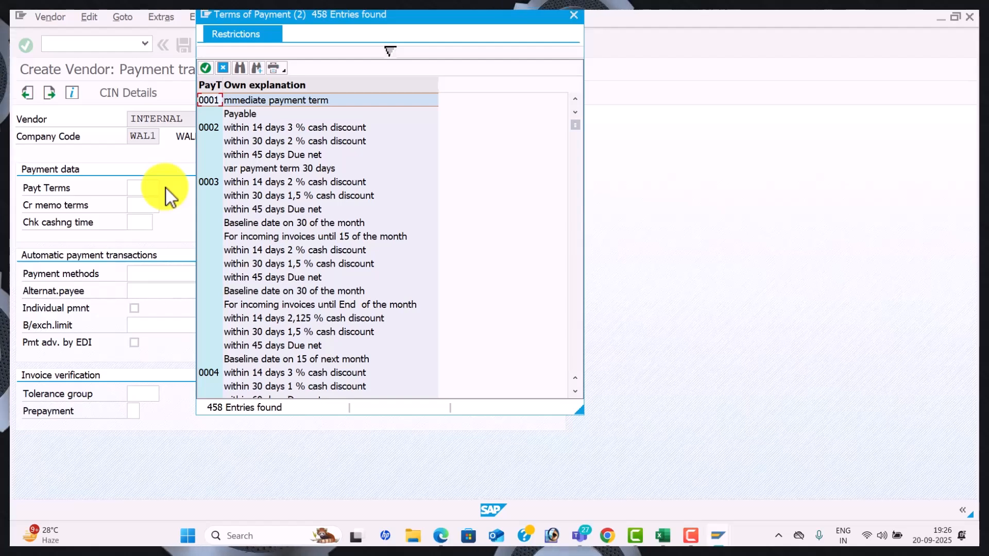
pyautogui.doubleClick(249, 102)
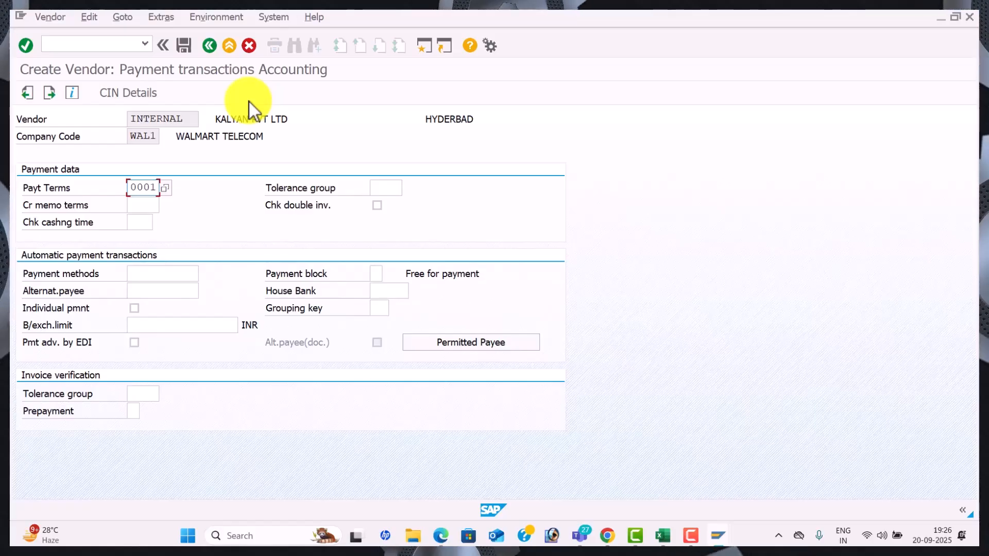
pyautogui.click(183, 46)
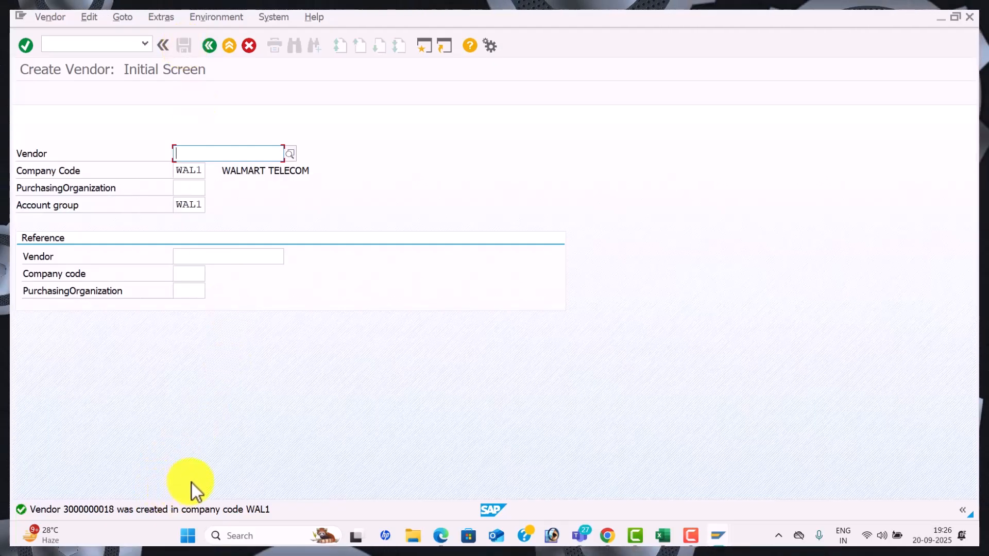
pyautogui.hotkey('alt', 'Tab')
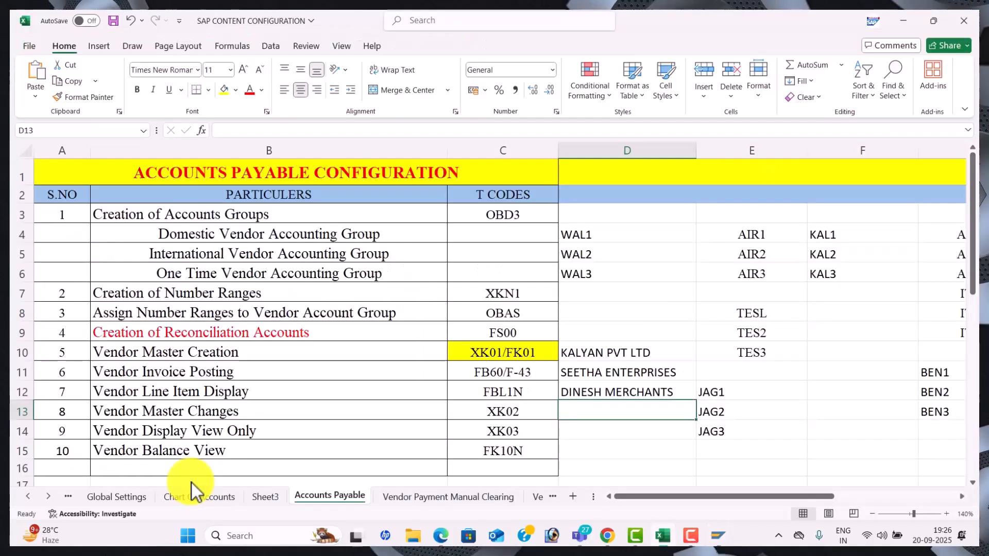
pyautogui.click(496, 295)
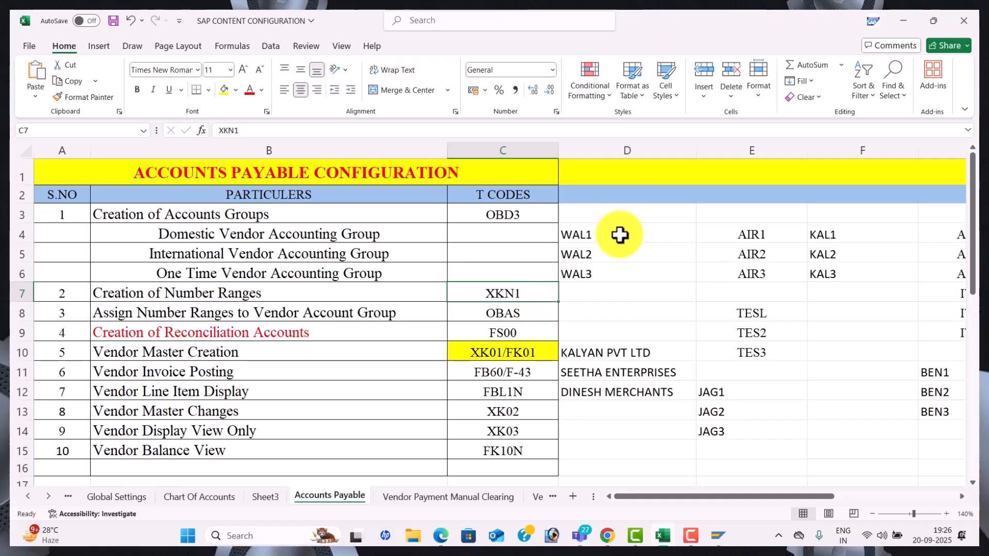
pyautogui.hotkey('alt', 'Tab')
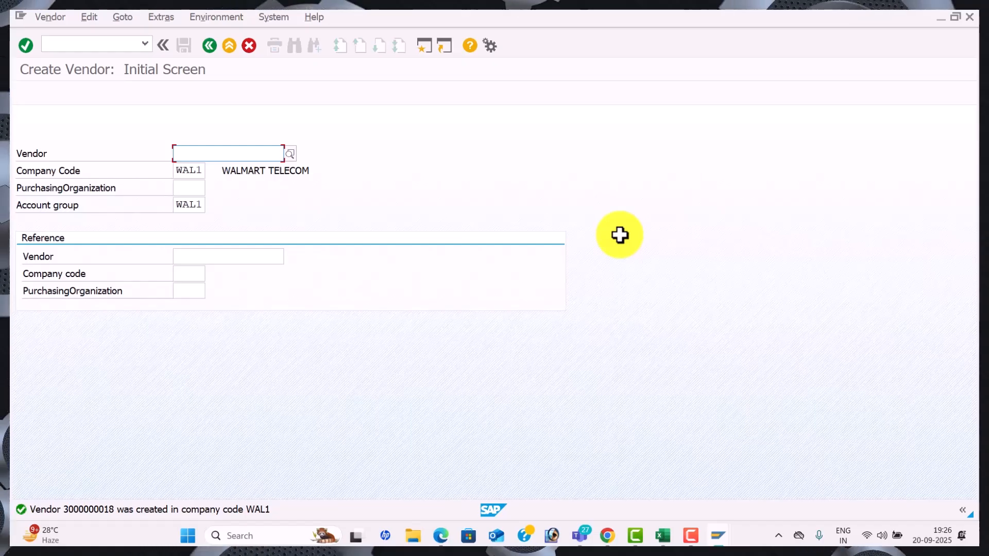
# Set the new vendor's title to Company and check its name in the Excel workbook
pyautogui.press('Return')
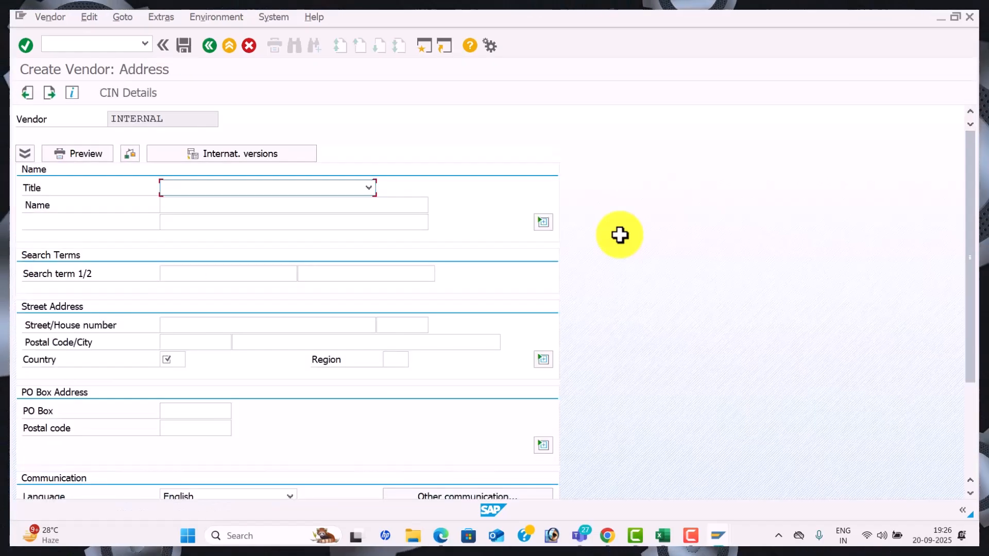
pyautogui.click(369, 187)
pyautogui.click(344, 209)
pyautogui.click(300, 205)
pyautogui.hotkey('alt', 'Tab')
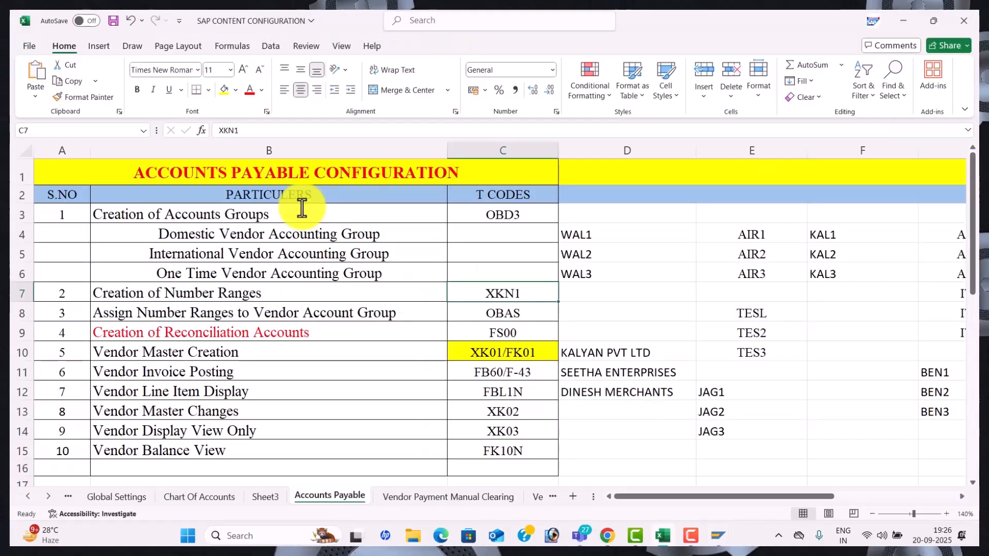
pyautogui.hotkey('alt', 'Tab')
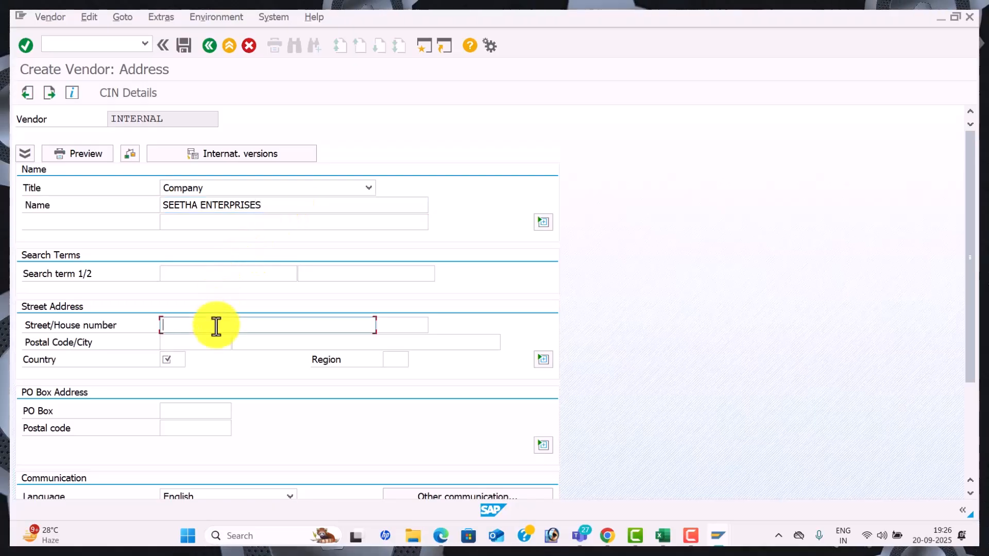
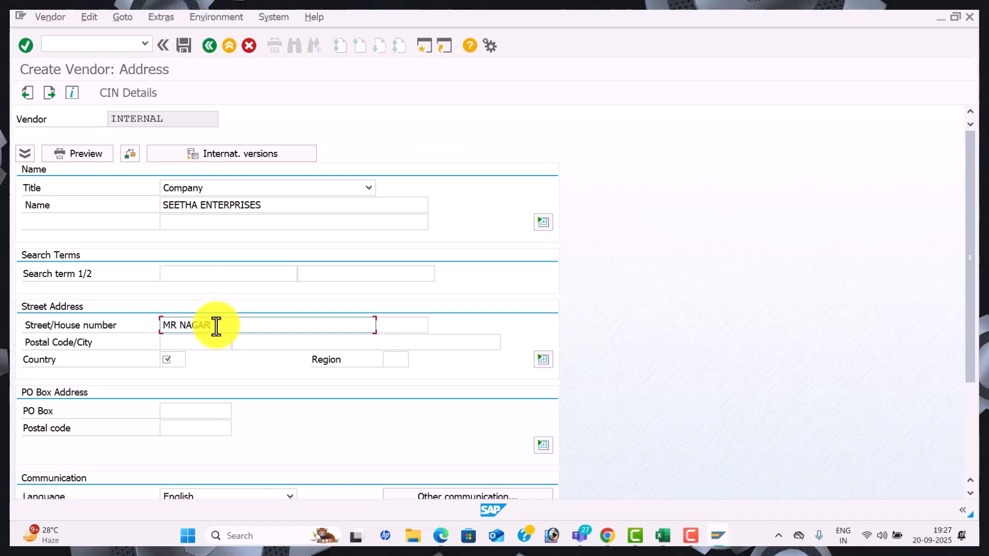
pyautogui.press('Tab')
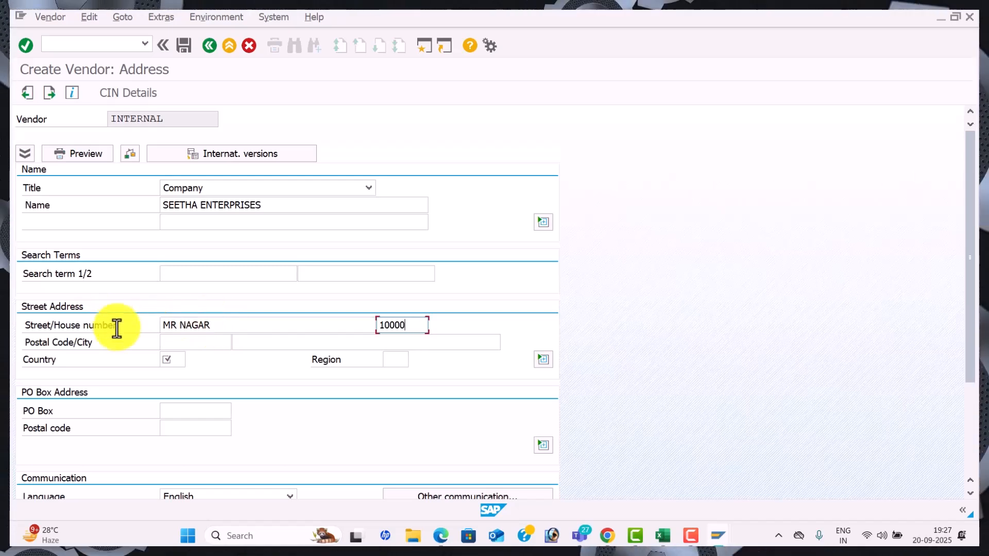
pyautogui.click(179, 342)
pyautogui.write('516001')
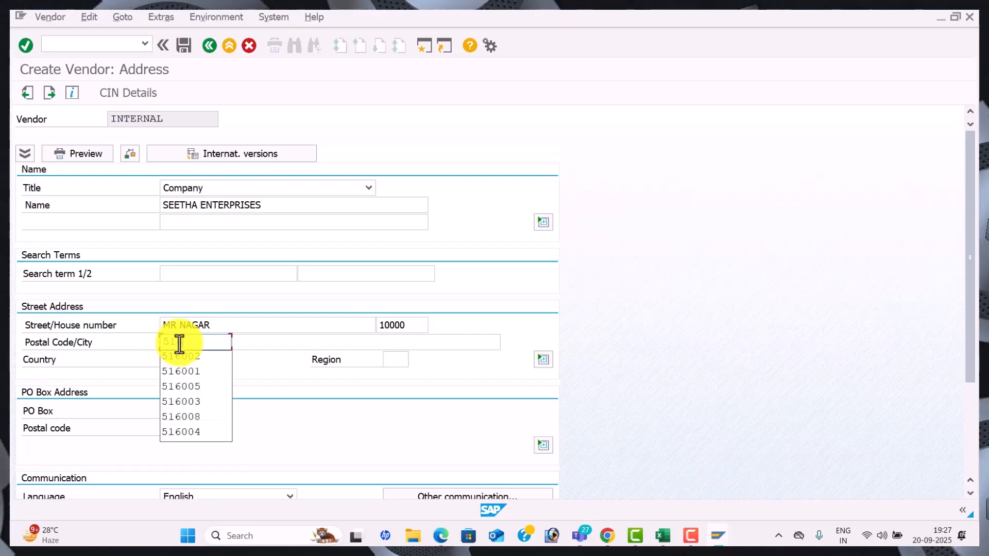
pyautogui.press('Tab')
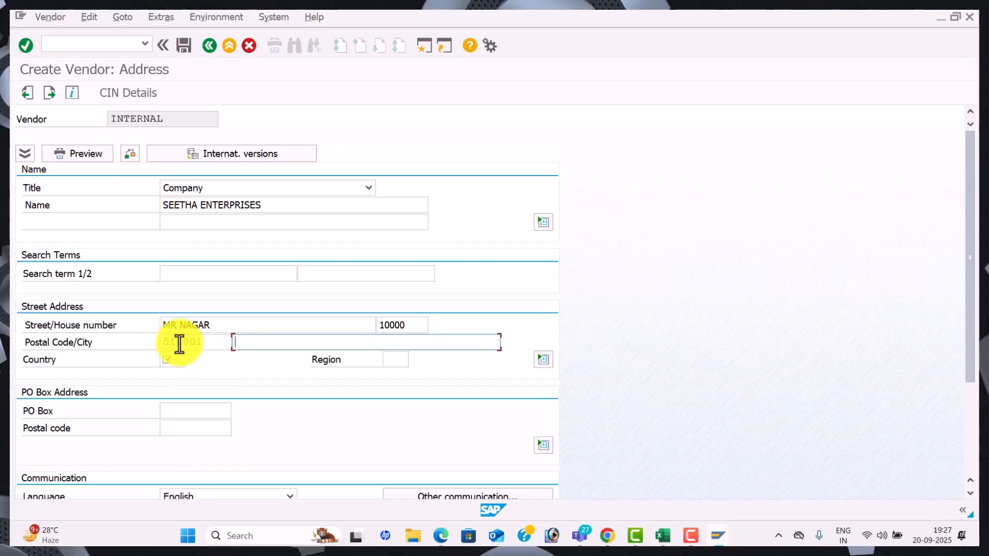
pyautogui.write('KADAPA')
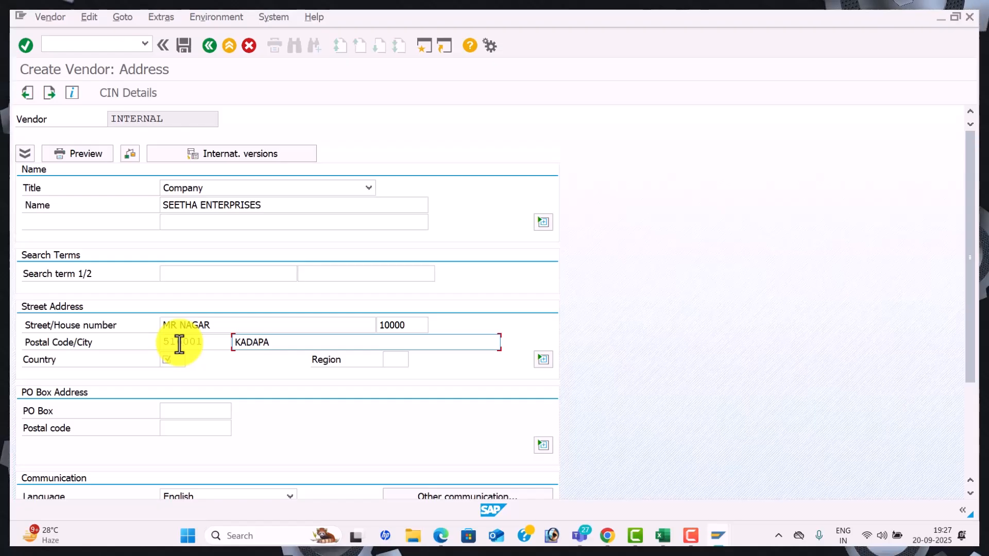
pyautogui.click(170, 362)
pyautogui.press('Tab')
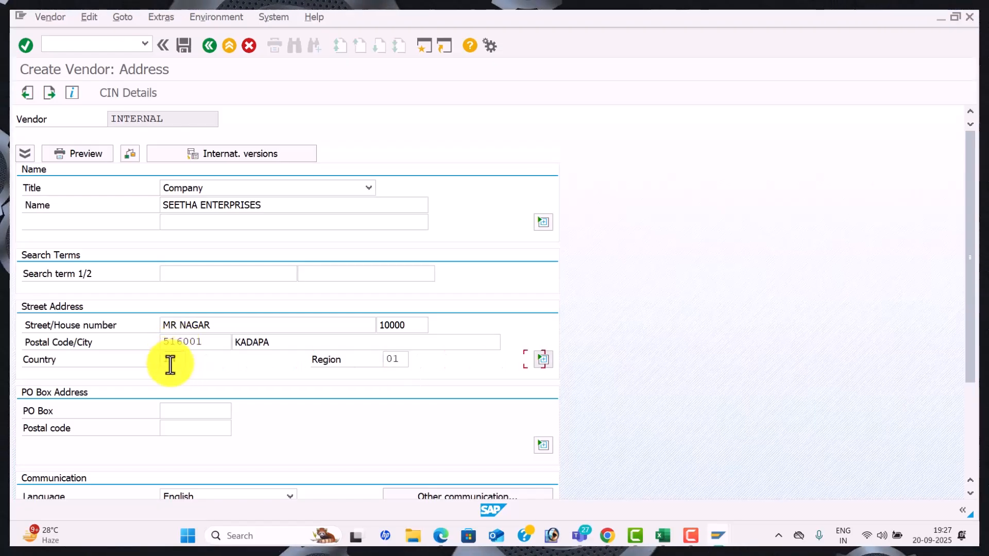
# Fill PO box 516001 and PO box postal code 516001 from earlier entries
pyautogui.press('space')
pyautogui.press('Down')
pyautogui.press('Down')
pyautogui.press('Tab')
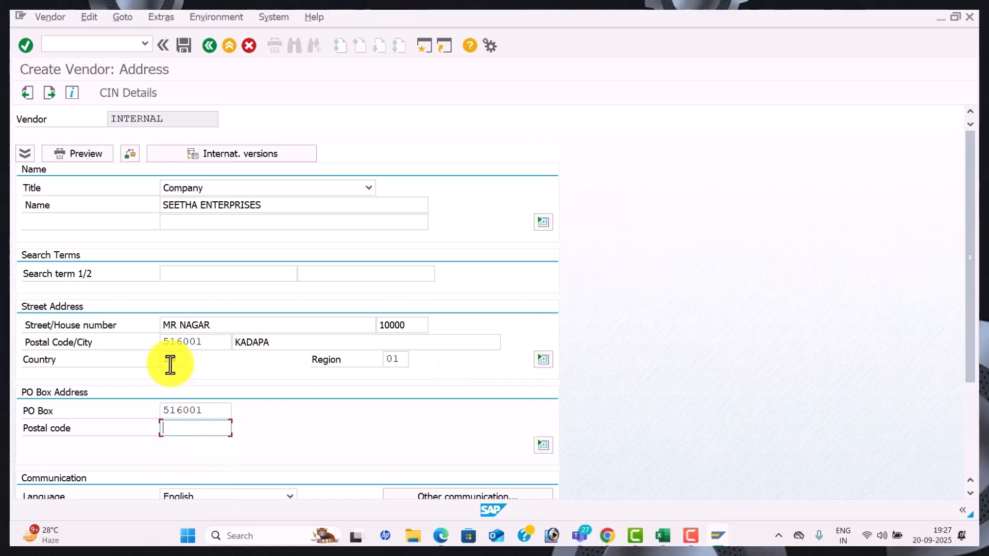
pyautogui.press('space')
pyautogui.press('Down')
pyautogui.press('Down')
pyautogui.press('Tab')
pyautogui.press('Tab')
pyautogui.press('Tab')
pyautogui.press('Tab')
pyautogui.press('Tab')
pyautogui.press('Tab')
pyautogui.press('Tab')
pyautogui.press('Tab')
pyautogui.press('Tab')
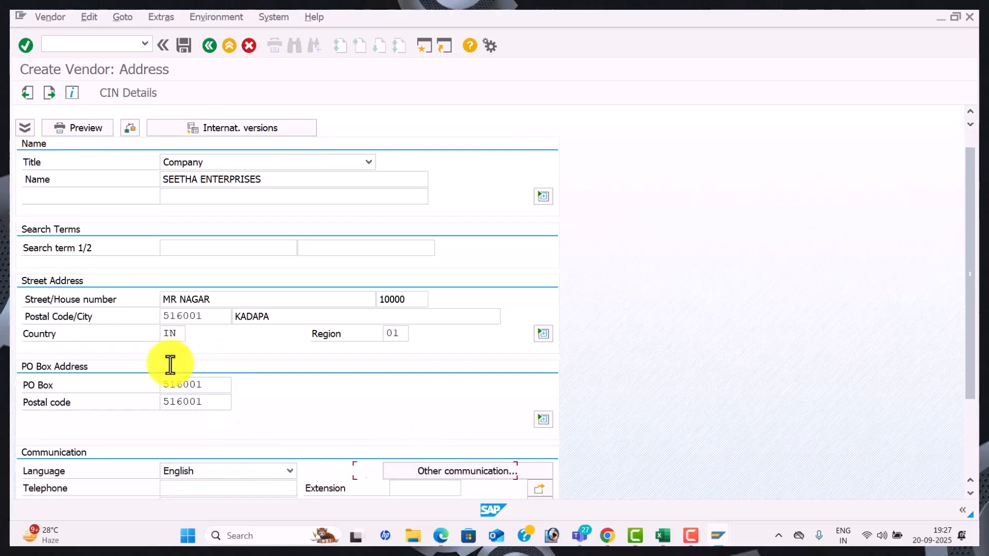
pyautogui.press('Tab')
pyautogui.press('Tab')
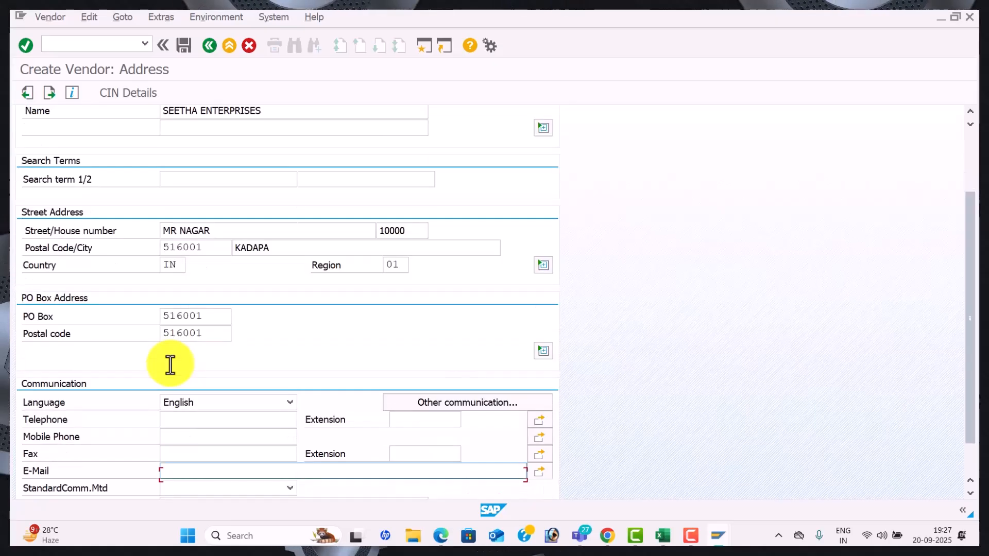
# Fill the stored telephone, mobile and fax 988566, enter the vendor's e-mail address, and continue
pyautogui.click(183, 418)
pyautogui.press('Down')
pyautogui.press('Down')
pyautogui.press('Down')
pyautogui.press('Down')
pyautogui.press('Tab')
pyautogui.press('Tab')
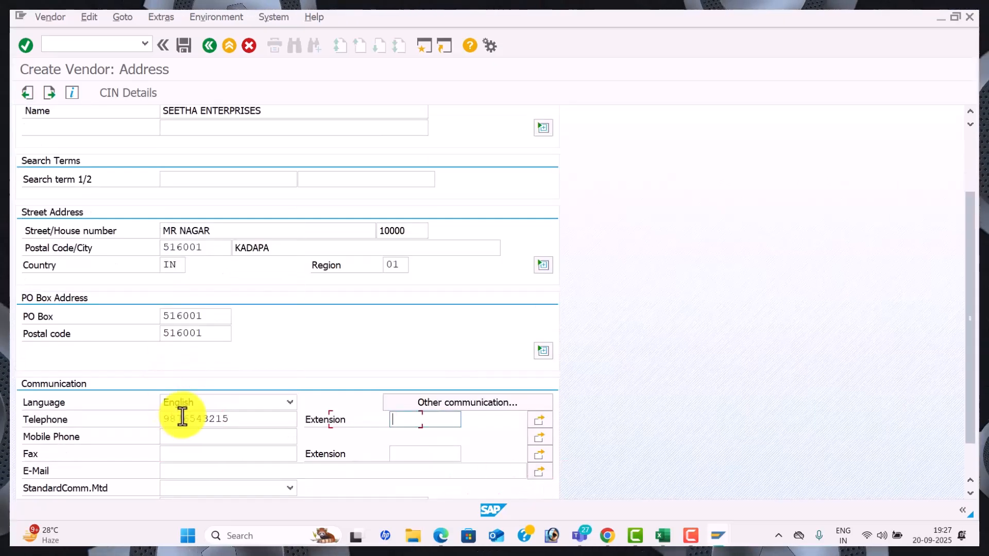
pyautogui.press('Tab')
pyautogui.press('Down')
pyautogui.press('Down')
pyautogui.press('Down')
pyautogui.press('Down')
pyautogui.press('Down')
pyautogui.press('Down')
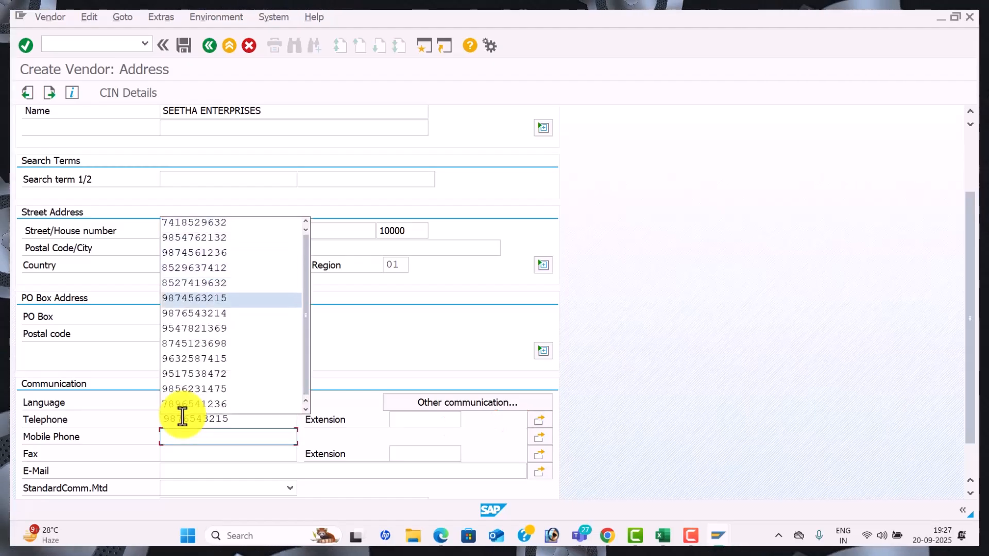
pyautogui.press('Return')
pyautogui.press('Tab')
pyautogui.press('Down')
pyautogui.press('Down')
pyautogui.press('Down')
pyautogui.press('Down')
pyautogui.press('Down')
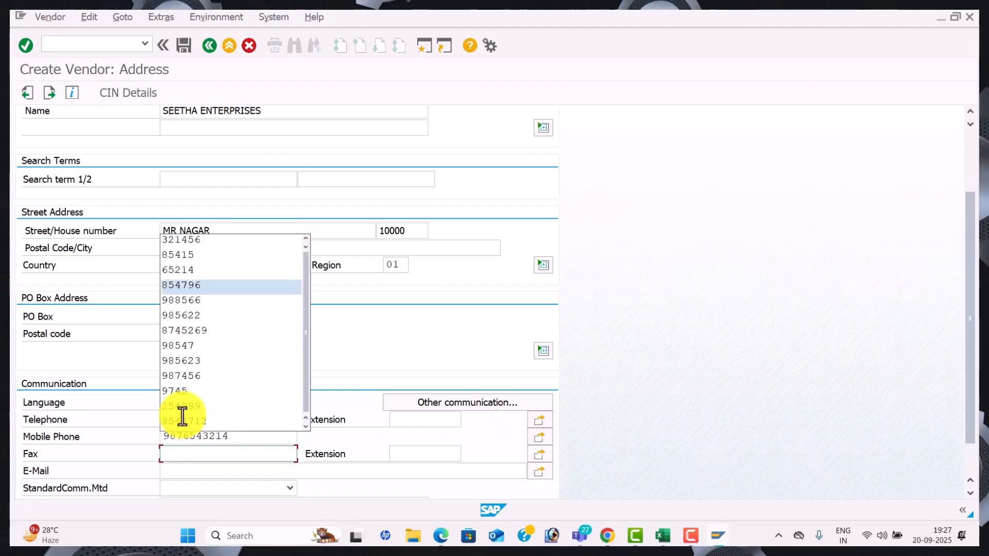
pyautogui.press('Tab')
pyautogui.press('Tab')
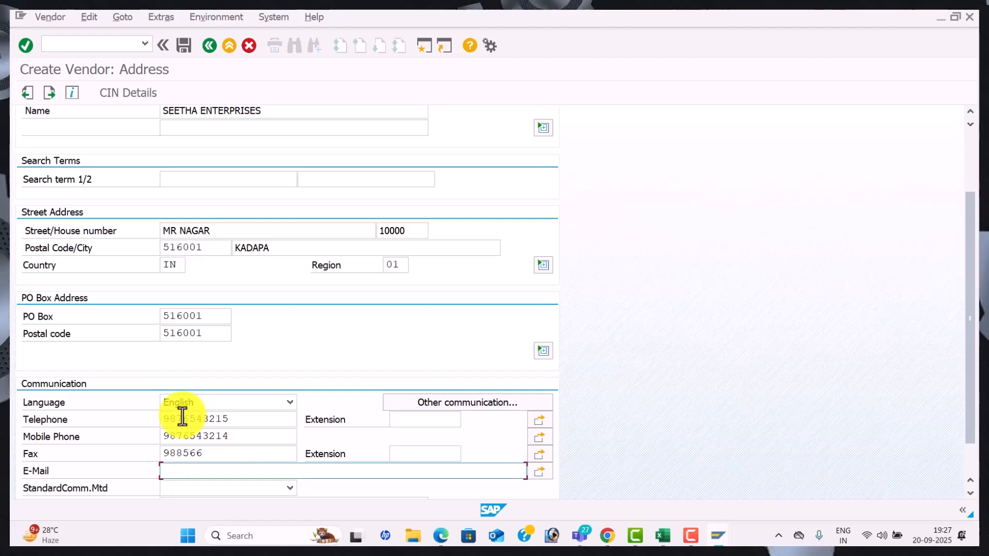
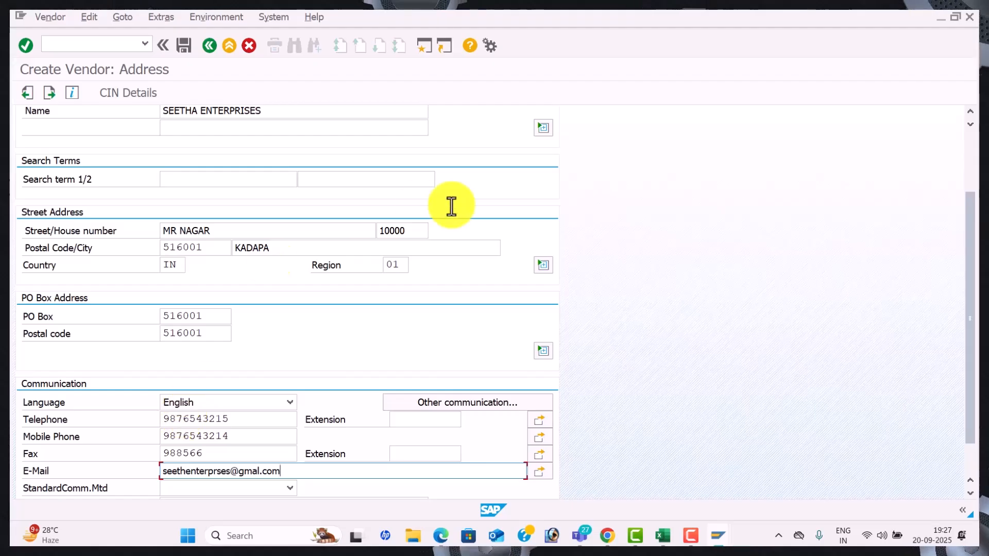
pyautogui.press('Return')
# Set reconciliation account 100201 Domestic Vendor A/c, sort key 012 and cash management group A4
pyautogui.press('Return')
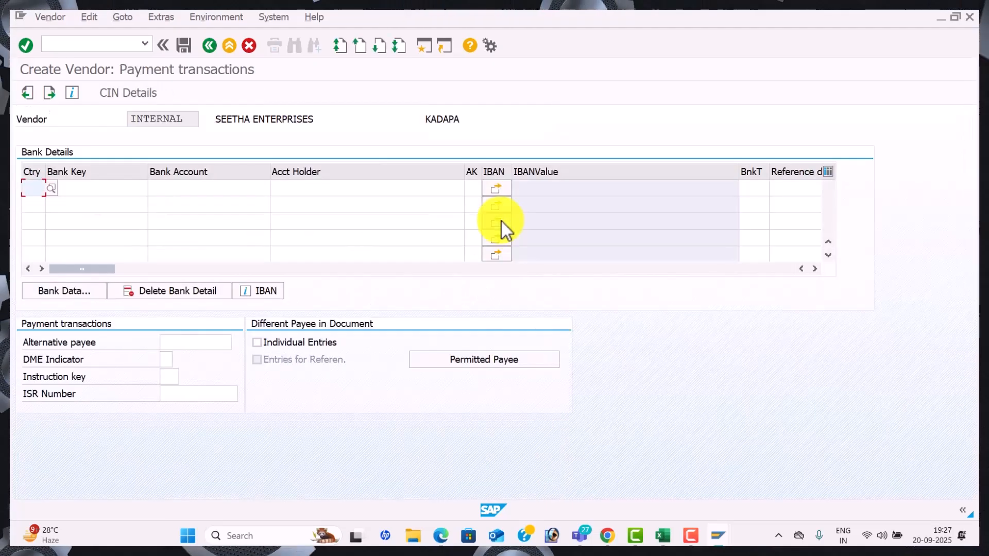
pyautogui.press('Return')
pyautogui.press('Return')
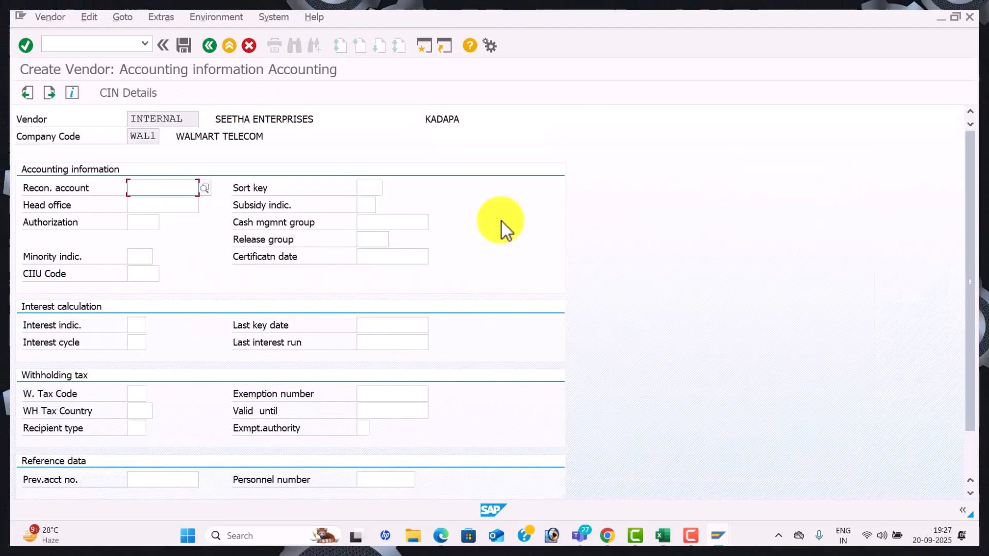
pyautogui.click(205, 187)
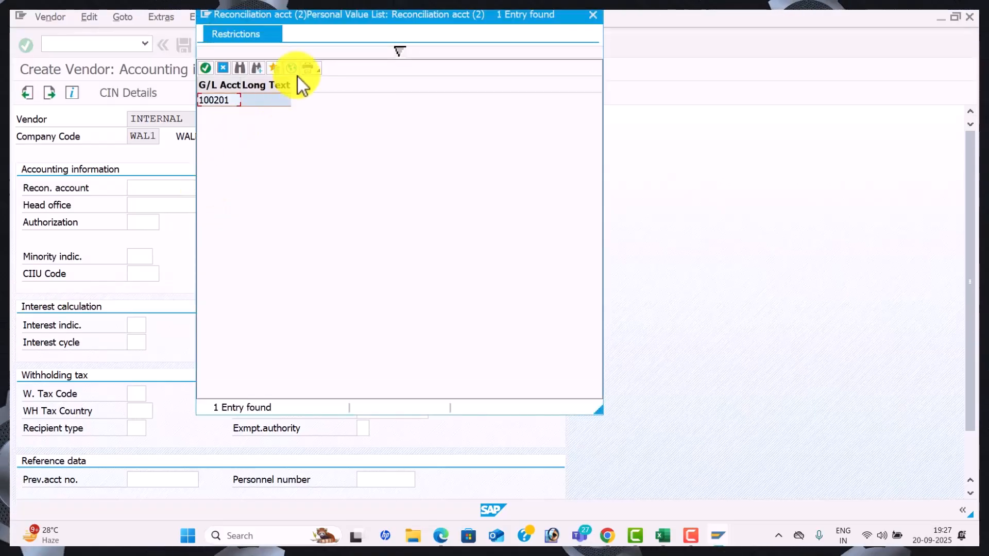
pyautogui.click(292, 68)
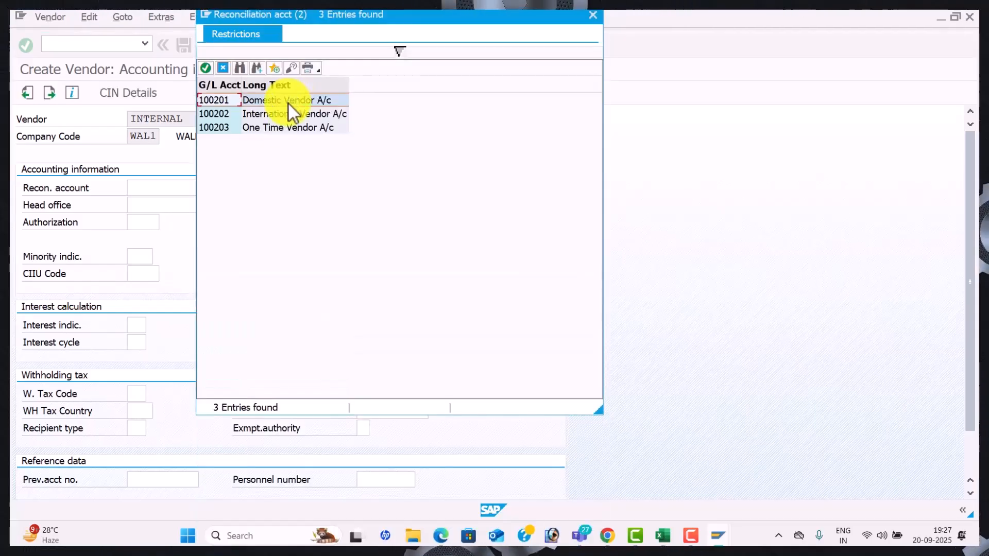
pyautogui.doubleClick(288, 103)
pyautogui.press('Tab')
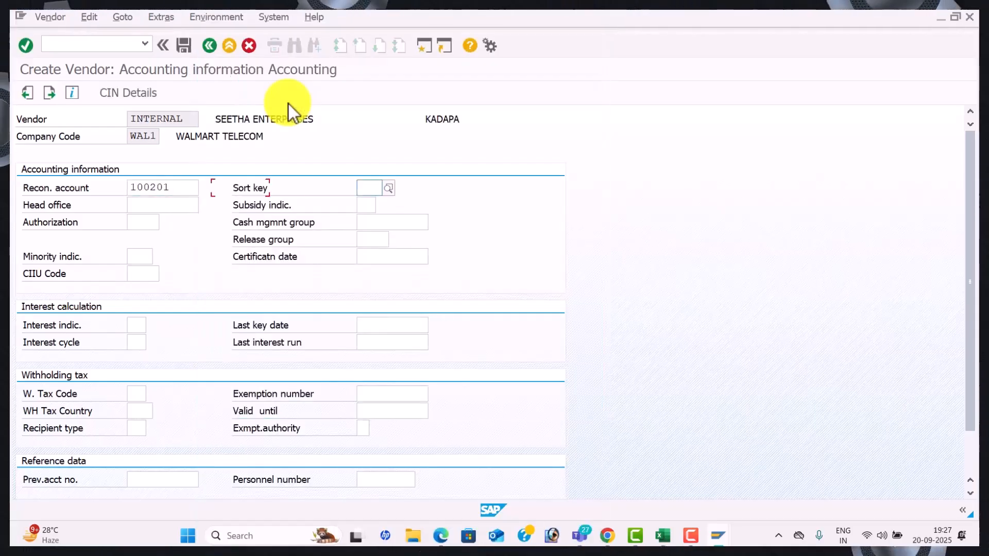
pyautogui.press('Tab')
pyautogui.press('Tab')
pyautogui.press('Tab')
pyautogui.press('Tab')
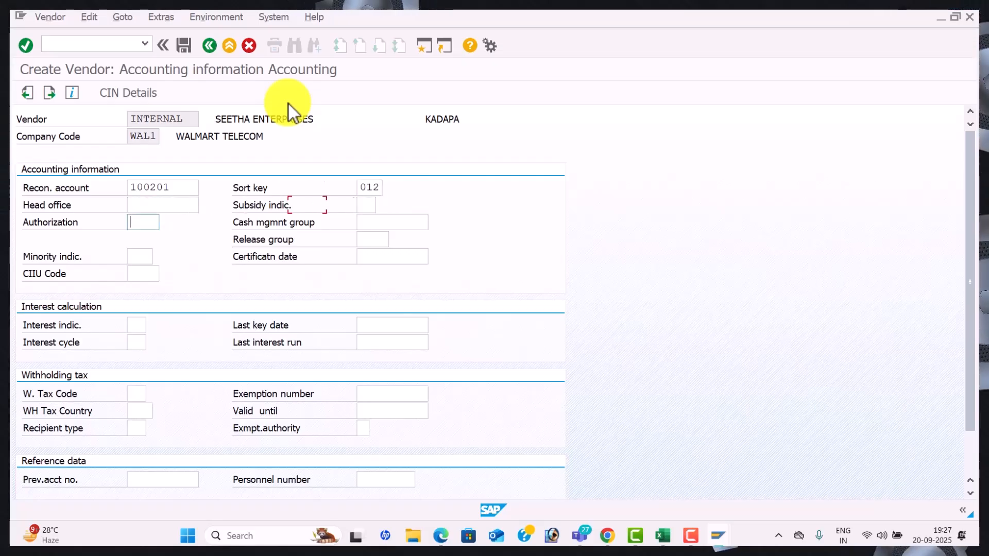
pyautogui.press('Down')
pyautogui.press('Tab')
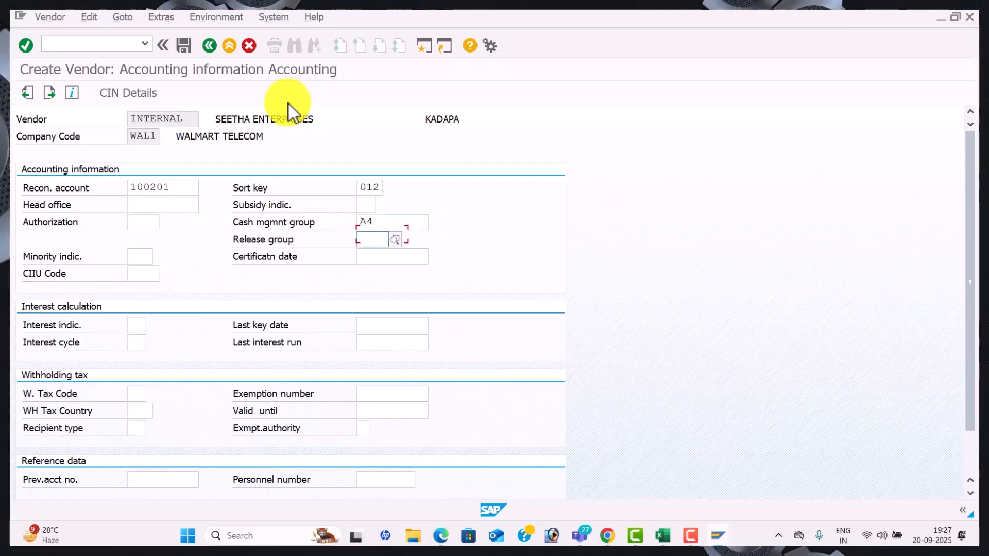
# Fill payment terms 0001 and save the vendor in company code WAL1
pyautogui.press('Return')
pyautogui.press('Down')
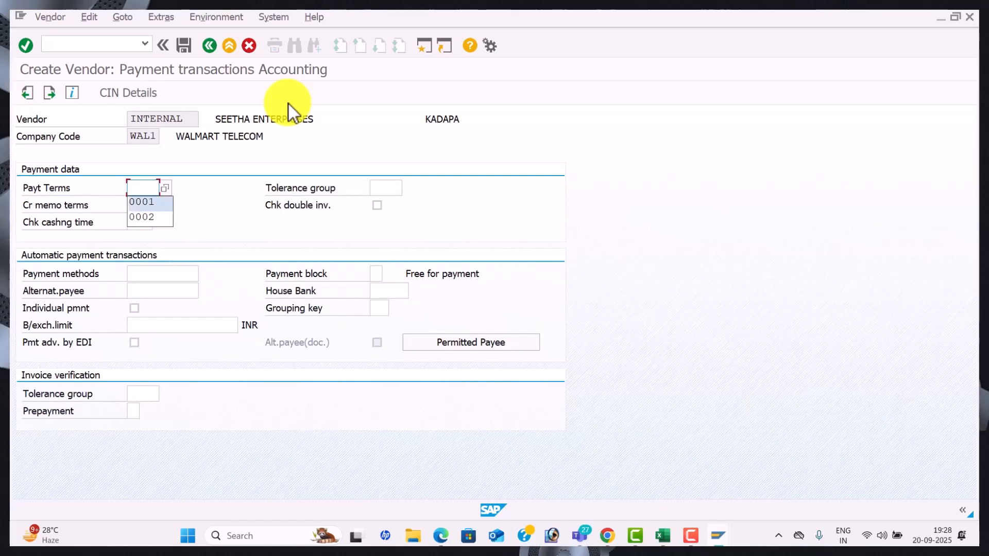
pyautogui.press('Tab')
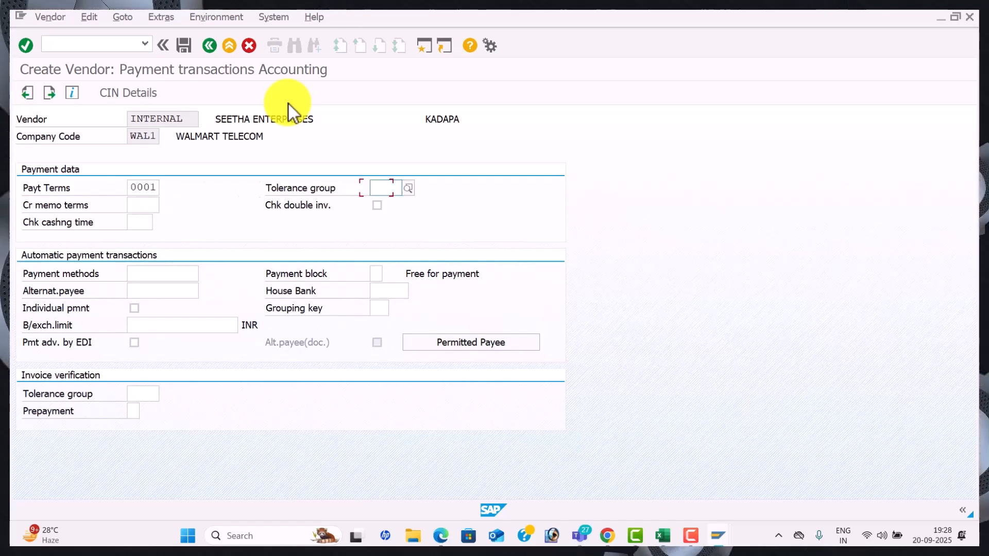
pyautogui.click(184, 46)
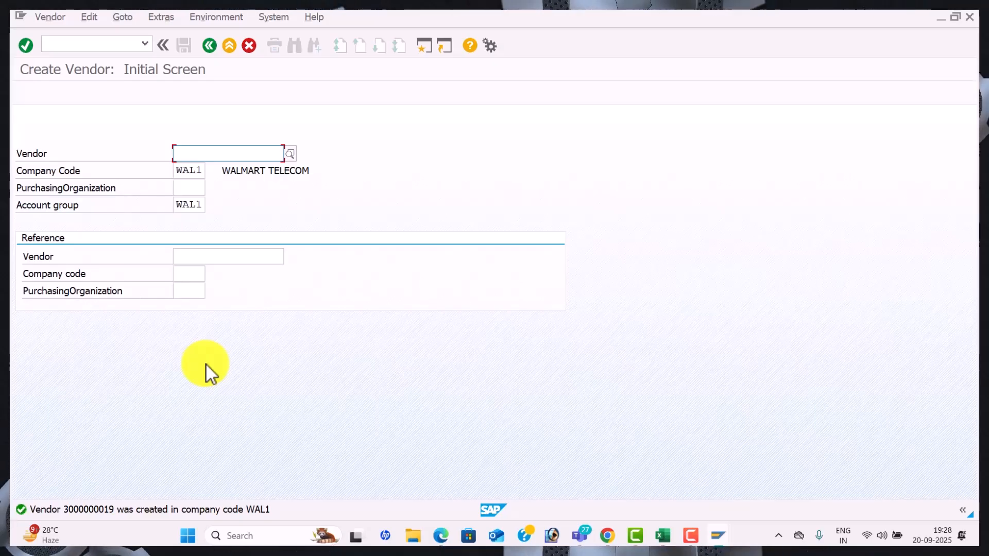
# Set the next vendor's title to Mr. and enter its name, checked against the workbook
pyautogui.press('Return')
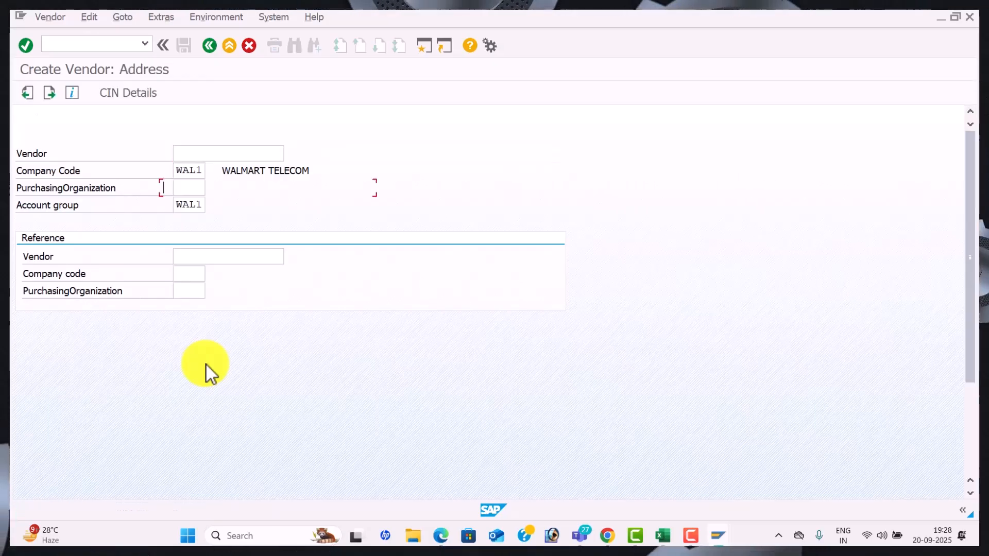
pyautogui.click(370, 189)
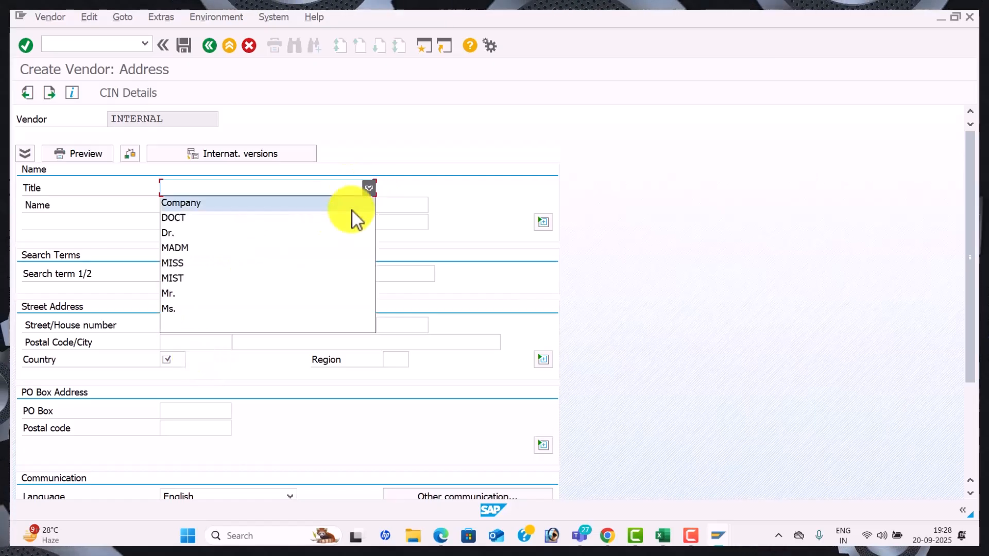
pyautogui.click(270, 299)
pyautogui.click(214, 206)
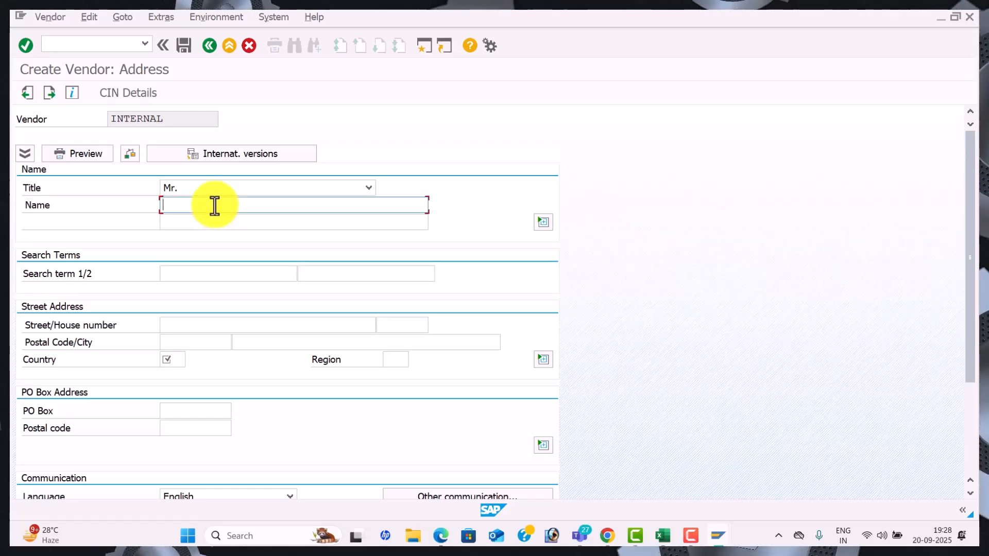
pyautogui.hotkey('alt', 'Tab')
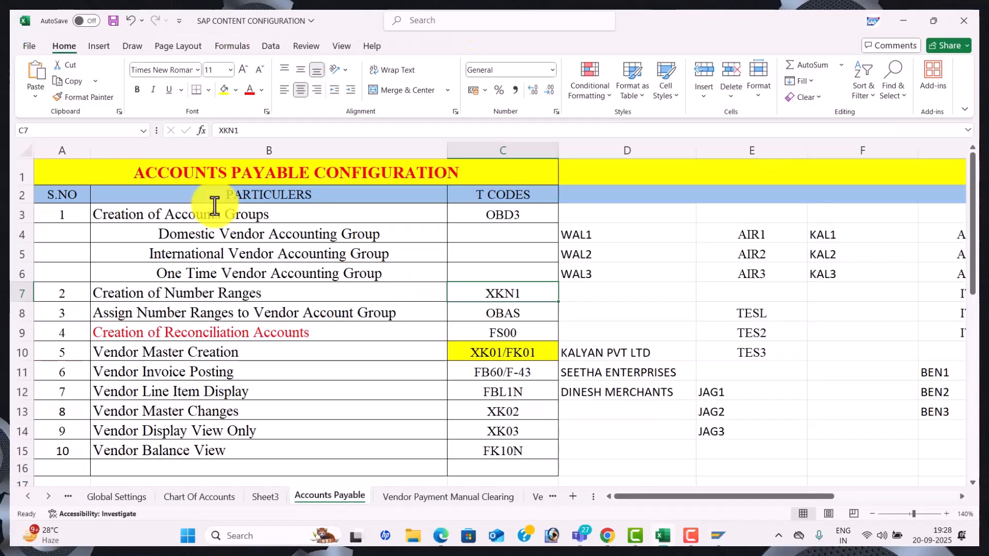
pyautogui.hotkey('alt', 'Tab')
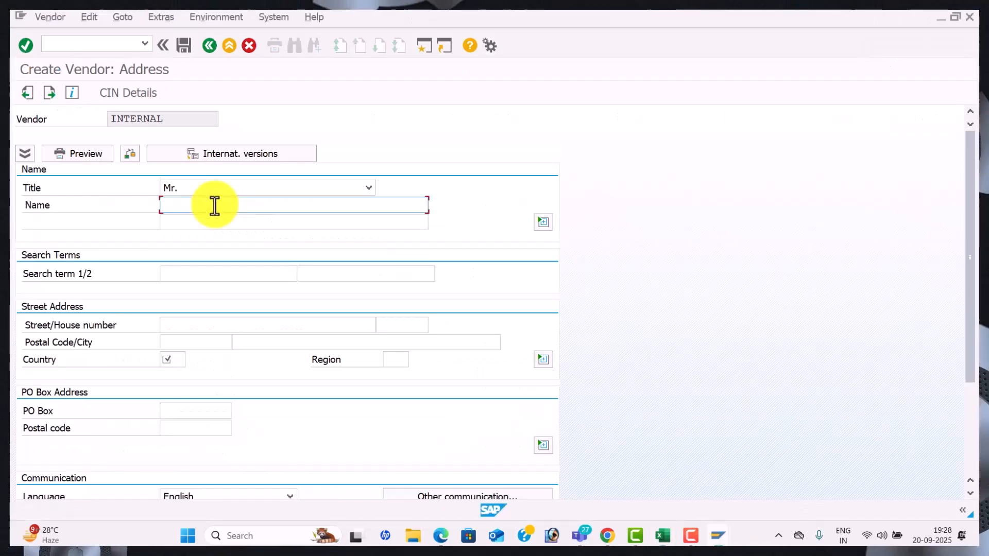
pyautogui.write('d')
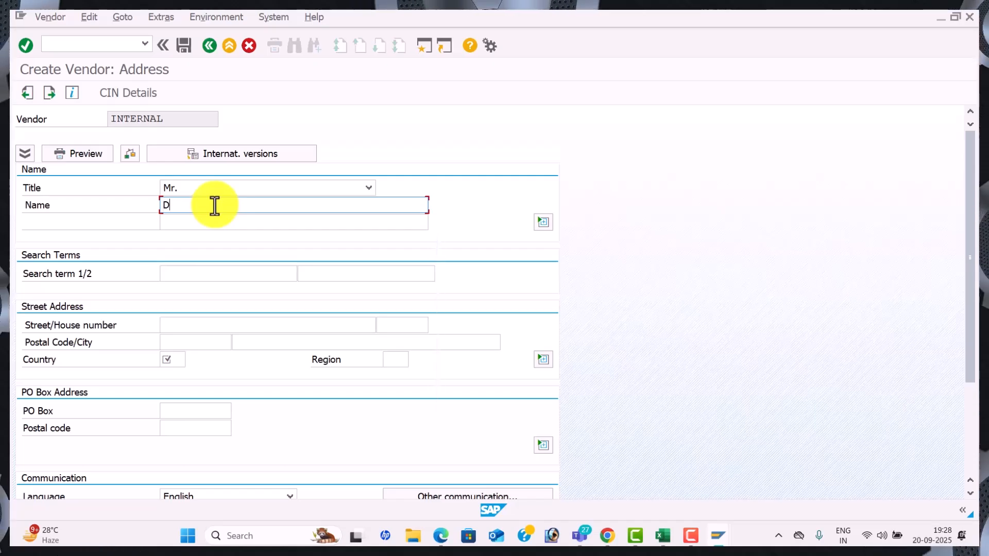
pyautogui.write('INESH MERCHANTS')
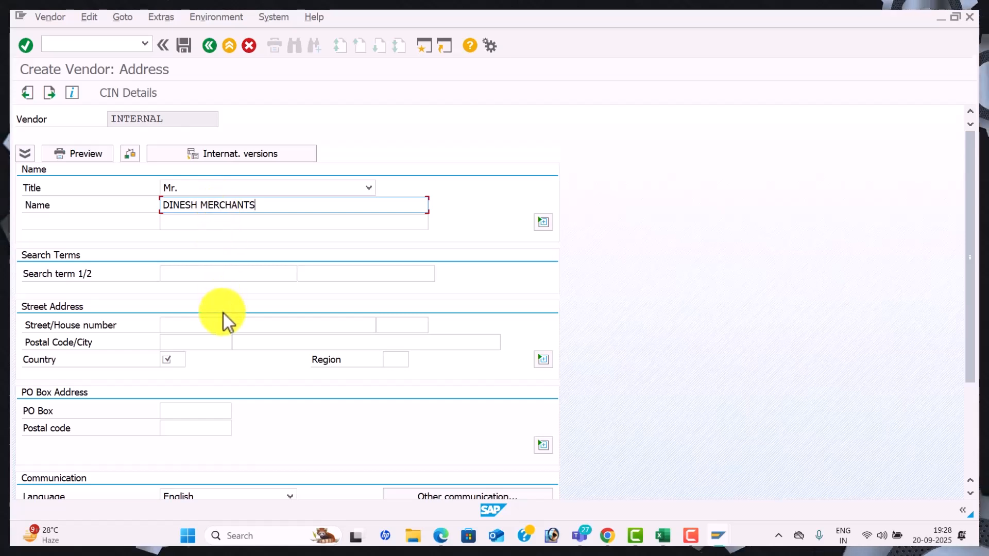
pyautogui.click(214, 327)
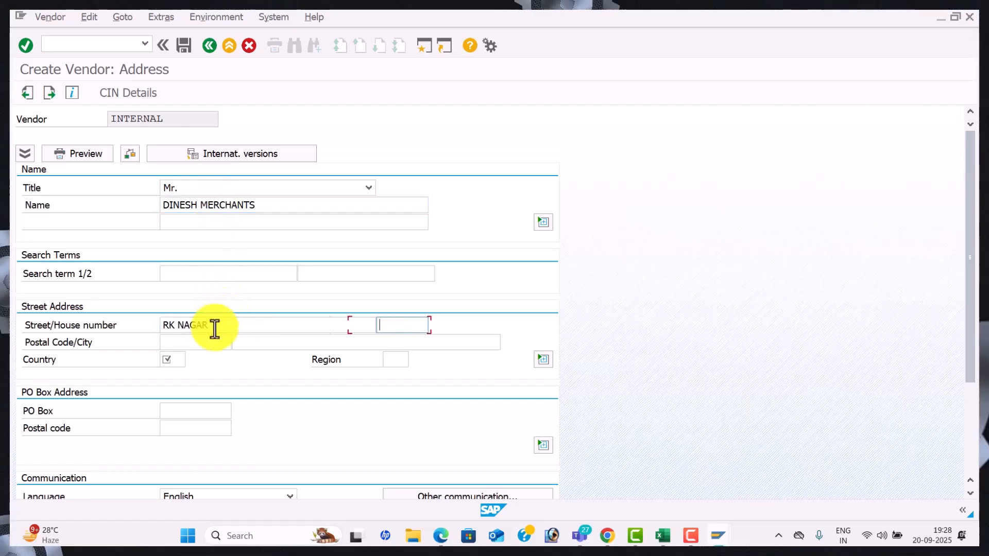
pyautogui.press('Tab')
pyautogui.press('Down')
pyautogui.press('Down')
pyautogui.press('Down')
pyautogui.press('Down')
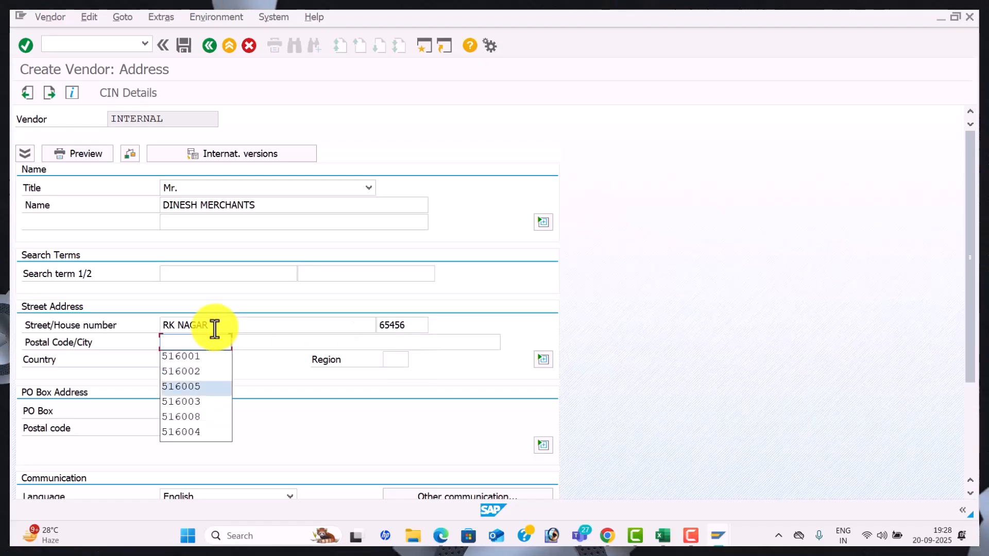
pyautogui.press('Return')
pyautogui.press('Down')
pyautogui.press('Down')
pyautogui.press('Down')
pyautogui.press('Down')
pyautogui.press('Down')
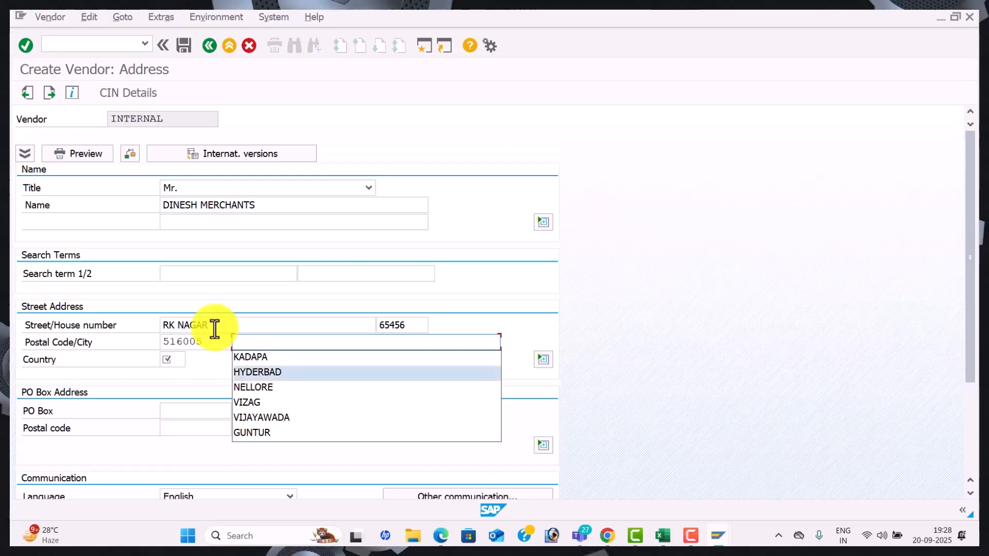
pyautogui.press('Return')
pyautogui.press('Return')
pyautogui.press('Down')
pyautogui.press('Return')
# Fill PO box 516005 and PO box postal code 516005
pyautogui.press('Down')
pyautogui.press('Down')
pyautogui.press('Down')
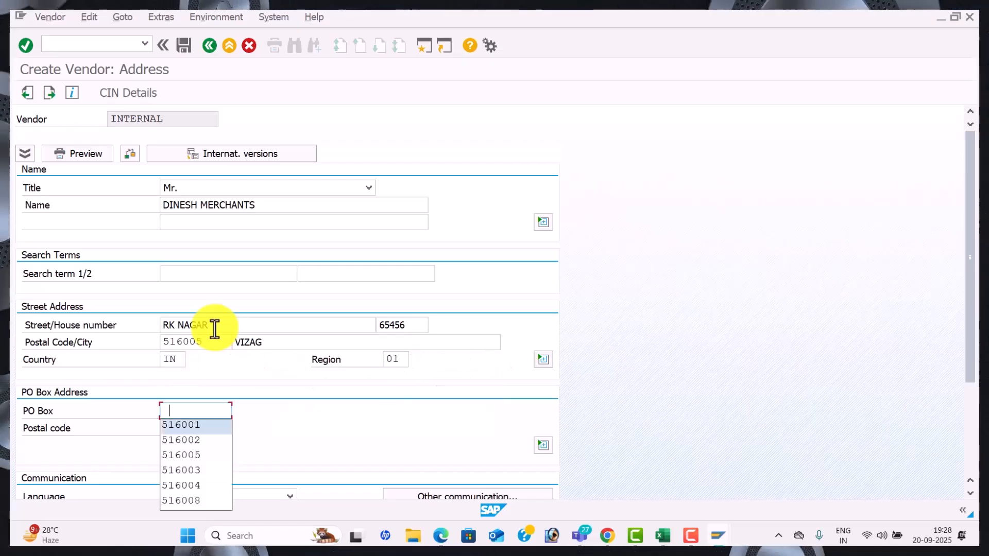
pyautogui.press('Return')
pyautogui.press('Tab')
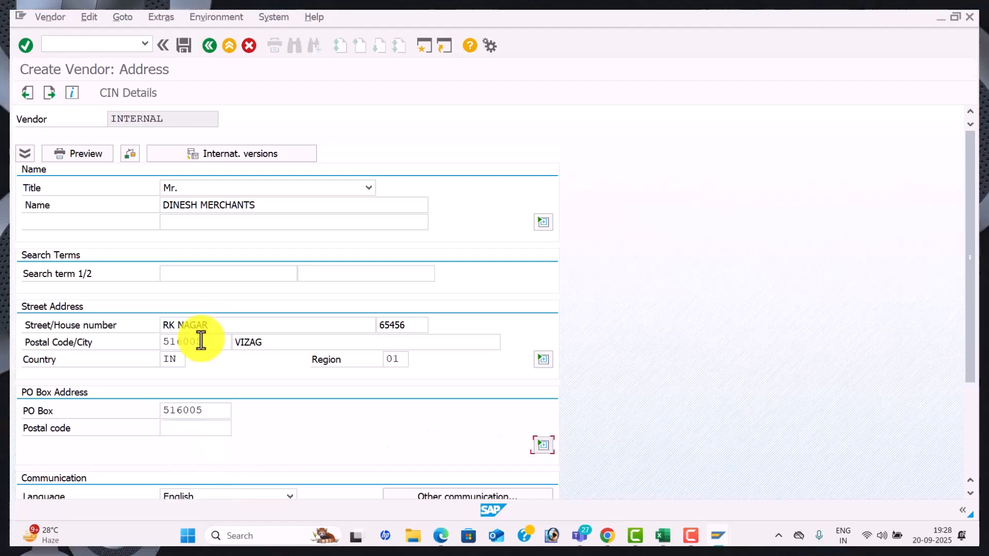
pyautogui.click(191, 428)
pyautogui.press('Down')
pyautogui.press('Down')
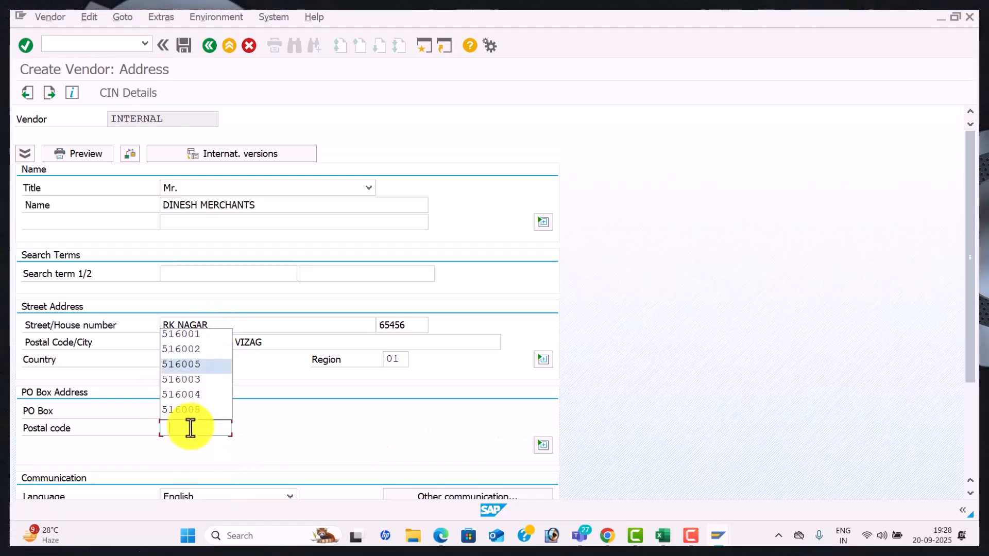
pyautogui.press('Return')
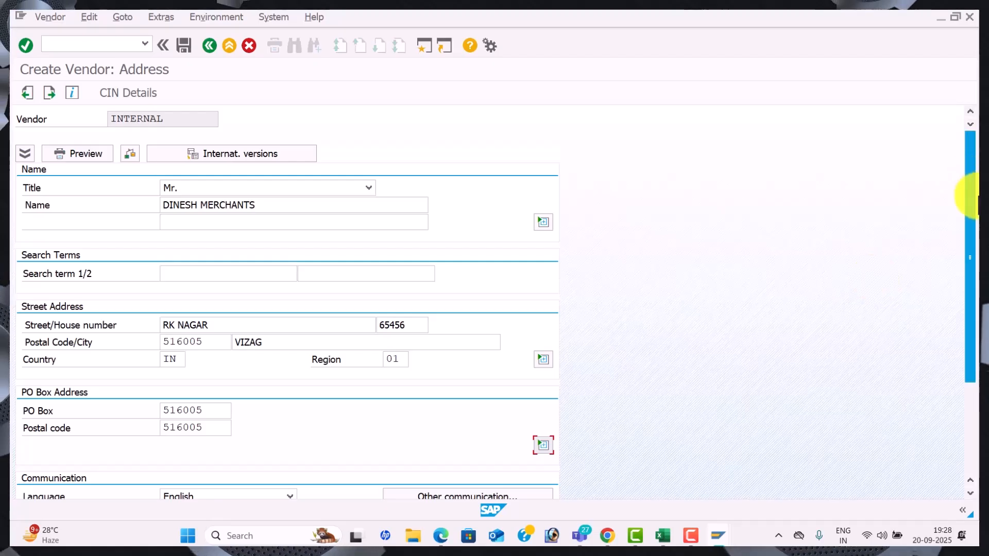
pyautogui.moveTo(971, 215); pyautogui.dragTo(959, 329)
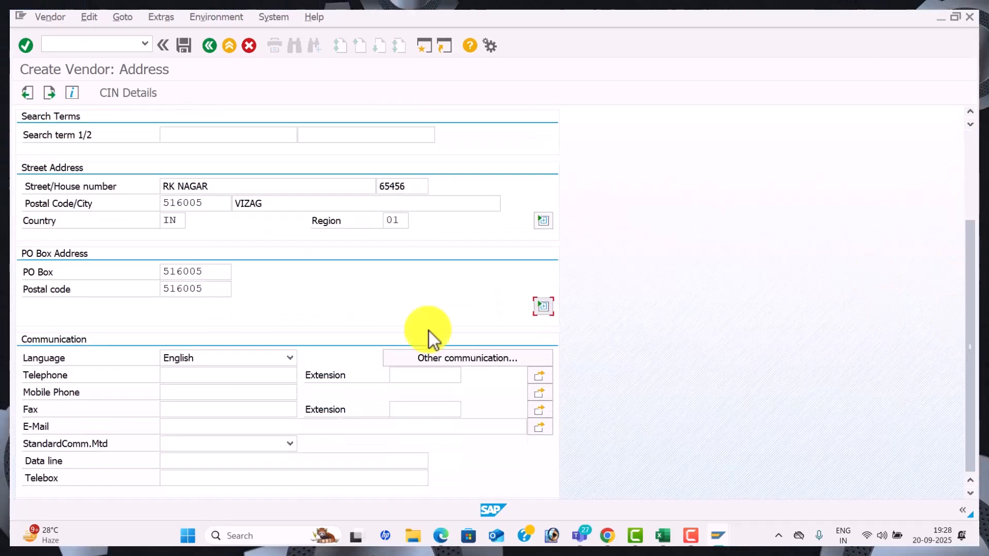
# Fill the telephone, mobile and fax numbers from earlier entries and type the vendor's e-mail address
pyautogui.click(252, 374)
pyautogui.press('Down')
pyautogui.press('Down')
pyautogui.press('Down')
pyautogui.press('Down')
pyautogui.press('Down')
pyautogui.press('Down')
pyautogui.press('Down')
pyautogui.press('Down')
pyautogui.press('Down')
pyautogui.press('Down')
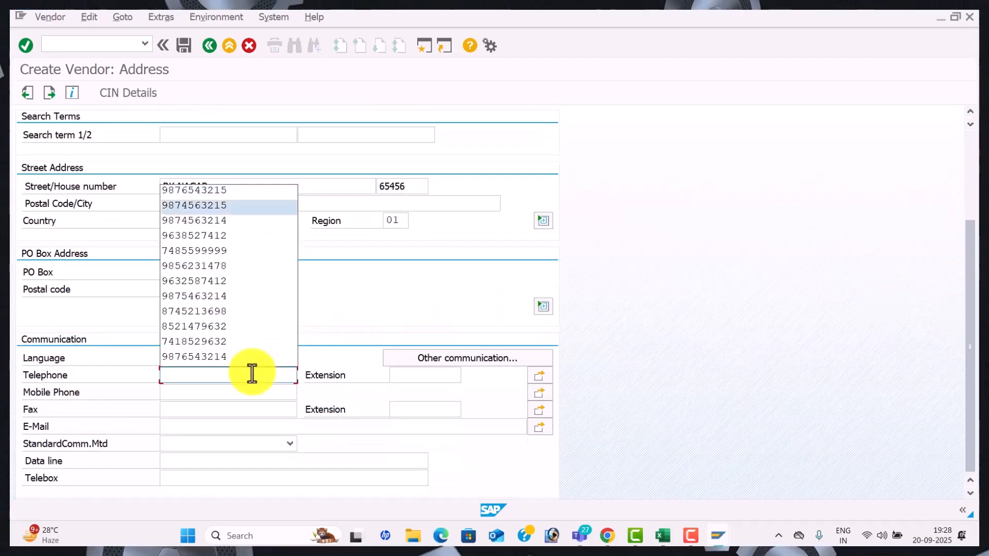
pyautogui.press('Return')
pyautogui.press('Tab')
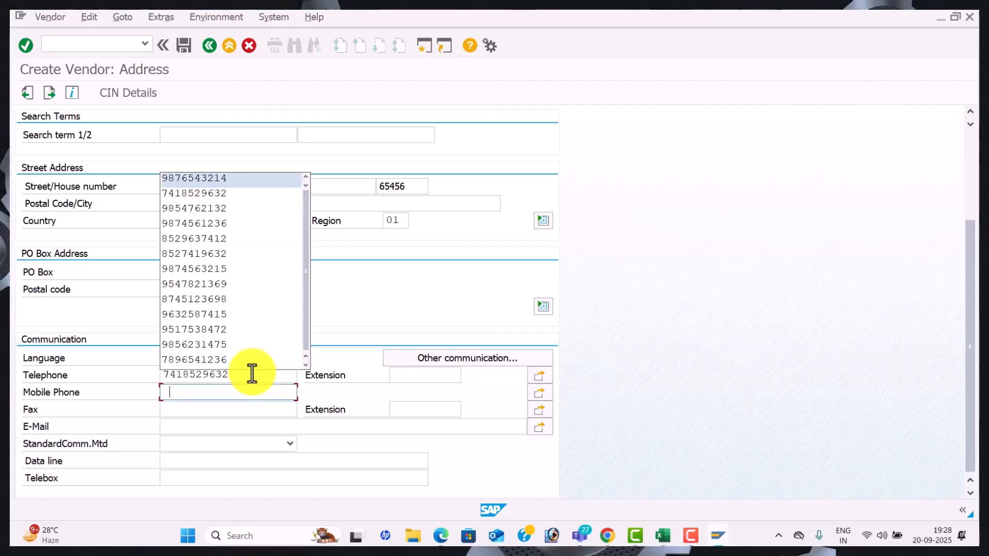
pyautogui.press('Down')
pyautogui.press('Down')
pyautogui.press('Down')
pyautogui.press('Down')
pyautogui.press('Down')
pyautogui.press('Down')
pyautogui.press('Down')
pyautogui.press('Down')
pyautogui.press('Return')
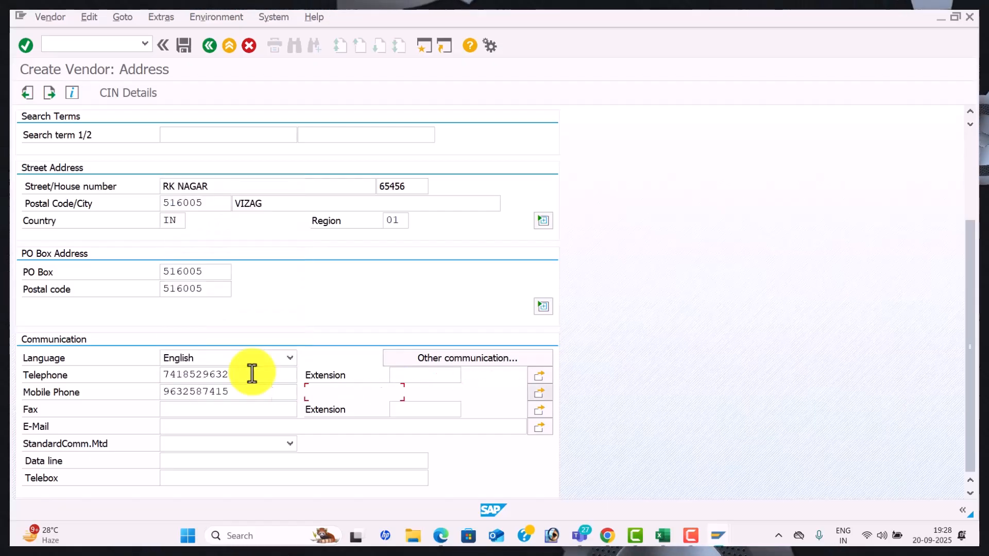
pyautogui.press('Down')
pyautogui.press('Down')
pyautogui.press('Down')
pyautogui.press('Down')
pyautogui.press('Down')
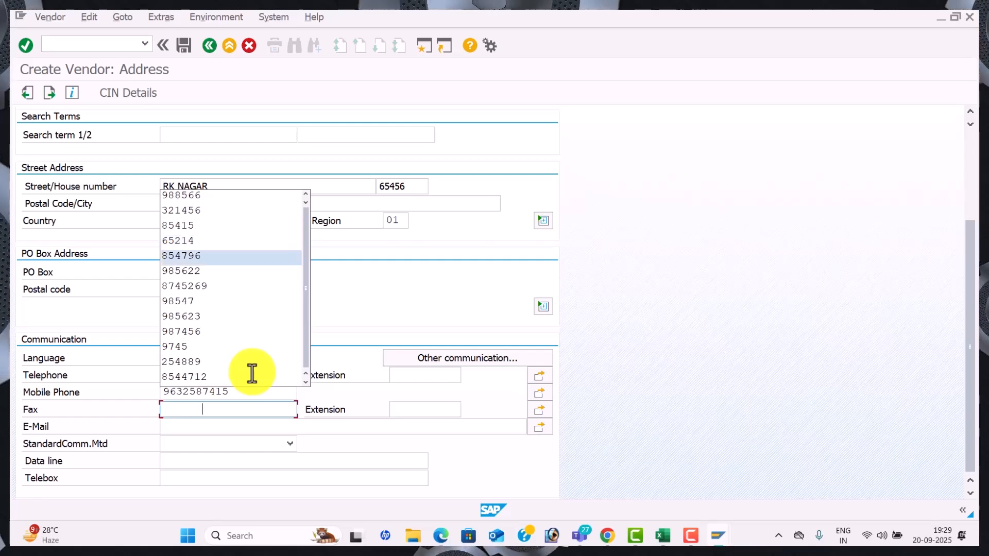
pyautogui.press('Return')
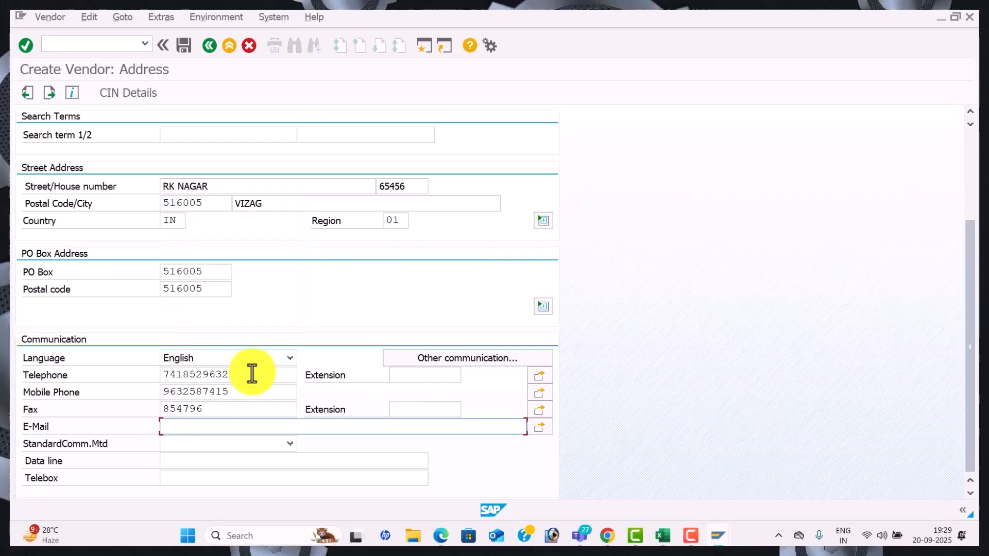
pyautogui.write('D')
pyautogui.press('BackSpace')
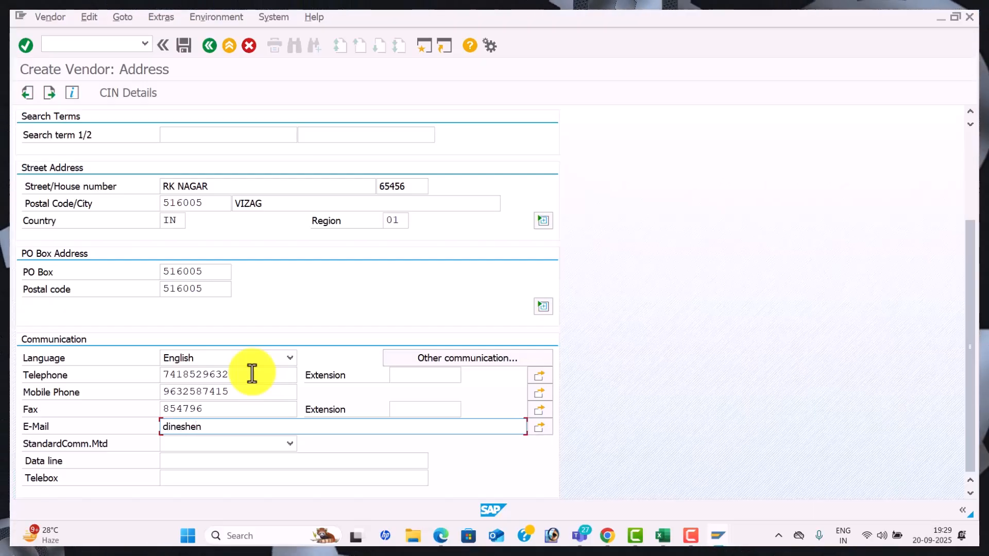
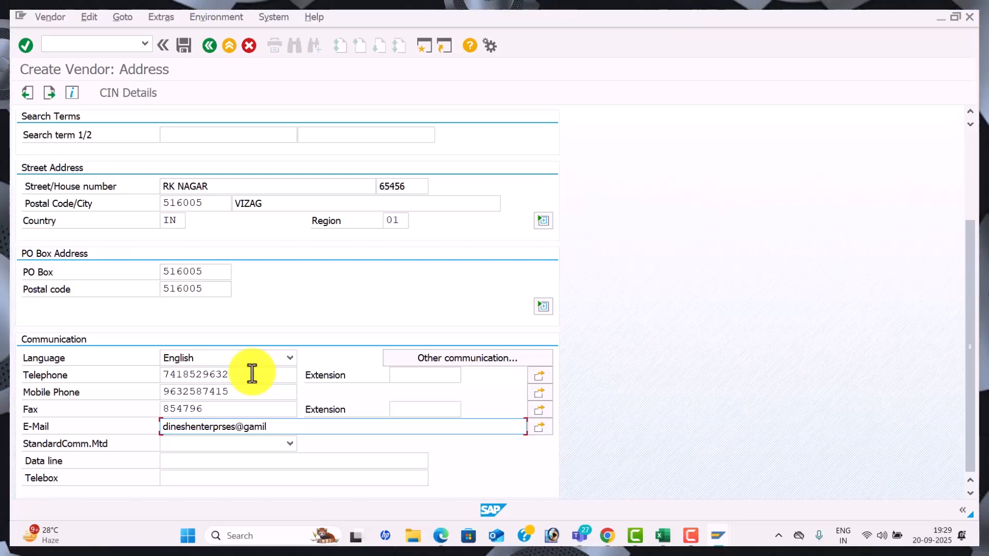
# Set reconciliation account 100201 Domestic Vendor A/c, sort key 012 and cash management group A4
pyautogui.press('Return')
pyautogui.press('Return')
pyautogui.press('Return')
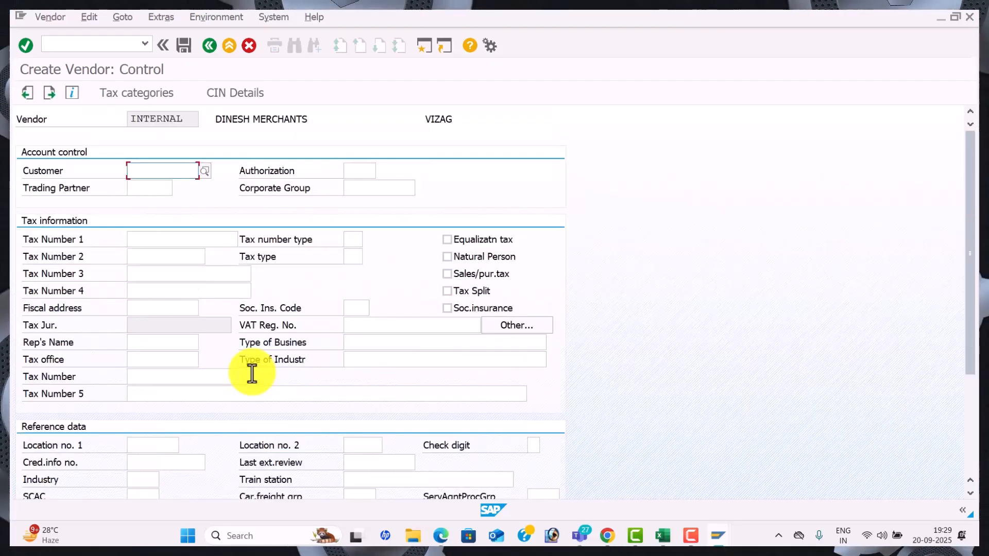
pyautogui.press('Return')
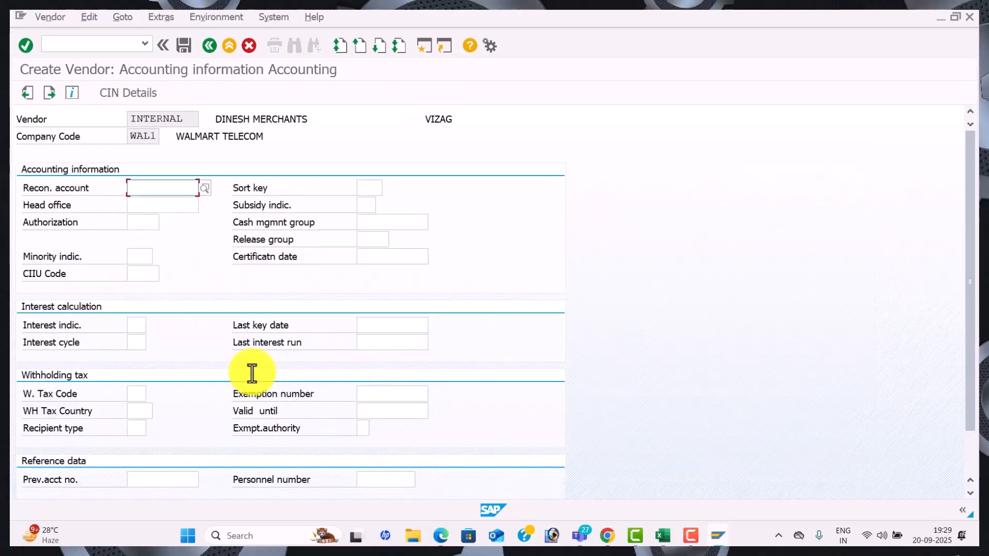
pyautogui.click(204, 189)
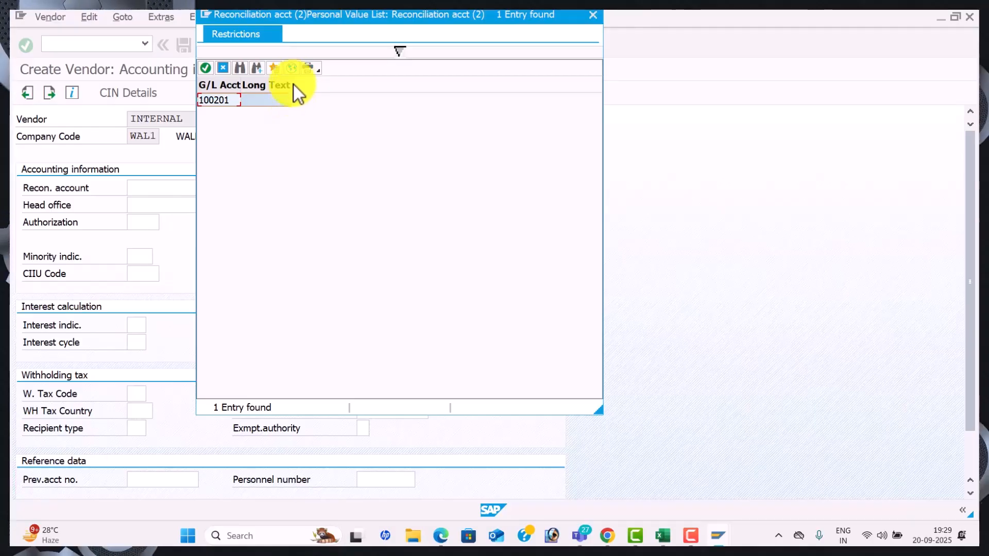
pyautogui.click(291, 68)
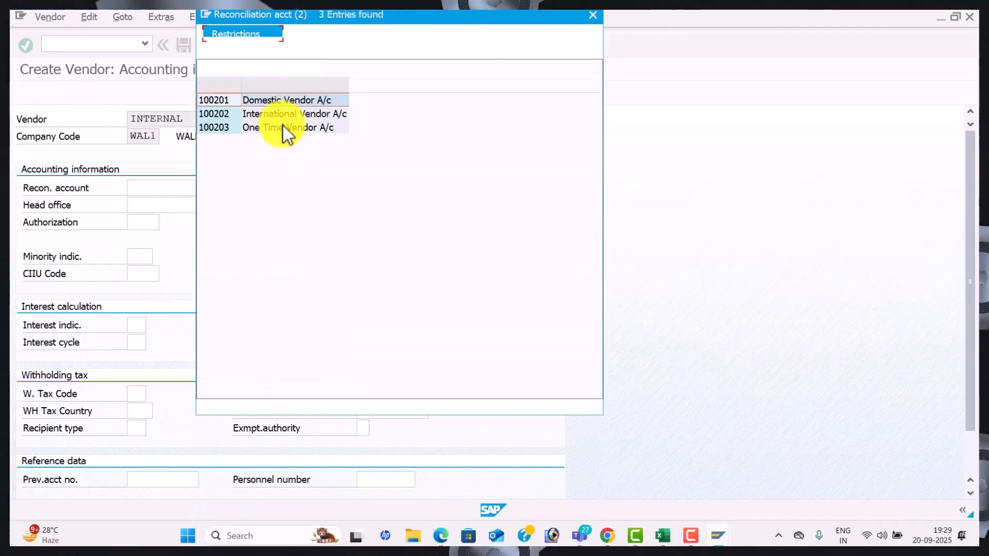
pyautogui.doubleClick(281, 101)
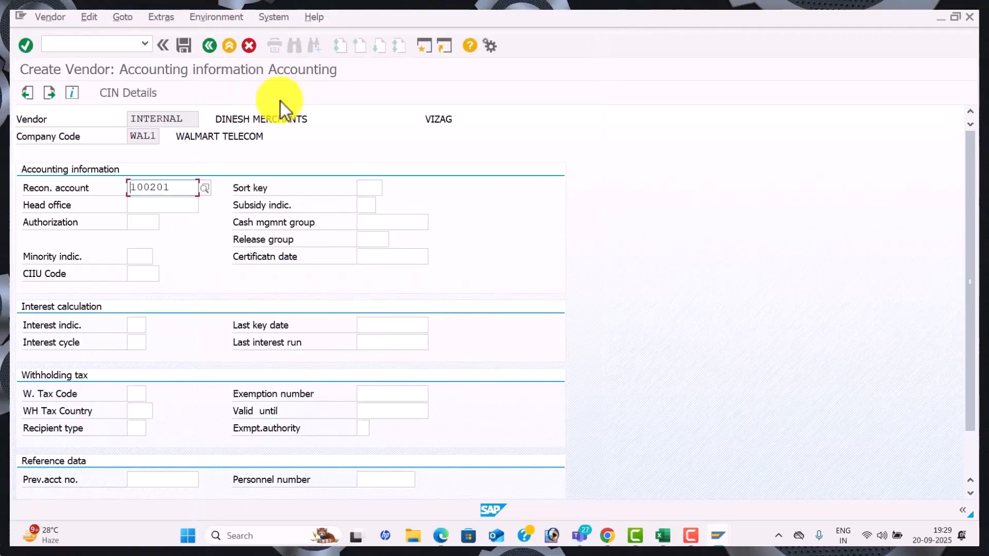
pyautogui.press('Tab')
pyautogui.press('space')
pyautogui.press('Down')
pyautogui.press('Tab')
pyautogui.press('Tab')
pyautogui.press('Tab')
pyautogui.press('Tab')
pyautogui.press('space')
pyautogui.press('Down')
pyautogui.press('Tab')
pyautogui.press('Return')
pyautogui.press('space')
pyautogui.press('Down')
pyautogui.press('Return')
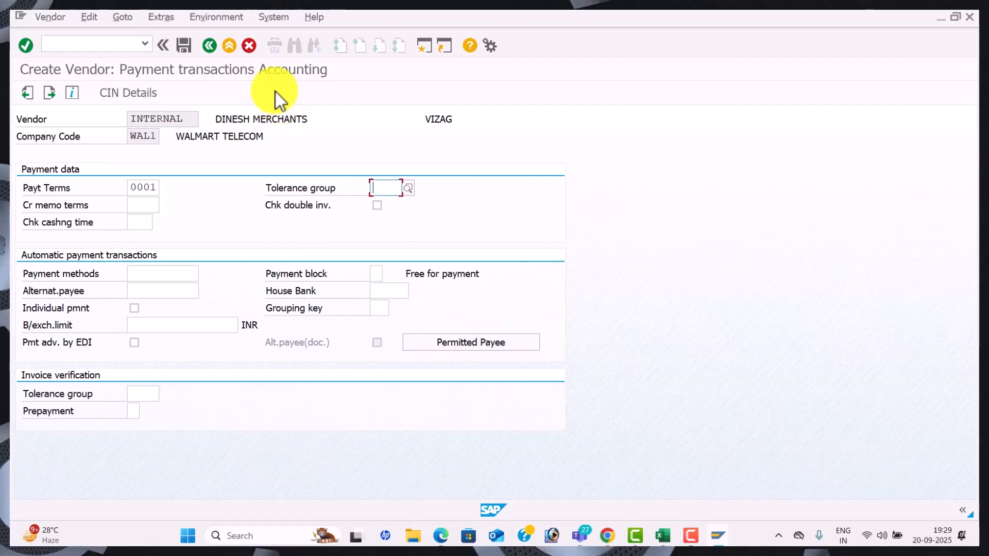
pyautogui.click(184, 46)
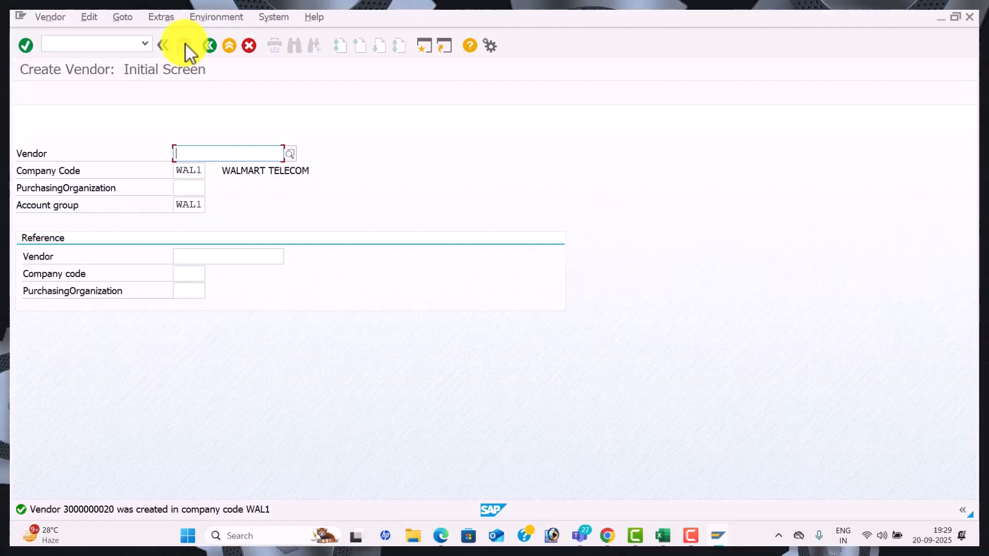
pyautogui.hotkey('alt', 'Tab')
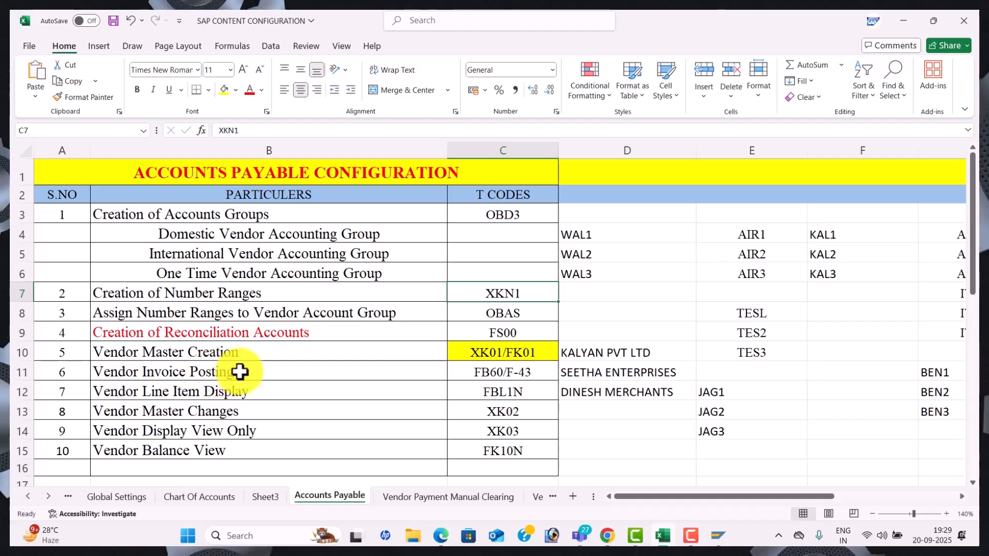
pyautogui.click(476, 370)
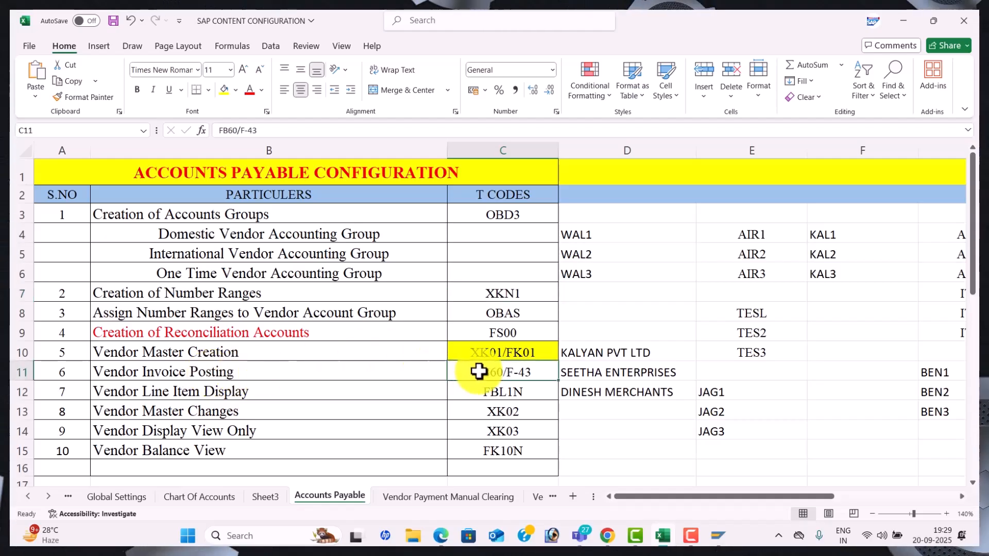
pyautogui.hotkey('alt', 'Tab')
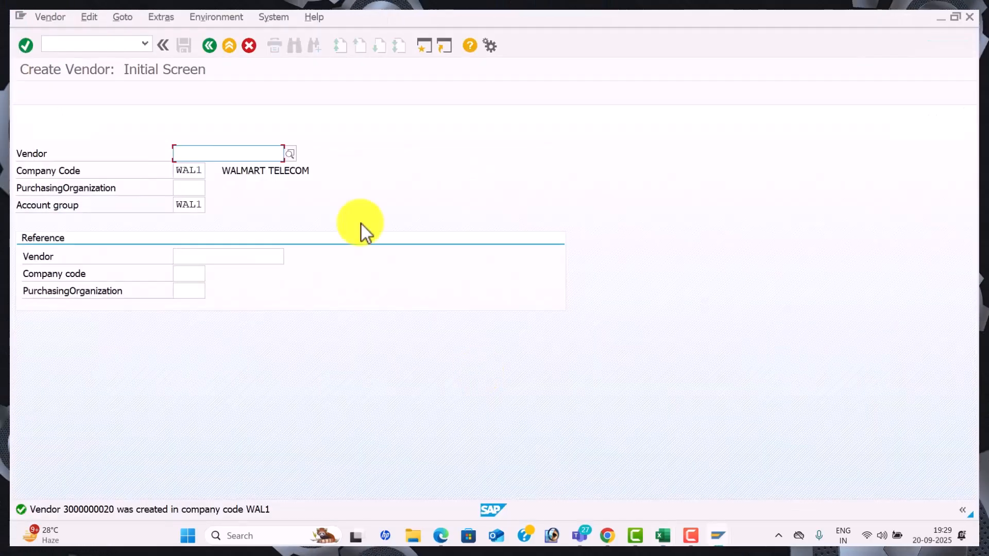
# Open Enter Vendor Invoice for JAG1 via /nf, then return to Excel's Accounts Payable sheet
pyautogui.click(92, 46)
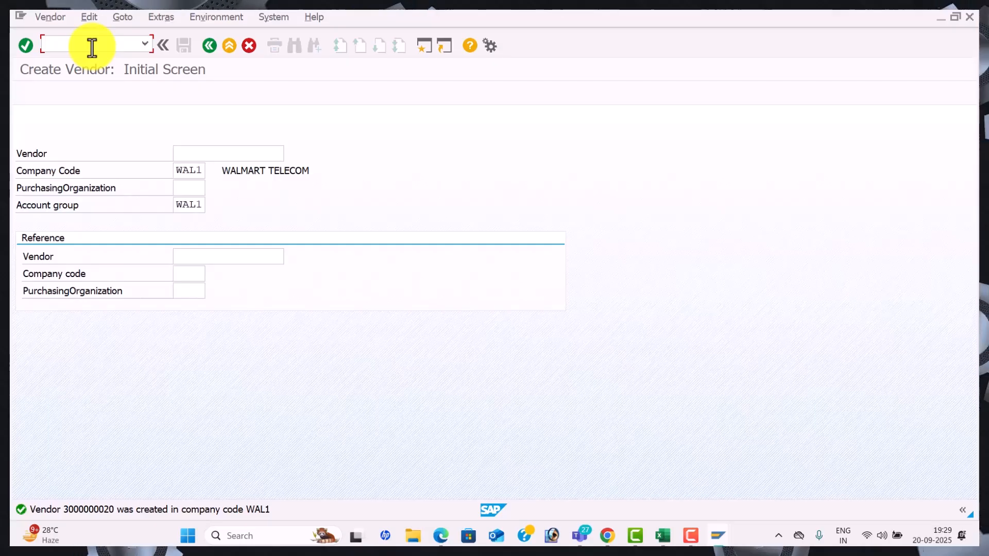
pyautogui.write('/nf')
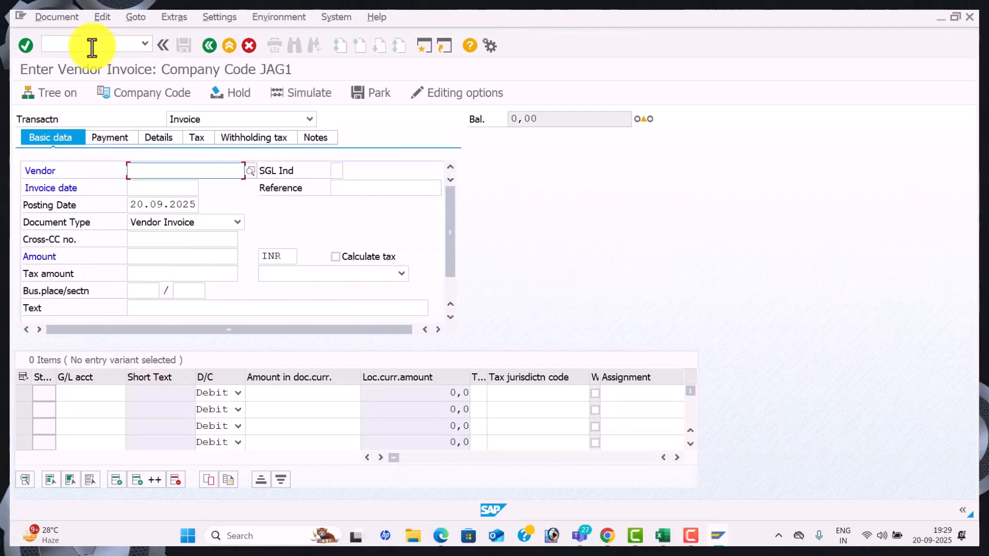
pyautogui.hotkey('alt', 'Tab')
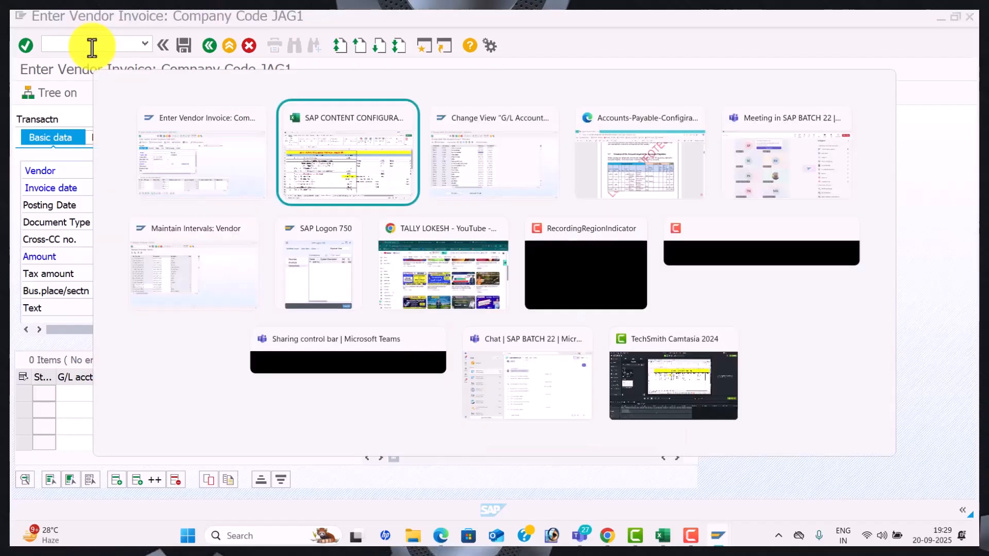
pyautogui.press('Down')
pyautogui.press('Down')
pyautogui.press('Down')
pyautogui.press('Down')
pyautogui.press('Down')
pyautogui.press('Down')
pyautogui.press('Down')
pyautogui.press('Down')
pyautogui.press('Down')
pyautogui.press('Down')
pyautogui.press('Down')
pyautogui.press('Down')
pyautogui.press('Down')
pyautogui.press('Down')
pyautogui.press('Down')
pyautogui.press('Down')
pyautogui.press('Down')
pyautogui.press('Down')
pyautogui.press('Down')
pyautogui.press('Down')
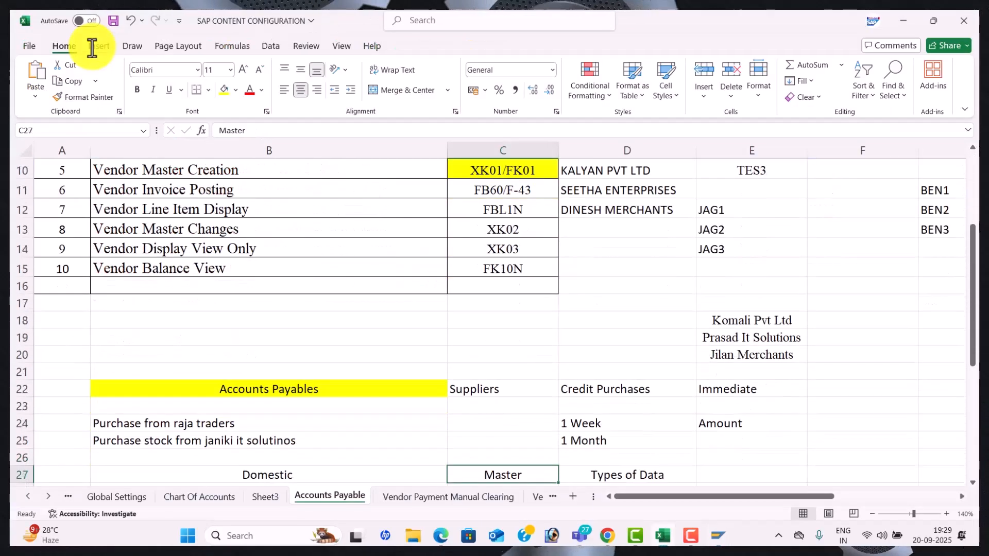
# Start journal entry 1 in C44: Purchase to Kalyan pvt ltd, with a 50000 debit
pyautogui.press('Down')
pyautogui.press('Down')
pyautogui.press('Down')
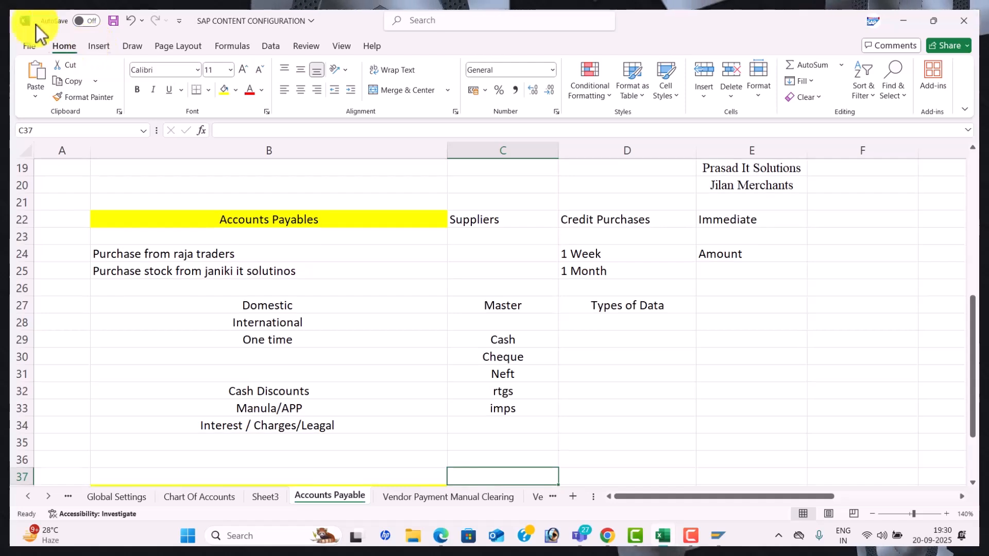
pyautogui.press('Down')
pyautogui.press('Down')
pyautogui.press('Down')
pyautogui.press('Down')
pyautogui.press('Down')
pyautogui.press('Down')
pyautogui.press('Down')
pyautogui.press('Down')
pyautogui.press('Down')
pyautogui.press('Down')
pyautogui.press('Down')
pyautogui.press('Down')
pyautogui.press('Down')
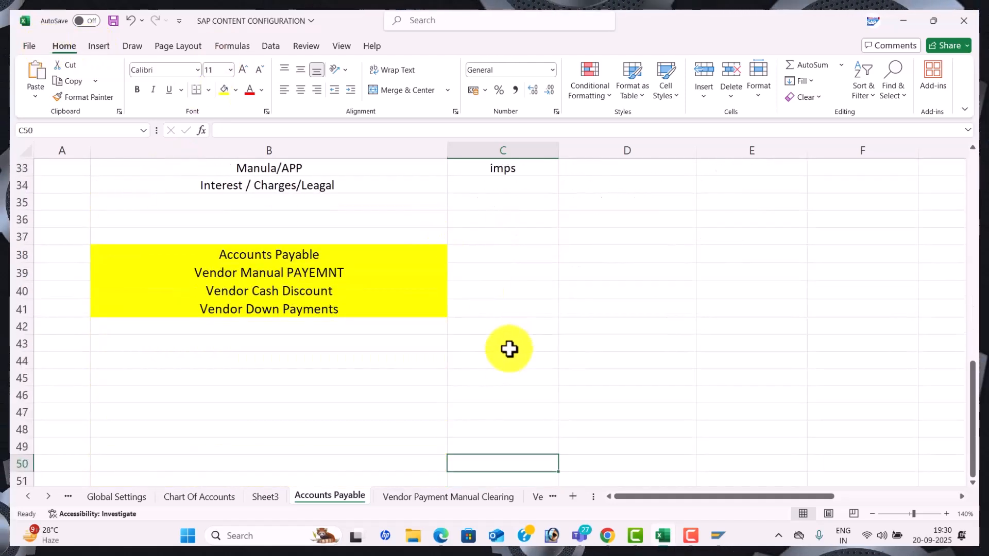
pyautogui.click(483, 367)
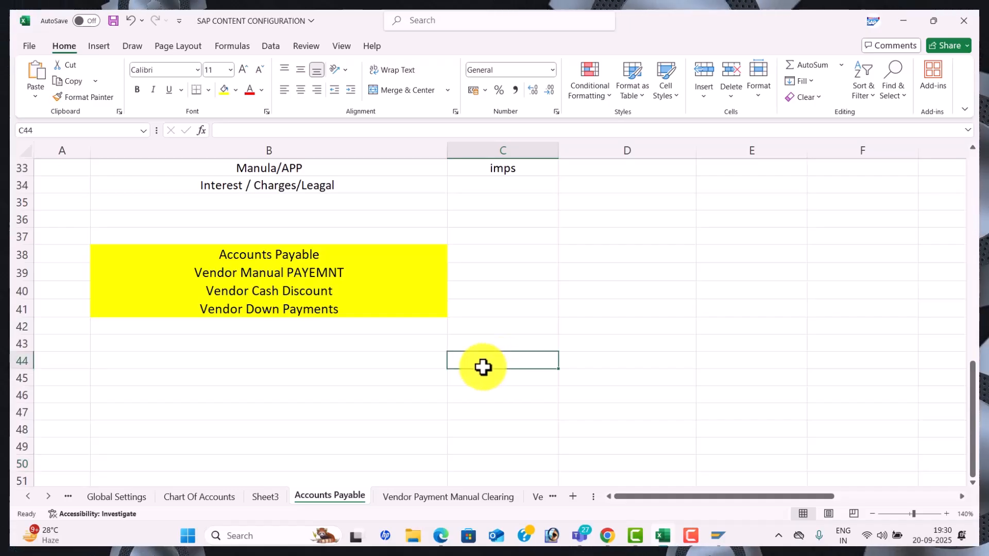
pyautogui.write('Purchase to')
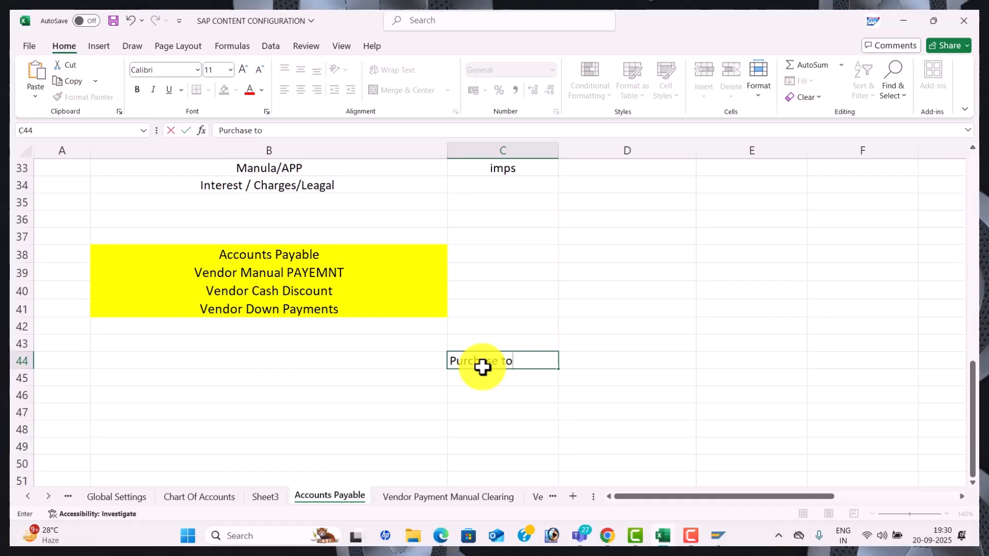
pyautogui.press('Return')
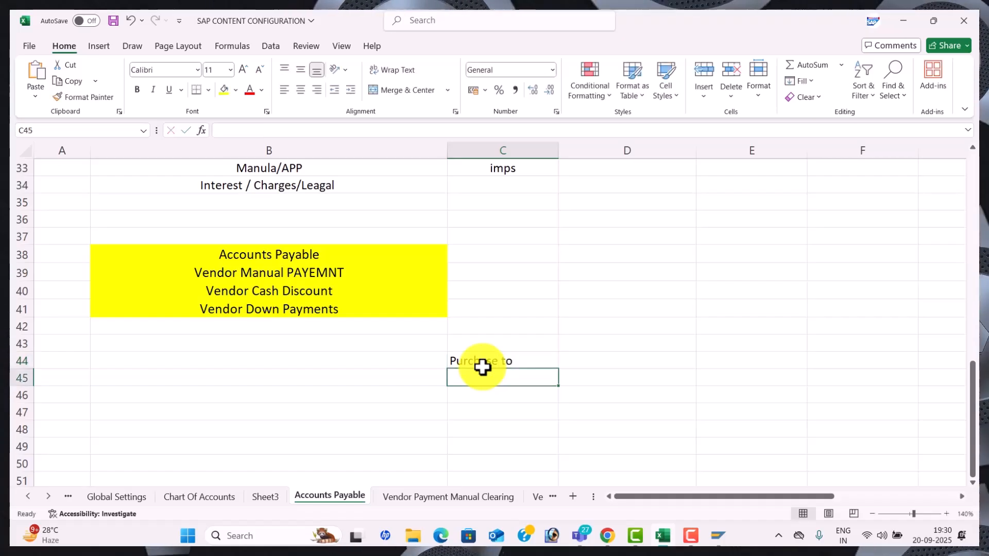
pyautogui.write('Kalyan pvt ltd')
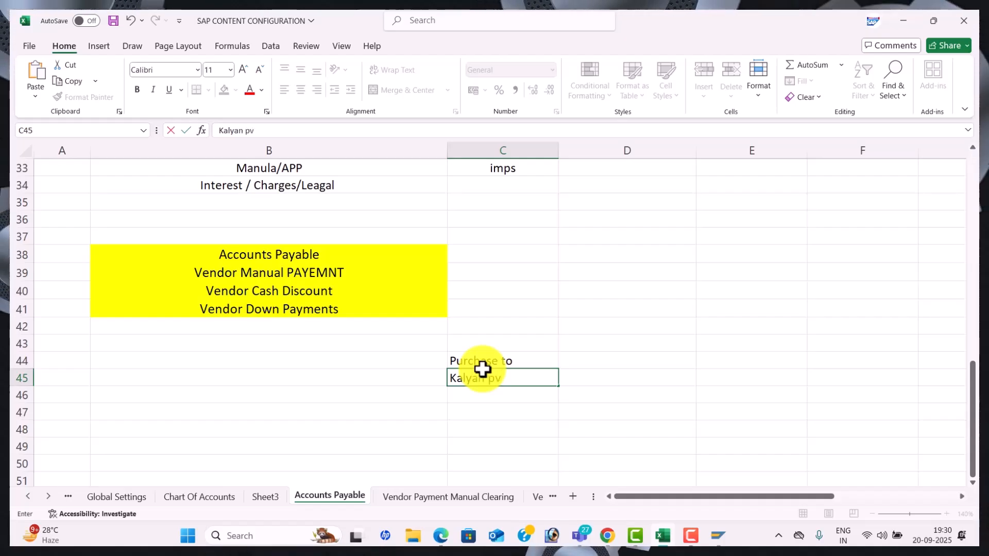
pyautogui.click(610, 376)
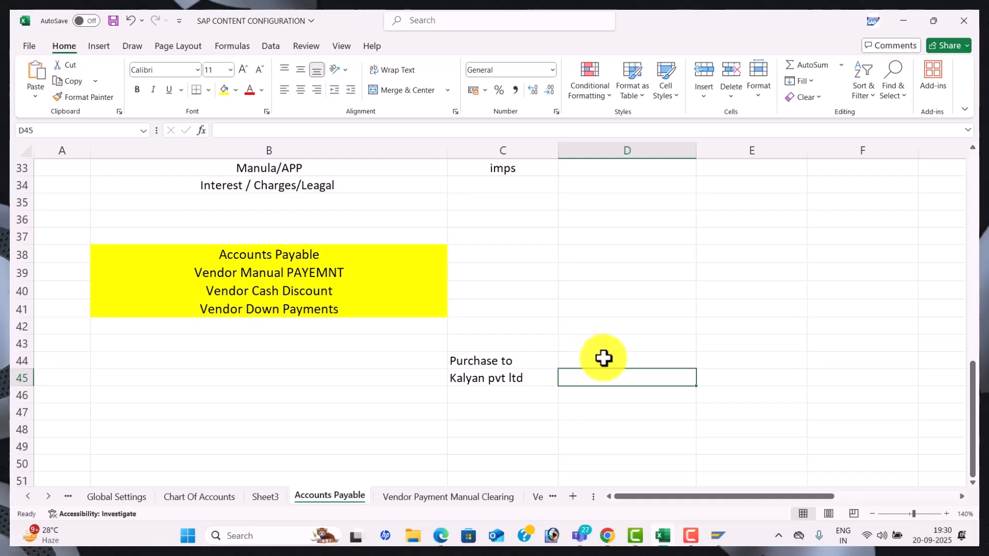
pyautogui.write('50000')
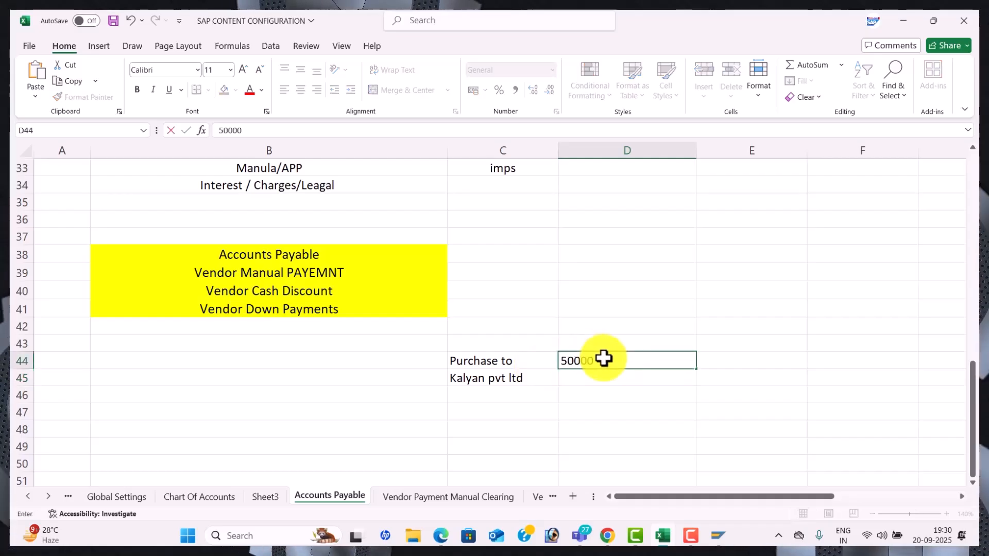
pyautogui.press('Return')
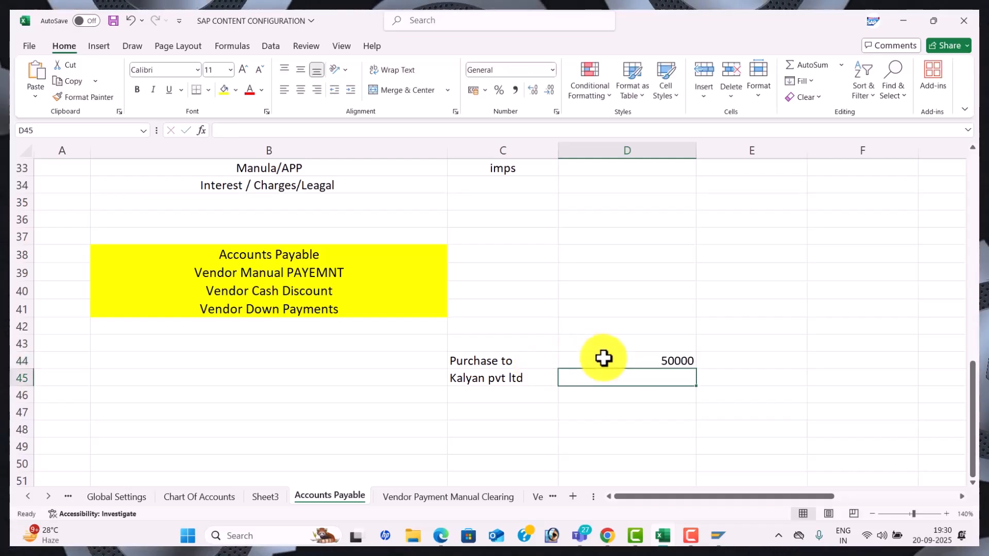
# Correct the text to 'Purchase a/c' and enter the 50000 credit in E45
pyautogui.click(490, 378)
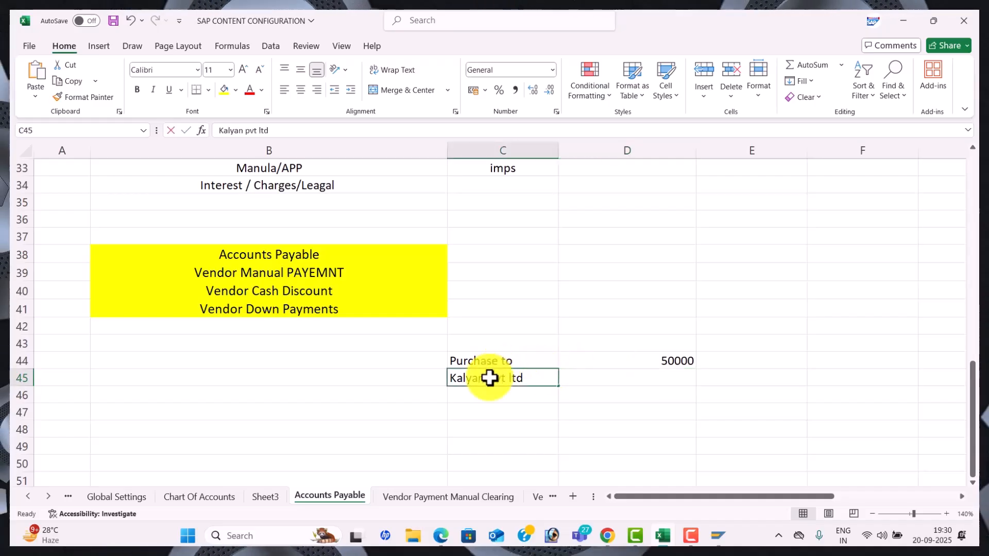
pyautogui.moveTo(621, 381); pyautogui.dragTo(536, 376)
pyautogui.click(536, 376)
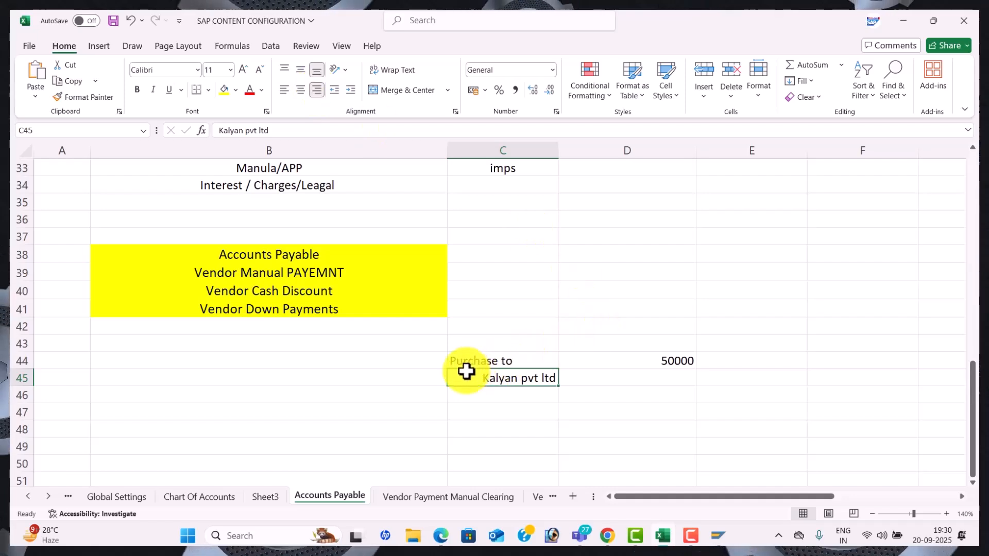
pyautogui.doubleClick(524, 359)
pyautogui.press('BackSpace')
pyautogui.press('BackSpace')
pyautogui.write('a')
pyautogui.press('BackSpace')
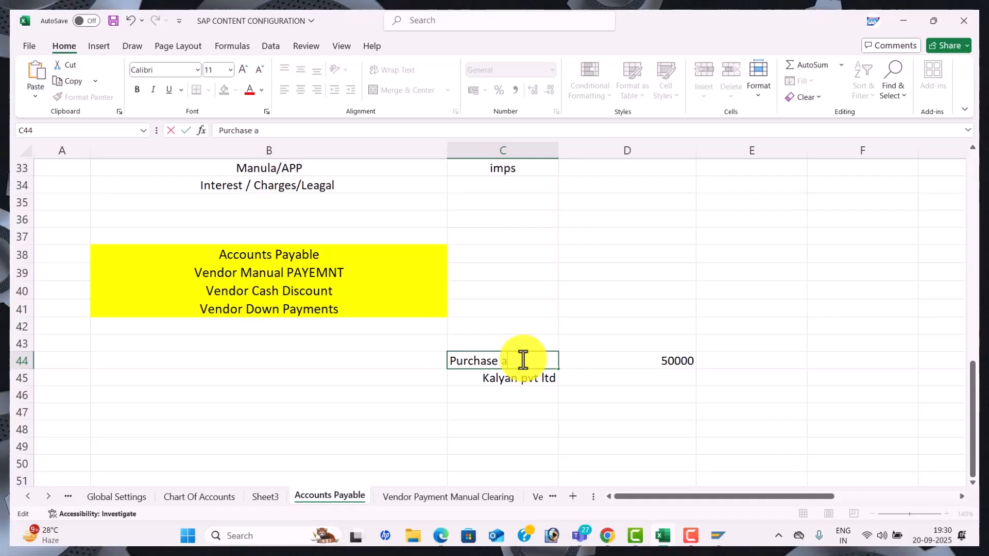
pyautogui.write('a/c')
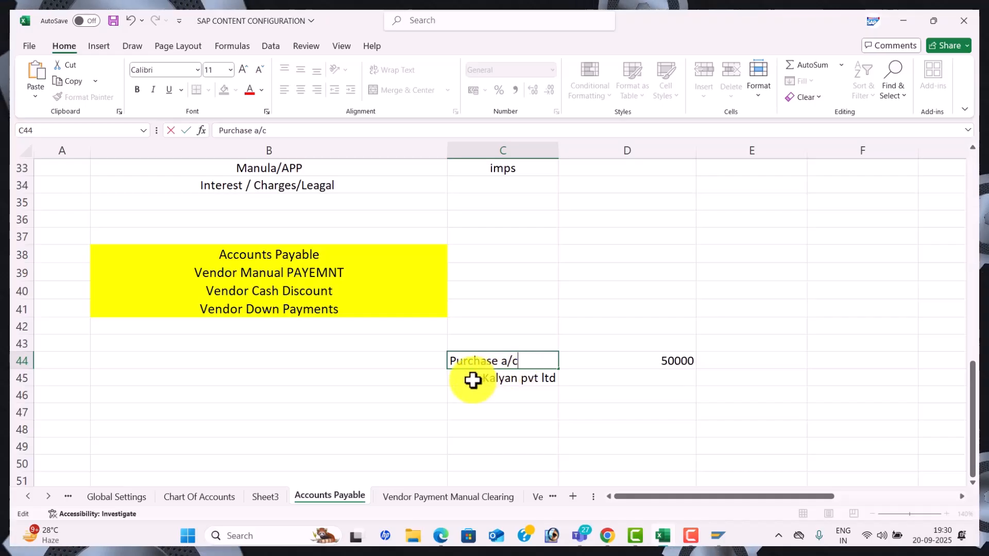
pyautogui.doubleClick(473, 381)
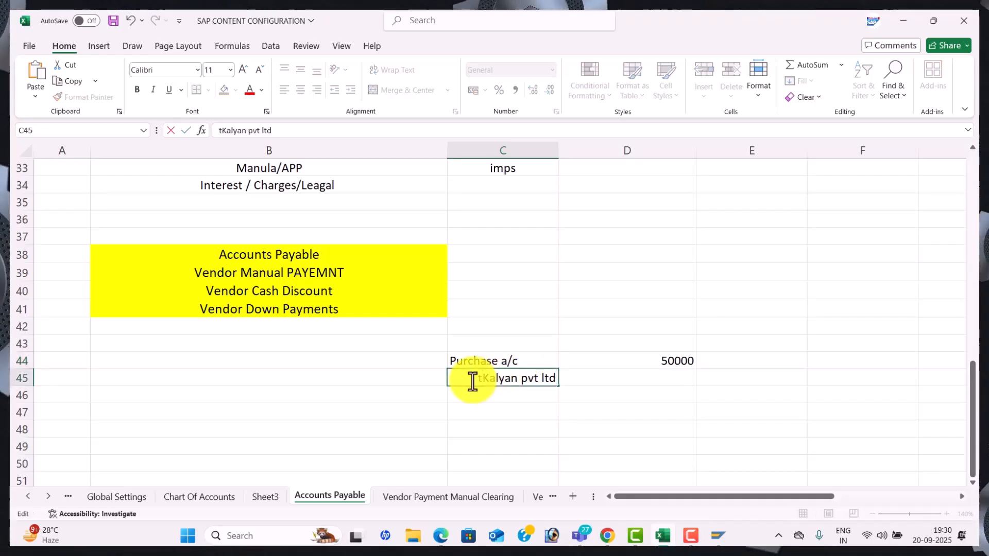
pyautogui.click(713, 377)
pyautogui.write('50000')
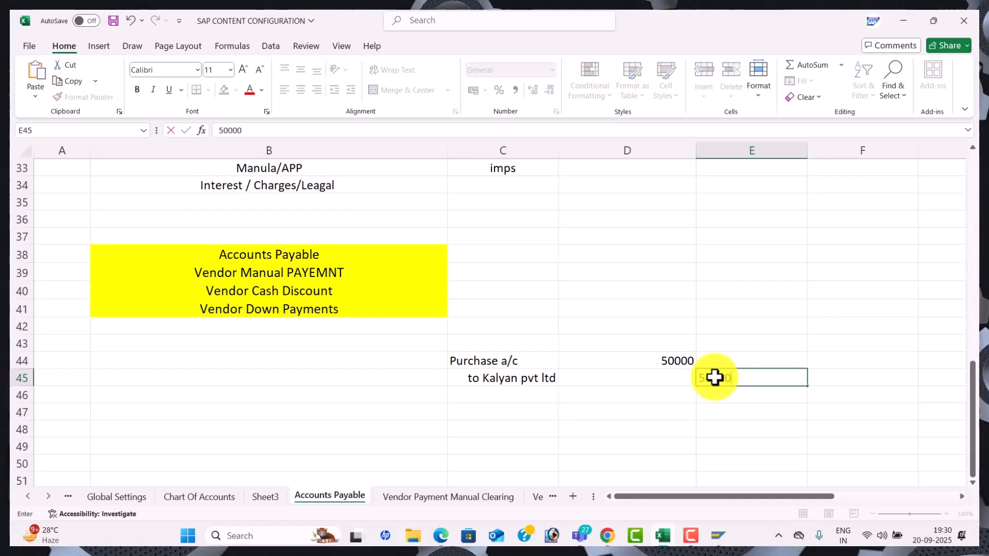
pyautogui.press('Return')
# Number the journal entries 1 in B44 and 2 in B48
pyautogui.click(418, 362)
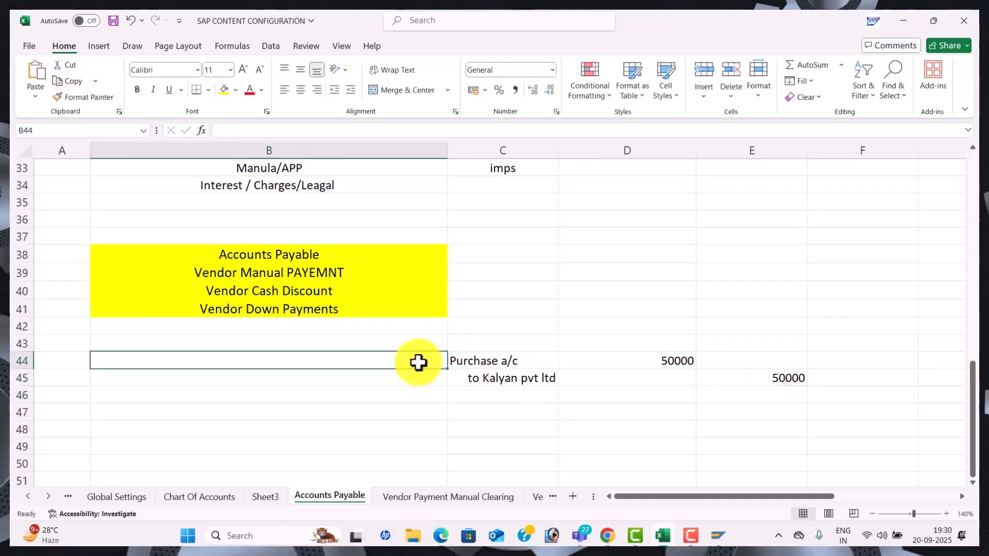
pyautogui.write('1')
pyautogui.press('Return')
pyautogui.press('Return')
pyautogui.press('Down')
pyautogui.press('Down')
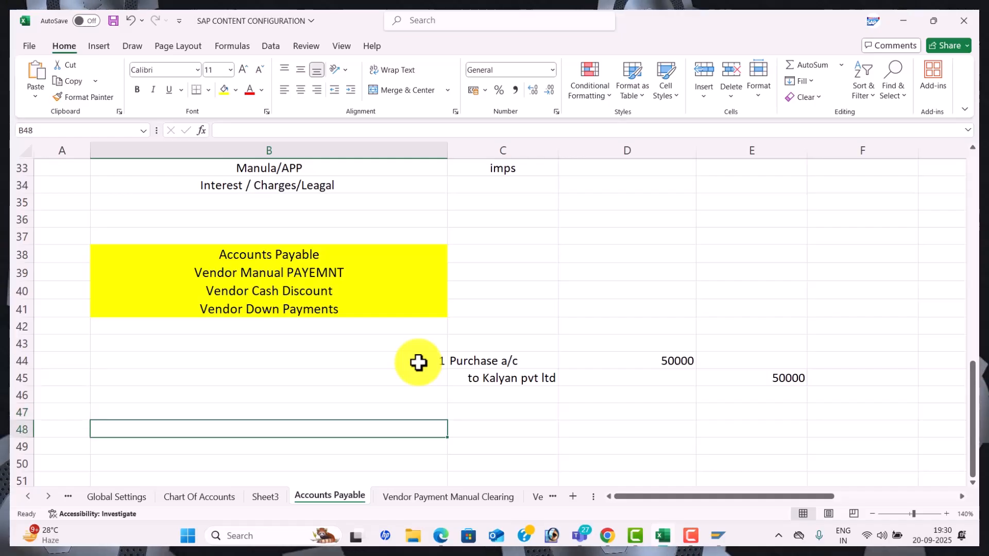
pyautogui.write('2')
pyautogui.press('Tab')
# Enter the entry 2 accounts: Raw mateial A/c in C48 and 'to Seetha Enterprises' in C49
pyautogui.write('R')
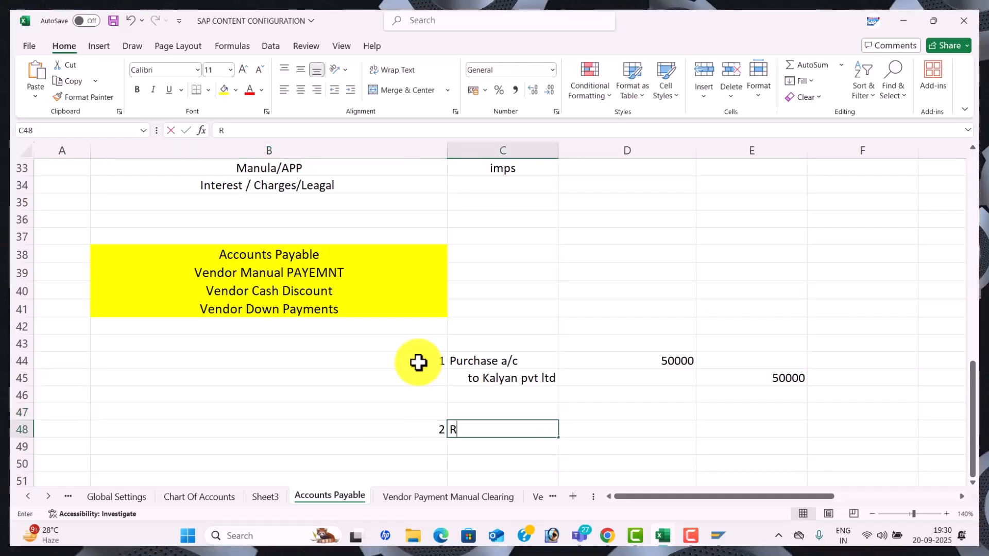
pyautogui.write('aw mateial')
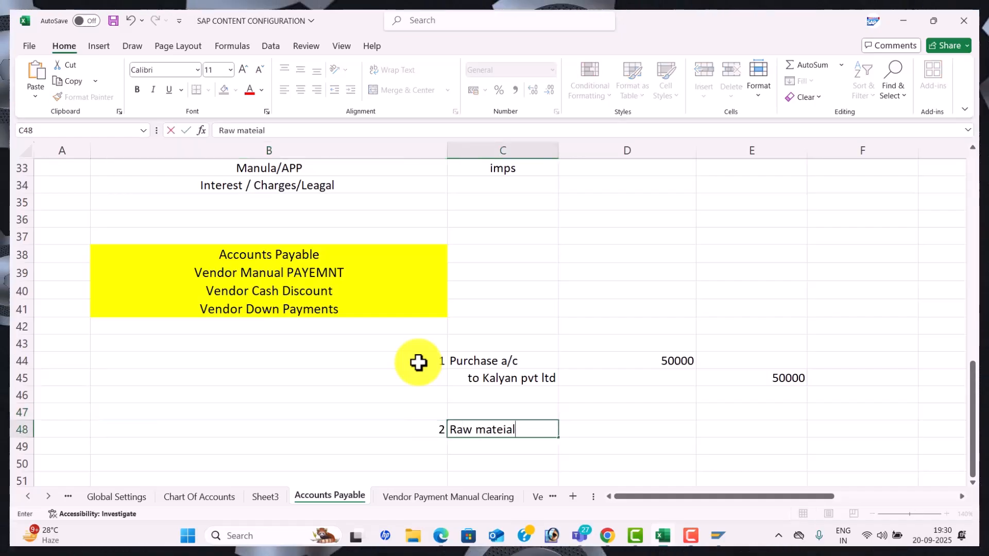
pyautogui.write(' A/c')
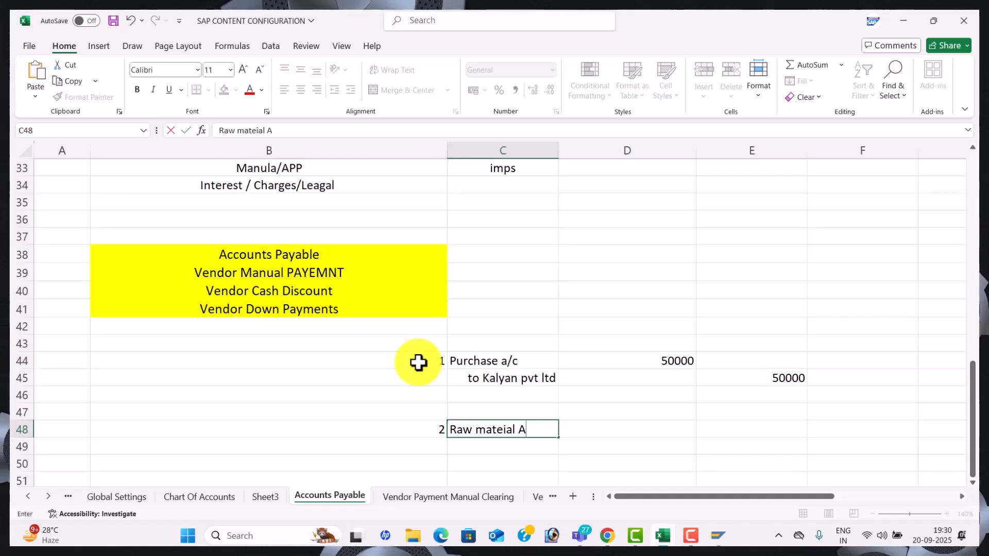
pyautogui.click(534, 449)
pyautogui.write('TO')
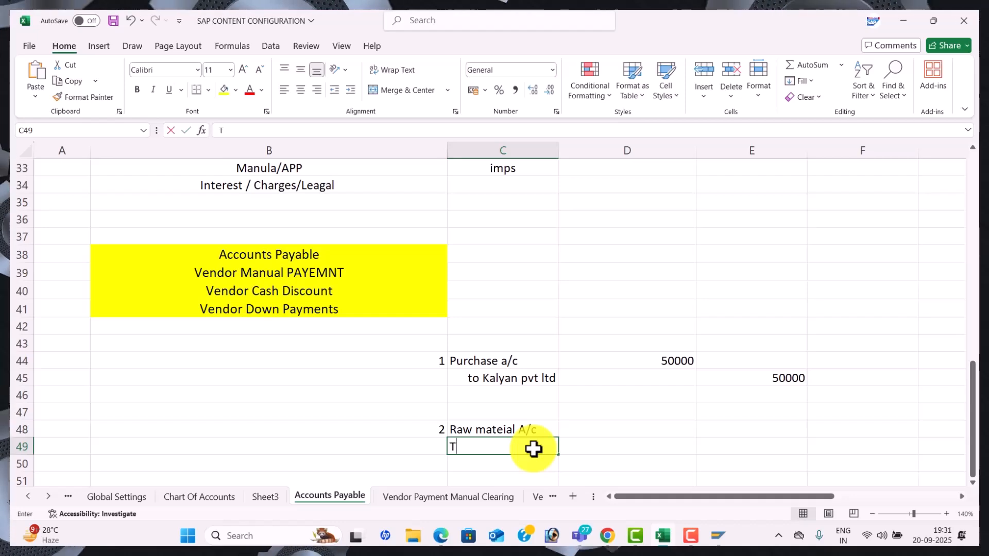
pyautogui.press('BackSpace')
pyautogui.press('BackSpace')
pyautogui.write('t')
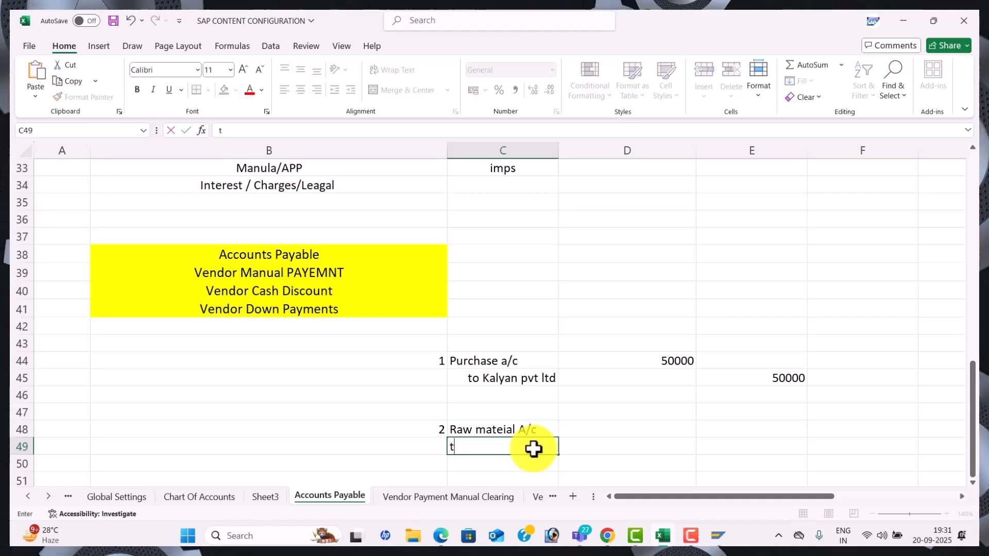
pyautogui.write('o, ')
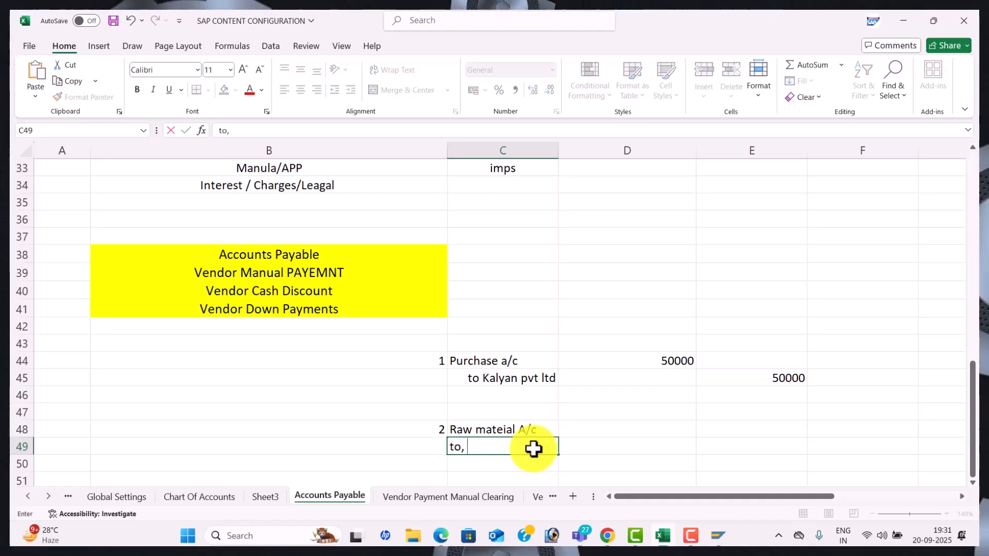
pyautogui.write('seetha et')
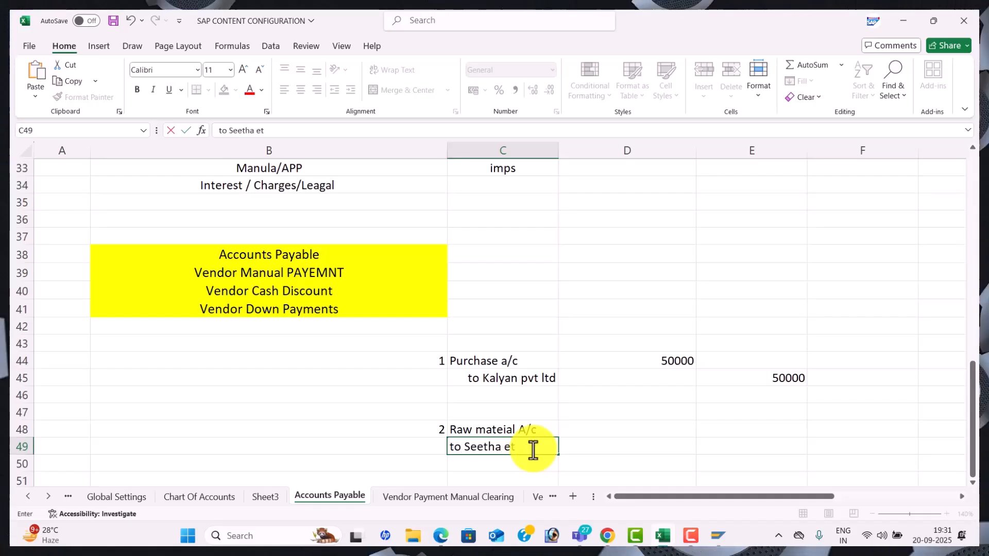
pyautogui.press('BackSpace')
pyautogui.write('Enterprises')
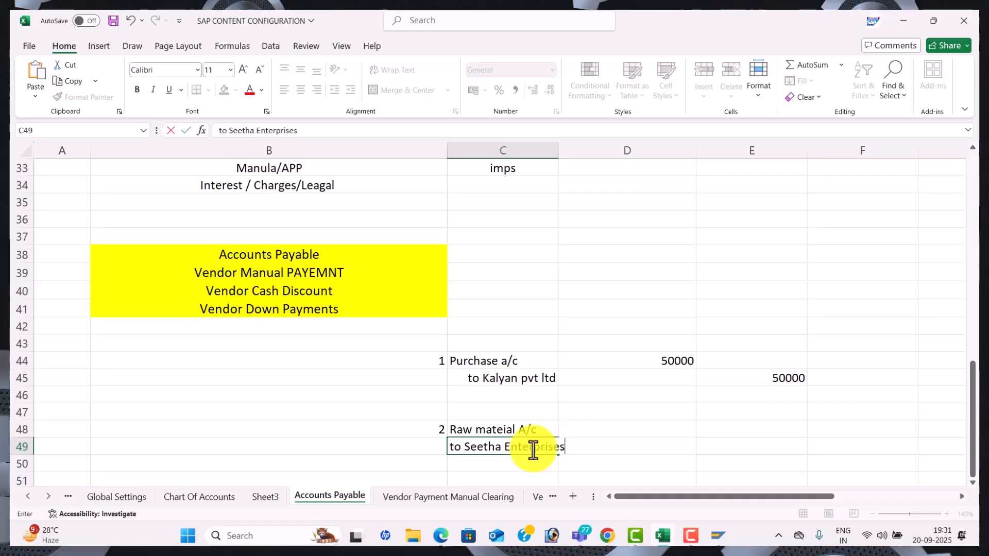
pyautogui.press('Tab')
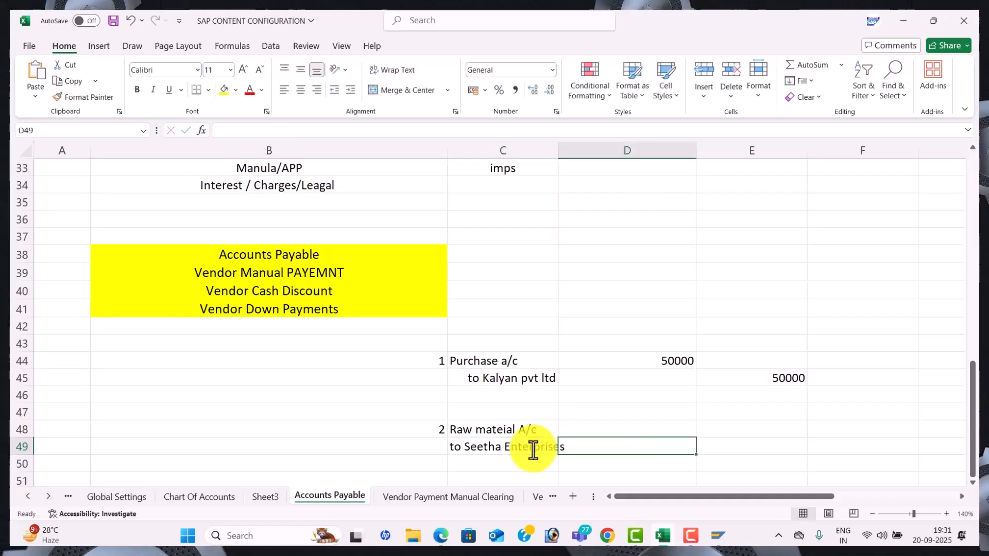
pyautogui.write('120000')
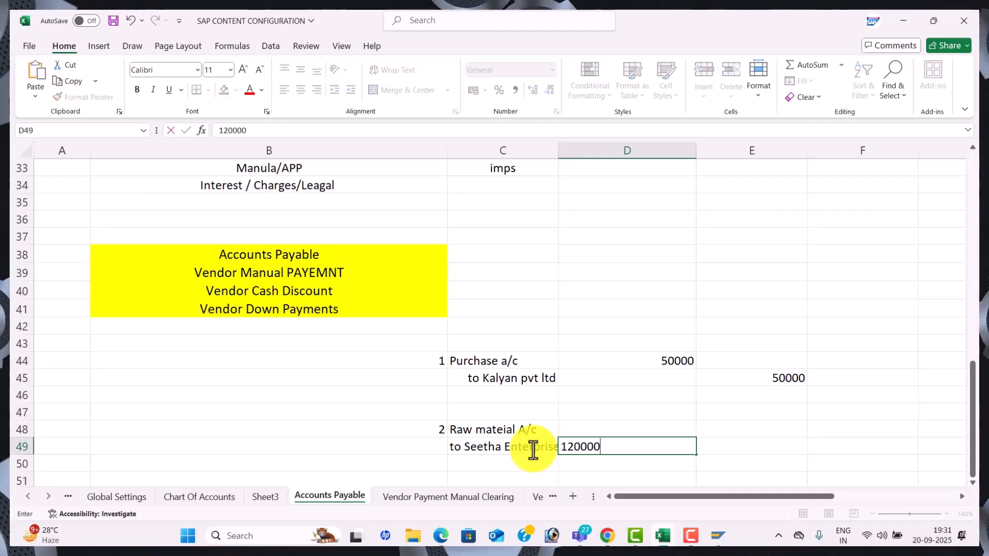
pyautogui.press('Tab')
# Put 120000 as the debit in D48 and the credit in E49, leaving D49 empty
pyautogui.click(652, 427)
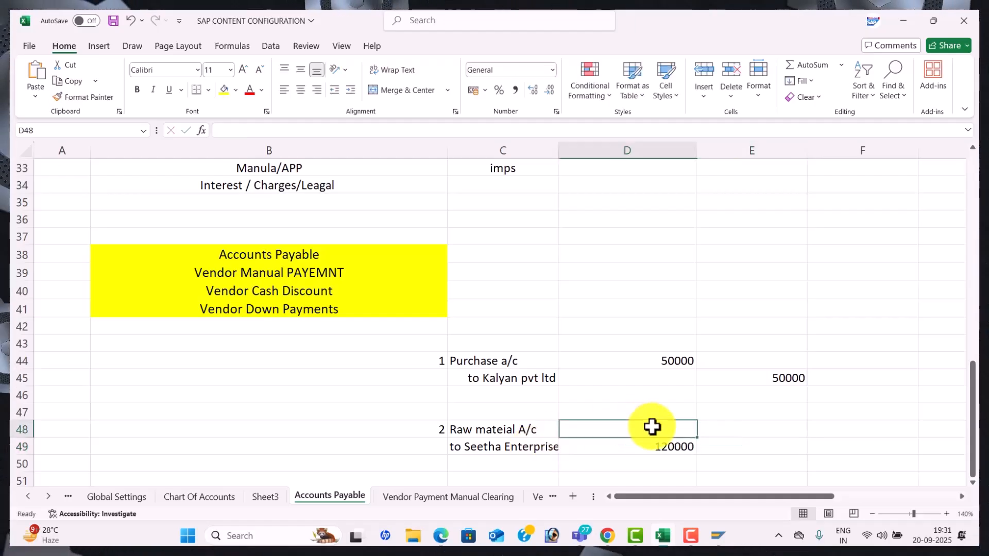
pyautogui.write('120000')
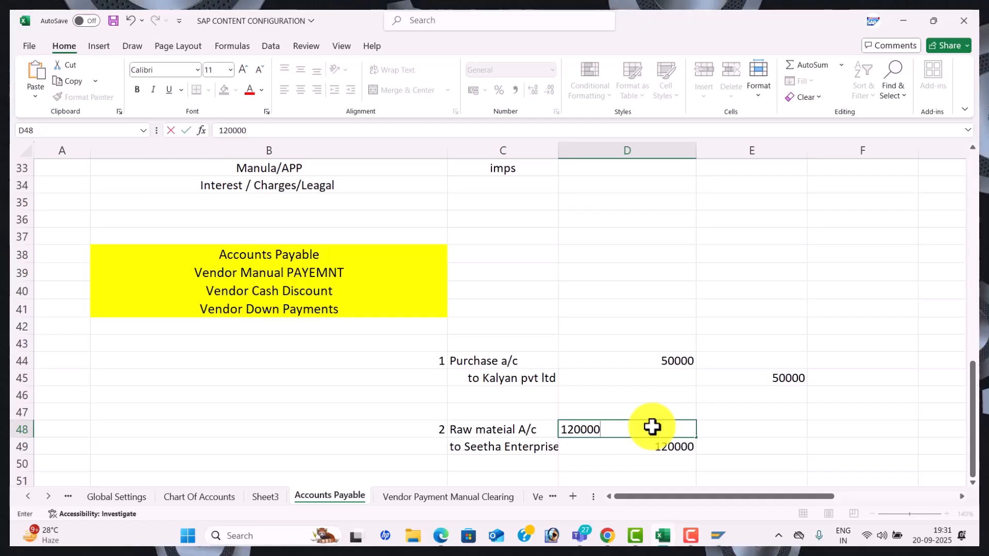
pyautogui.press('Return')
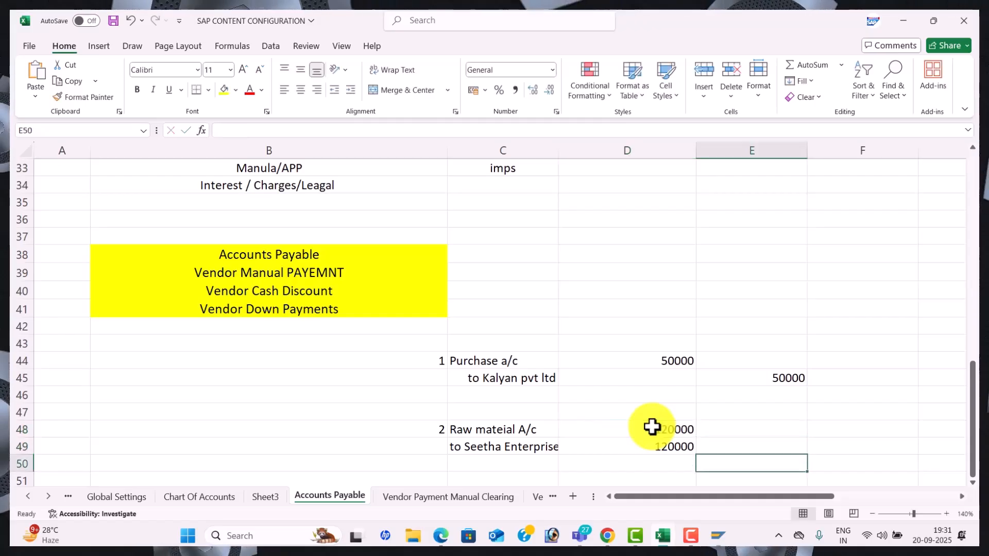
pyautogui.press('Left')
pyautogui.press('BackSpace')
pyautogui.press('Right')
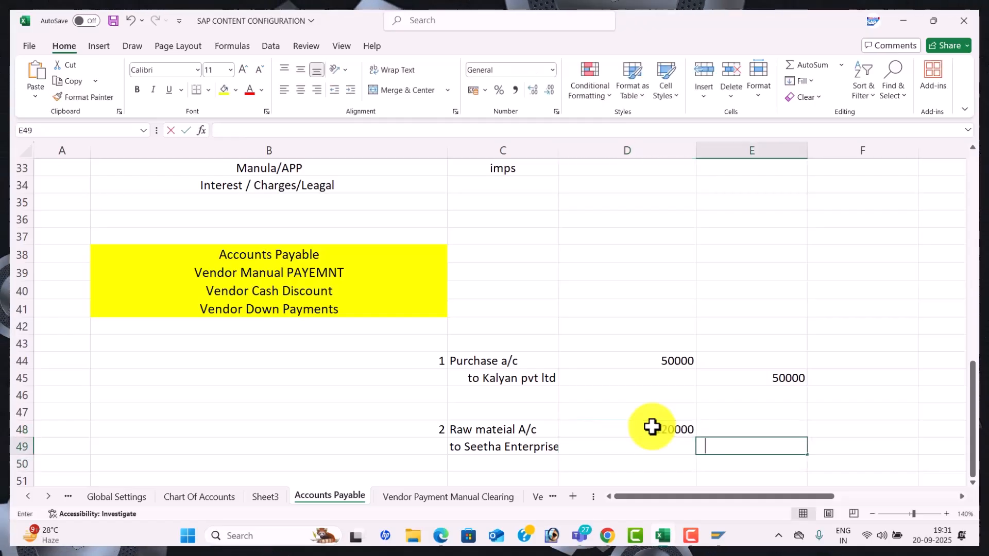
pyautogui.write('120000')
pyautogui.press('Return')
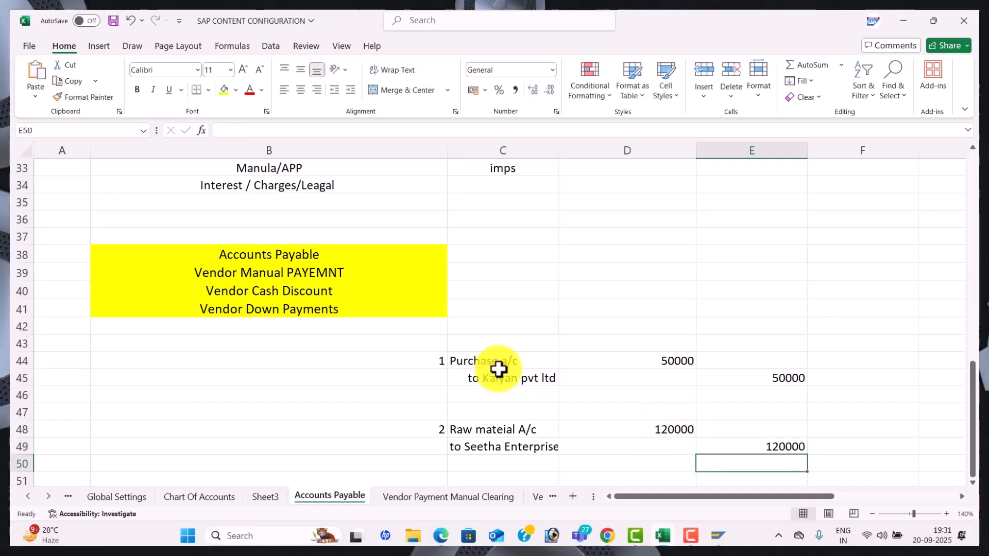
pyautogui.click(509, 430)
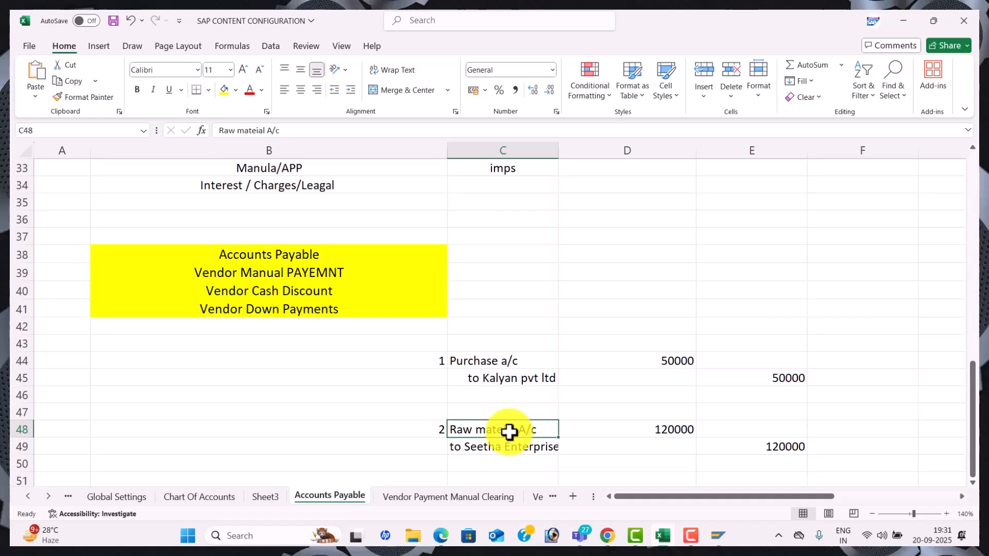
pyautogui.click(508, 378)
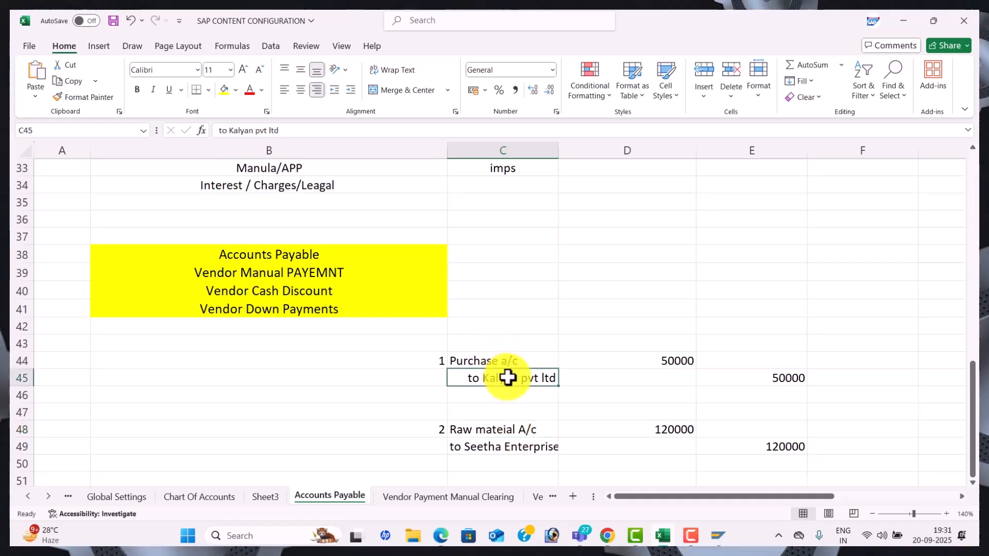
pyautogui.click(481, 360)
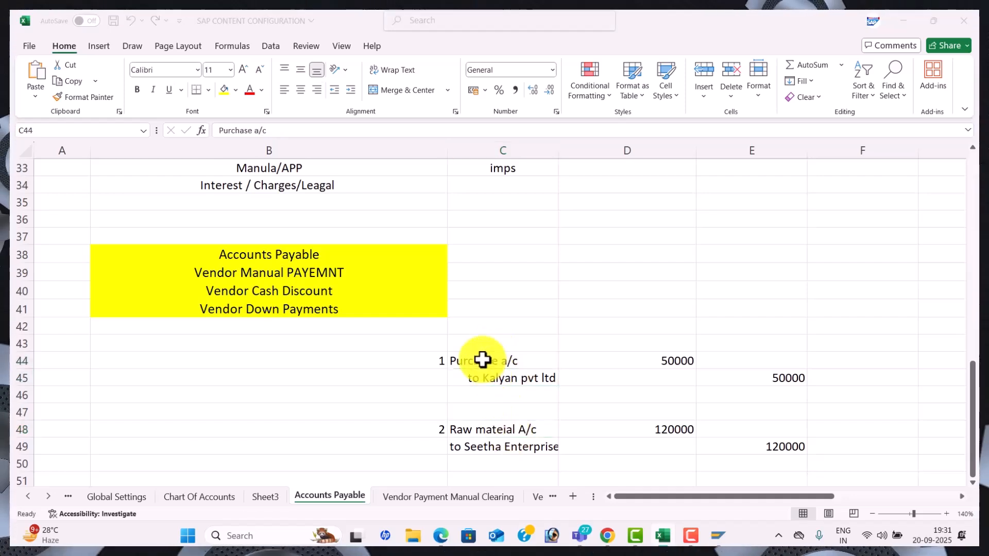
pyautogui.hotkey('alt', 'Tab')
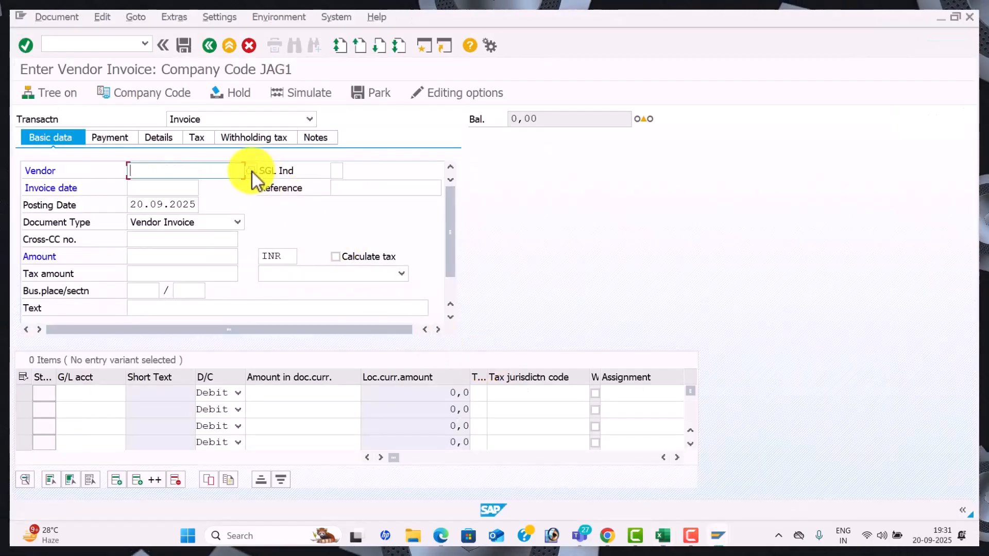
pyautogui.click(252, 171)
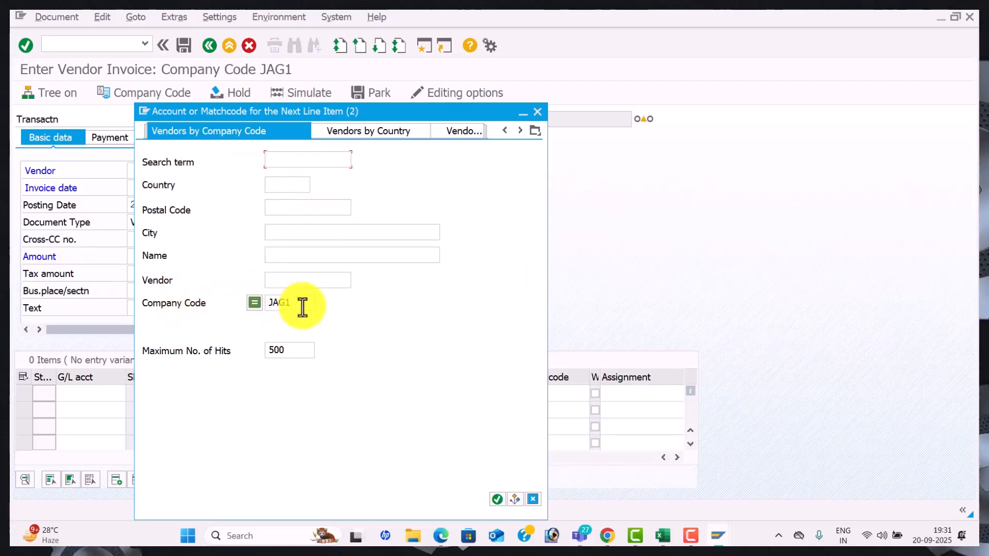
pyautogui.click(533, 111)
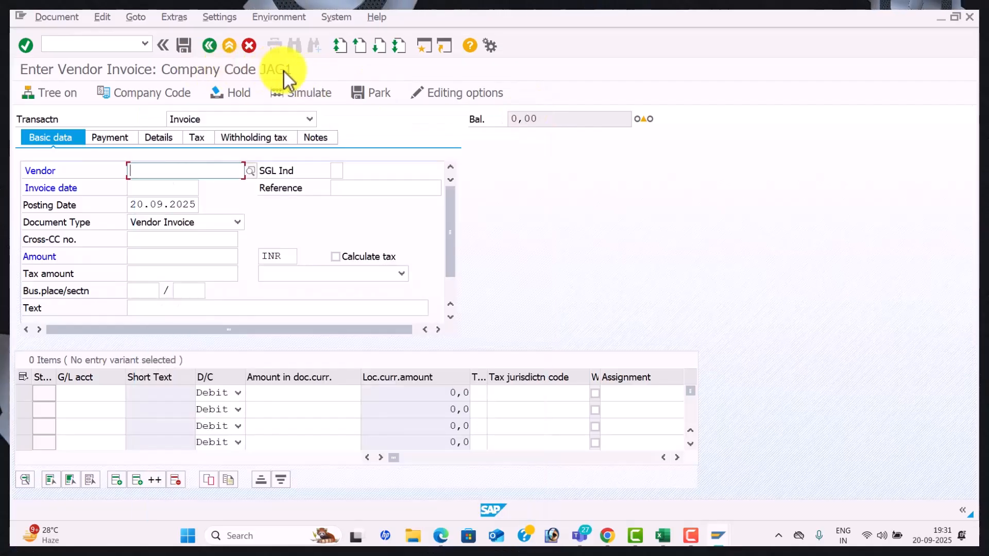
pyautogui.click(170, 94)
pyautogui.write('wal1')
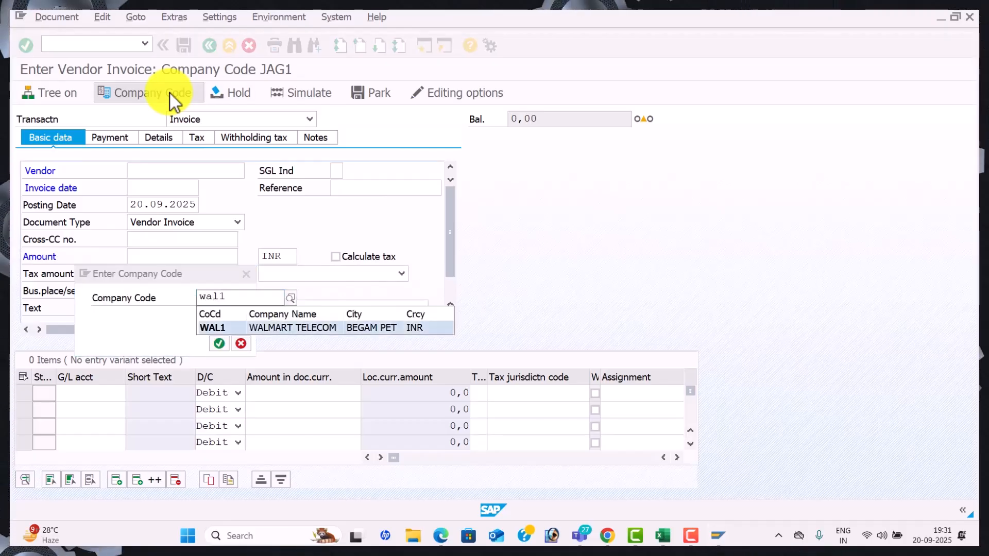
pyautogui.press('Return')
pyautogui.press('Return')
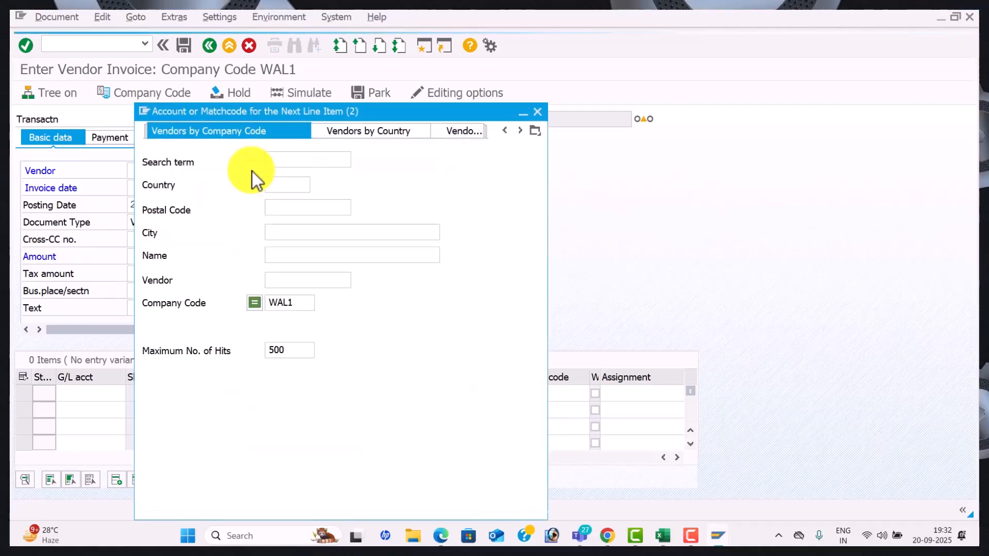
pyautogui.press('Return')
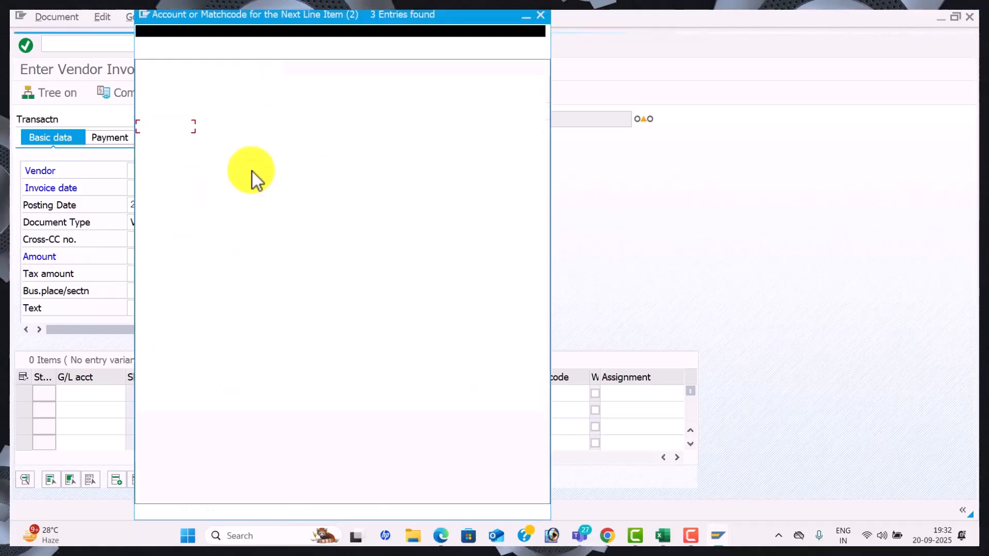
pyautogui.doubleClick(286, 146)
# Enter invoice date 20.09.2025 and reference VEN-001
pyautogui.press('Tab')
pyautogui.press('Tab')
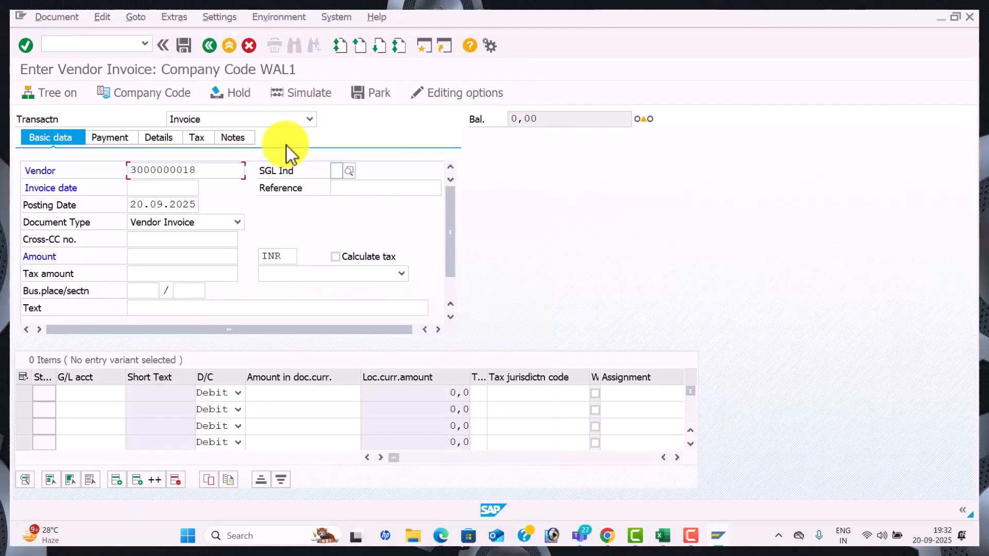
pyautogui.write('20')
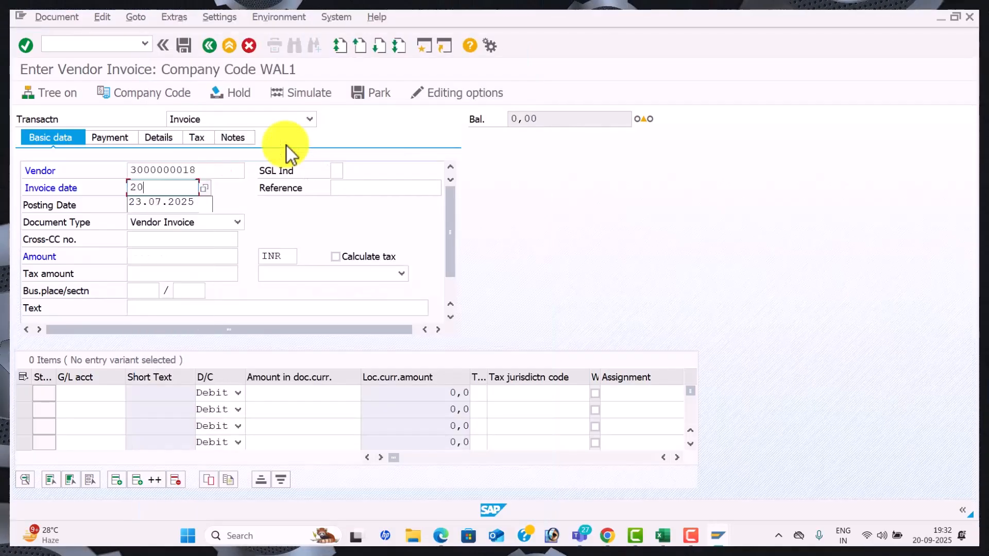
pyautogui.write('.09.2025')
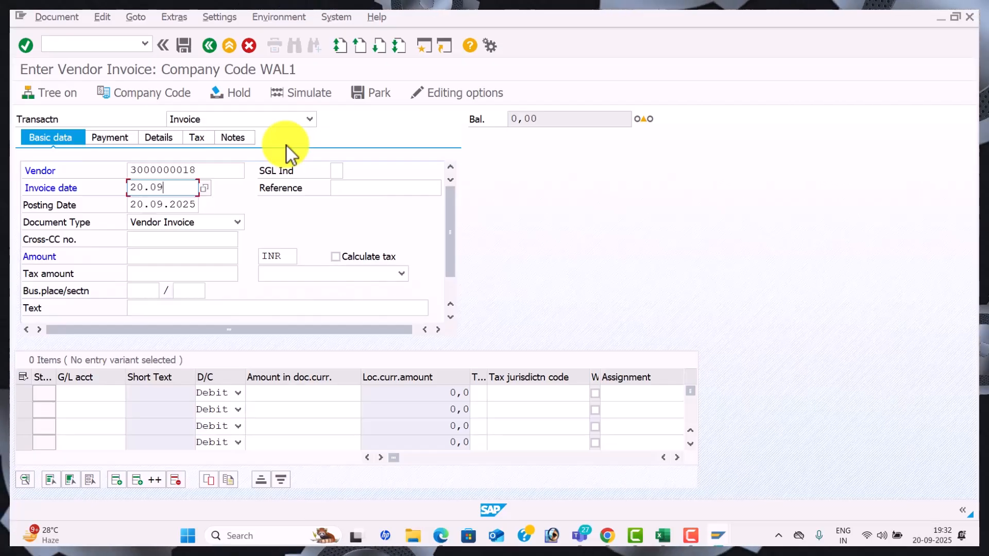
pyautogui.press('Tab')
pyautogui.write('VEN-13')
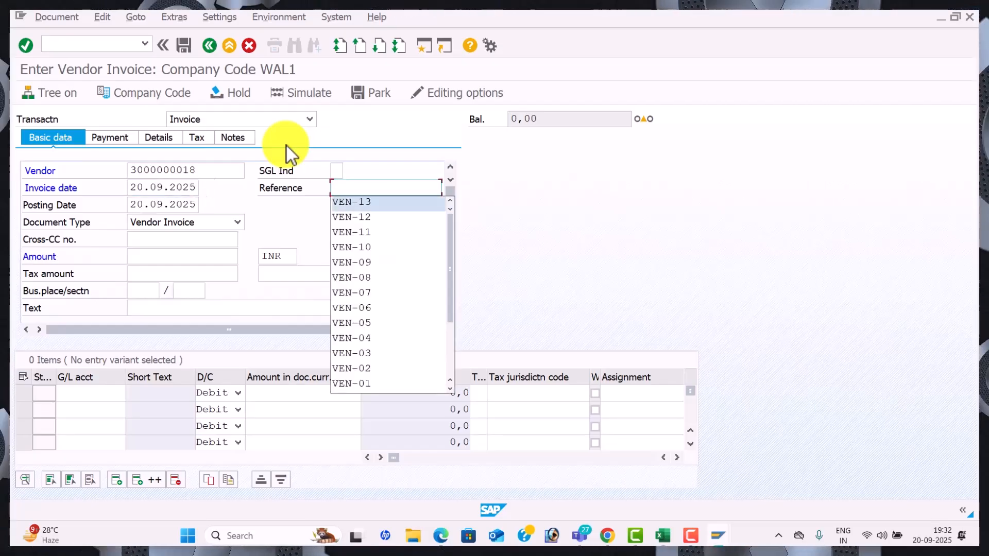
pyautogui.press('Tab')
pyautogui.click(380, 187)
pyautogui.press('BackSpace')
pyautogui.press('BackSpace')
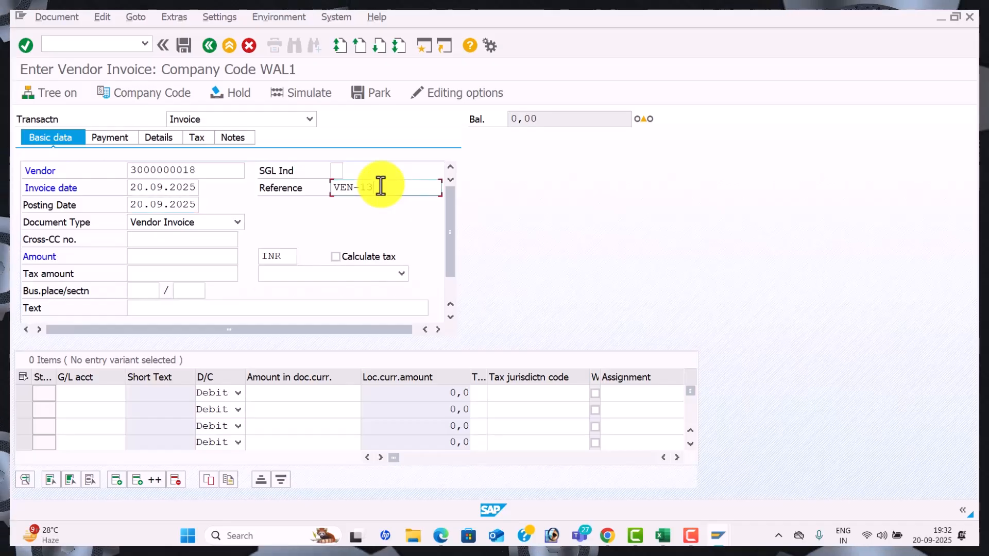
pyautogui.write('00')
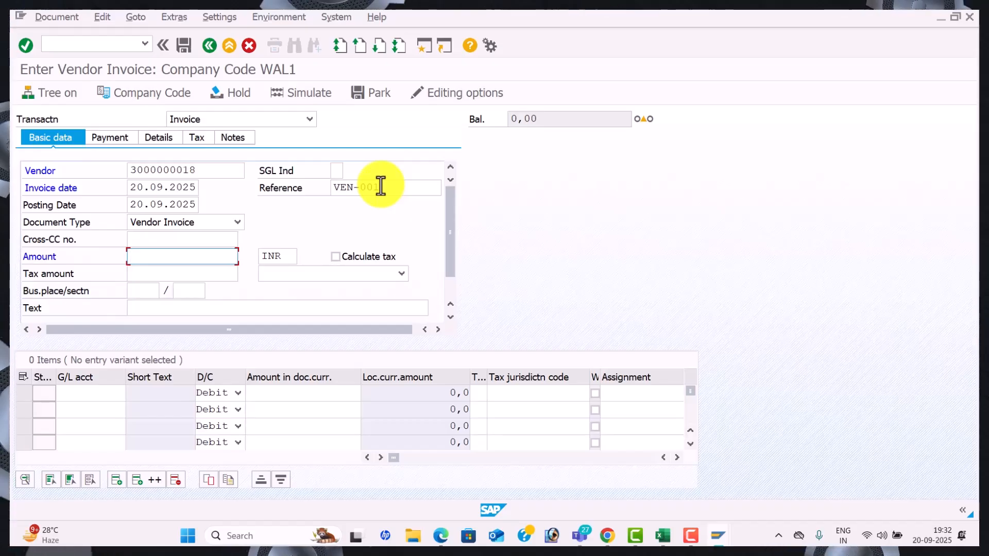
# Enter amount 500000 and text VENDOR INVOICE, then list G/L accounts for the first line
pyautogui.write('5')
pyautogui.press('Down')
pyautogui.press('Down')
pyautogui.press('Down')
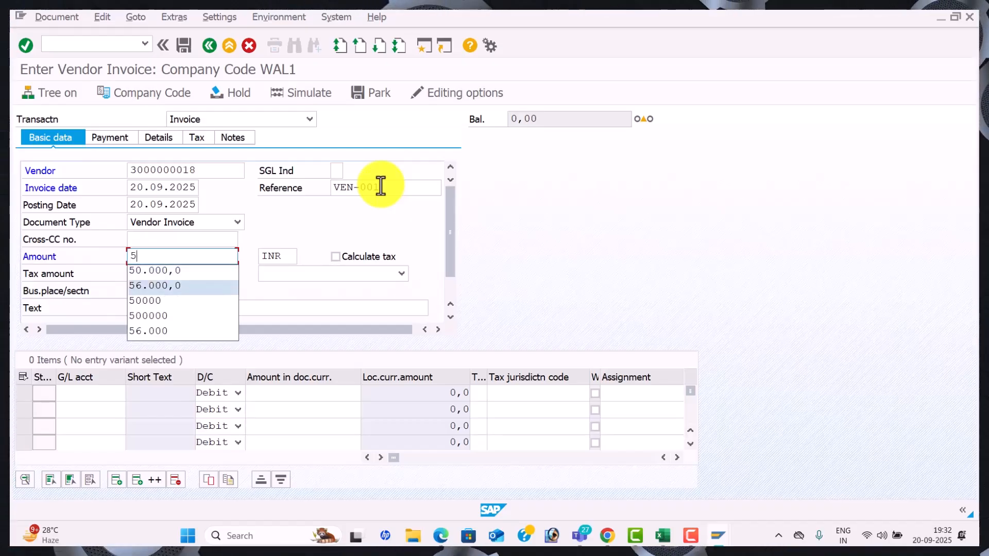
pyautogui.press('Down')
pyautogui.press('Tab')
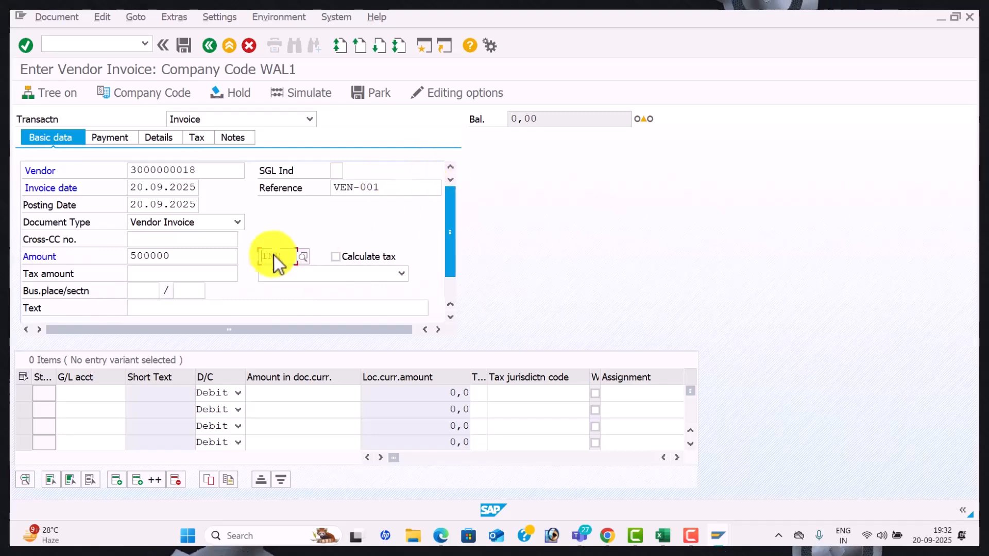
pyautogui.click(149, 312)
pyautogui.write('v')
pyautogui.press('Down')
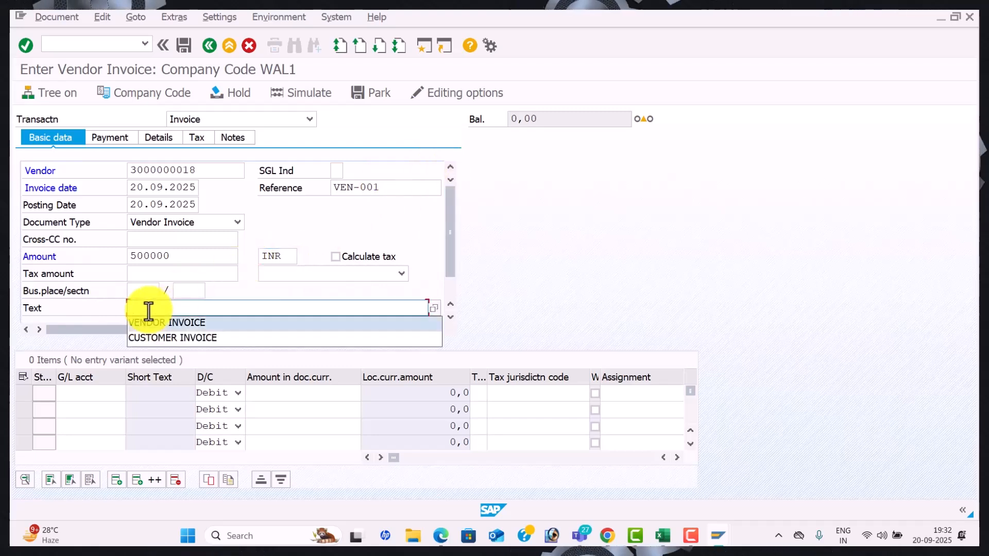
pyautogui.press('Tab')
pyautogui.click(129, 393)
pyautogui.press('F4')
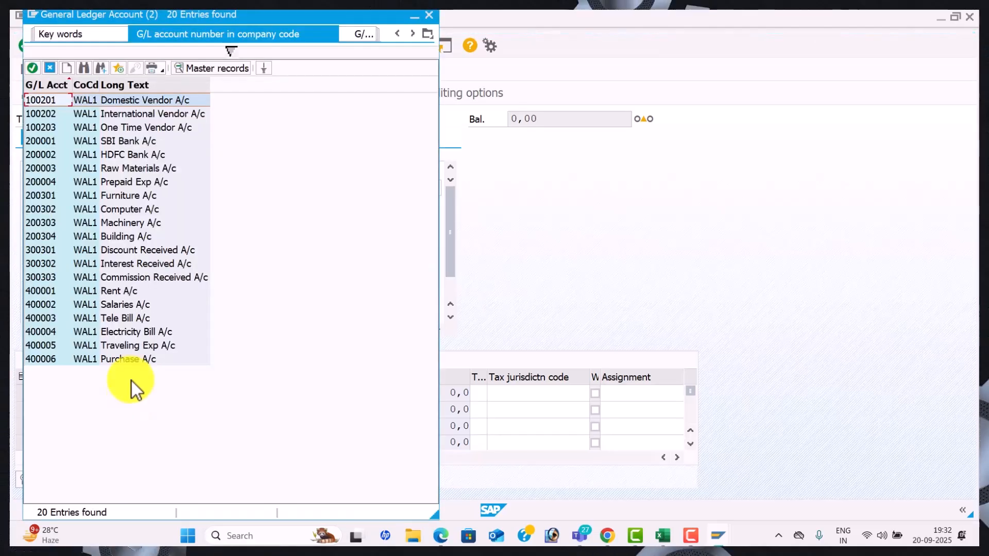
# Put G/L account 400006 Purchase A/c on the first line item with amount 500000
pyautogui.doubleClick(142, 363)
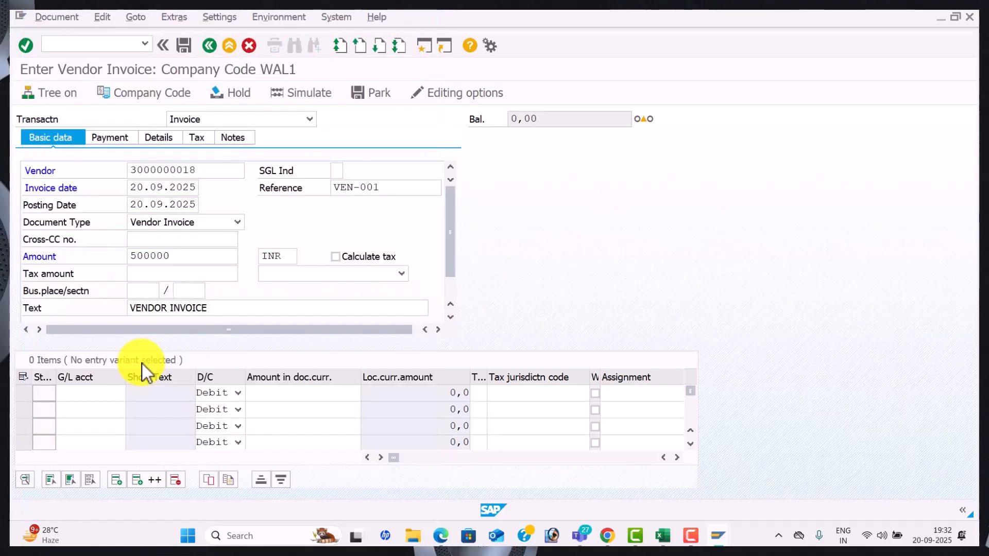
pyautogui.press('Tab')
pyautogui.press('Tab')
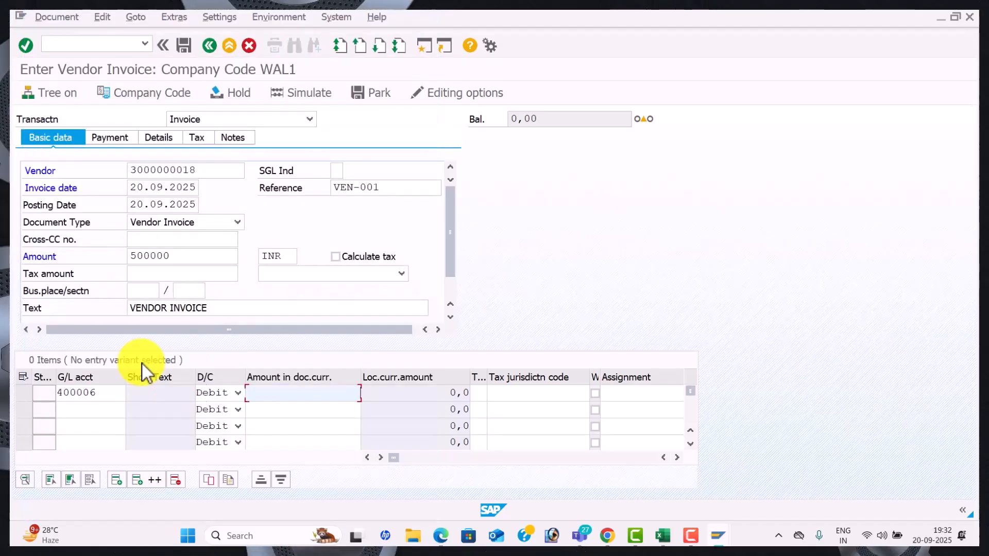
pyautogui.press('space')
pyautogui.press('Tab')
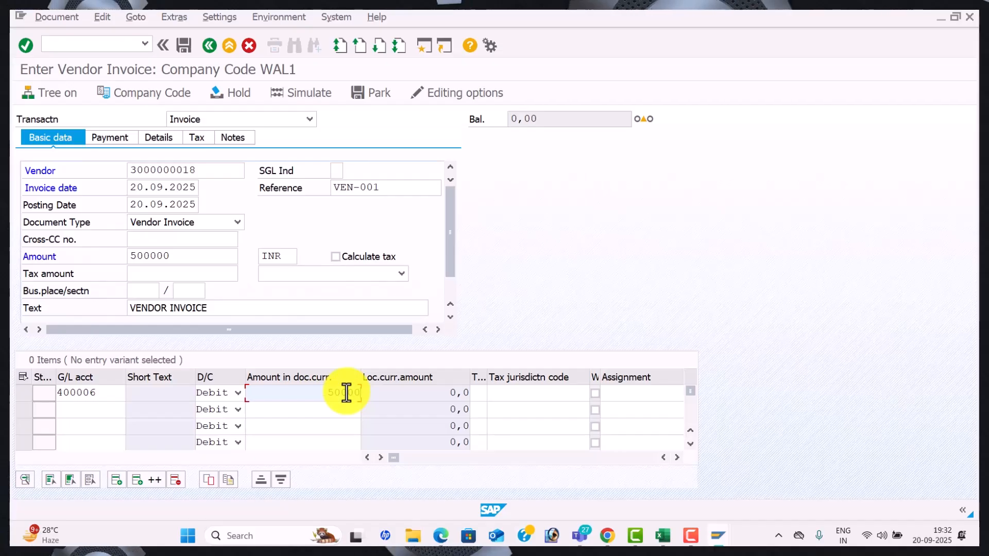
pyautogui.press('Tab')
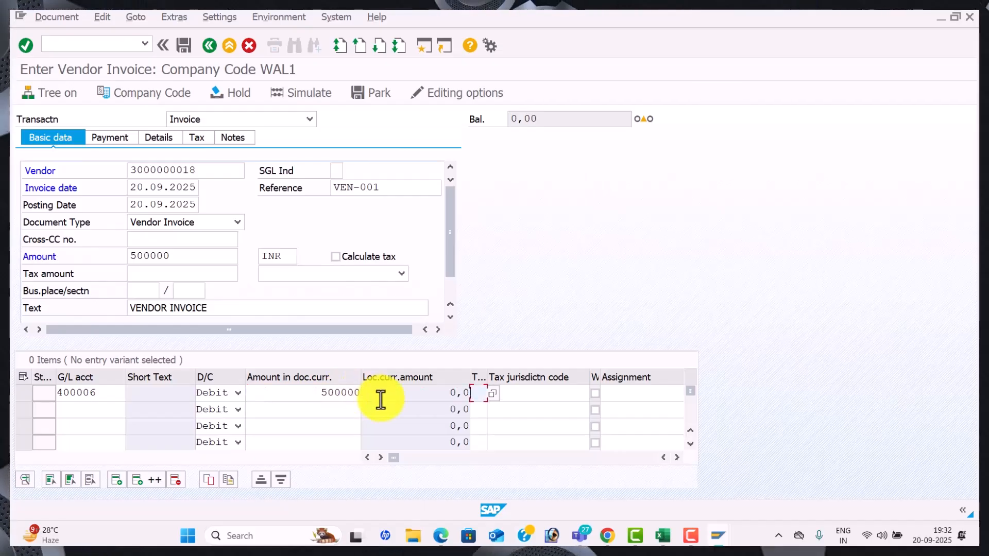
# Give the line value date 20.09.2025 and text Purchase A/c, then check the invoice
pyautogui.press('Tab')
pyautogui.press('Tab')
pyautogui.press('Tab')
pyautogui.press('Tab')
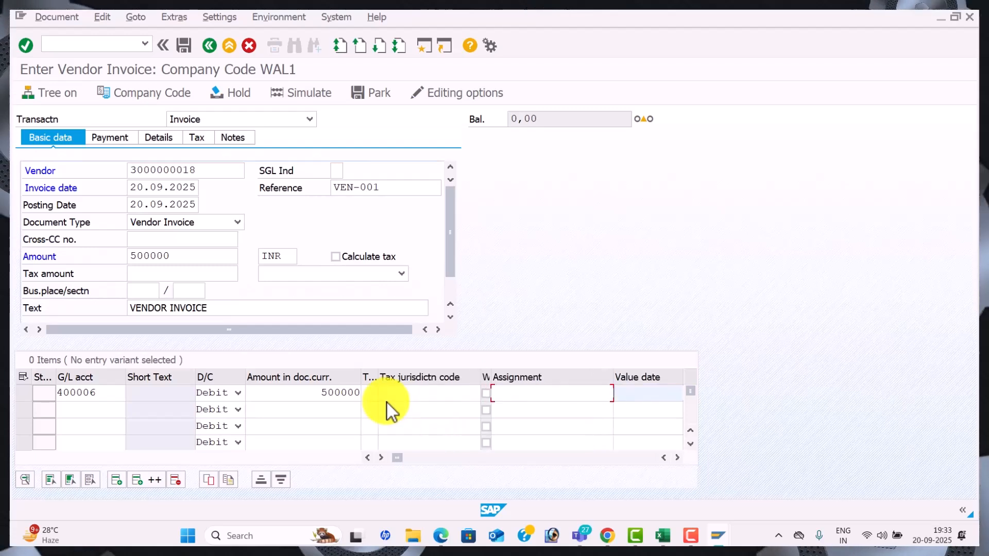
pyautogui.write('20.')
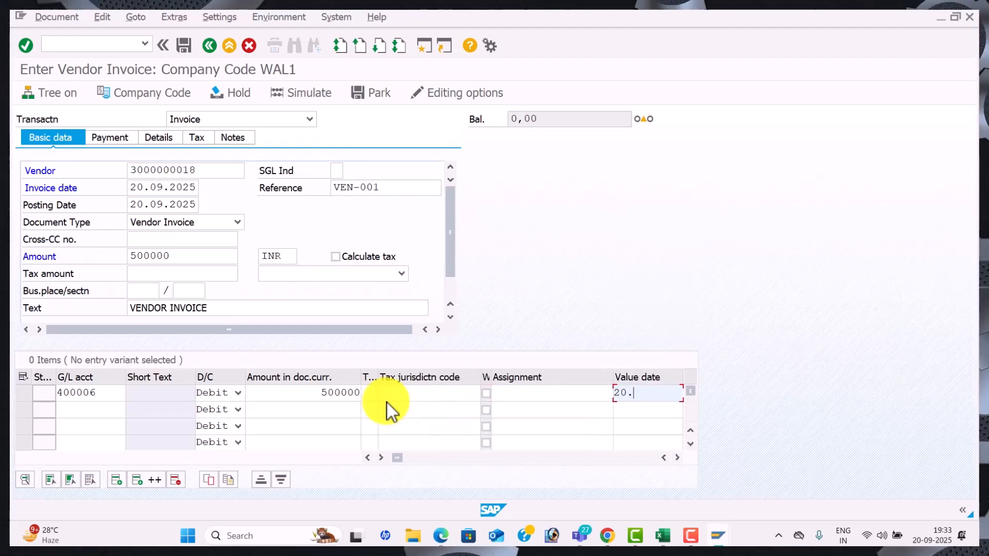
pyautogui.write('09.2025')
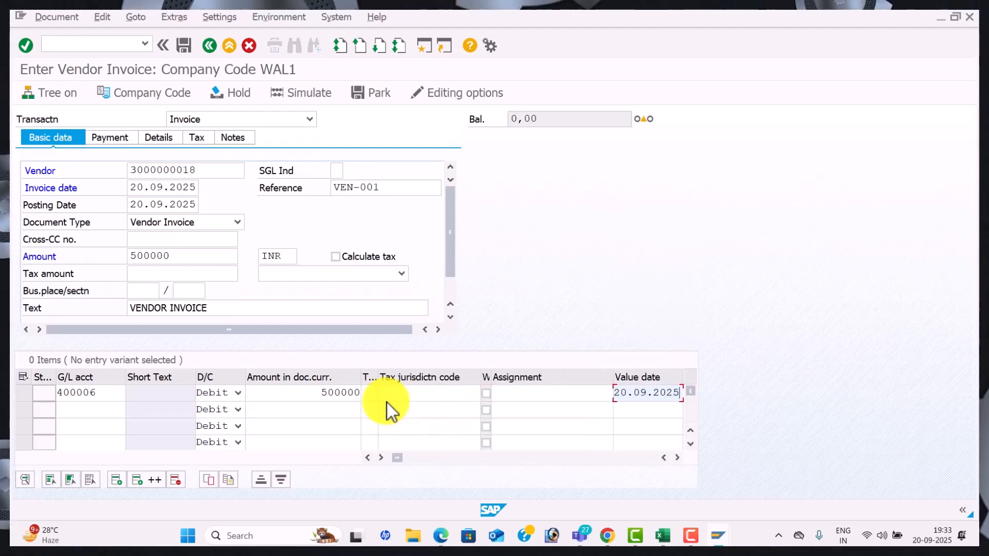
pyautogui.press('Tab')
pyautogui.press('BackSpace')
pyautogui.press('Down')
pyautogui.press('Down')
pyautogui.press('Down')
pyautogui.press('Down')
pyautogui.press('Down')
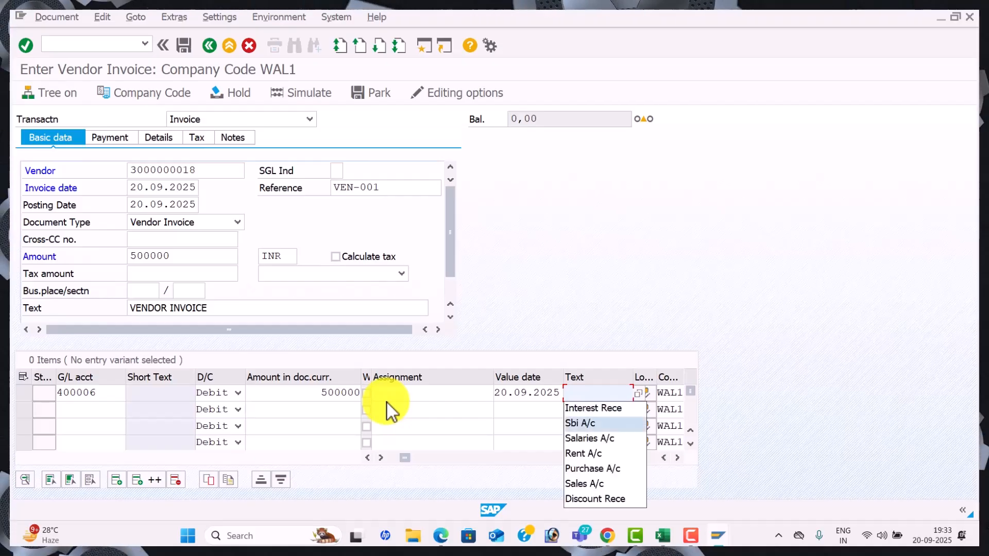
pyautogui.press('Return')
pyautogui.press('Tab')
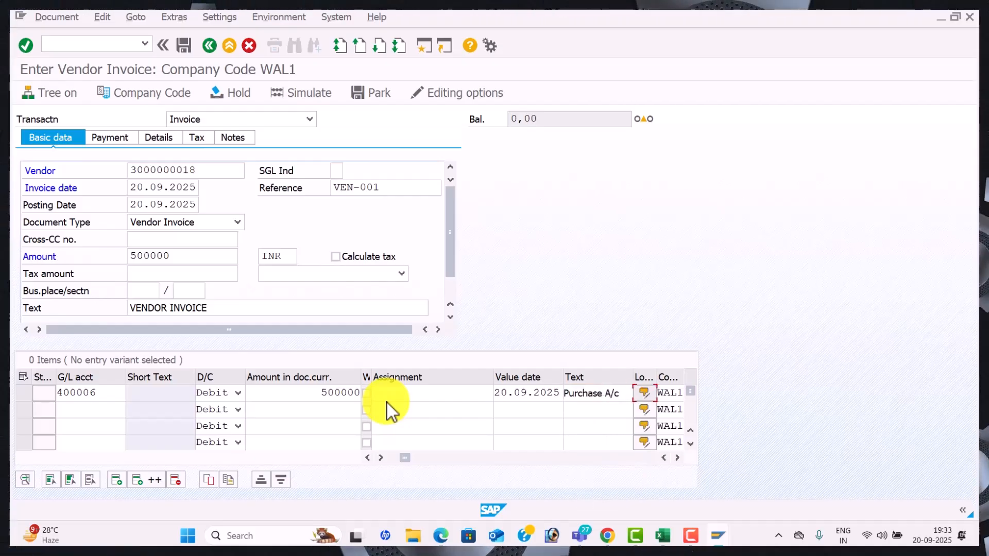
pyautogui.press('Return')
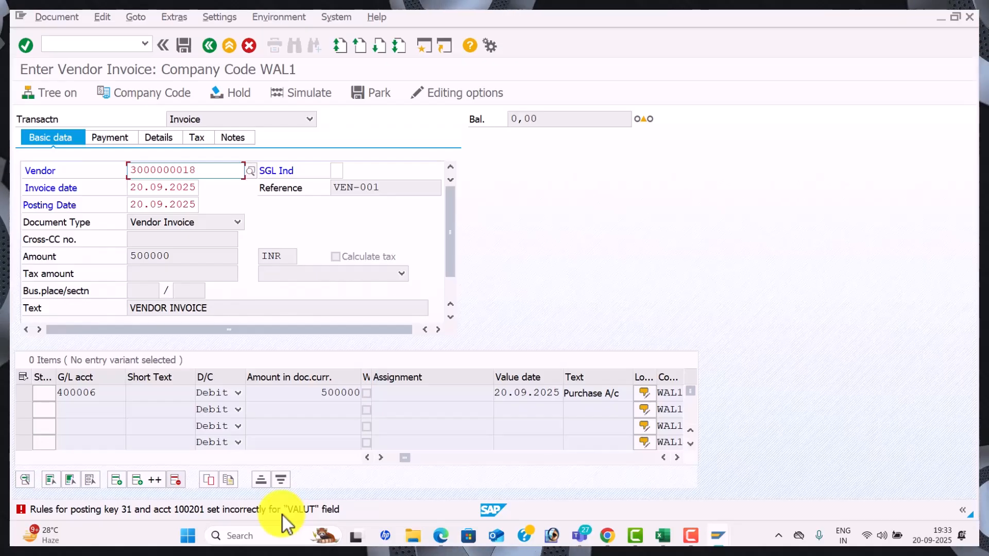
# Open the Performance Assistant explanation of error F5272 for the VALUT field
pyautogui.doubleClick(171, 511)
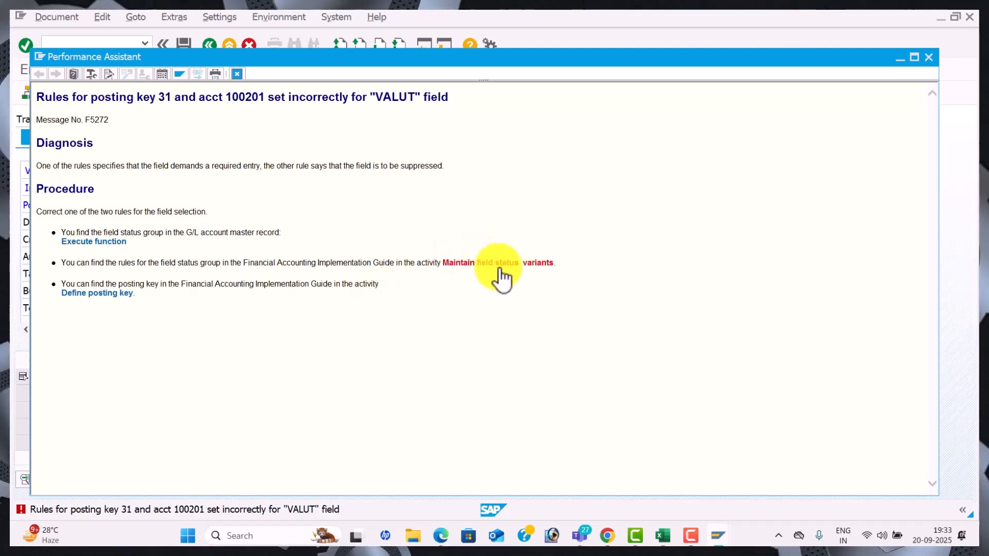
pyautogui.hotkey('alt', 'Tab')
pyautogui.hotkey('alt', 'Tab')
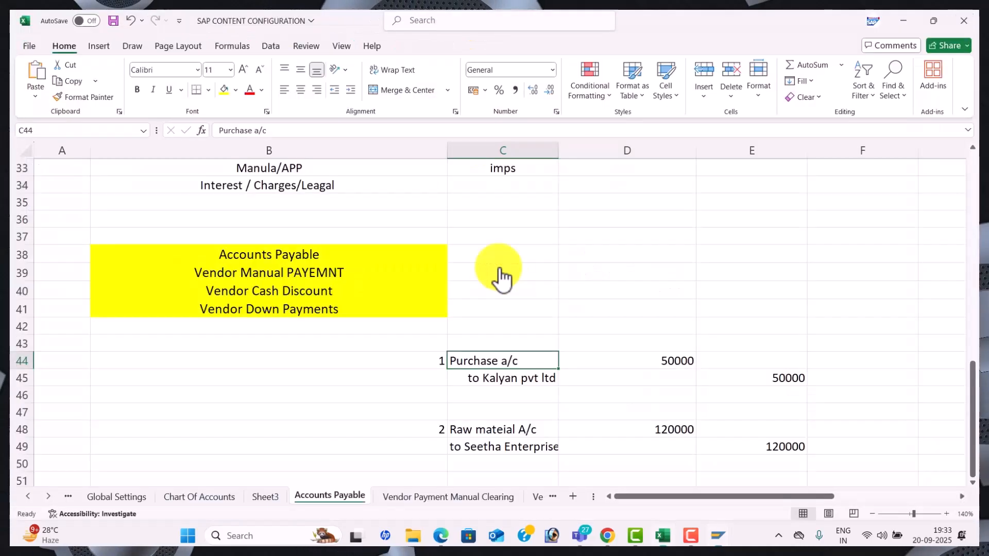
# Note Global Settings / FIELD in D38:E38 and Chart of accounts / OB41 in D39:E39
pyautogui.click(599, 254)
pyautogui.write('Global Settings')
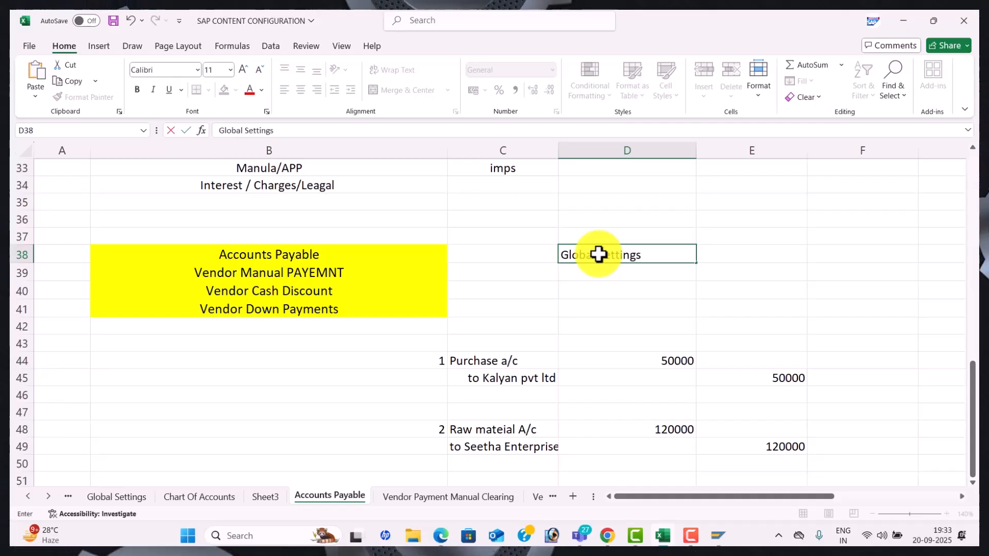
pyautogui.press('Tab')
pyautogui.write('F')
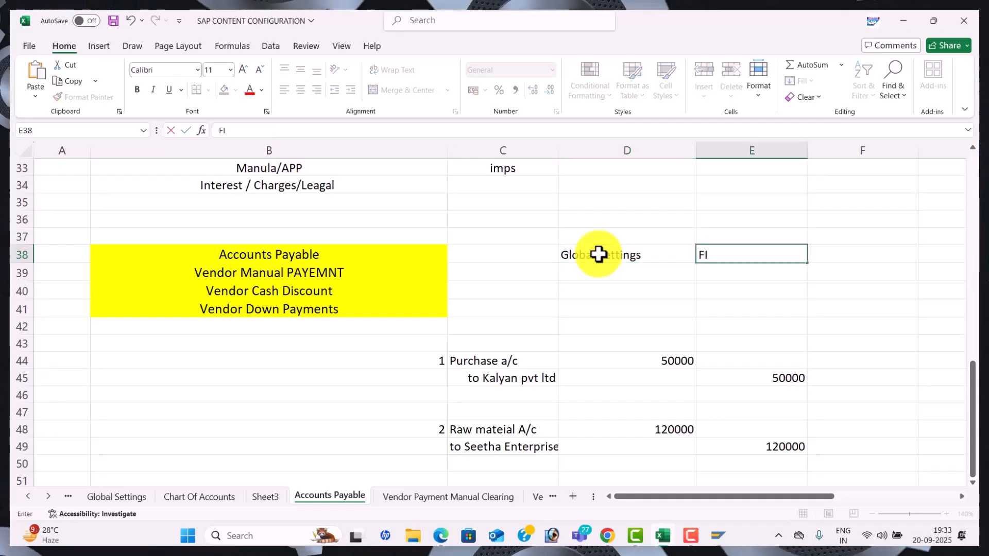
pyautogui.press('BackSpace')
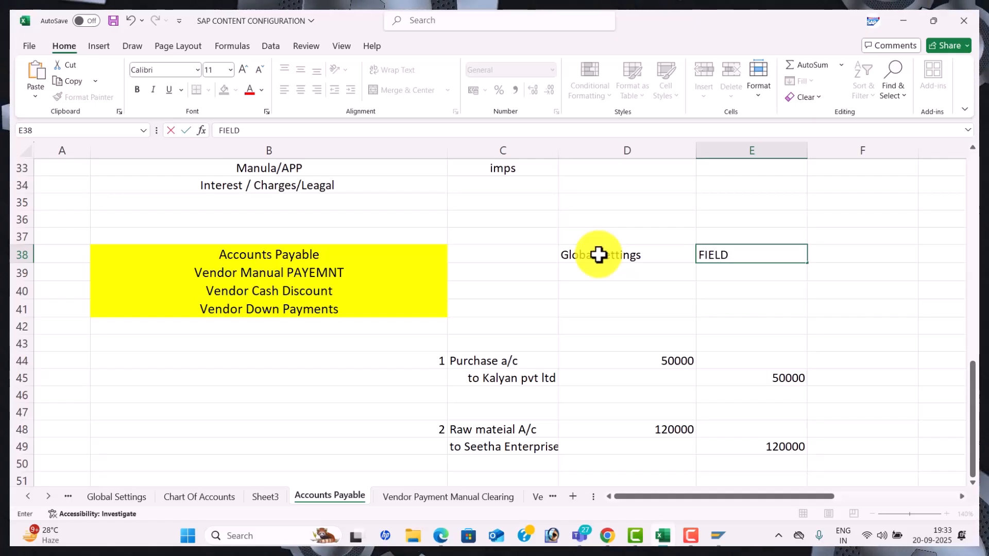
pyautogui.press('Return')
pyautogui.press('Left')
pyautogui.write('cH')
pyautogui.press('BackSpace')
pyautogui.press('BackSpace')
pyautogui.write('Chart of accounts')
pyautogui.press('Tab')
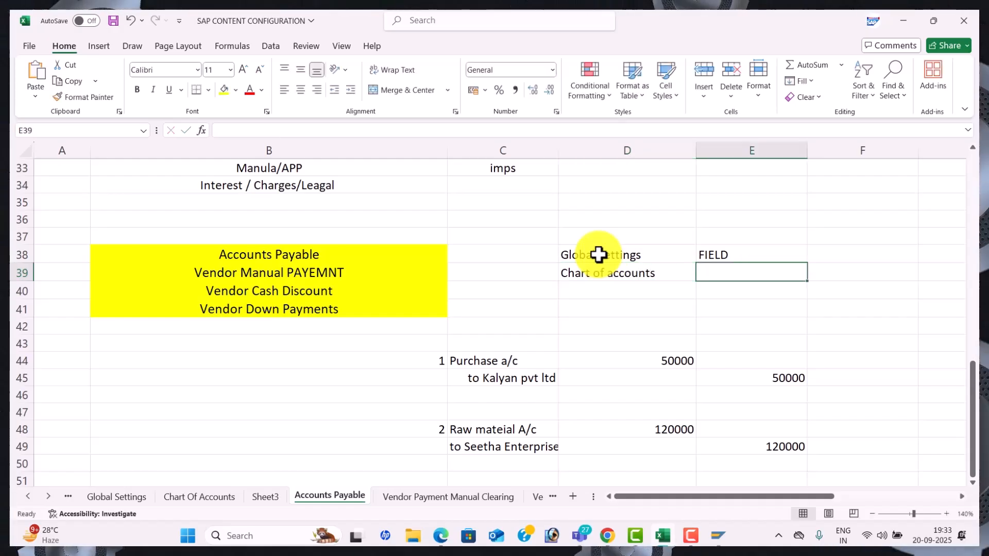
pyautogui.write('OB41')
pyautogui.click(661, 301)
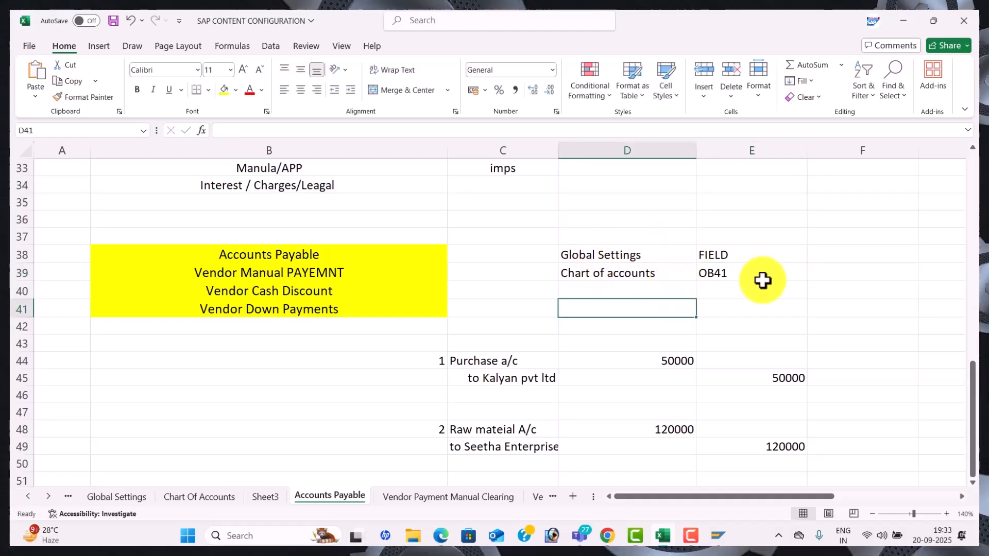
pyautogui.hotkey('alt', 'Tab')
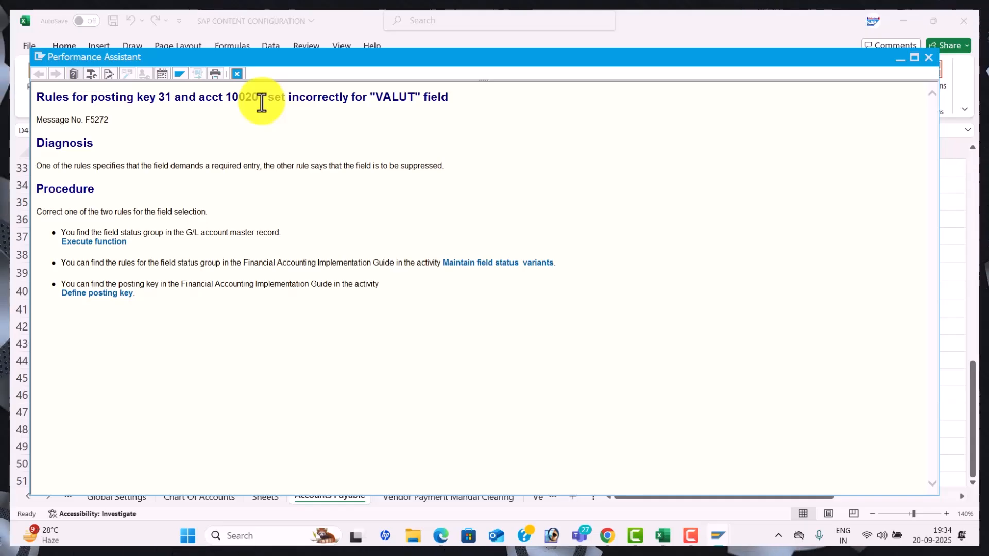
# Open G/L account 100201 Domestic Vendor A/c in FS00 and read its field status group G067
pyautogui.hotkey('alt', 'Tab')
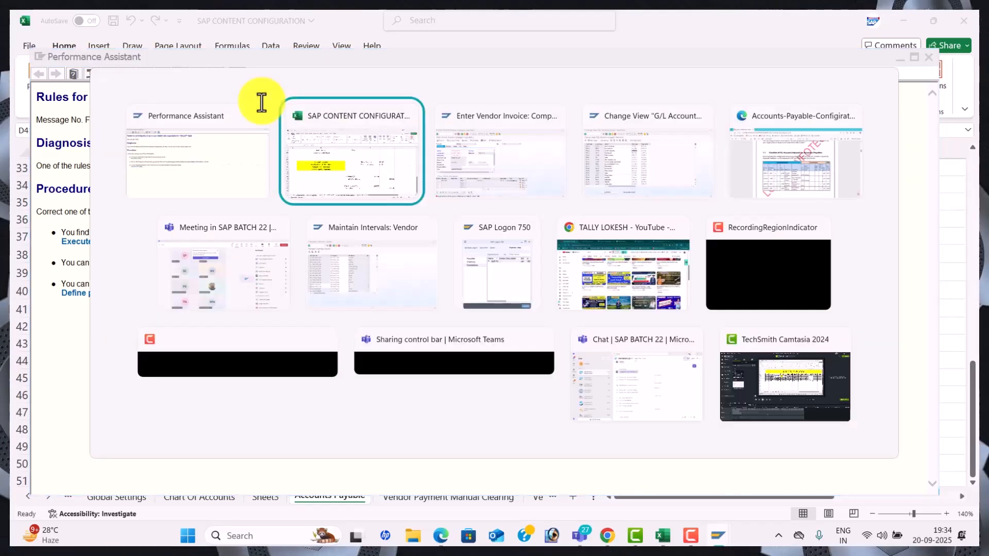
pyautogui.hotkey('alt', 'Tab')
pyautogui.hotkey('alt', 'Tab')
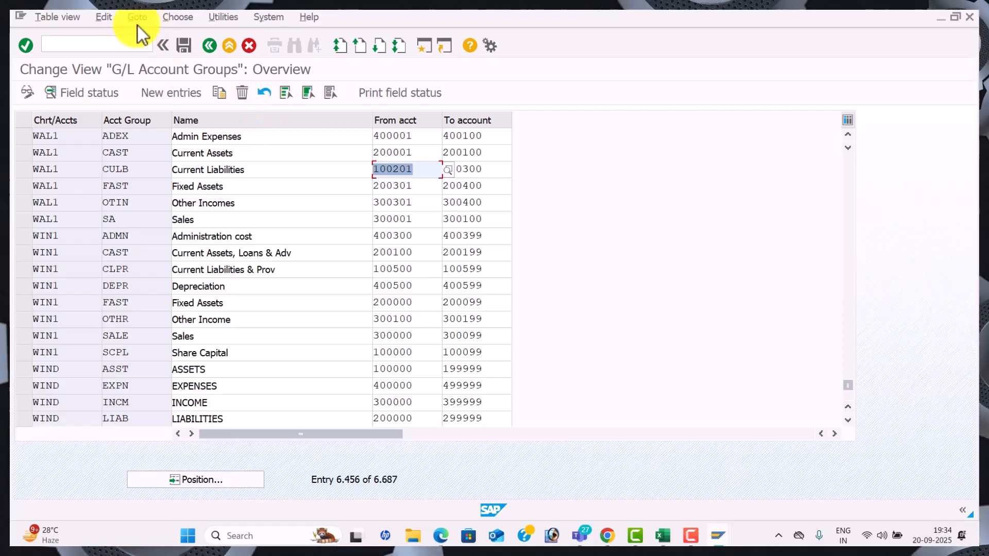
pyautogui.click(117, 43)
pyautogui.write('/n')
pyautogui.press('Return')
pyautogui.write('FS')
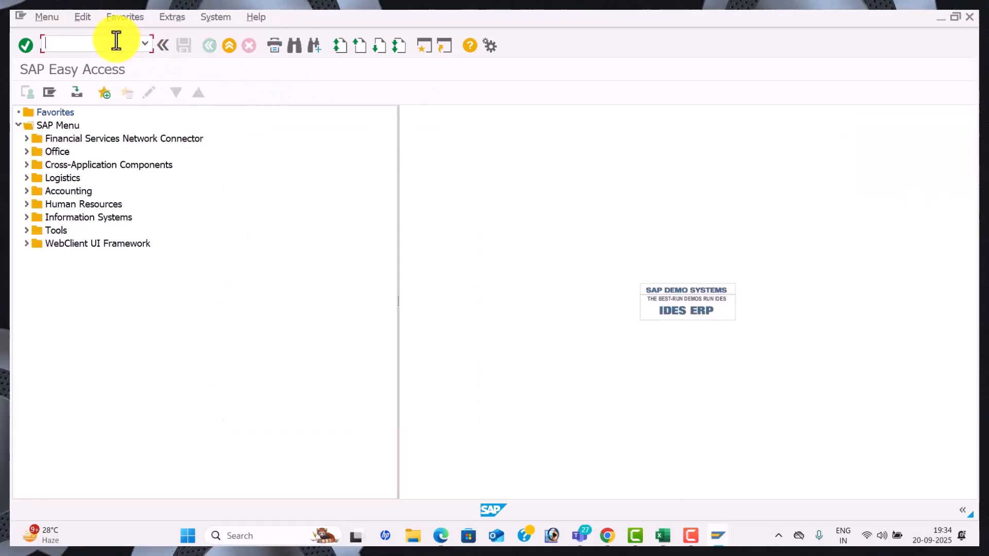
pyautogui.write('00')
pyautogui.press('Return')
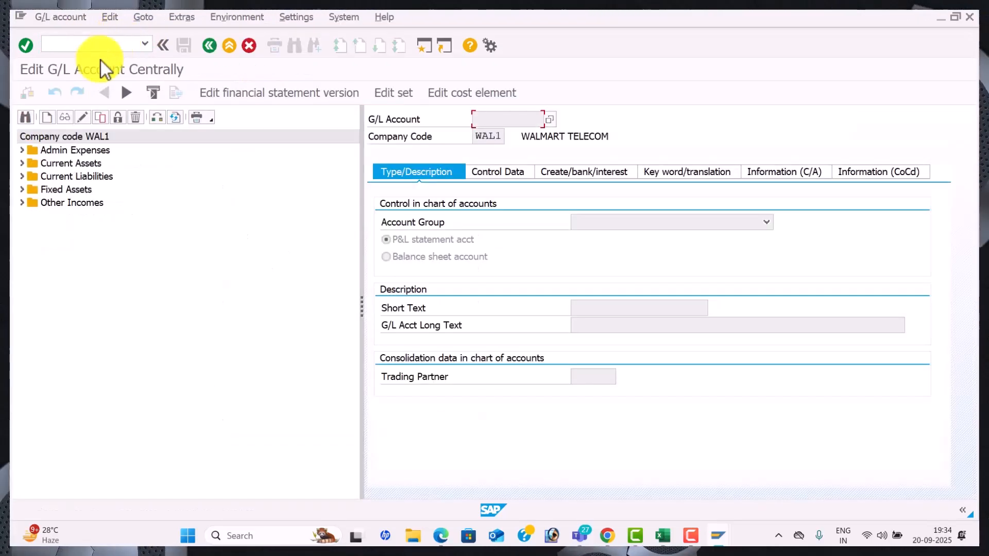
pyautogui.click(21, 178)
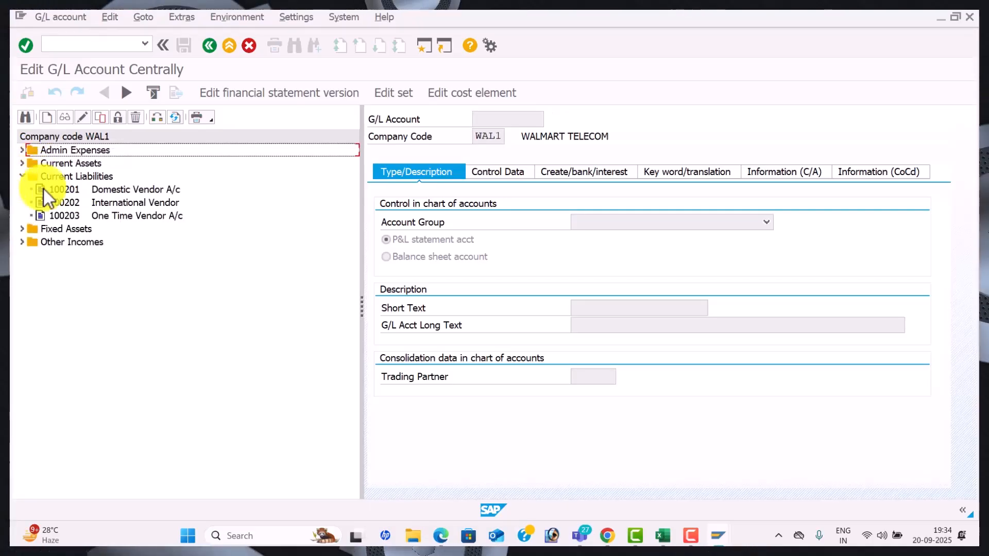
pyautogui.doubleClick(67, 189)
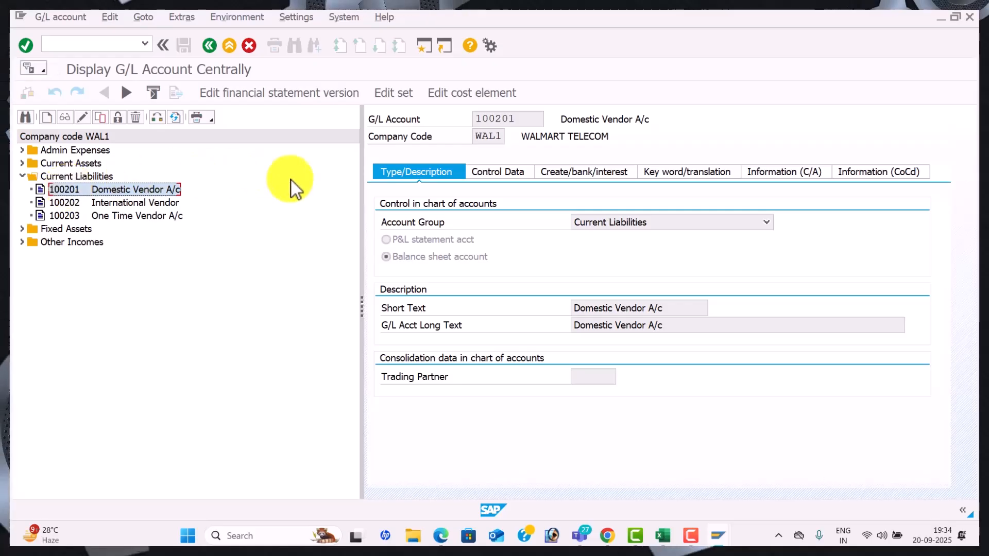
pyautogui.click(592, 171)
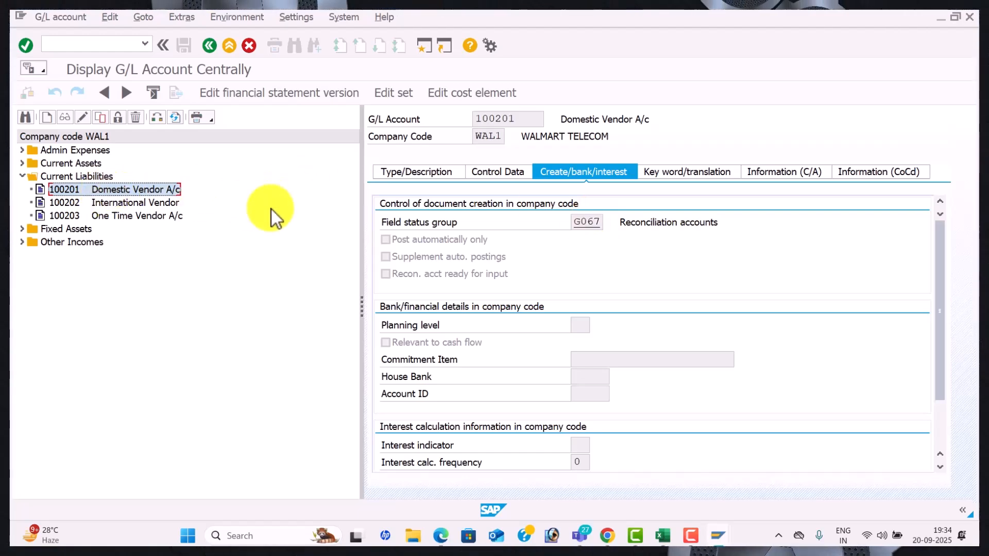
pyautogui.hotkey('alt', 'Tab')
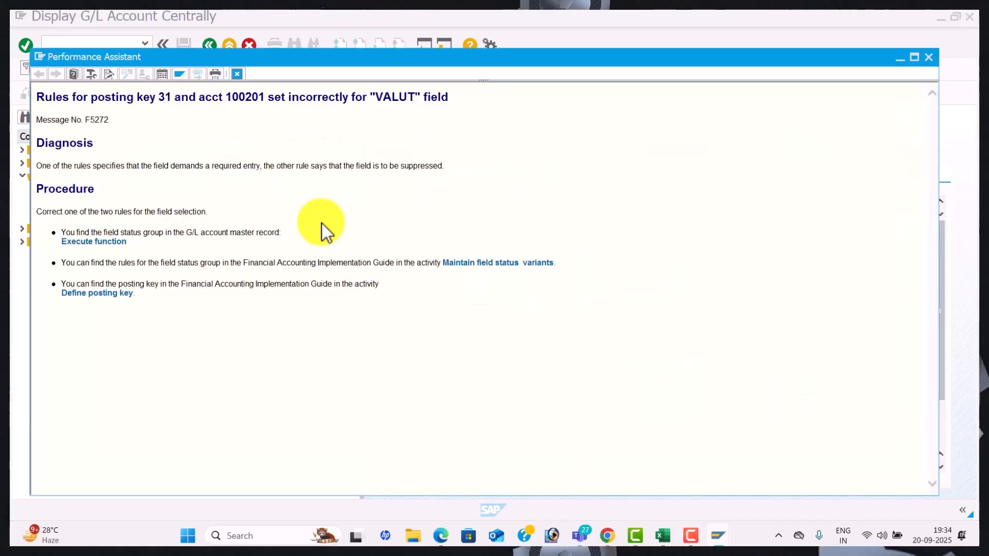
# Open the field status groups of variant WAL1 under Define Field Status Variants
pyautogui.click(507, 264)
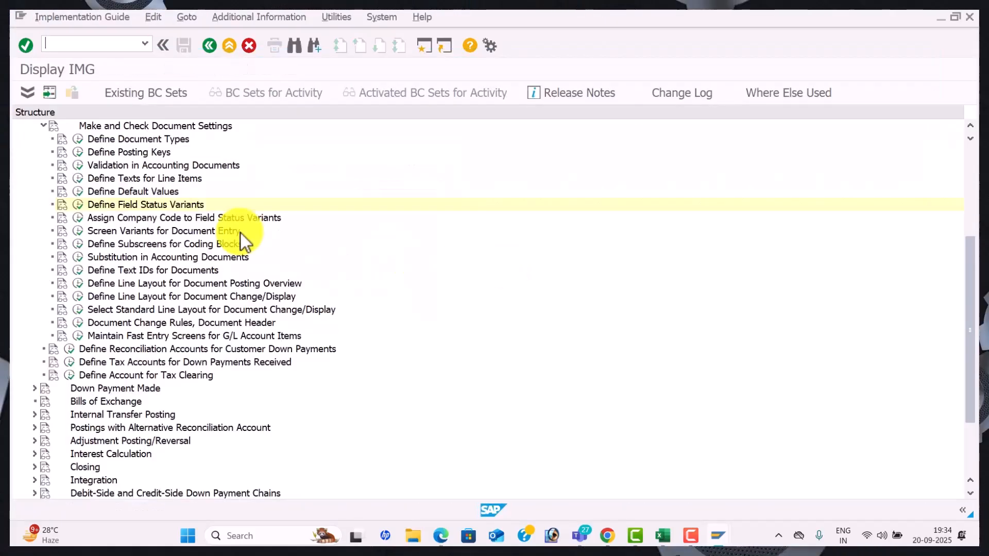
pyautogui.click(82, 206)
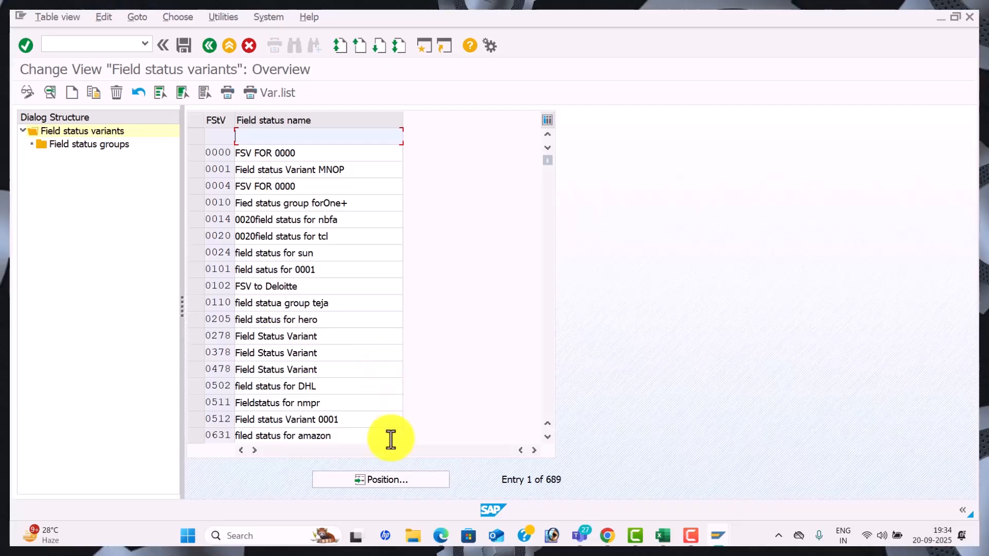
pyautogui.click(397, 475)
pyautogui.write('W')
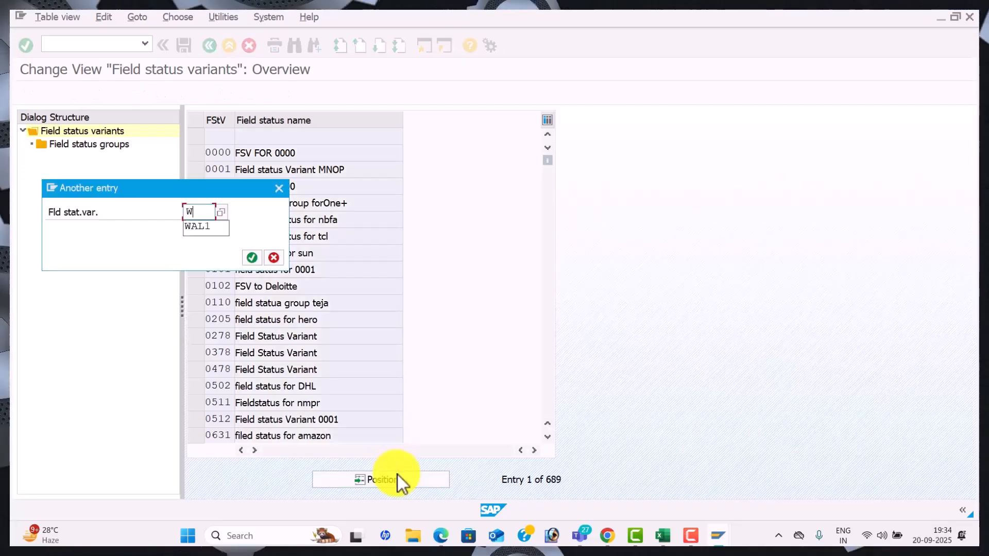
pyautogui.write('AL1')
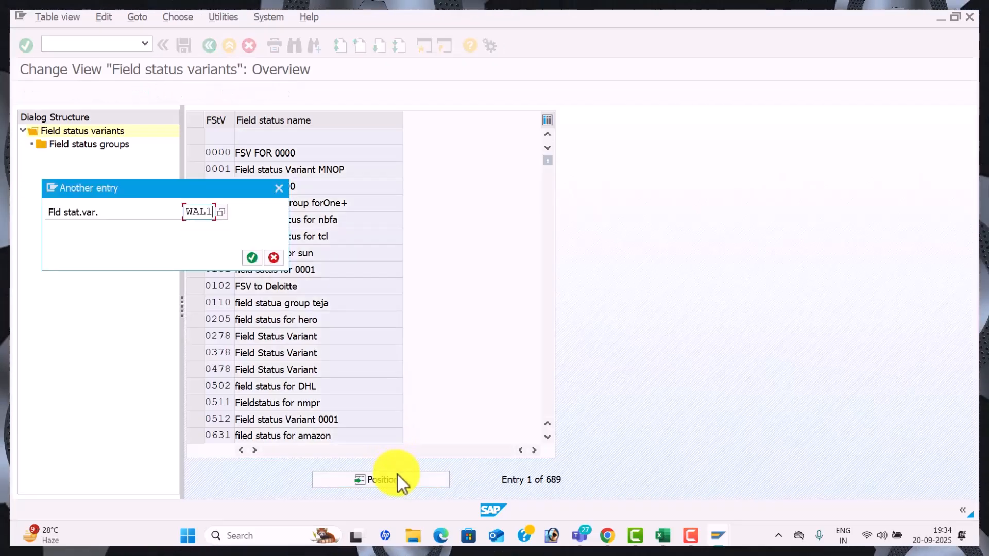
pyautogui.press('Return')
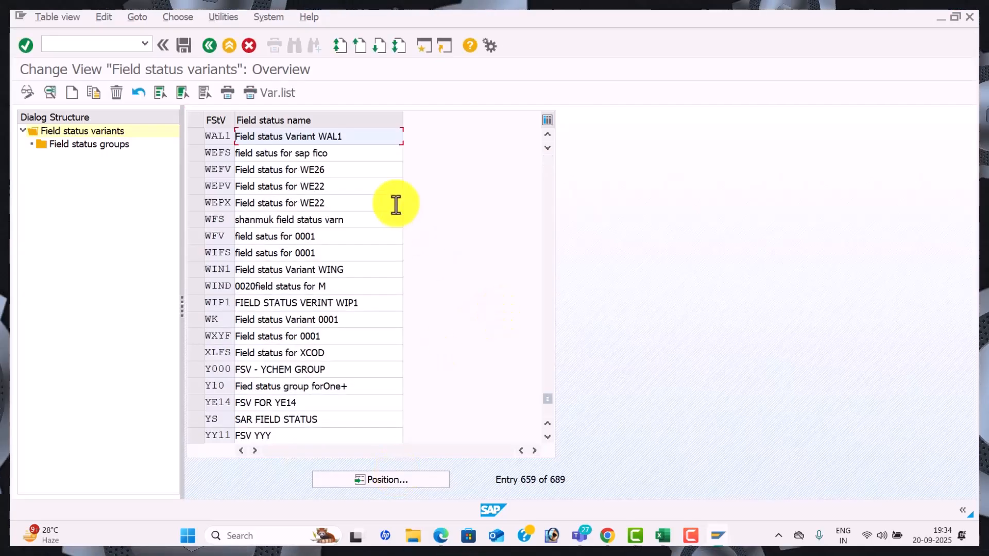
pyautogui.click(200, 136)
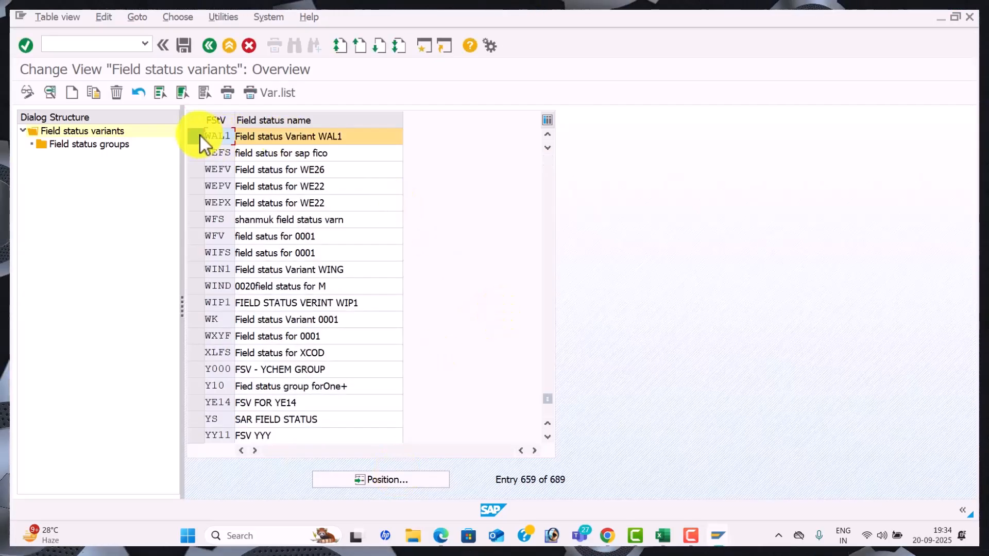
pyautogui.doubleClick(85, 143)
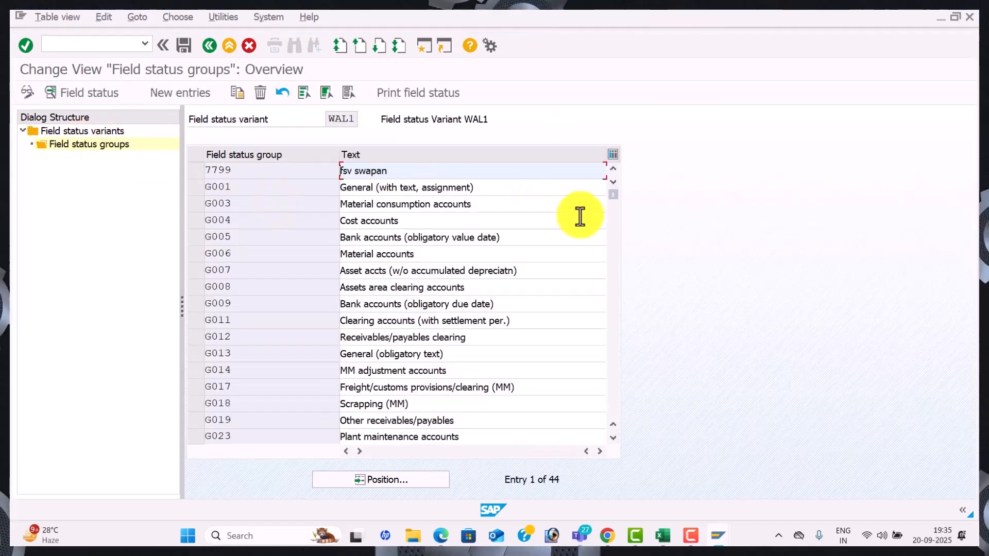
# Find G067 Reconciliation accounts, confirm it matches account 100201, and open its field status settings
pyautogui.click(615, 262)
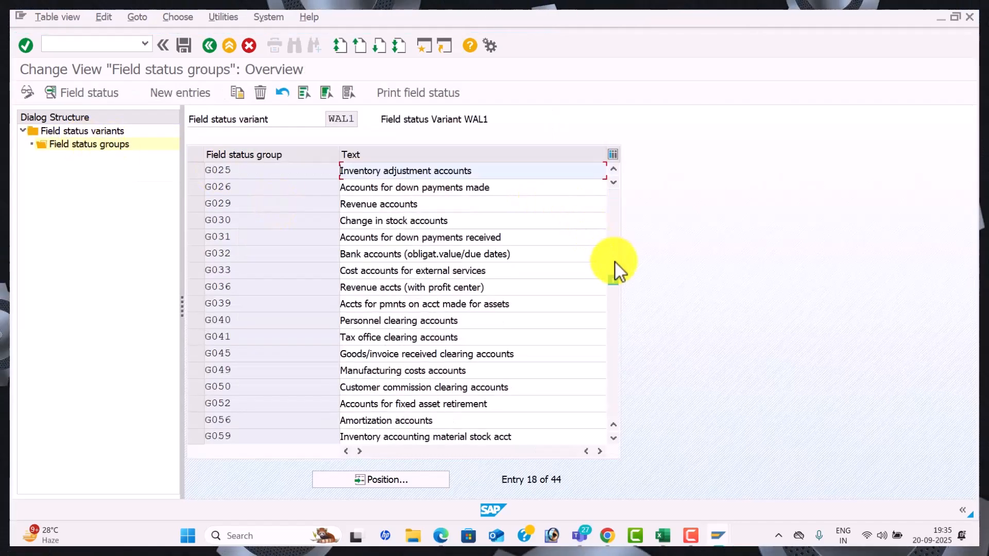
pyautogui.click(618, 322)
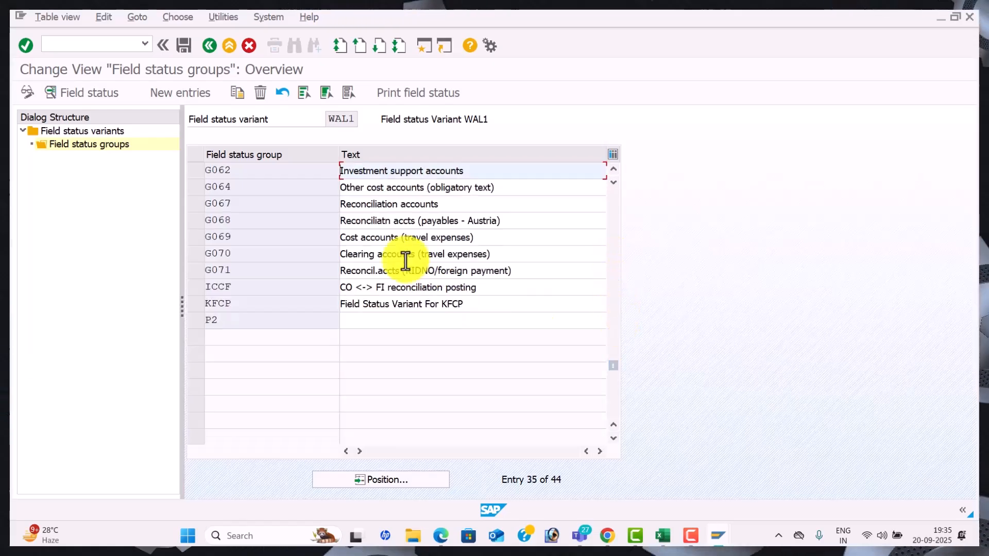
pyautogui.click(408, 206)
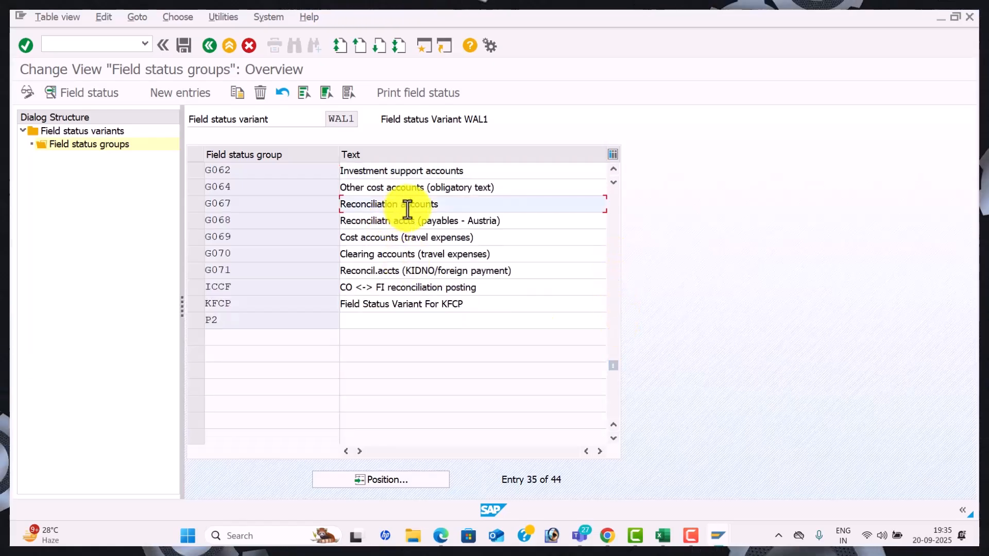
pyautogui.hotkey('alt', 'Tab')
pyautogui.hotkey('alt', 'Tab')
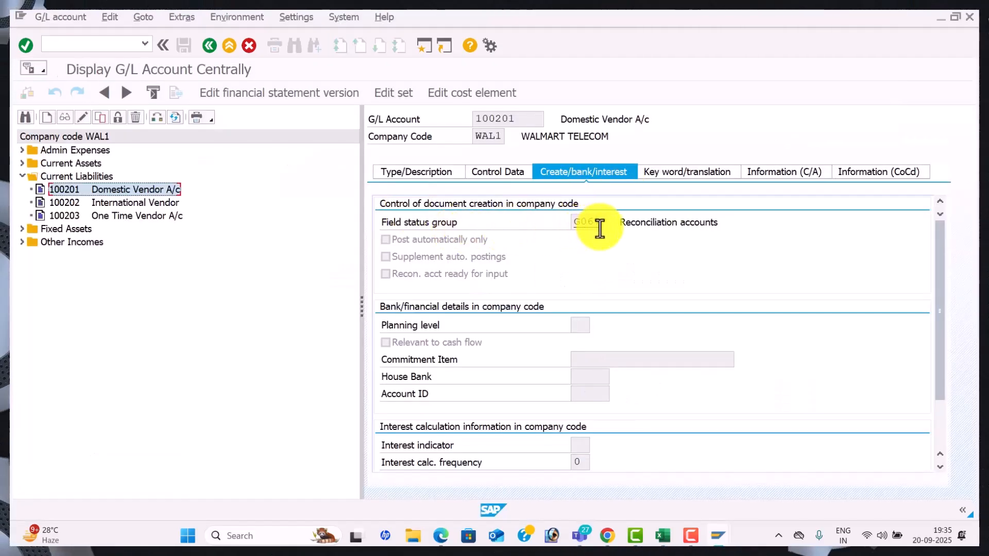
pyautogui.hotkey('alt', 'Tab')
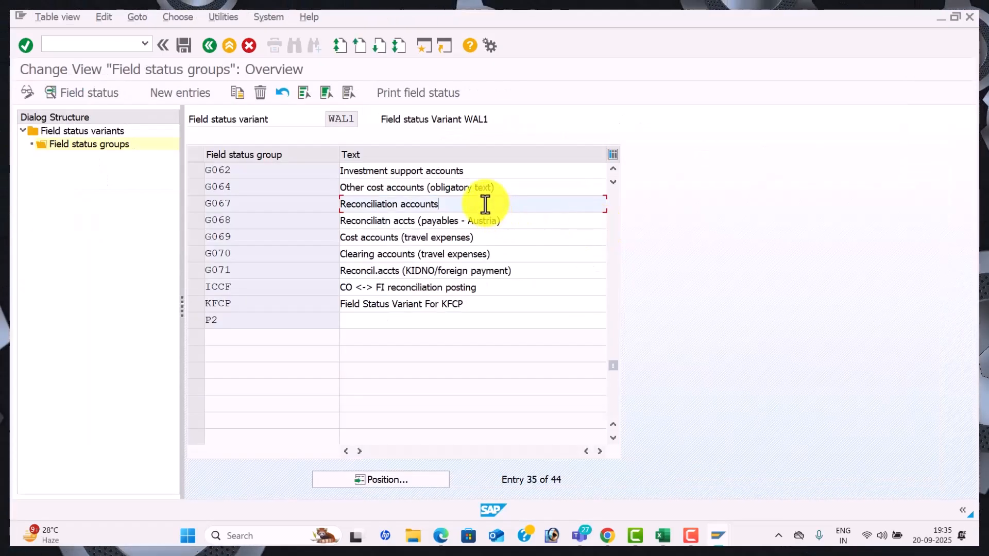
pyautogui.doubleClick(485, 204)
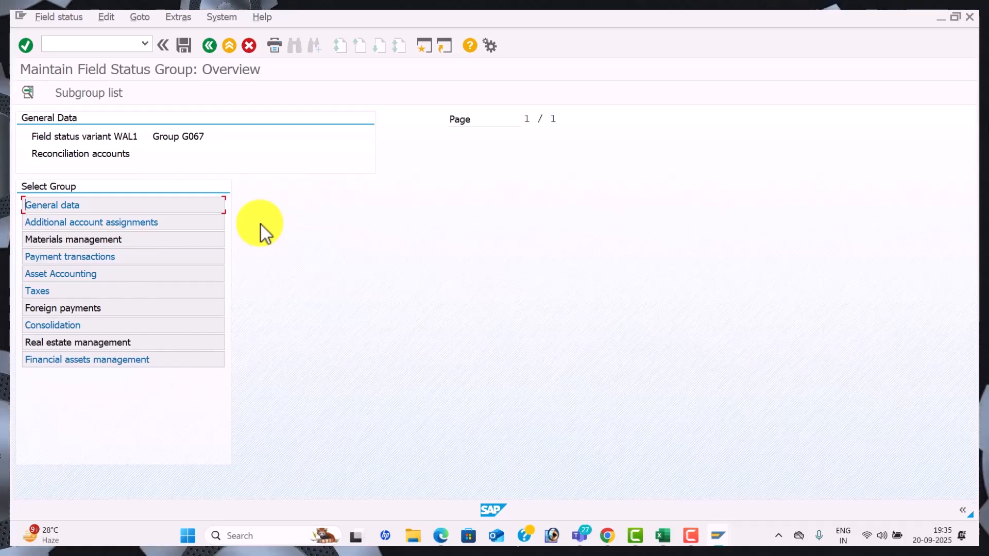
# Save the G067 field status group settings, assigning them to the customizing request
pyautogui.doubleClick(152, 274)
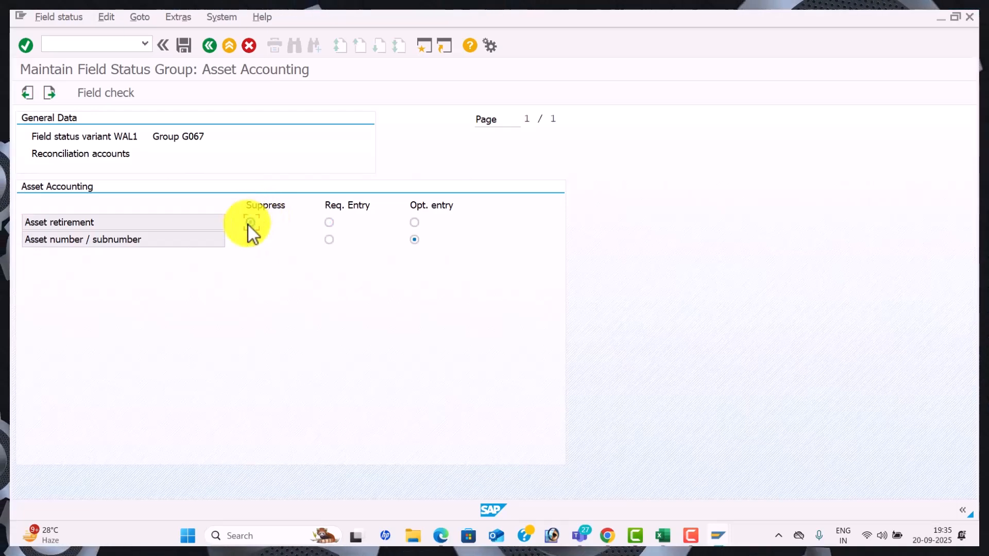
pyautogui.click(183, 51)
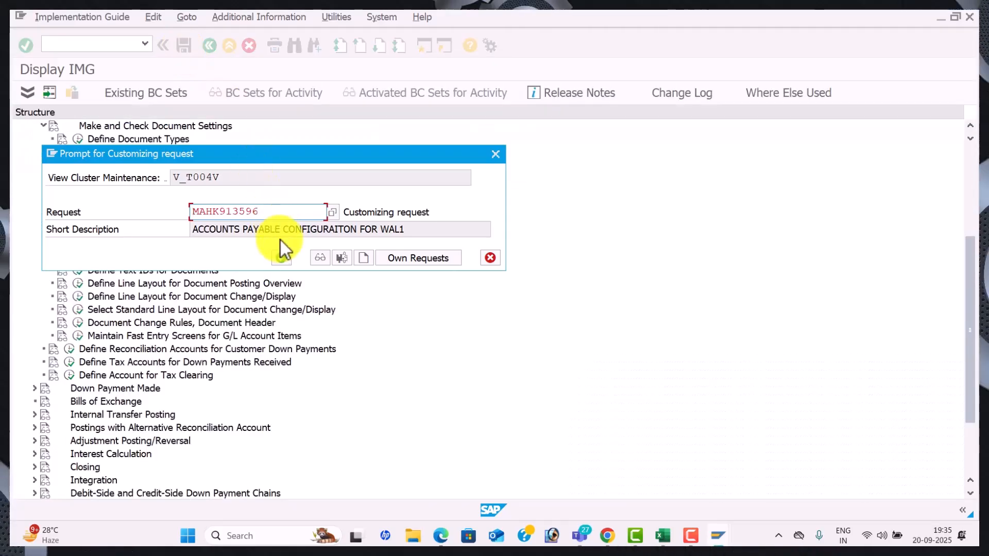
pyautogui.click(281, 258)
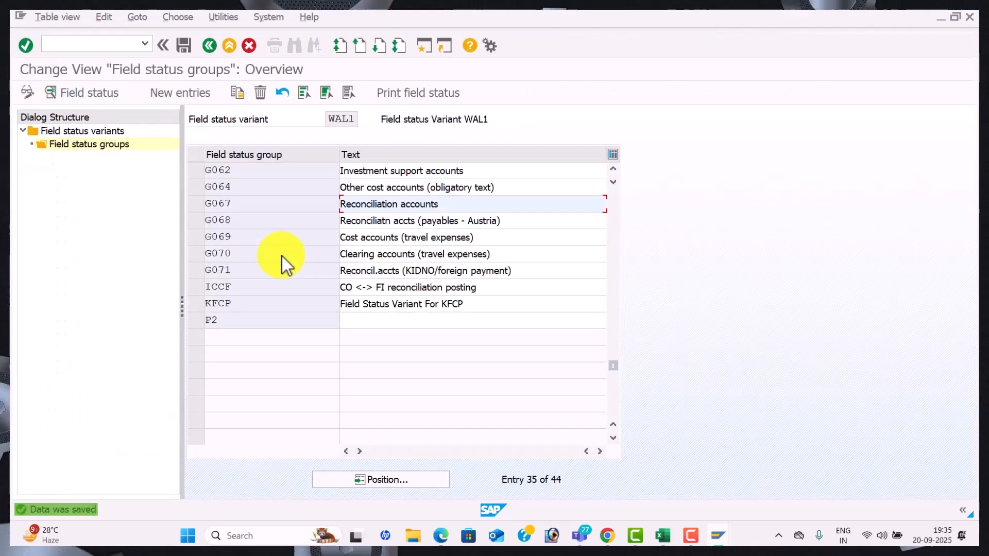
# For G067, make Text a required entry and suppress Business Area
pyautogui.doubleClick(470, 206)
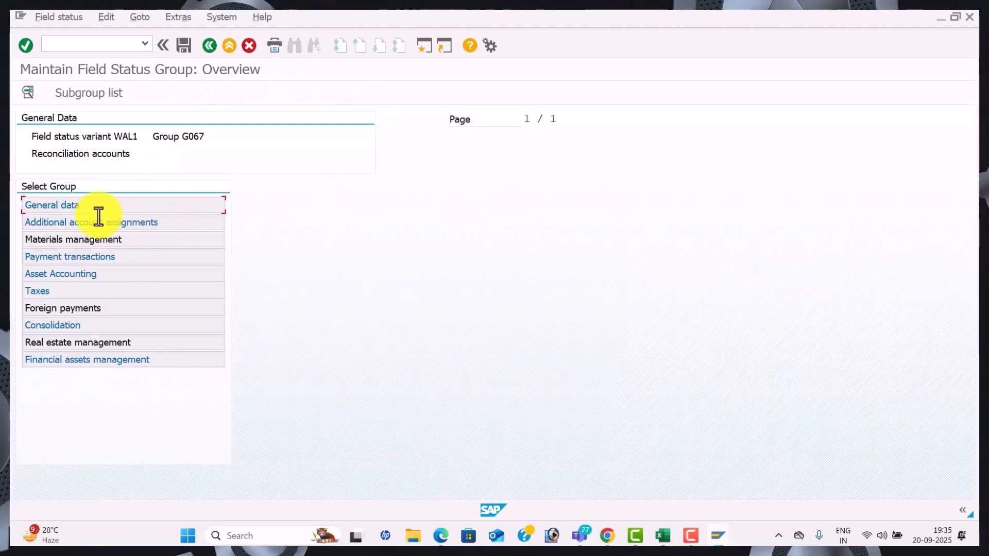
pyautogui.click(166, 205)
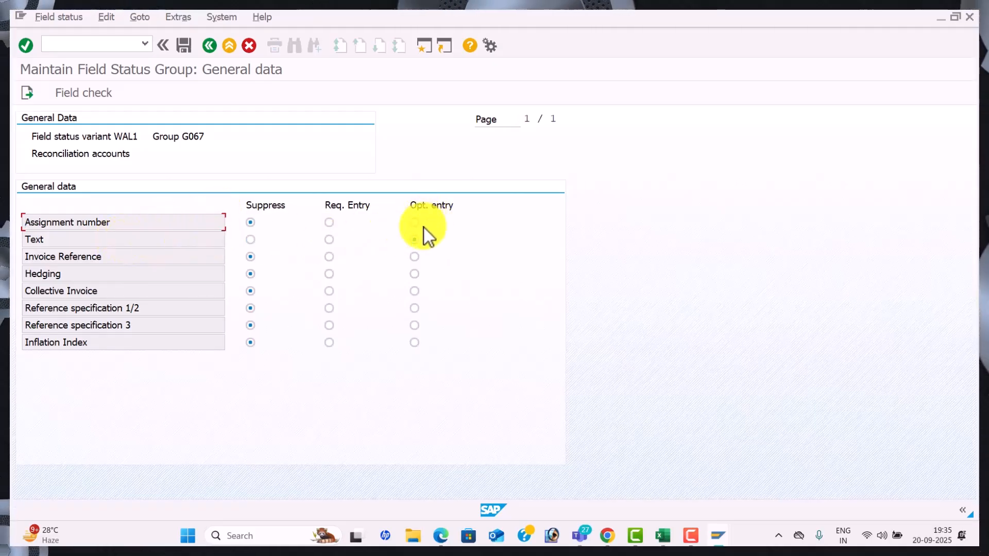
pyautogui.click(329, 240)
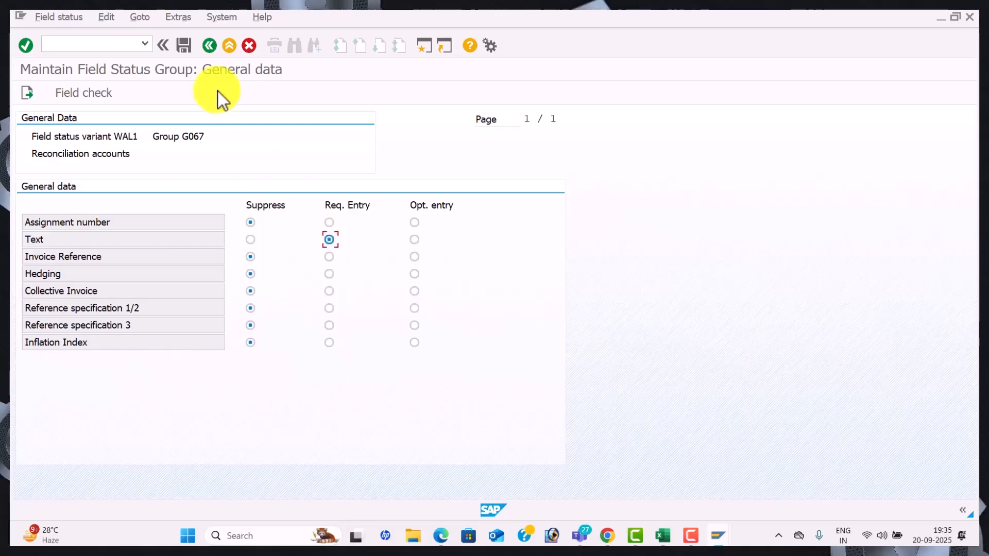
pyautogui.click(208, 47)
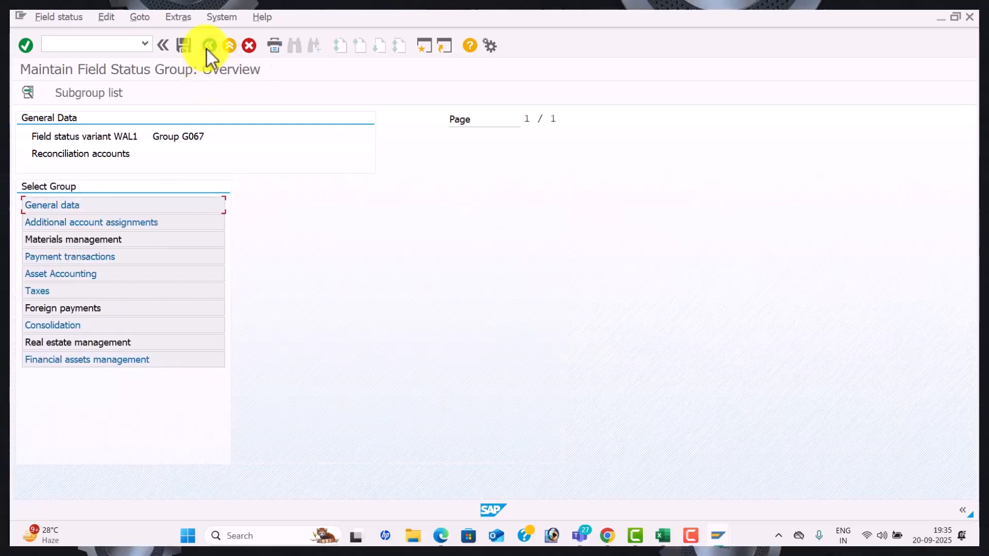
pyautogui.doubleClick(201, 221)
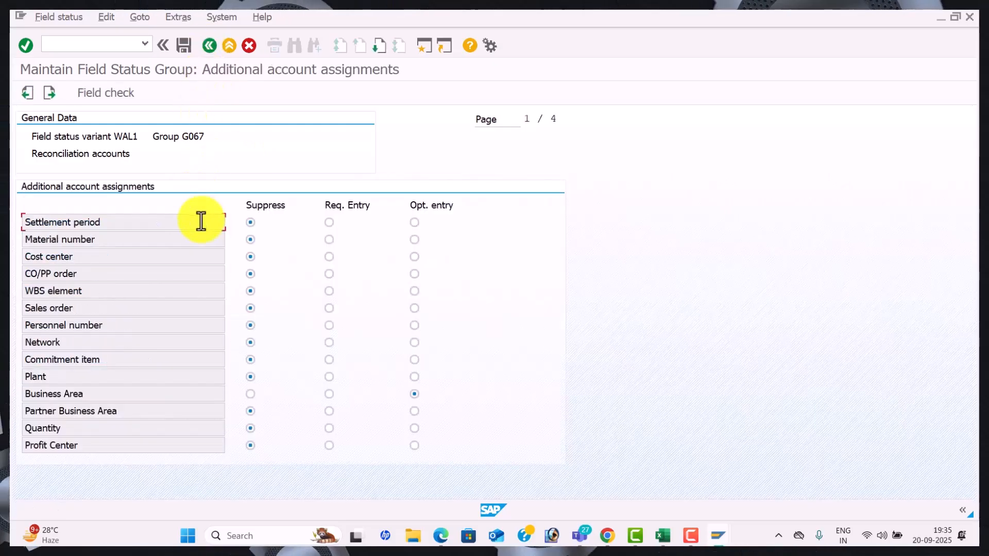
pyautogui.click(250, 395)
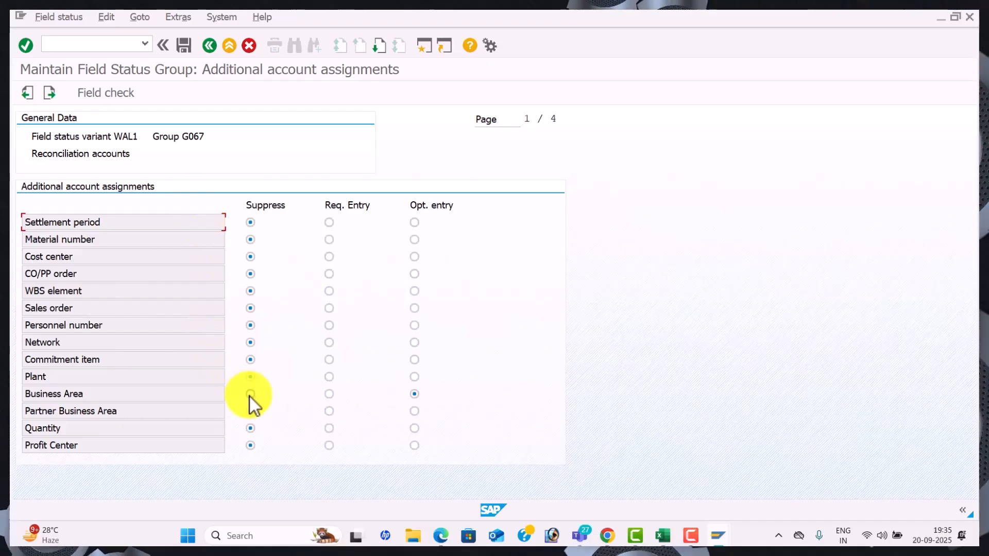
pyautogui.click(209, 50)
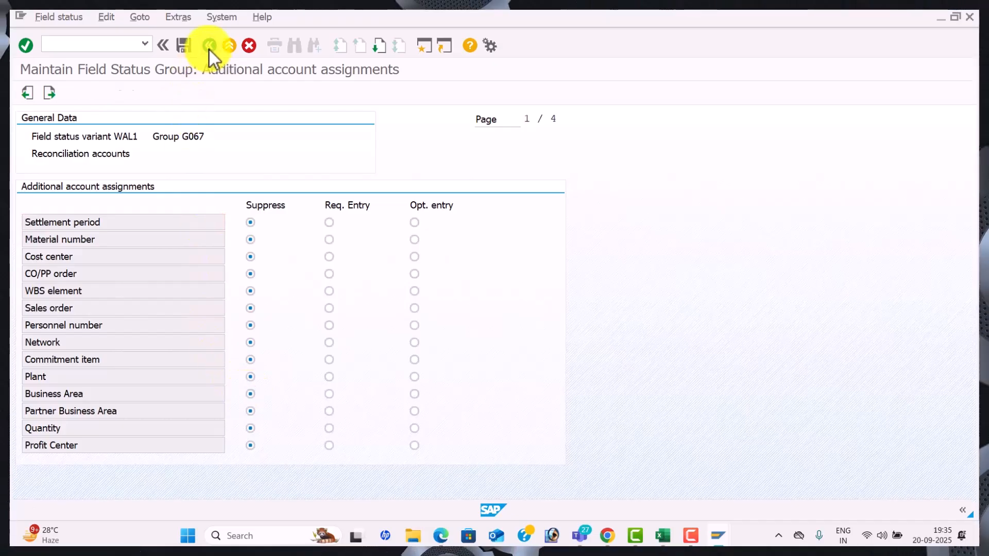
# Make Value date required, suppress Bank Business Partners, and save G067's field statuses
pyautogui.doubleClick(186, 240)
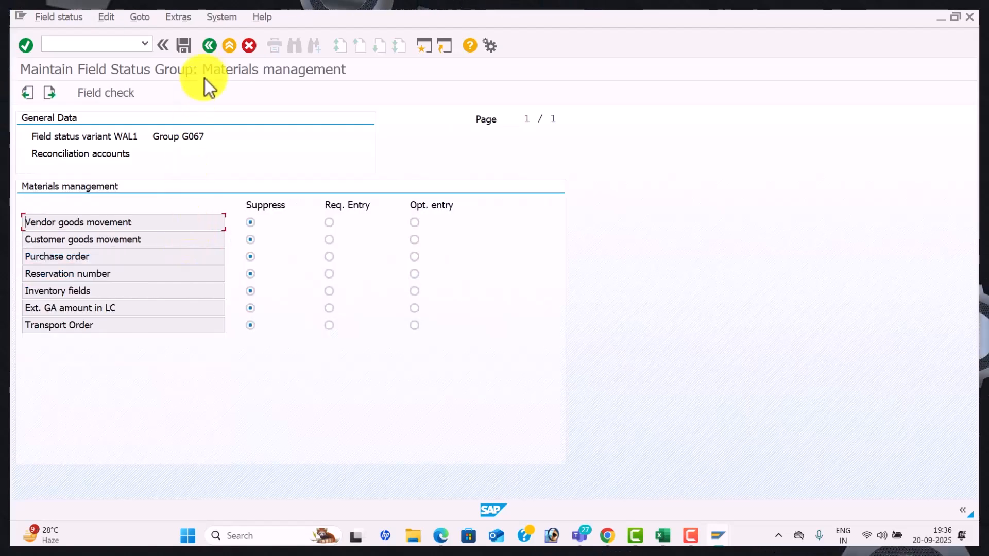
pyautogui.click(213, 51)
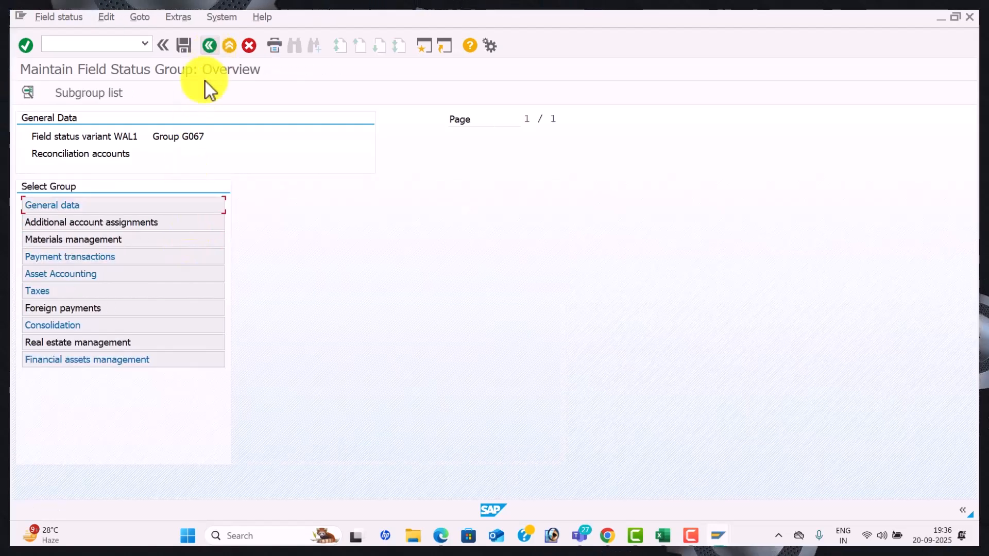
pyautogui.doubleClick(157, 256)
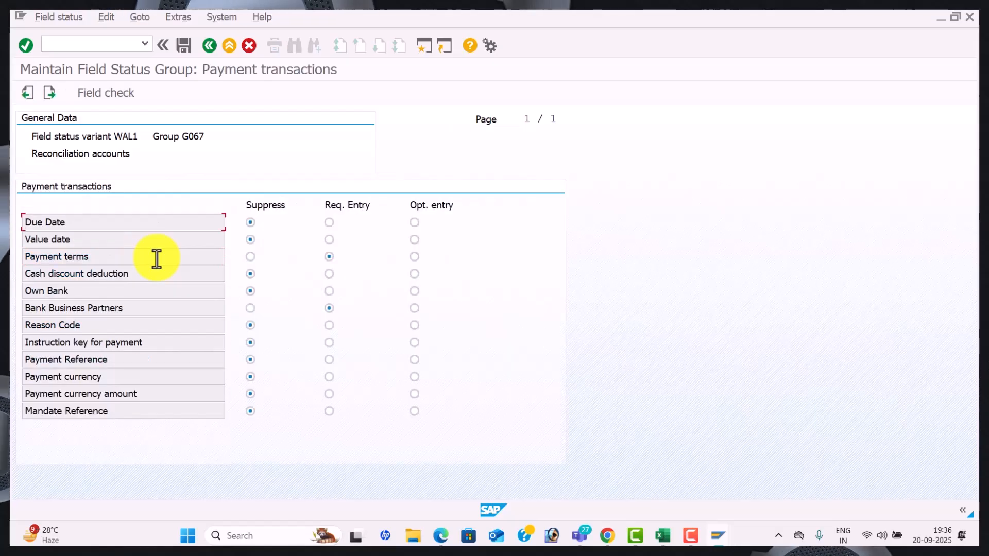
pyautogui.click(329, 239)
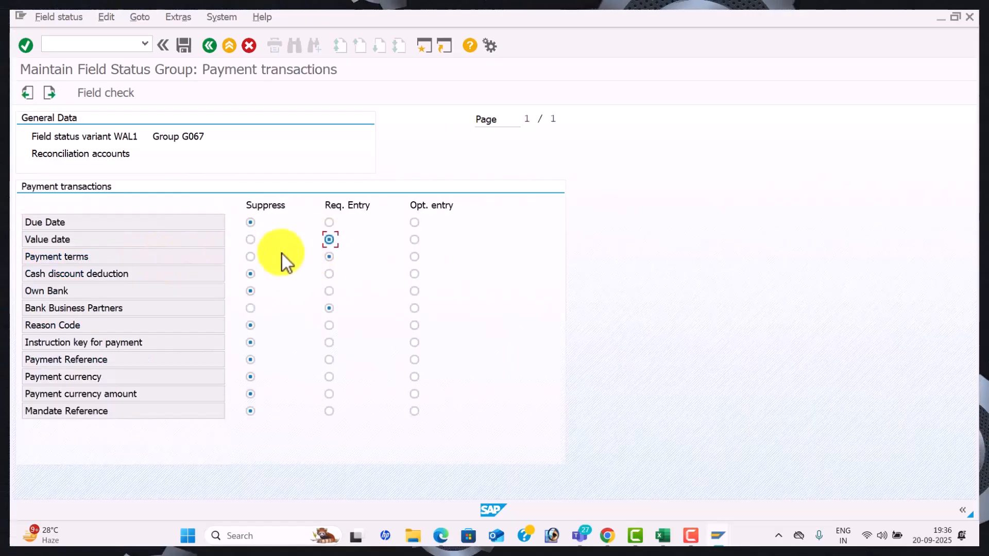
pyautogui.click(250, 308)
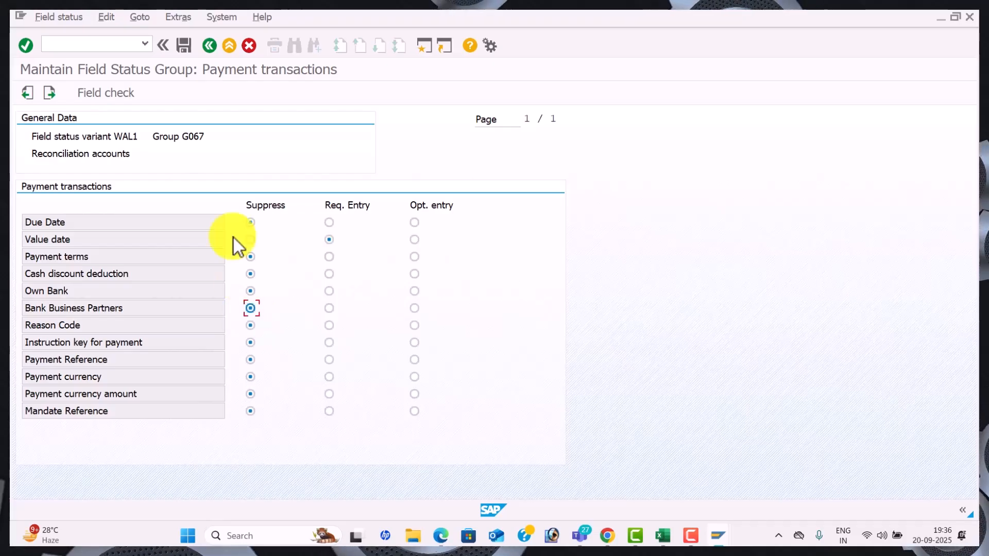
pyautogui.click(184, 41)
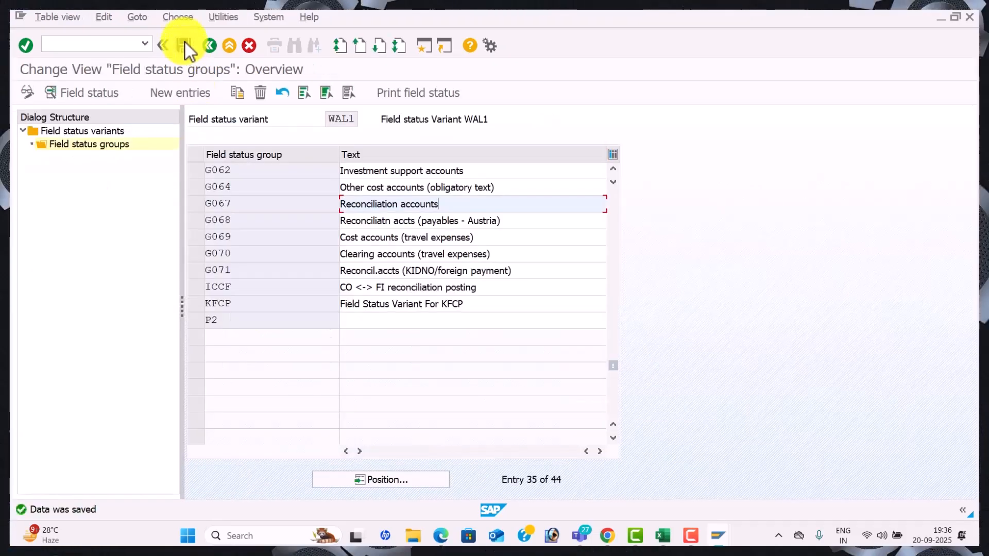
# Back out to the posting key definitions and open posting key 31 invoice
pyautogui.click(211, 45)
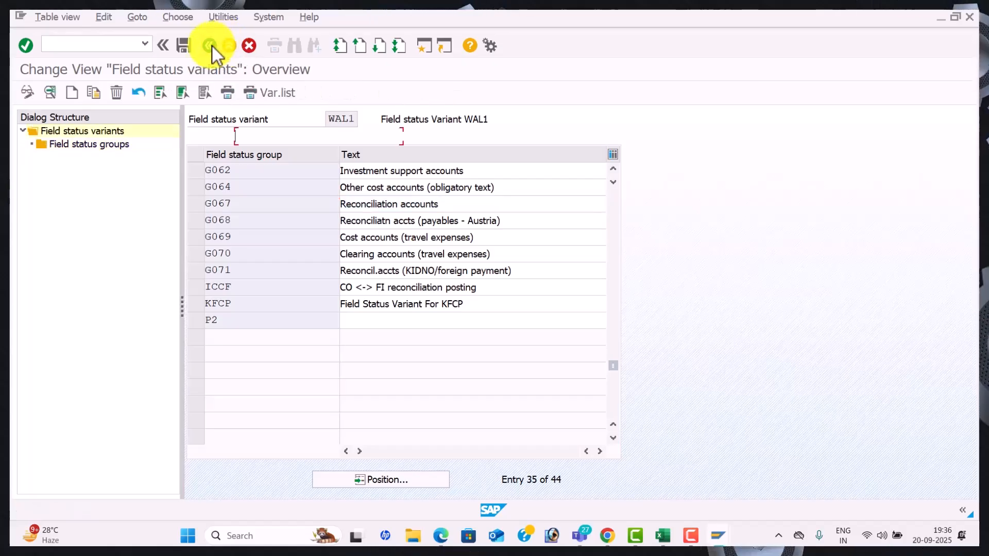
pyautogui.click(211, 45)
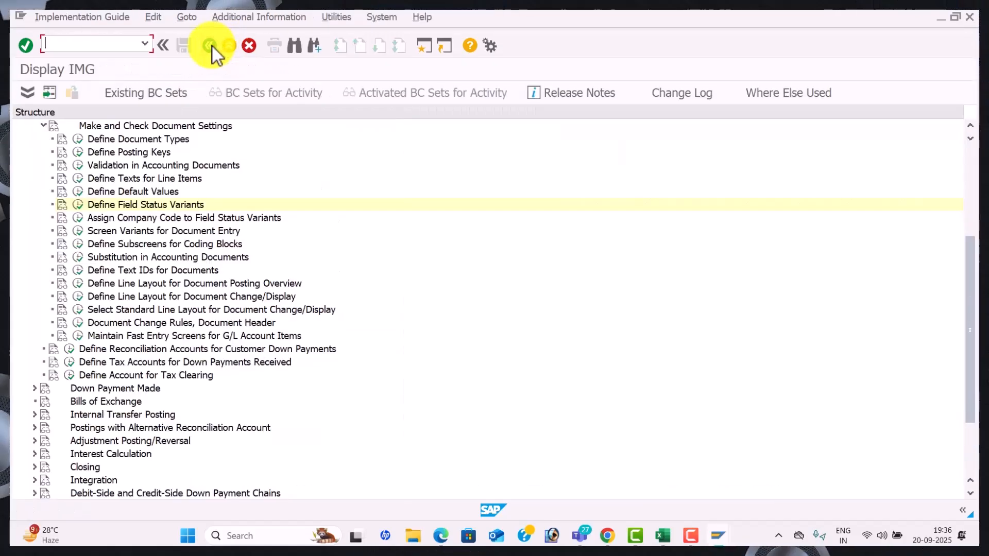
pyautogui.click(210, 46)
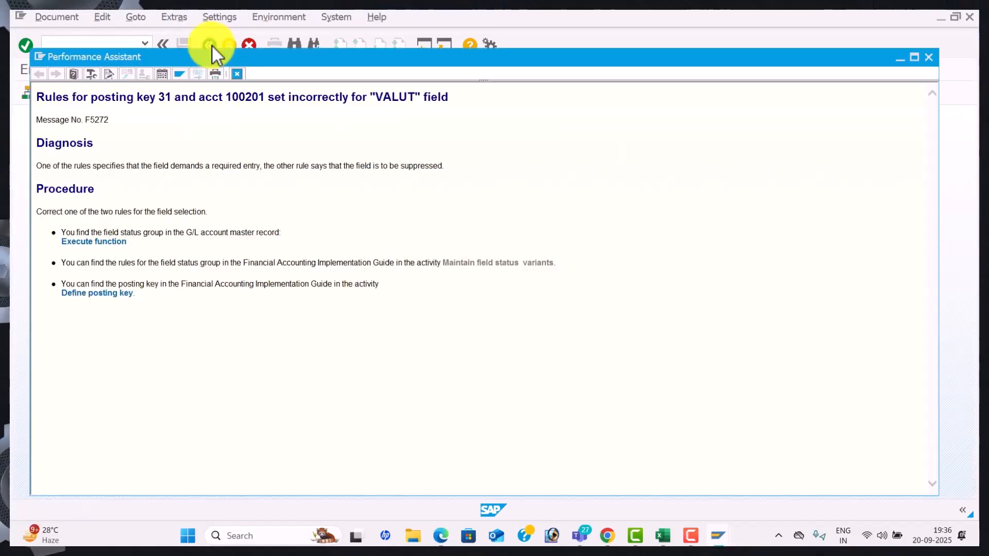
pyautogui.click(118, 293)
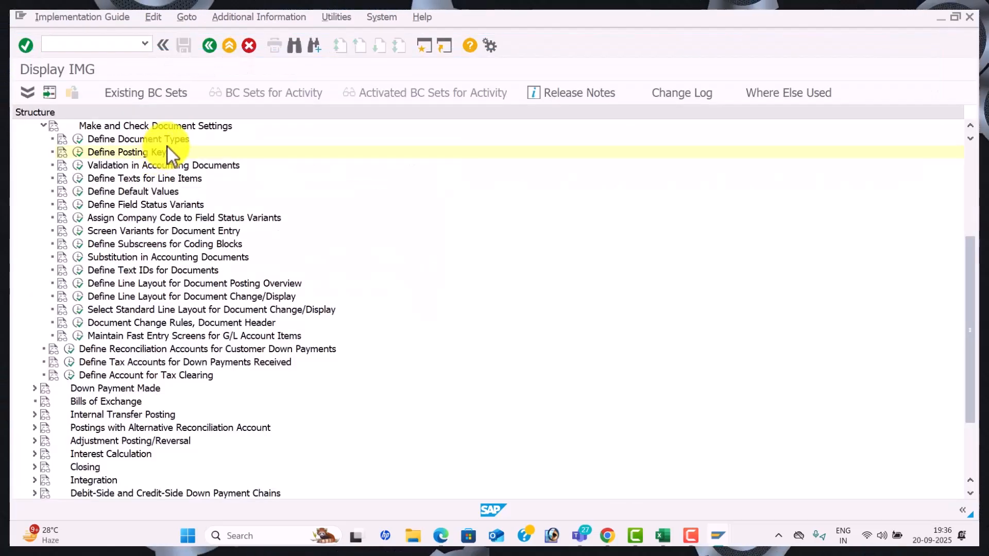
pyautogui.click(79, 153)
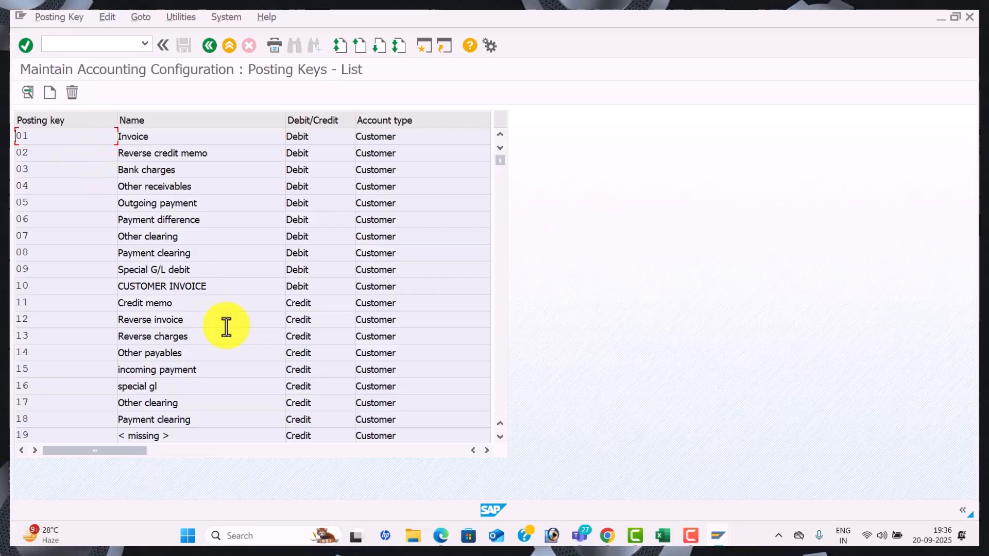
pyautogui.click(502, 322)
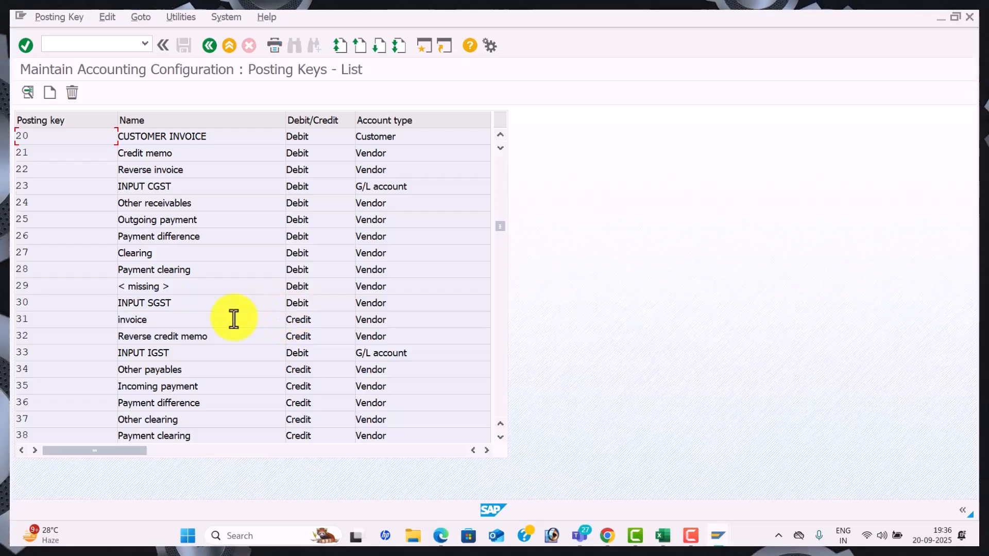
pyautogui.doubleClick(173, 321)
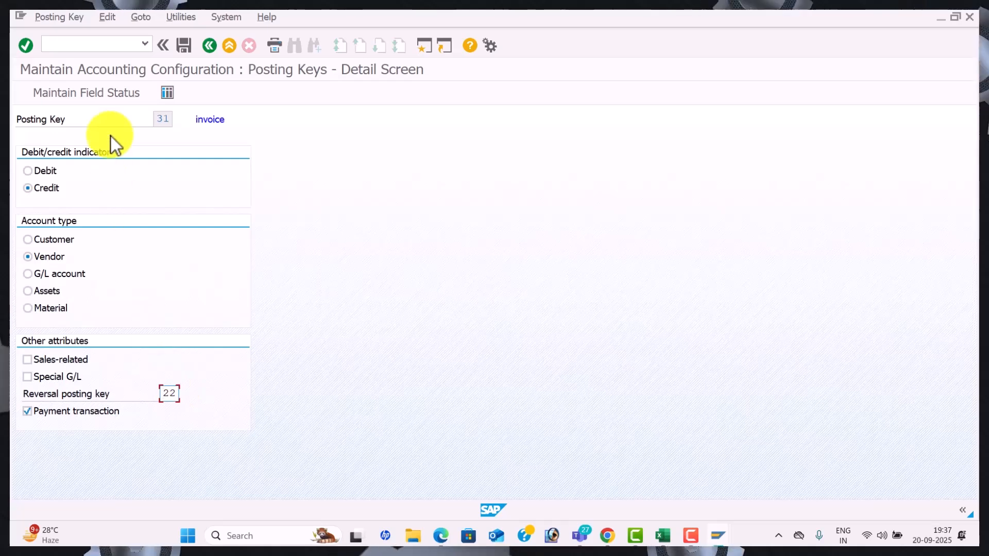
# Make Text a required entry in posting key 31's General data field statuses
pyautogui.click(91, 95)
pyautogui.click(90, 94)
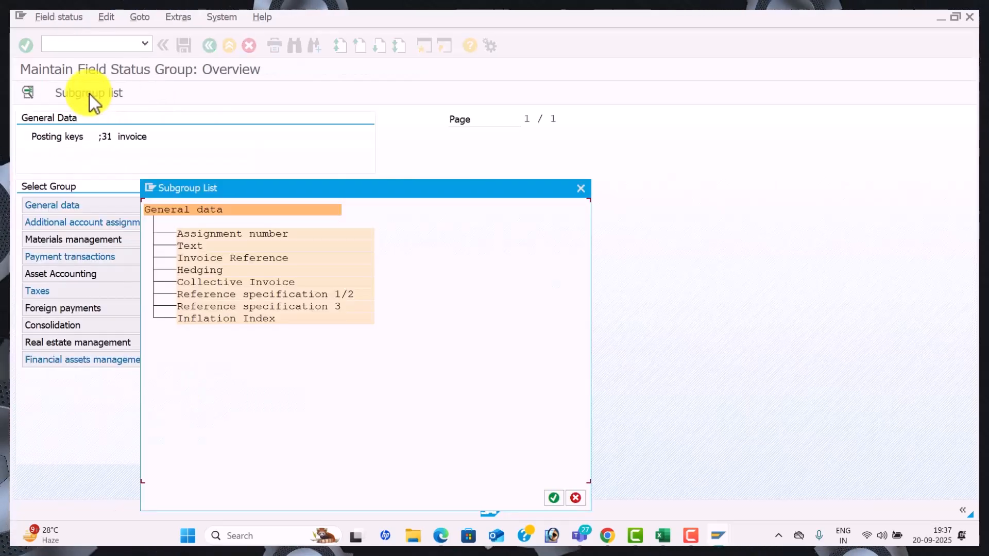
pyautogui.click(586, 183)
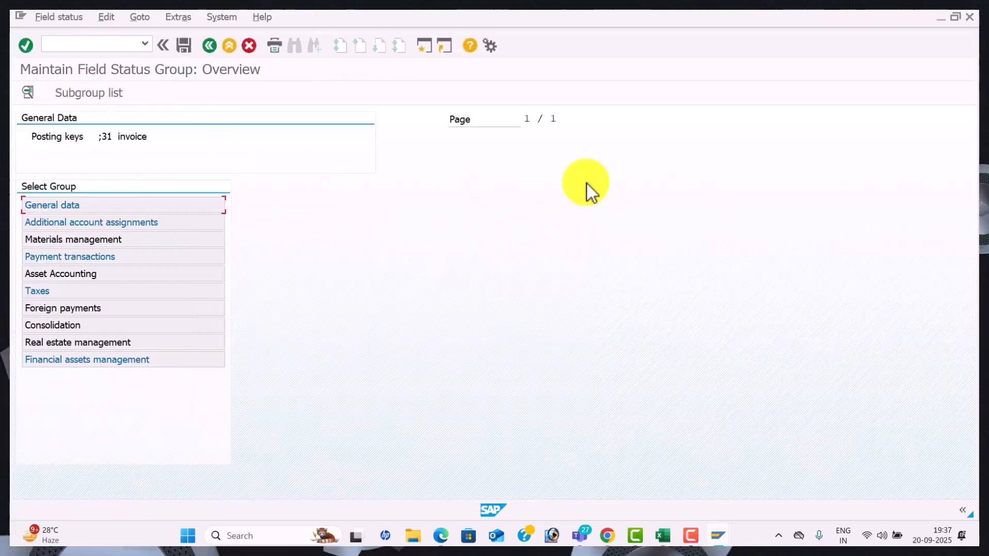
pyautogui.doubleClick(188, 205)
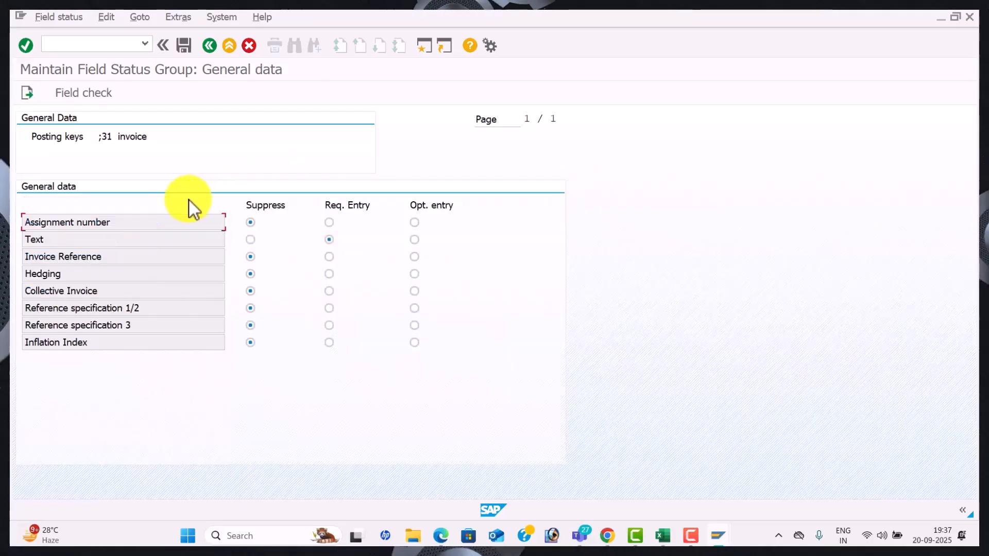
pyautogui.click(329, 239)
pyautogui.click(209, 45)
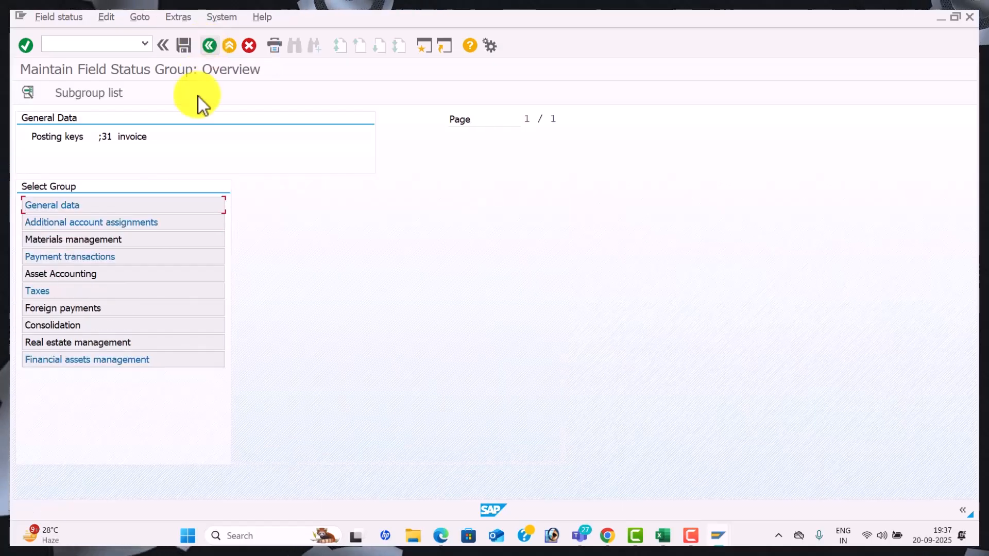
# Review key 31's Additional account assignments, Materials management, Payment transactions and Asset Accounting statuses
pyautogui.doubleClick(166, 223)
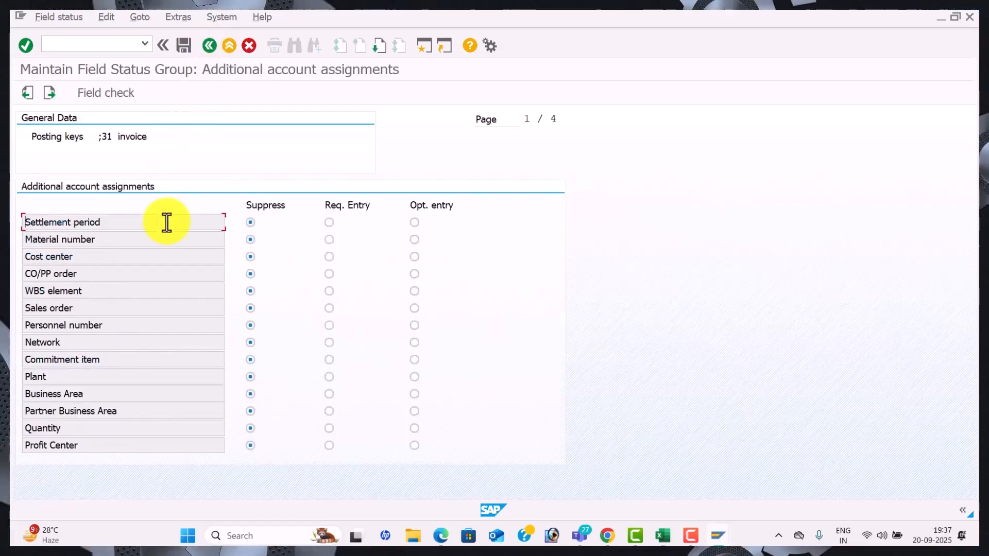
pyautogui.click(209, 46)
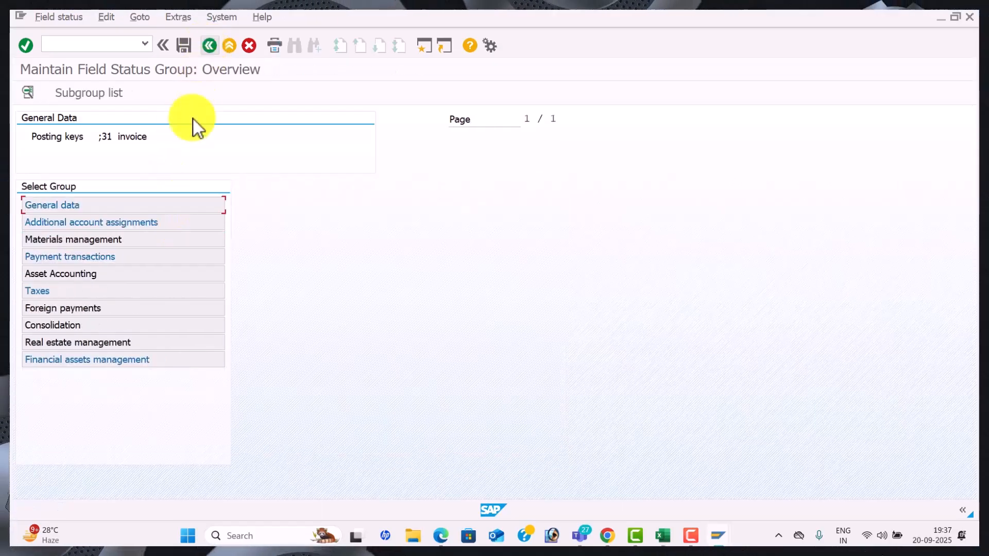
pyautogui.doubleClick(157, 240)
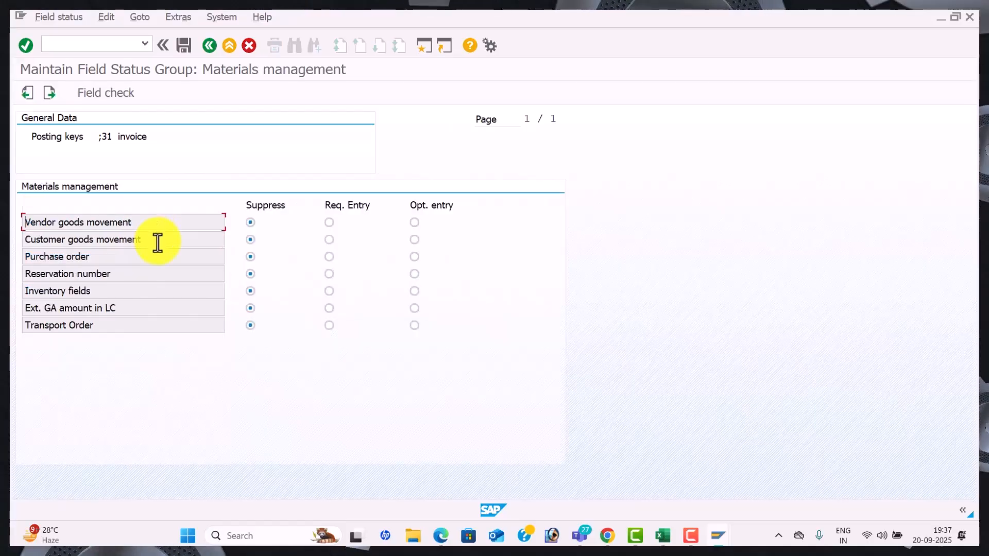
pyautogui.click(212, 48)
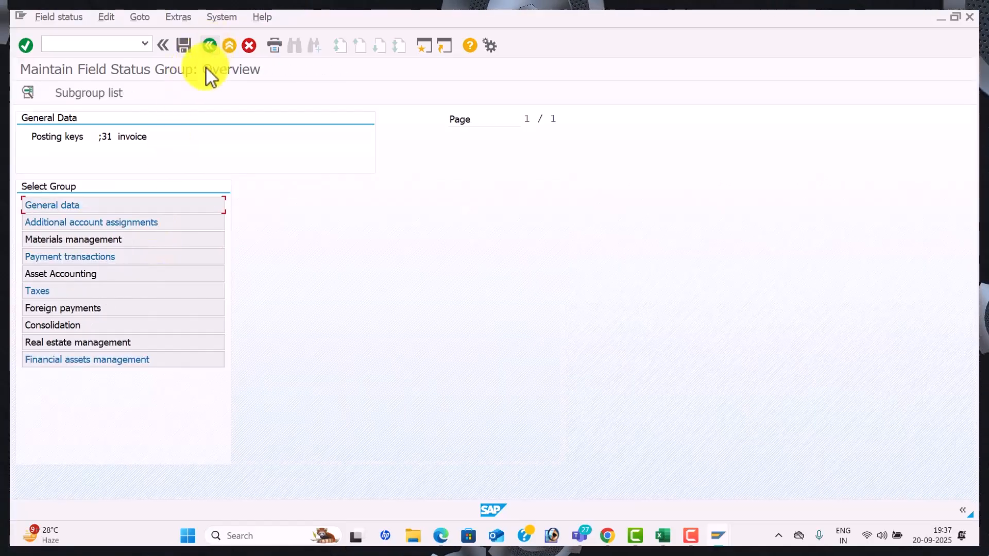
pyautogui.doubleClick(153, 257)
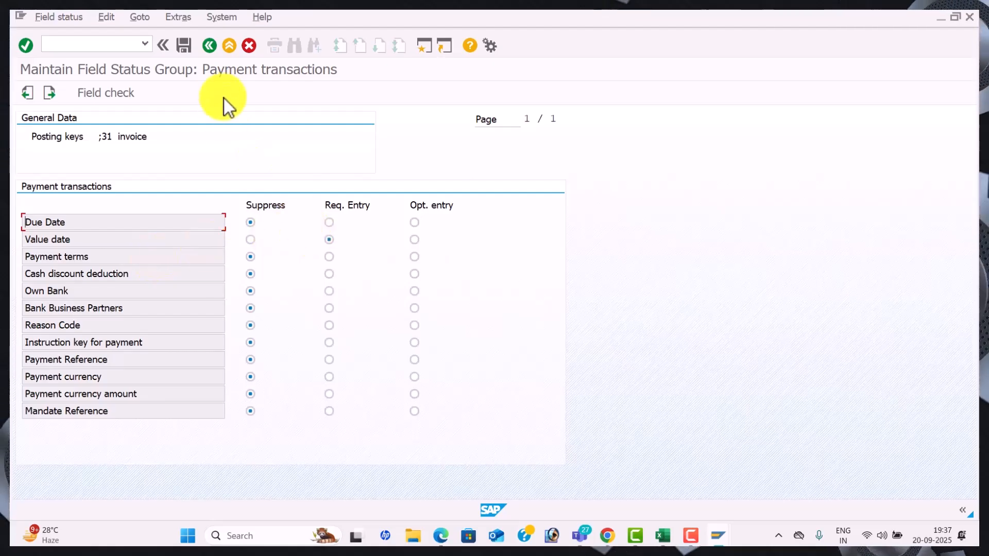
pyautogui.click(209, 48)
pyautogui.doubleClick(140, 273)
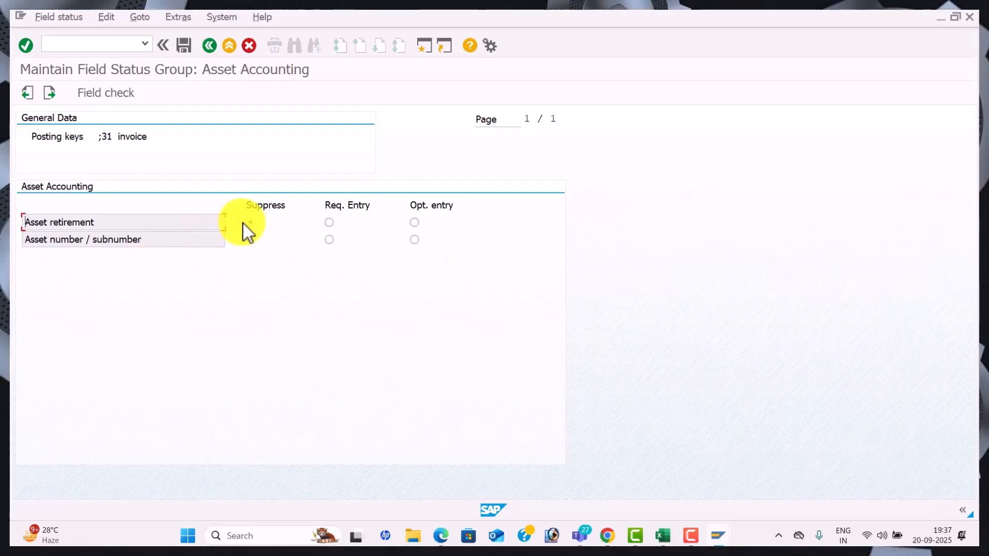
pyautogui.click(213, 47)
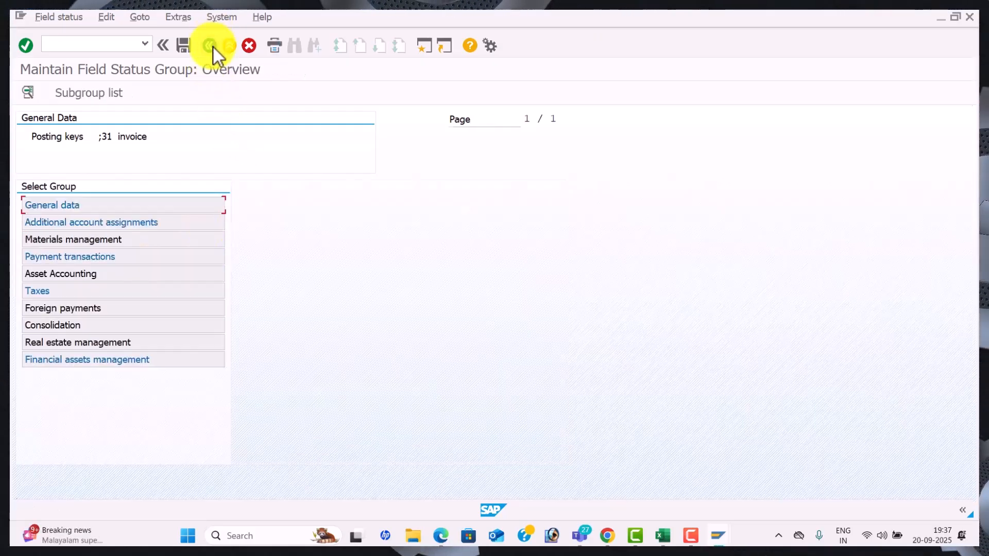
pyautogui.click(214, 47)
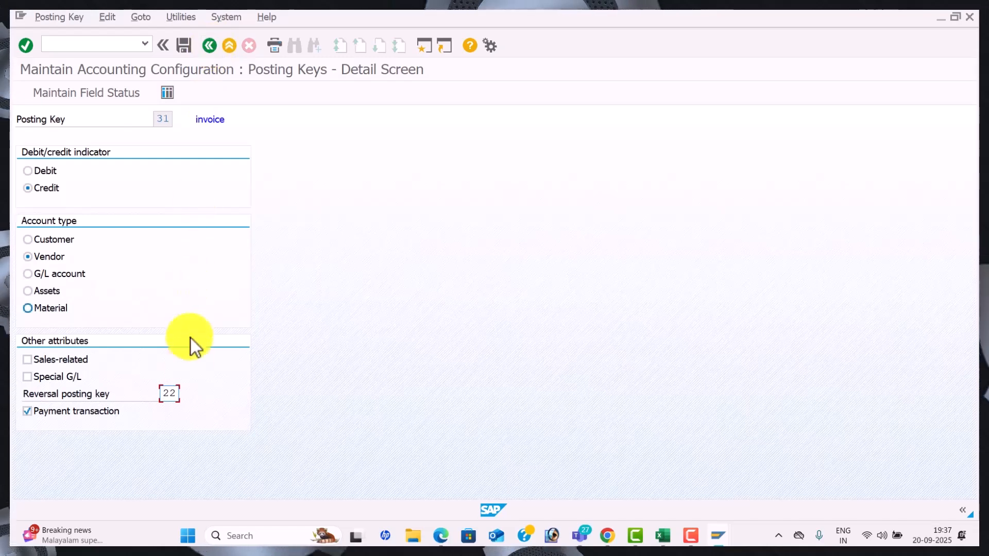
# Open posting key 22 Reverse invoice and inspect its General data field statuses
pyautogui.click(209, 44)
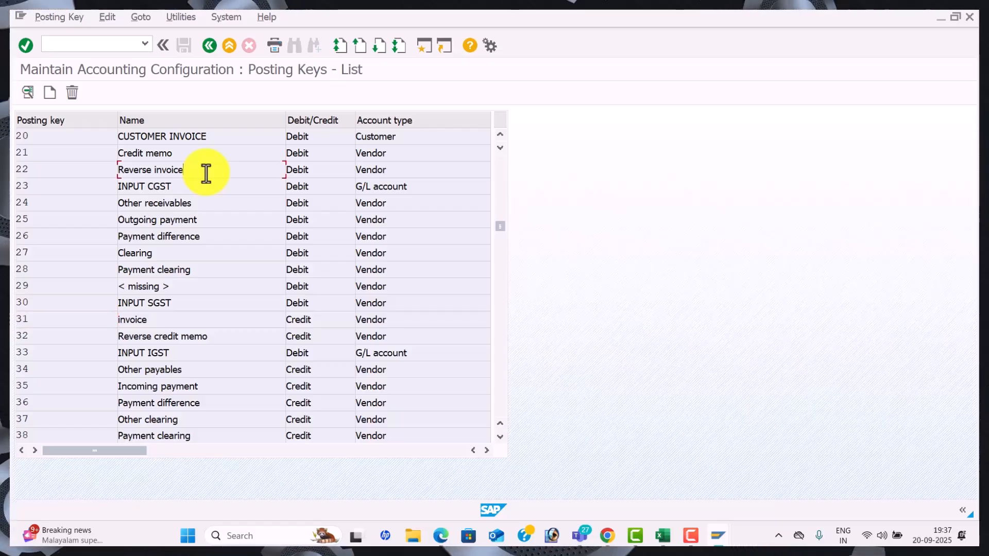
pyautogui.doubleClick(206, 171)
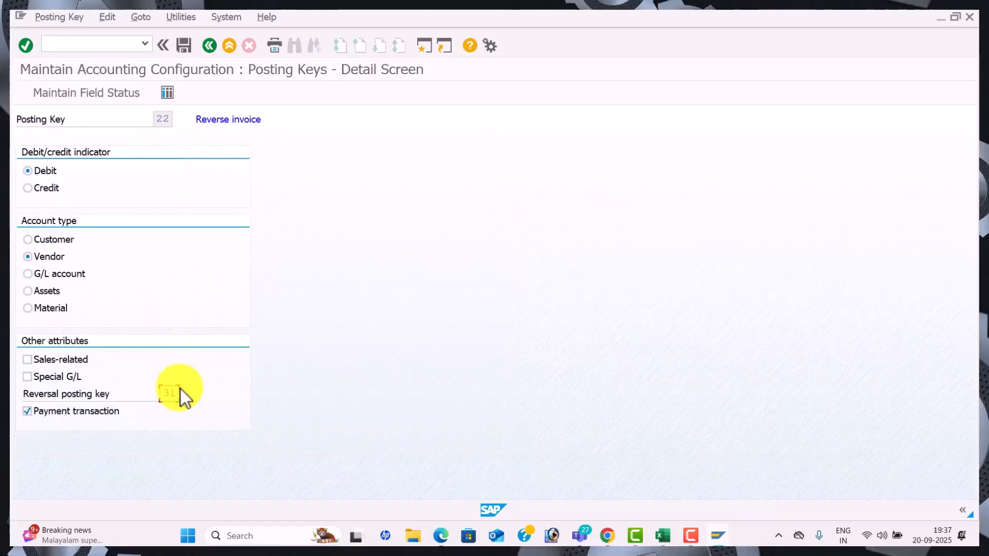
pyautogui.click(113, 90)
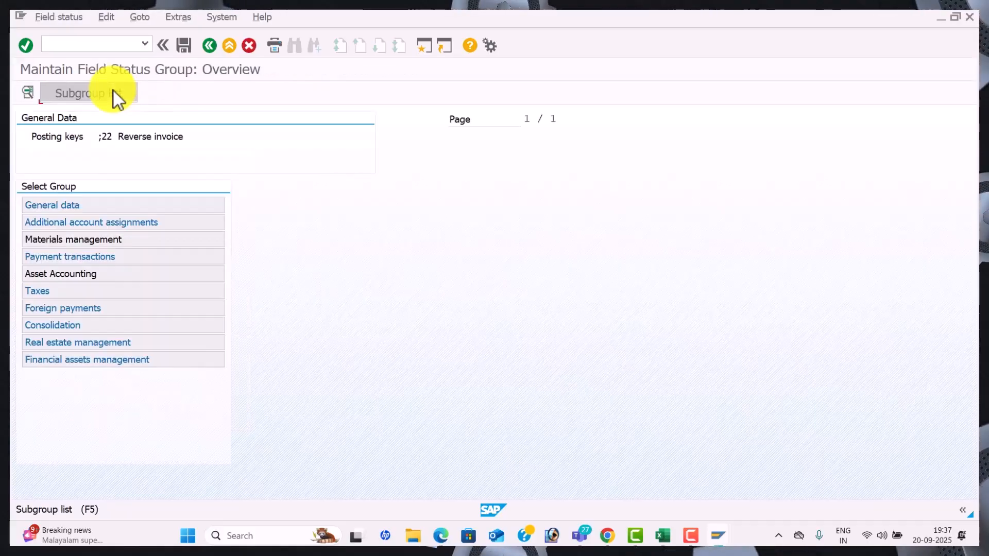
pyautogui.click(114, 91)
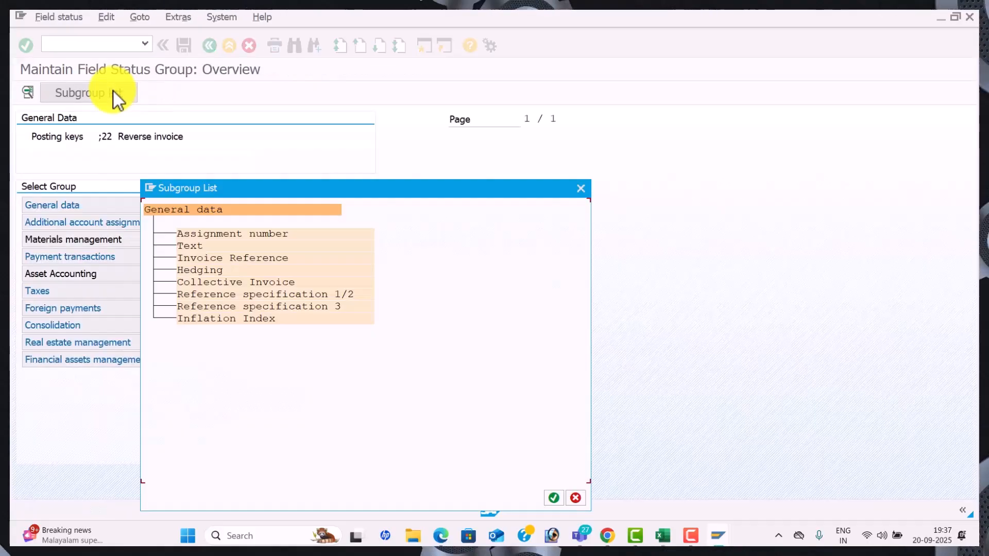
pyautogui.click(579, 186)
pyautogui.doubleClick(188, 206)
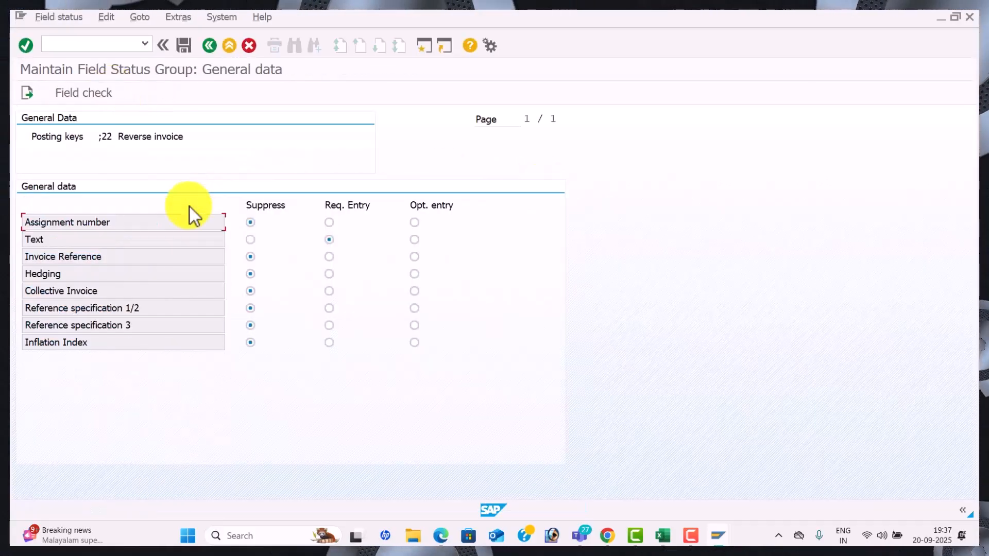
pyautogui.click(209, 46)
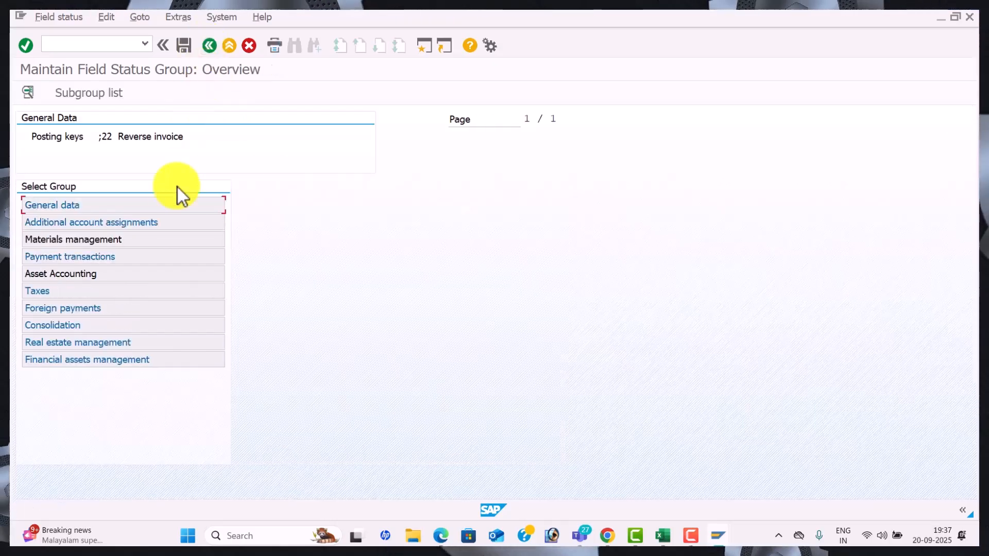
# Check key 22's Payment transactions and Asset Accounting statuses, then back out to the VALUT explanation
pyautogui.doubleClick(180, 261)
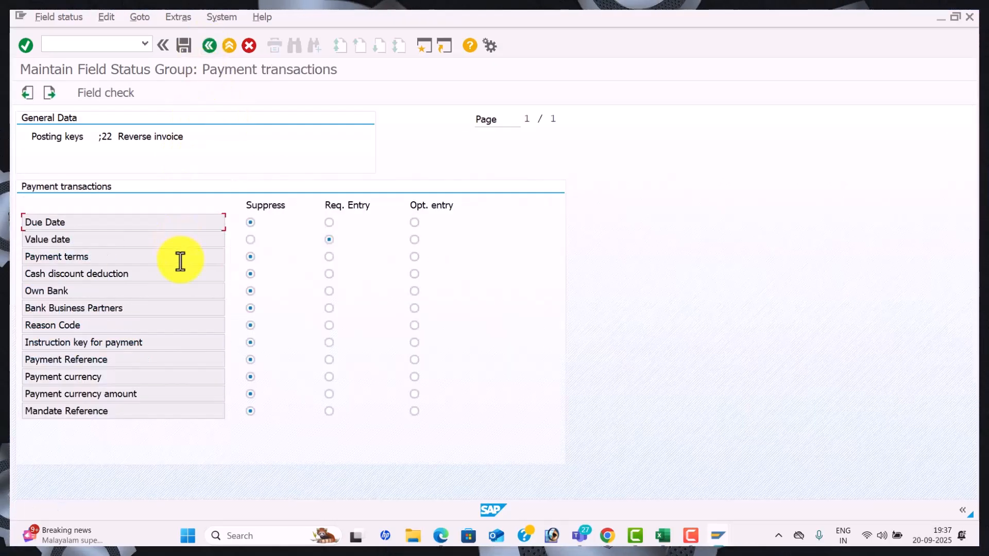
pyautogui.click(208, 46)
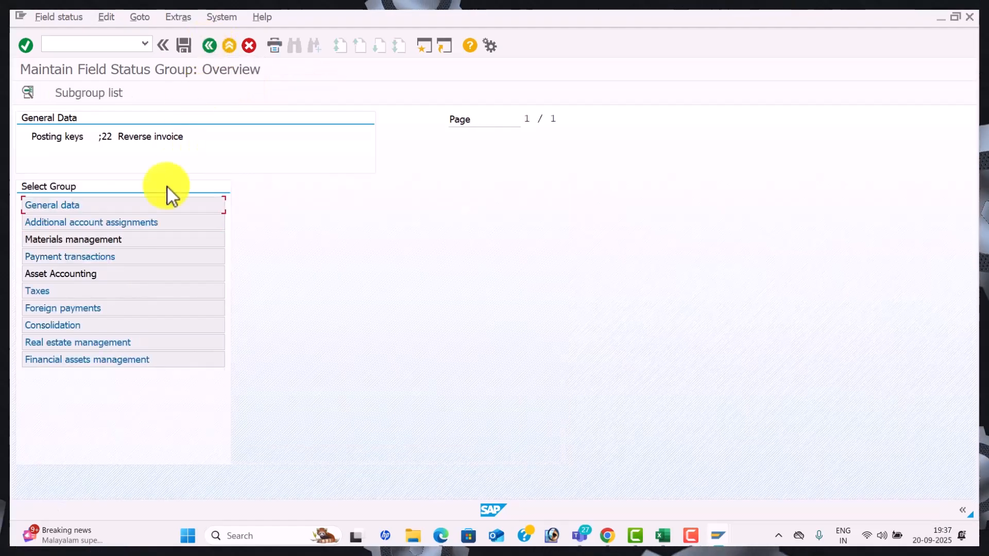
pyautogui.doubleClick(166, 273)
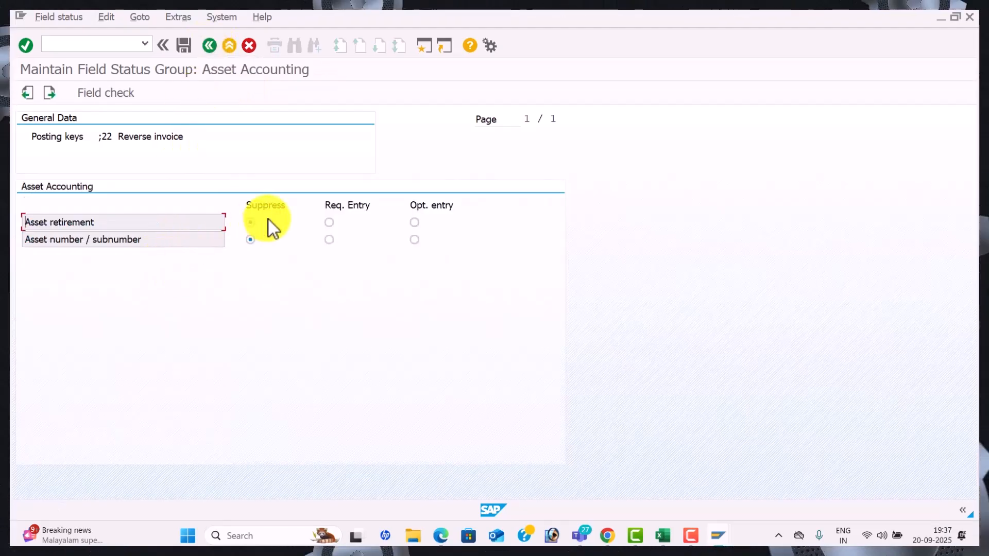
pyautogui.click(215, 45)
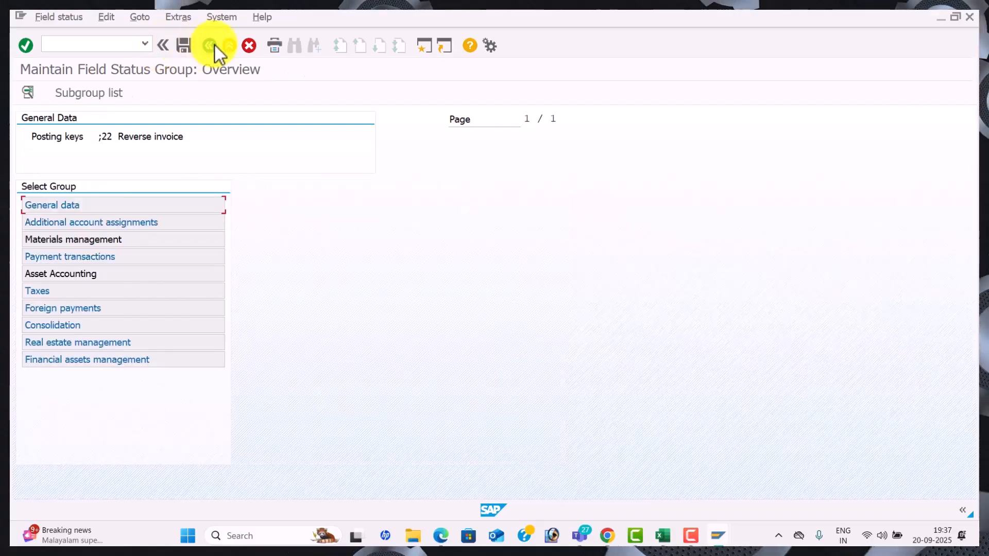
pyautogui.click(215, 45)
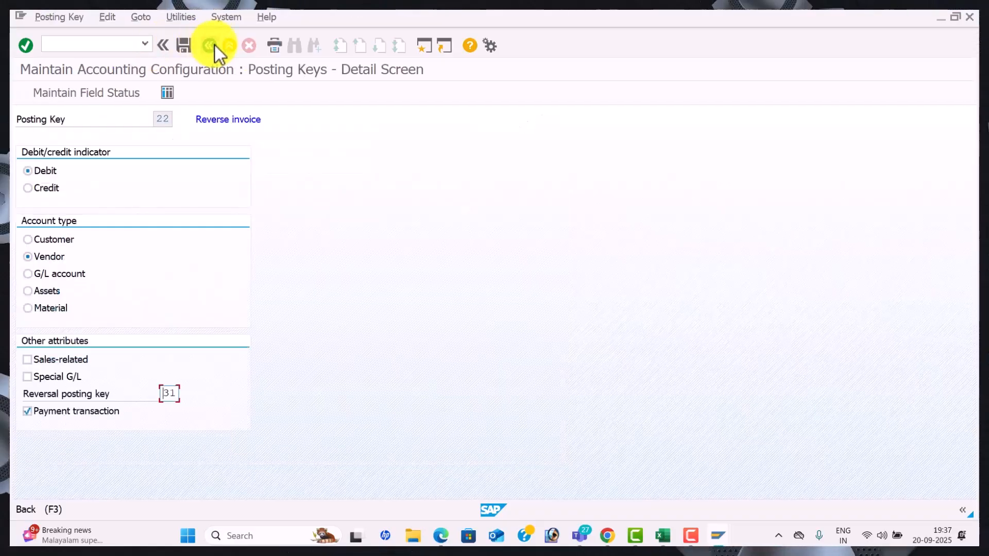
pyautogui.click(215, 45)
pyautogui.click(215, 46)
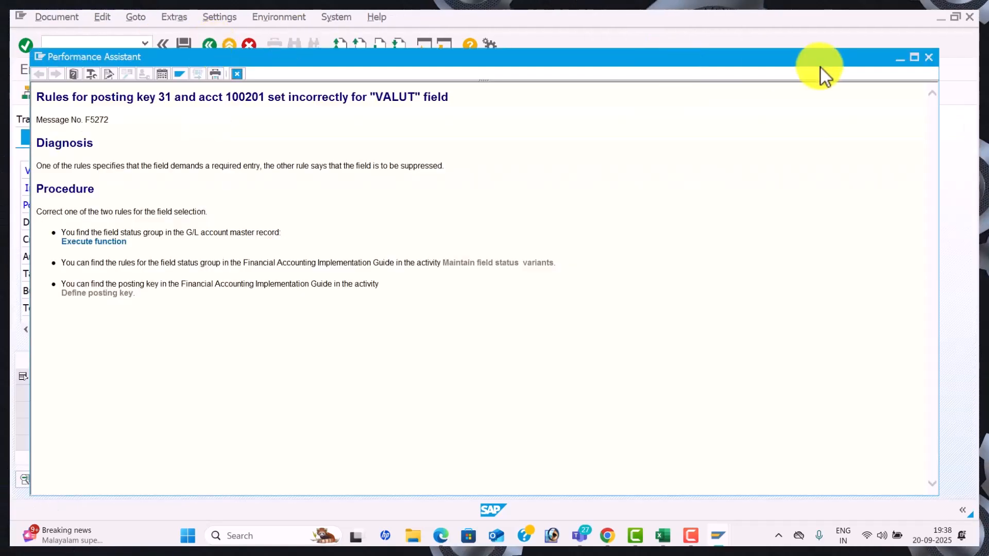
# Close the VALUT error explanation and restart vendor invoice entry with /NFB60
pyautogui.click(931, 60)
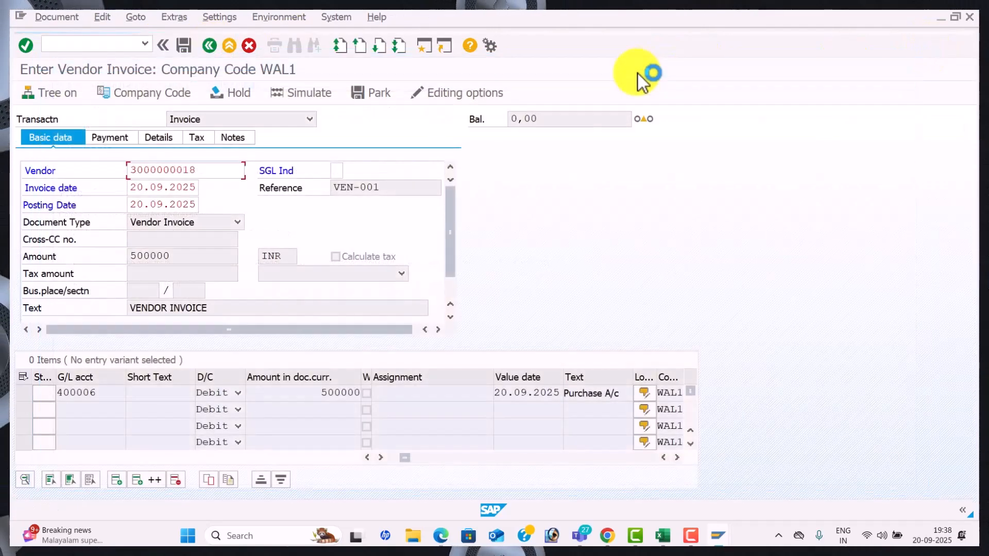
pyautogui.click(113, 44)
pyautogui.write('/Nf')
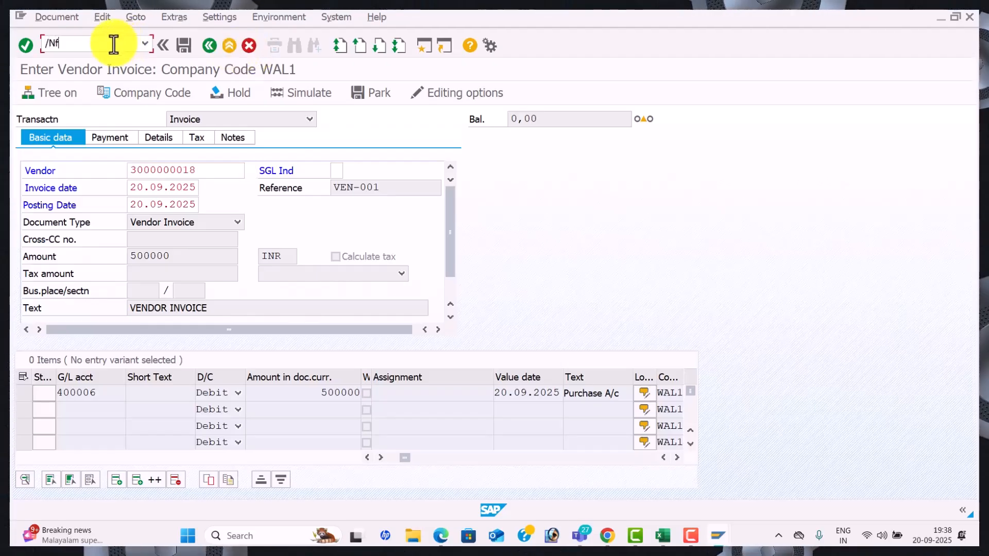
pyautogui.press('BackSpace')
pyautogui.write('FB6')
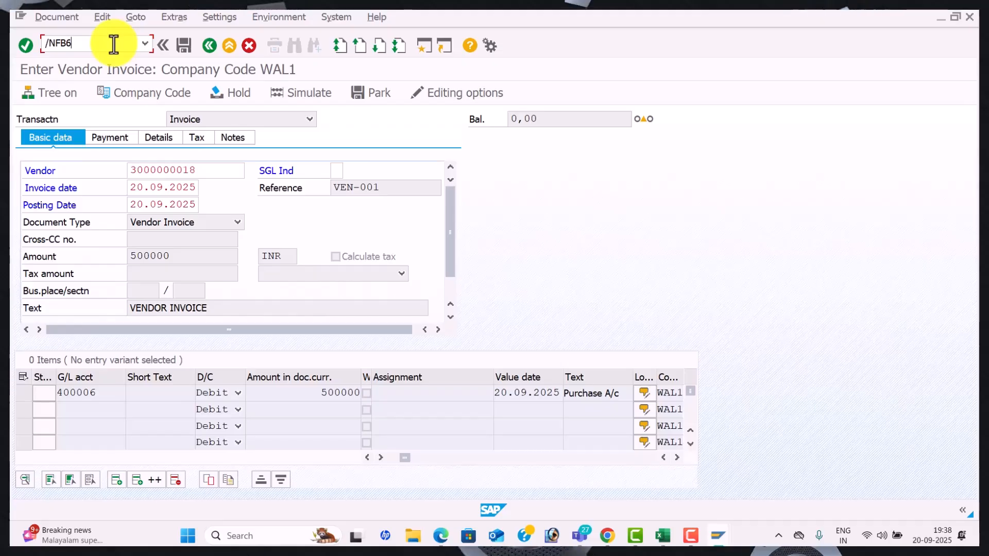
pyautogui.press('space')
pyautogui.press('Down')
pyautogui.press('Tab')
pyautogui.press('Tab')
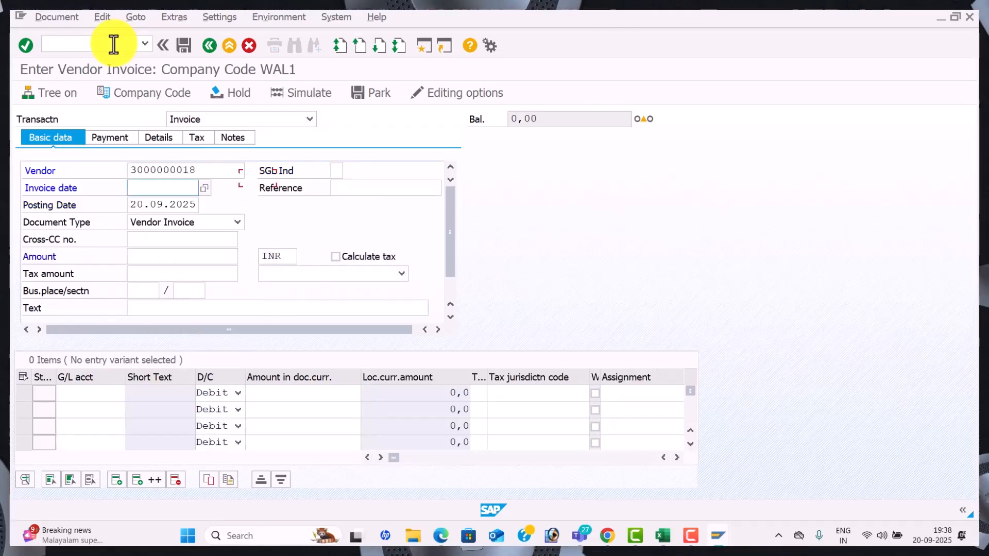
pyautogui.press('space')
pyautogui.press('Down')
pyautogui.press('Tab')
pyautogui.press('space')
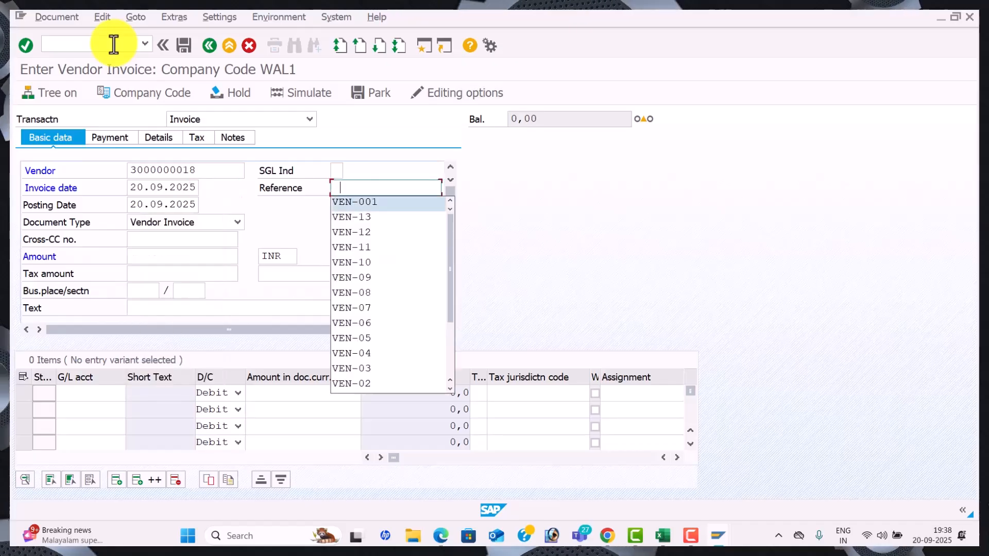
pyautogui.press('Down')
pyautogui.press('Tab')
pyautogui.press('Tab')
pyautogui.press('Tab')
pyautogui.press('Tab')
pyautogui.press('space')
pyautogui.press('Down')
pyautogui.press('Tab')
pyautogui.press('Tab')
pyautogui.press('Tab')
pyautogui.press('Tab')
pyautogui.press('Tab')
pyautogui.press('Tab')
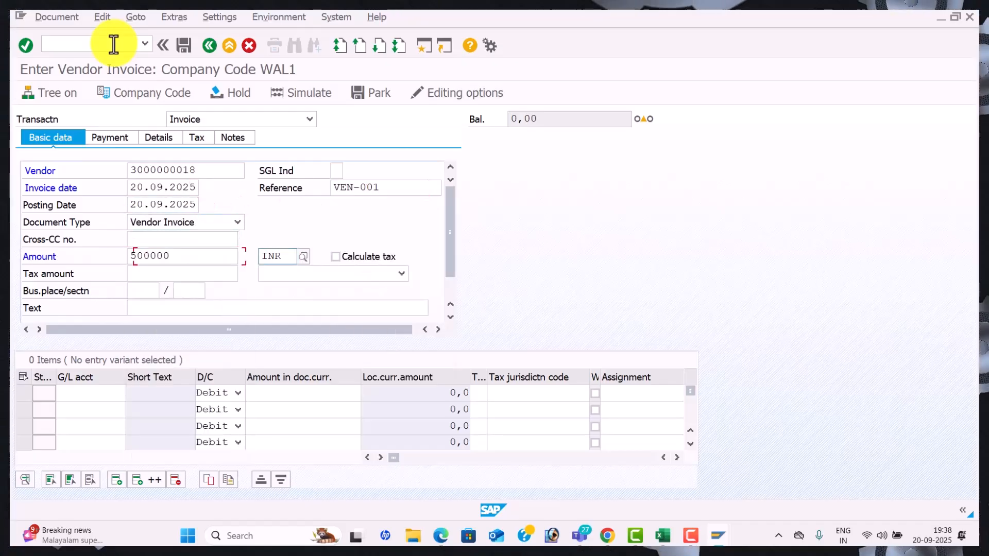
pyautogui.press('Tab')
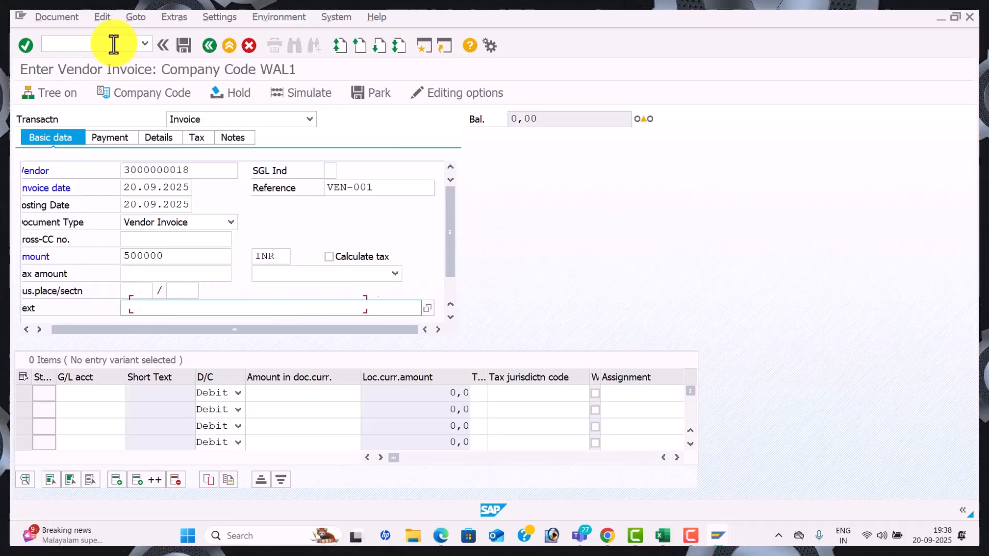
pyautogui.press('space')
pyautogui.press('Down')
# Add a G/L 400006 line for 500000, value date 20.09.2025, text Purchase A/c, and check it
pyautogui.press('Tab')
pyautogui.press('space')
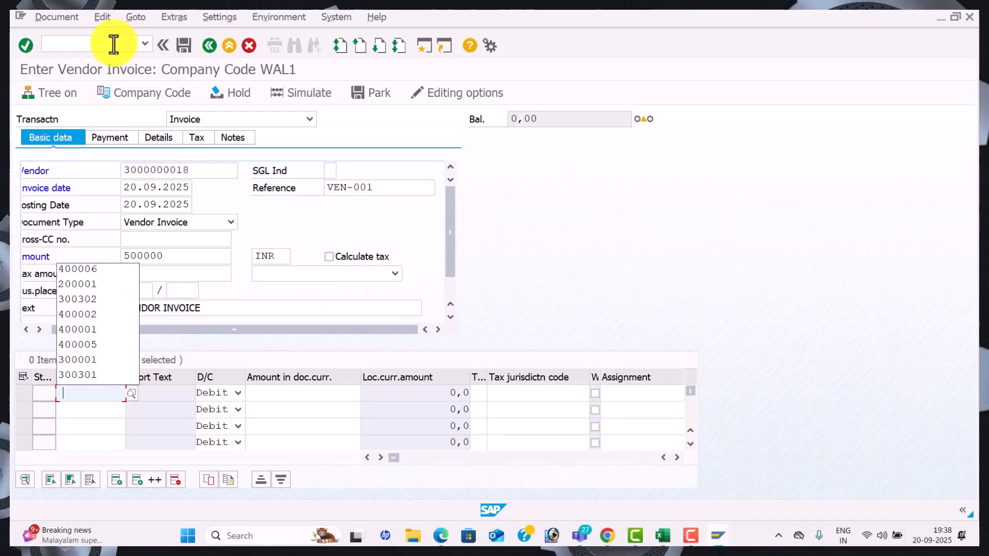
pyautogui.press('Down')
pyautogui.press('Tab')
pyautogui.press('Tab')
pyautogui.press('space')
pyautogui.press('Down')
pyautogui.press('Tab')
pyautogui.press('Tab')
pyautogui.press('Tab')
pyautogui.press('Tab')
pyautogui.press('Tab')
pyautogui.press('space')
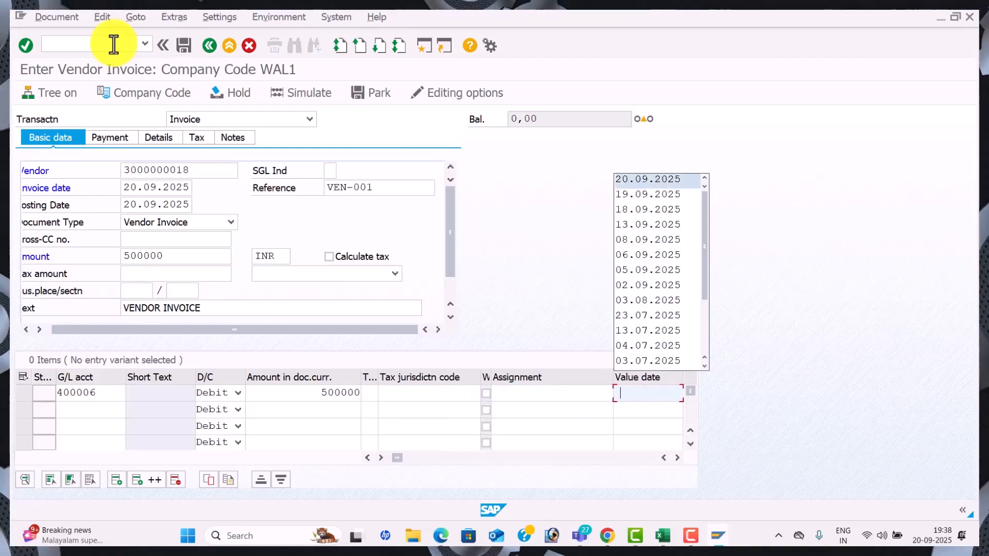
pyautogui.press('Down')
pyautogui.press('Tab')
pyautogui.press('space')
pyautogui.press('Down')
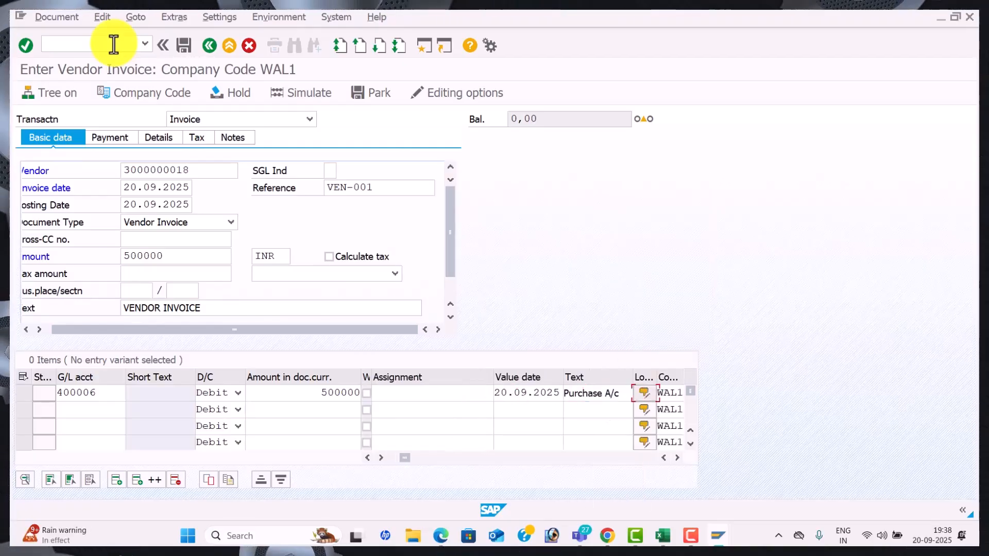
pyautogui.press('Return')
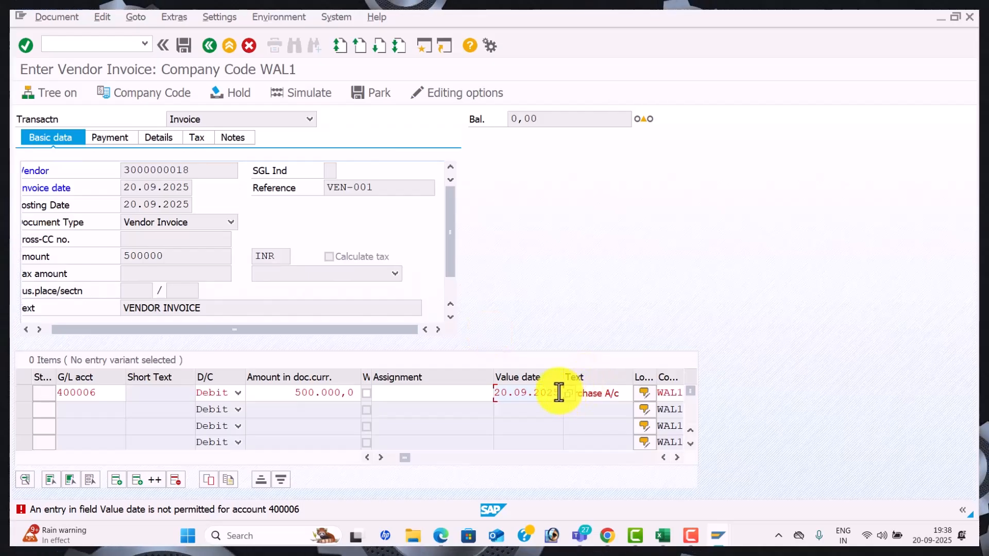
# Remove the rejected value date from the 400006 line and simulate the invoice's posting lines
pyautogui.moveTo(558, 393); pyautogui.dragTo(459, 375)
pyautogui.press('Delete')
pyautogui.press('Return')
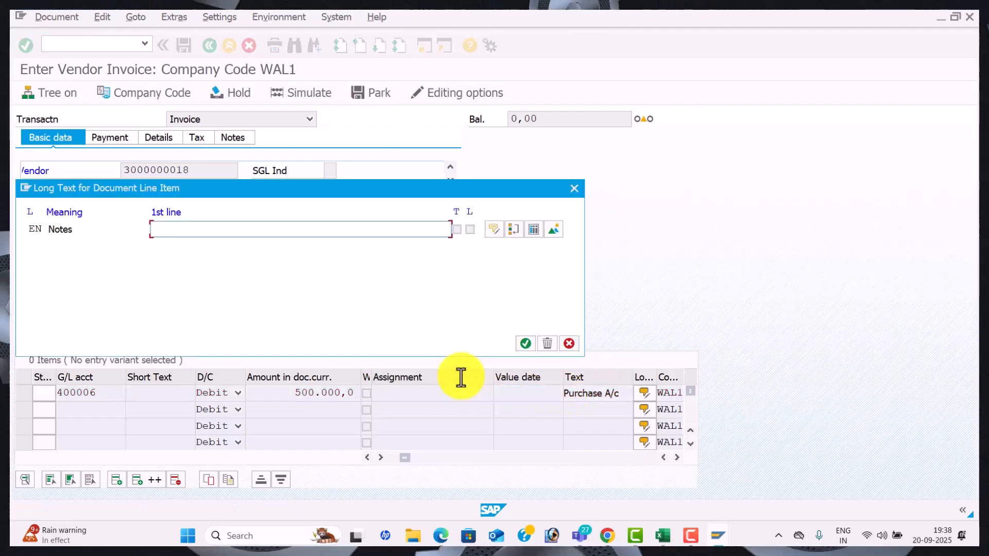
pyautogui.click(578, 193)
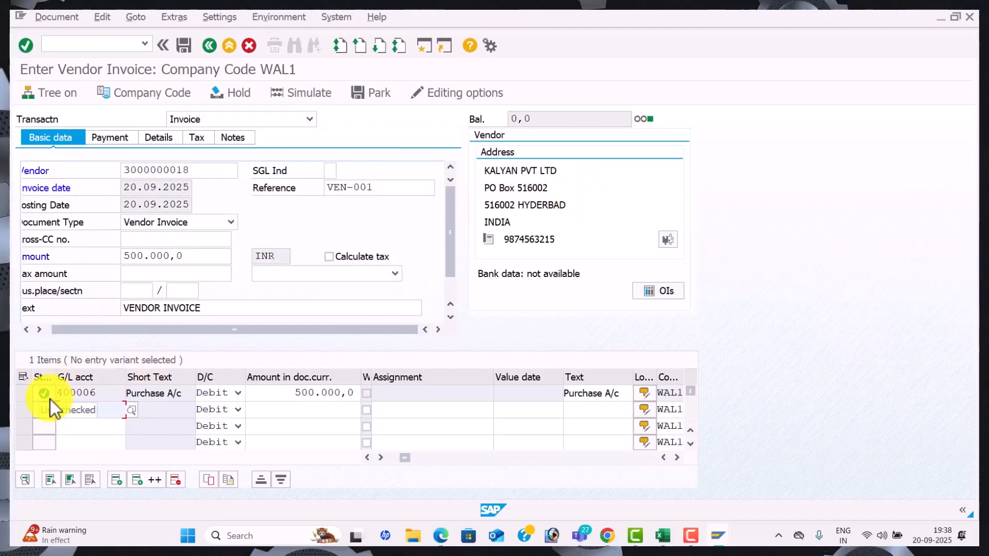
pyautogui.click(317, 92)
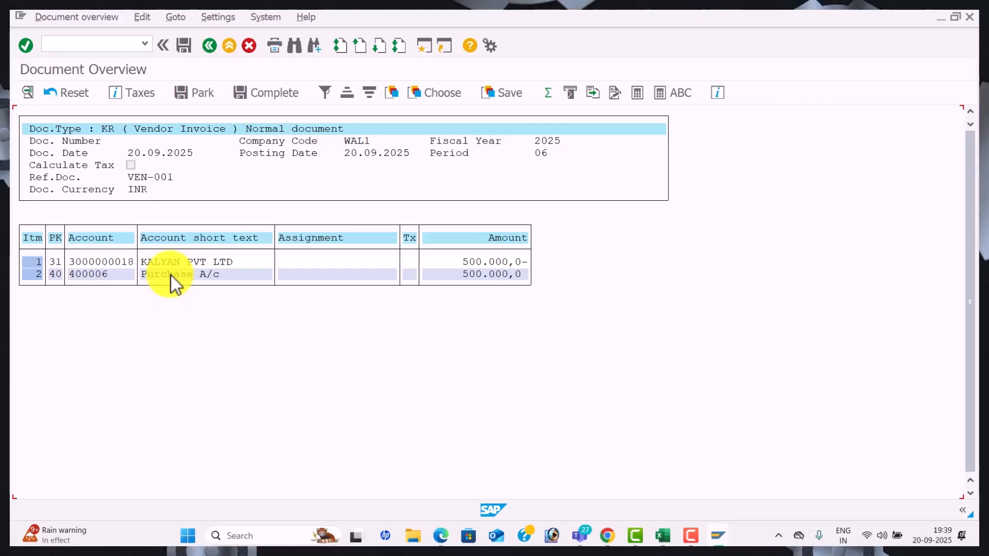
pyautogui.click(183, 49)
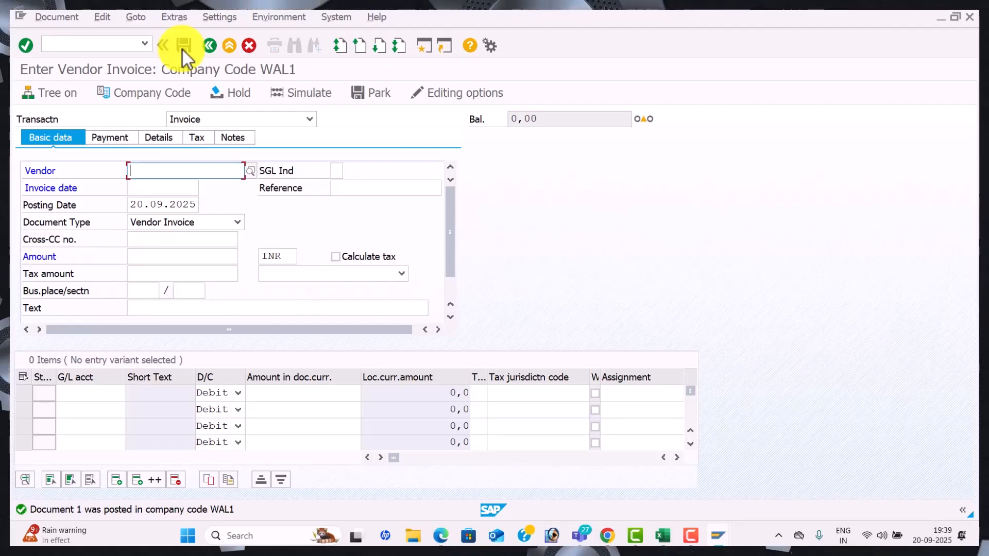
pyautogui.press('Down')
pyautogui.press('Tab')
pyautogui.press('Tab')
pyautogui.press('Down')
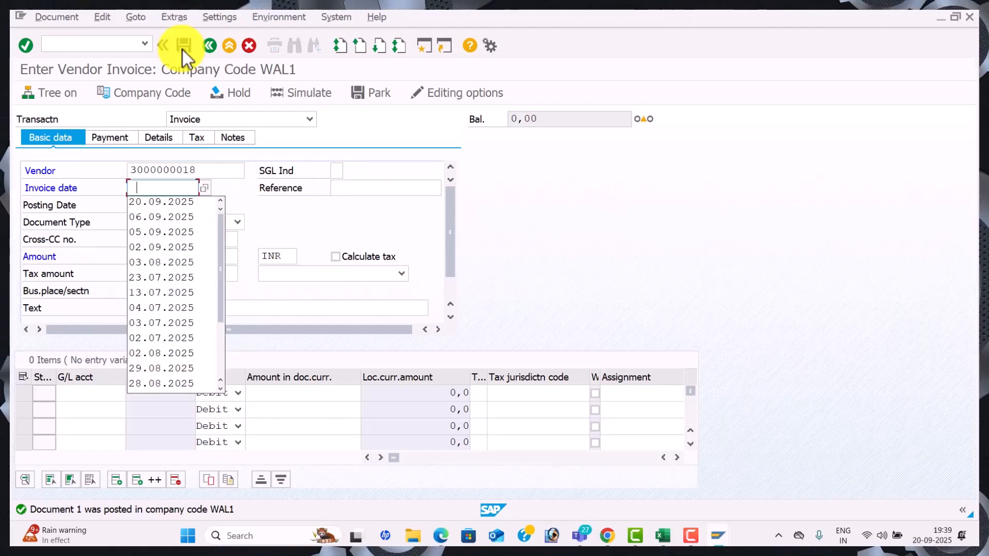
pyautogui.press('Down')
pyautogui.press('Tab')
pyautogui.press('Down')
pyautogui.press('Down')
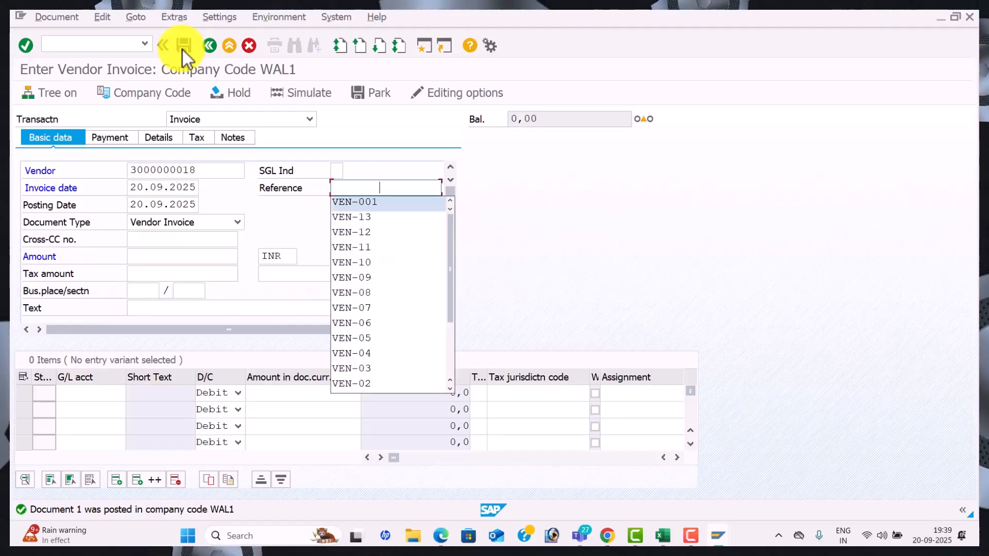
pyautogui.press('Tab')
pyautogui.click(399, 187)
pyautogui.press('BackSpace')
pyautogui.write('2')
pyautogui.press('Tab')
pyautogui.press('Tab')
pyautogui.press('Tab')
pyautogui.press('Tab')
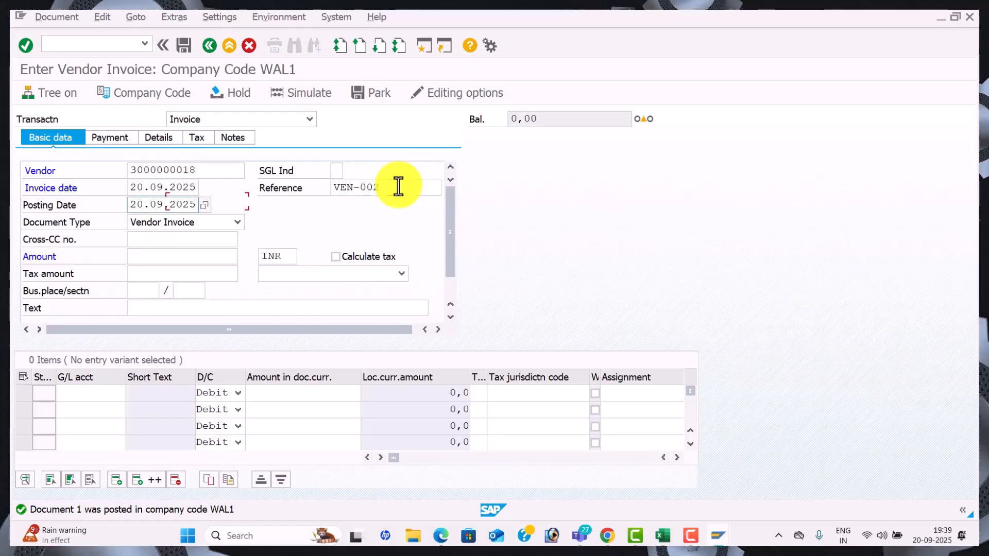
# Enter amount 50000, header text VENDOR INVOICE, and G/L account 400006 on the line
pyautogui.press('Down')
pyautogui.press('Down')
pyautogui.press('Down')
pyautogui.press('Return')
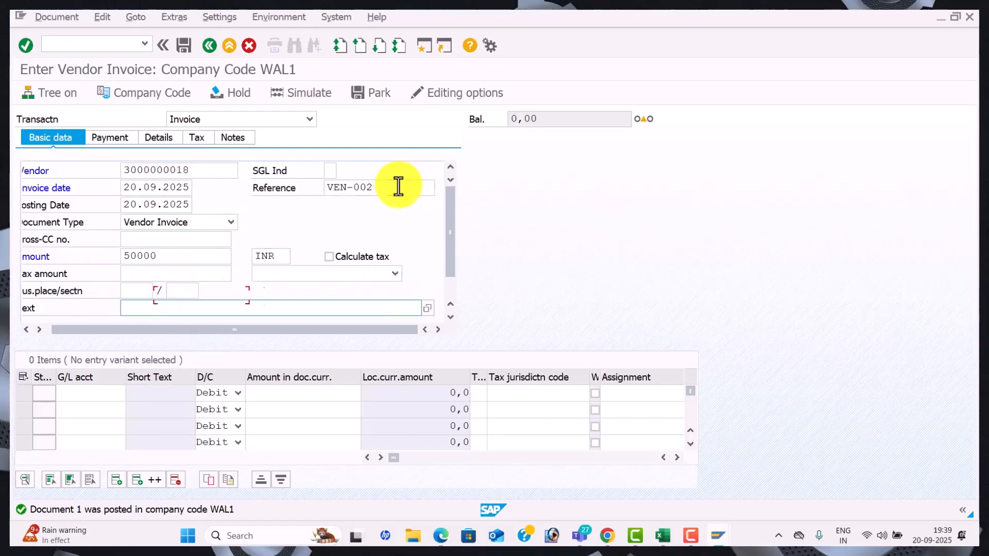
pyautogui.press('Down')
pyautogui.press('Return')
pyautogui.press('Tab')
pyautogui.press('Down')
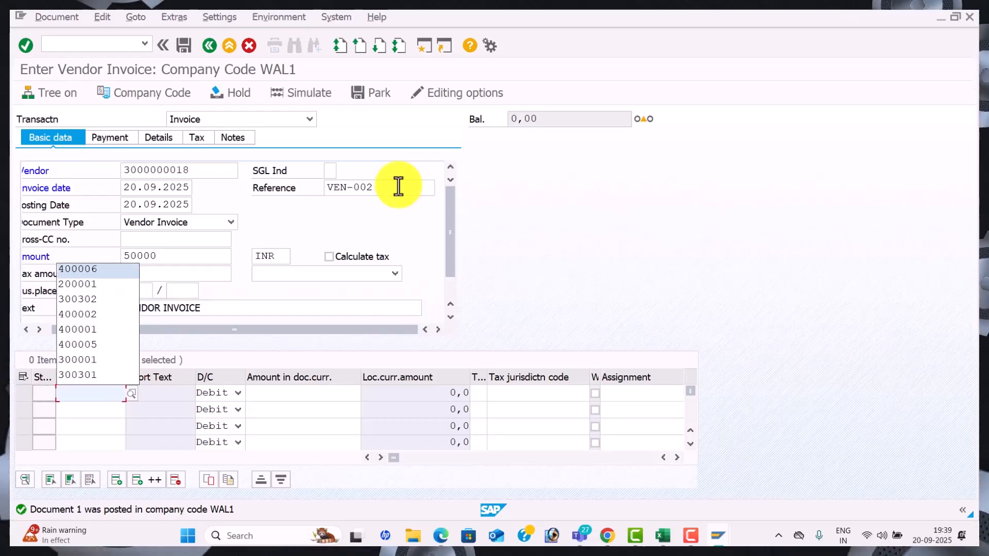
pyautogui.press('Return')
# Give the line amount 50000 and text Purchase A/c, then simulate the posting
pyautogui.press('Tab')
pyautogui.press('Down')
pyautogui.press('Down')
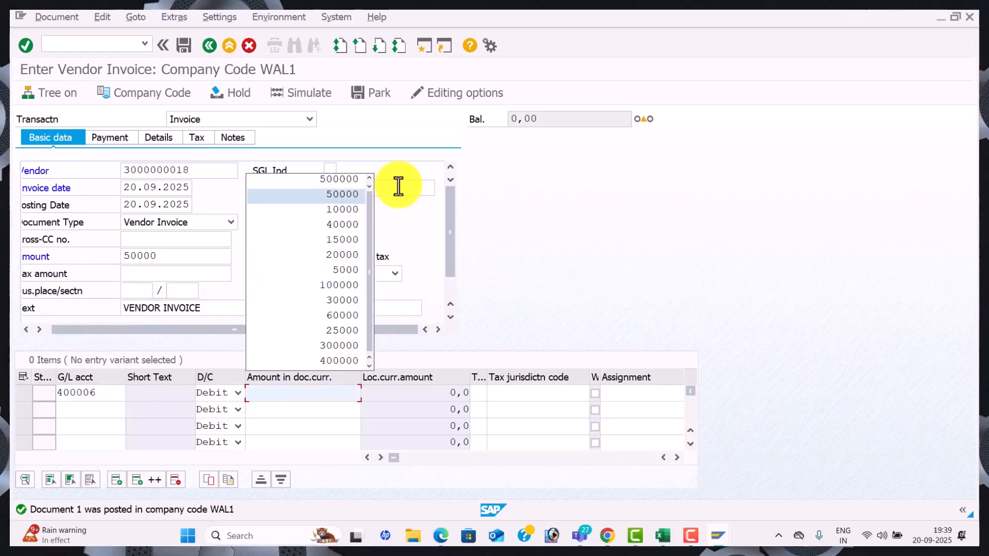
pyautogui.press('Return')
pyautogui.press('Tab')
pyautogui.press('Tab')
pyautogui.press('Tab')
pyautogui.press('Tab')
pyautogui.press('space')
pyautogui.press('Down')
pyautogui.press('Tab')
pyautogui.press('Return')
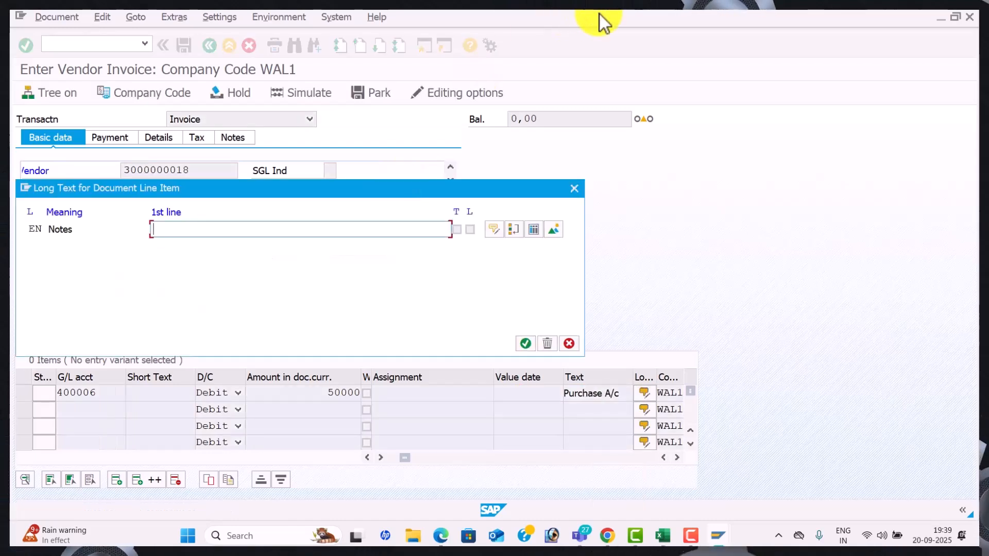
pyautogui.click(576, 190)
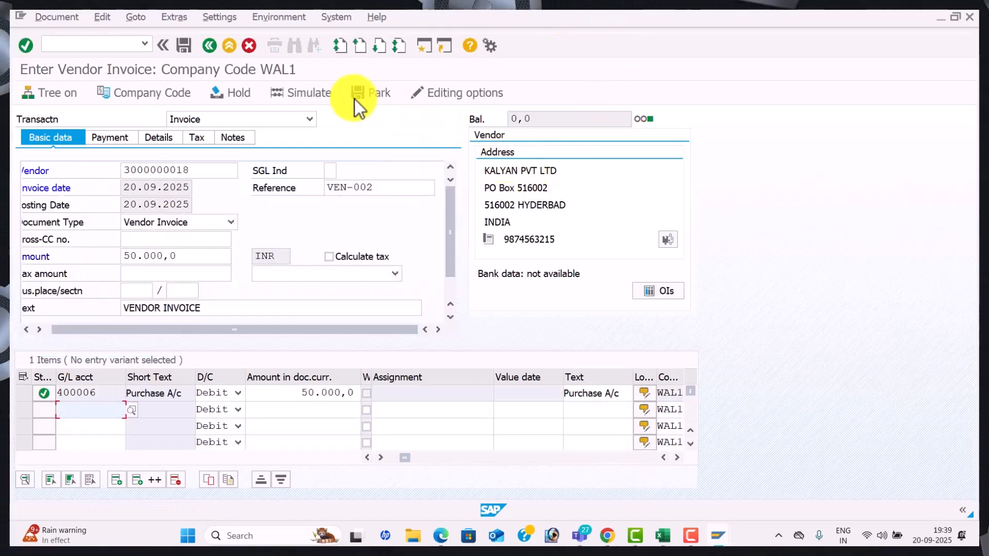
pyautogui.click(317, 94)
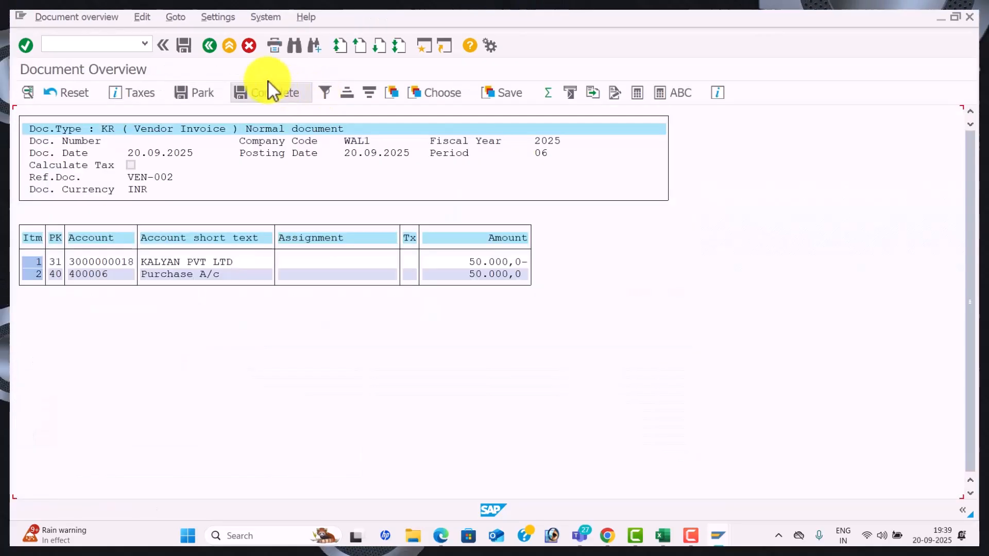
# Post the second invoice as document 2, then check the vendor line item T-code in Excel
pyautogui.click(184, 46)
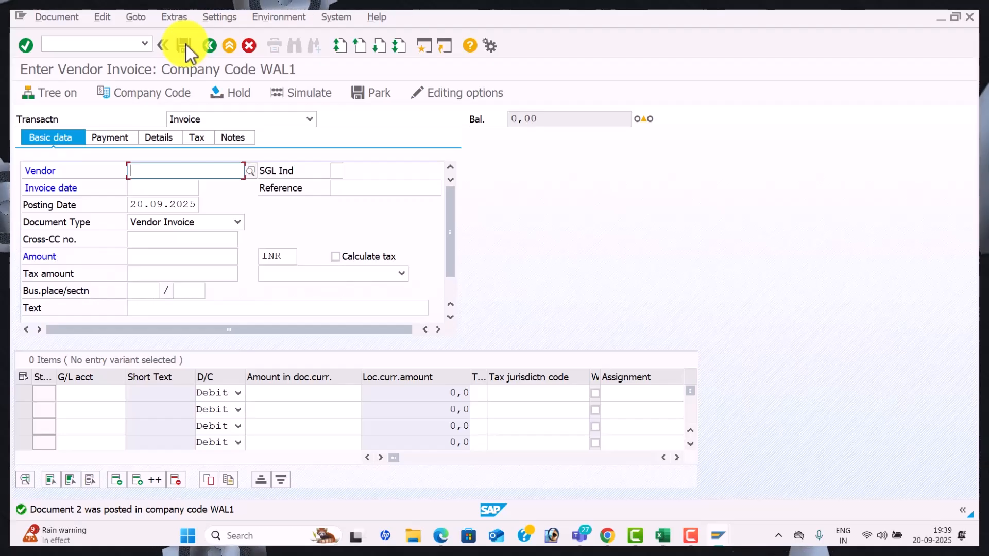
pyautogui.hotkey('alt', 'Tab')
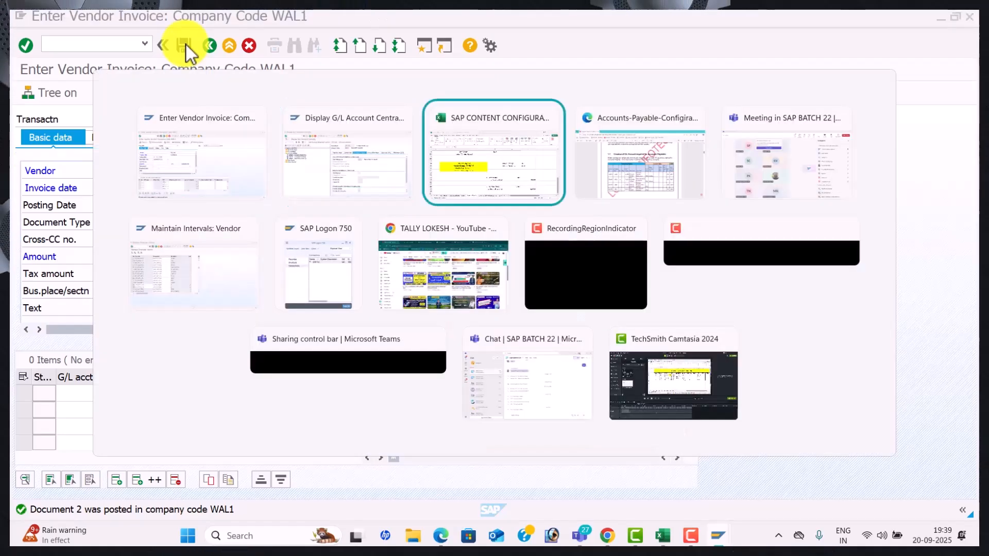
pyautogui.hotkey('alt', 'Tab')
pyautogui.click(338, 233)
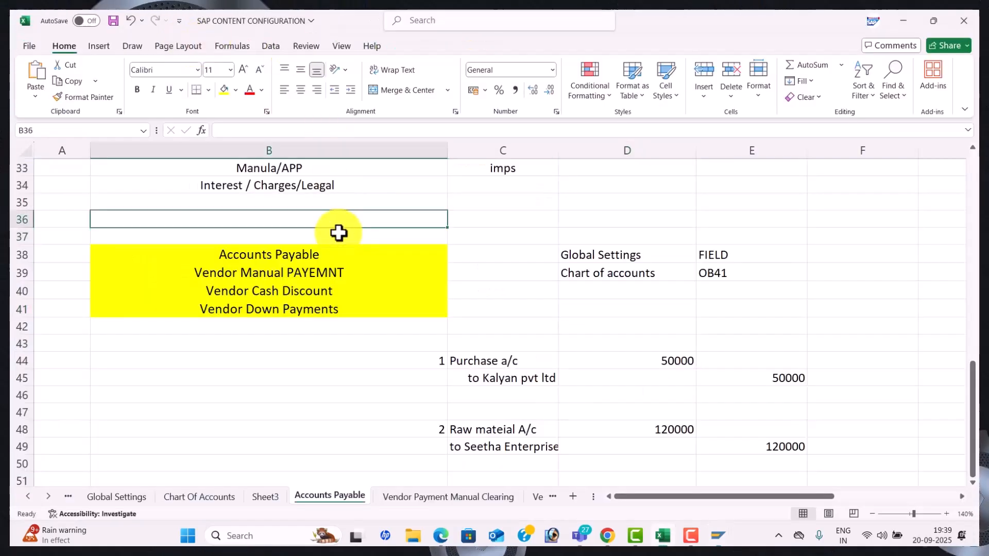
pyautogui.press('Up')
pyautogui.press('Up')
pyautogui.press('Up')
pyautogui.press('Up')
pyautogui.press('Up')
pyautogui.press('Up')
pyautogui.press('Up')
pyautogui.press('Up')
pyautogui.press('Up')
pyautogui.press('Up')
pyautogui.press('Up')
pyautogui.press('Up')
pyautogui.press('Up')
pyautogui.press('Up')
pyautogui.press('Up')
pyautogui.press('Up')
pyautogui.press('Up')
pyautogui.press('Up')
pyautogui.press('Up')
pyautogui.press('Up')
pyautogui.press('Up')
pyautogui.press('Up')
pyautogui.press('Up')
pyautogui.press('Up')
pyautogui.press('Up')
pyautogui.press('Up')
pyautogui.press('Up')
pyautogui.press('Up')
pyautogui.press('Up')
pyautogui.press('Up')
pyautogui.press('Up')
pyautogui.press('Up')
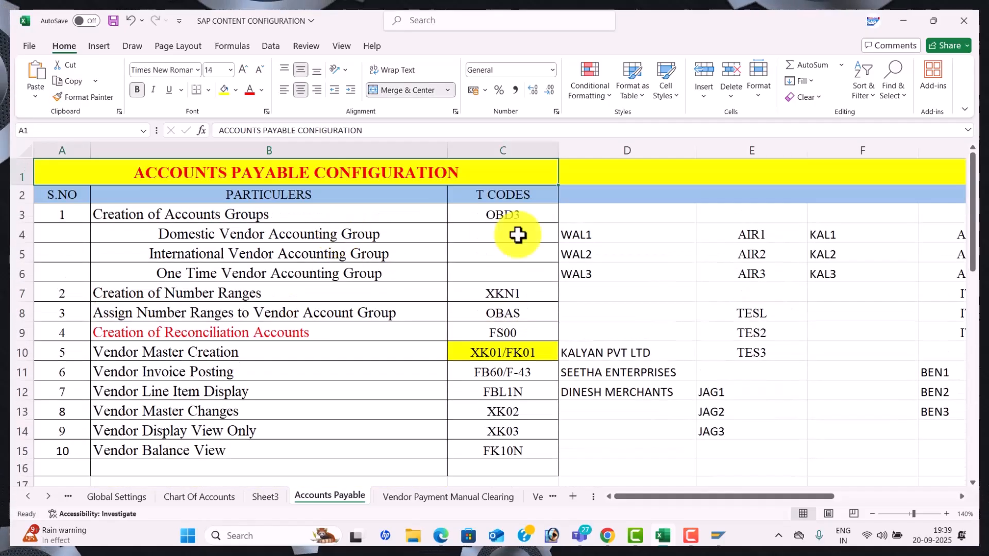
pyautogui.click(510, 394)
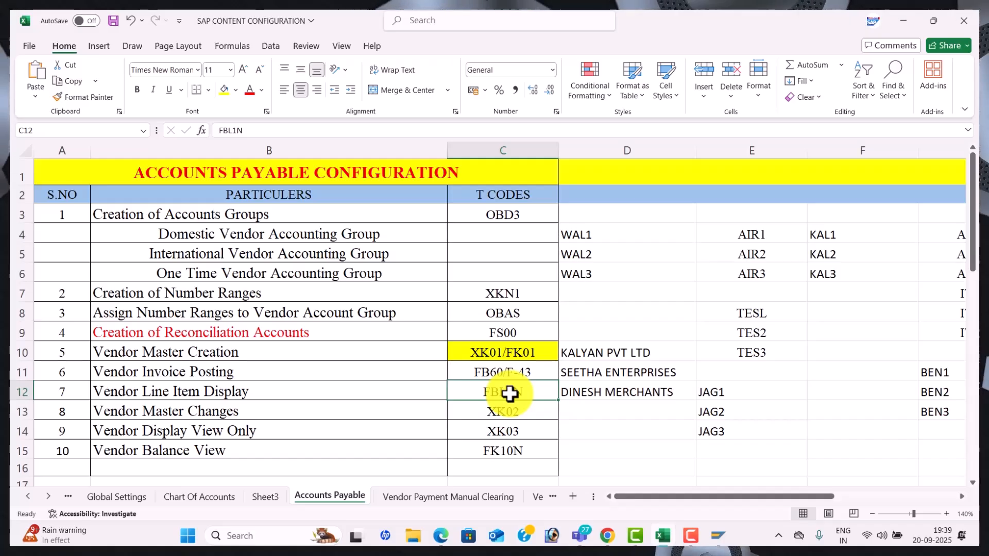
pyautogui.hotkey('alt', 'Tab')
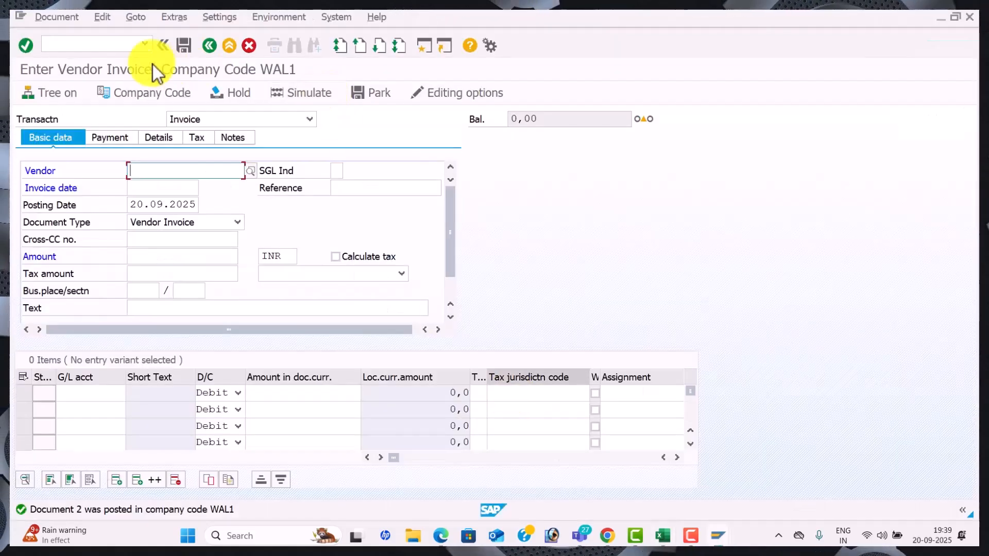
pyautogui.click(110, 44)
pyautogui.write('/NFBL1N')
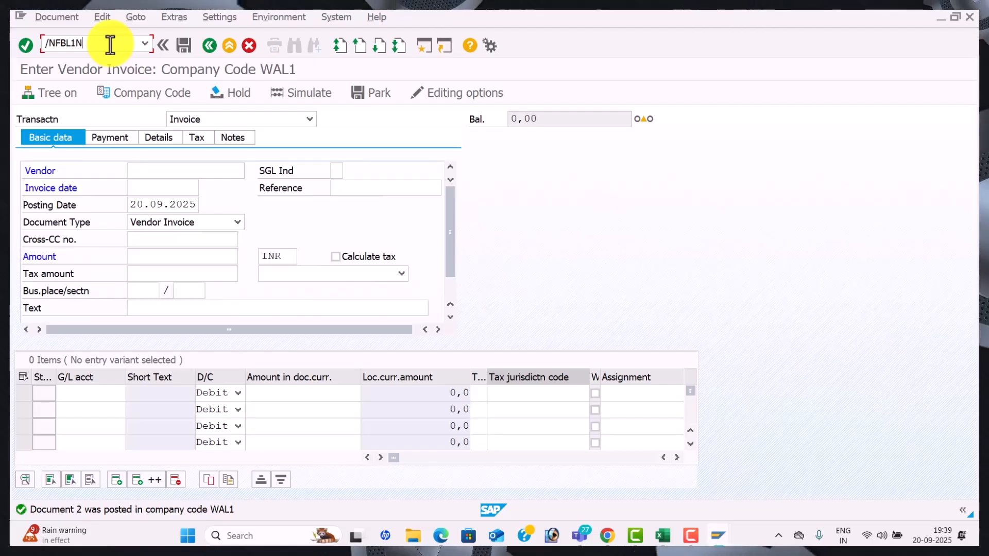
pyautogui.press('Return')
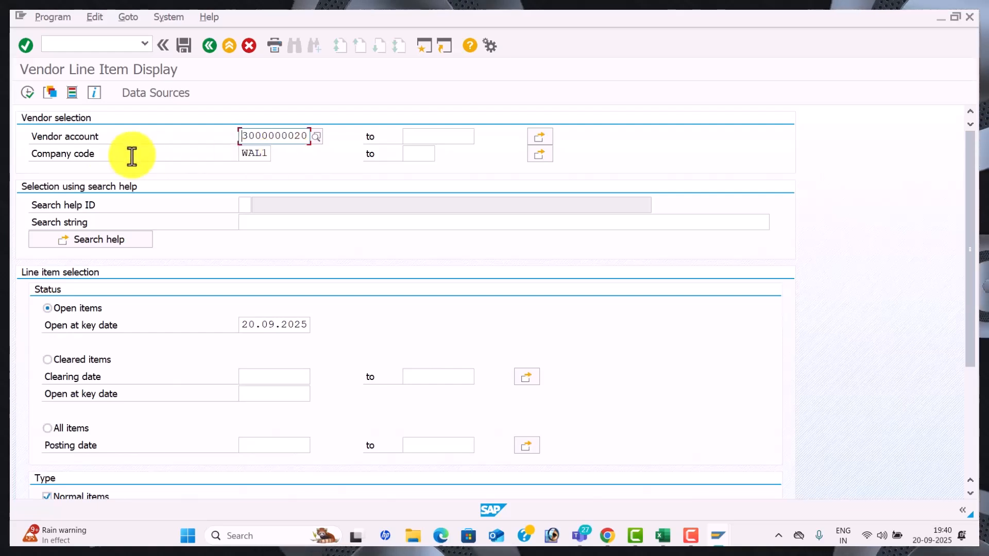
pyautogui.click(317, 136)
pyautogui.press('Return')
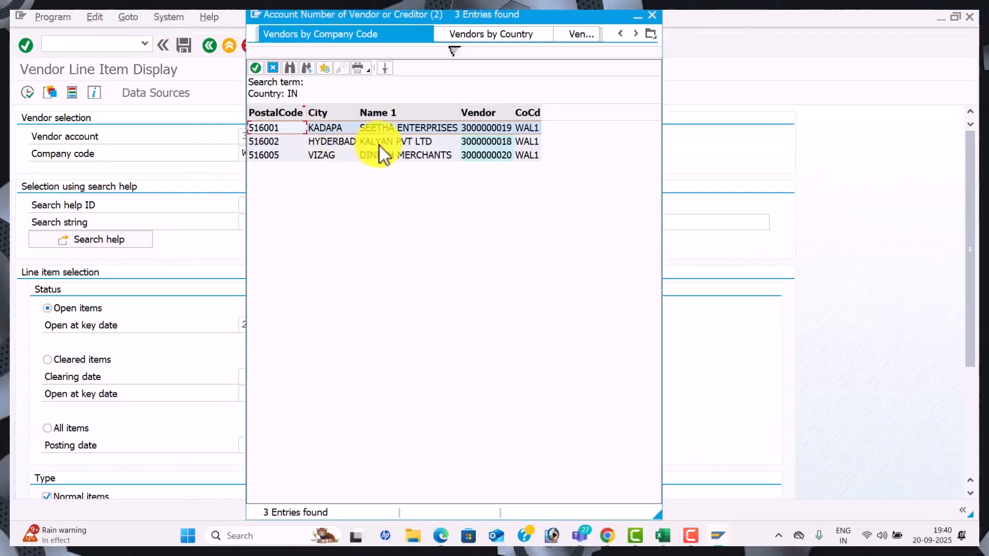
pyautogui.click(380, 144)
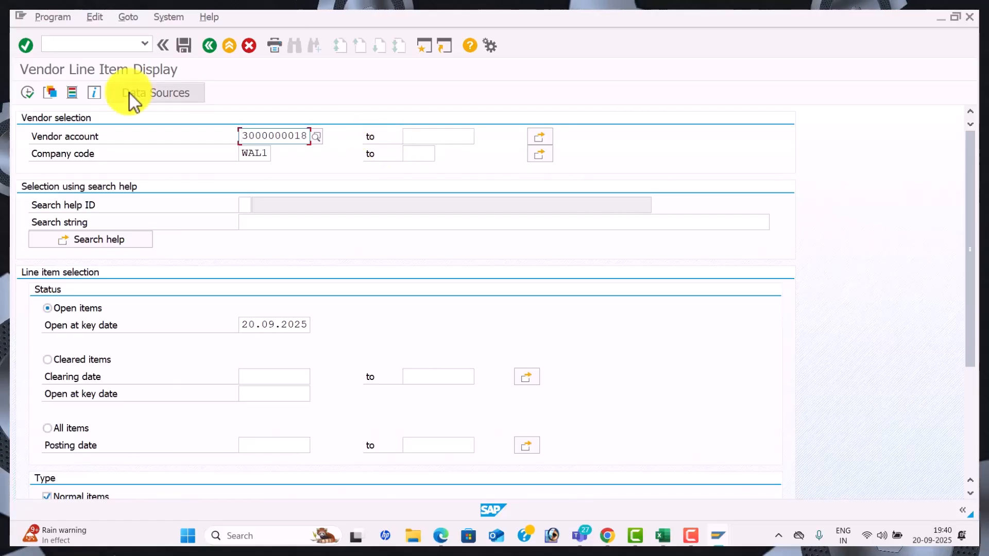
pyautogui.click(28, 93)
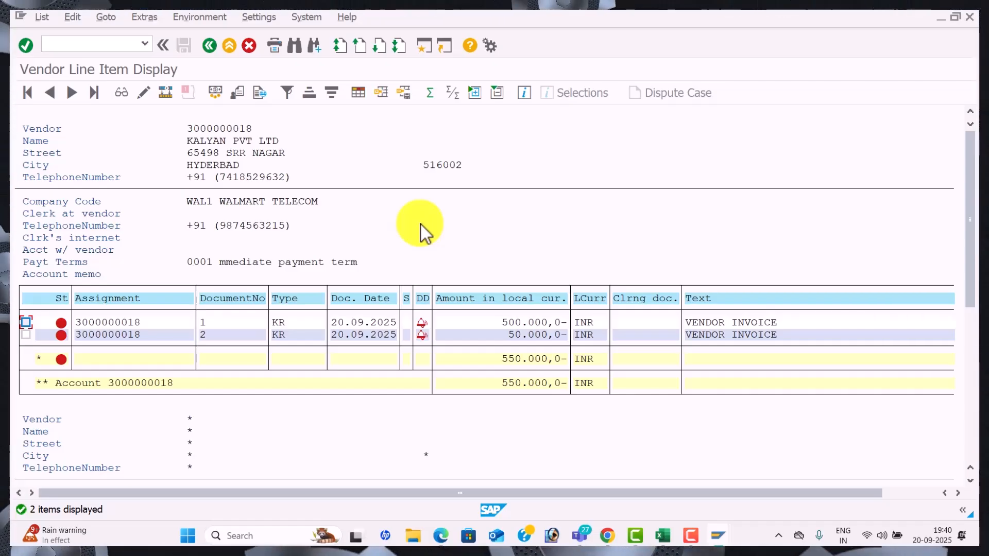
pyautogui.hotkey('alt', 'Tab')
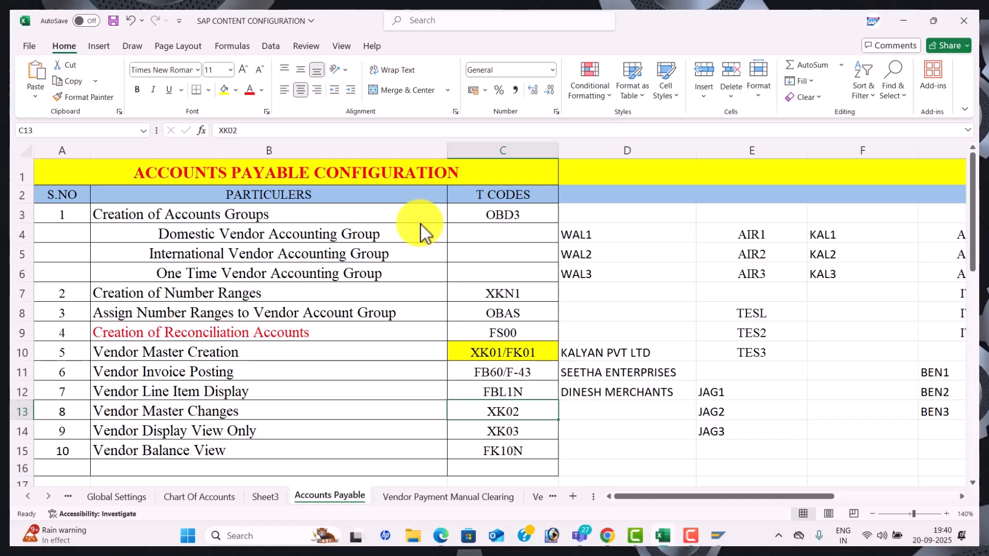
pyautogui.hotkey('alt', 'Tab')
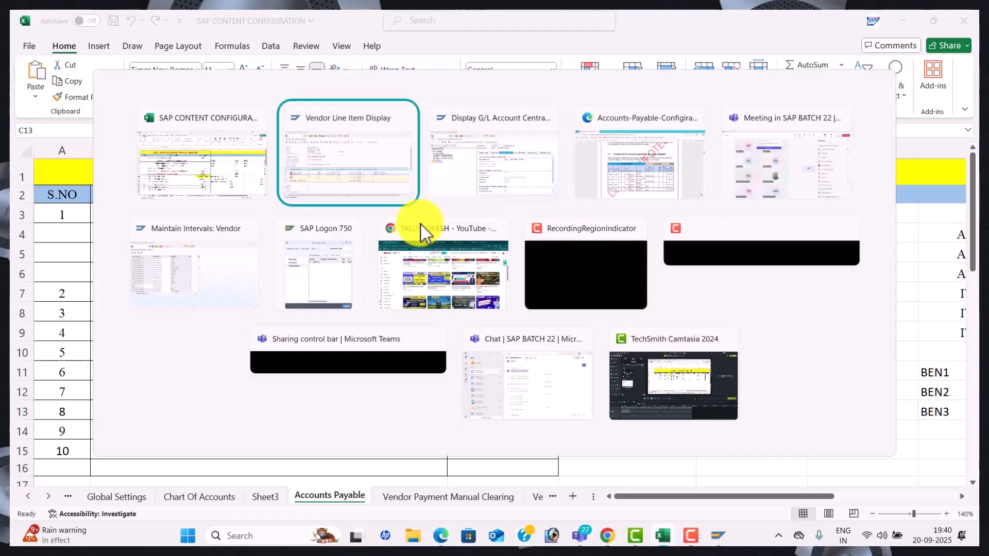
pyautogui.hotkey('alt', 'Tab')
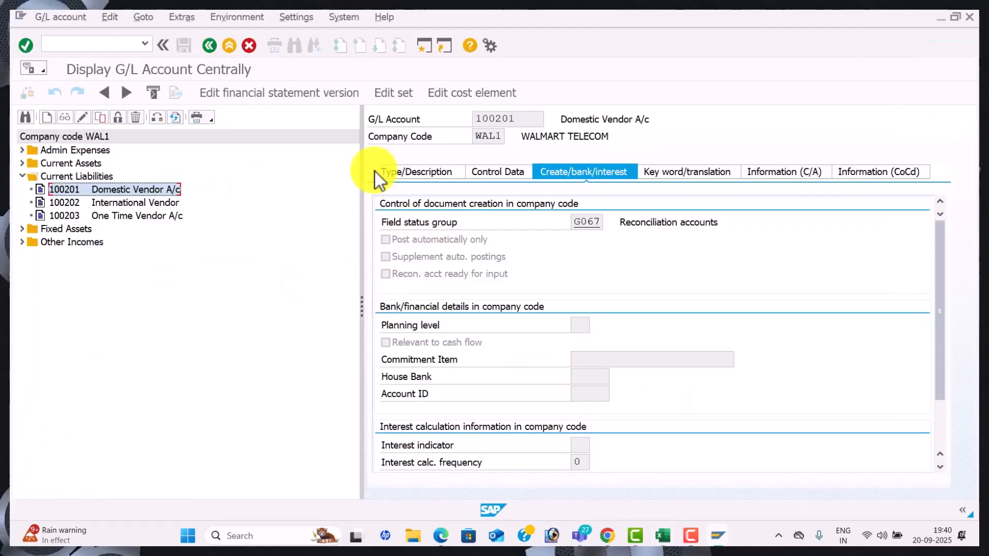
pyautogui.click(92, 40)
pyautogui.write('/NXK02')
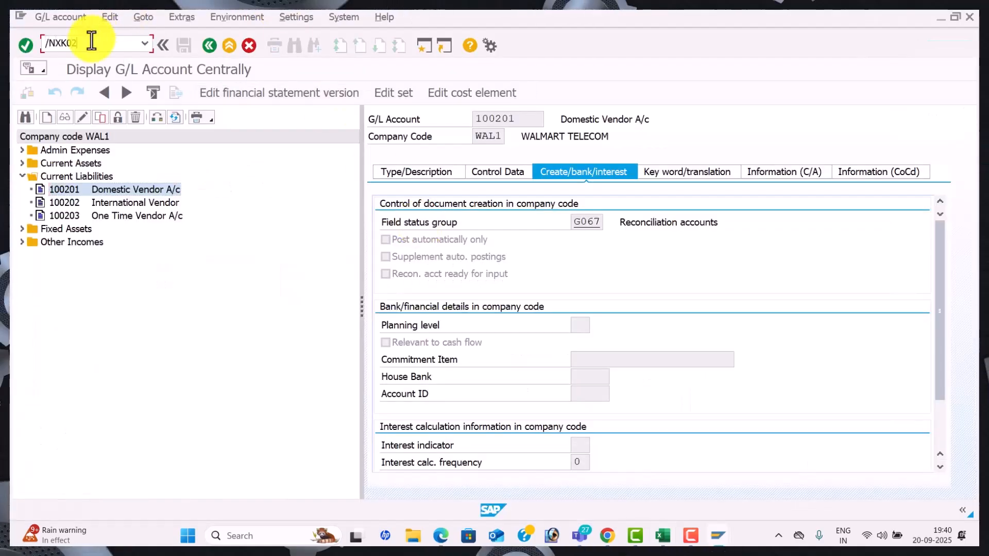
pyautogui.press('Return')
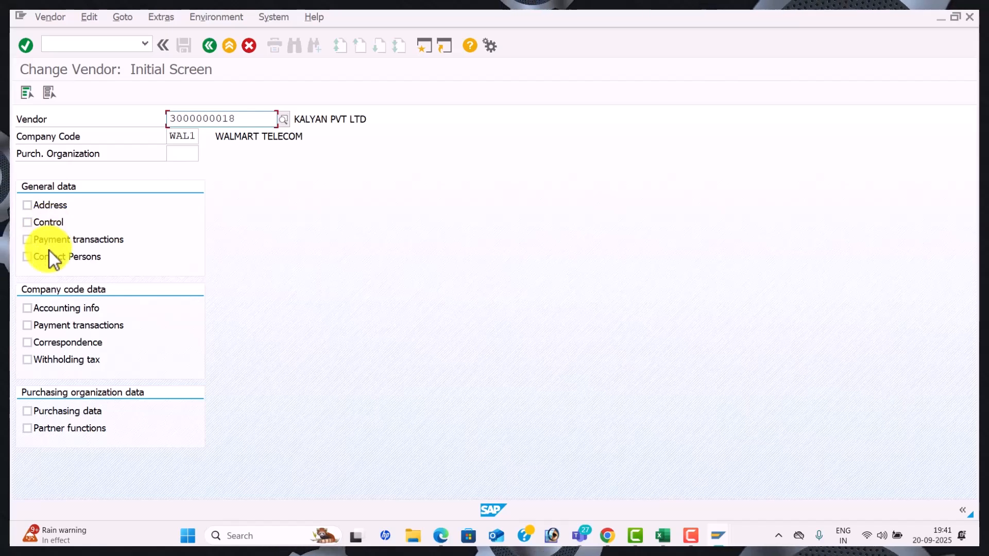
pyautogui.click(24, 94)
pyautogui.press('Return')
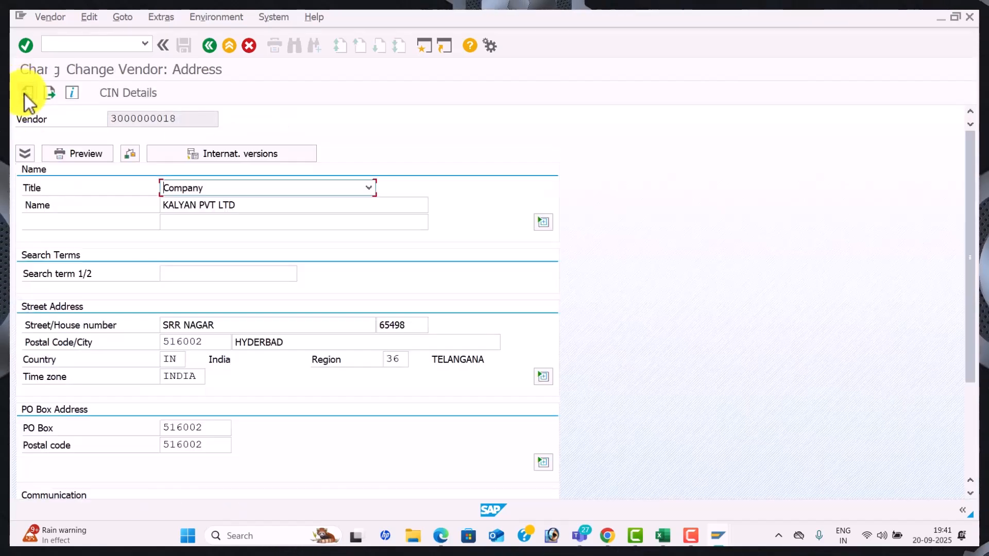
pyautogui.click(225, 324)
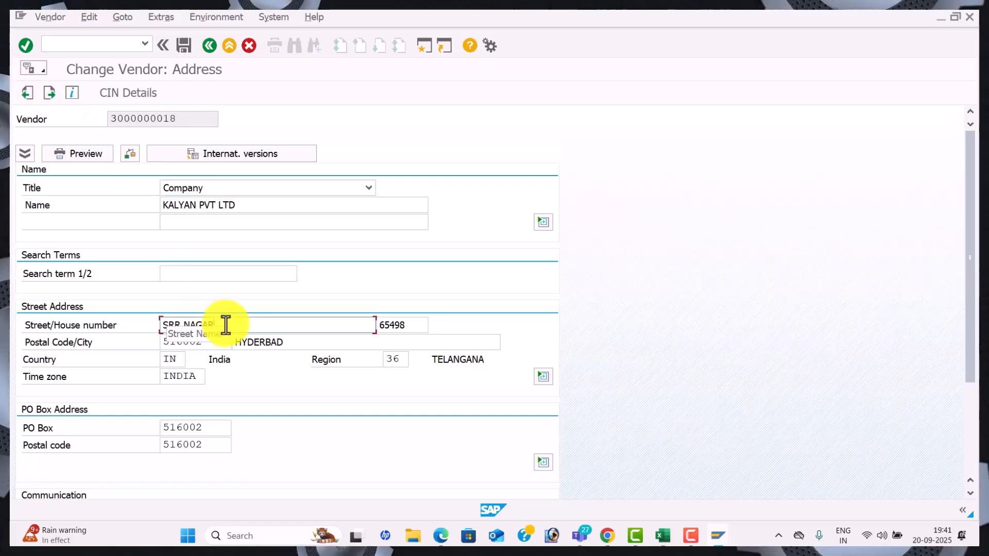
pyautogui.moveTo(225, 325); pyautogui.dragTo(132, 309)
pyautogui.press('BackSpace')
pyautogui.write('M')
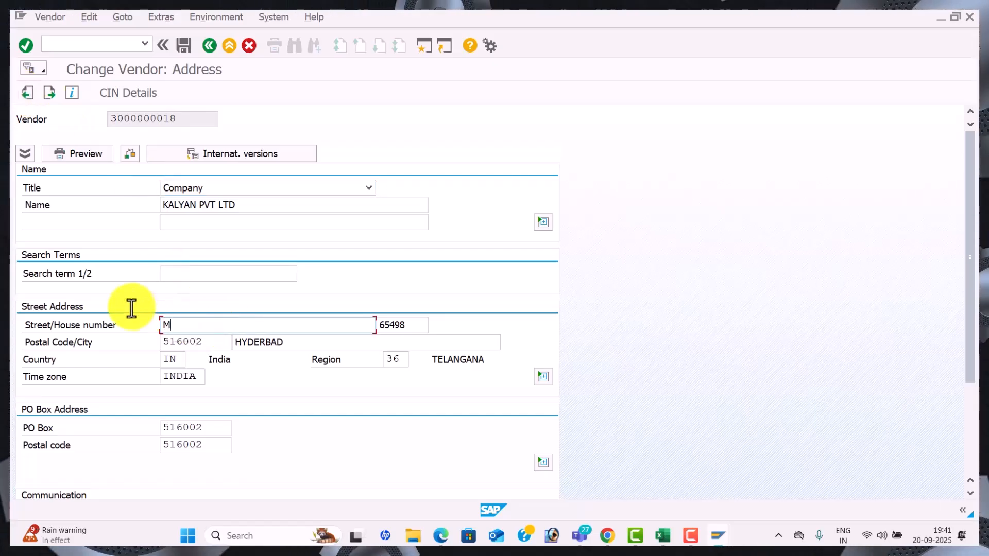
pyautogui.write('RR NAGAR')
pyautogui.press('Tab')
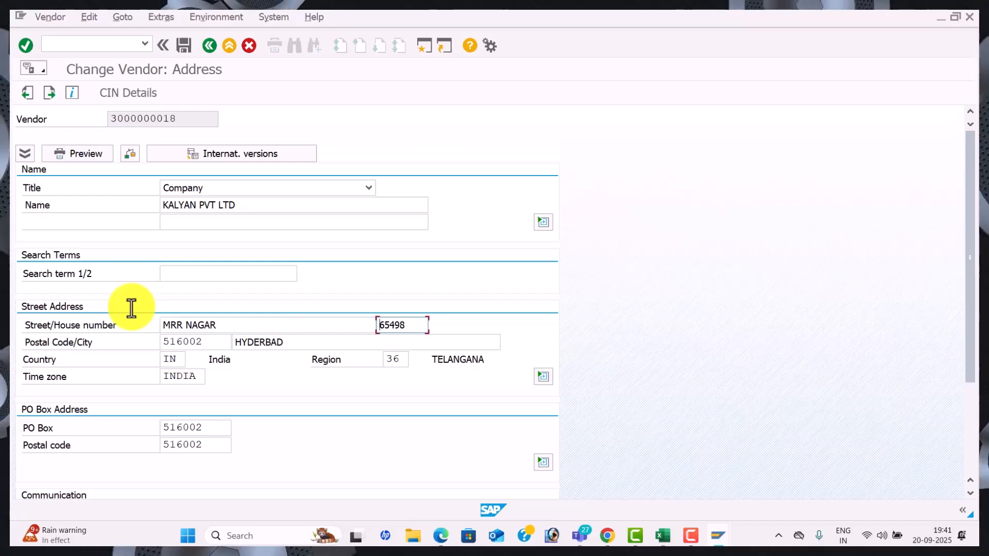
# Set house number 20000 and postal code, PO Box and PO postal code 516007, then save
pyautogui.moveTo(415, 328); pyautogui.dragTo(327, 311)
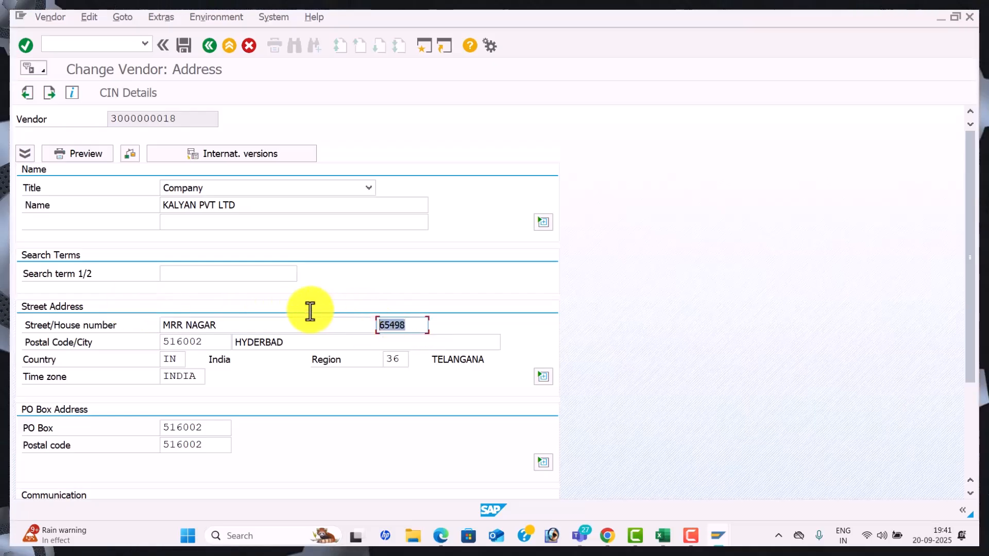
pyautogui.write('200000')
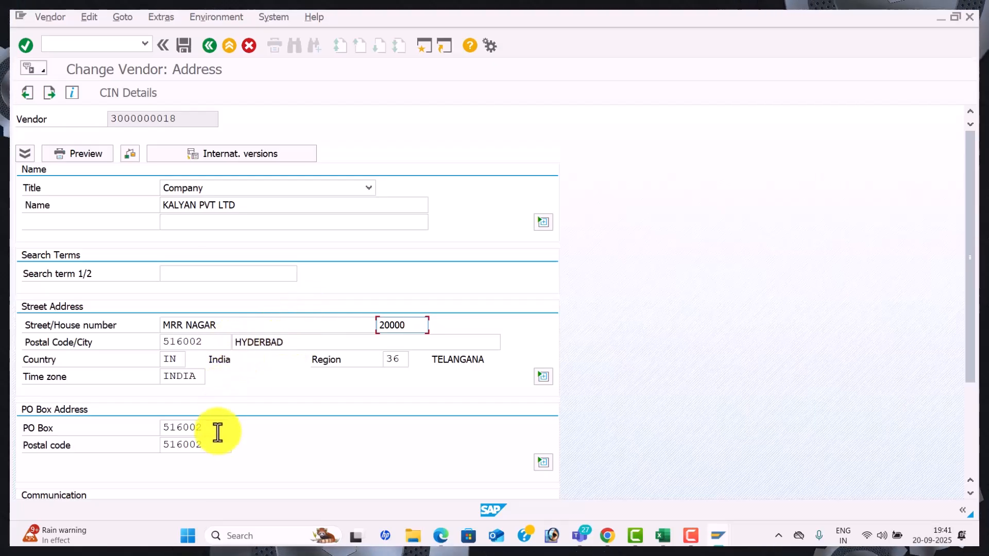
pyautogui.click(207, 341)
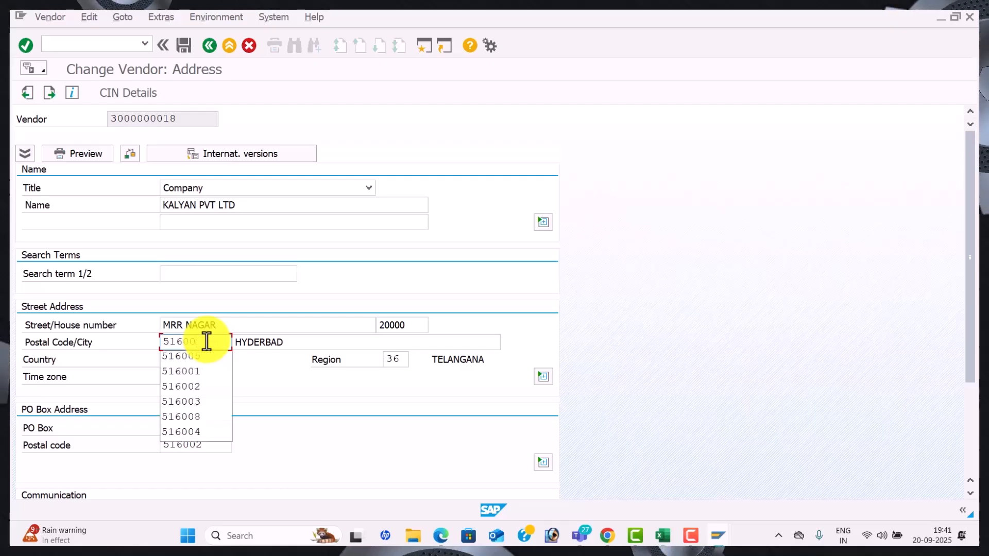
pyautogui.click(208, 428)
pyautogui.write('516007')
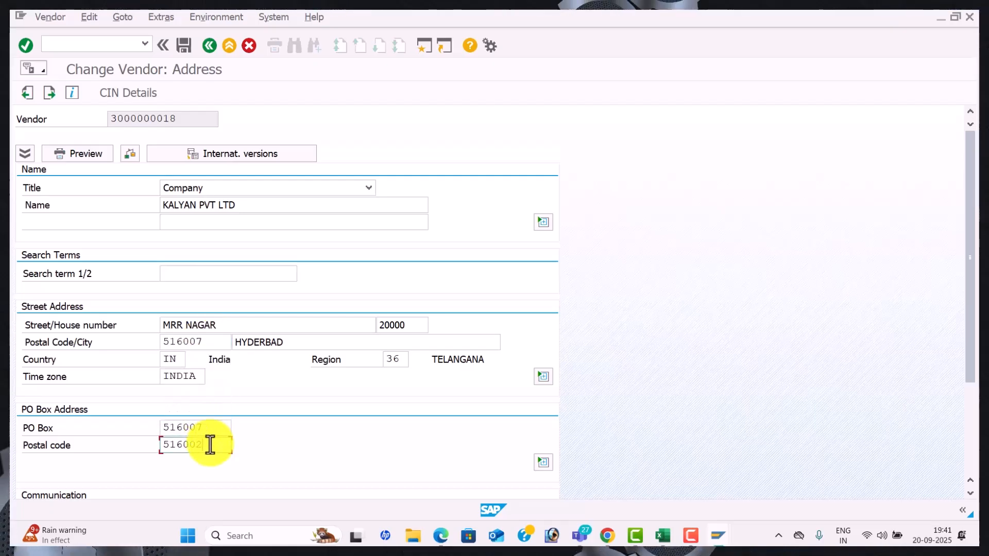
pyautogui.press('Tab')
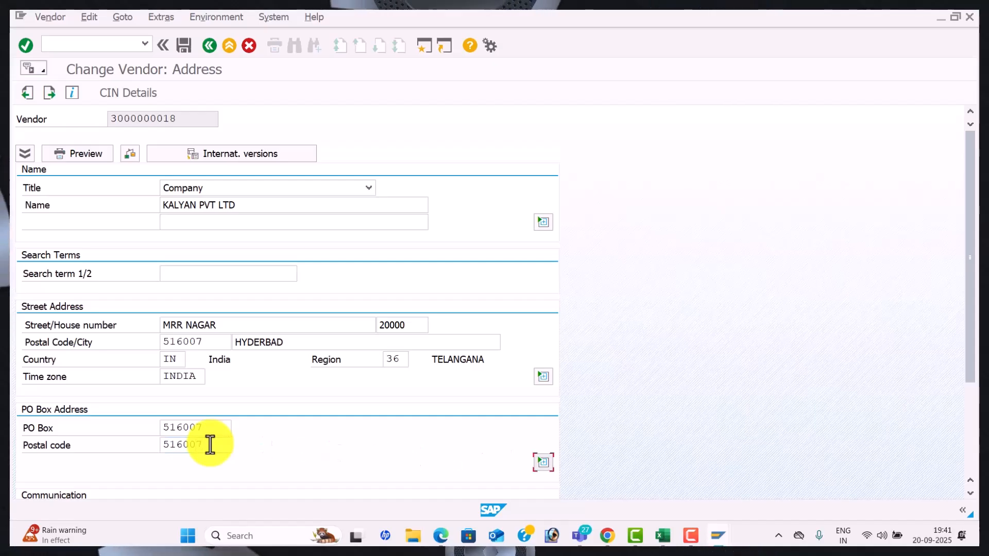
pyautogui.click(187, 51)
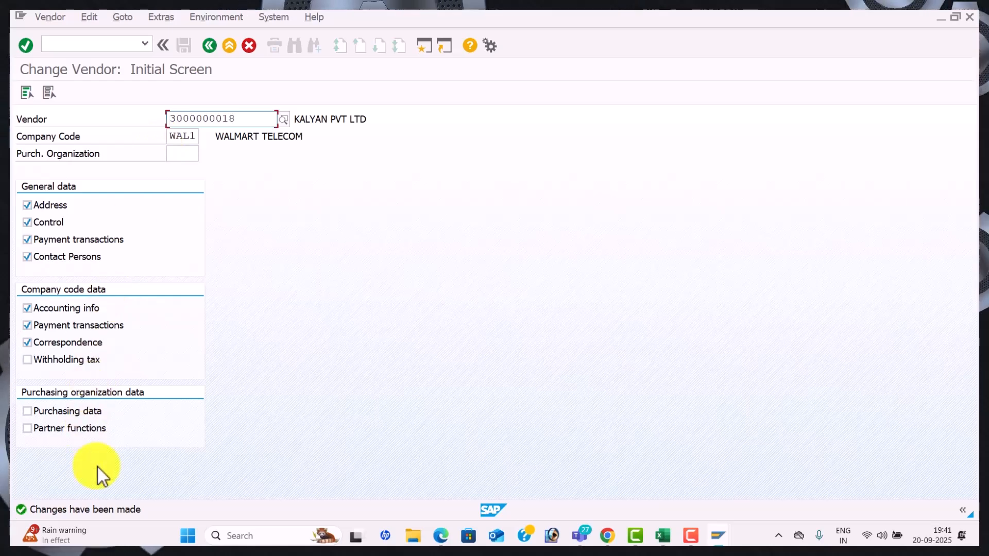
pyautogui.hotkey('alt', 'Tab')
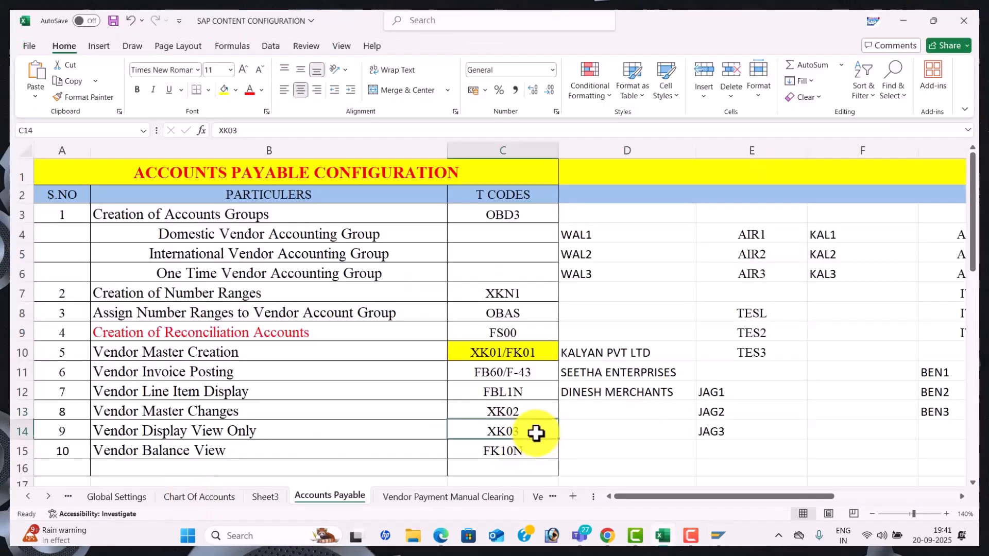
pyautogui.hotkey('alt', 'Tab')
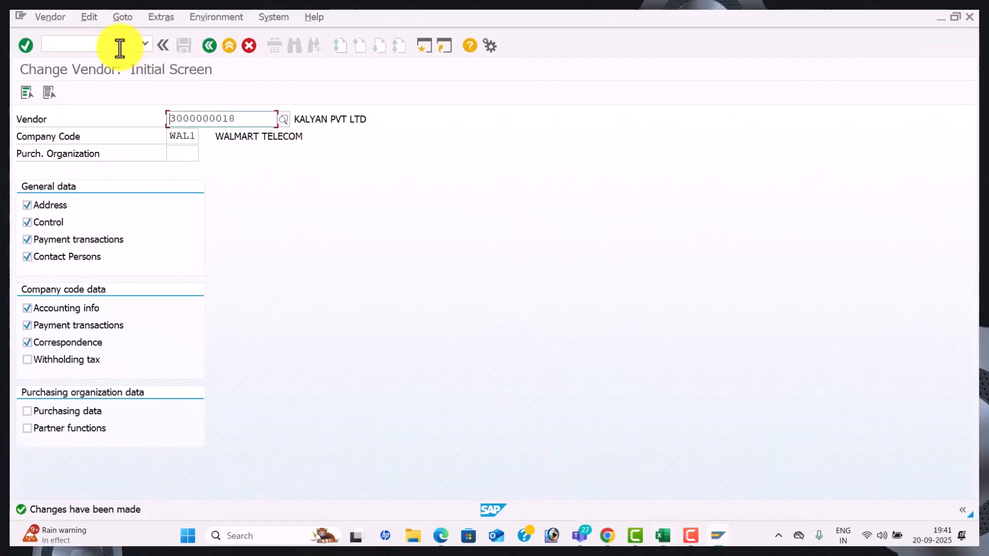
pyautogui.press('F3')
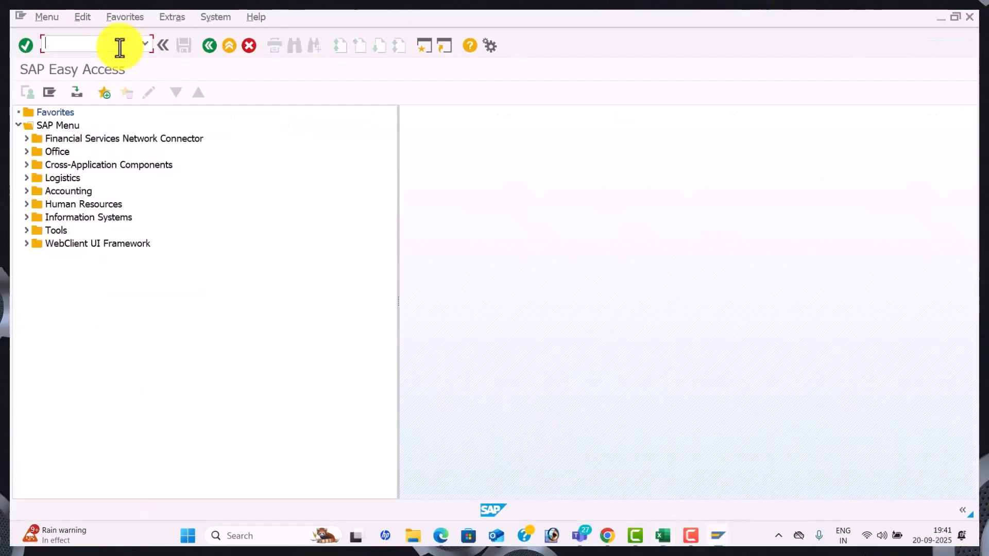
pyautogui.write('XK03')
pyautogui.press('Return')
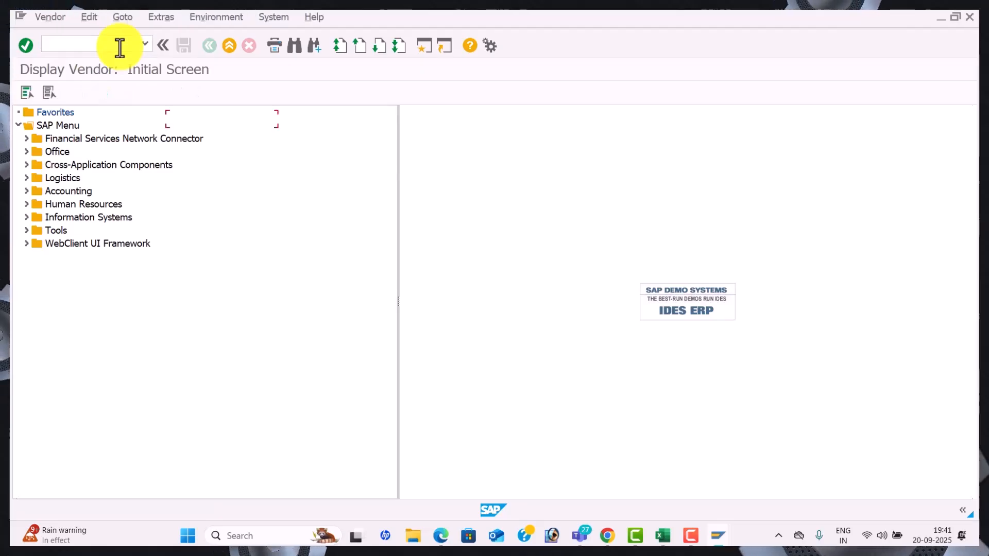
pyautogui.press('Return')
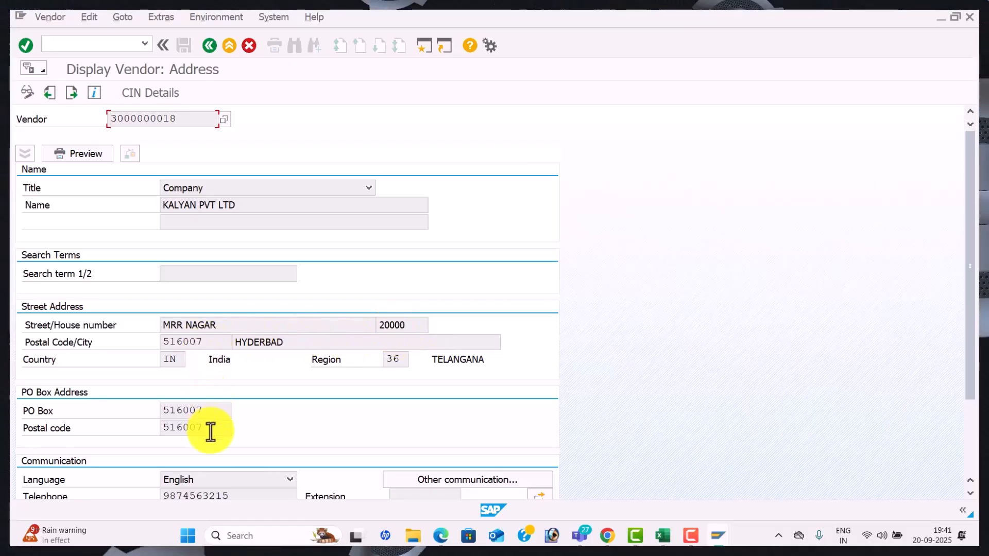
pyautogui.hotkey('alt', 'Tab')
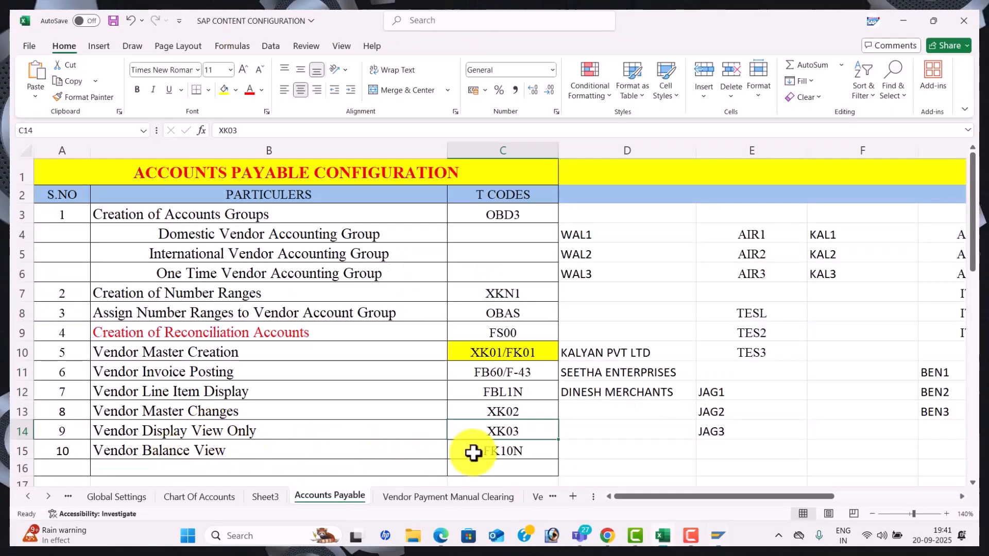
pyautogui.hotkey('alt', 'Tab')
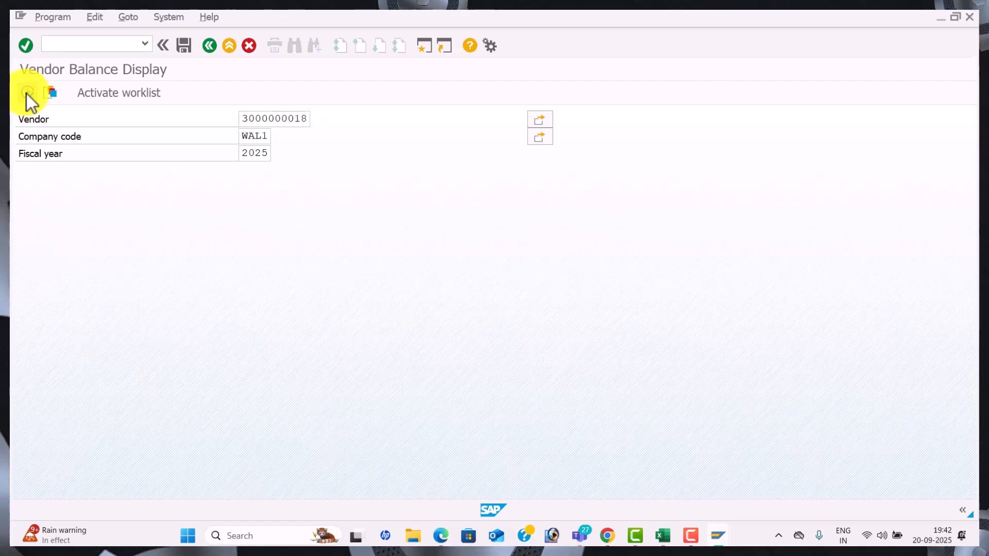
pyautogui.click(27, 95)
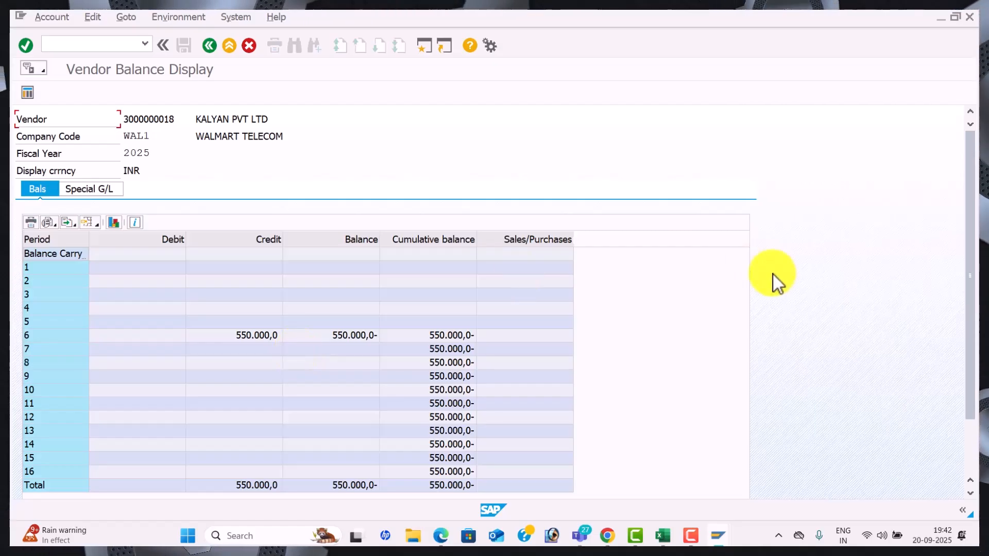
pyautogui.moveTo(970, 237); pyautogui.dragTo(971, 167)
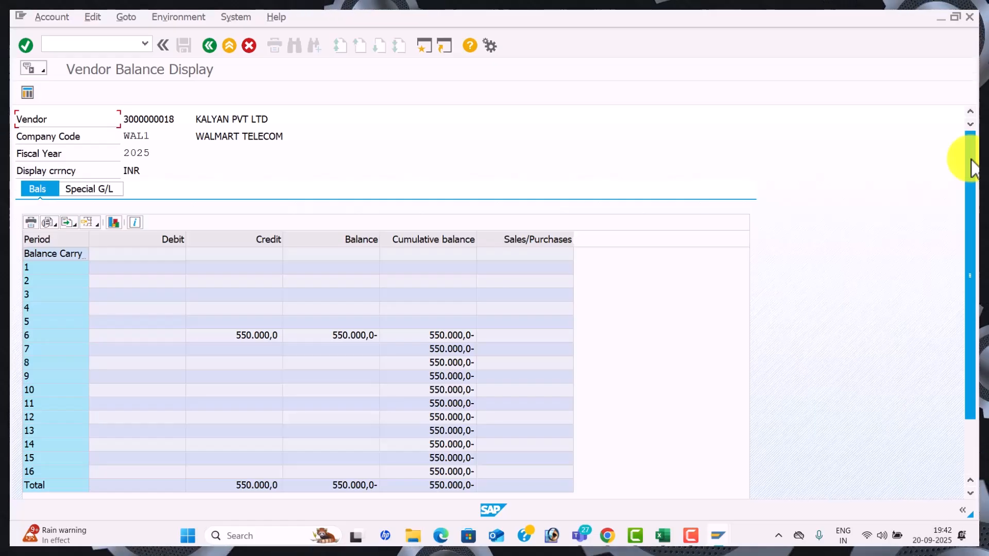
pyautogui.hotkey('alt', 'Tab')
pyautogui.hotkey('alt', 'Tab')
pyautogui.hotkey('alt', 'Tab')
pyautogui.hotkey('alt', 'Tab')
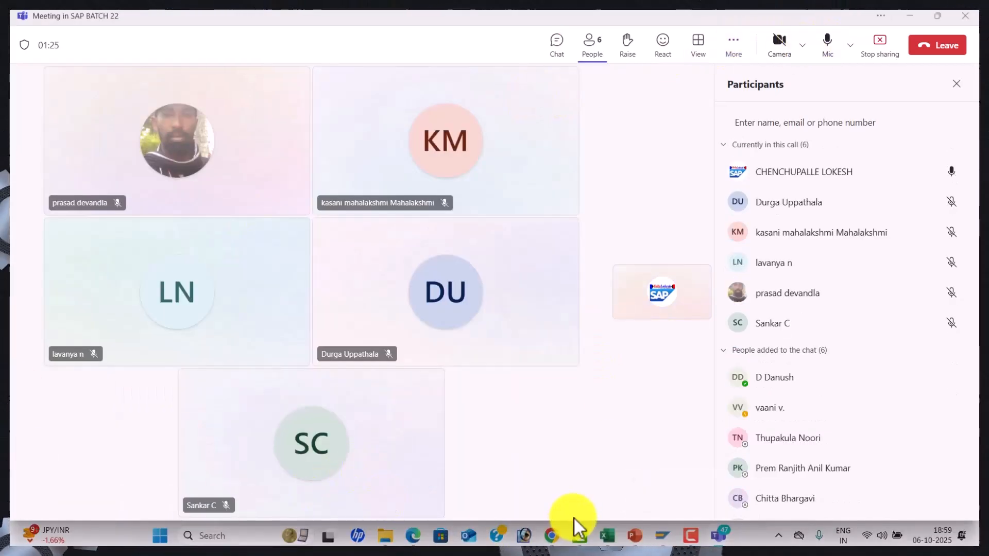
# Browse the Tally training channel's YouTube page and its Videos listing
pyautogui.click(551, 536)
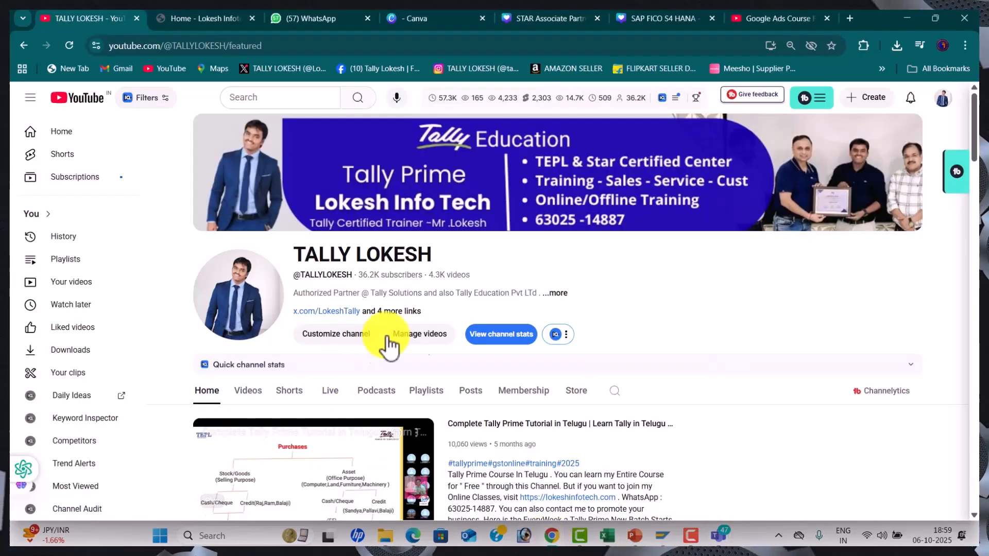
pyautogui.scroll(-2, 461, 340)
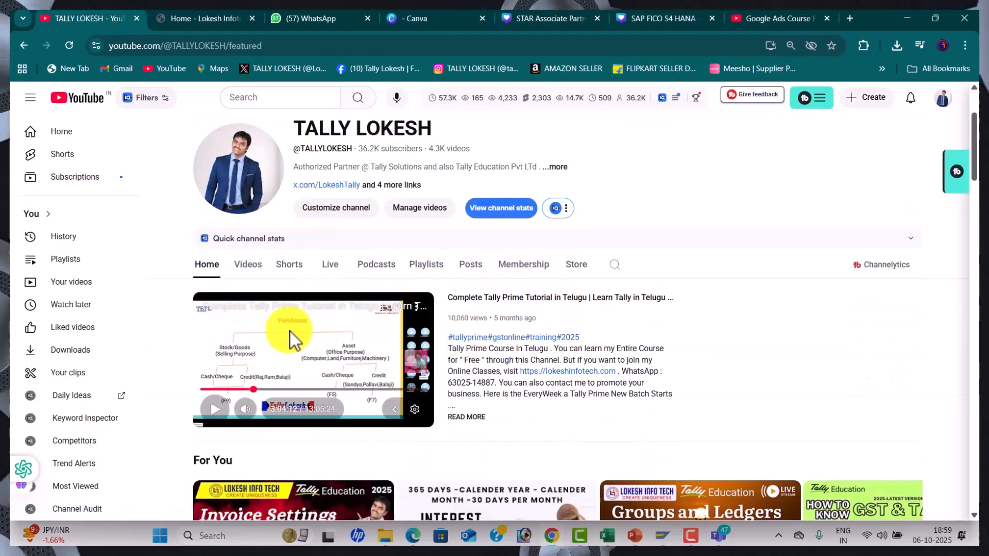
pyautogui.scroll(-3, 279, 338)
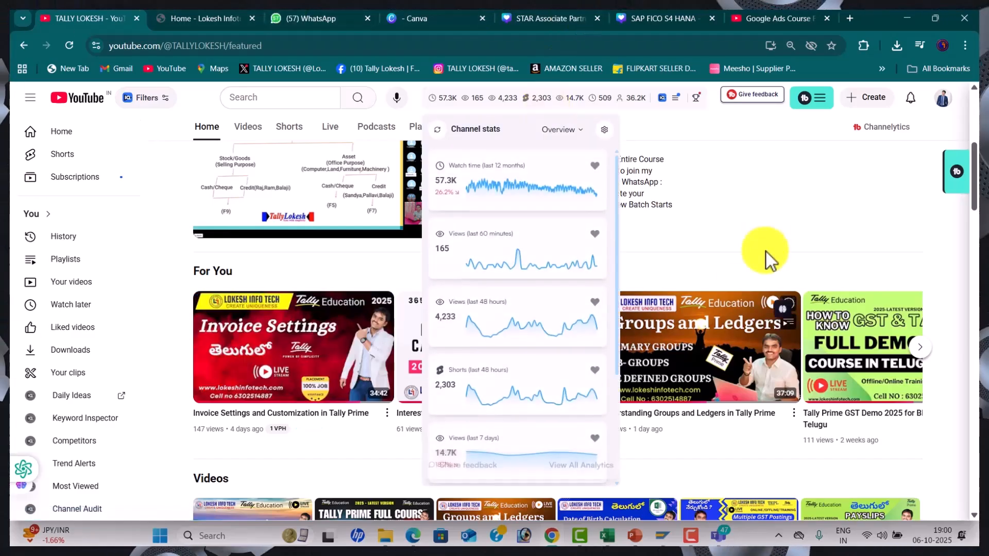
pyautogui.scroll(5, 740, 219)
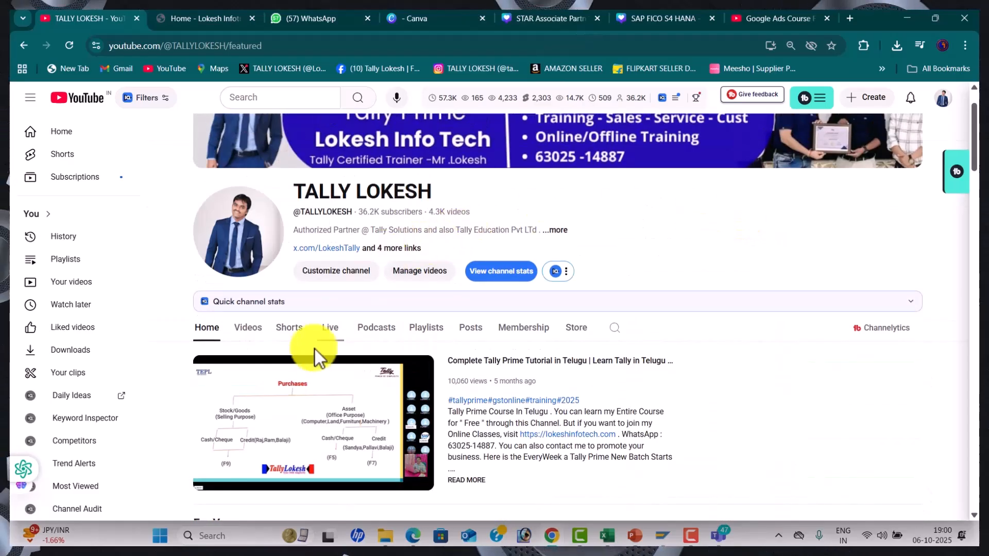
pyautogui.click(247, 330)
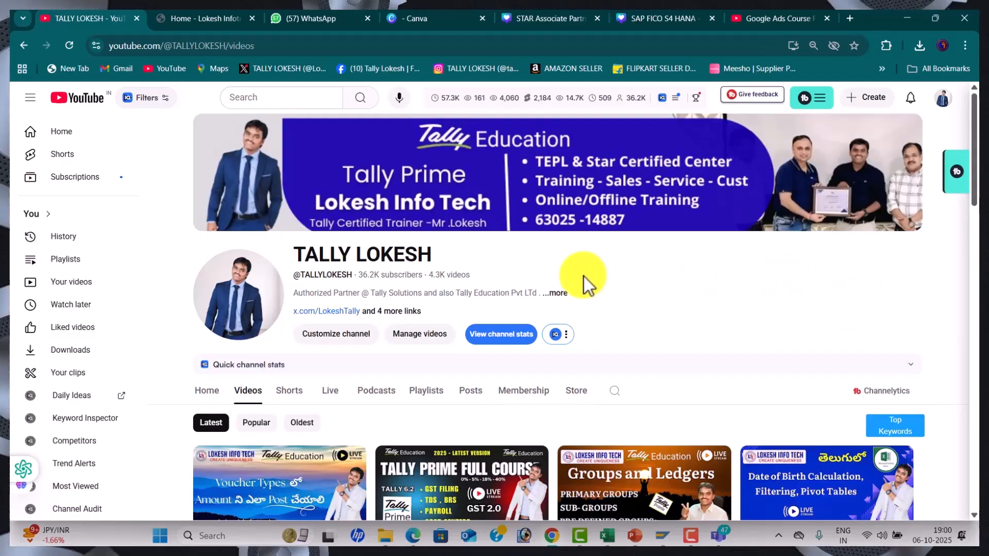
pyautogui.scroll(-2, 626, 291)
pyautogui.scroll(-1, 629, 286)
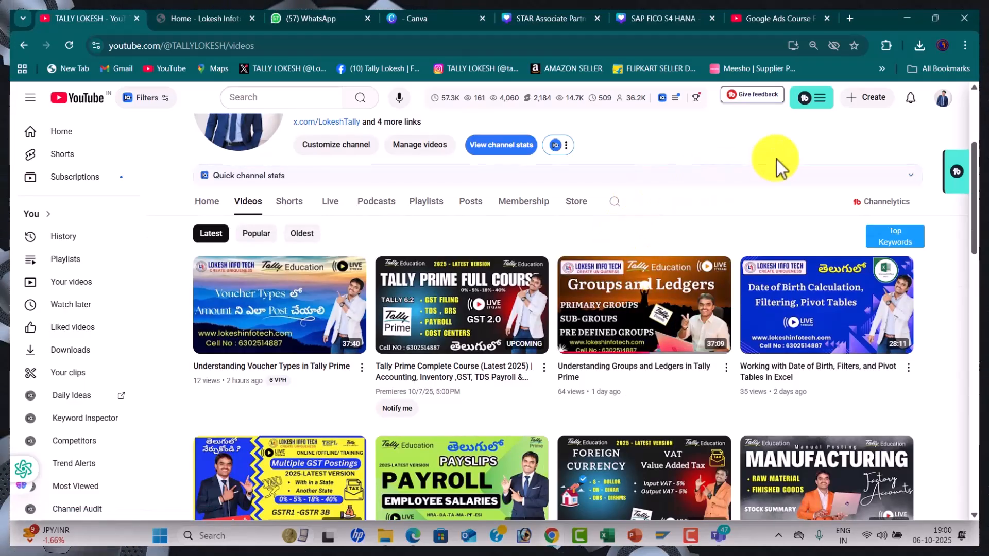
pyautogui.scroll(2, 777, 165)
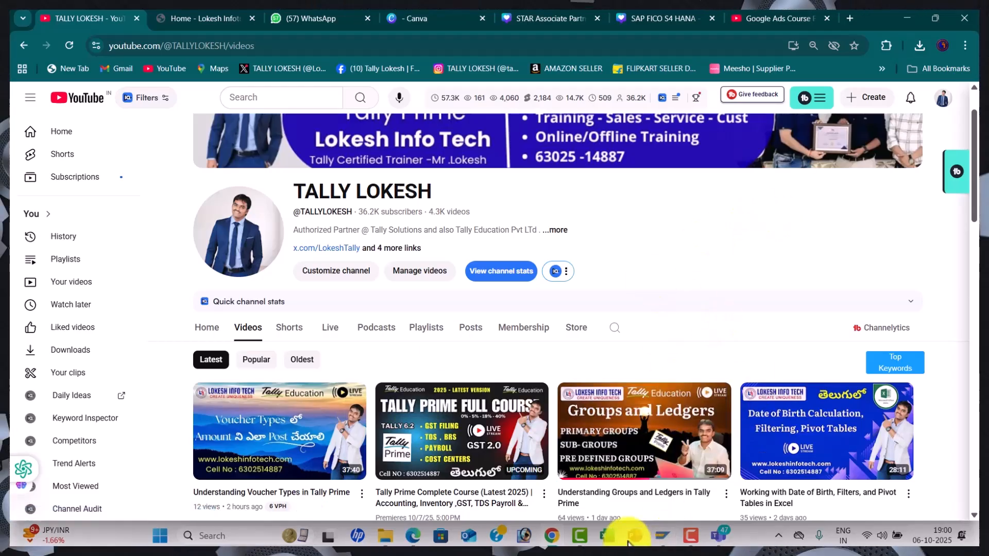
# Present the AUTO MATIC PAYMENT PROGRAM-APP PowerPoint as a slide show from slide 1
pyautogui.moveTo(630, 542)
pyautogui.click(637, 487)
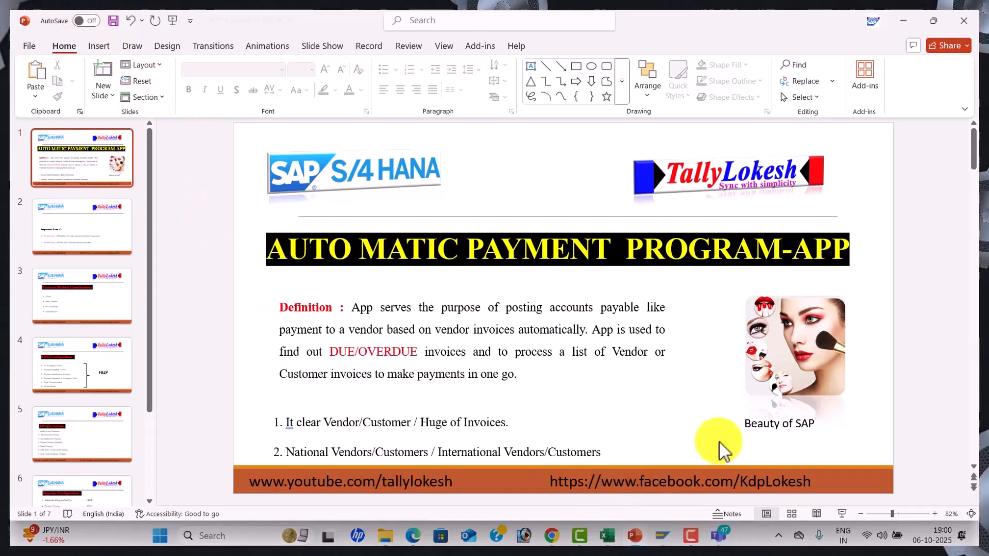
pyautogui.click(842, 514)
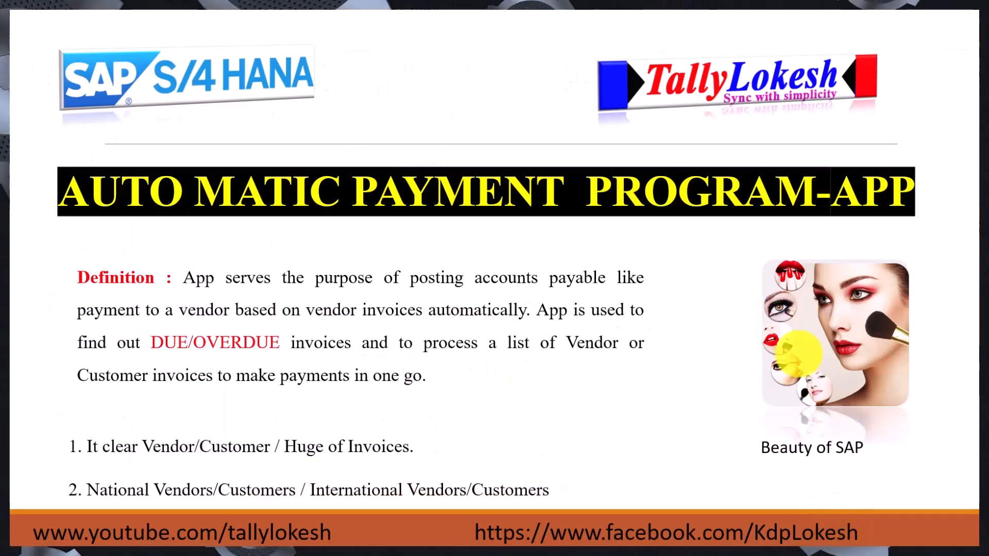
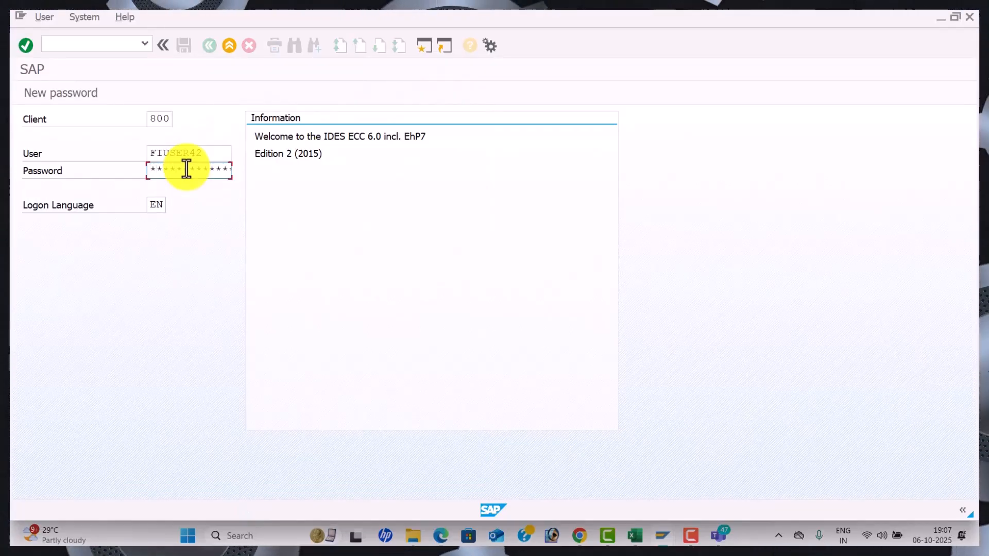
# Log back in to client 800 after one failed attempt and run transaction FBZP
pyautogui.press('Return')
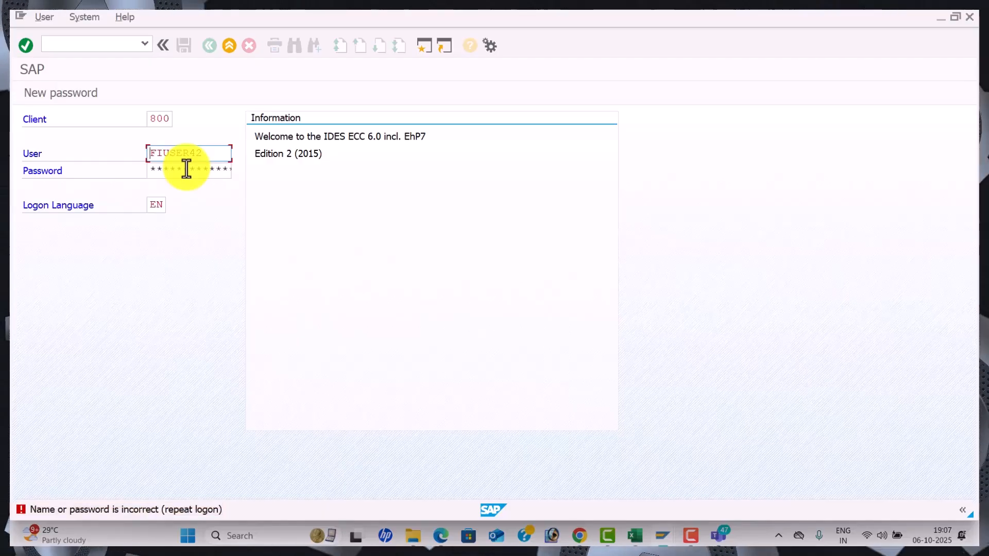
pyautogui.press('Tab')
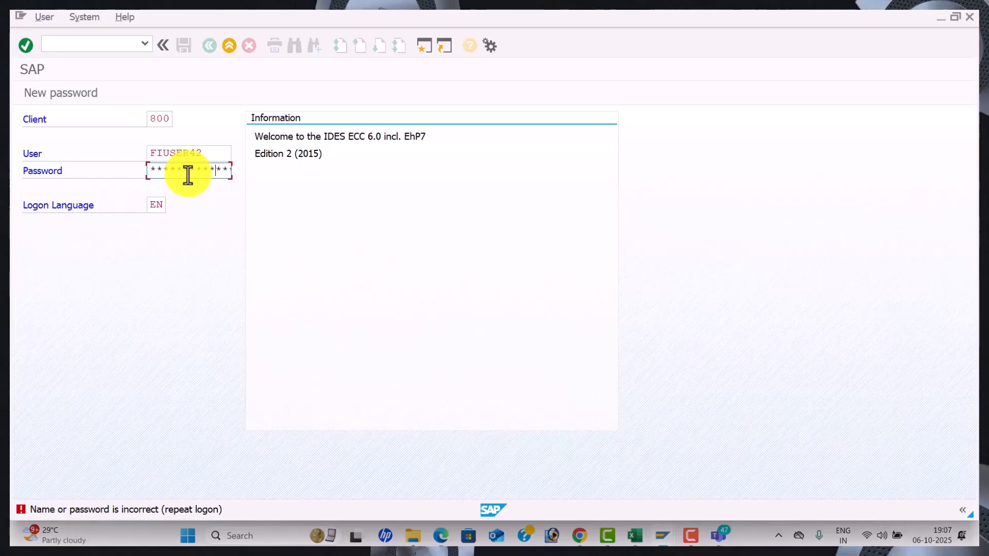
pyautogui.press('Return')
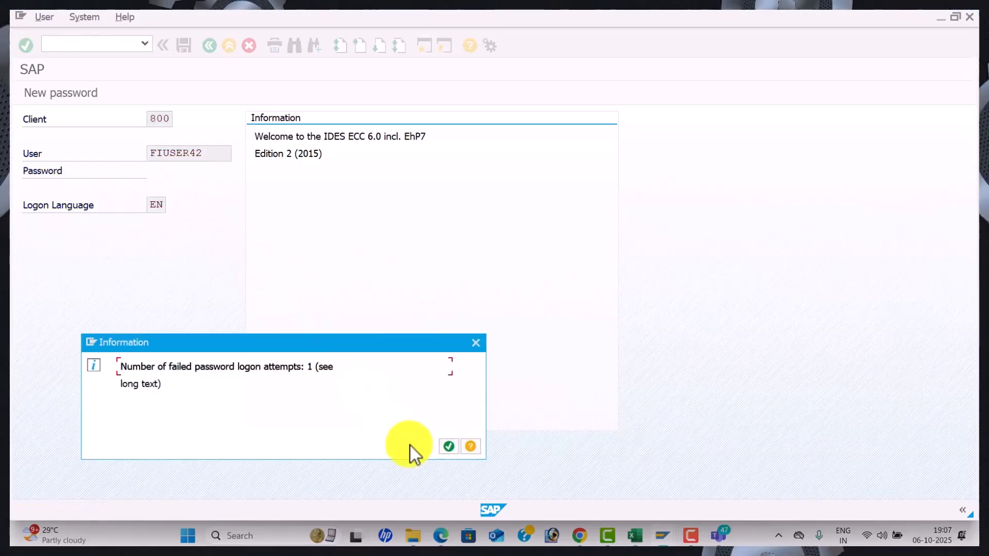
pyautogui.click(449, 447)
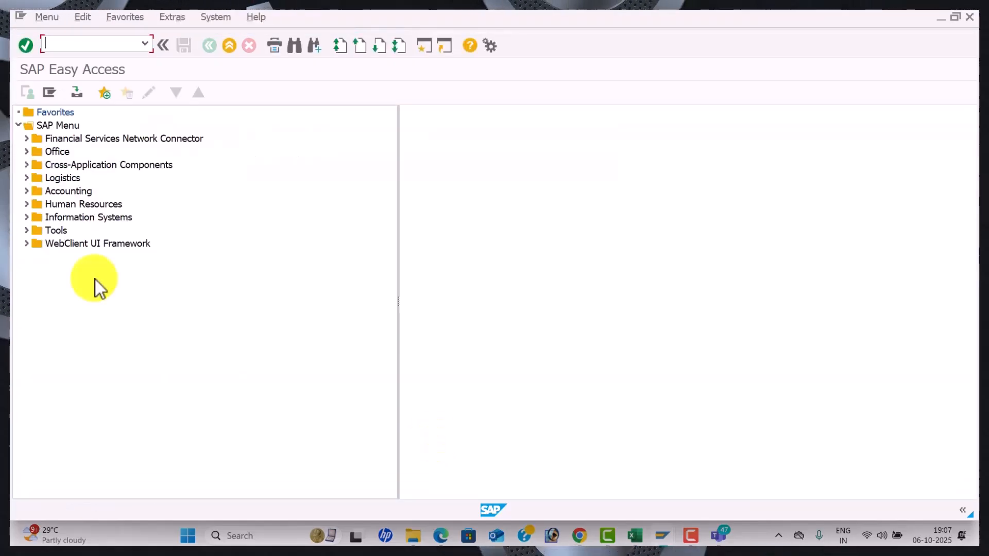
pyautogui.write('FB')
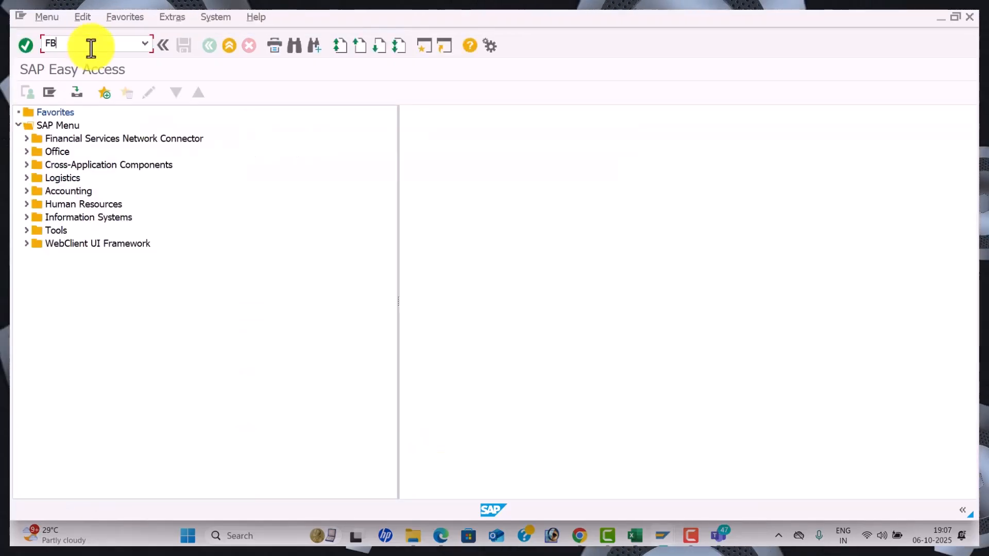
pyautogui.write('ZP')
pyautogui.press('Return')
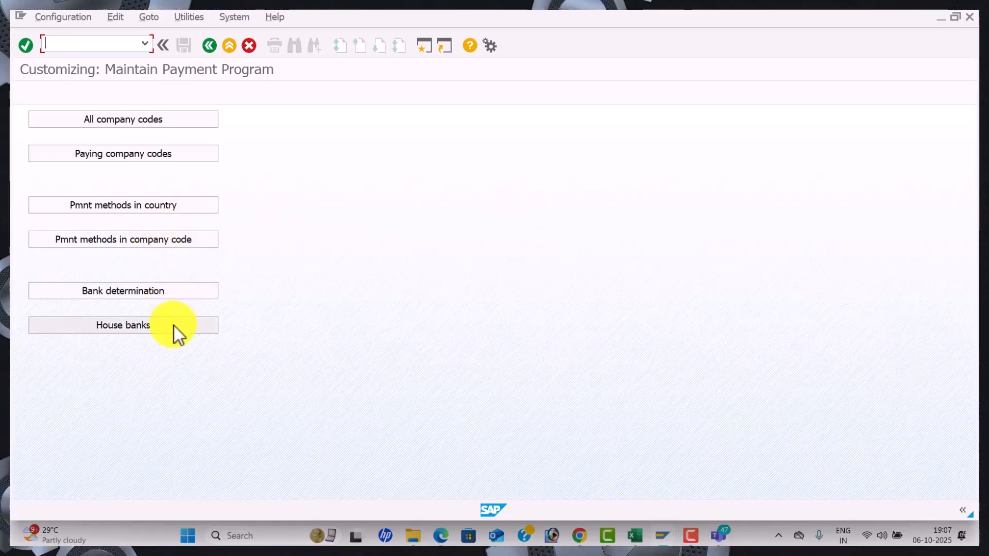
# Create a new All company codes entry for WAL1 with paying company code WAL1
pyautogui.click(132, 125)
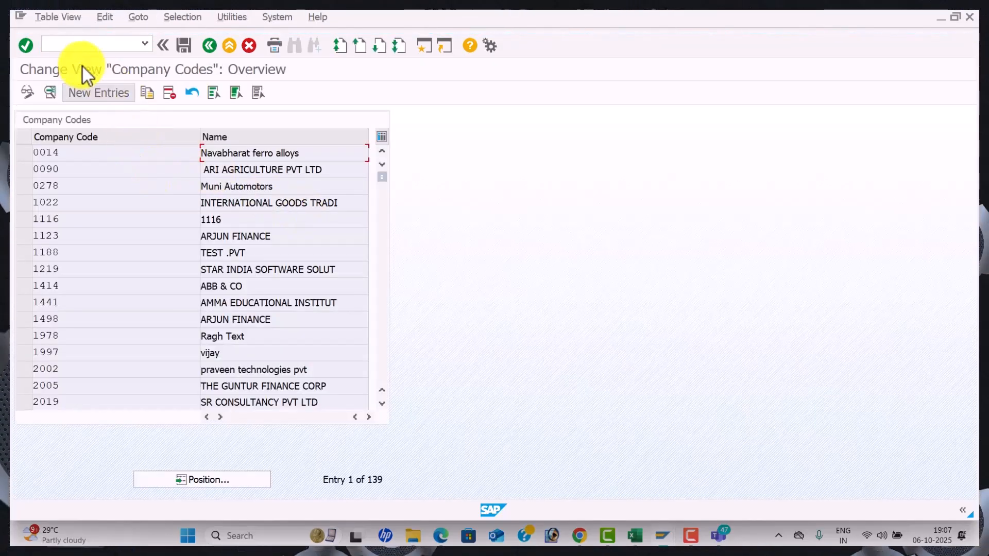
pyautogui.click(99, 93)
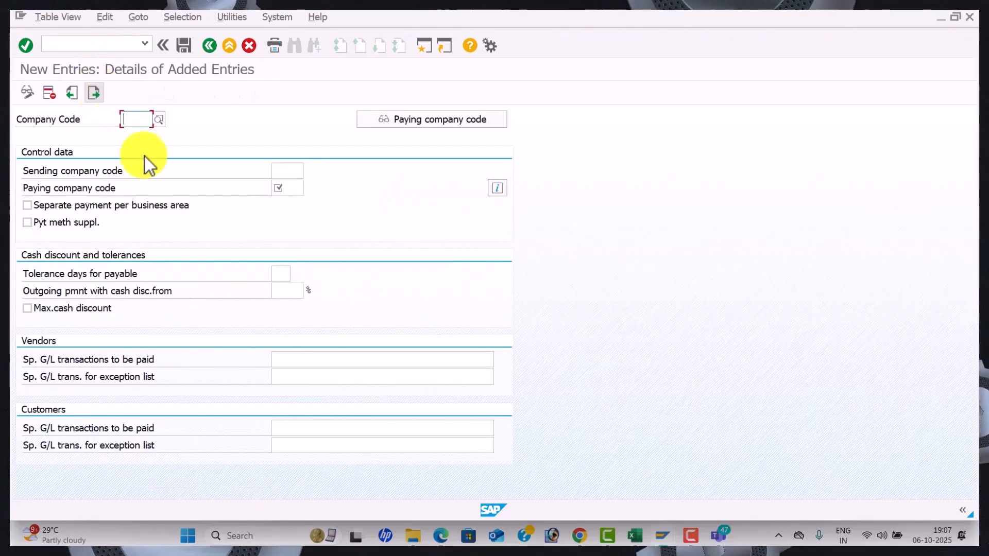
pyautogui.write('WAL1')
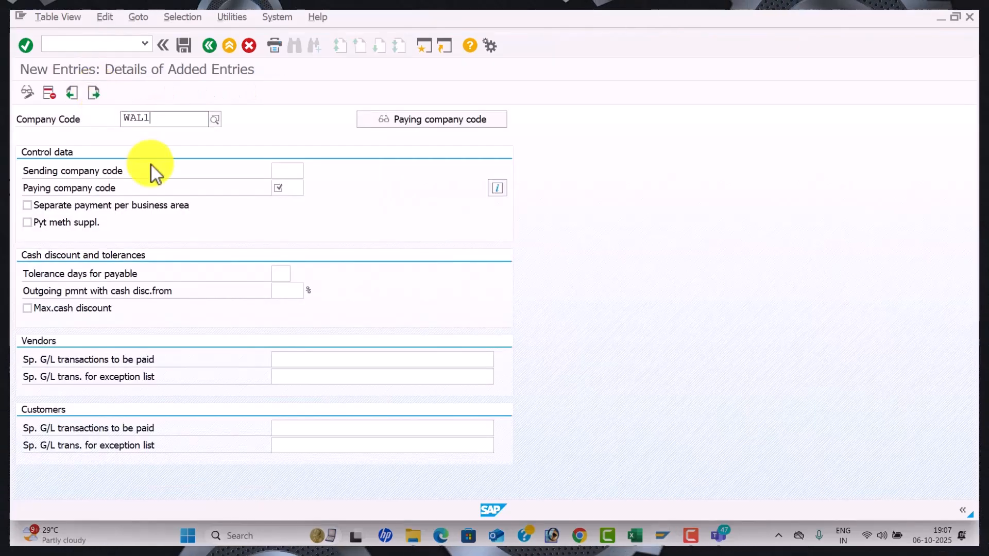
pyautogui.press('Return')
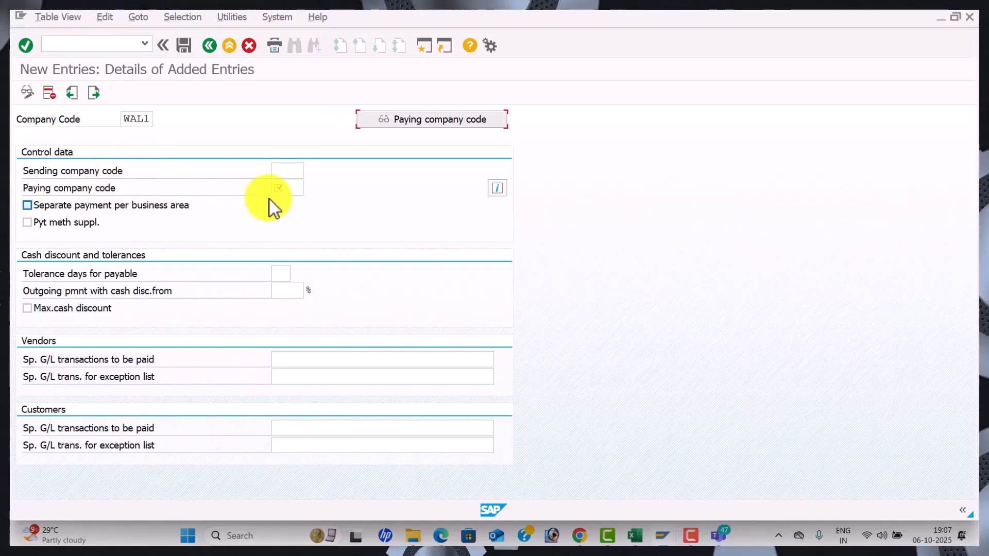
pyautogui.click(292, 189)
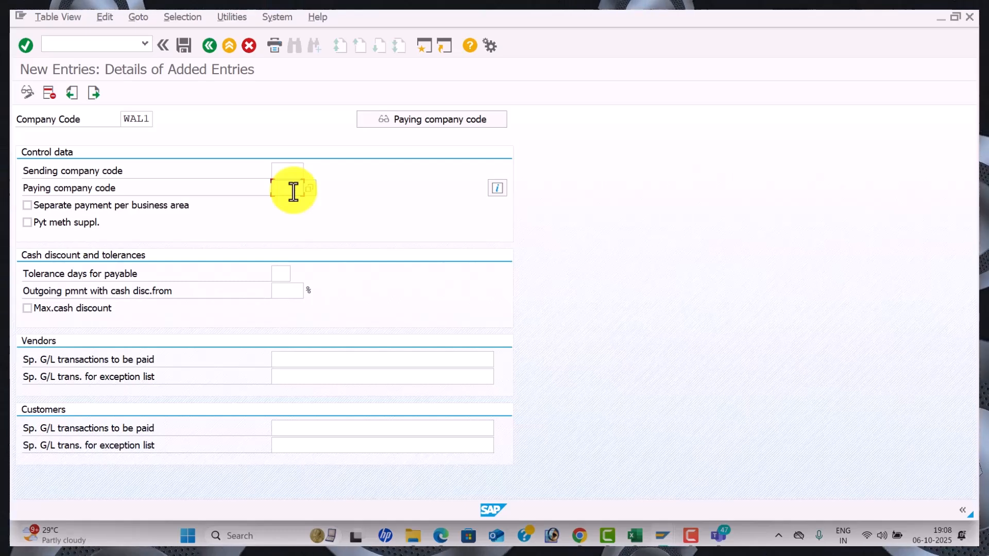
pyautogui.write('WAL1')
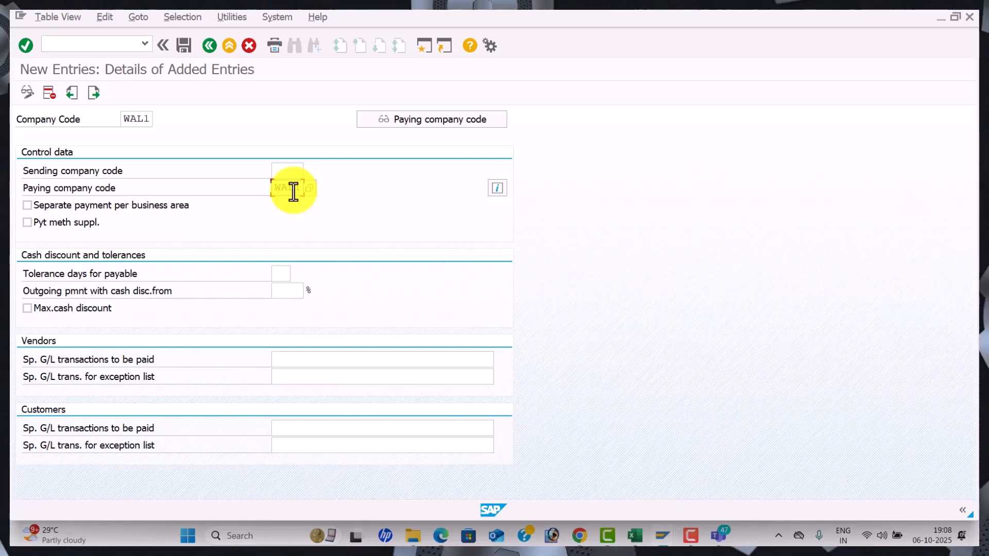
pyautogui.hotkey('alt', 'Tab')
pyautogui.hotkey('alt', 'Tab')
pyautogui.hotkey('alt', 'Tab')
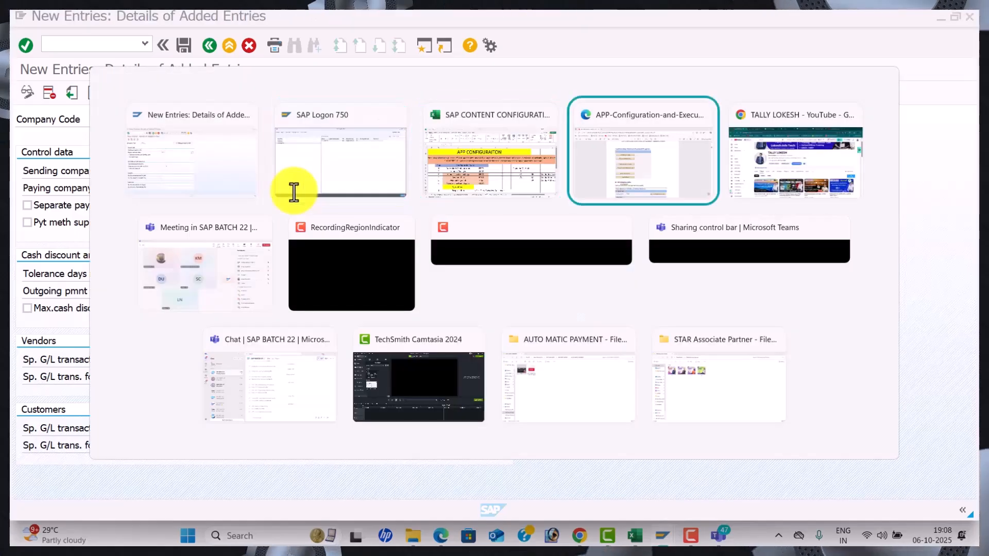
pyautogui.scroll(-6, 296, 215)
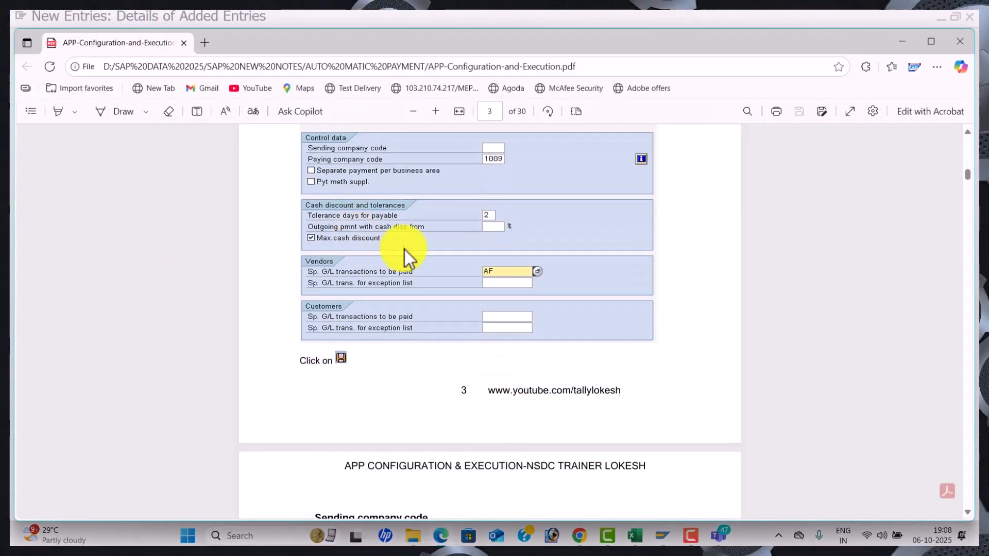
pyautogui.scroll(1, 412, 248)
pyautogui.hotkey('alt', 'Tab')
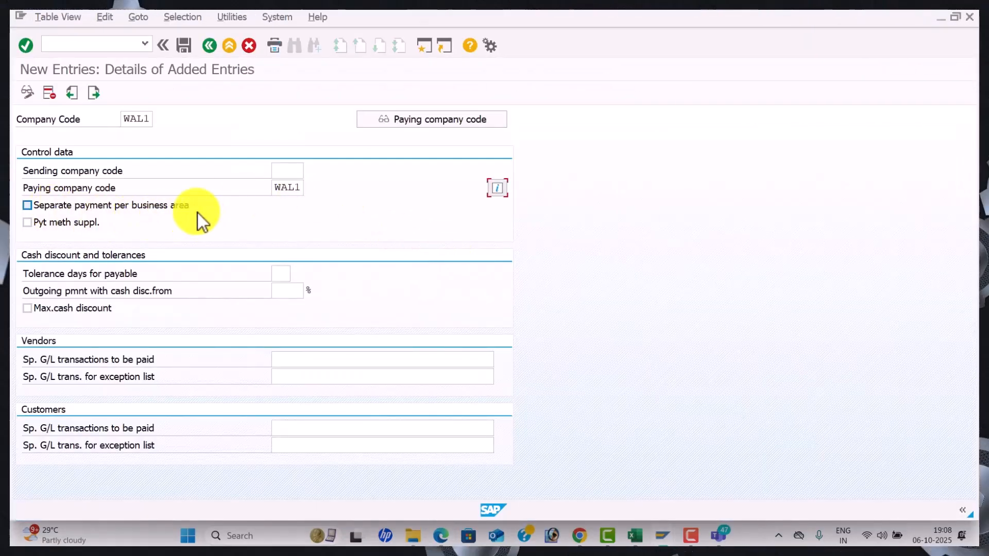
# Tick Separate payment per business area, set 2 tolerance days and enable Max.cash discount
pyautogui.click(35, 209)
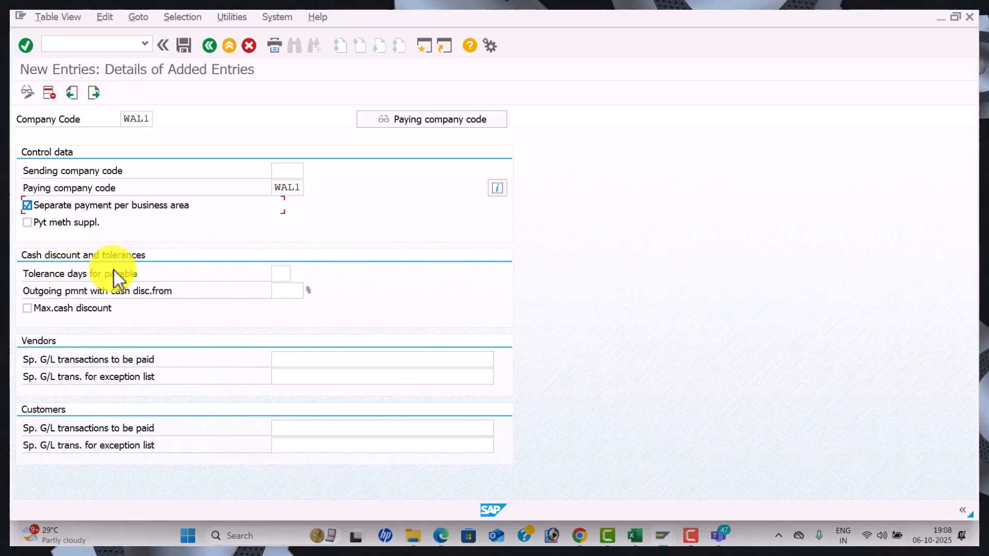
pyautogui.click(280, 276)
pyautogui.write('2')
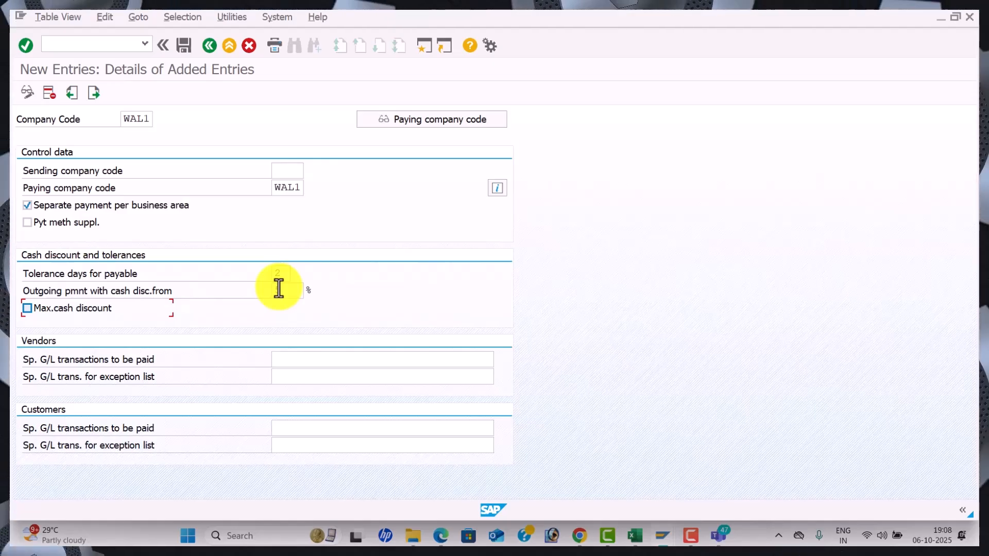
pyautogui.click(33, 306)
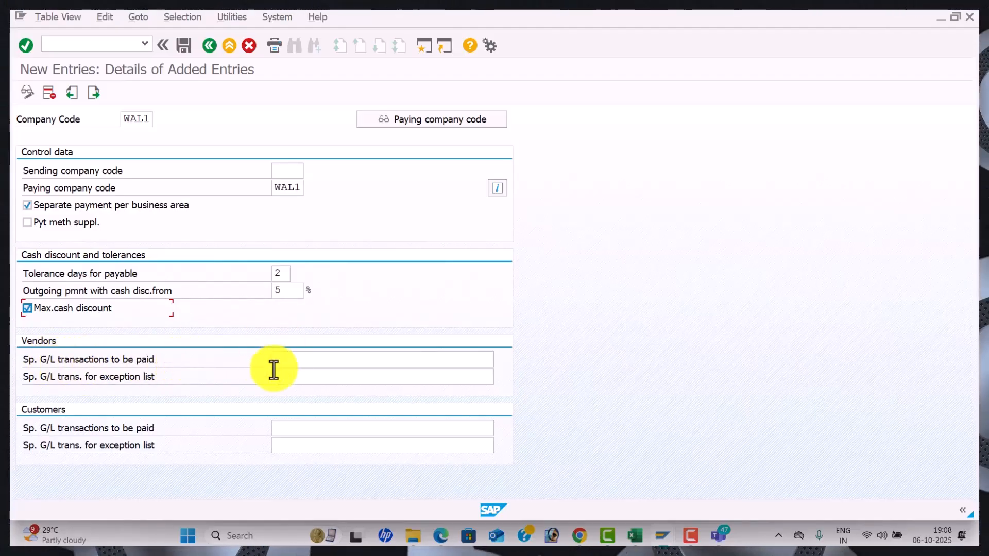
# Enter AF as the vendor and customer special G/L transactions and save
pyautogui.click(300, 359)
pyautogui.click(500, 361)
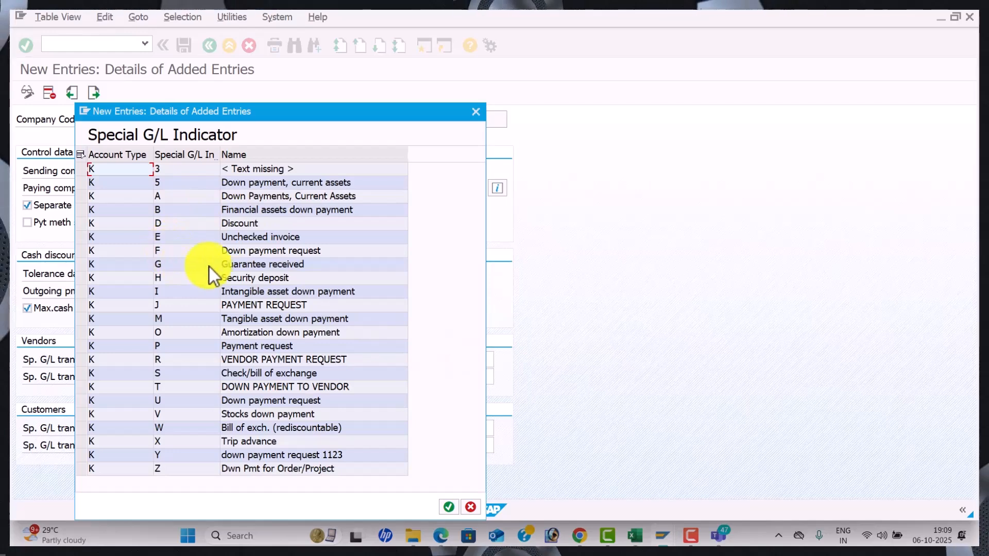
pyautogui.click(476, 112)
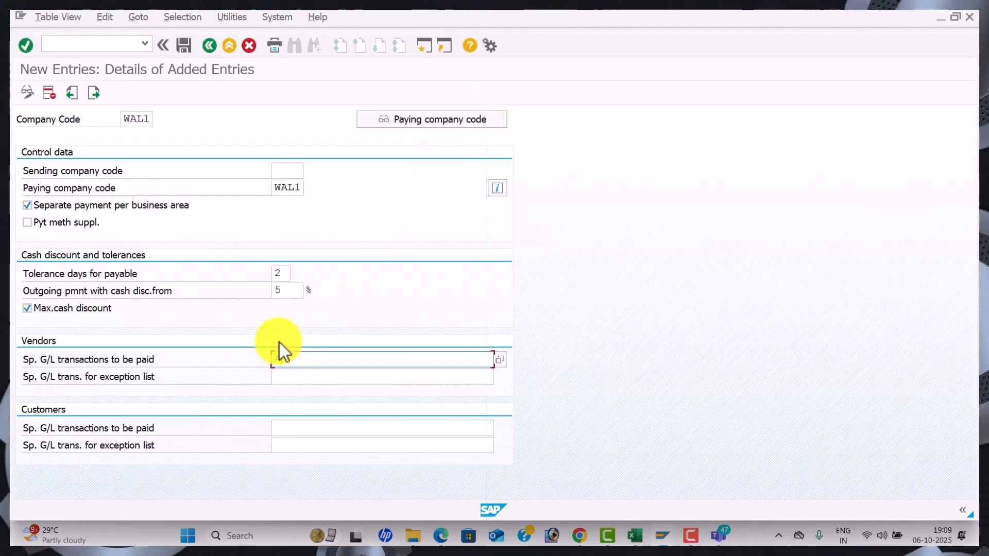
pyautogui.write('AF')
pyautogui.click(304, 427)
pyautogui.write('AF')
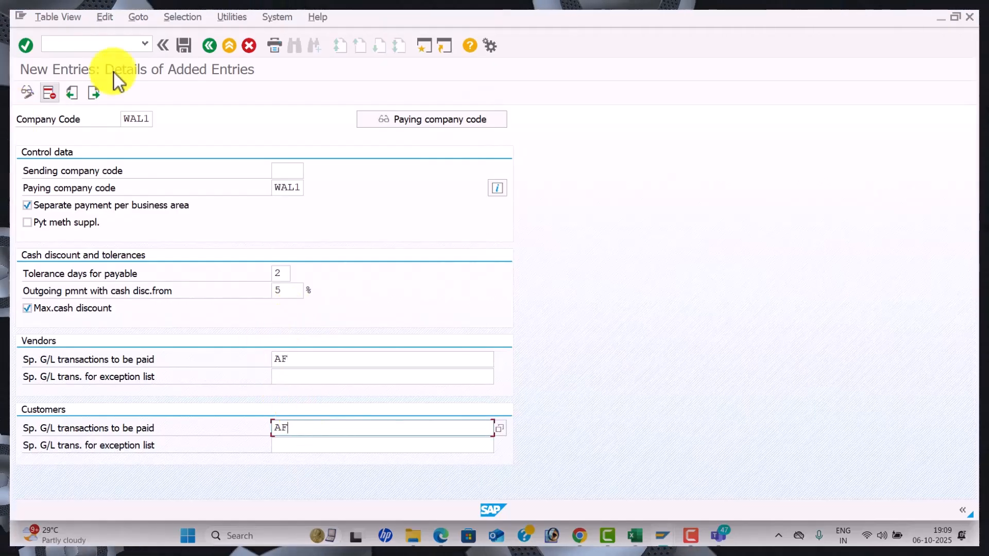
pyautogui.click(183, 47)
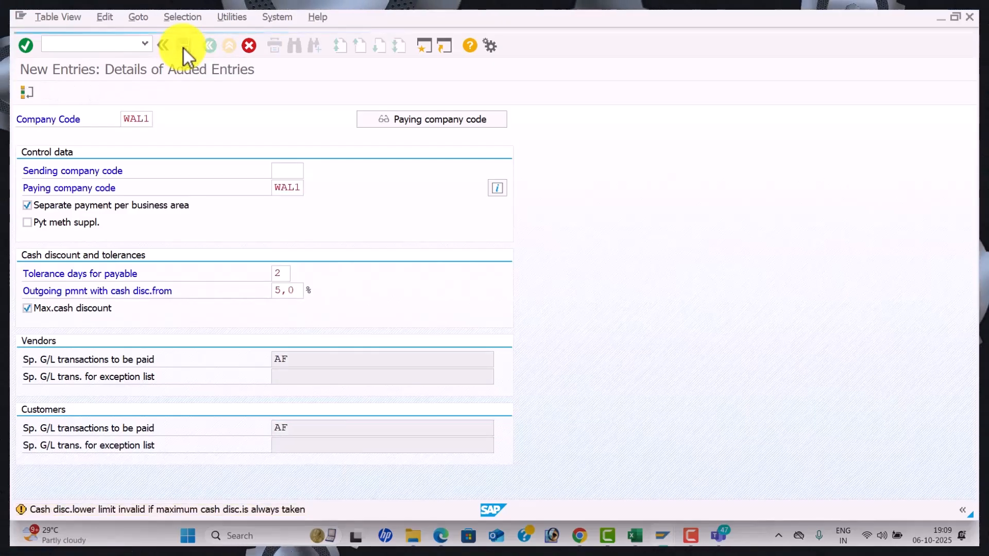
# Accept the discount warning and save under a new request 'AUTOMATIC PAYMENT PROGRAM FOR APP WAL1'
pyautogui.click(183, 48)
pyautogui.click(363, 261)
pyautogui.write('AUTOMATIC PA')
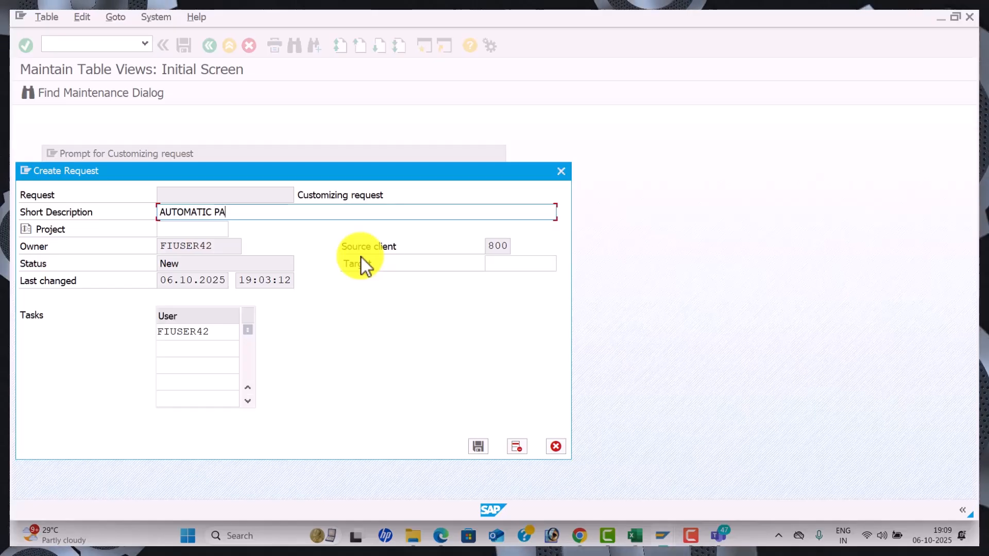
pyautogui.write('YMENT PROGRAM ')
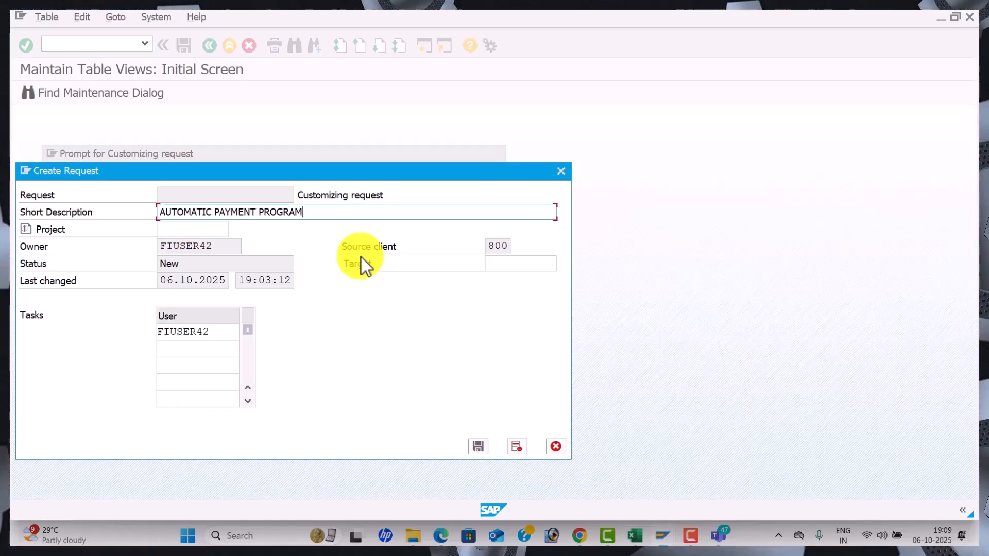
pyautogui.write('FOR APP')
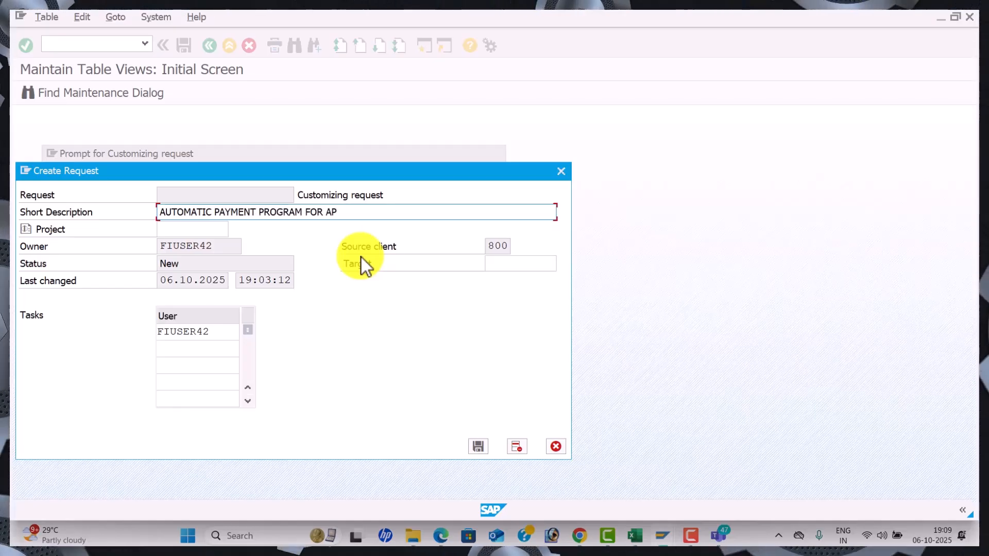
pyautogui.press('BackSpace')
pyautogui.press('BackSpace')
pyautogui.press('BackSpace')
pyautogui.write('WA')
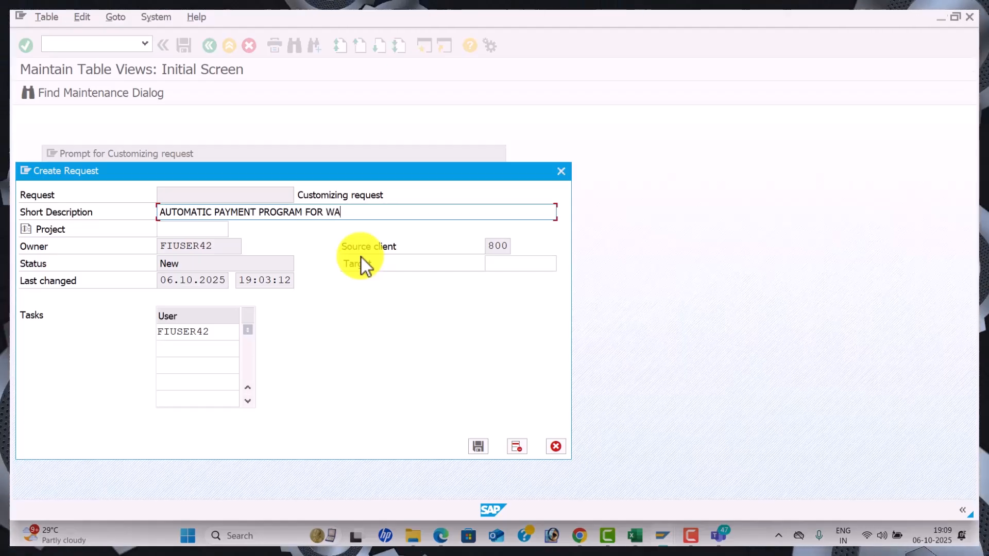
pyautogui.write('L1')
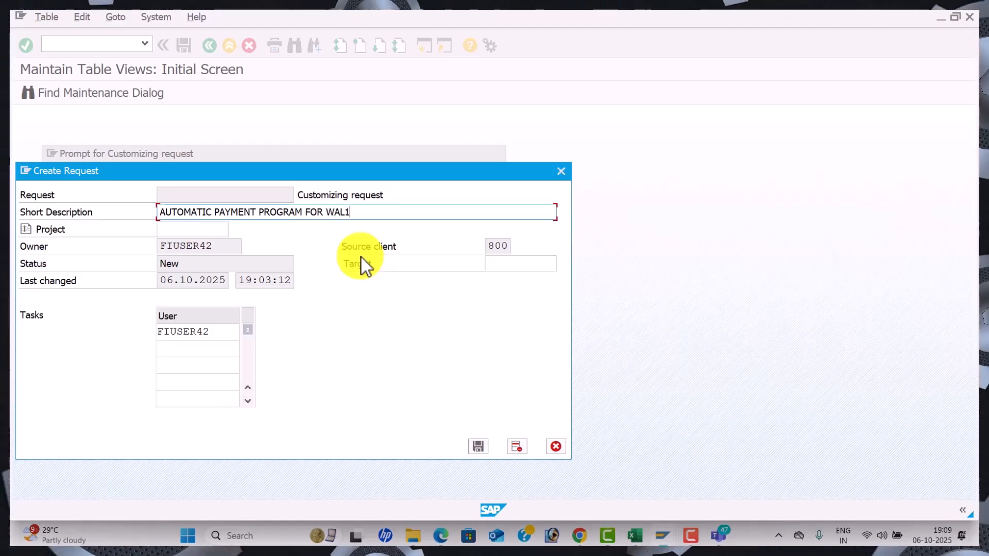
pyautogui.click(478, 446)
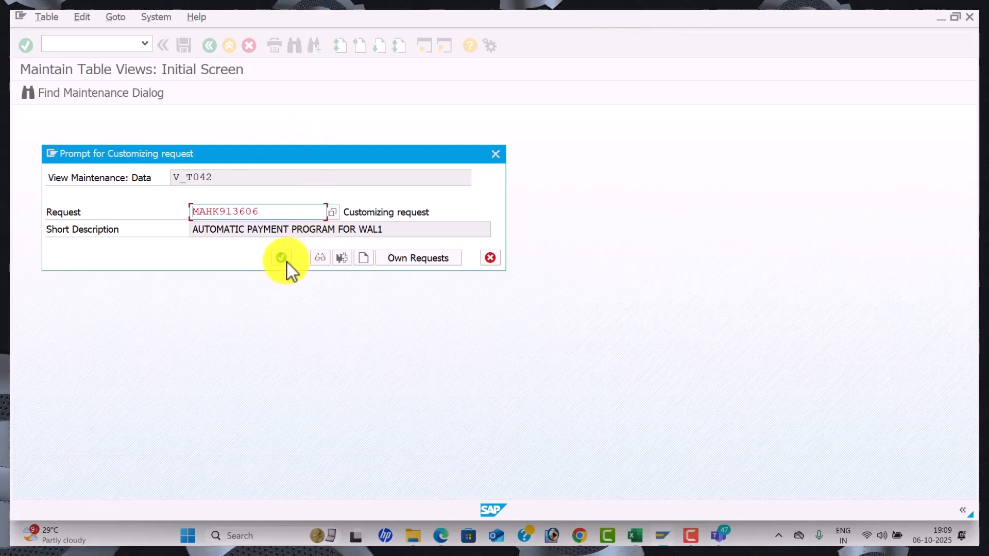
pyautogui.click(275, 253)
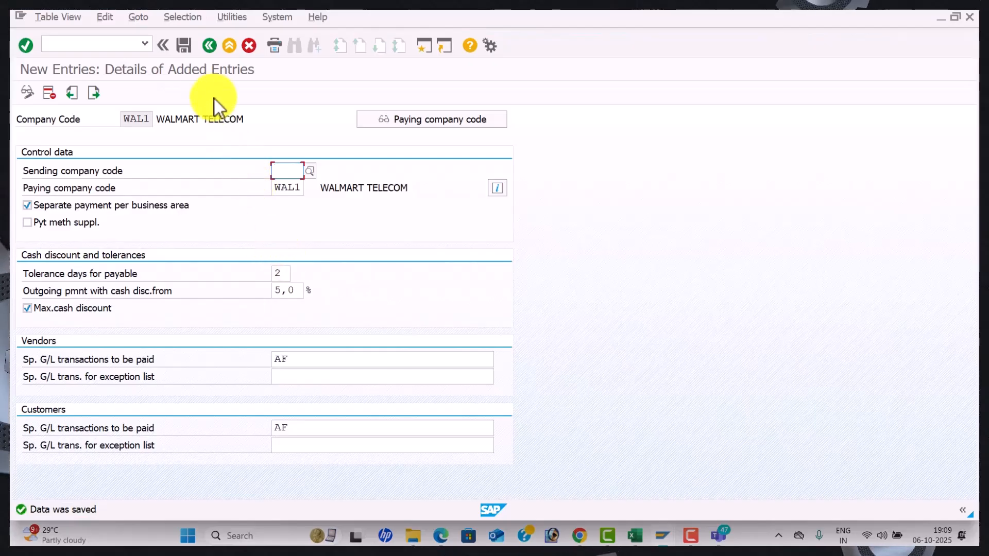
# Return to the payment program overview and start a new Paying company codes entry
pyautogui.click(209, 45)
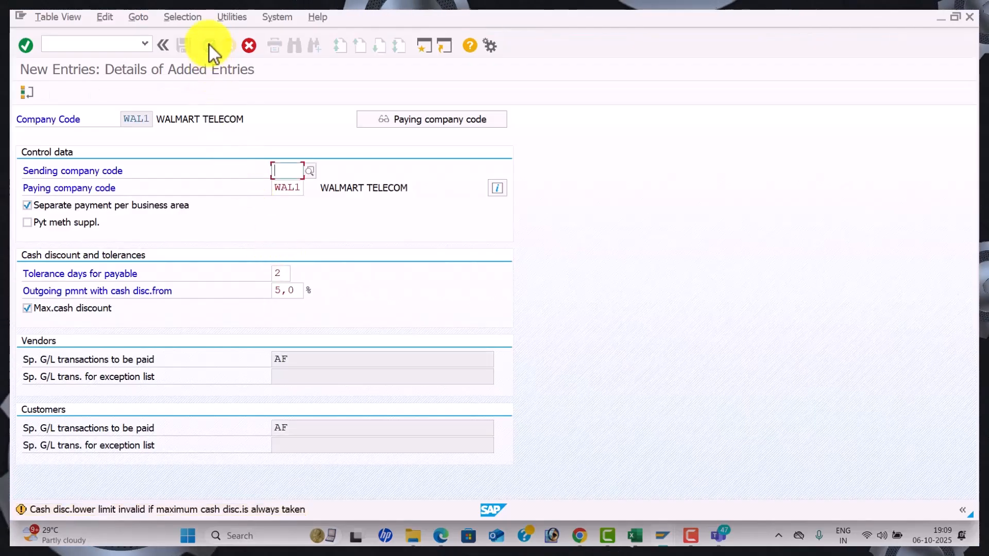
pyautogui.click(249, 46)
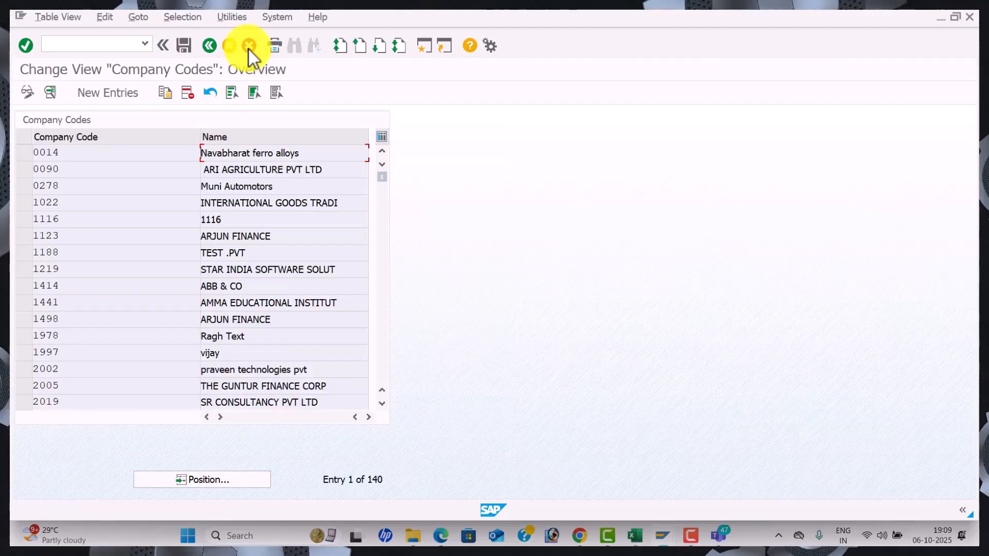
pyautogui.click(208, 46)
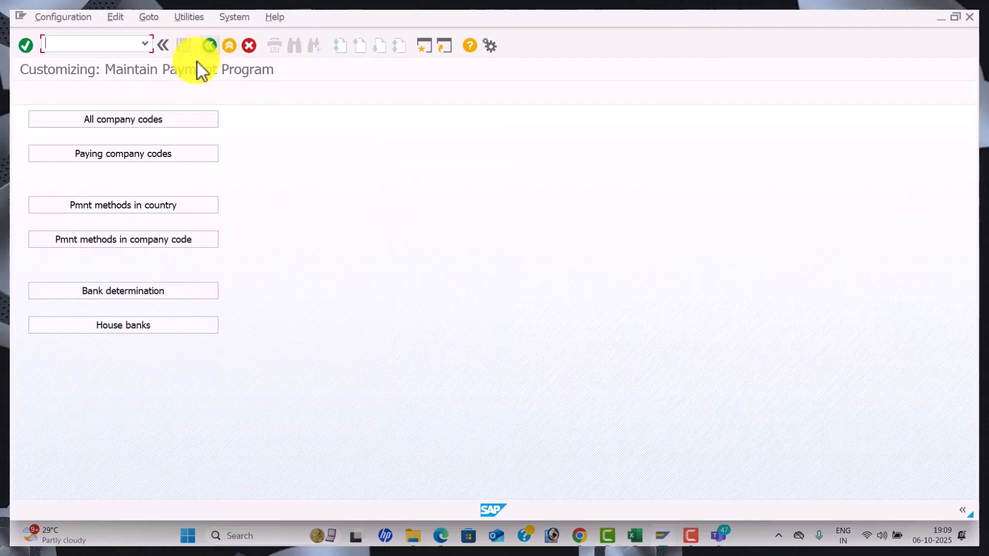
pyautogui.click(162, 153)
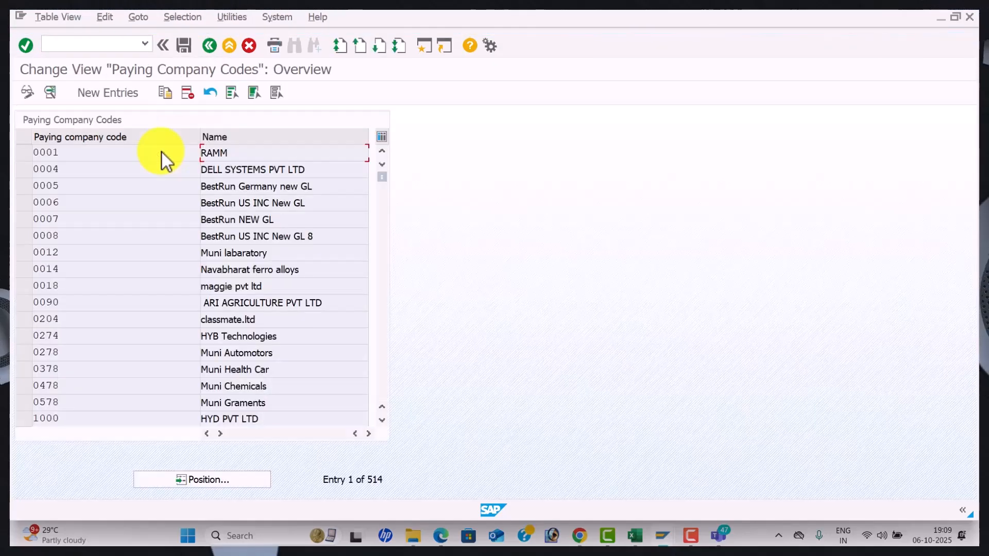
pyautogui.click(122, 98)
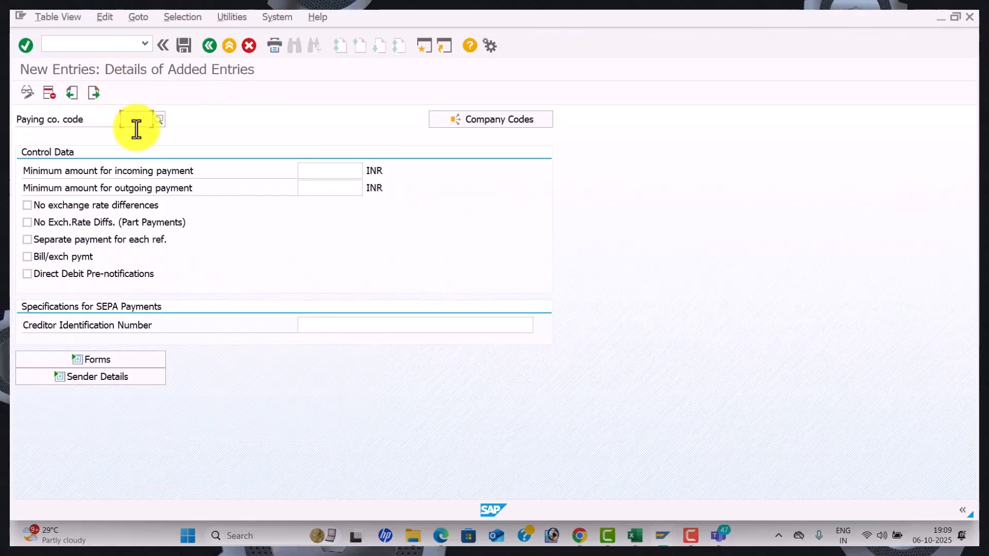
pyautogui.press('super+Tab')
pyautogui.press('Return')
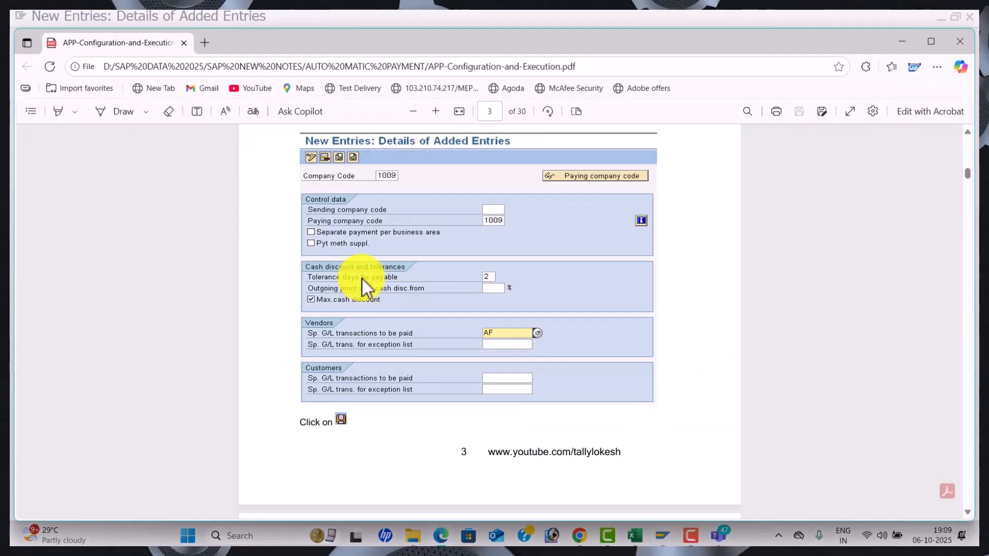
pyautogui.scroll(-15, 363, 279)
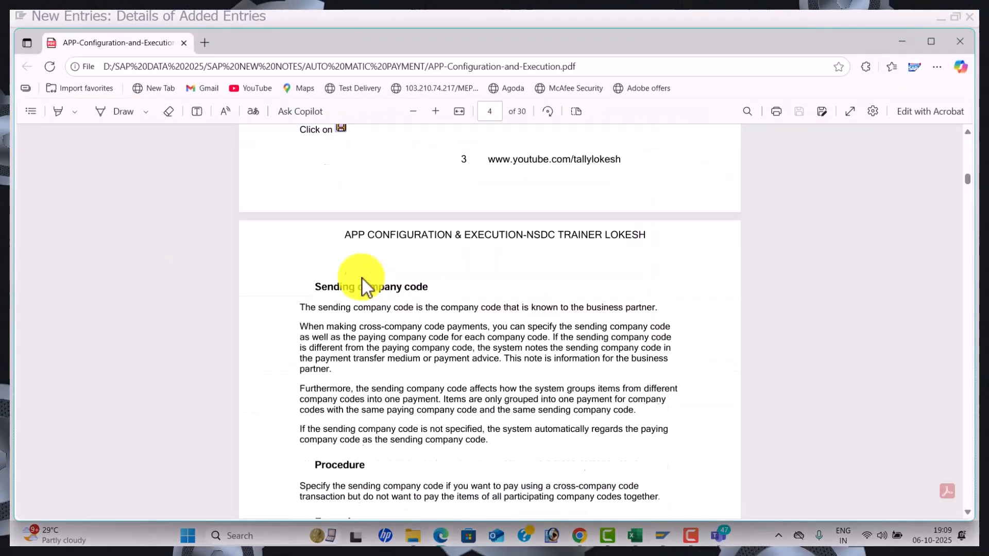
pyautogui.scroll(-15, 362, 279)
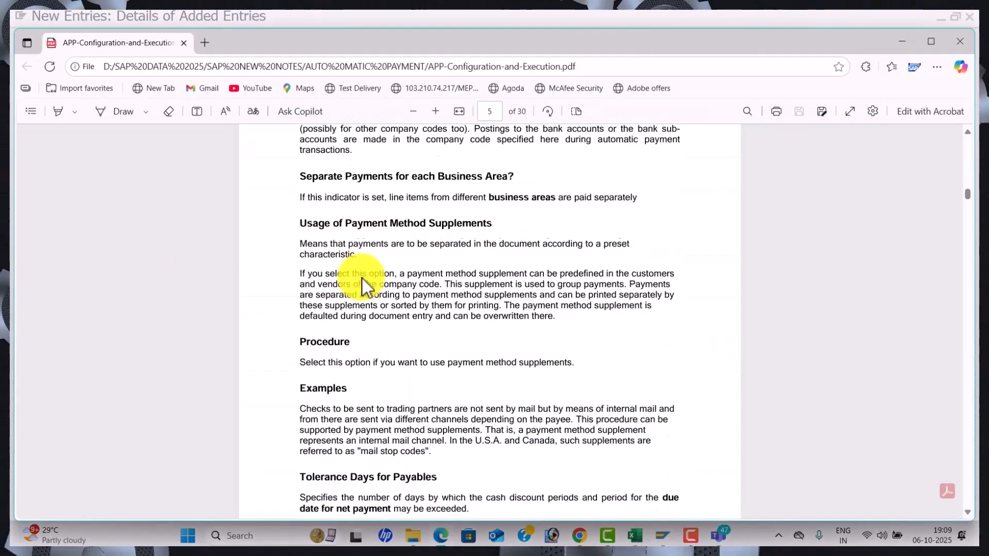
pyautogui.scroll(-2, 363, 280)
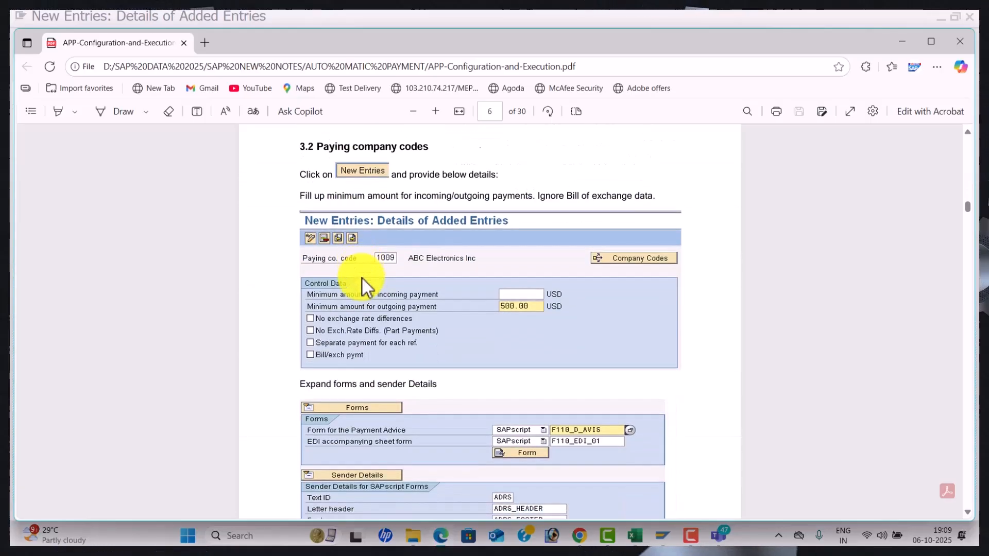
pyautogui.scroll(2, 362, 279)
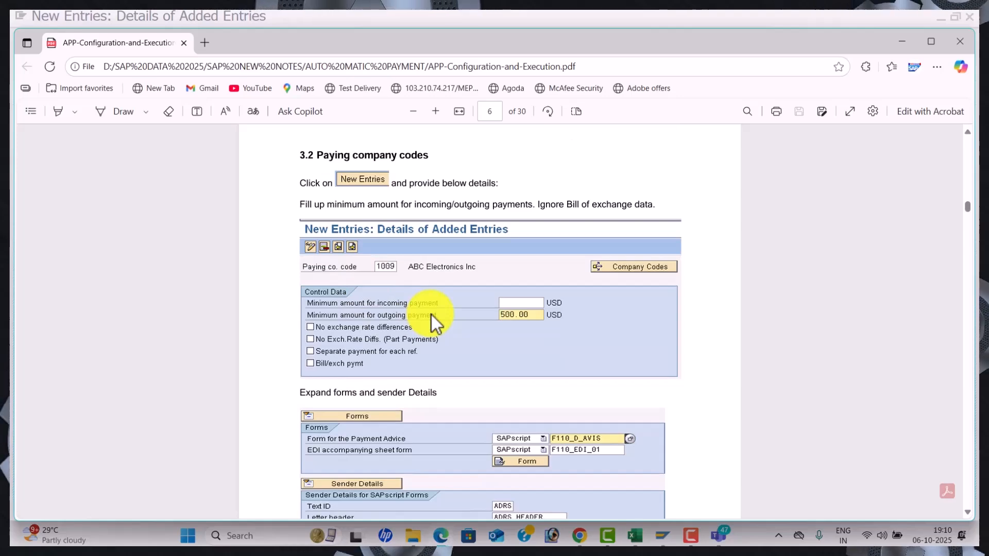
pyautogui.hotkey('alt', 'Tab')
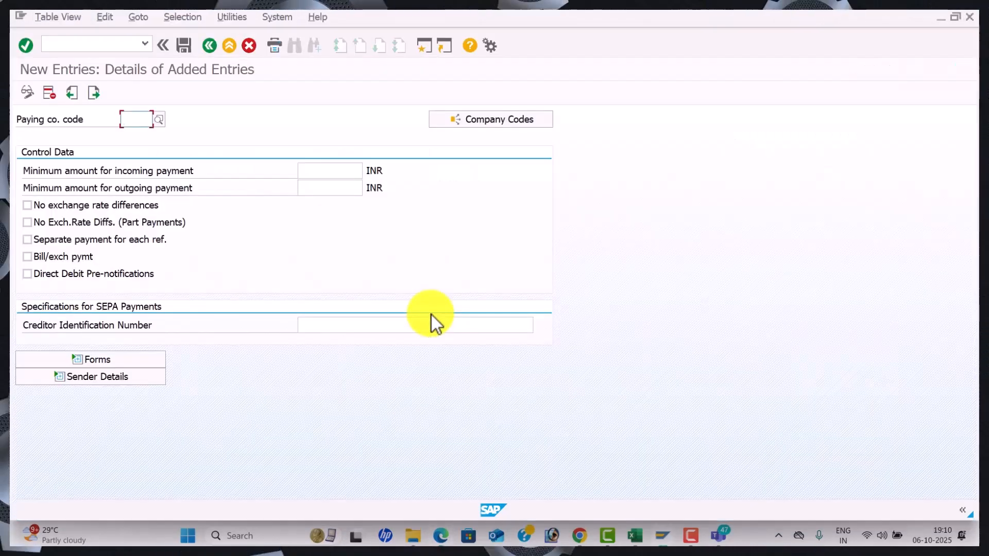
# Enter paying company code WAL1 with minimum incoming and outgoing amounts of 100
pyautogui.write('WAL1')
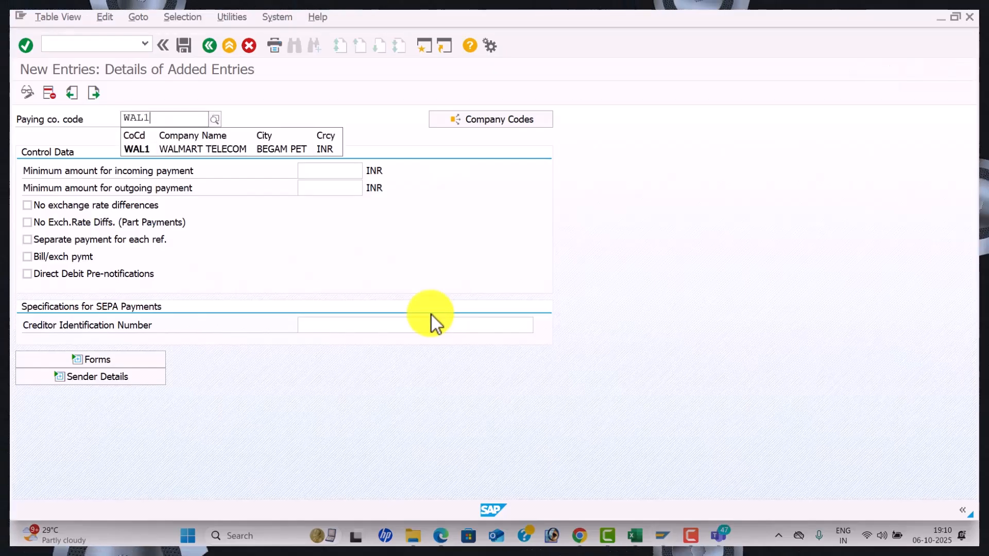
pyautogui.press('Return')
pyautogui.write('100')
pyautogui.press('Tab')
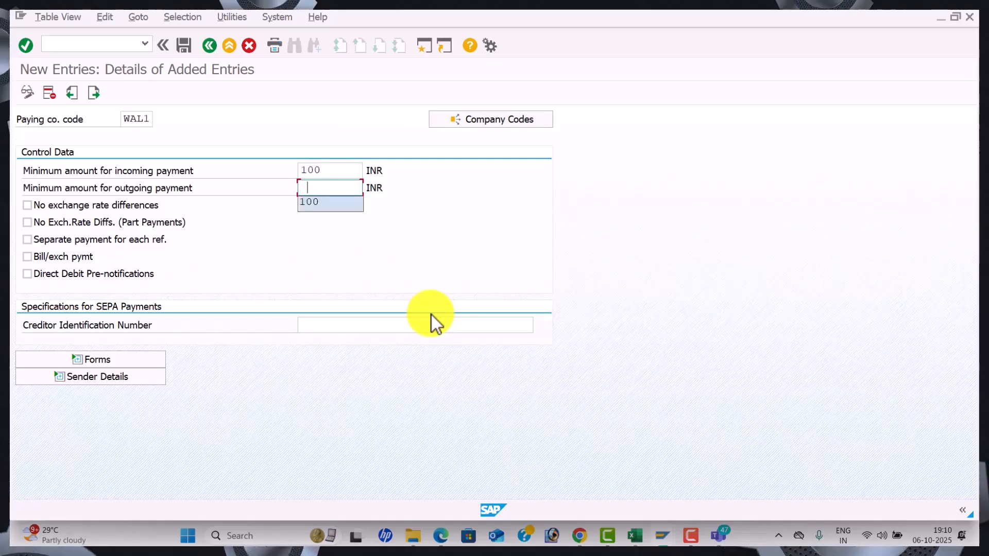
pyautogui.write('100')
pyautogui.press('Tab')
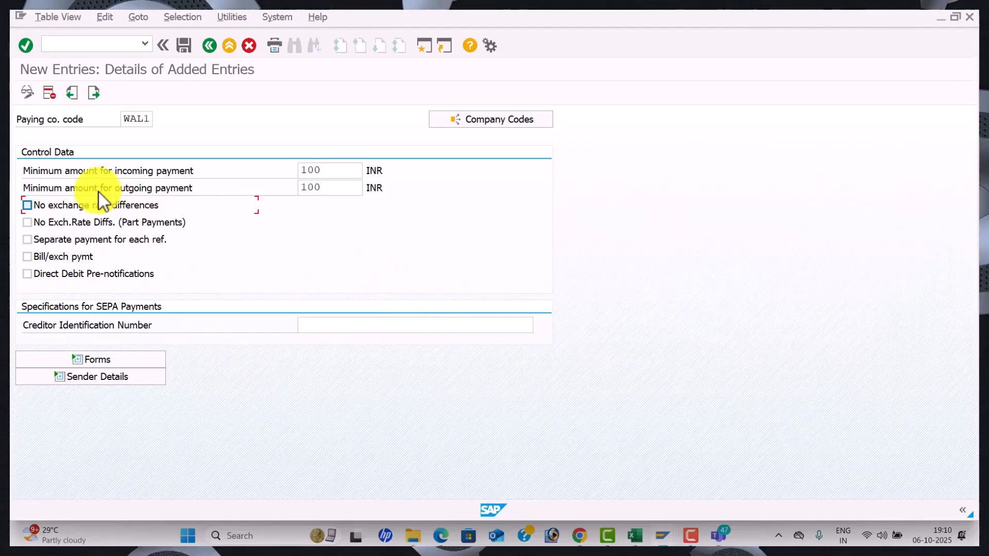
# Turn on both no-exchange-rate-difference options and Separate payment for each ref
pyautogui.click(28, 206)
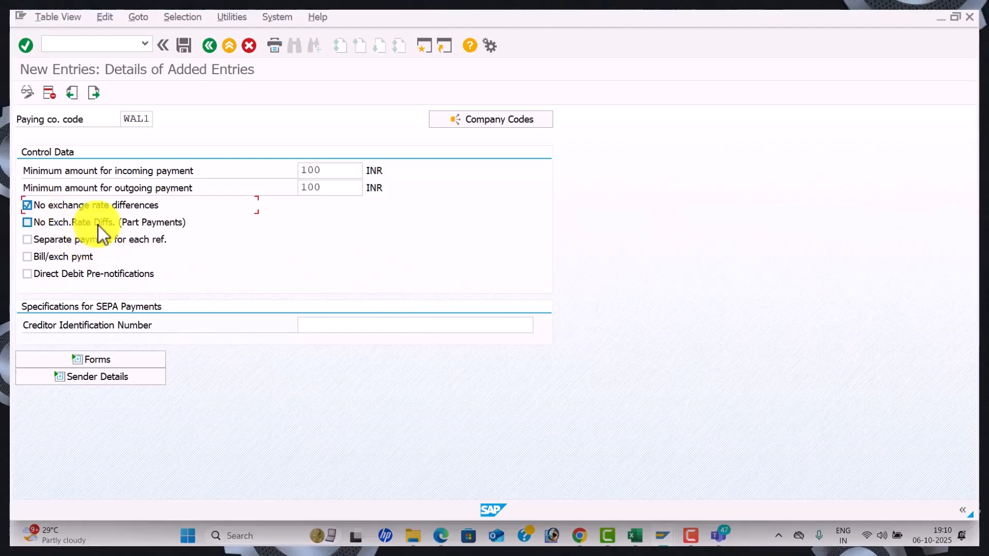
pyautogui.hotkey('alt', 'Tab')
pyautogui.hotkey('alt', 'Tab')
pyautogui.click(255, 242)
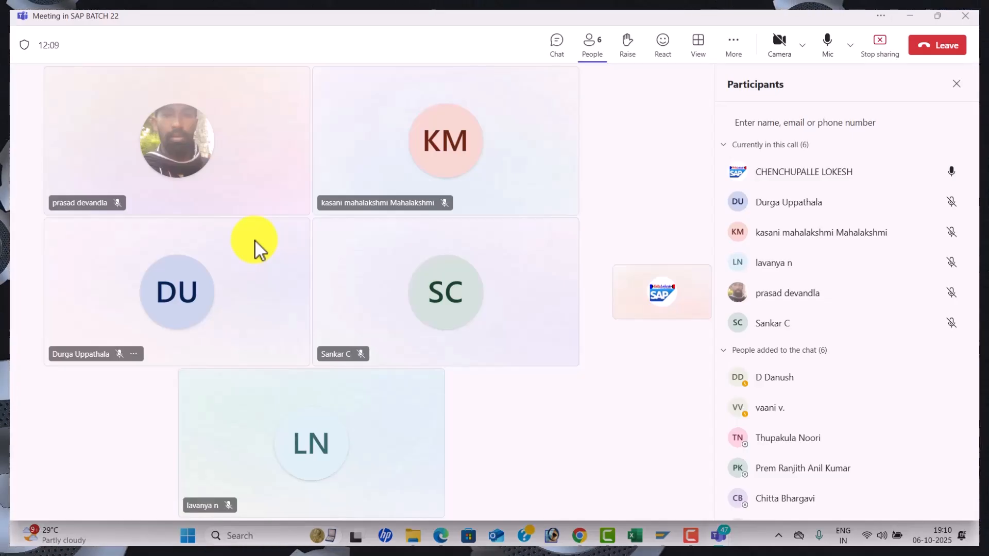
pyautogui.hotkey('alt', 'Tab')
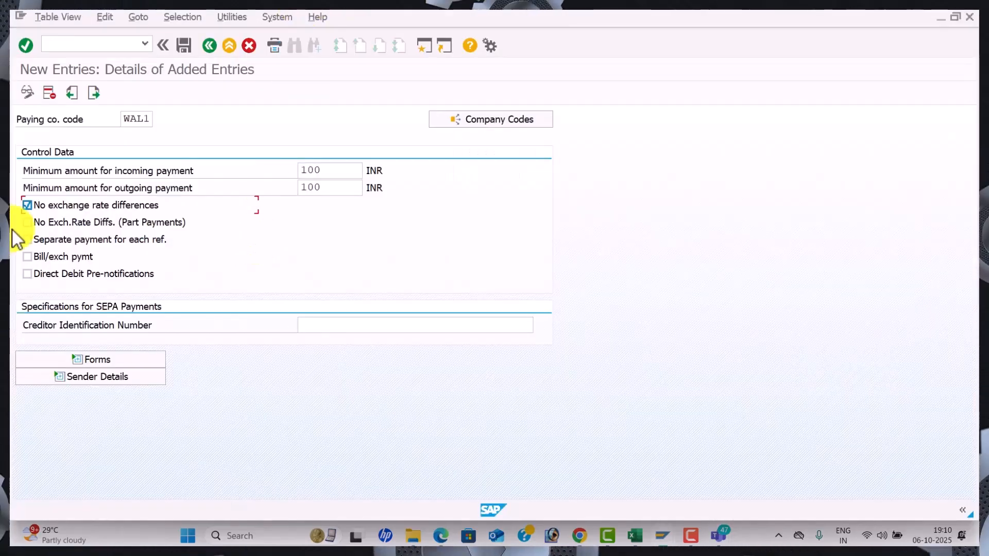
pyautogui.click(32, 221)
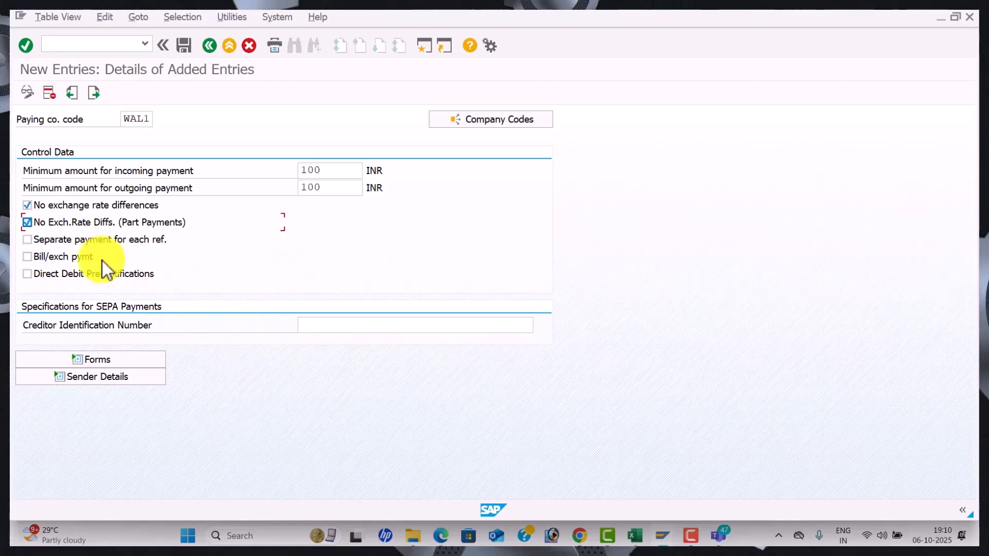
pyautogui.click(28, 241)
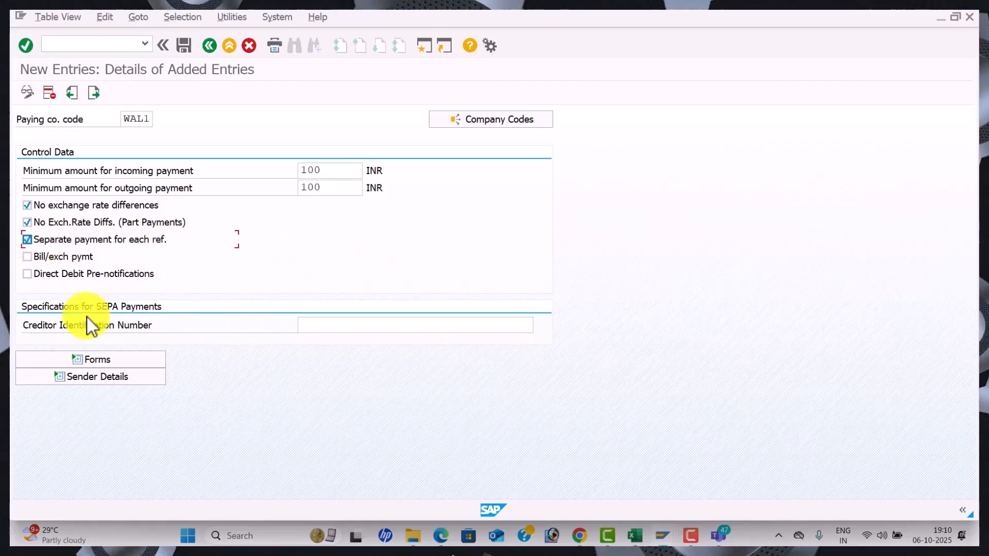
pyautogui.click(356, 327)
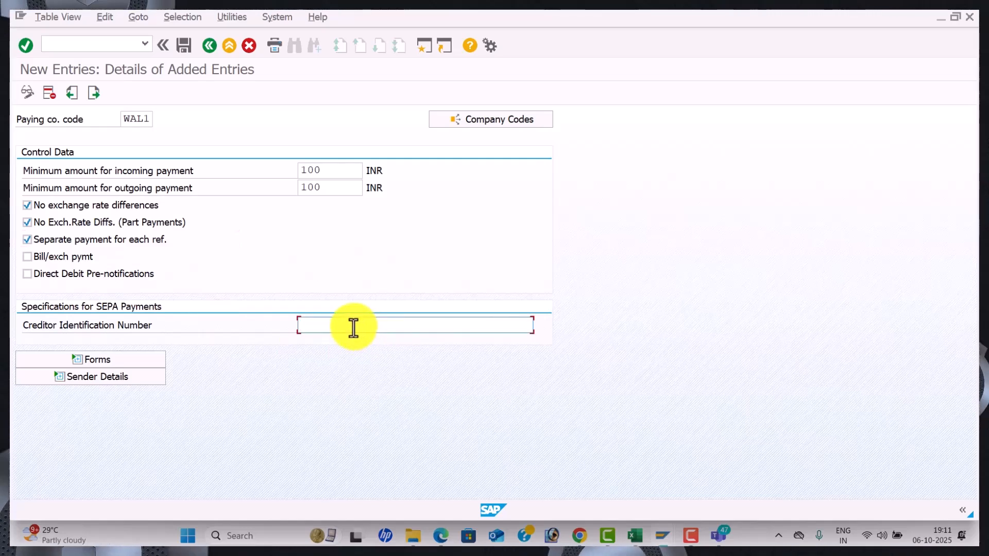
pyautogui.click(137, 359)
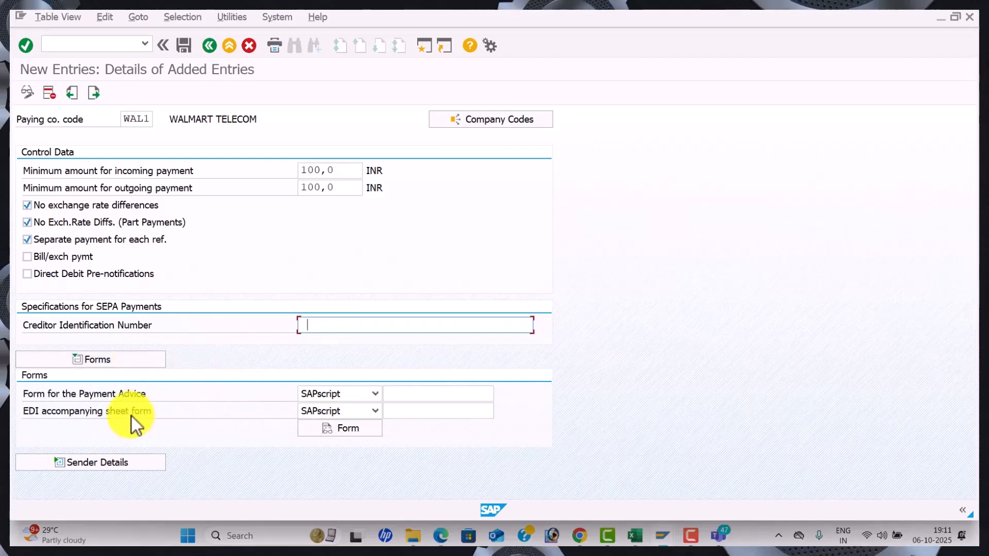
# Set the payment advice form to F110_D_AVIS and the EDI form to F110_EDI_01
pyautogui.click(413, 396)
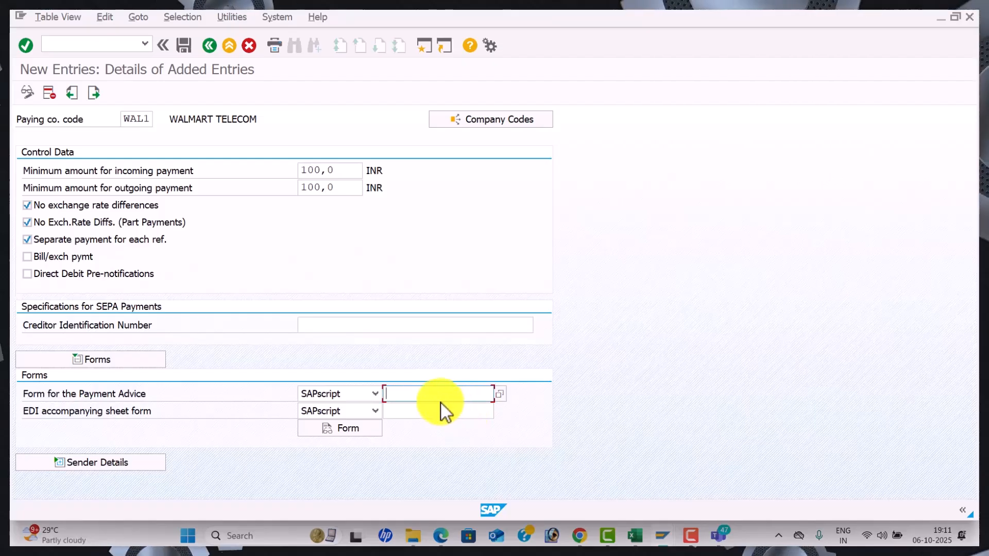
pyautogui.hotkey('alt', 'Tab')
pyautogui.hotkey('alt', 'Tab')
pyautogui.hotkey('alt', 'Tab')
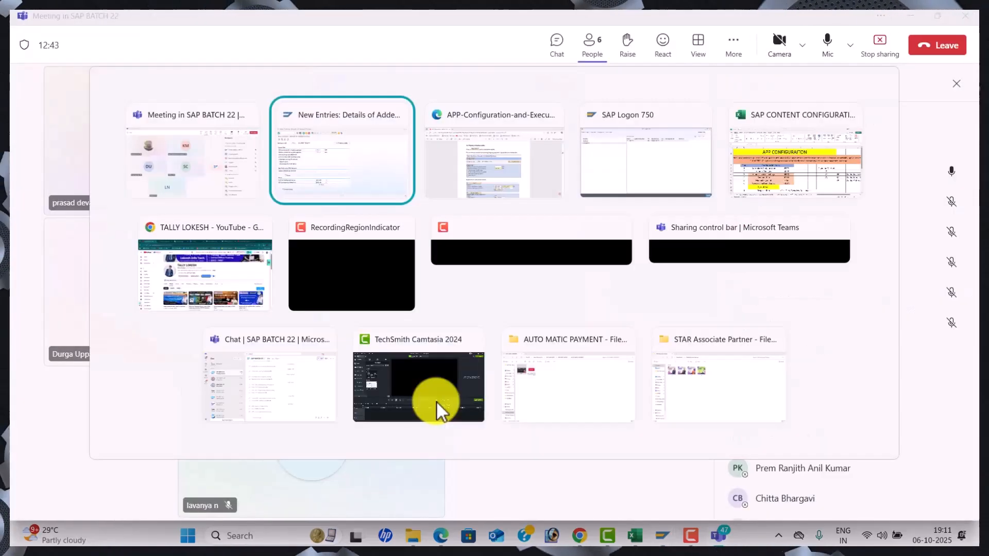
pyautogui.scroll(-3, 437, 403)
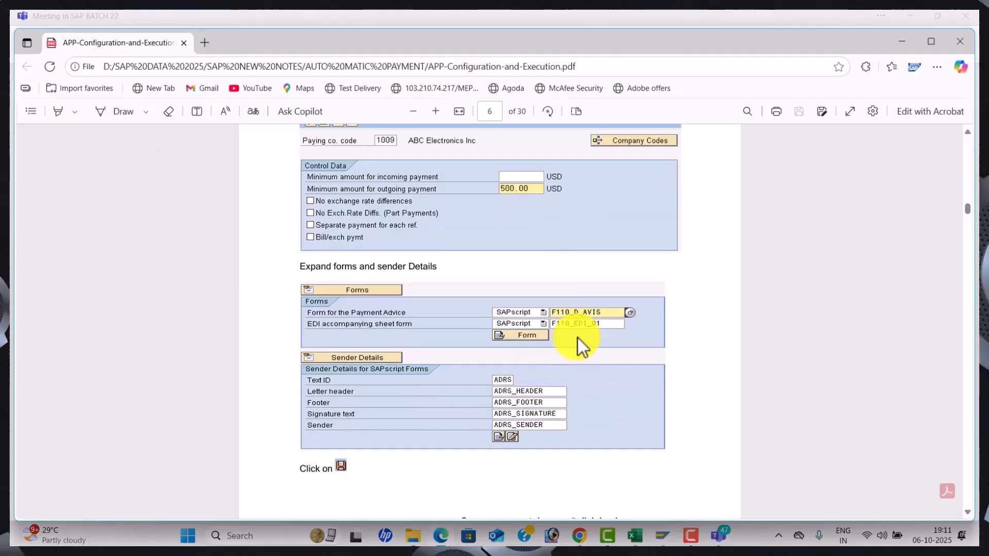
pyautogui.hotkey('alt', 'Tab')
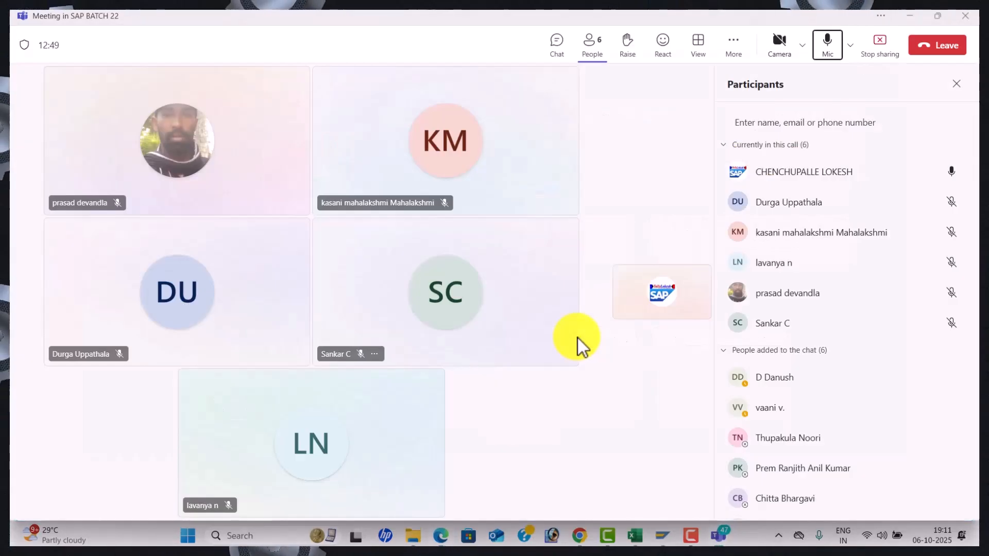
pyautogui.hotkey('alt', 'Tab')
pyautogui.hotkey('alt', 'Tab')
pyautogui.click(450, 398)
pyautogui.click(449, 410)
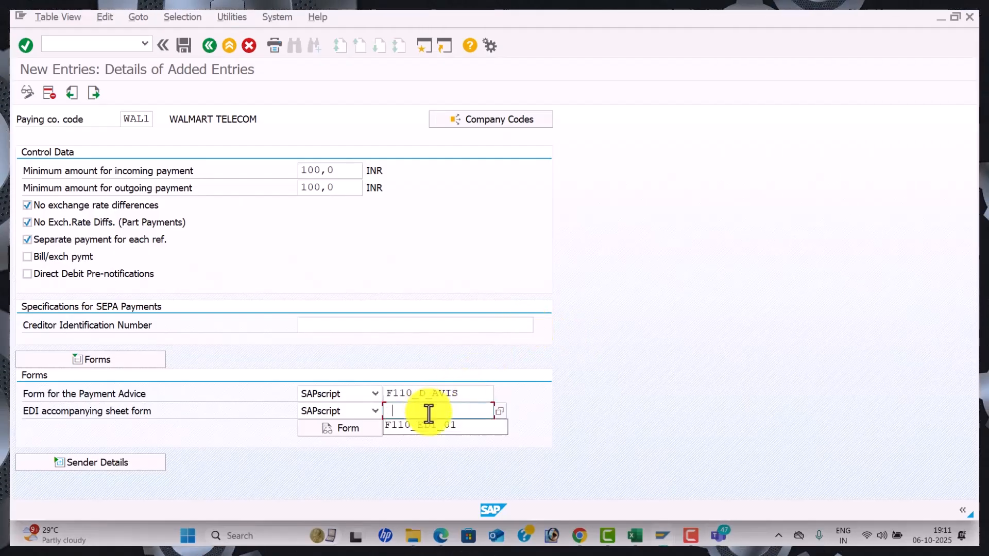
pyautogui.click(432, 426)
pyautogui.hotkey('alt', 'Tab')
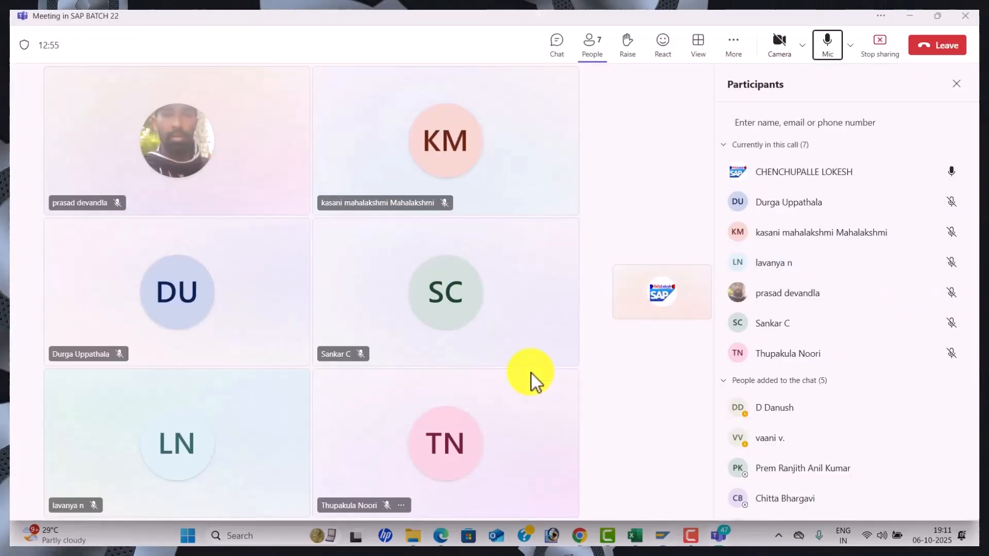
pyautogui.hotkey('alt', 'Tab')
pyautogui.scroll(-4, 516, 376)
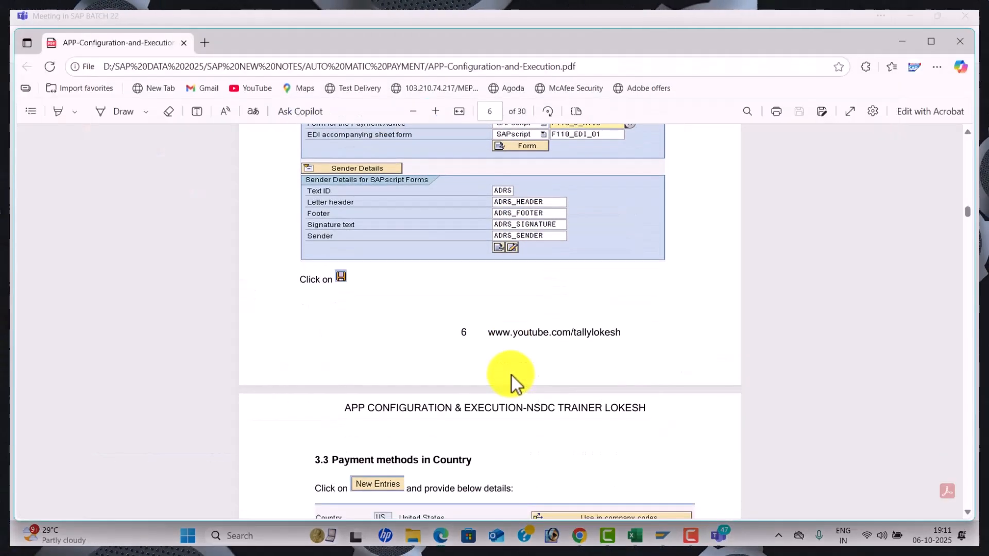
pyautogui.scroll(1, 512, 375)
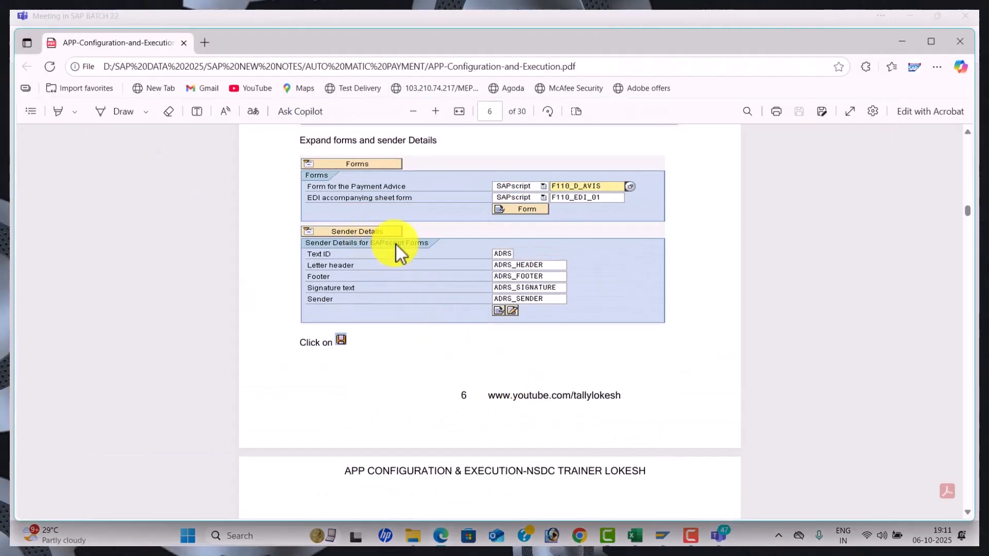
pyautogui.hotkey('alt', 'Tab')
pyautogui.hotkey('alt', 'Tab')
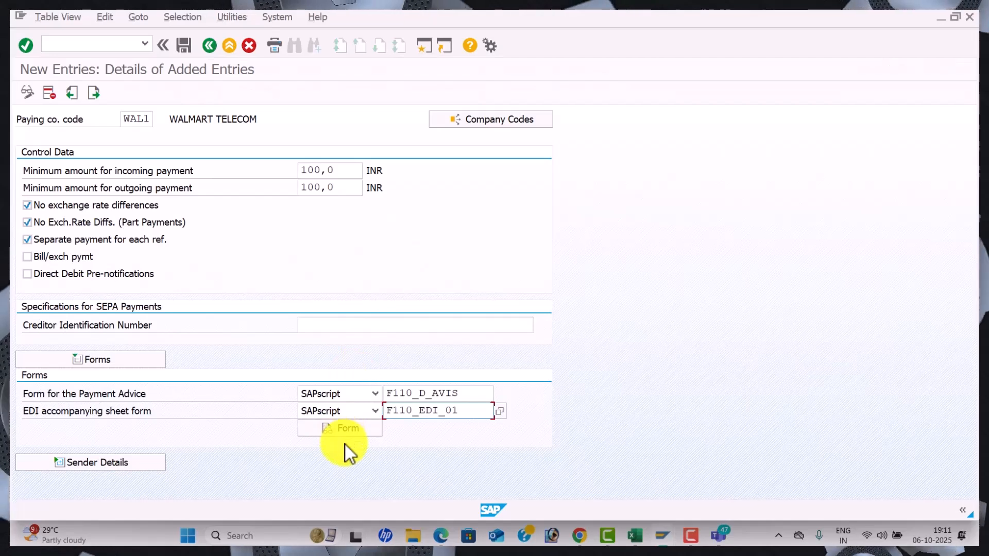
# Fill sender details with ADRS_HEADER, ADRS_FOOTER, ADRS_SIGNATURE and ADRS_SENDER texts
pyautogui.click(150, 459)
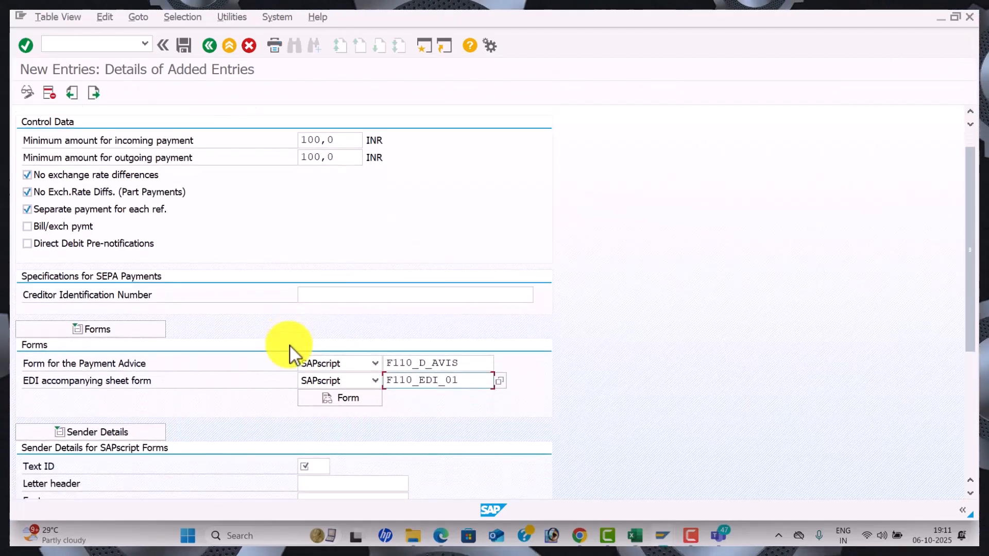
pyautogui.scroll(-3, 290, 346)
pyautogui.click(309, 313)
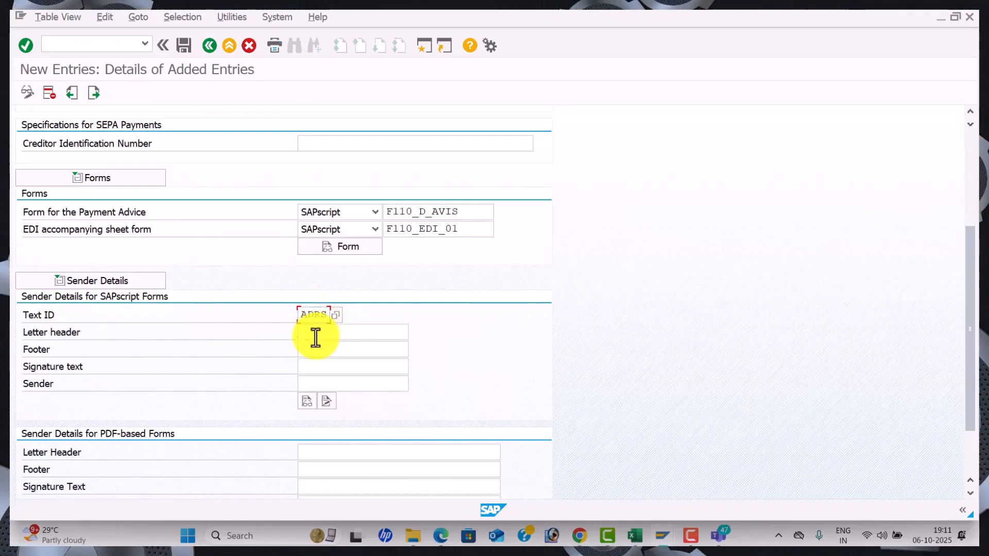
pyautogui.click(333, 352)
pyautogui.click(322, 354)
pyautogui.click(341, 369)
pyautogui.click(325, 368)
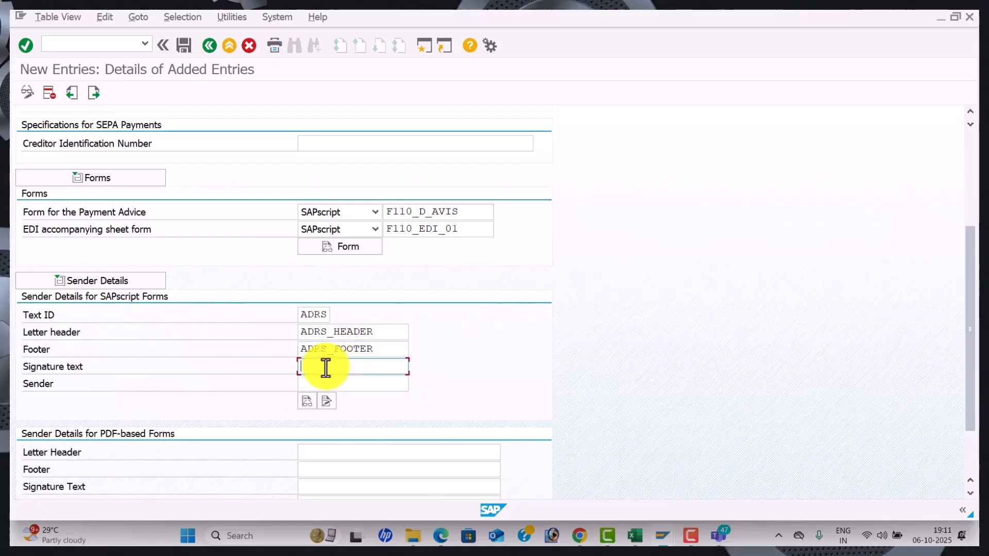
pyautogui.click(340, 382)
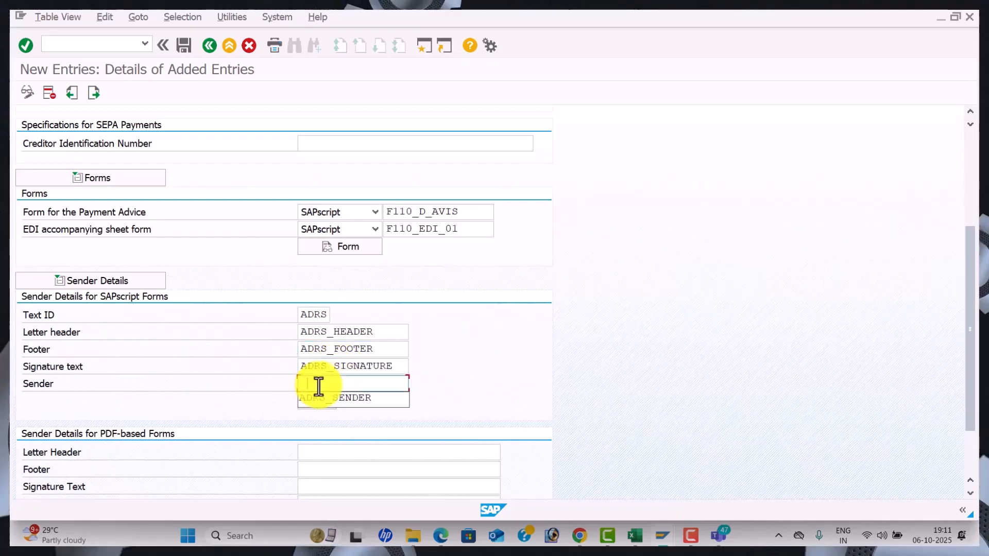
pyautogui.click(326, 404)
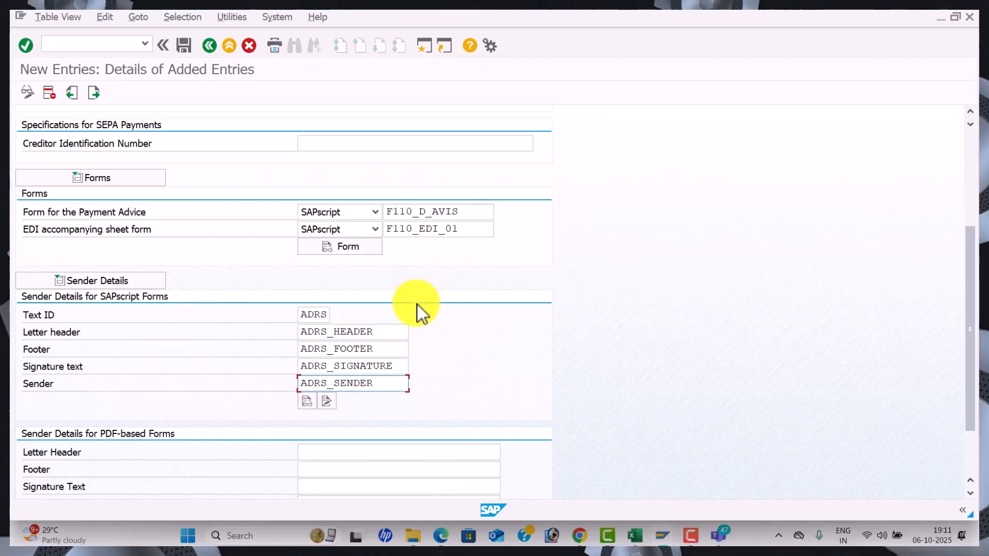
pyautogui.scroll(5, 425, 312)
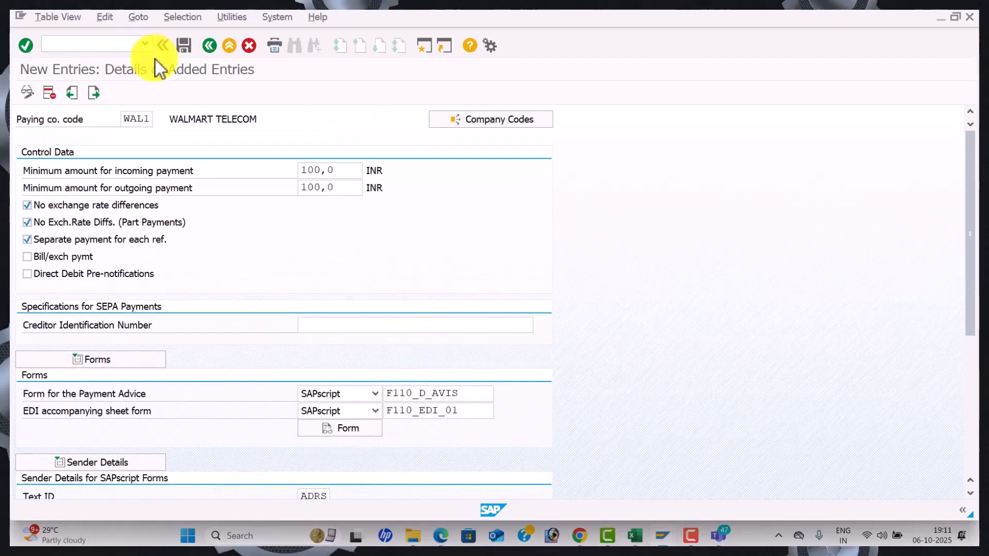
# Save the WAL1 paying company code entry under the customizing request and return
pyautogui.click(188, 49)
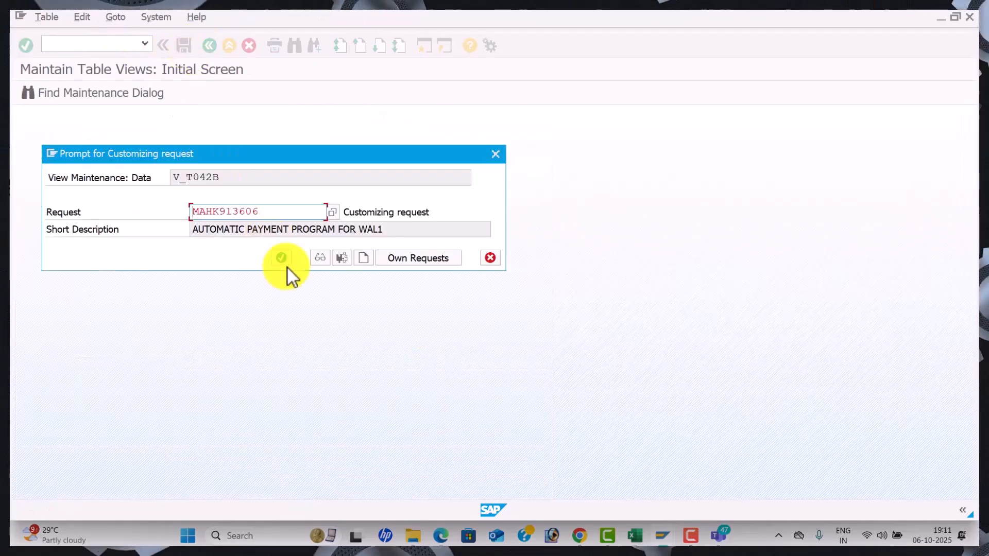
pyautogui.click(289, 263)
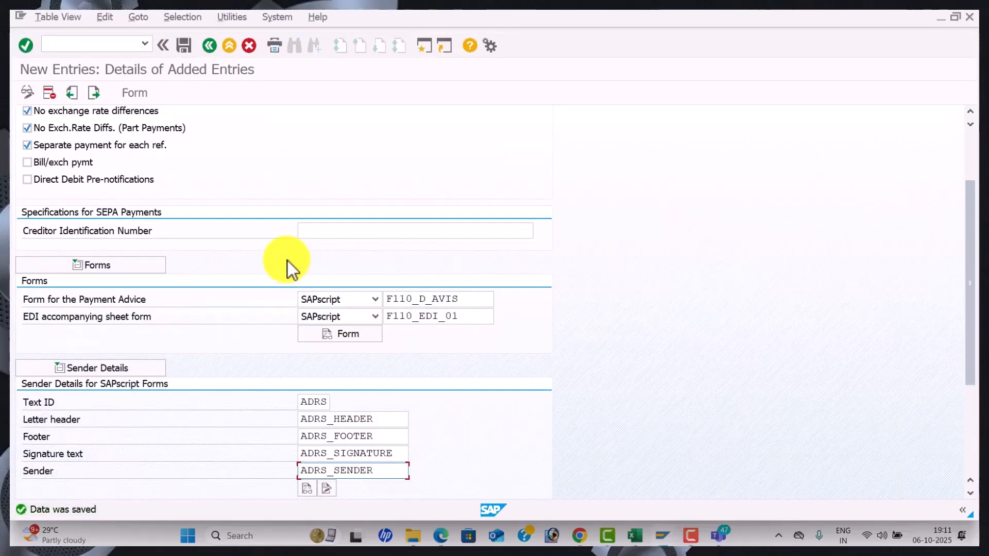
pyautogui.click(208, 48)
# Open the payment methods per country list and position it at country IN
pyautogui.click(208, 47)
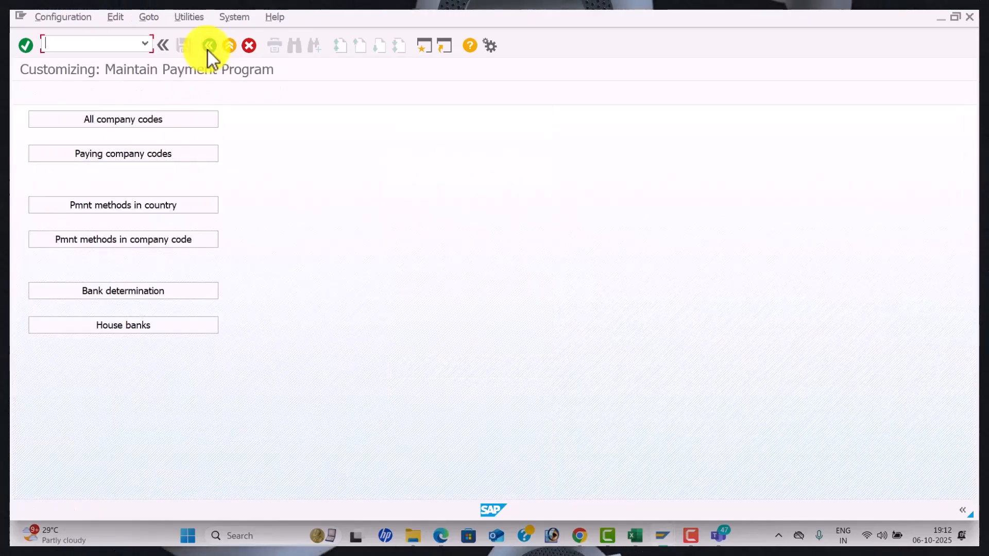
pyautogui.click(179, 207)
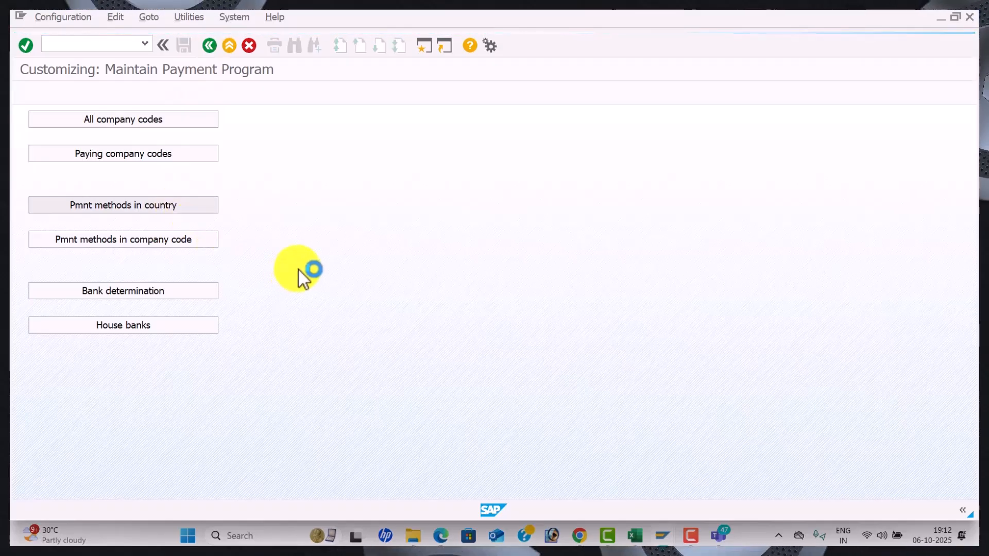
pyautogui.hotkey('alt', 'Tab')
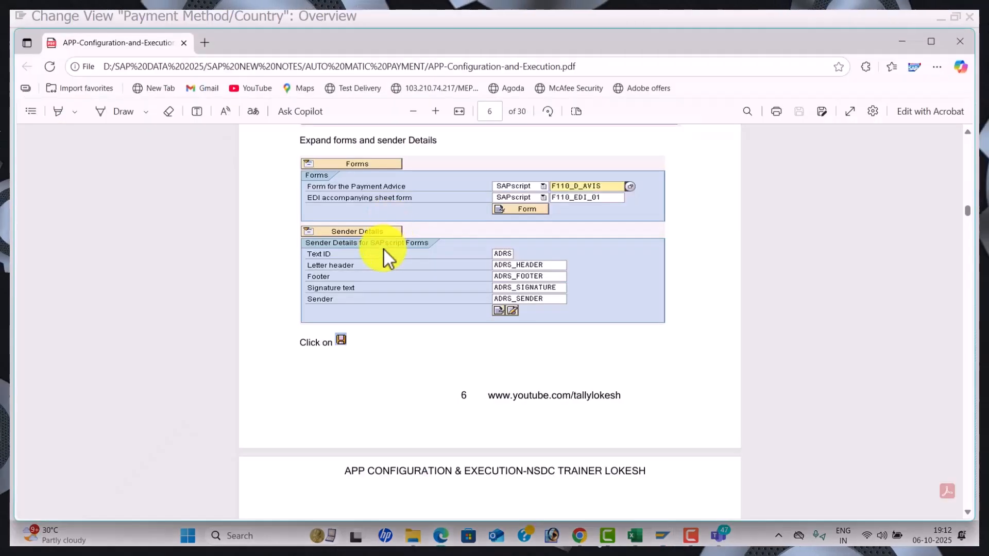
pyautogui.scroll(-6, 382, 253)
pyautogui.scroll(1, 379, 252)
pyautogui.scroll(1, 382, 253)
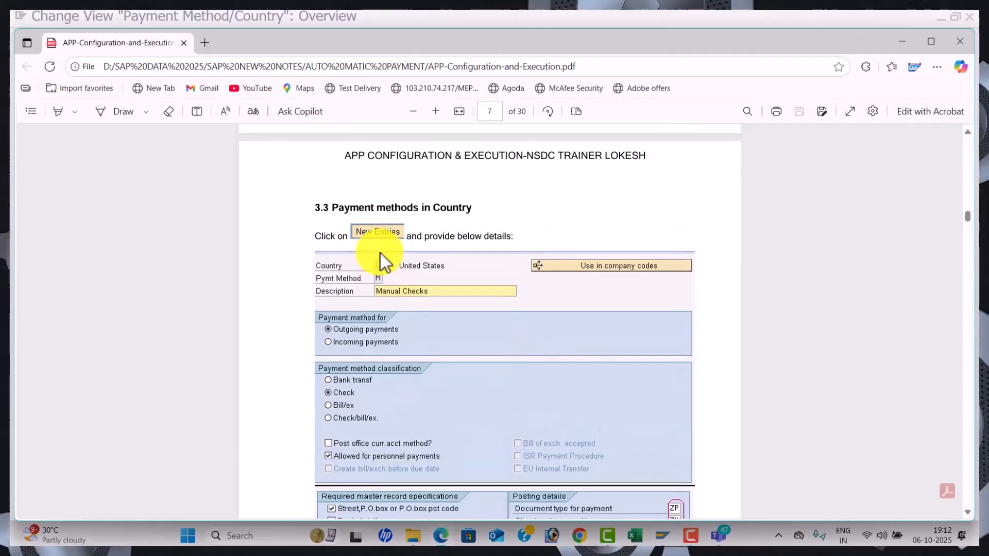
pyautogui.scroll(-2, 382, 254)
pyautogui.hotkey('alt', 'Tab')
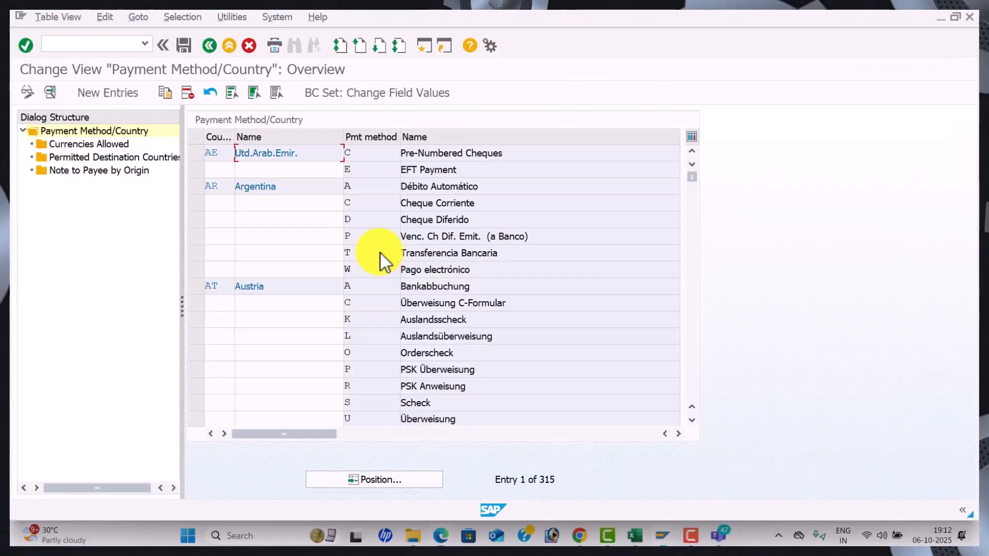
pyautogui.click(382, 479)
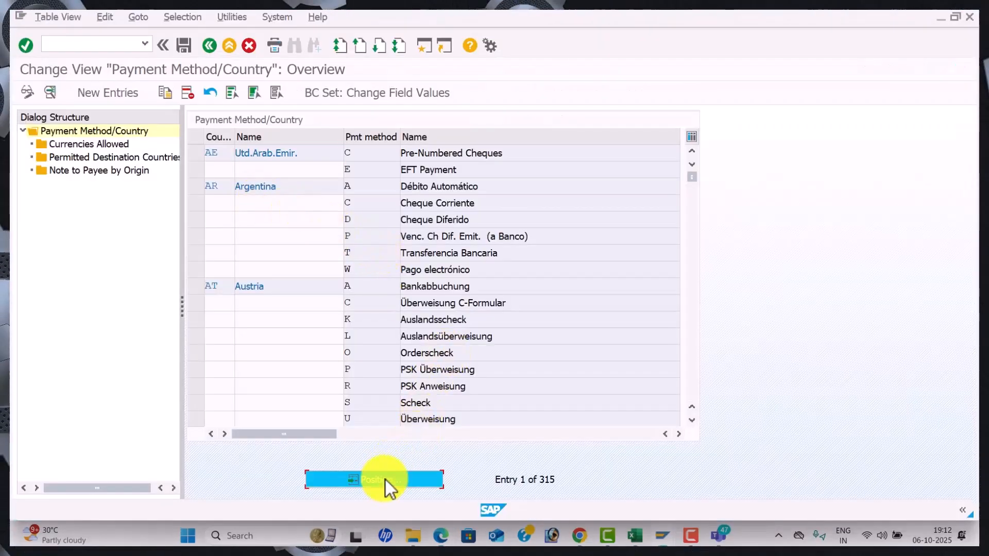
pyautogui.write('IN')
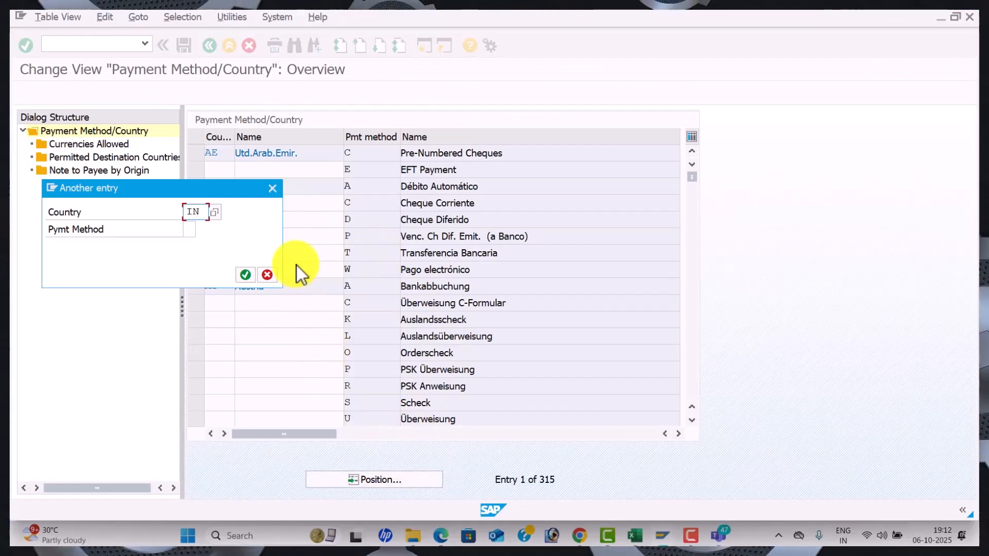
pyautogui.press('Return')
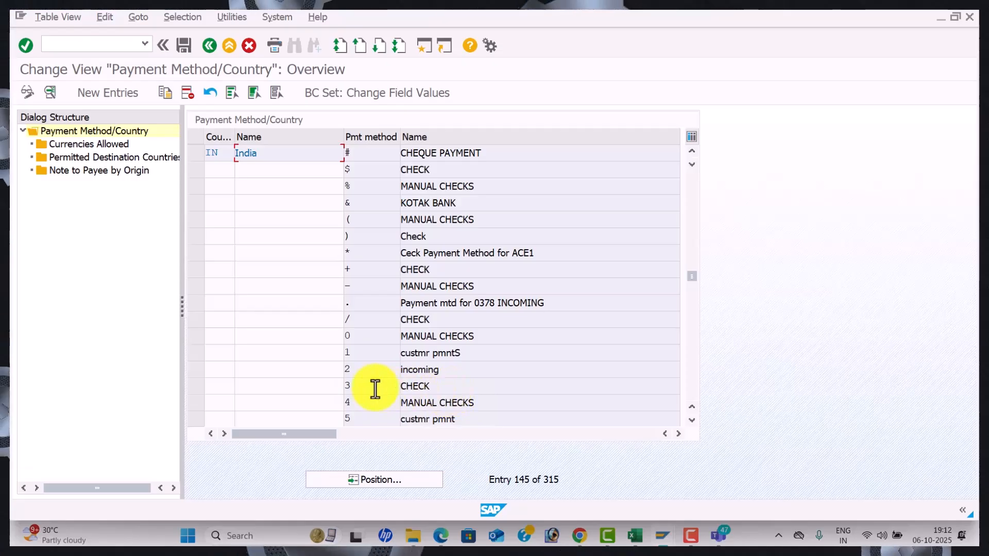
# Open India's method 3 CHECK and change its second description to CHECK FOR WAL1
pyautogui.doubleClick(441, 391)
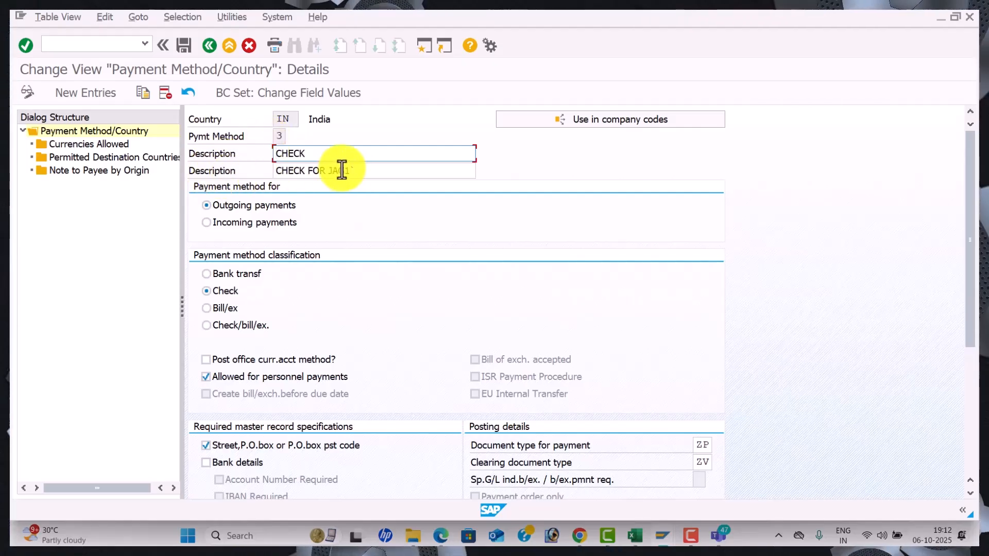
pyautogui.click(358, 174)
pyautogui.press('BackSpace')
pyautogui.press('BackSpace')
pyautogui.press('BackSpace')
pyautogui.press('BackSpace')
pyautogui.press('BackSpace')
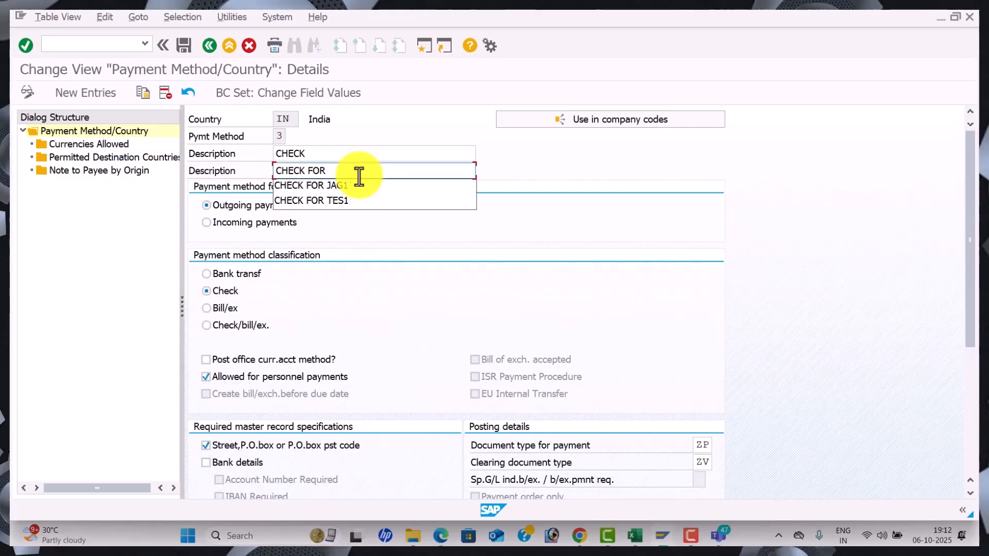
pyautogui.write('WAL1')
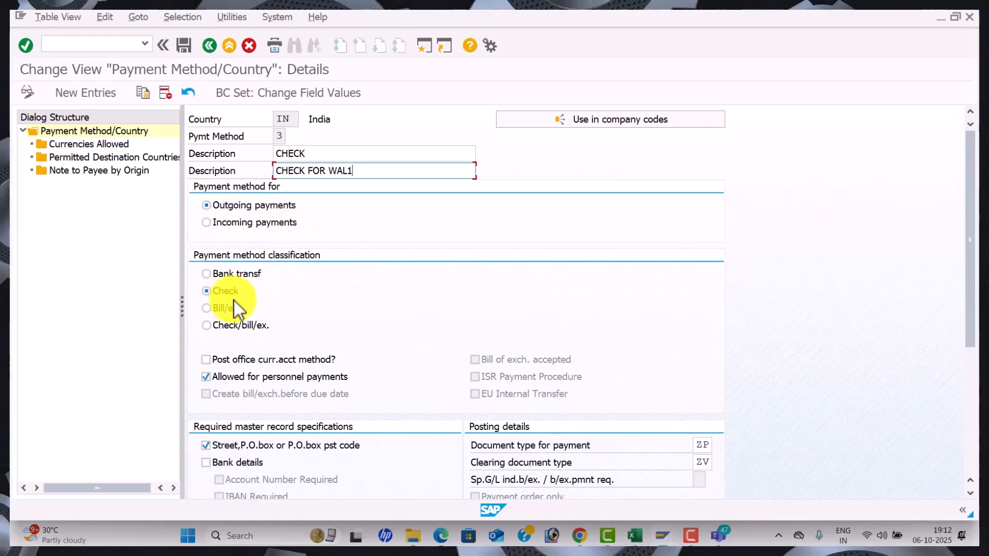
pyautogui.scroll(-5, 283, 304)
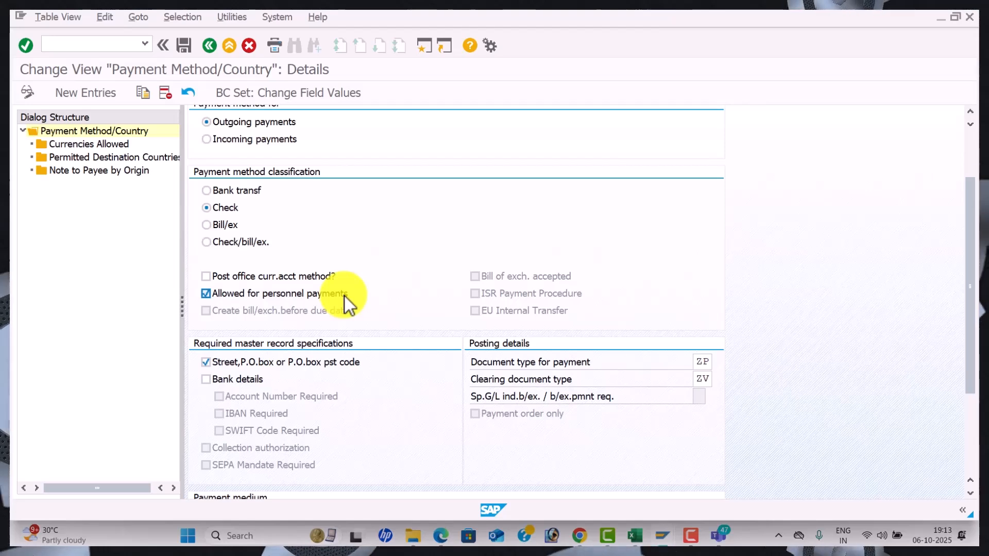
pyautogui.scroll(-2, 318, 307)
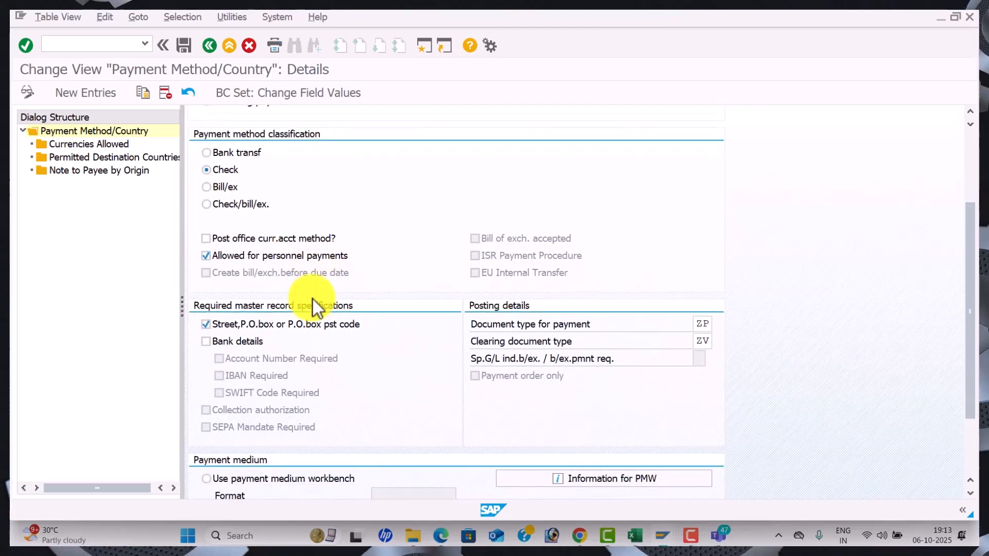
pyautogui.scroll(-2, 313, 299)
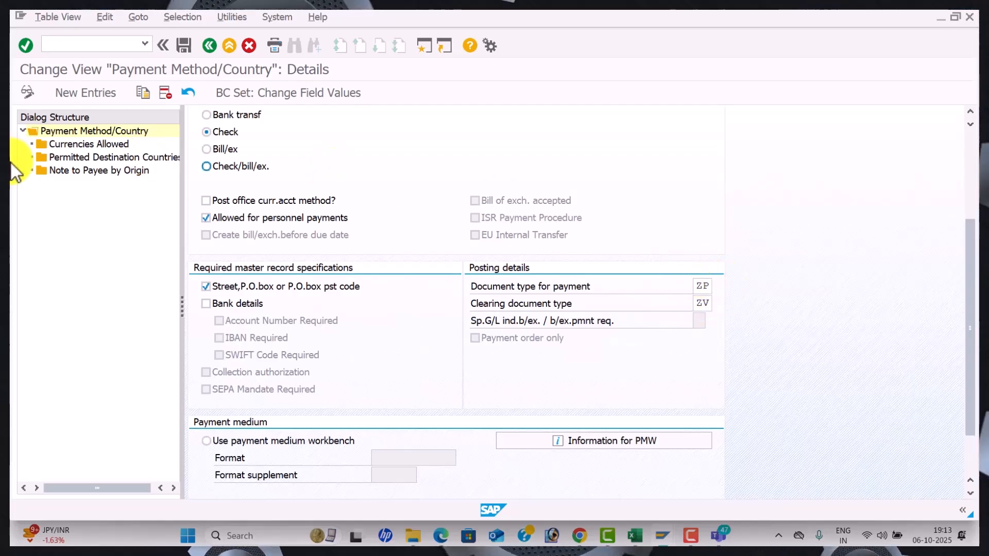
pyautogui.hotkey('alt', 'Tab')
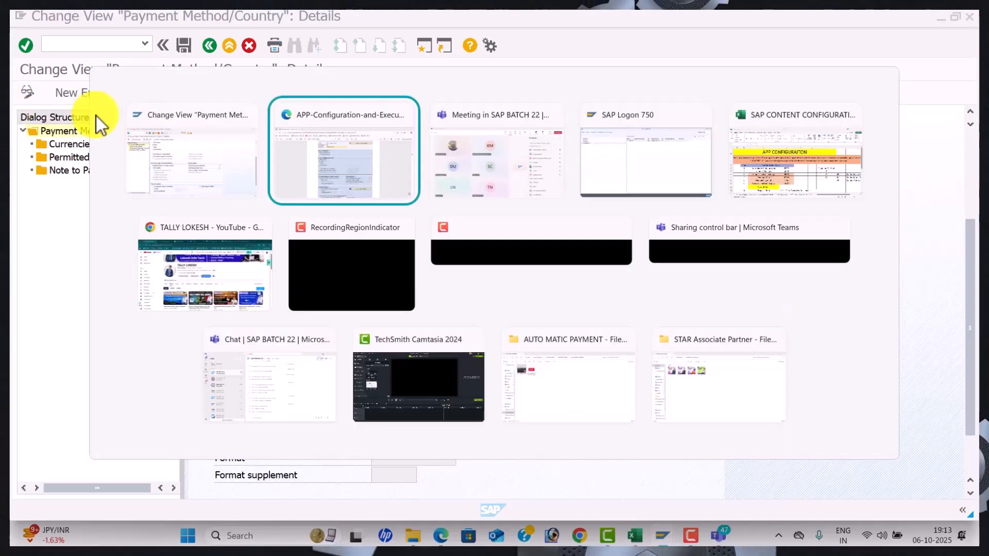
# In the Excel workbook, review the document type codes KR and KZ in column I
pyautogui.hotkey('alt', 'Tab')
pyautogui.hotkey('alt', 'Tab')
pyautogui.hotkey('alt', 'Tab')
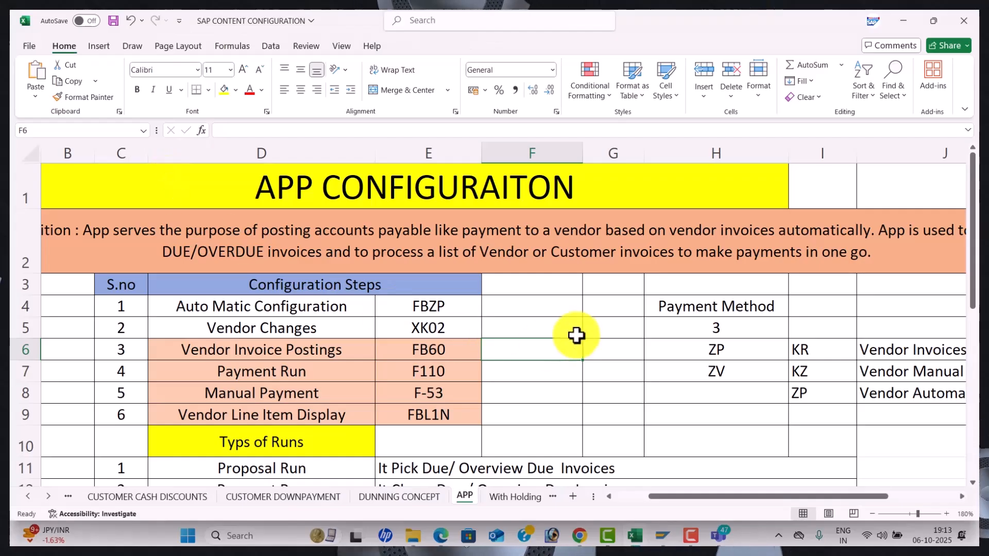
pyautogui.scroll(-1, 620, 343)
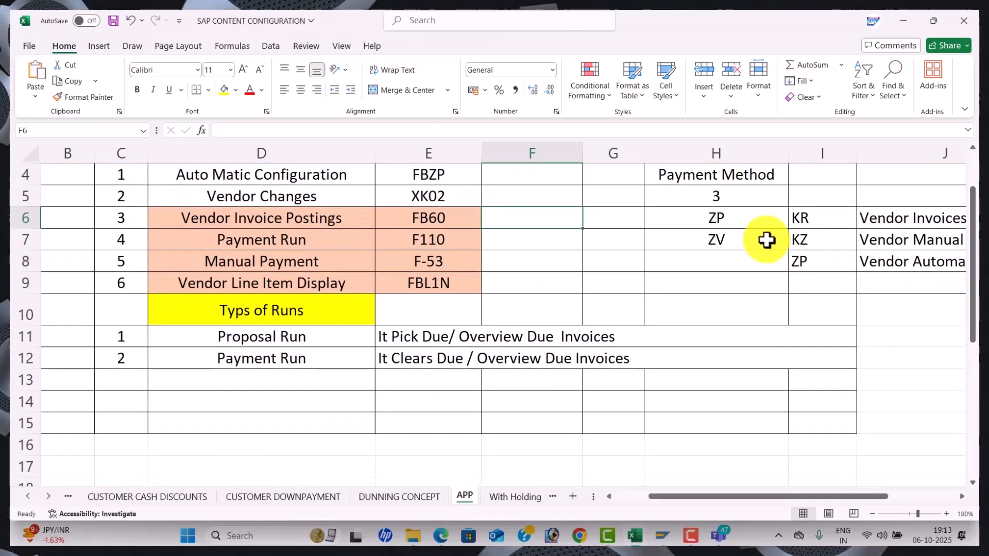
pyautogui.click(812, 239)
pyautogui.click(812, 222)
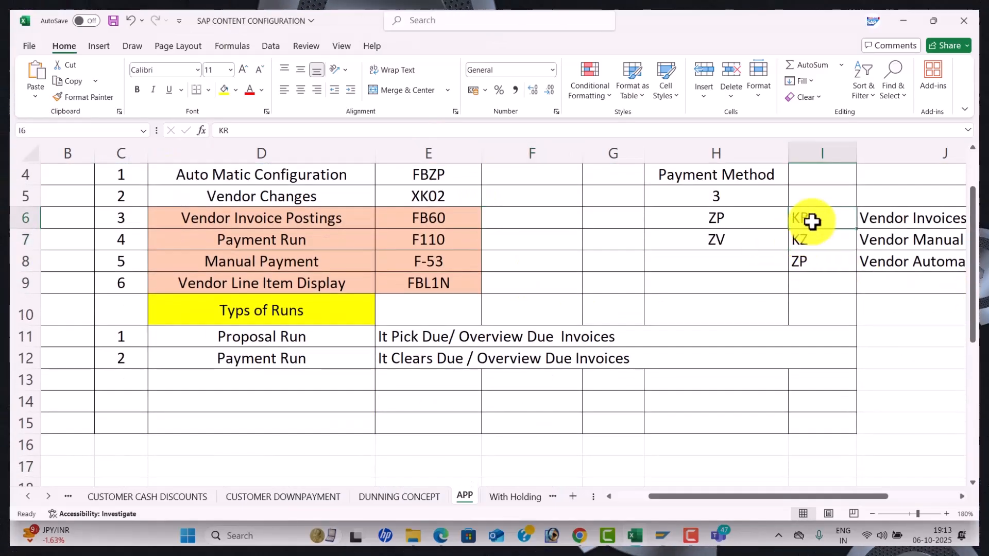
pyautogui.click(811, 239)
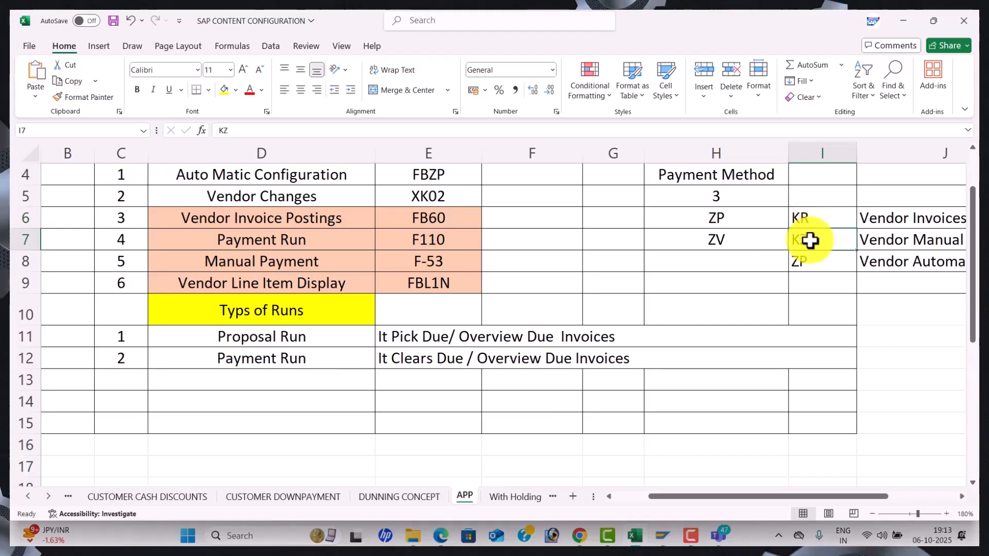
pyautogui.scroll(-2, 287, 457)
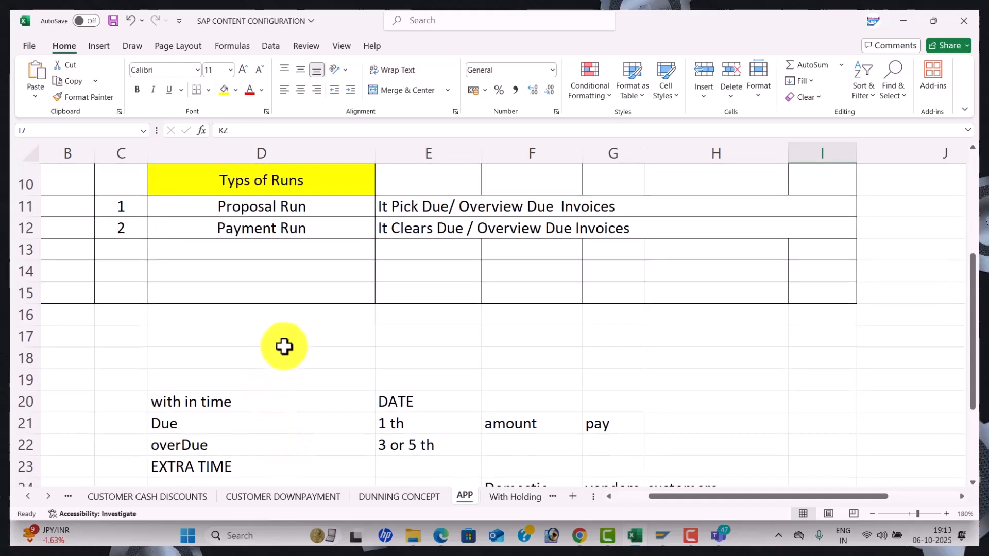
# Note Purchase in D17 and KR in D18
pyautogui.click(296, 338)
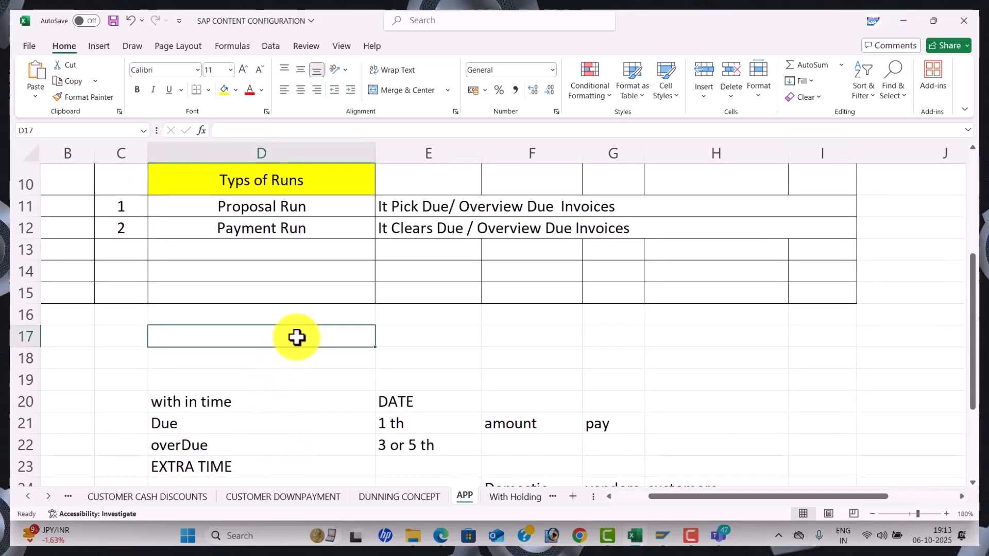
pyautogui.write('pURCHASE')
pyautogui.press('Tab')
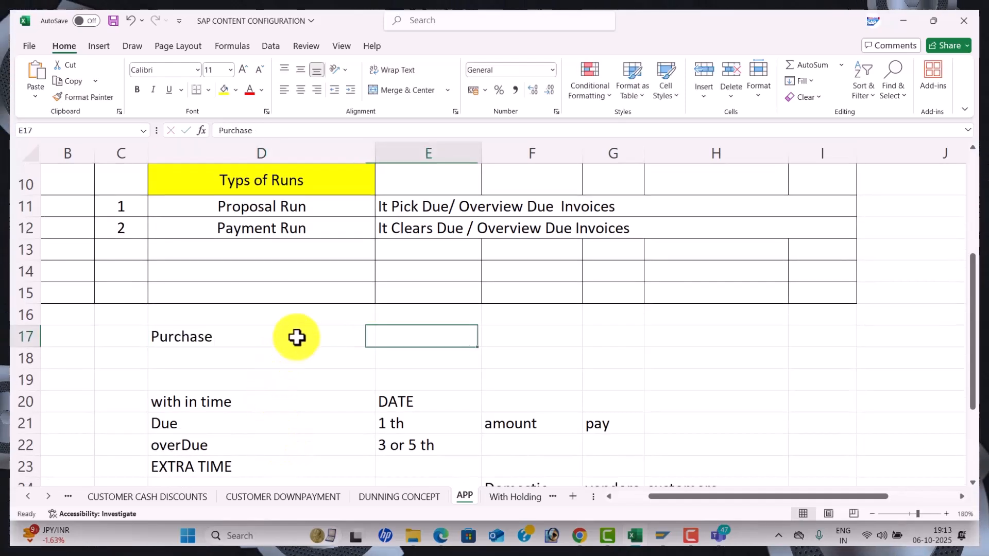
pyautogui.click(296, 338)
pyautogui.press('Return')
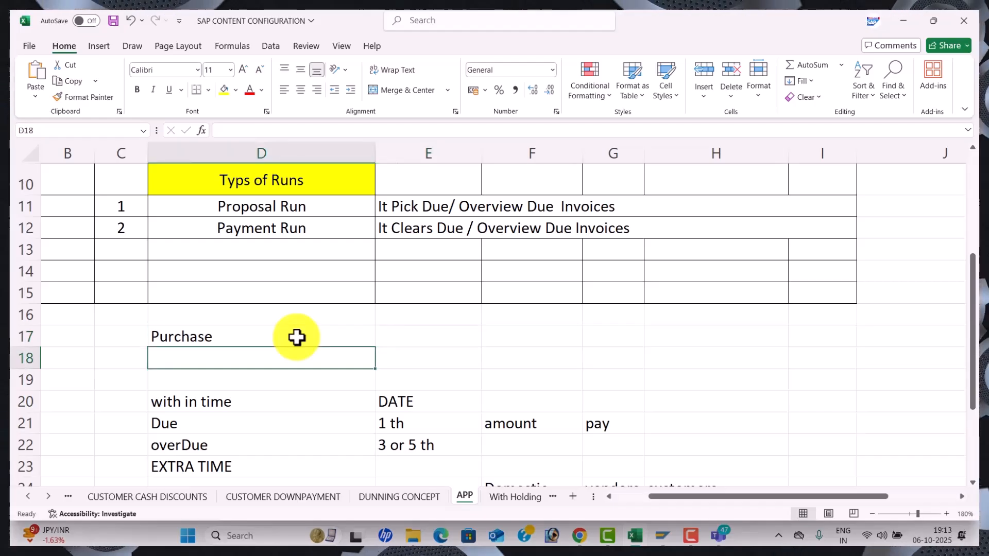
pyautogui.write('kr')
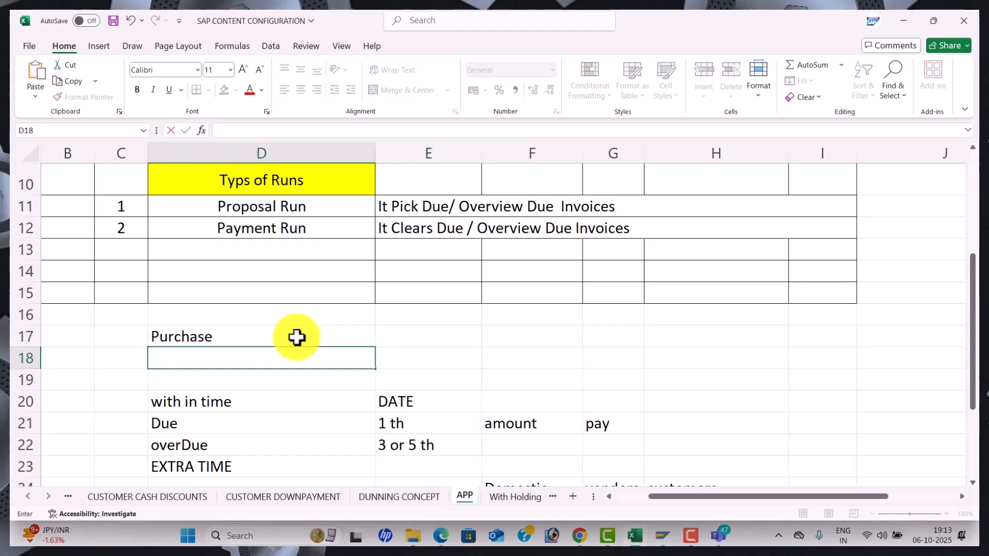
pyautogui.press('Tab')
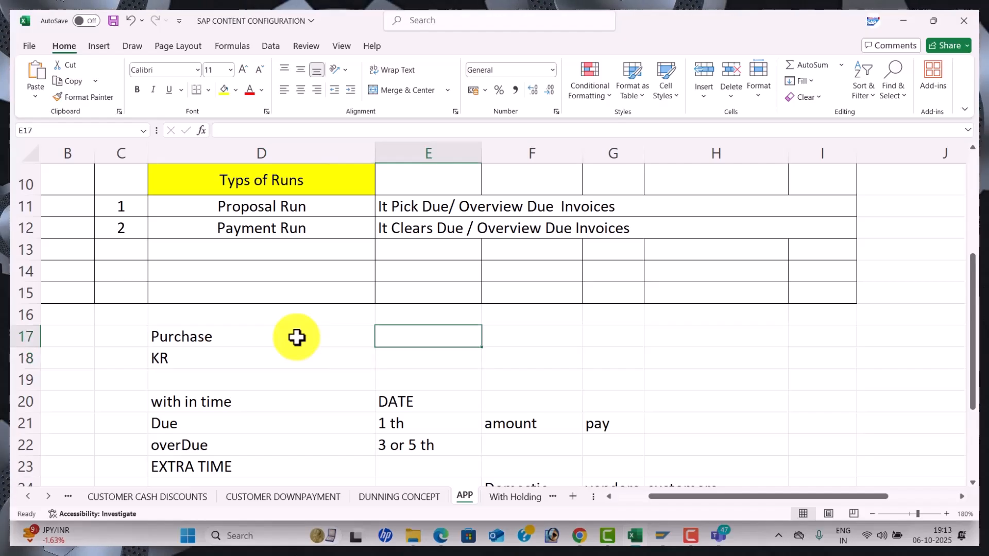
# Add KZ in E18, APP in G17 and ZP in G18
pyautogui.write('v')
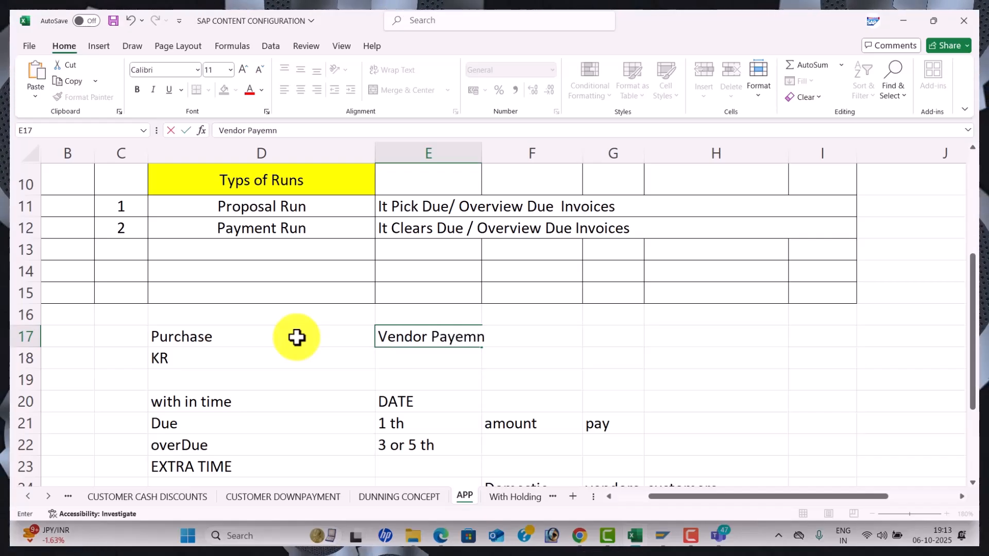
pyautogui.write('ks')
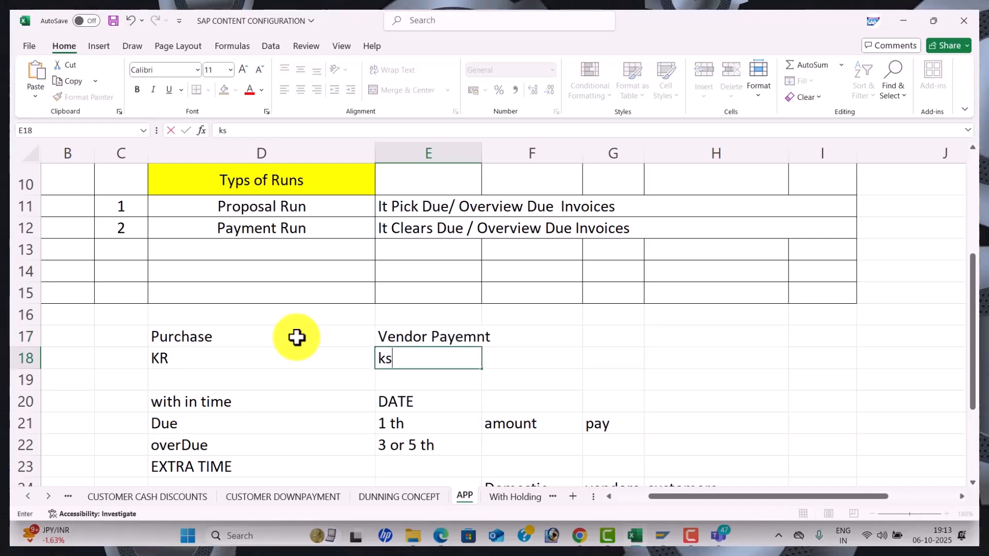
pyautogui.write('z')
pyautogui.press('BackSpace')
pyautogui.write('KZ')
pyautogui.press('Return')
pyautogui.press('Right')
pyautogui.press('Up')
pyautogui.press('Up')
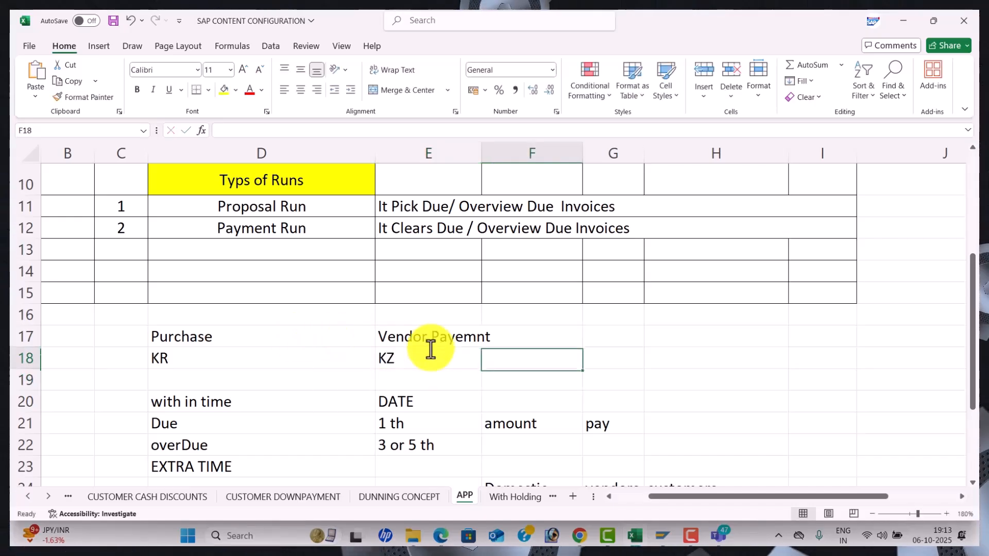
pyautogui.press('Right')
pyautogui.write('APP')
pyautogui.press('Return')
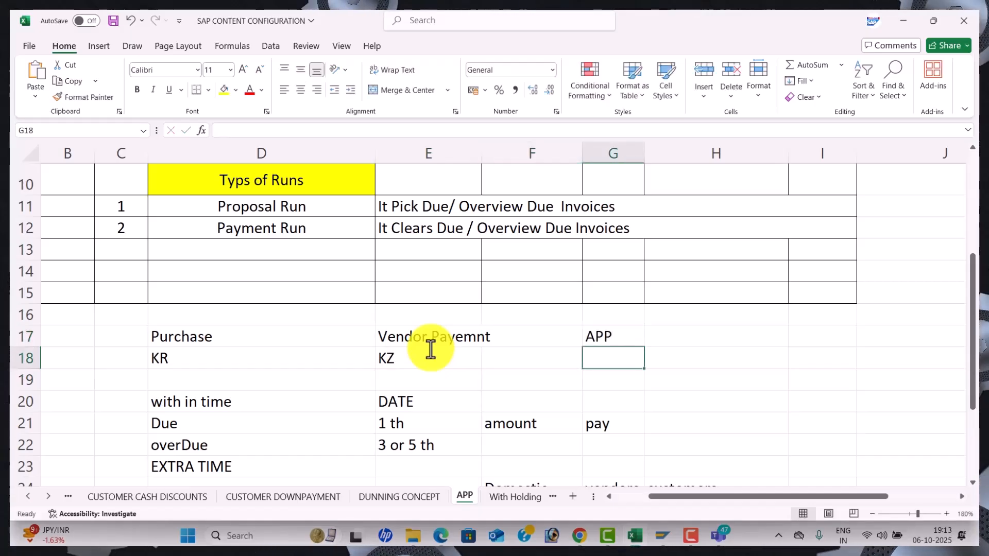
pyautogui.write('ZP')
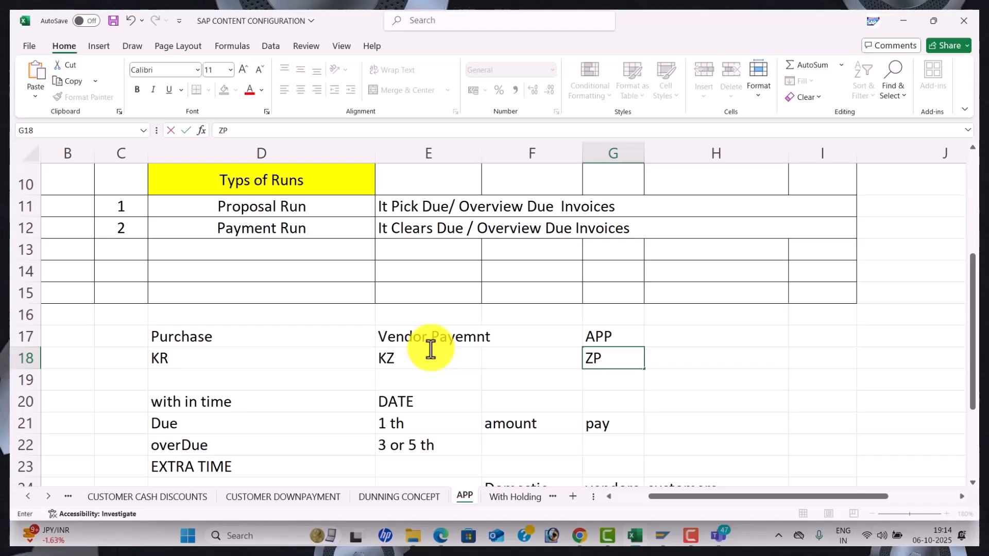
# Write manual clearing in E16 and app in G16
pyautogui.click(419, 318)
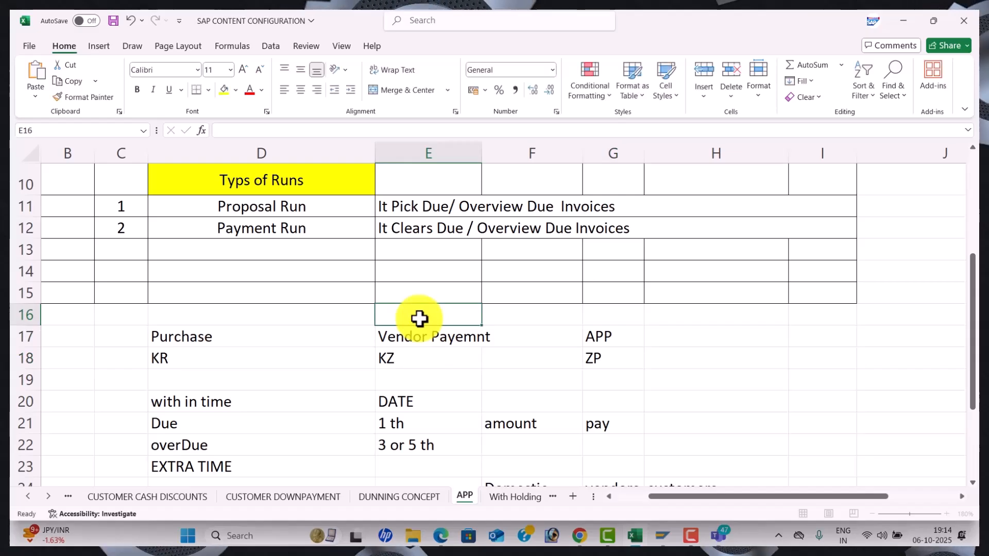
pyautogui.write('manual clearing')
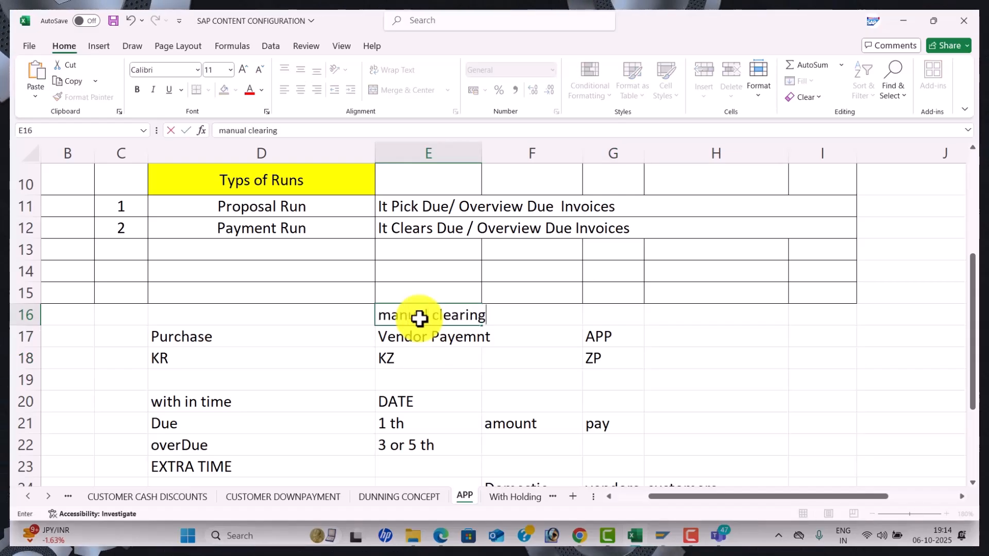
pyautogui.press('Tab')
pyautogui.press('Tab')
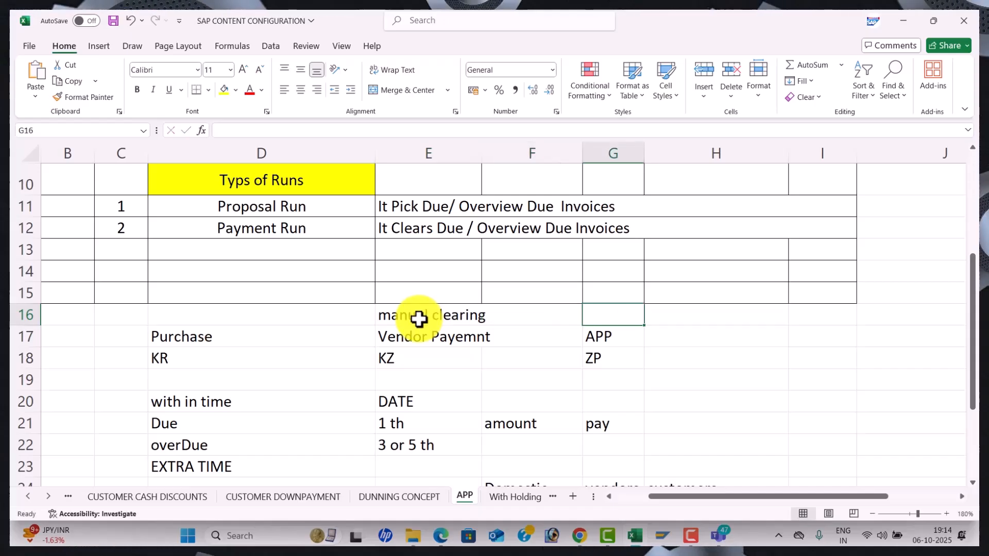
pyautogui.write('app')
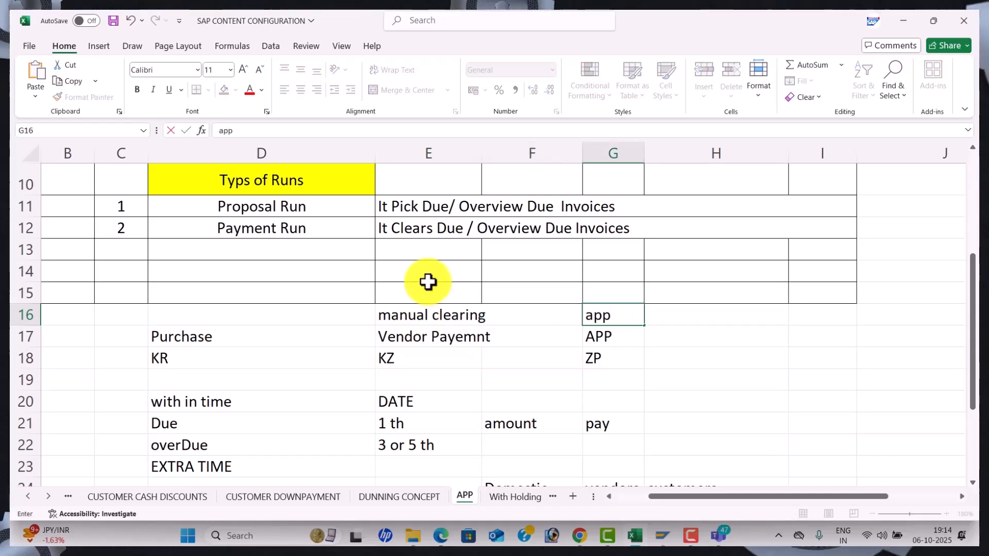
pyautogui.scroll(3, 541, 323)
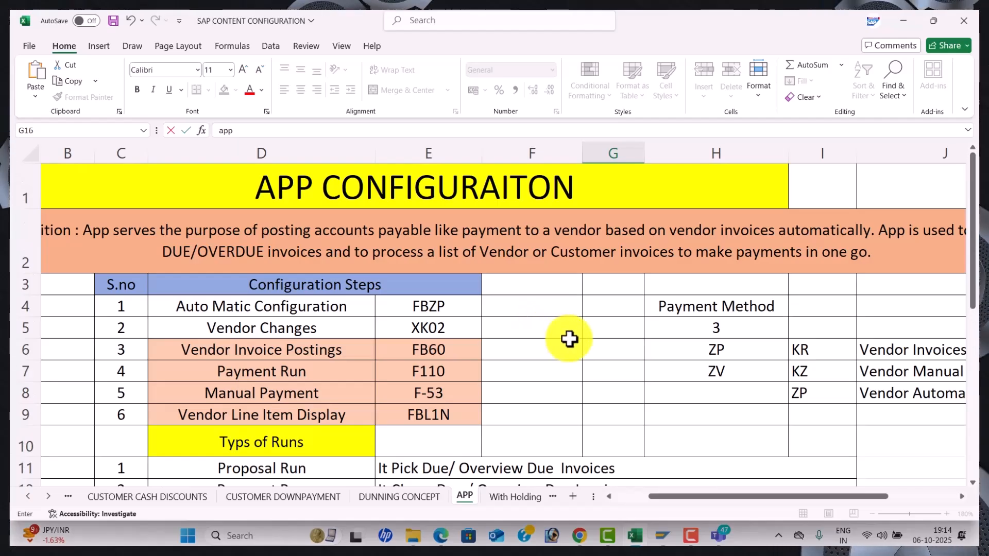
pyautogui.scroll(-1, 572, 334)
pyautogui.click(660, 289)
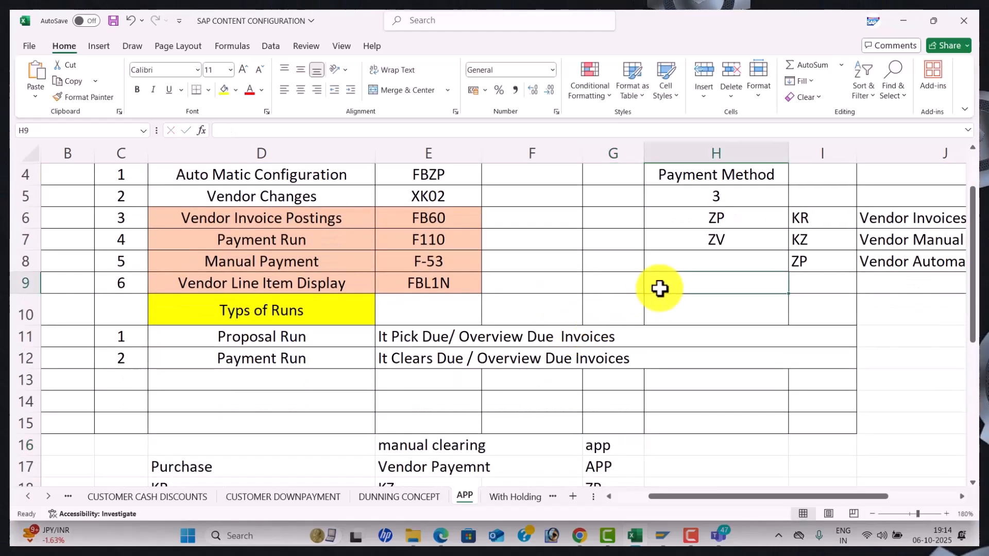
# Save payment method 3 for IN under the customizing request
pyautogui.hotkey('alt', 'Tab')
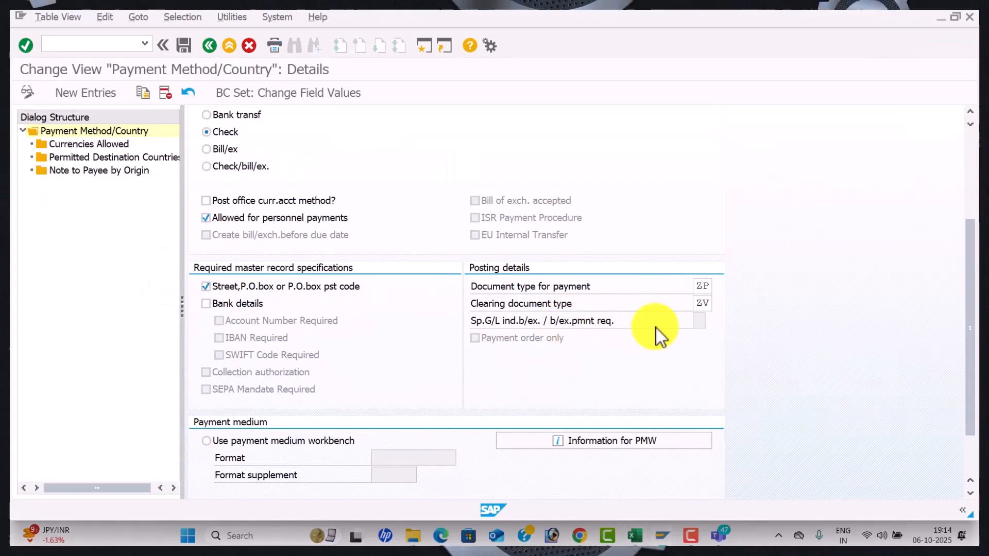
pyautogui.scroll(-3, 461, 382)
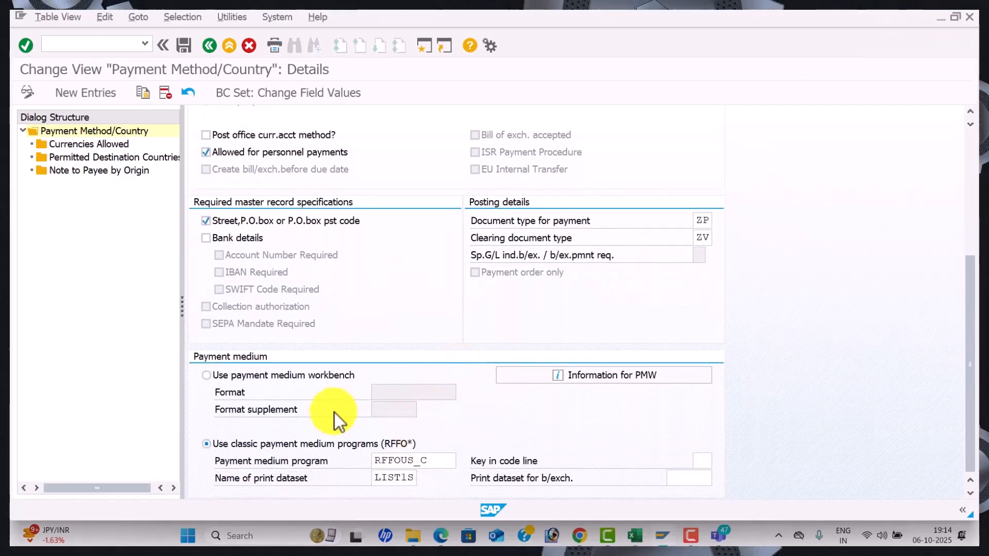
pyautogui.scroll(4, 426, 415)
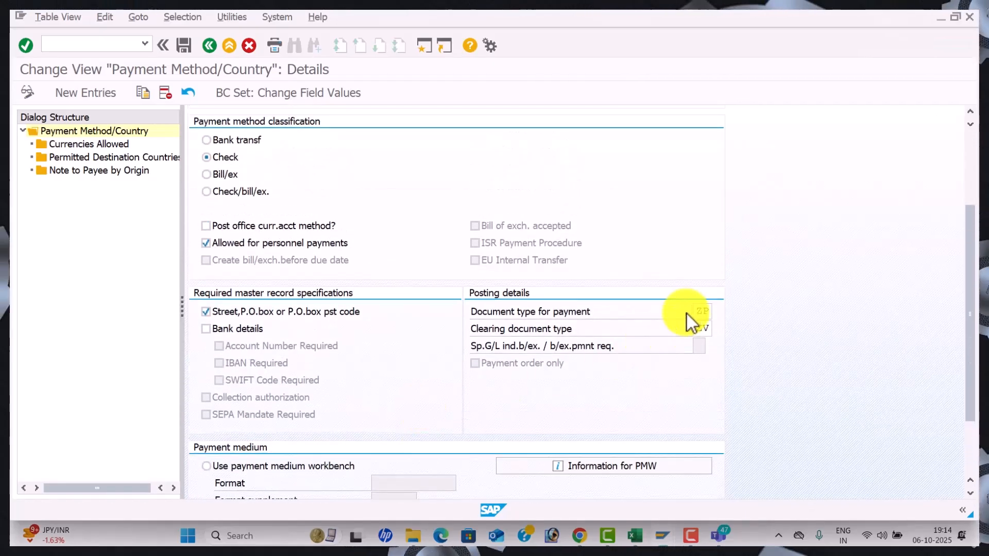
pyautogui.scroll(4, 485, 329)
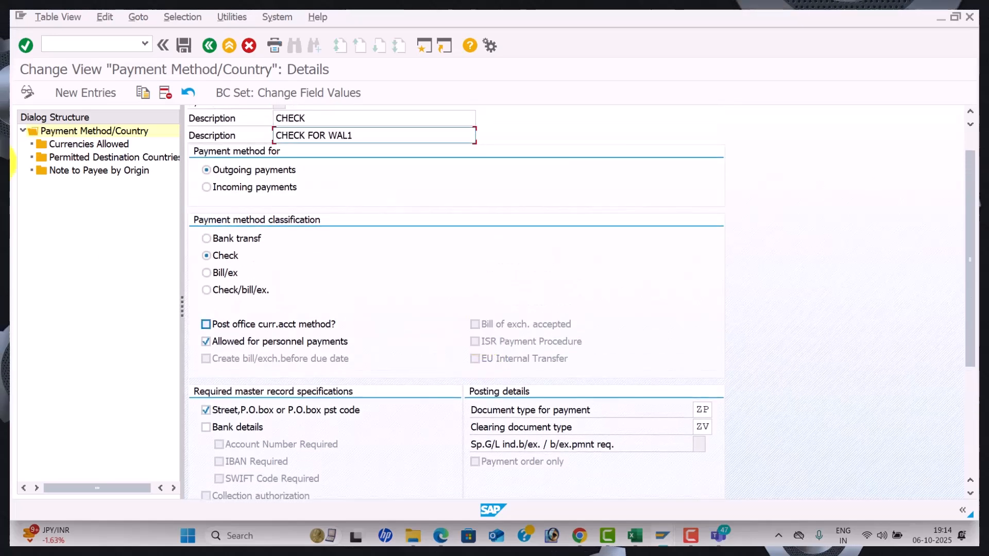
pyautogui.click(186, 49)
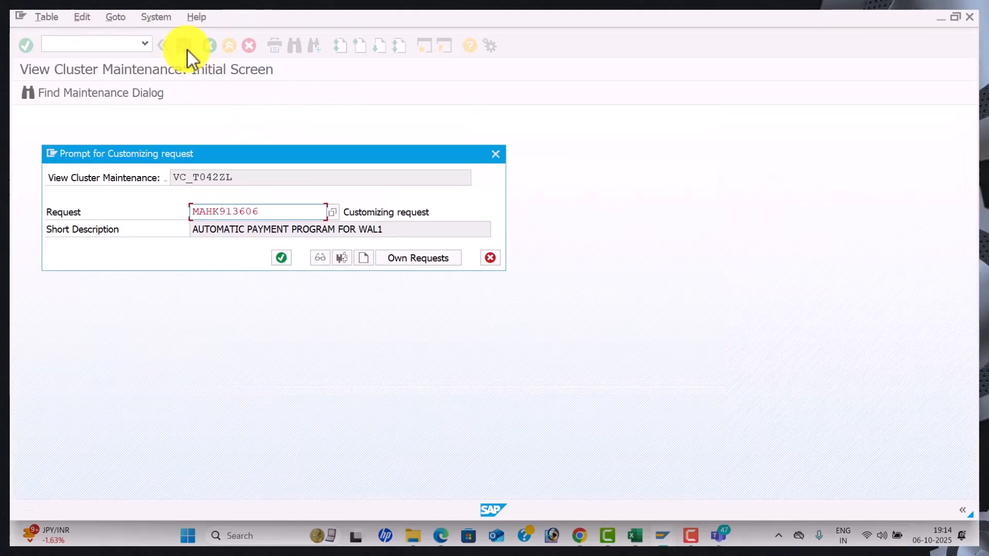
pyautogui.click(280, 258)
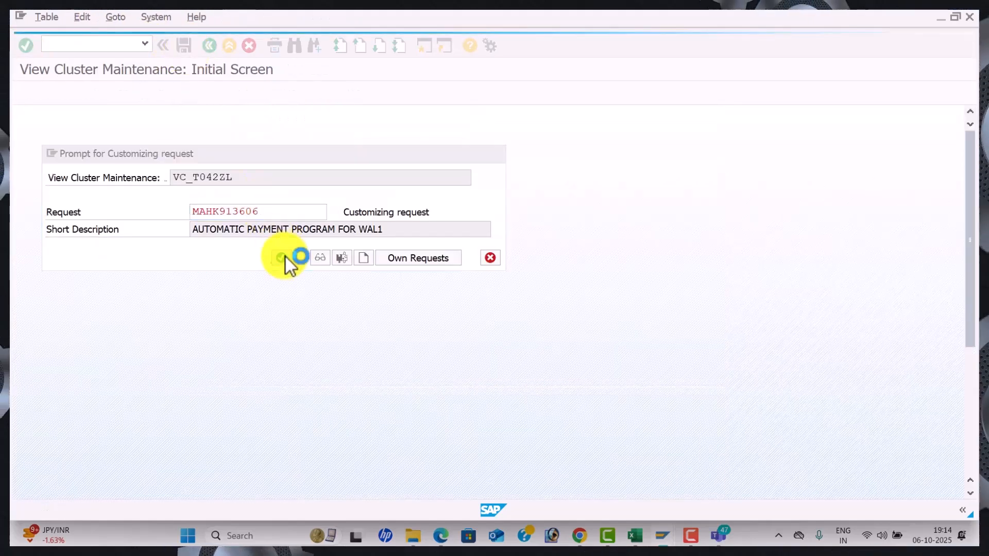
# Check allowed currencies INR/USD and destination countries IN/US, then return to the menu
pyautogui.doubleClick(104, 144)
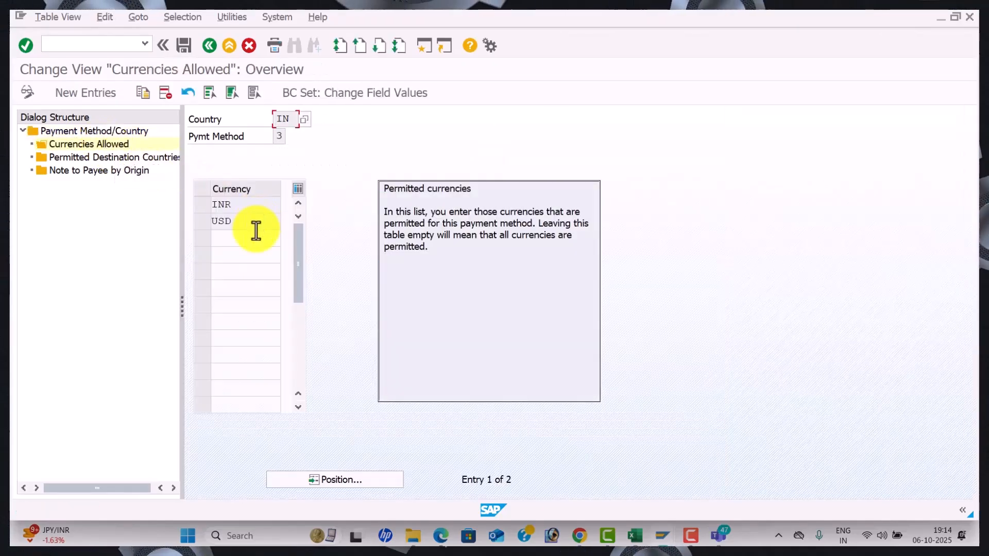
pyautogui.doubleClick(142, 162)
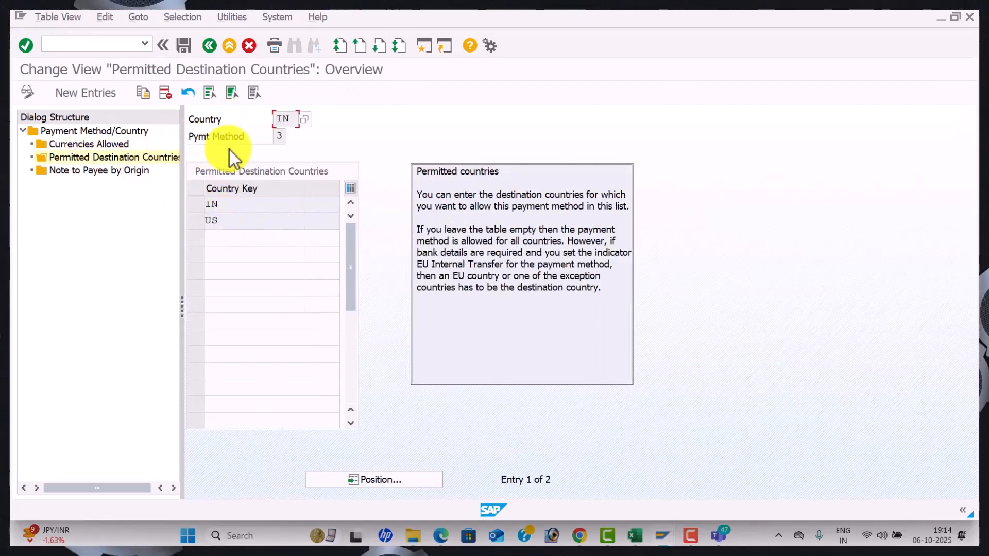
pyautogui.click(217, 46)
pyautogui.click(216, 46)
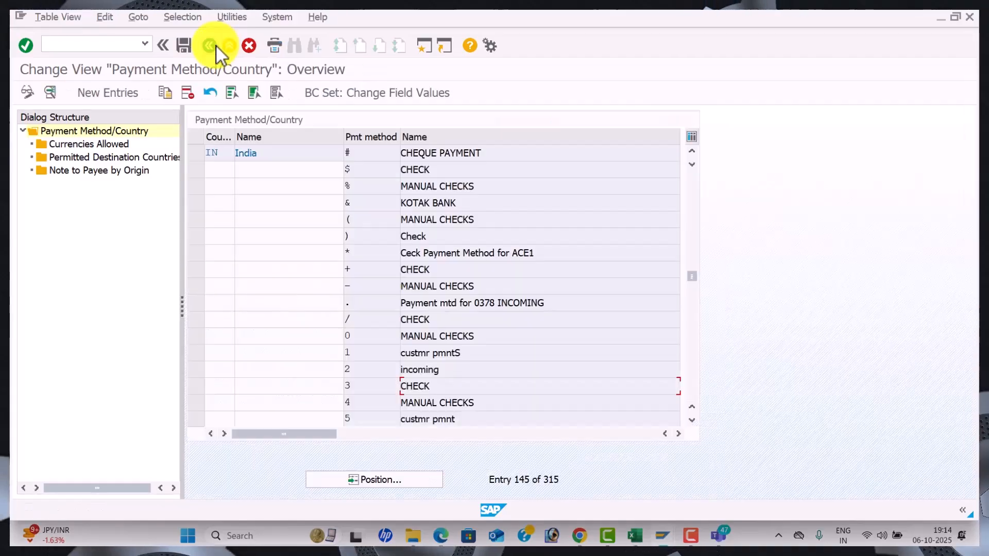
pyautogui.click(216, 47)
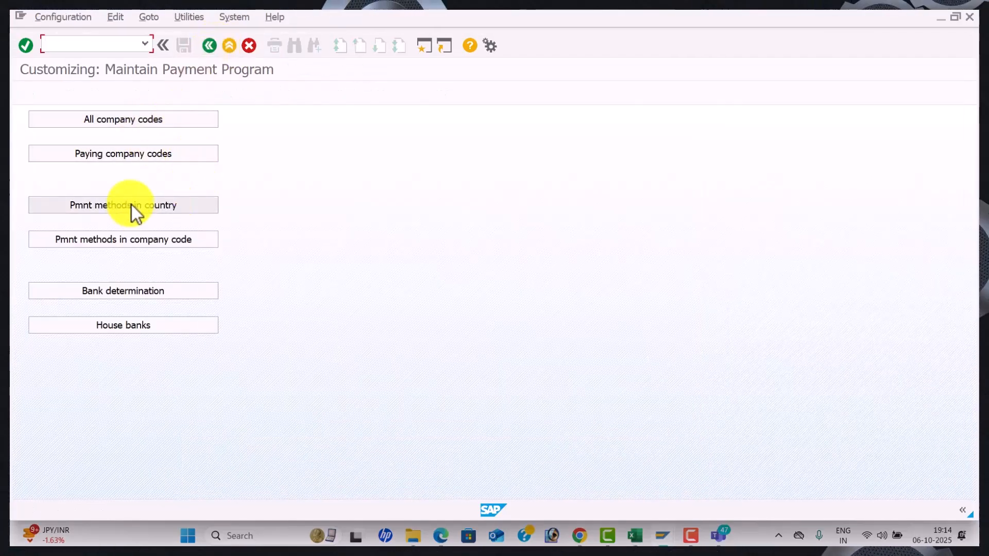
# Start a new company-code payment method entry for WAL1, payment method 3
pyautogui.click(180, 244)
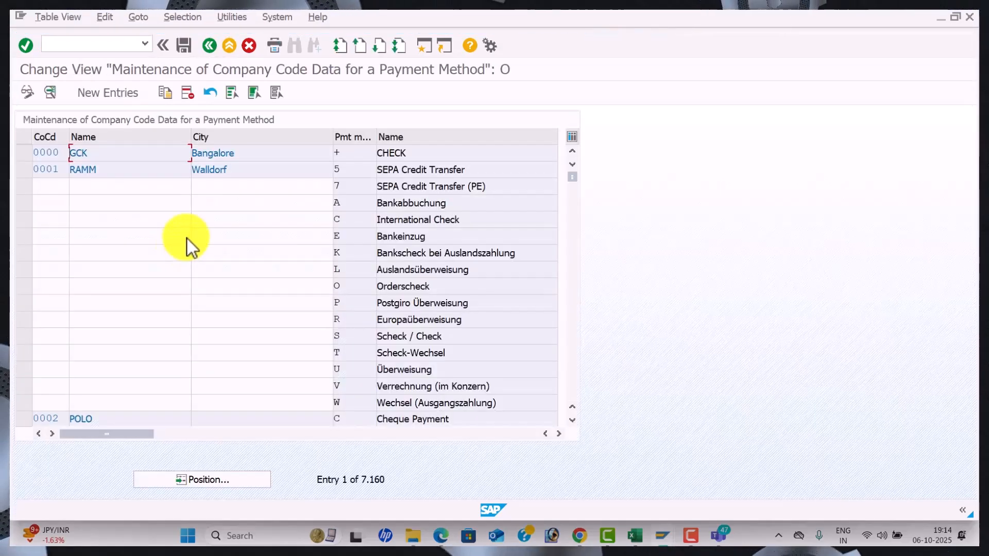
pyautogui.click(126, 93)
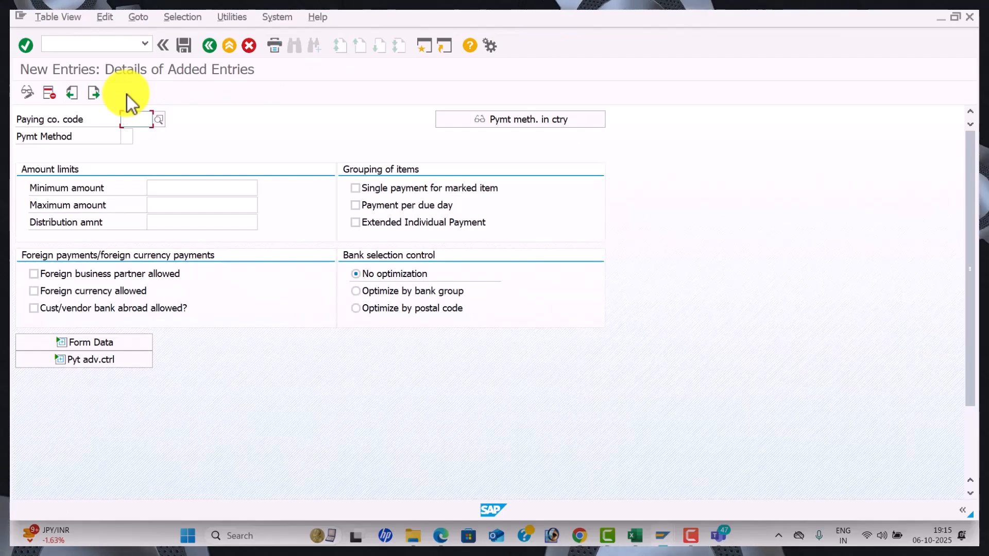
pyautogui.write('WAL')
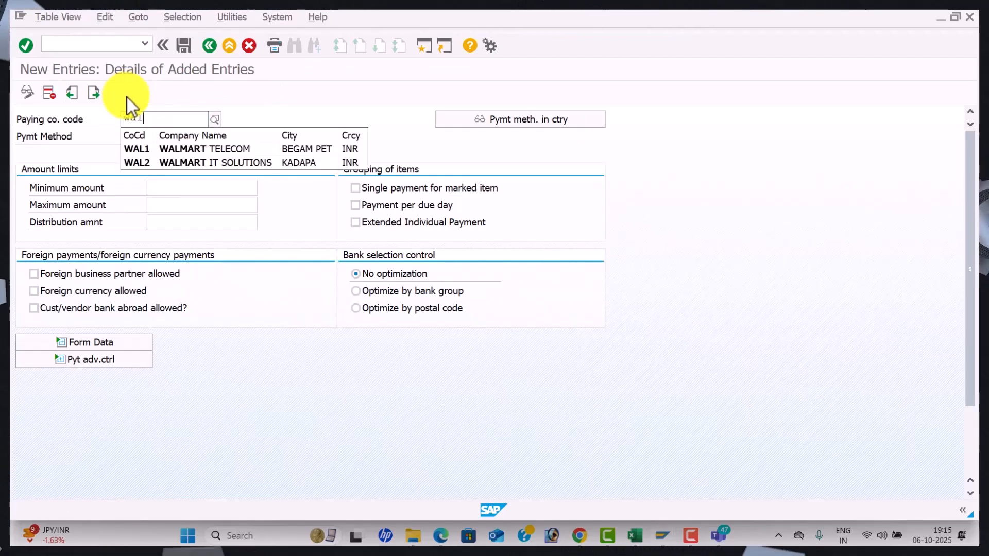
pyautogui.press('BackSpace')
pyautogui.press('BackSpace')
pyautogui.press('BackSpace')
pyautogui.write('WAL1')
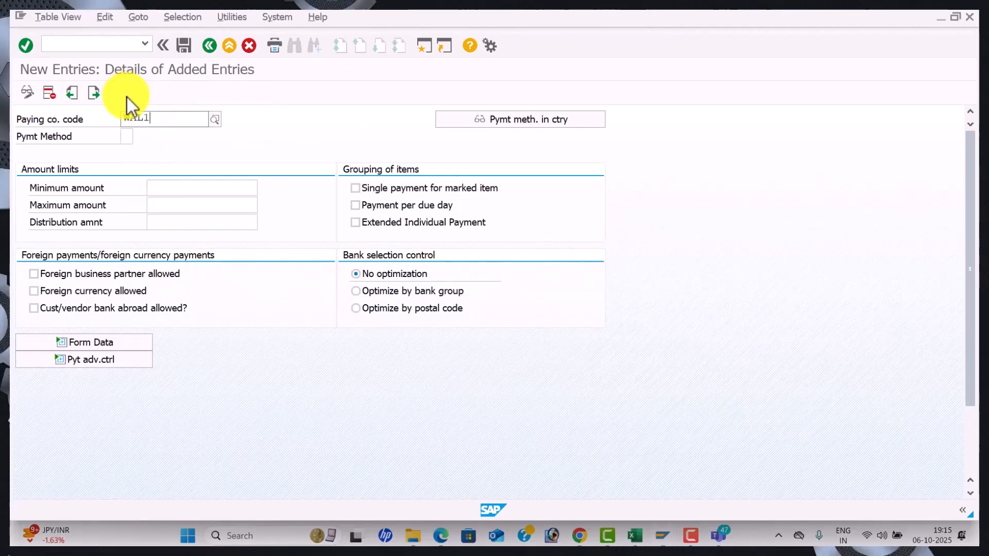
pyautogui.press('Return')
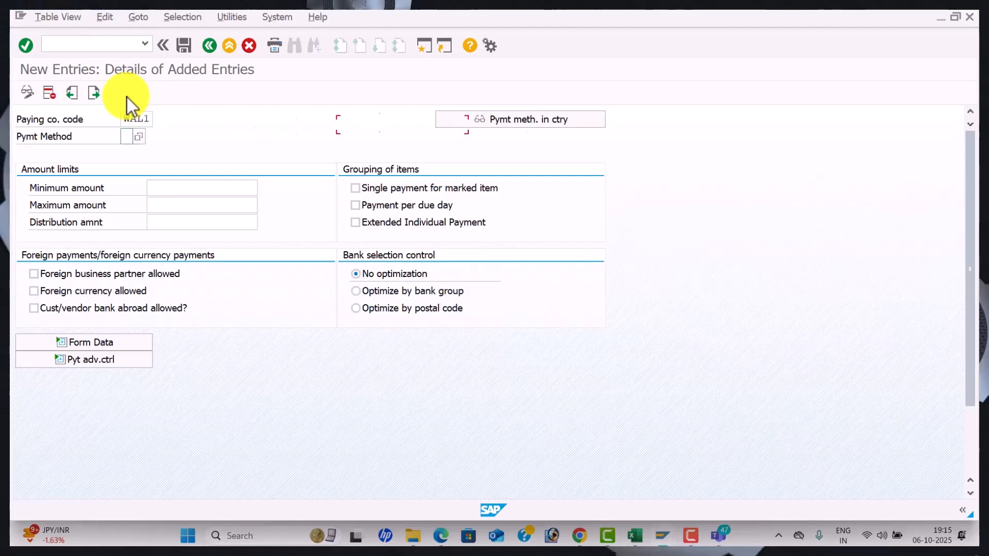
pyautogui.write('3')
pyautogui.press('Tab')
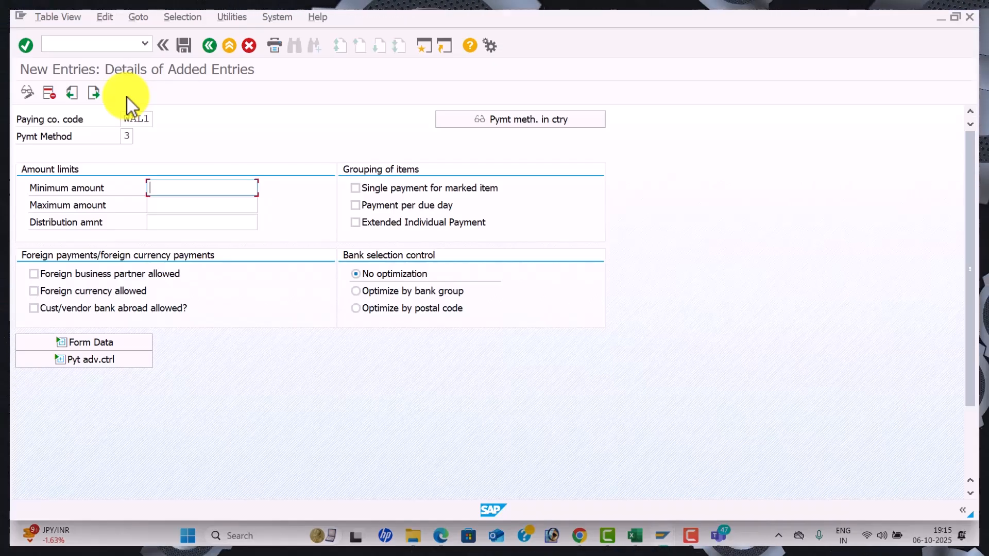
# Set amount limits 100 to 9,999,999 and allow foreign partners, foreign currency and banks abroad
pyautogui.write('100')
pyautogui.press('Tab')
pyautogui.press('Down')
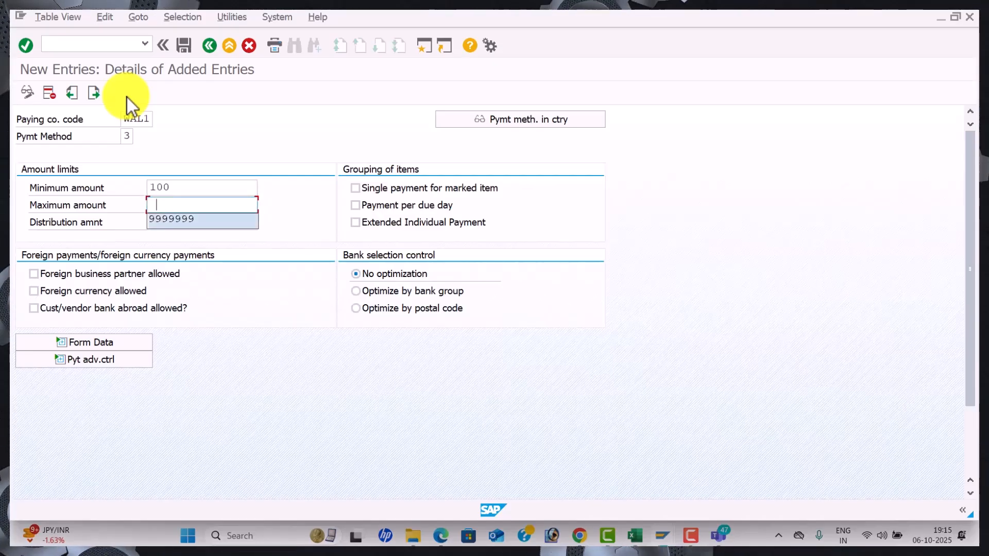
pyautogui.press('Tab')
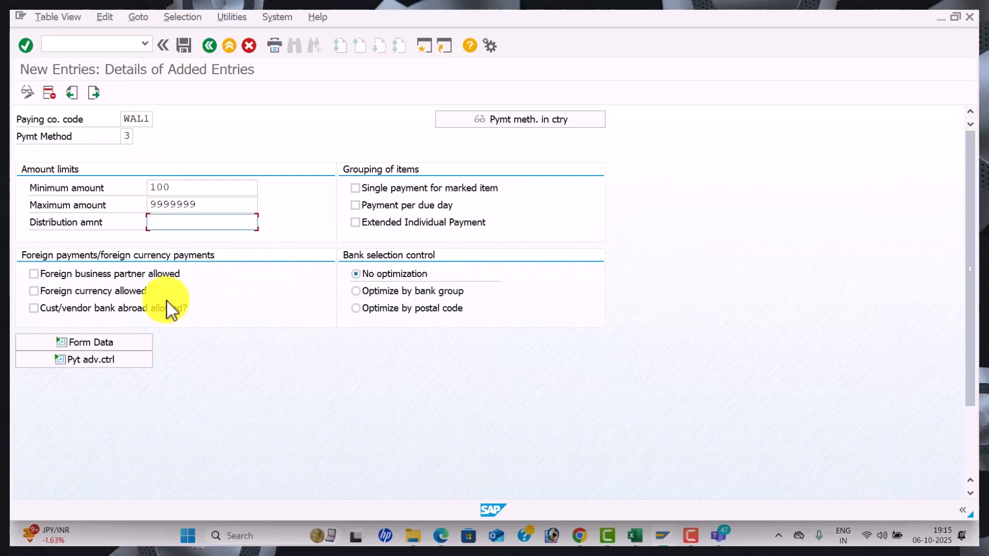
pyautogui.click(39, 275)
pyautogui.click(34, 290)
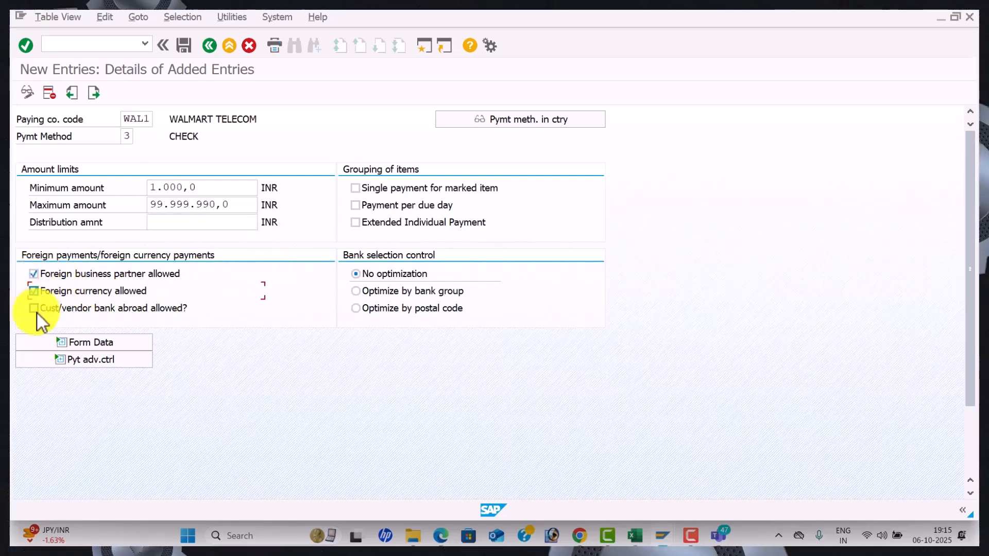
pyautogui.click(33, 308)
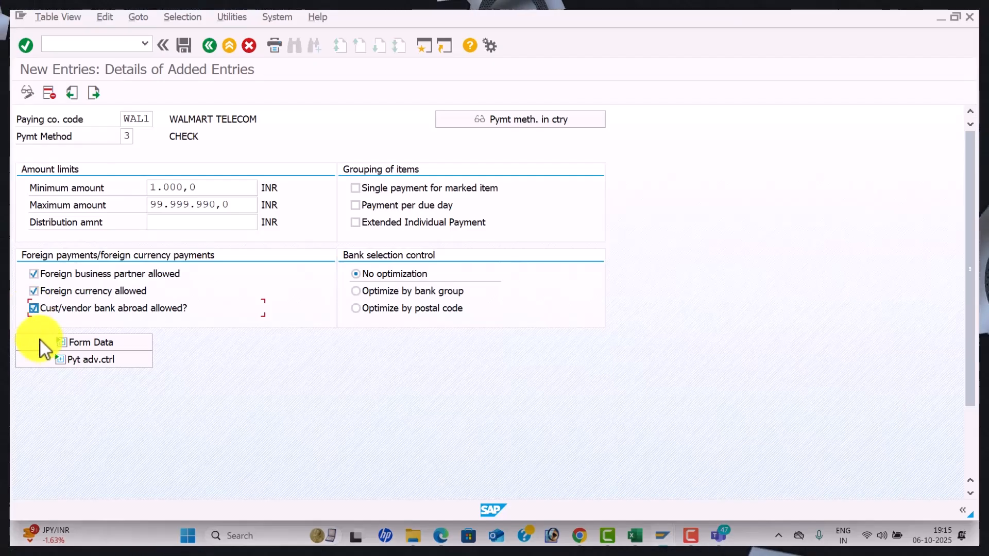
# Assign F110_PRENUM_CHCK as the payment medium form
pyautogui.click(101, 346)
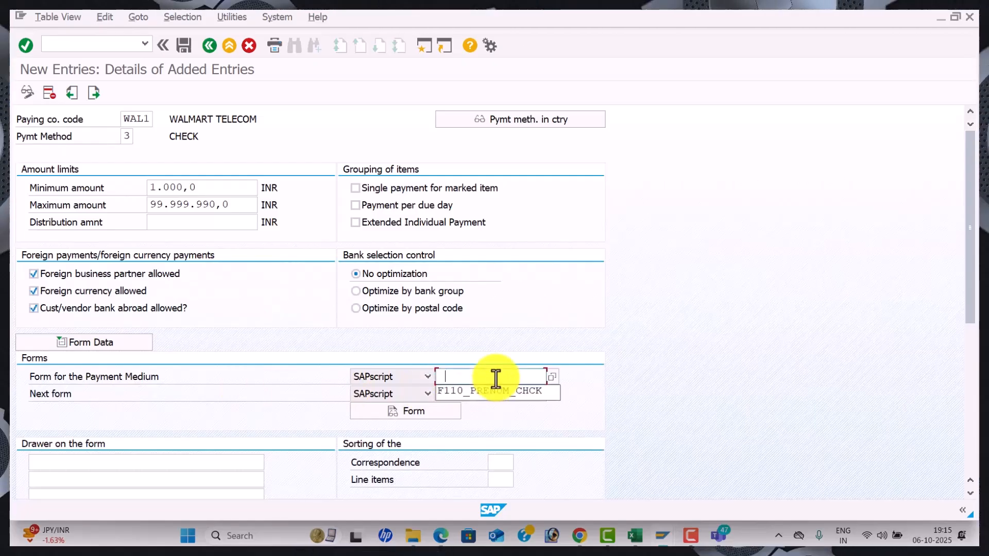
pyautogui.click(493, 393)
pyautogui.click(475, 393)
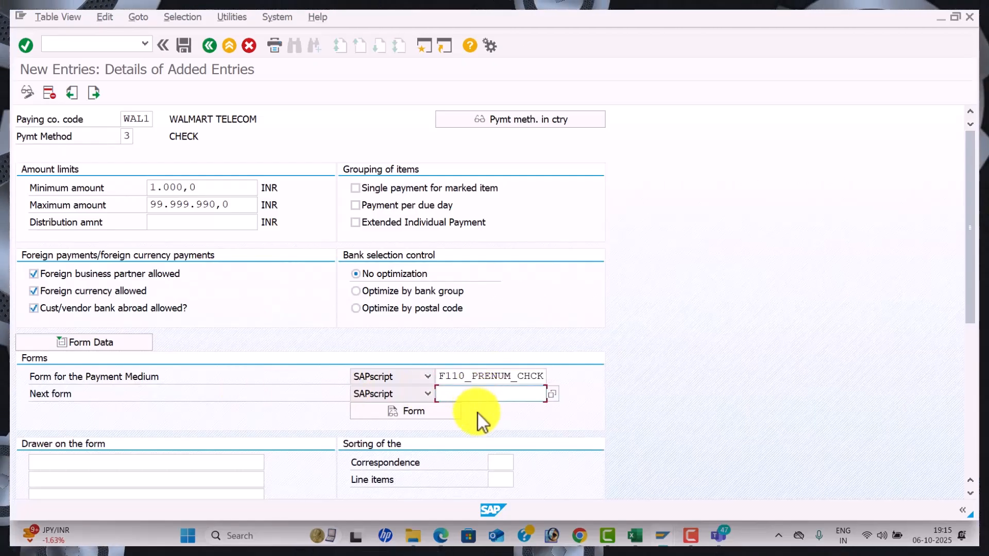
# Review the guide's sample payment method details in the PDF, then return to the SAP entry screen
pyautogui.hotkey('alt', 'Tab')
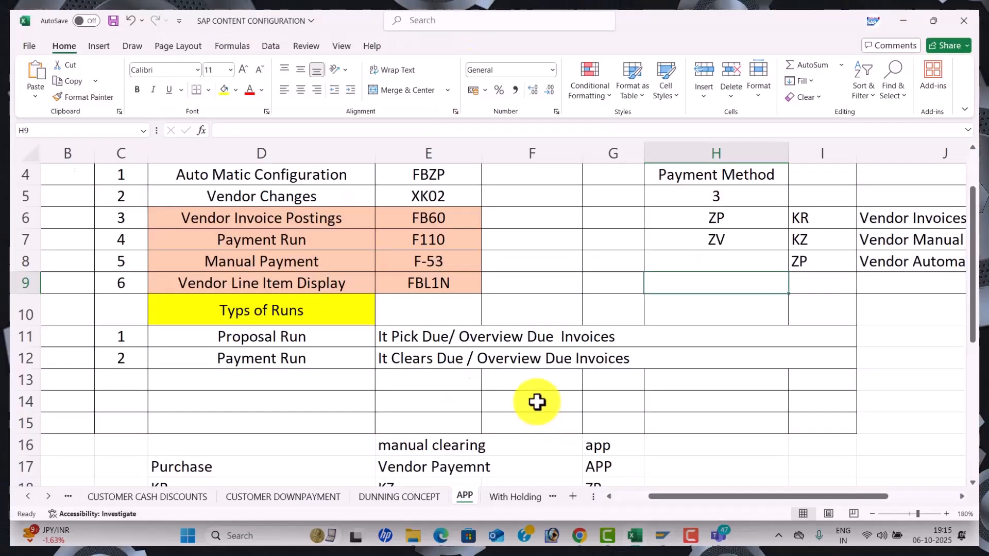
pyautogui.scroll(1, 514, 375)
pyautogui.hotkey('alt', 'Tab')
pyautogui.press('Tab')
pyautogui.scroll(-5, 512, 381)
pyautogui.scroll(-8, 512, 382)
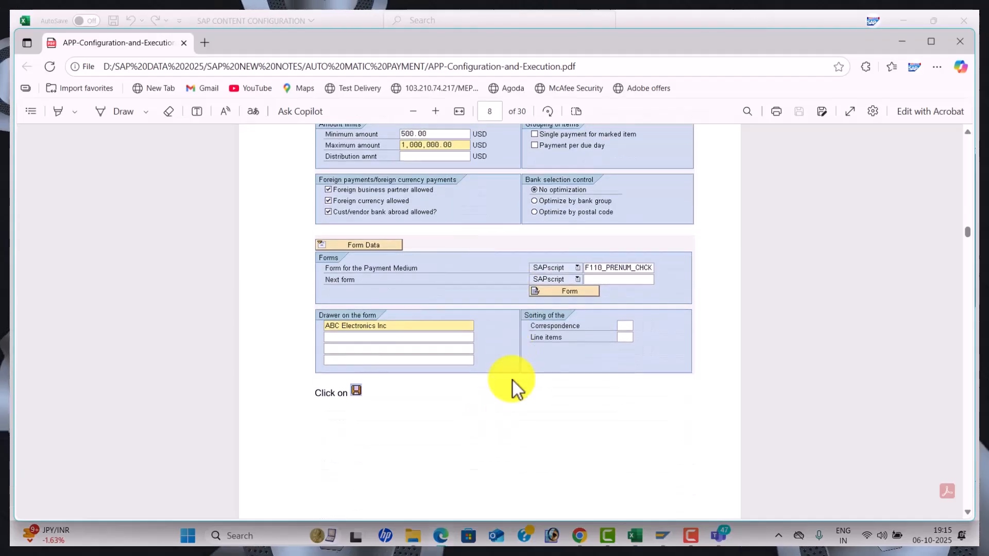
pyautogui.scroll(3, 512, 381)
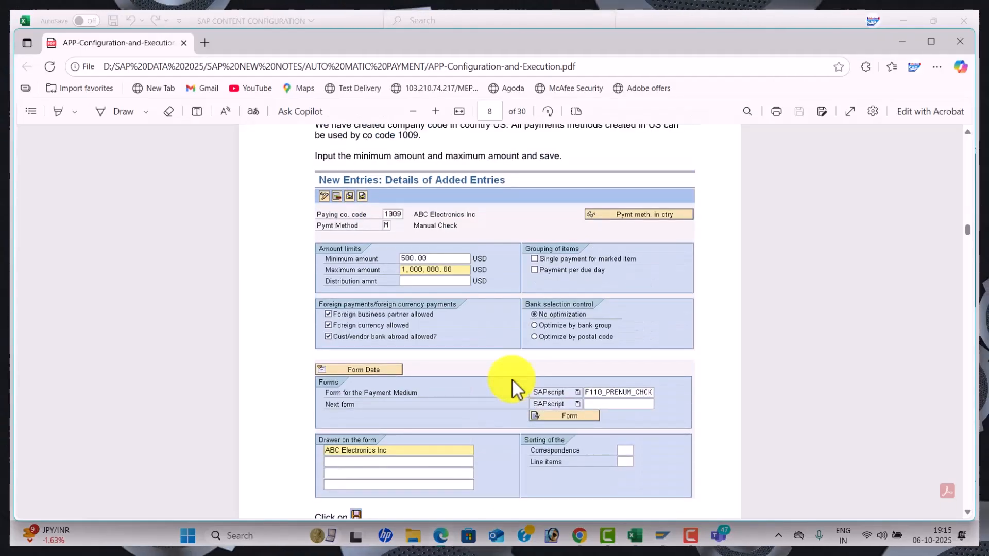
pyautogui.scroll(-4, 513, 381)
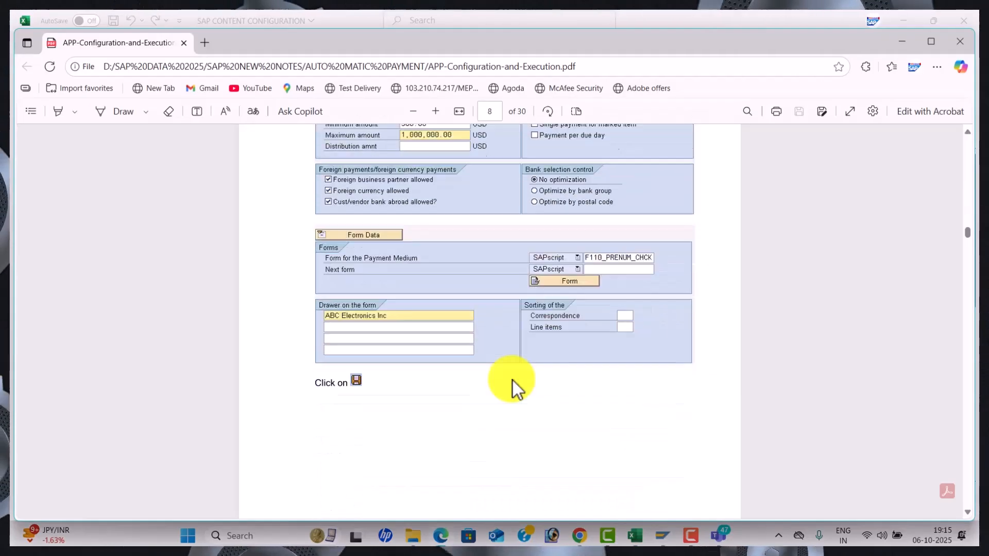
pyautogui.hotkey('alt', 'Tab')
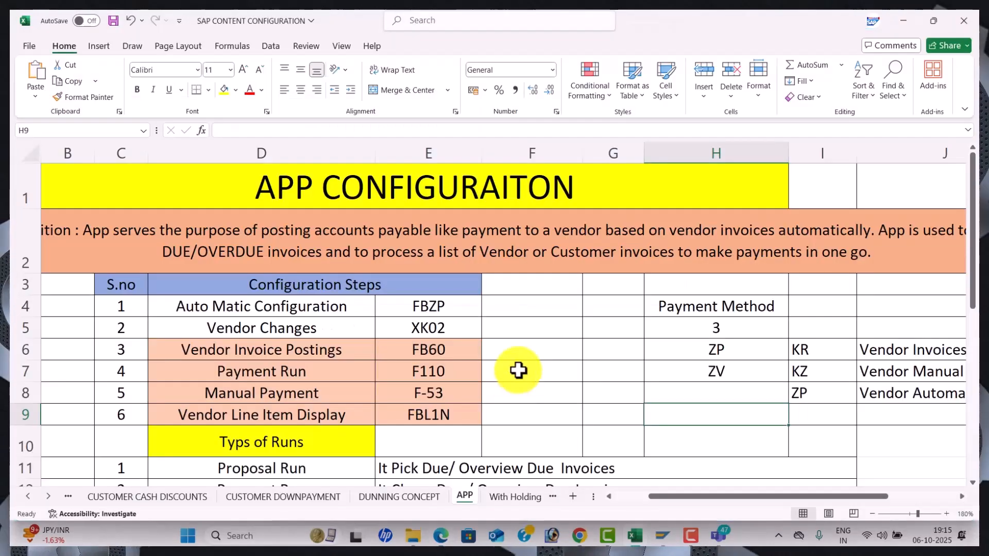
pyautogui.hotkey('alt', 'Tab')
pyautogui.hotkey('alt', 'Tab')
# Save the WAL1 method 3 entry under the customizing request and go back to Maintain Payment Program
pyautogui.scroll(-1, 516, 384)
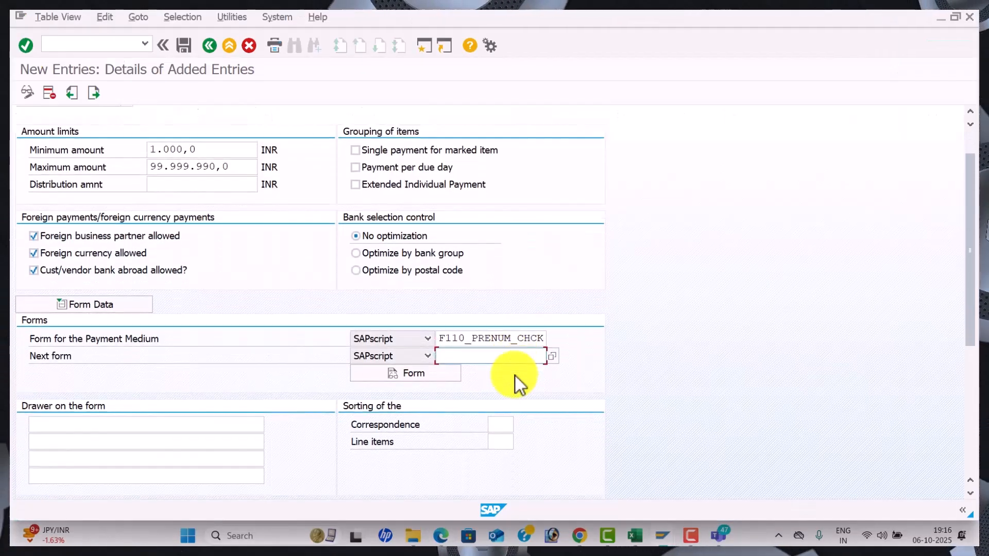
pyautogui.scroll(-5, 515, 376)
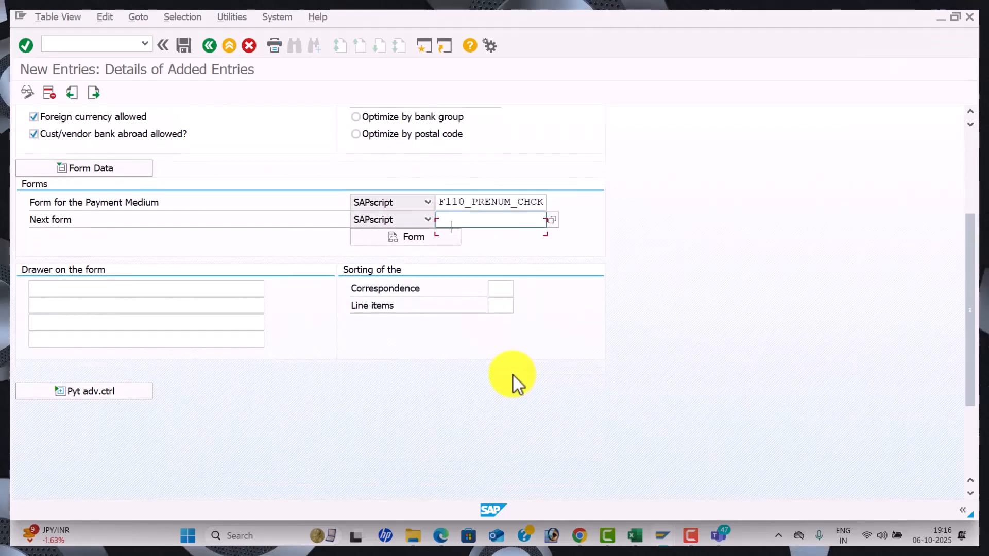
pyautogui.scroll(4, 513, 376)
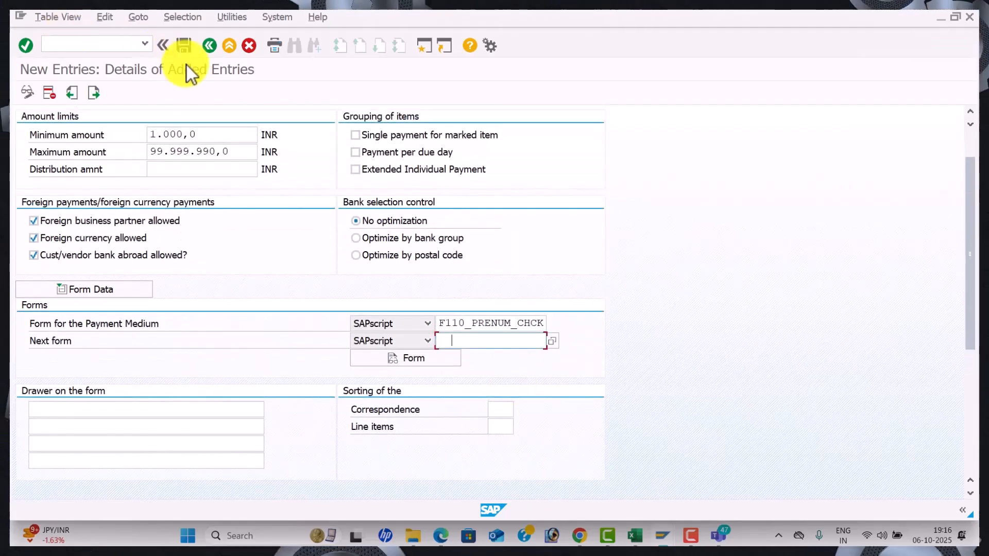
pyautogui.click(185, 50)
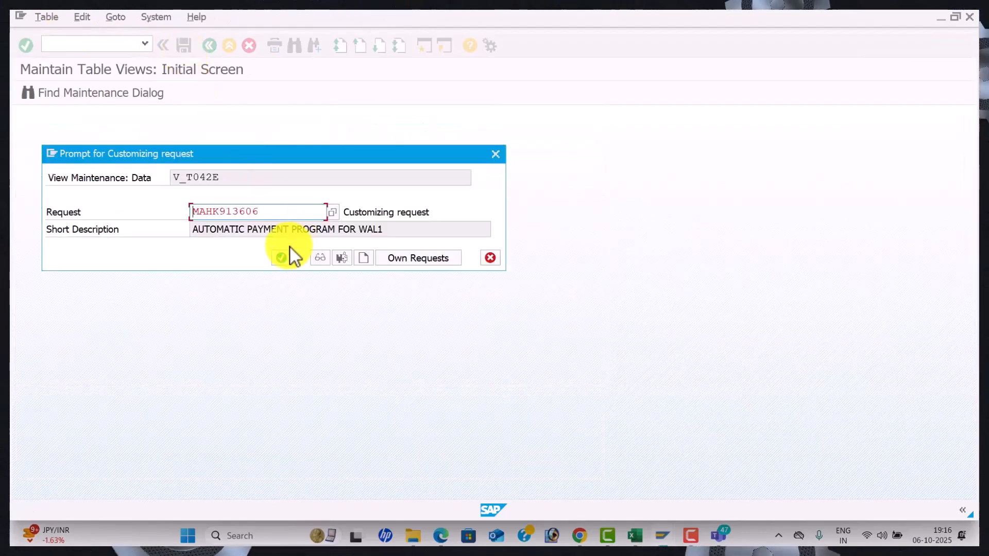
pyautogui.click(283, 257)
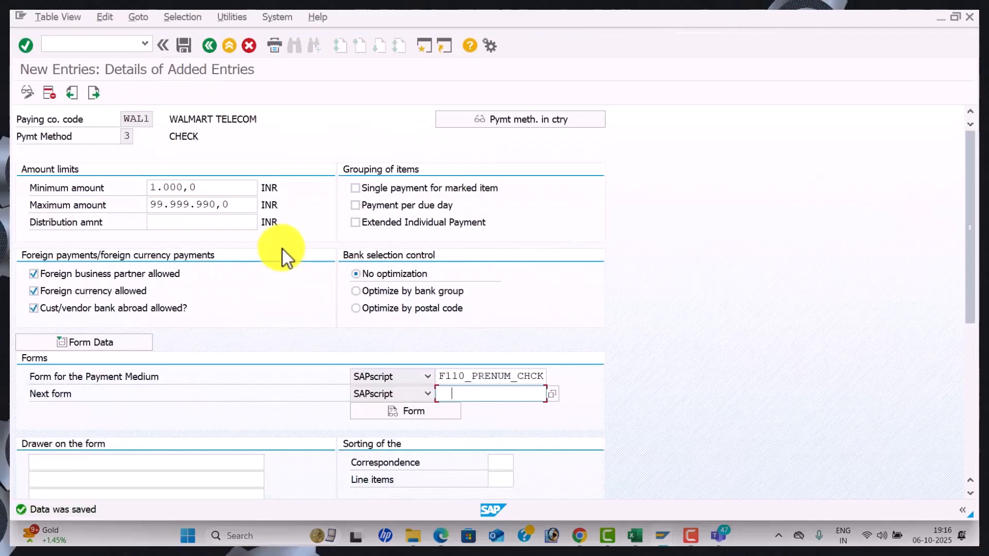
pyautogui.click(208, 46)
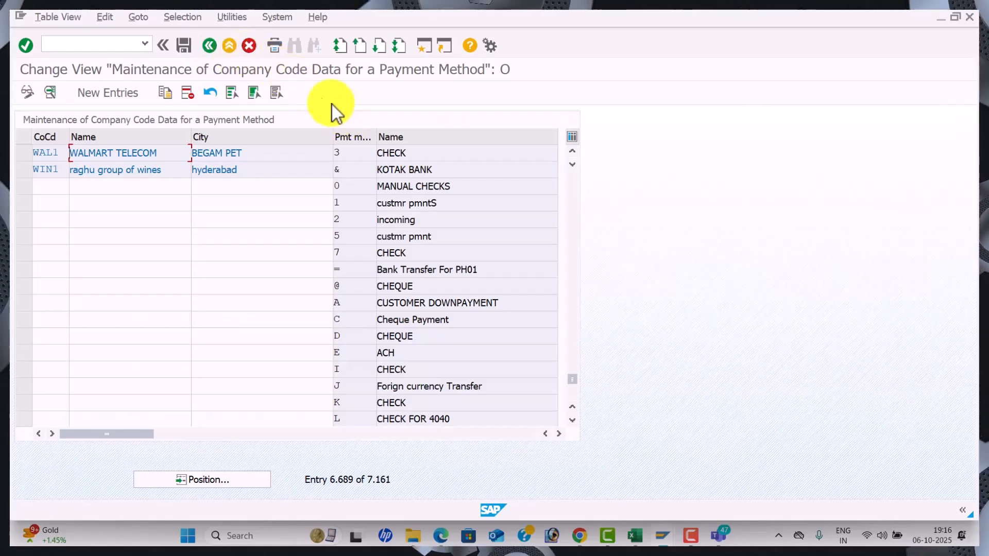
pyautogui.click(206, 44)
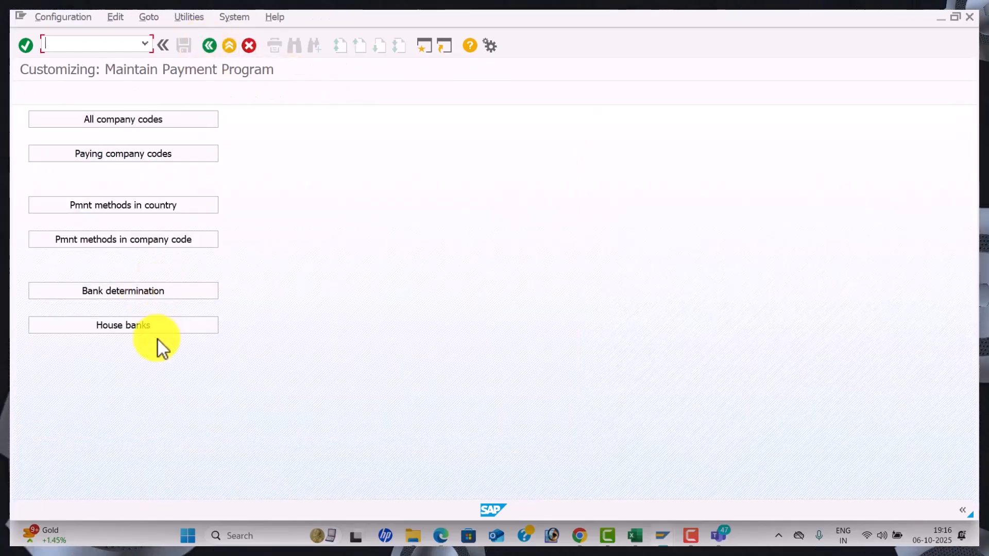
# Enter a centred, yellow-filled 'House Banks' heading in D34
pyautogui.hotkey('alt', 'Tab')
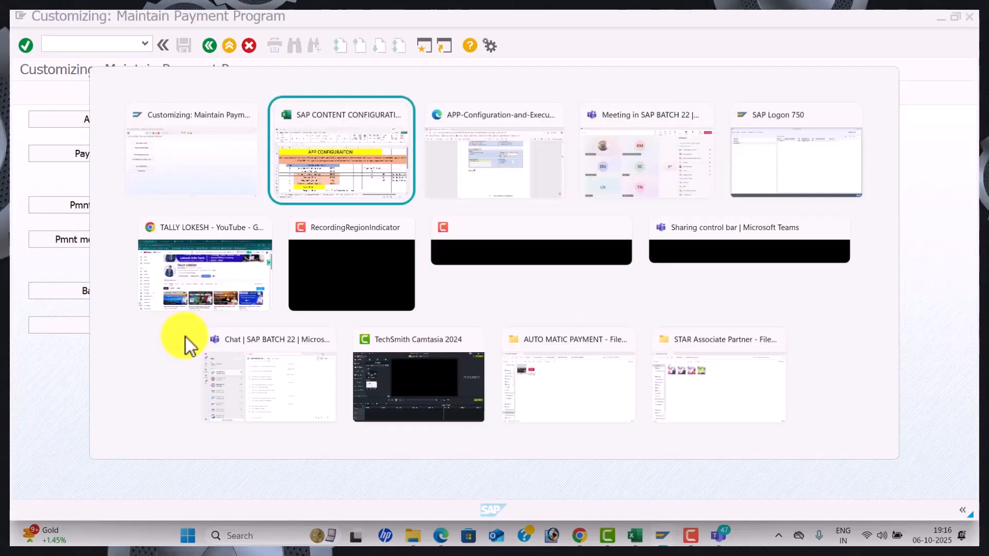
pyautogui.scroll(-9, 279, 331)
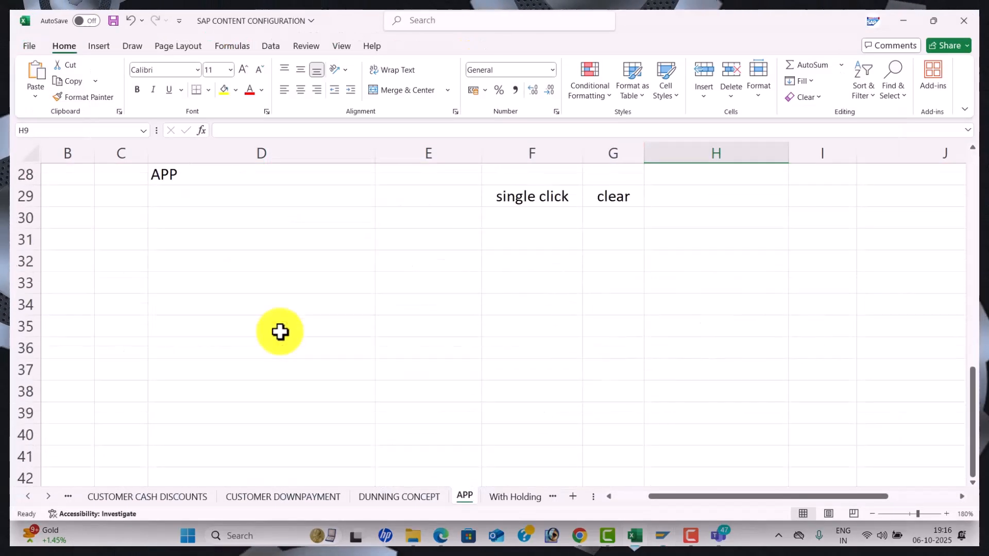
pyautogui.click(261, 295)
pyautogui.write('ho')
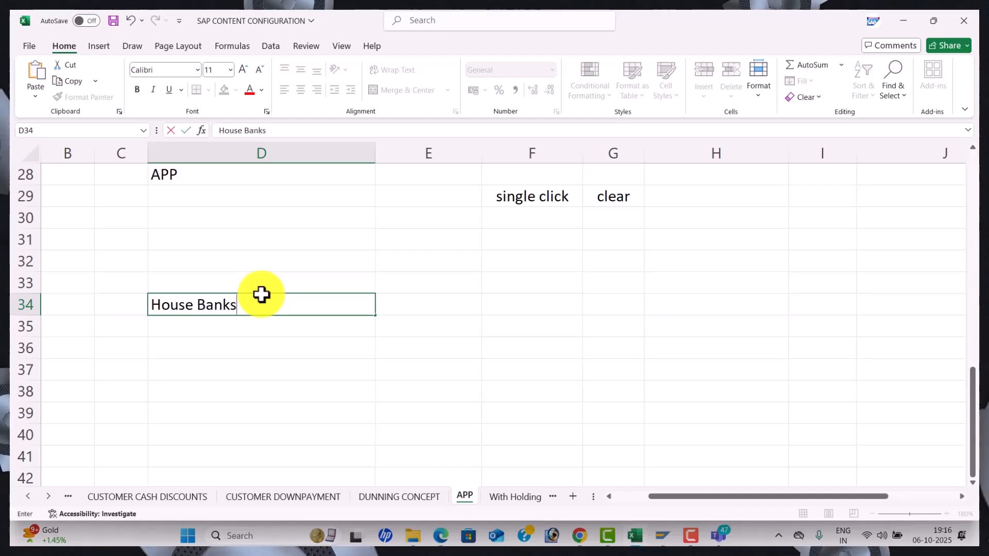
pyautogui.press('Return')
pyautogui.click(261, 295)
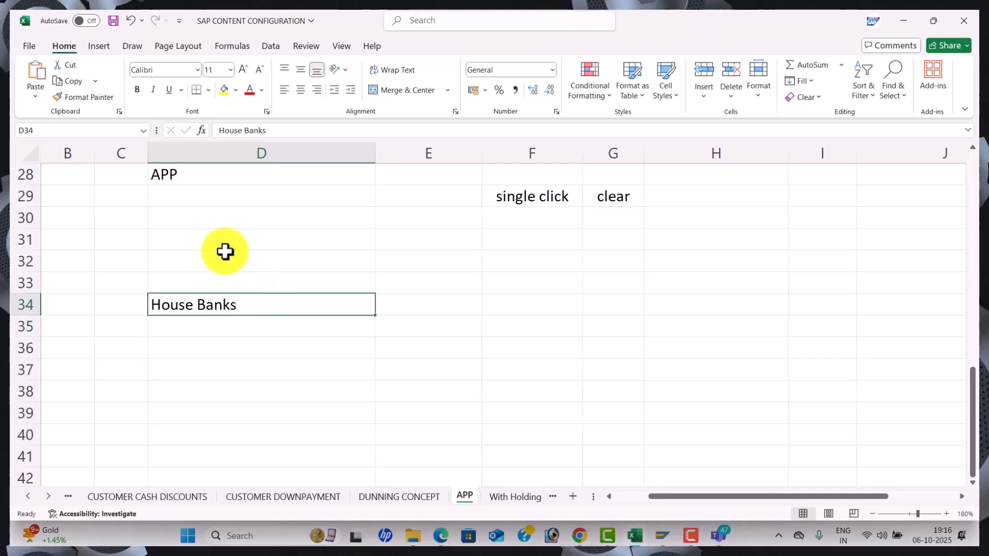
pyautogui.click(299, 96)
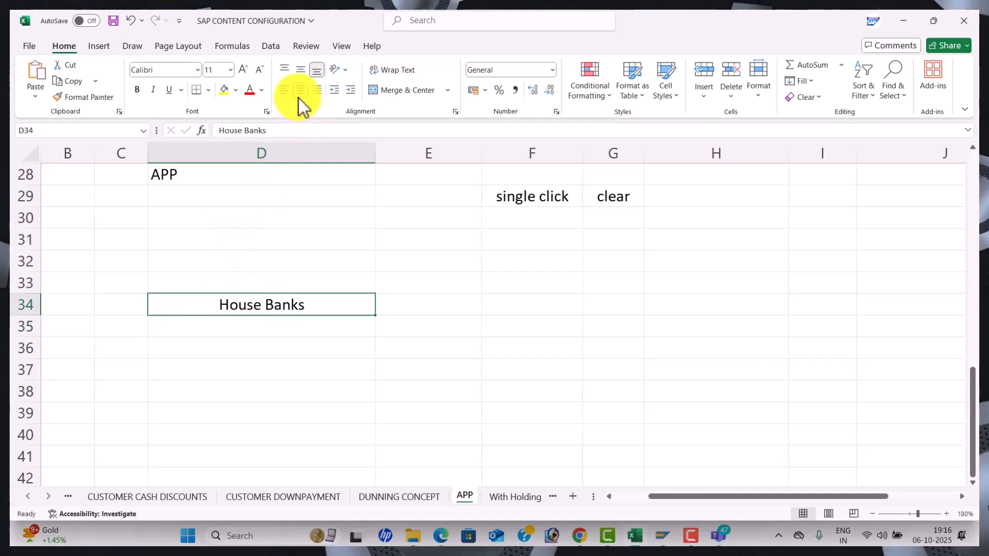
pyautogui.click(222, 95)
# Enter the company name in D37 and SBI BANK, HDFC BANK, IDBI BANK, CANARA BANK in E37:E40
pyautogui.click(253, 362)
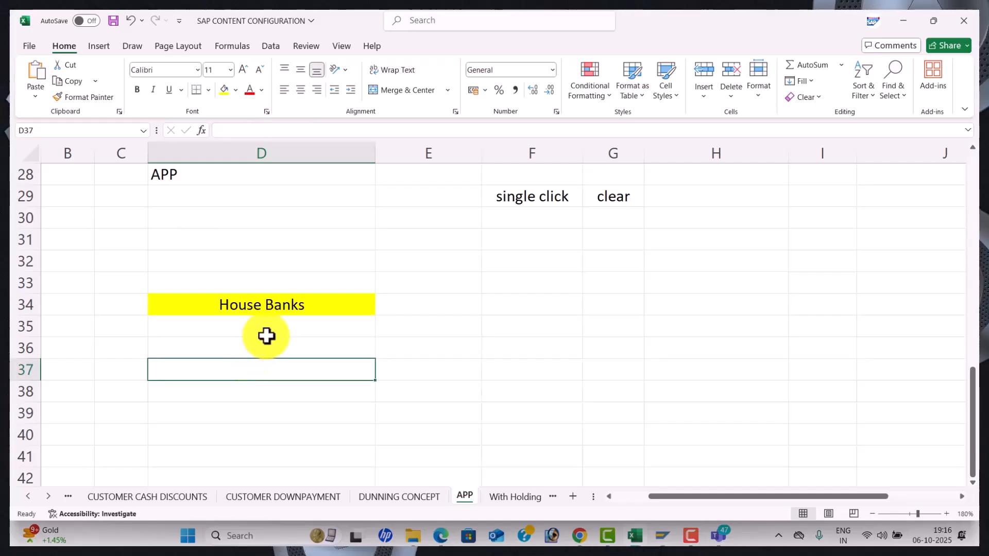
pyautogui.write('lok')
pyautogui.press('BackSpace')
pyautogui.press('BackSpace')
pyautogui.press('BackSpace')
pyautogui.write('LOKESH ')
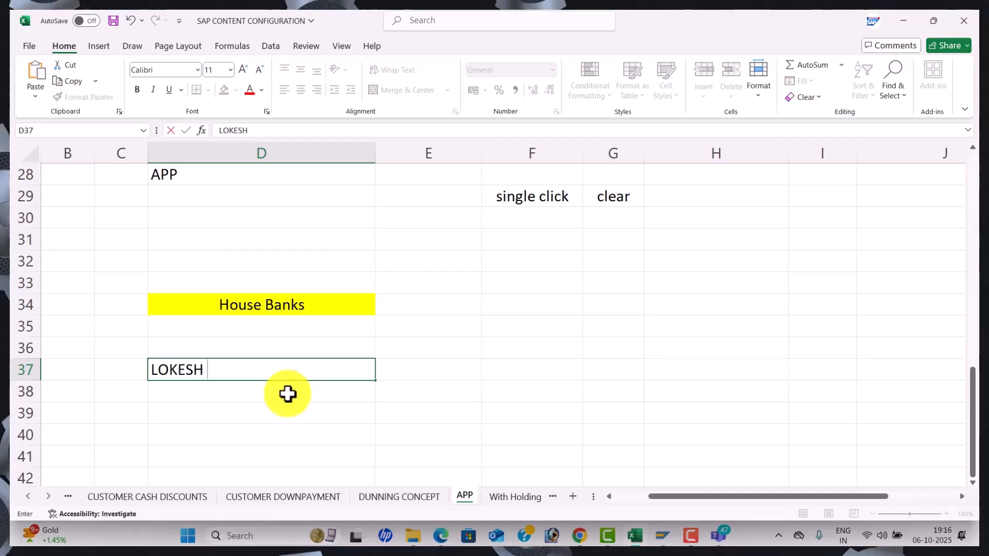
pyautogui.write('INFOTE')
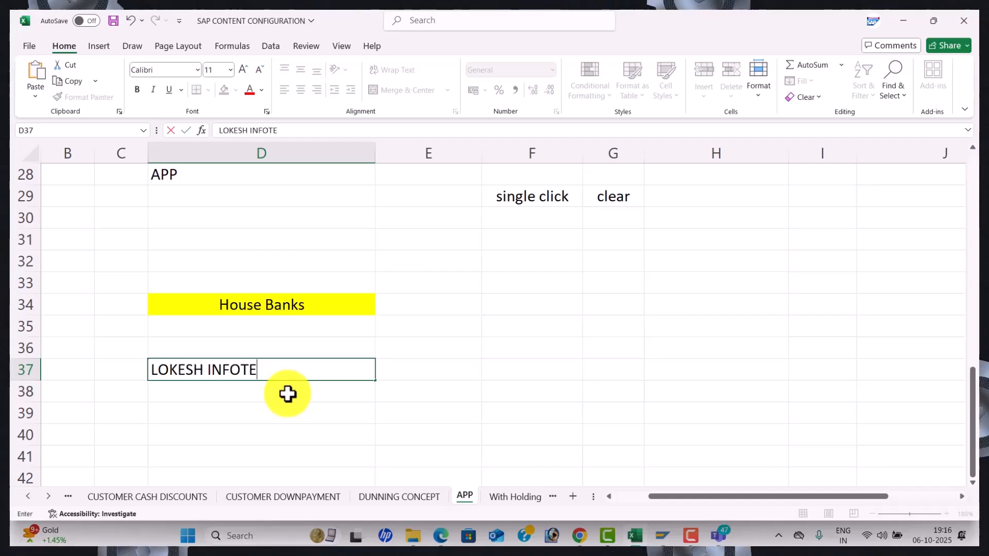
pyautogui.write('CH')
pyautogui.press('Tab')
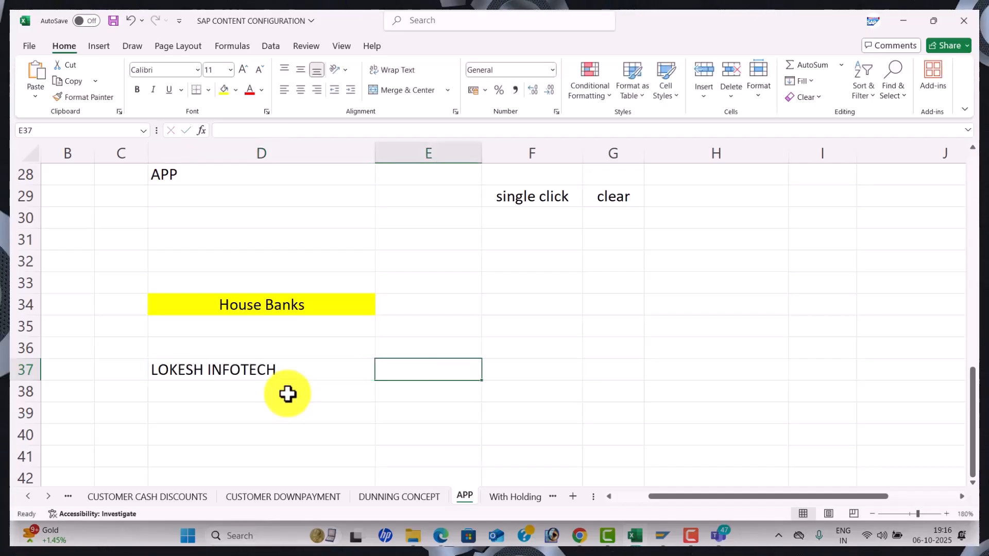
pyautogui.write('SB')
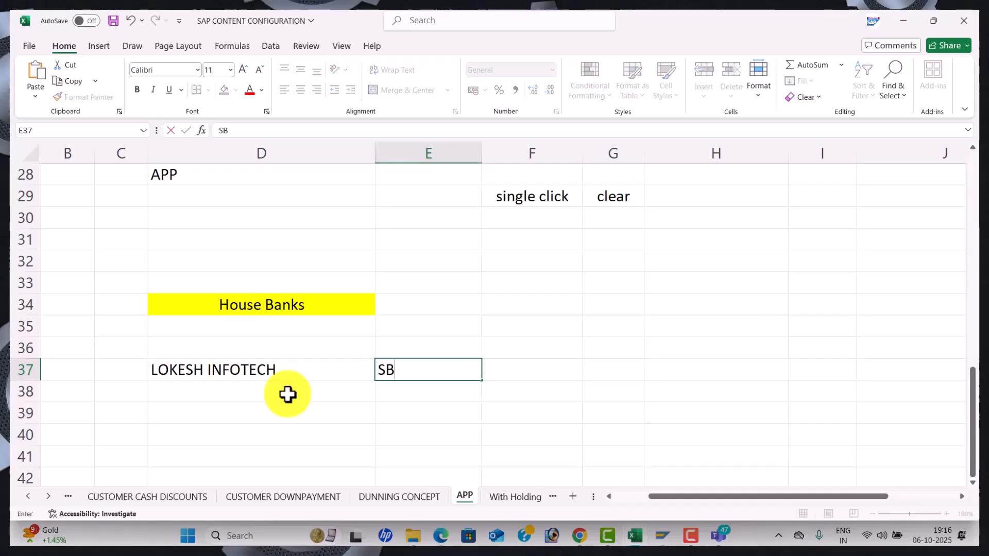
pyautogui.write('I BANK')
pyautogui.press('Return')
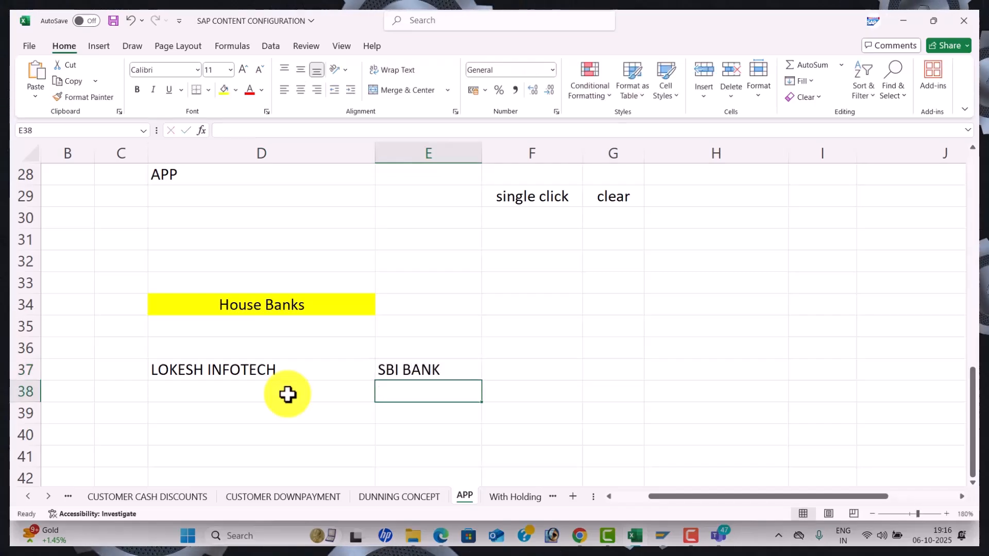
pyautogui.write('HDFC BANK')
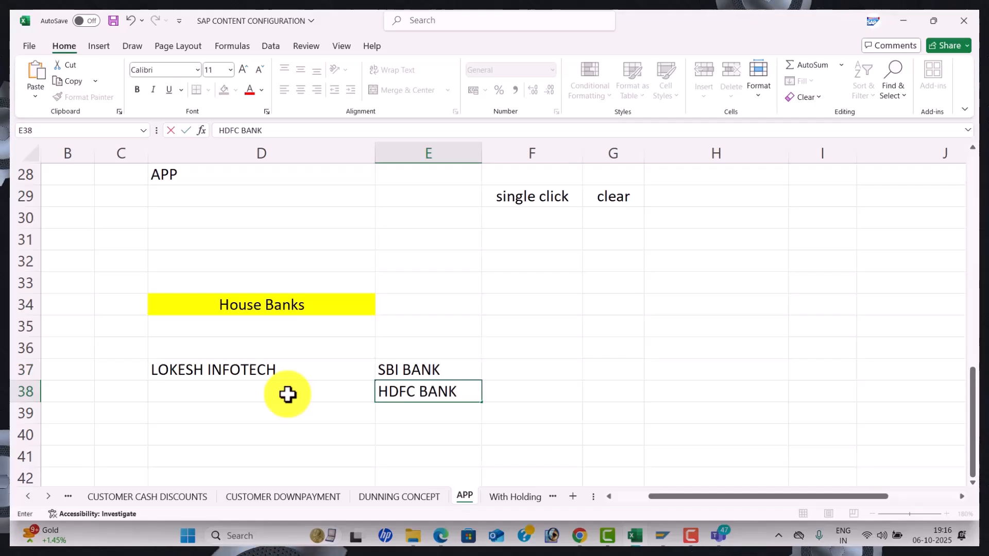
pyautogui.press('Return')
pyautogui.write('IDBI BANK')
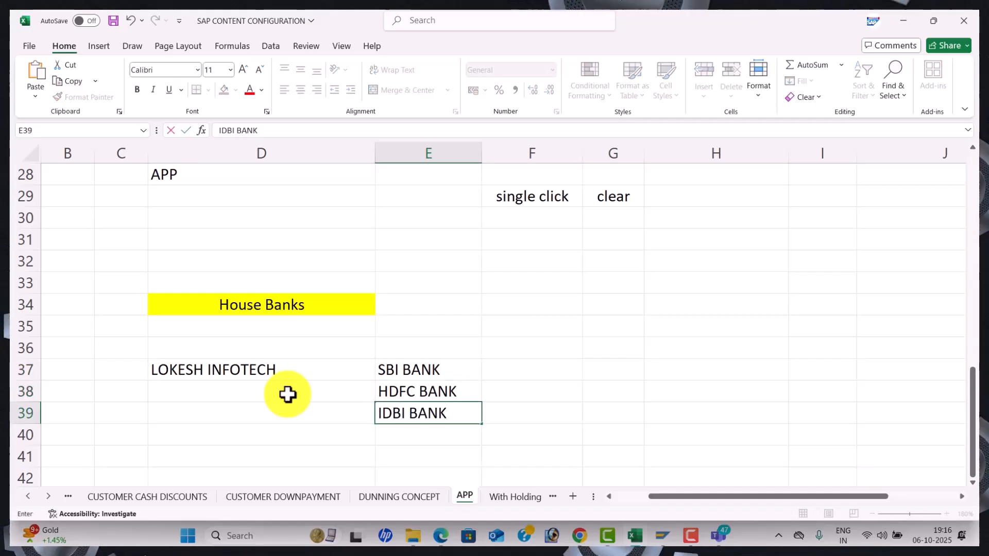
pyautogui.press('Return')
pyautogui.write('CAN')
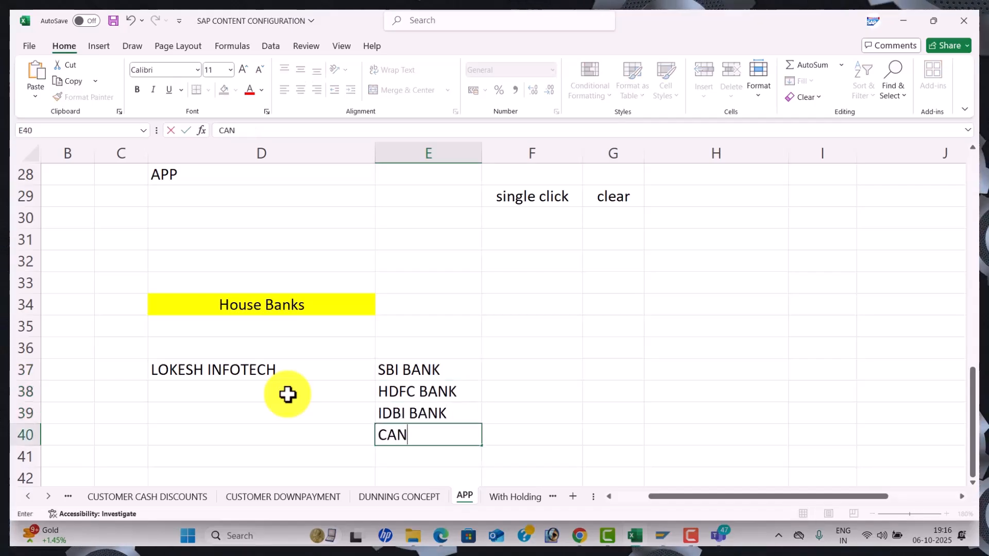
pyautogui.write('ARA BANK')
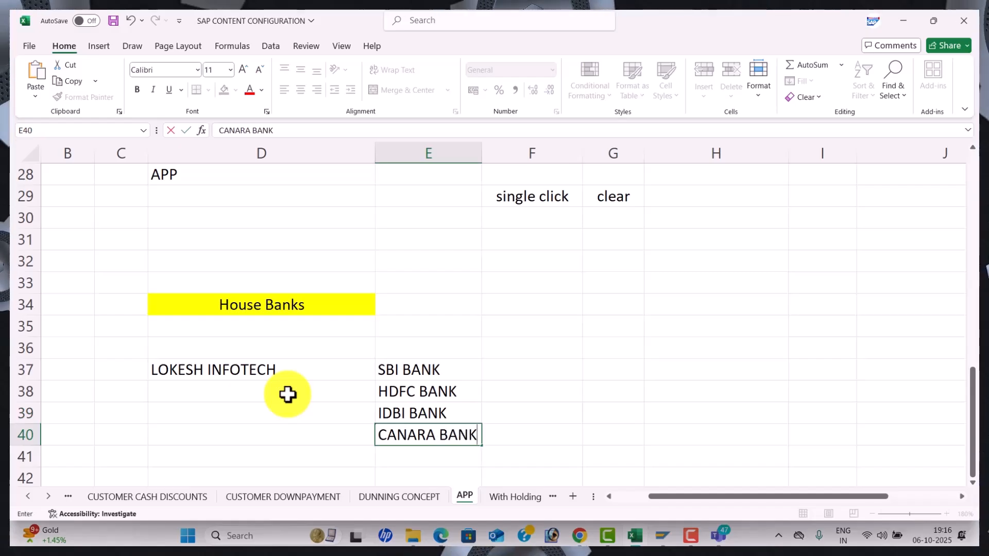
pyautogui.press('Return')
# Enter 'City Bank' in G37 and widen column G to fit it
pyautogui.click(332, 367)
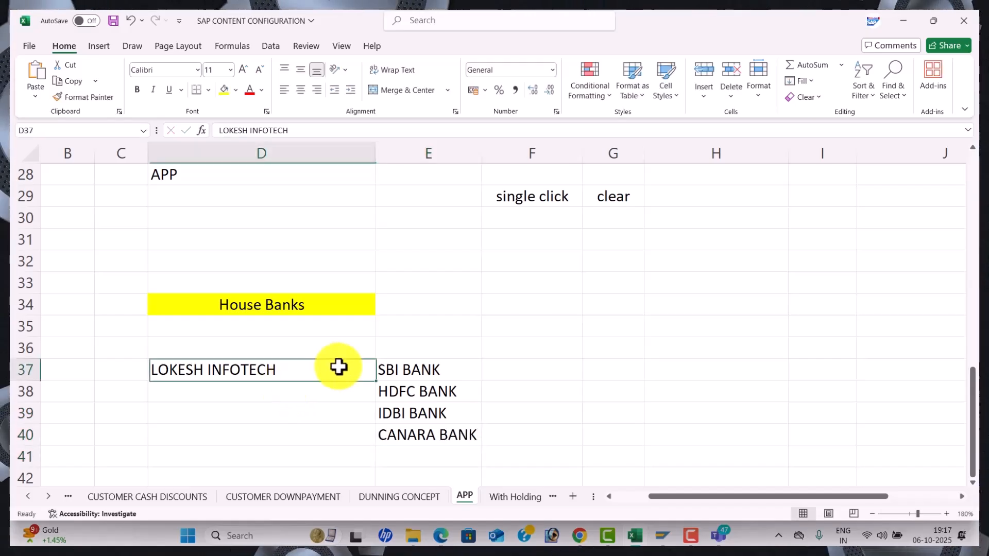
pyautogui.click(594, 365)
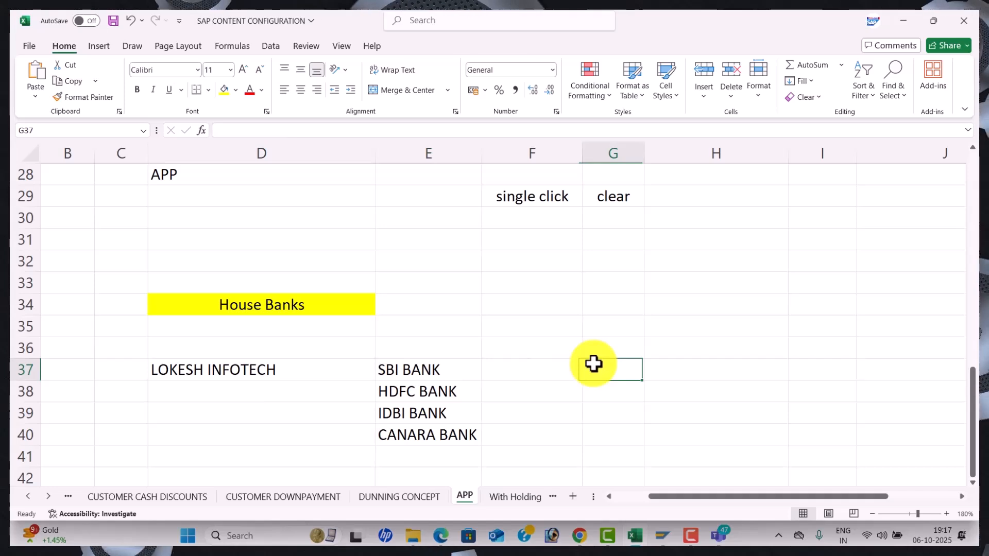
pyautogui.write('cl')
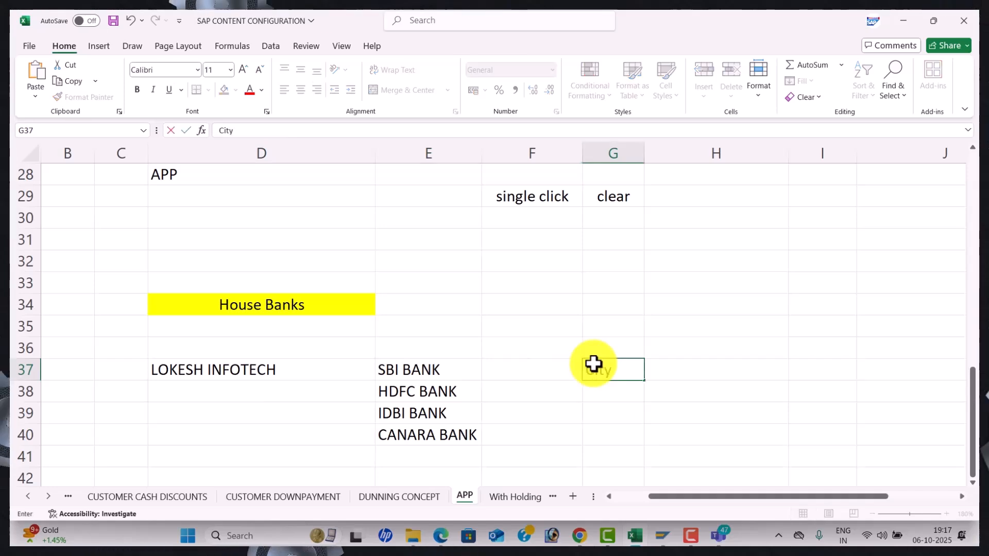
pyautogui.write('ty ABNK')
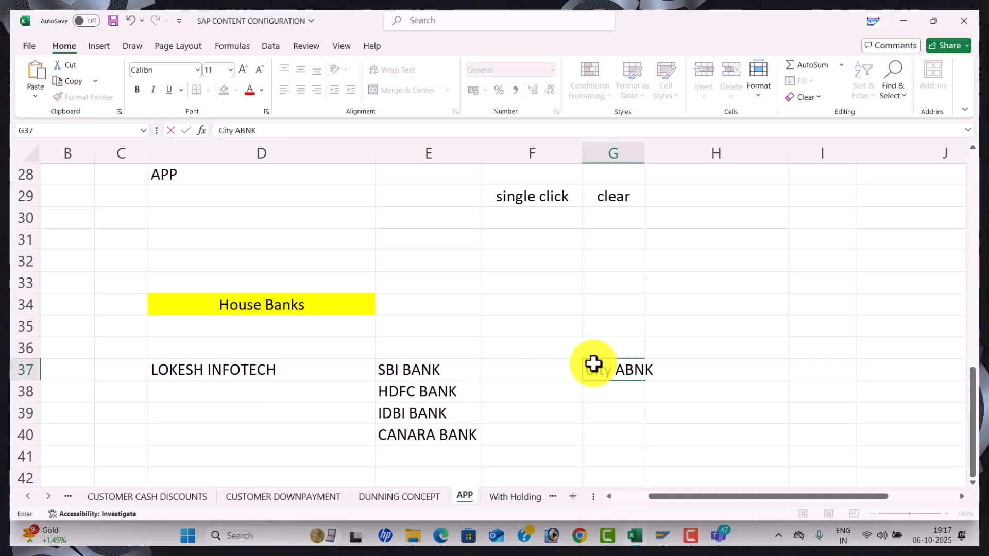
pyautogui.press('BackSpace')
pyautogui.press('BackSpace')
pyautogui.press('BackSpace')
pyautogui.press('BackSpace')
pyautogui.write('B')
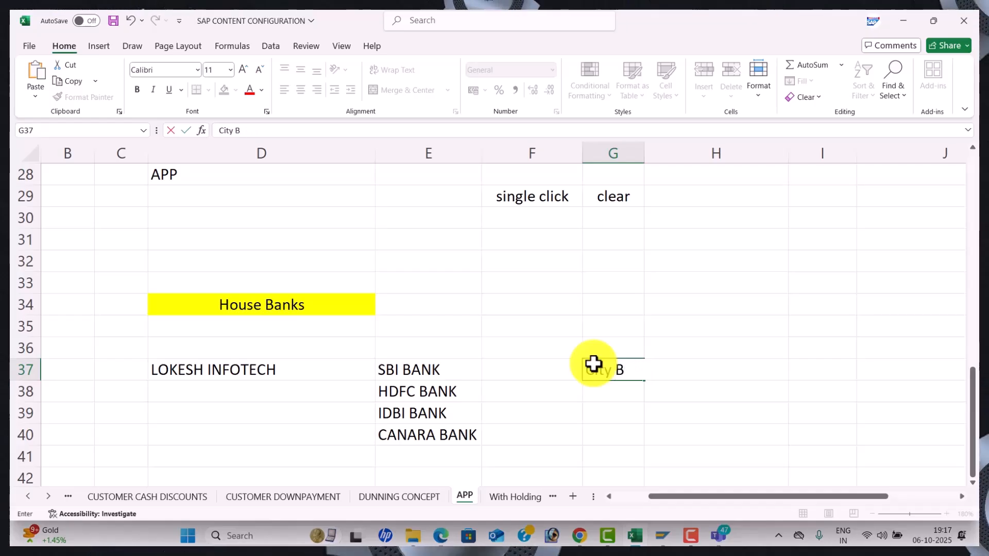
pyautogui.write('ank')
pyautogui.press('Return')
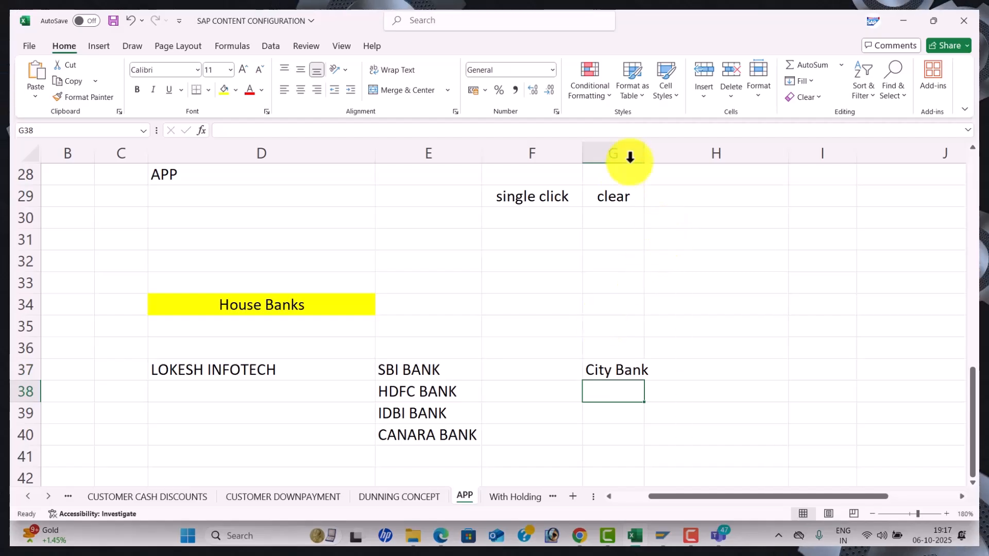
pyautogui.moveTo(645, 155); pyautogui.dragTo(670, 163)
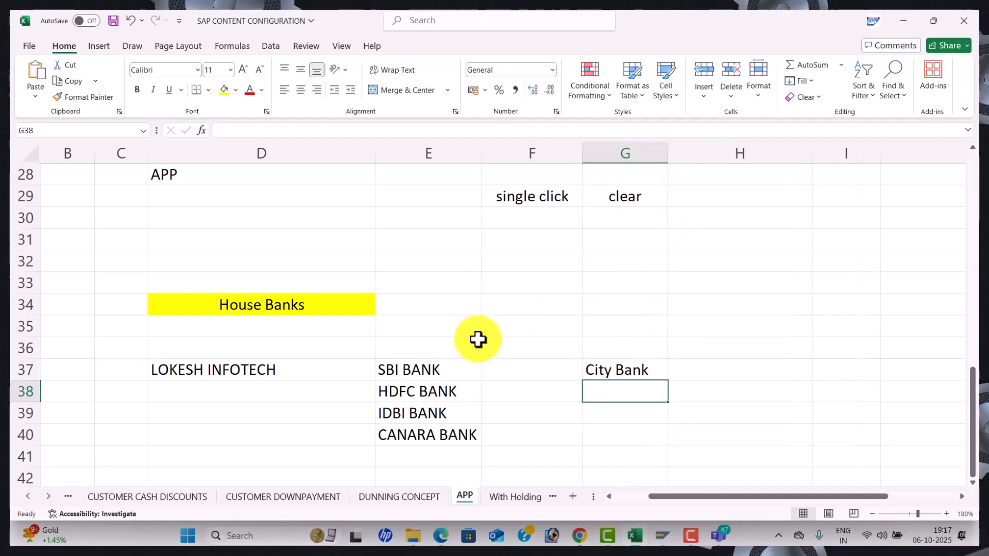
pyautogui.click(512, 329)
# Enter FS00 in F35 and return to the SAP customizing window
pyautogui.write('FS00')
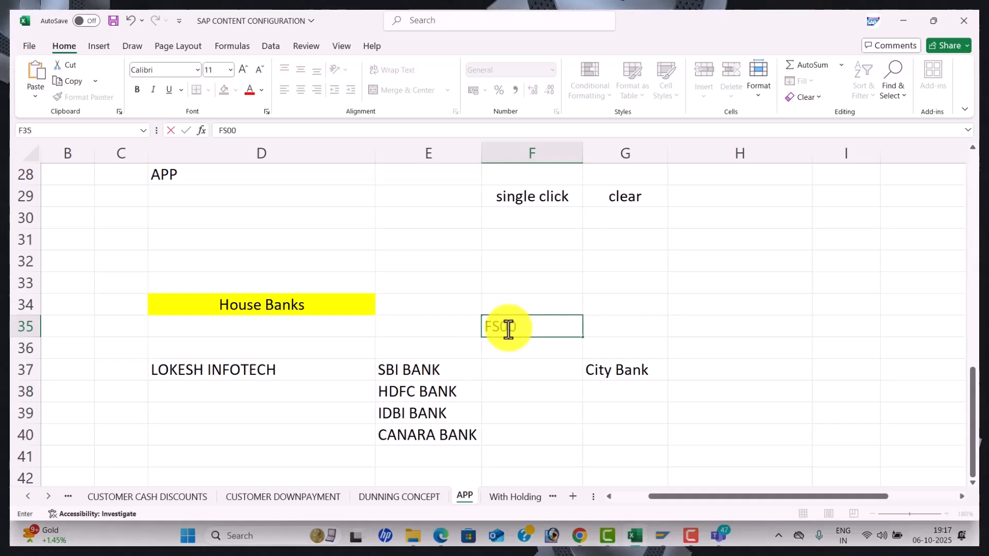
pyautogui.press('Return')
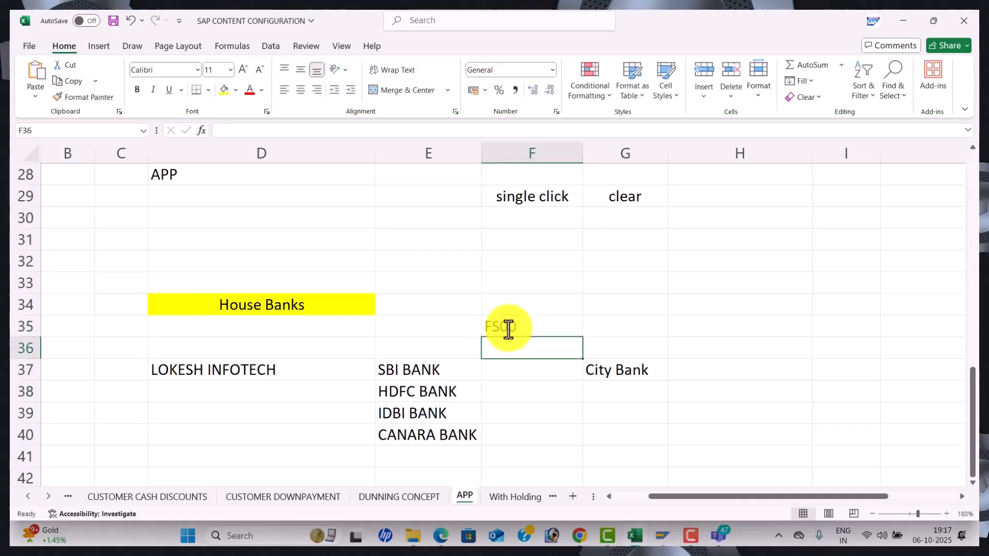
pyautogui.click(319, 307)
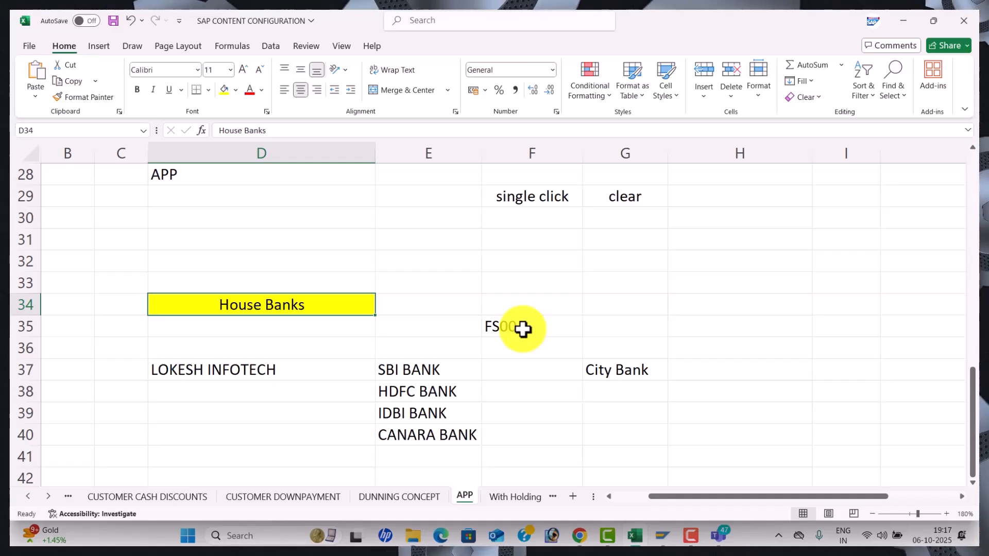
pyautogui.hotkey('alt', 'Tab')
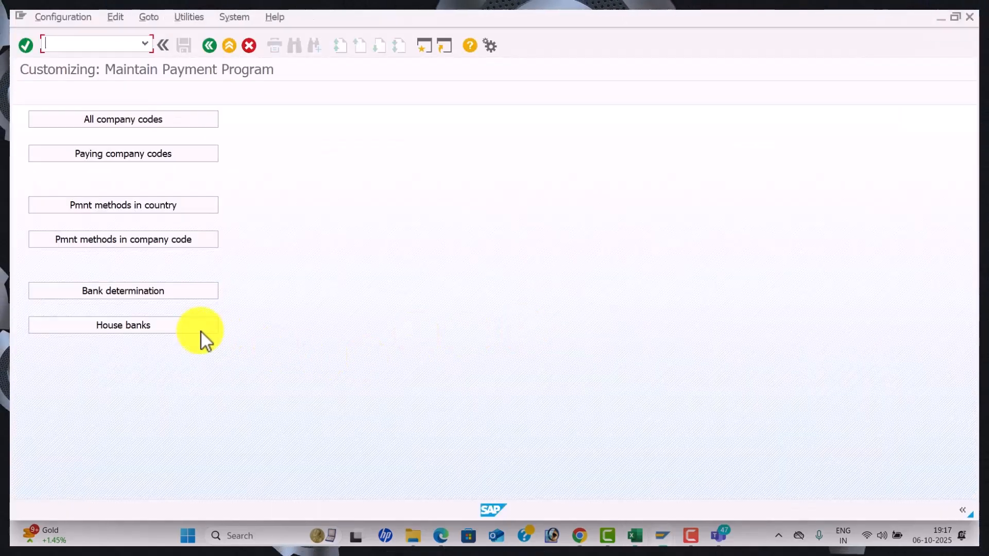
pyautogui.click(163, 331)
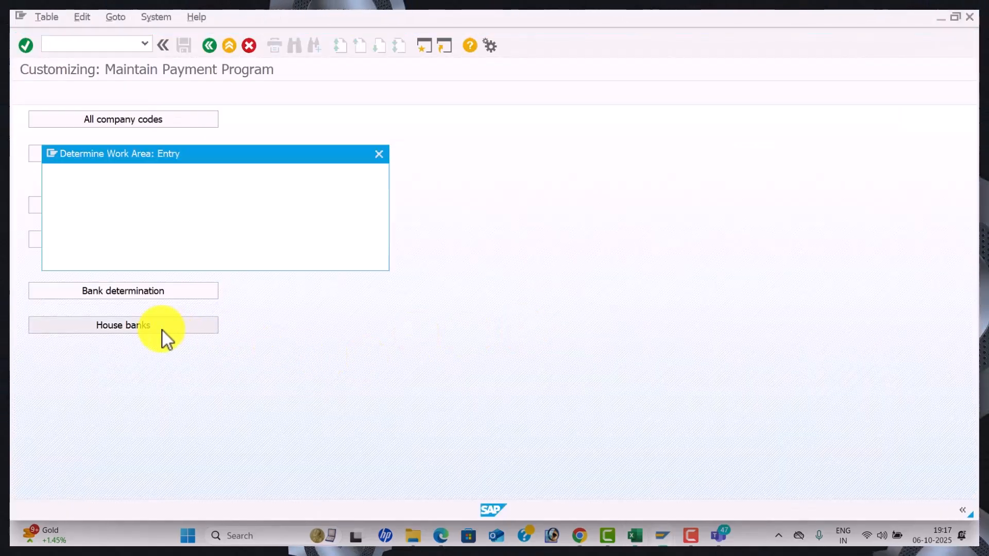
pyautogui.write('WAL1')
pyautogui.press('Return')
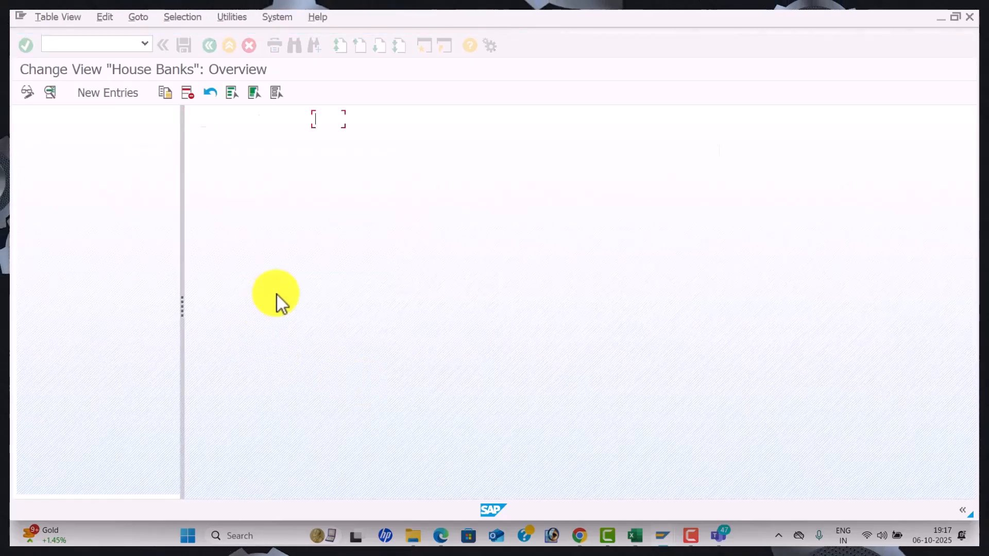
pyautogui.click(125, 98)
pyautogui.write('SBI')
pyautogui.press('Tab')
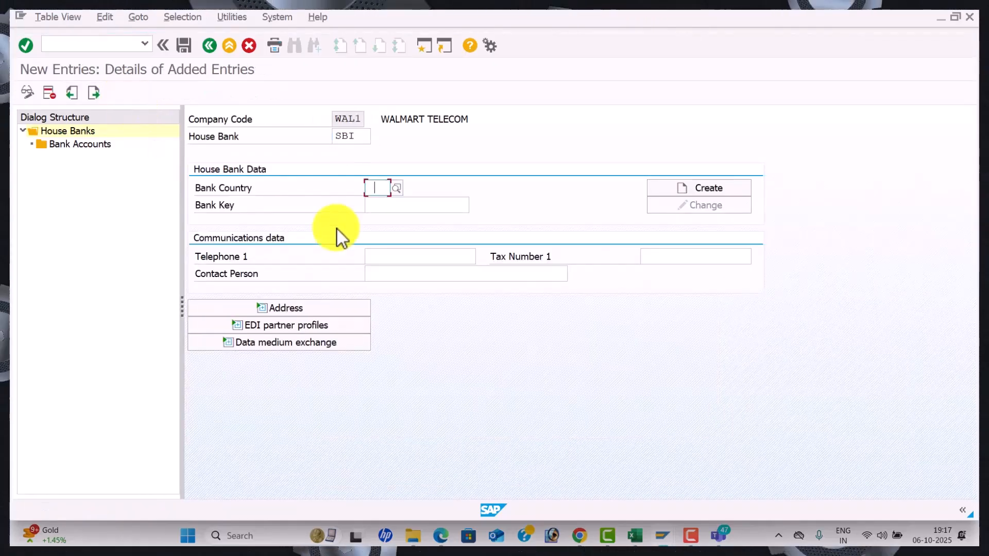
pyautogui.click(397, 204)
pyautogui.click(393, 204)
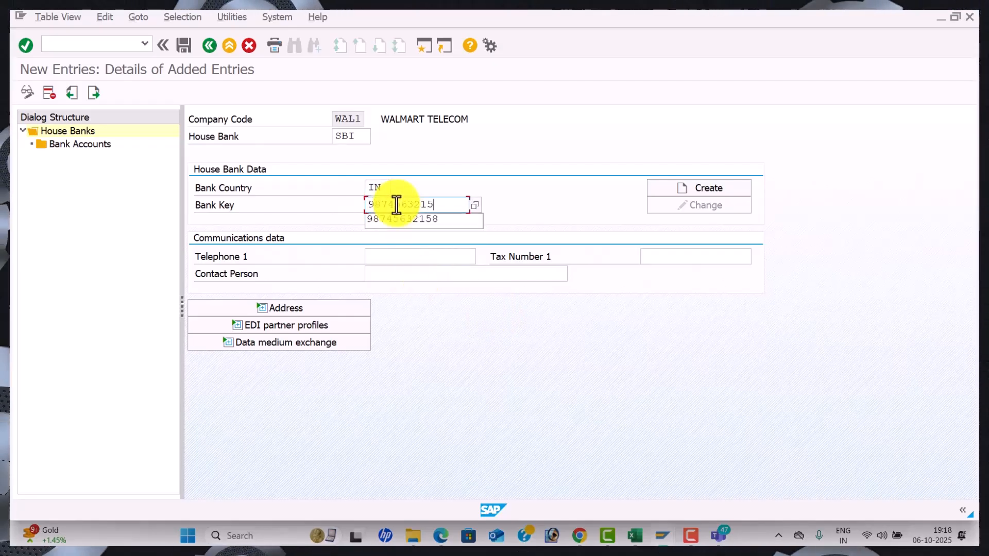
pyautogui.press('Tab')
pyautogui.click(709, 184)
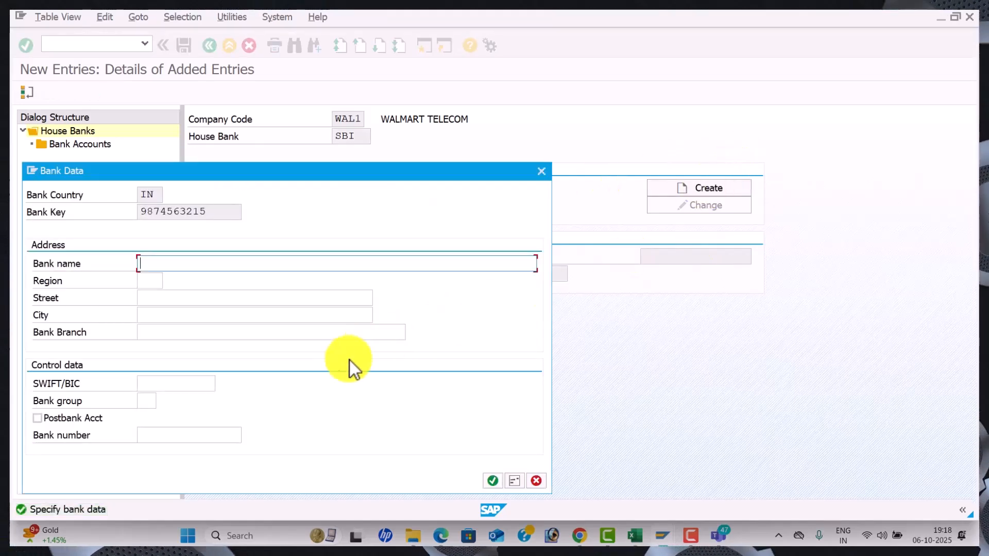
# Enter bank data SBI BANK, region 01, street MR NAGAR, city and branch NELLORE
pyautogui.write('SBI BANK')
pyautogui.press('Tab')
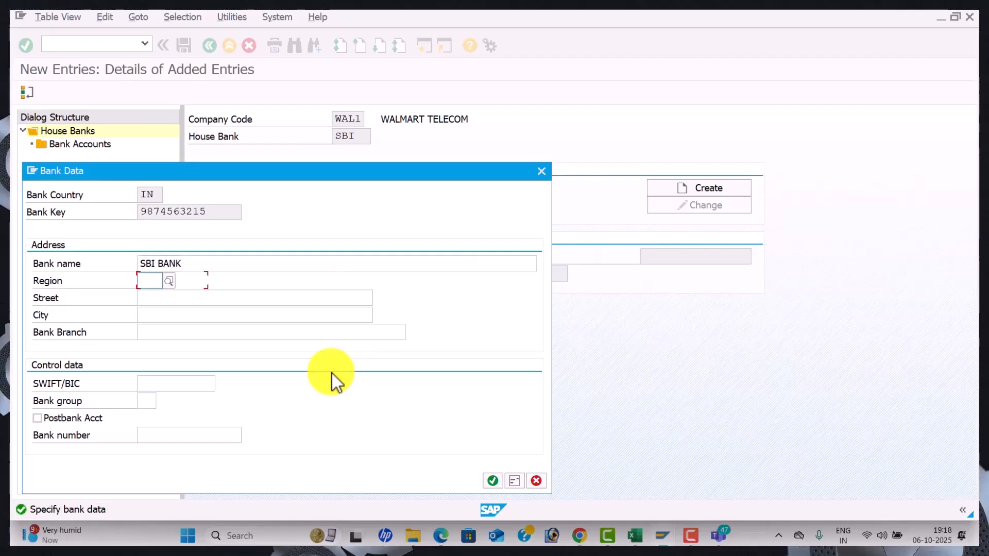
pyautogui.press('Down')
pyautogui.press('Tab')
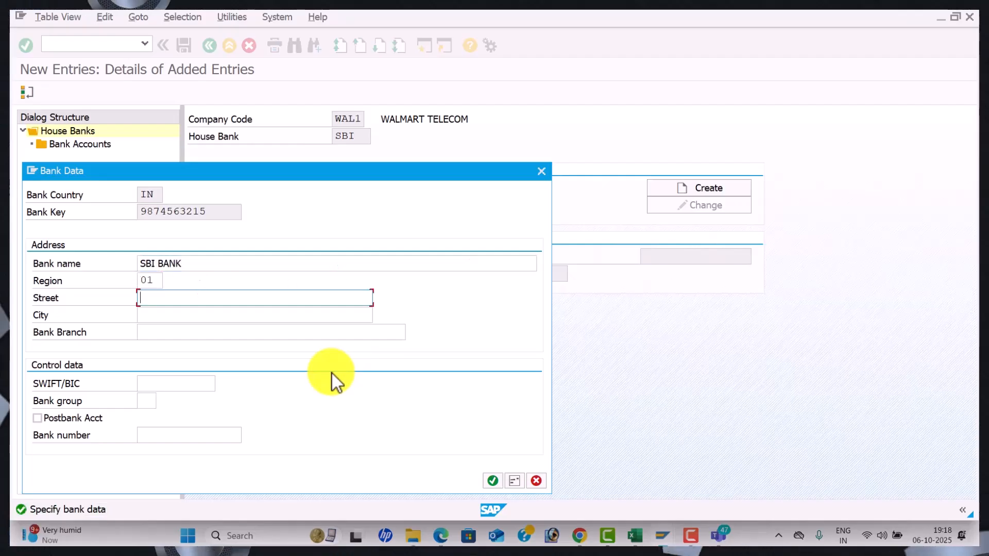
pyautogui.press('Down')
pyautogui.press('Return')
pyautogui.press('Tab')
pyautogui.press('Down')
pyautogui.press('Down')
pyautogui.press('Tab')
pyautogui.press('Down')
pyautogui.press('Down')
pyautogui.press('Tab')
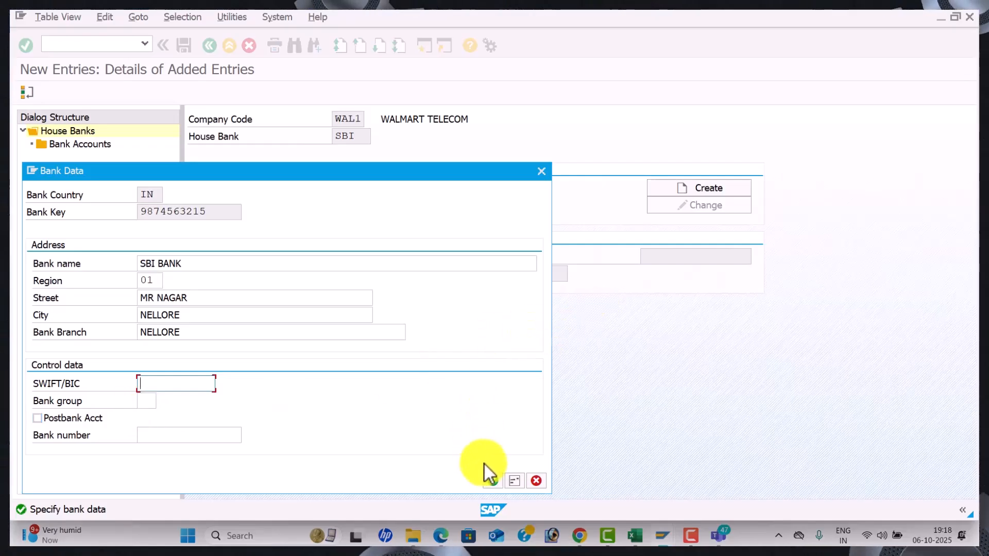
pyautogui.click(490, 482)
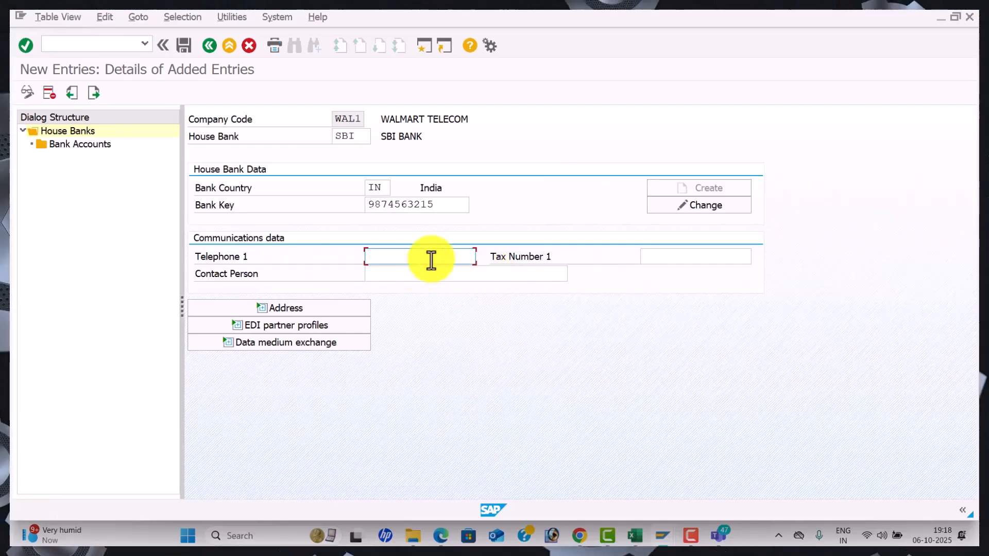
# Add the stored telephone number and contact person to house bank SBI and save it
pyautogui.press('Down')
pyautogui.press('Tab')
pyautogui.press('Tab')
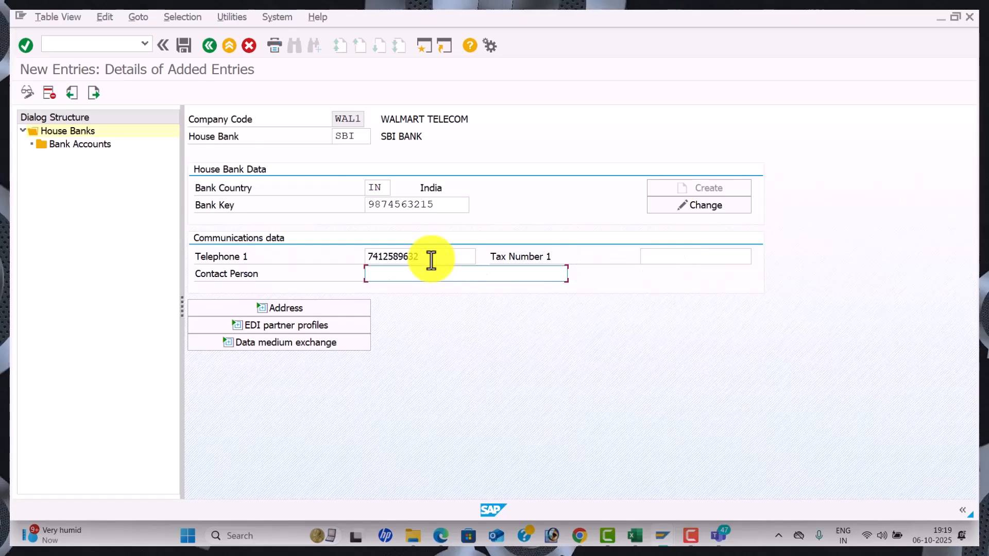
pyautogui.press('Down')
pyautogui.press('Tab')
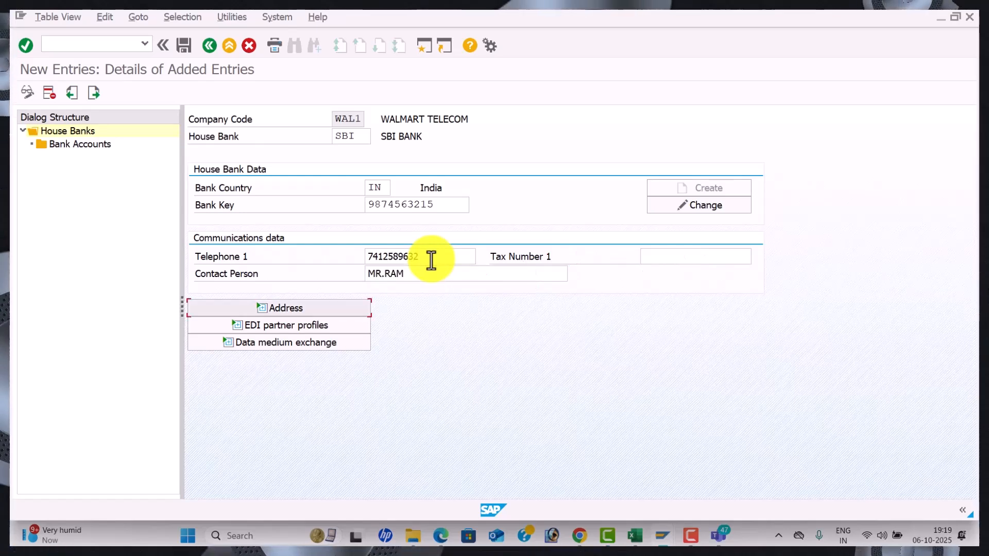
pyautogui.click(294, 308)
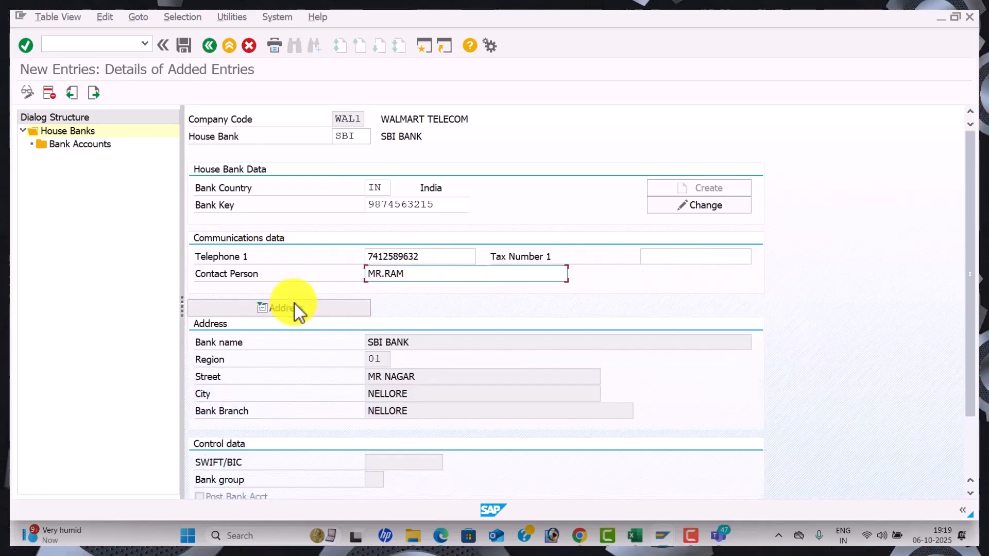
pyautogui.click(184, 46)
pyautogui.click(287, 262)
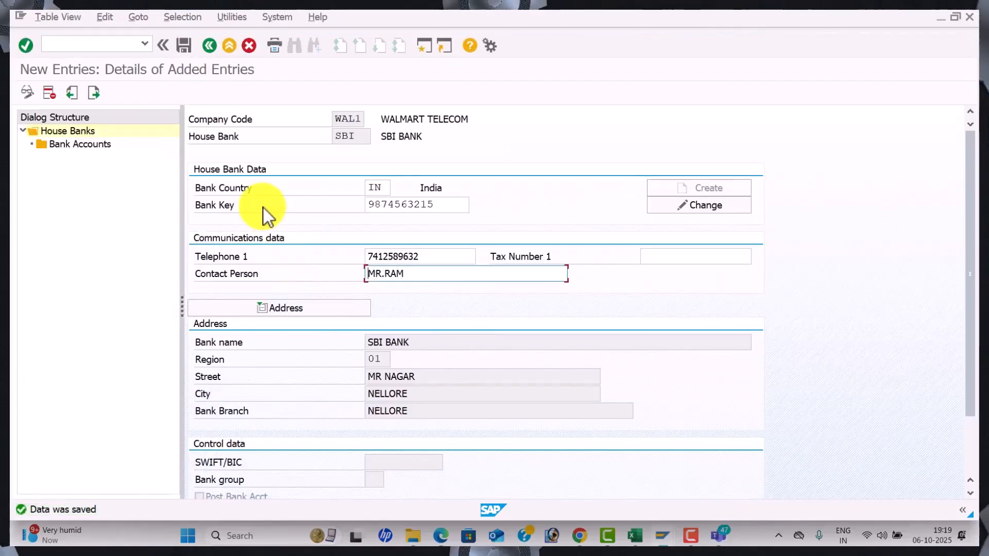
# Start bank account SBI1 with description SBI BANK and enter its bank account numbers
pyautogui.doubleClick(94, 146)
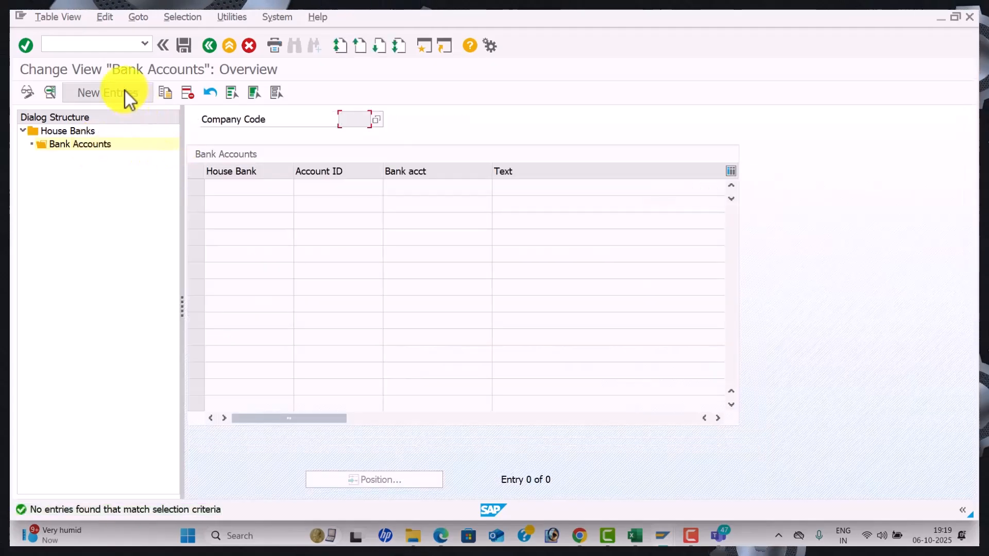
pyautogui.click(126, 91)
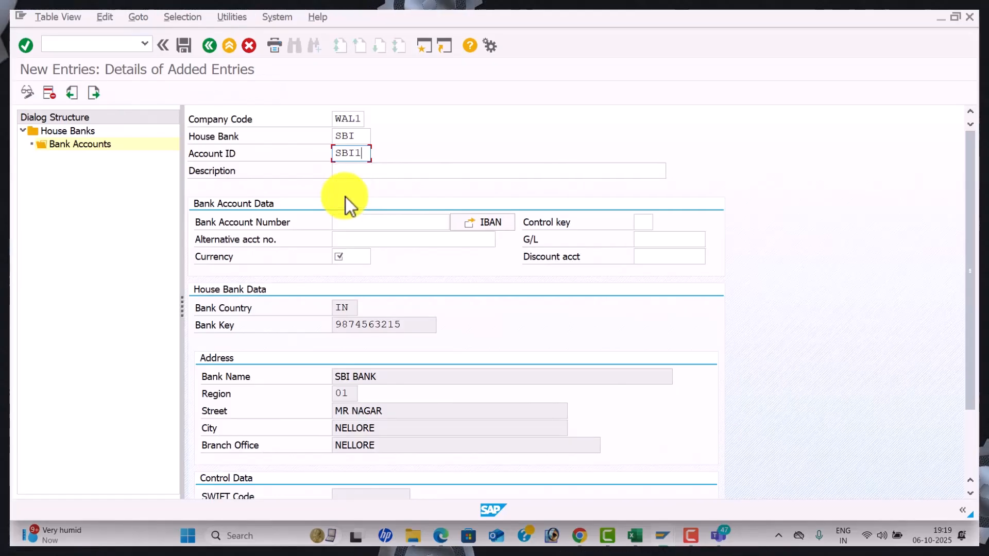
pyautogui.click(367, 176)
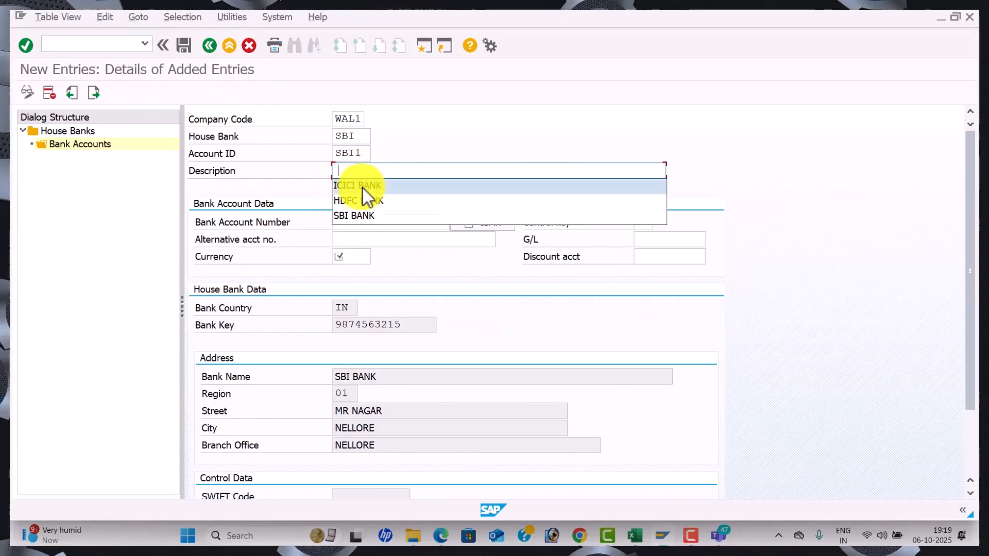
pyautogui.click(357, 210)
pyautogui.click(353, 223)
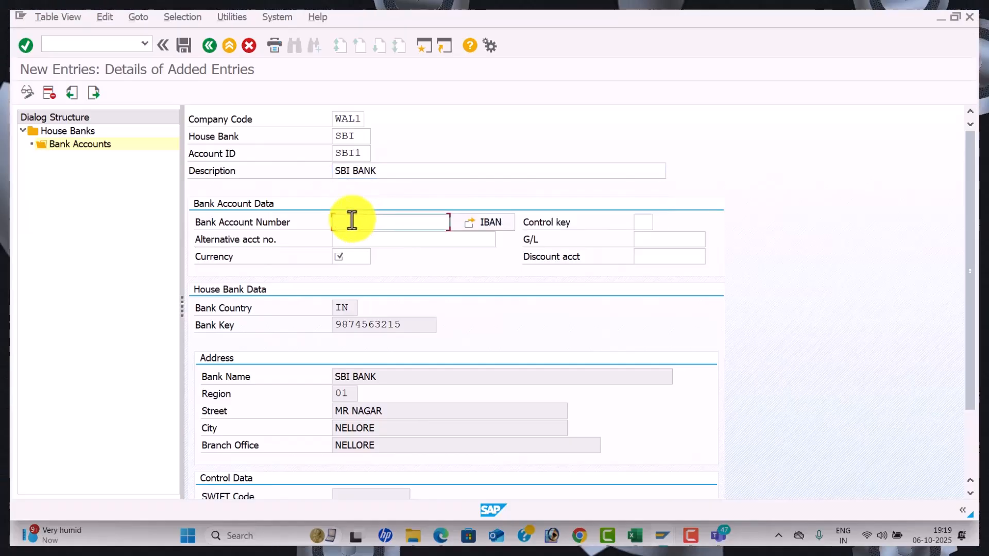
pyautogui.press('Tab')
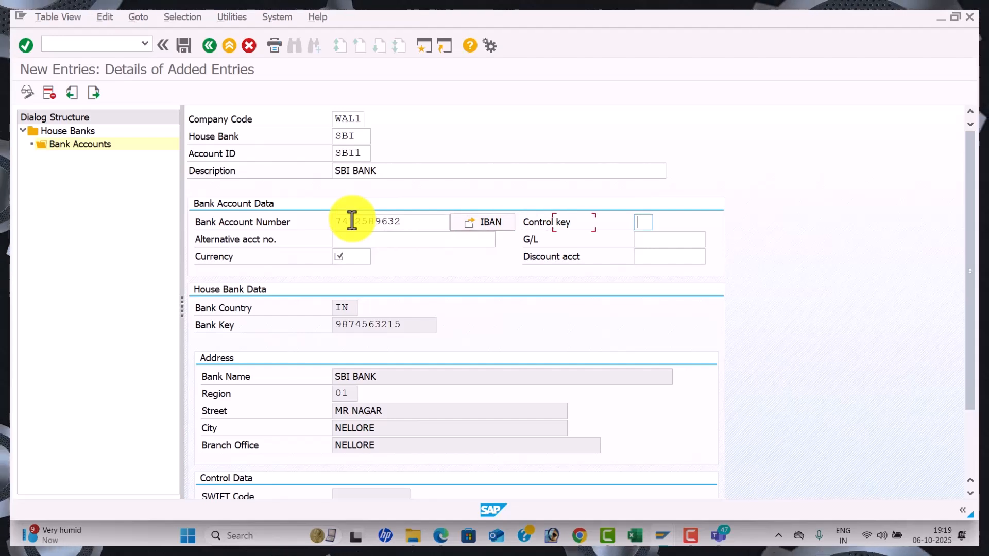
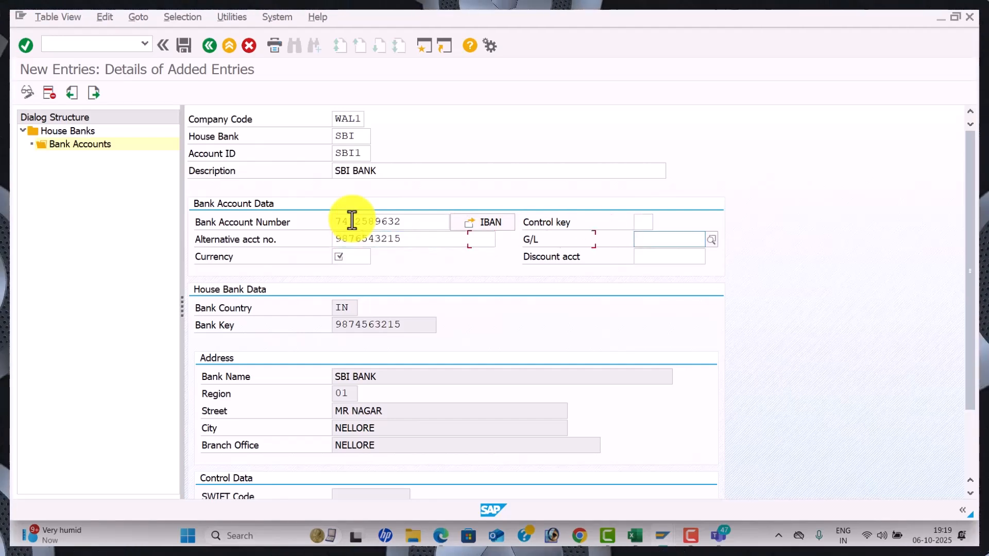
# Assign G/L account 200001 and currency INR, save without transporting the IBAN, and return
pyautogui.click(711, 239)
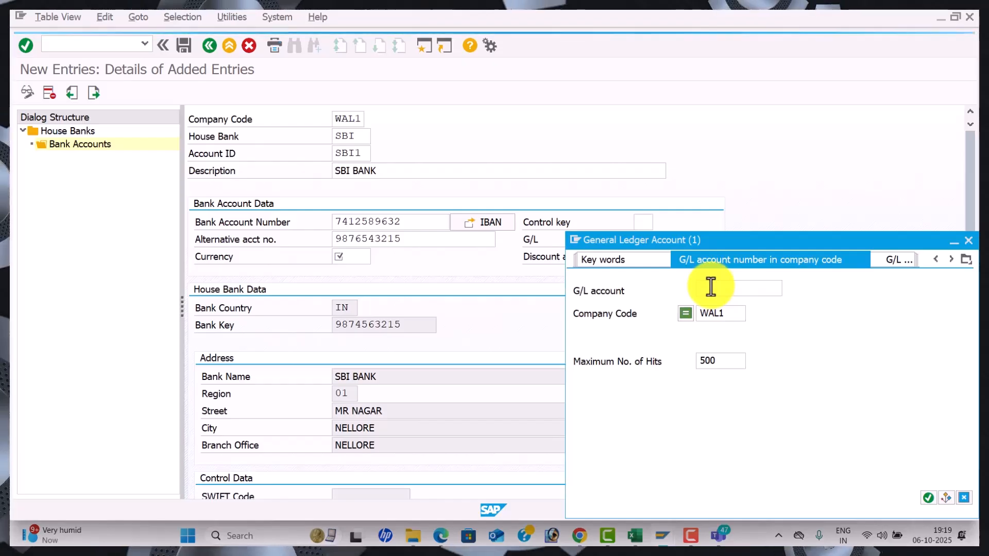
pyautogui.press('Return')
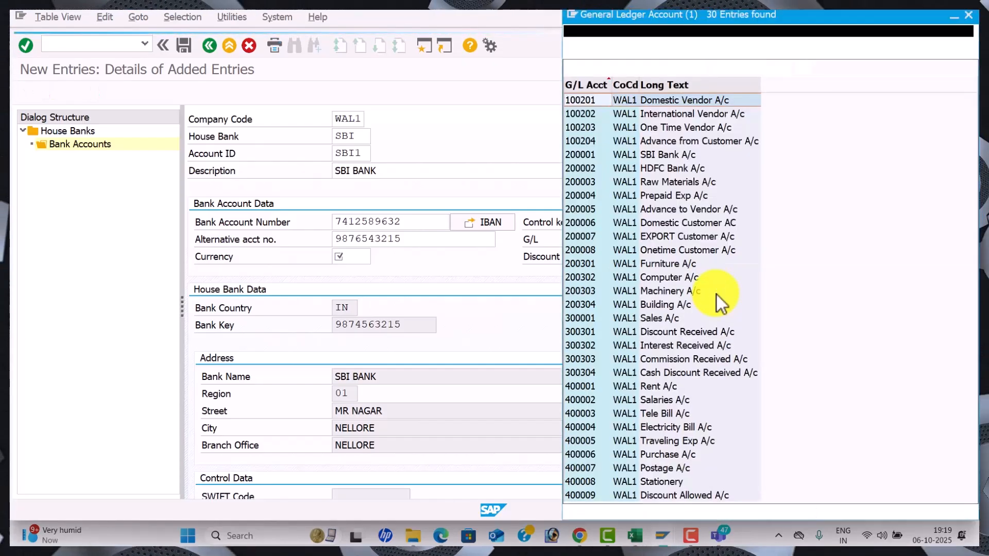
pyautogui.doubleClick(654, 155)
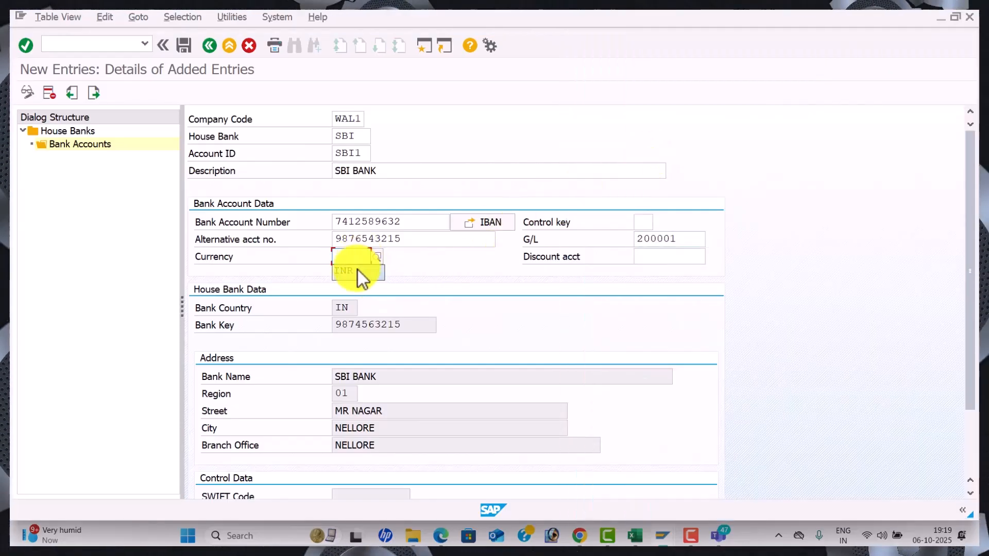
pyautogui.write('INR')
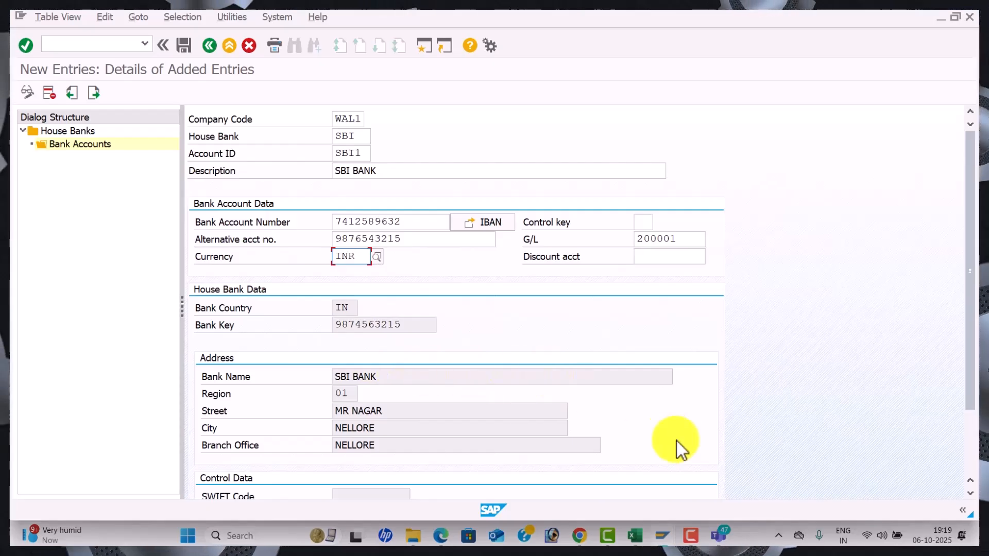
pyautogui.click(182, 46)
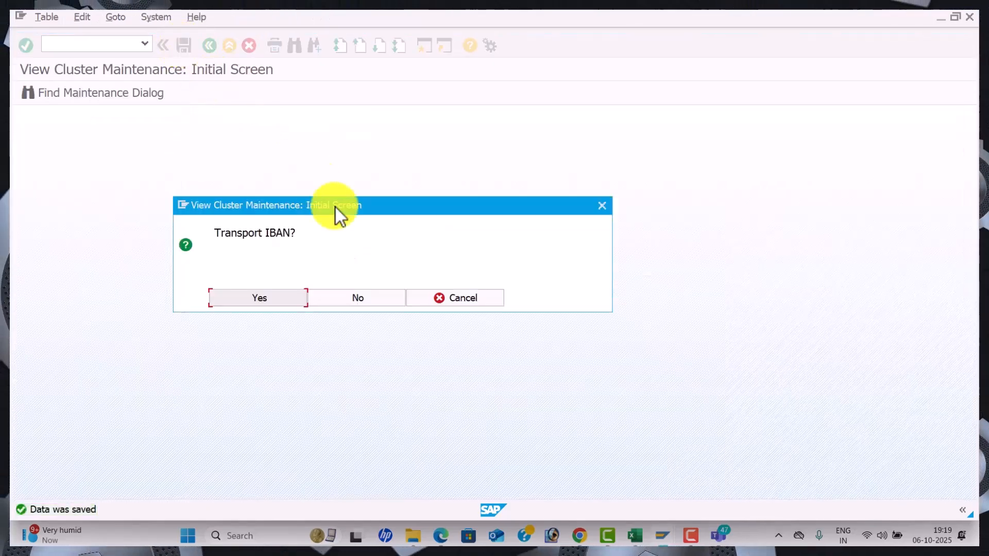
pyautogui.click(369, 303)
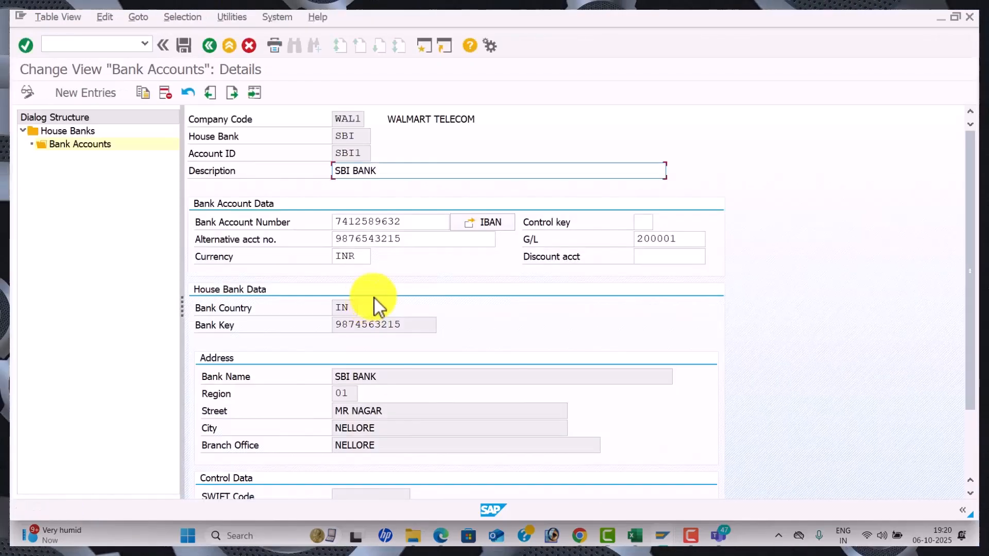
pyautogui.click(212, 47)
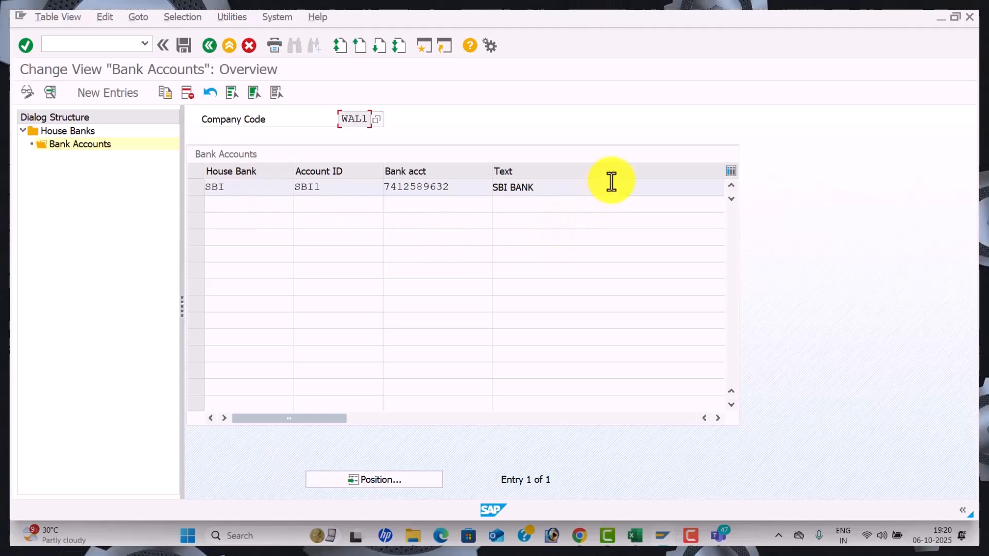
# Start new house bank HDFC for WAL1 with country IN and its bank key
pyautogui.click(209, 45)
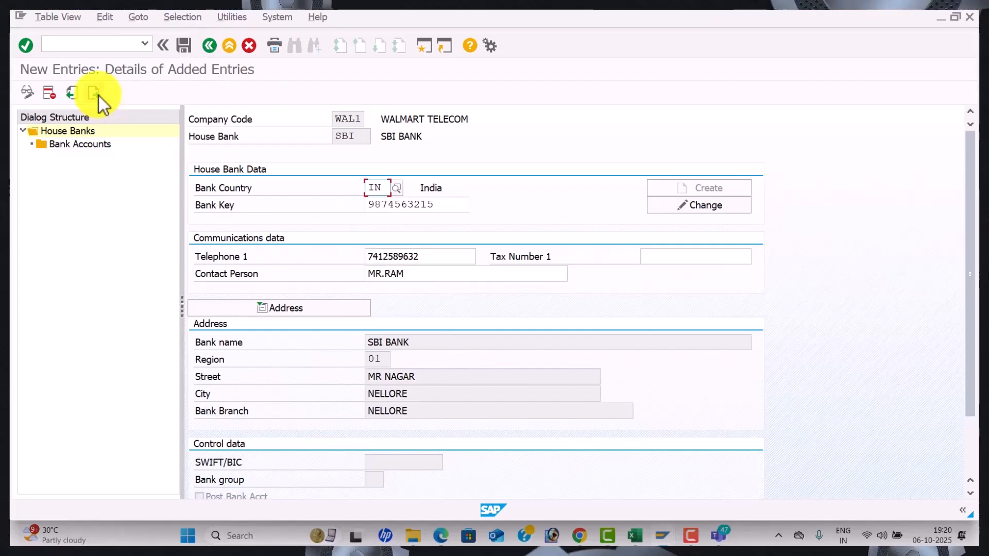
pyautogui.click(99, 96)
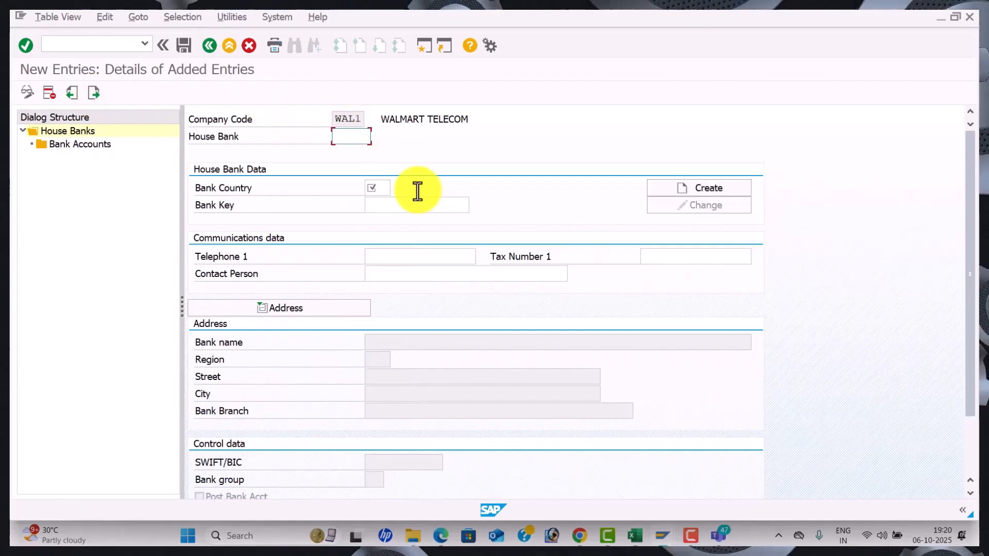
pyautogui.write('HD')
pyautogui.press('Down')
pyautogui.press('Tab')
pyautogui.write('I')
pyautogui.press('Down')
pyautogui.press('Tab')
pyautogui.press('Tab')
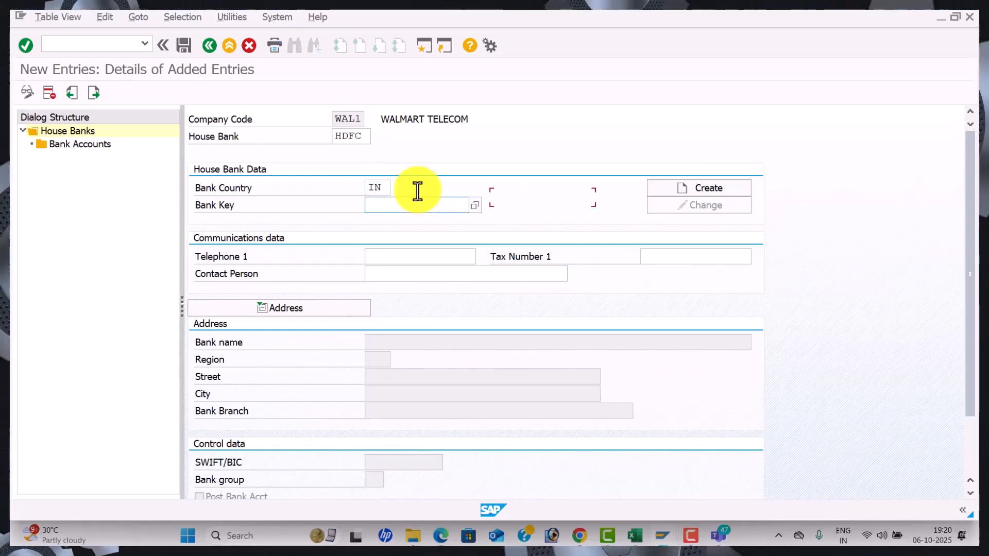
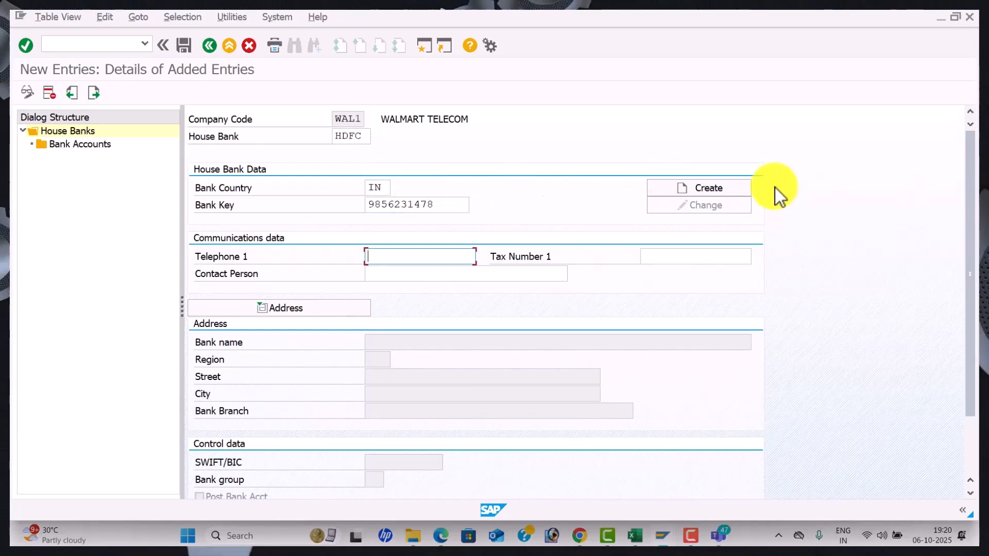
pyautogui.click(721, 194)
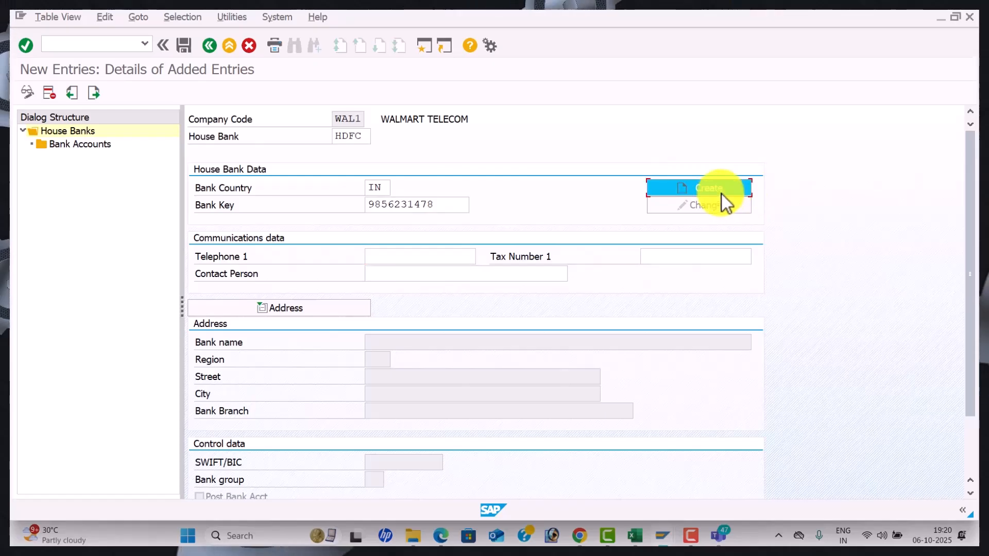
# Enter bank data HDFC BANK, region 01, street ASHOK NAGAR, city and branch VIZAG
pyautogui.write('HDFC BANK')
pyautogui.press('Tab')
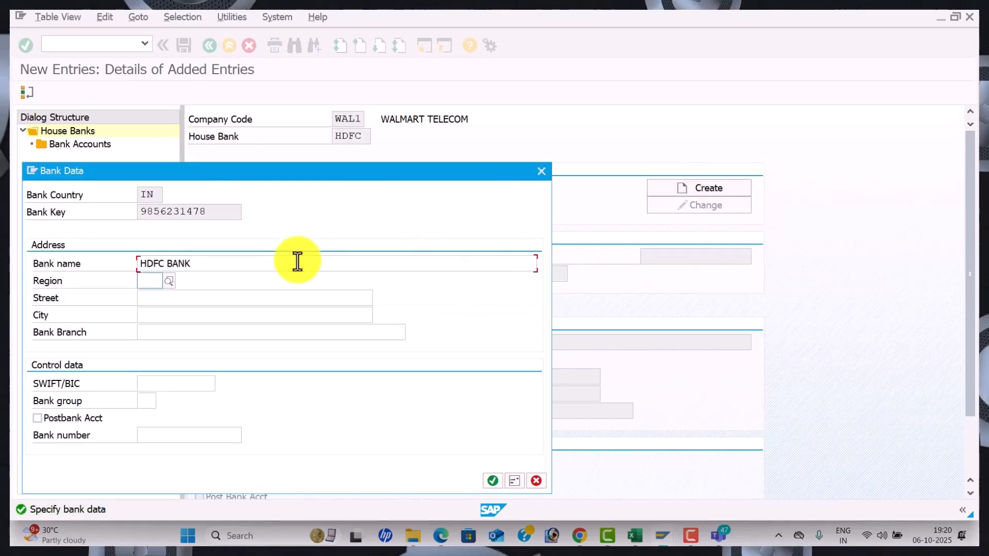
pyautogui.press('Down')
pyautogui.press('Tab')
pyautogui.press('Down')
pyautogui.press('Down')
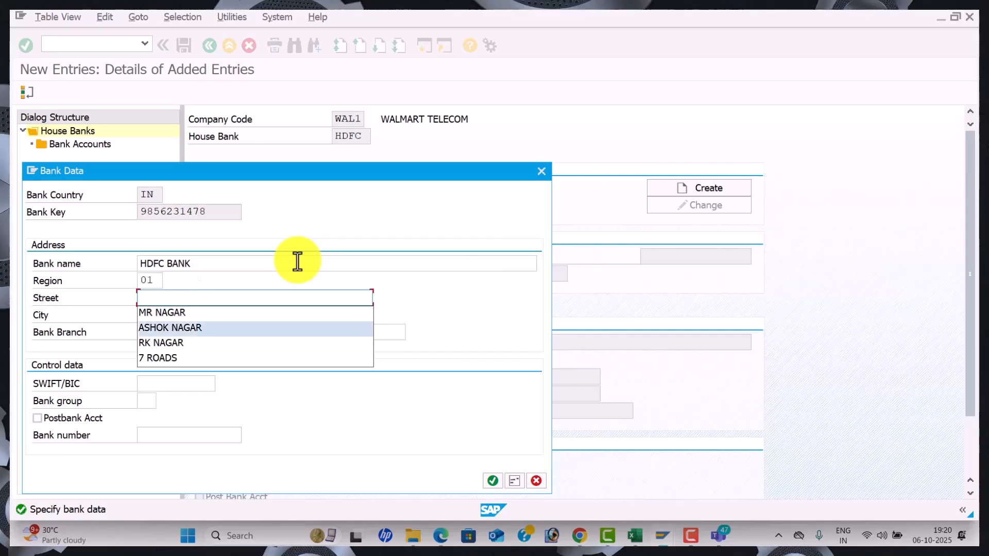
pyautogui.press('Tab')
pyautogui.press('Down')
pyautogui.press('Tab')
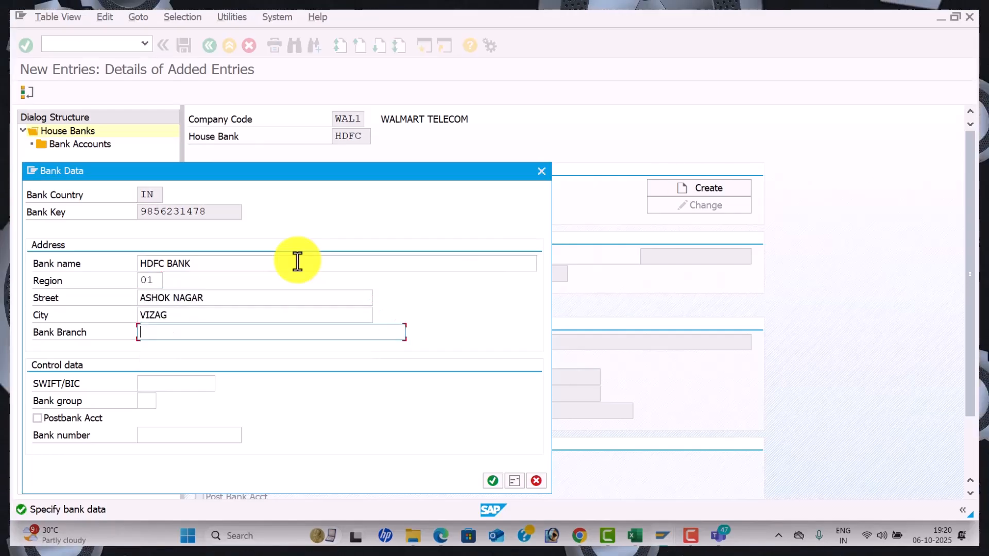
pyautogui.press('Down')
pyautogui.press('Tab')
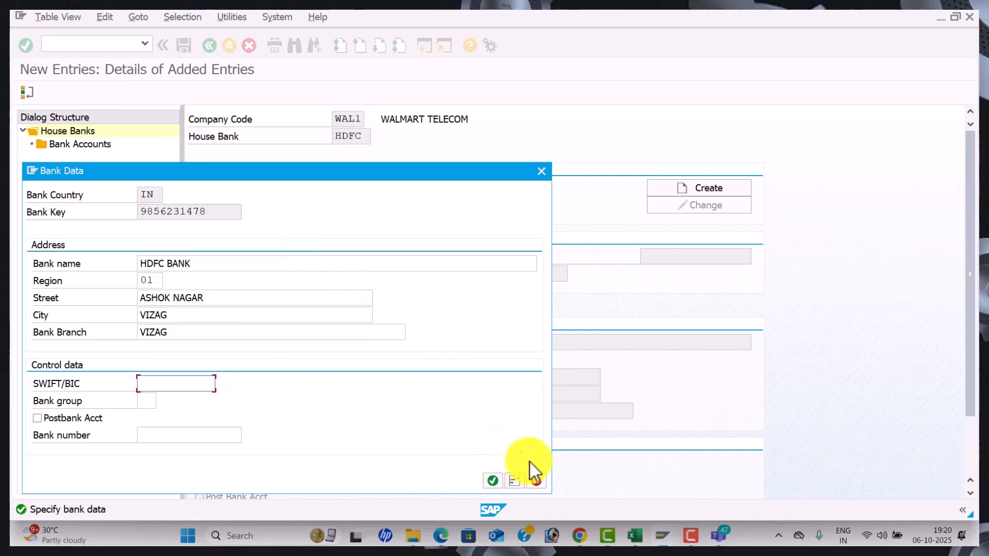
pyautogui.click(492, 481)
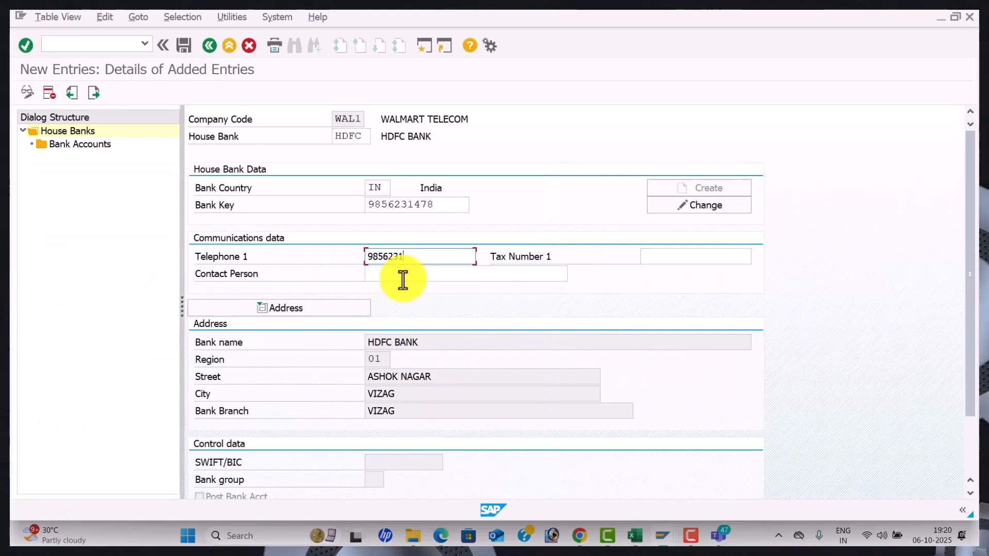
# Enter the contact person and save the HDFC house bank
pyautogui.press('Tab')
pyautogui.press('Tab')
pyautogui.write('MR.RA')
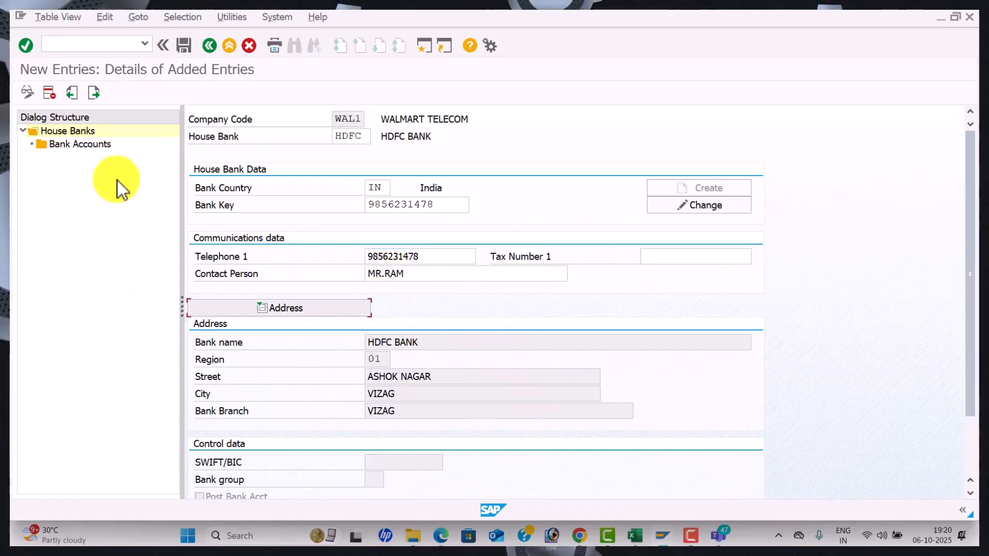
pyautogui.click(181, 45)
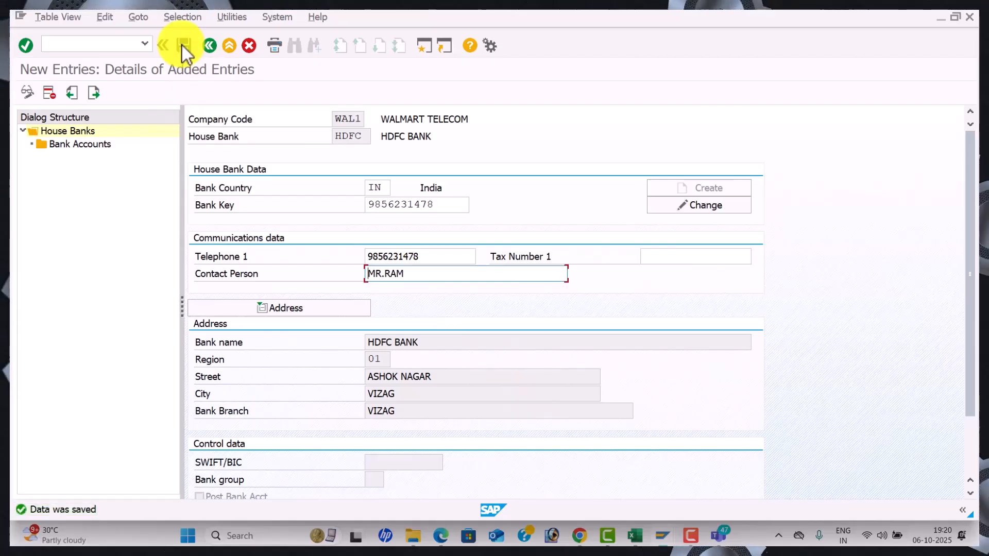
# Start HDFC bank account HDF1 with description HDFC BANK and fill in its account numbers
pyautogui.doubleClick(76, 149)
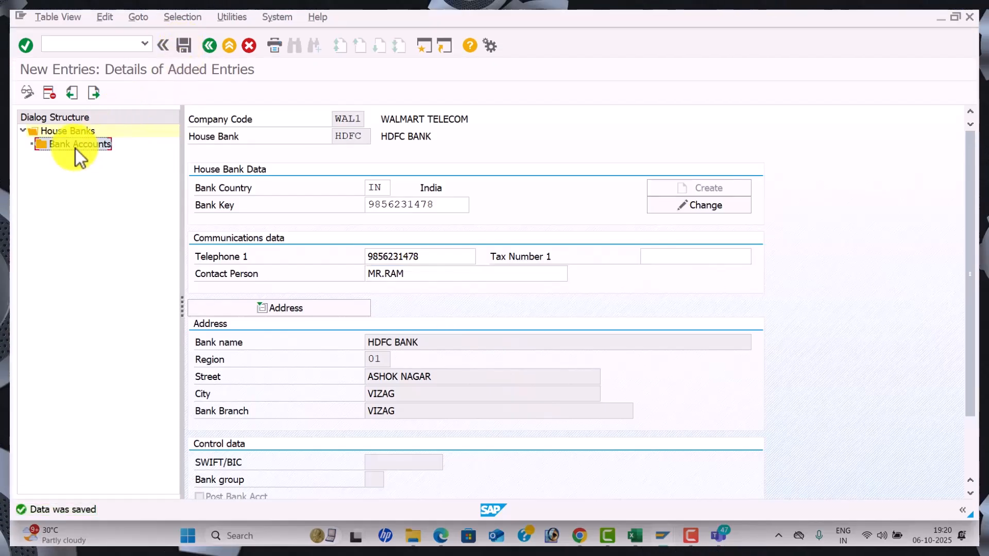
pyautogui.click(116, 96)
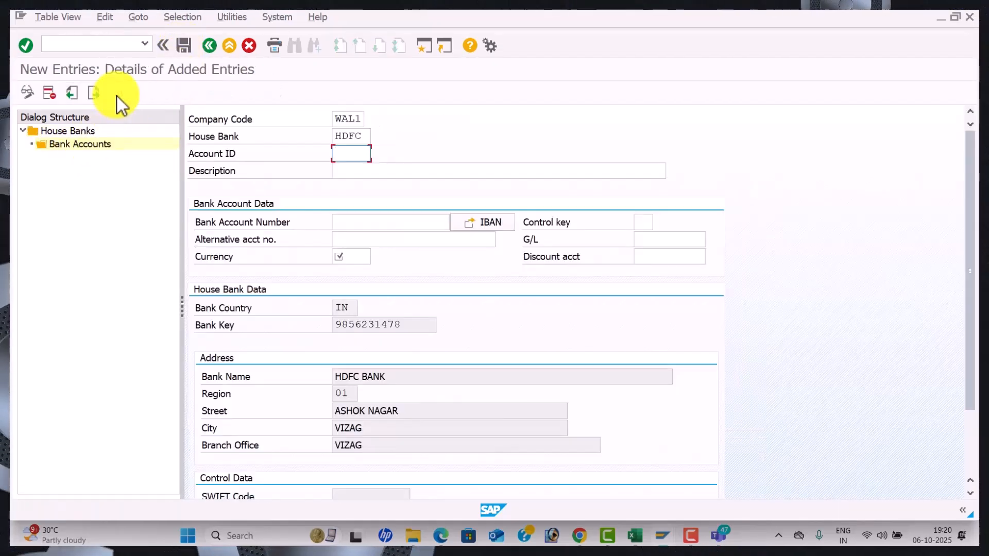
pyautogui.write('H')
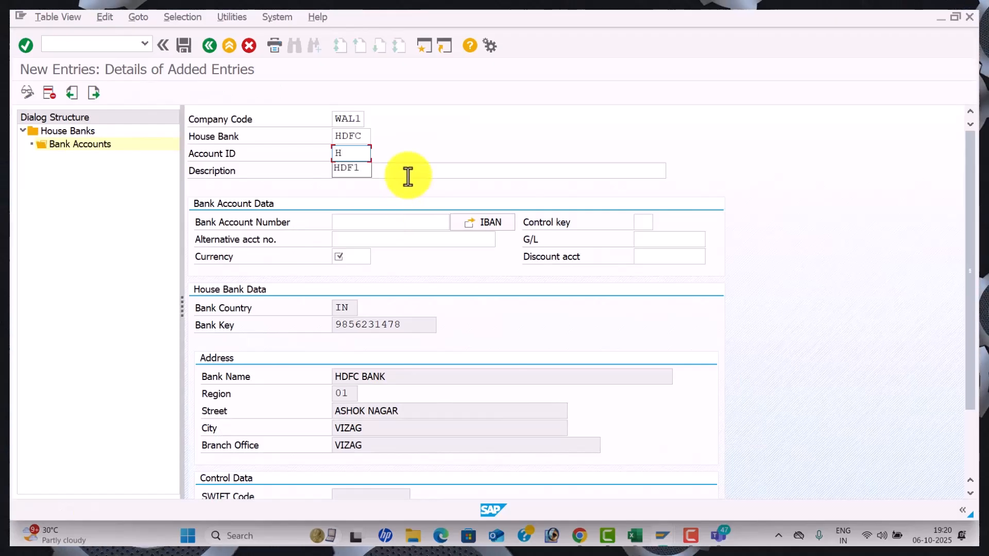
pyautogui.write('DF1')
pyautogui.press('Tab')
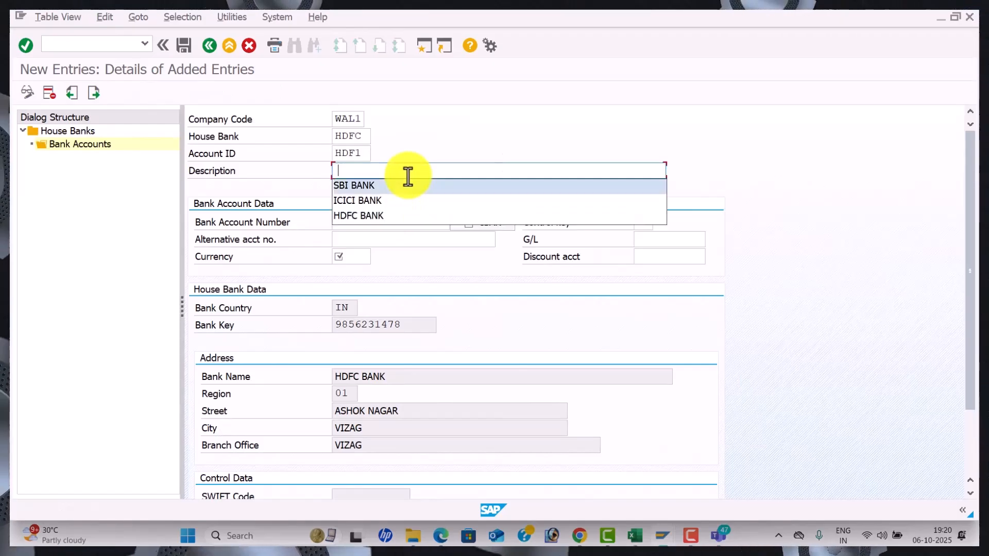
pyautogui.press('Down')
pyautogui.press('Tab')
pyautogui.press('Tab')
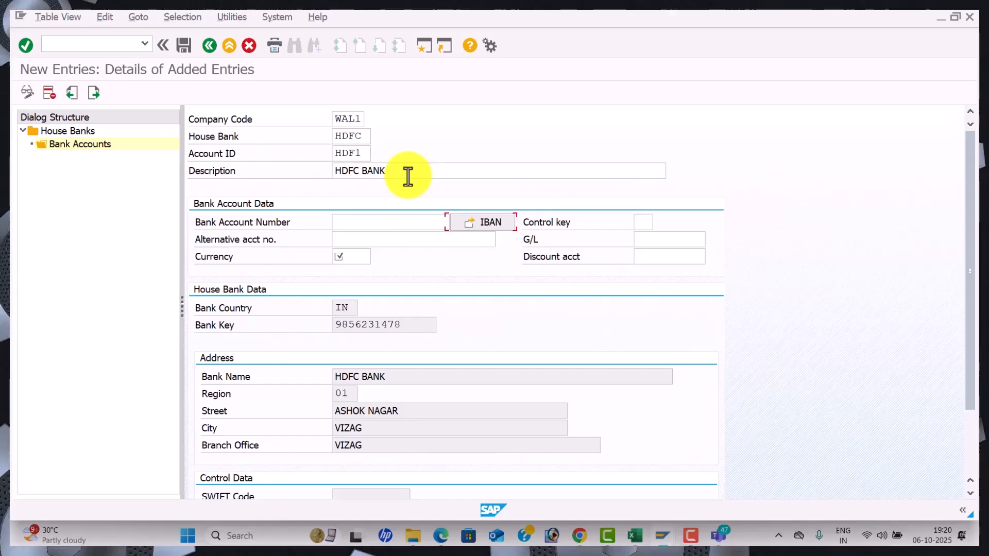
pyautogui.click(366, 220)
pyautogui.press('Down')
pyautogui.press('Down')
pyautogui.press('Down')
pyautogui.press('Tab')
pyautogui.press('Tab')
pyautogui.press('Tab')
pyautogui.press('Down')
pyautogui.press('Down')
pyautogui.press('Down')
pyautogui.press('Tab')
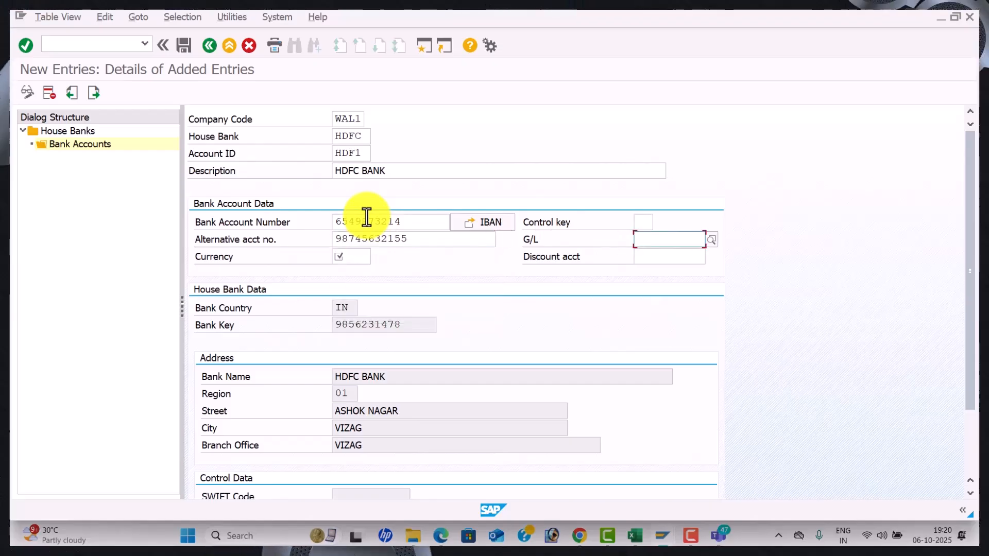
# Link HDF1 to G/L account 200002 HDFC Bank A/c with currency INR
pyautogui.scroll(-1, 413, 181)
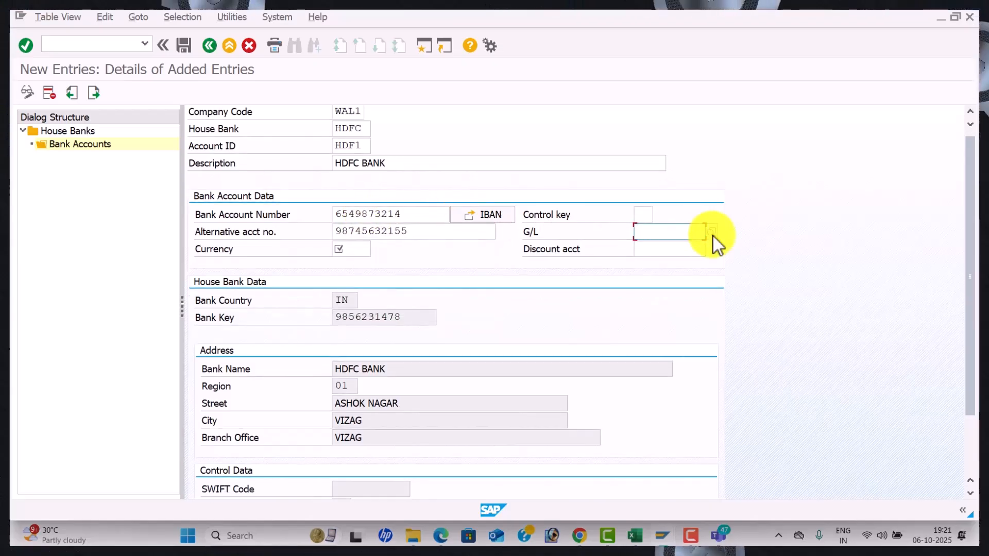
pyautogui.click(713, 235)
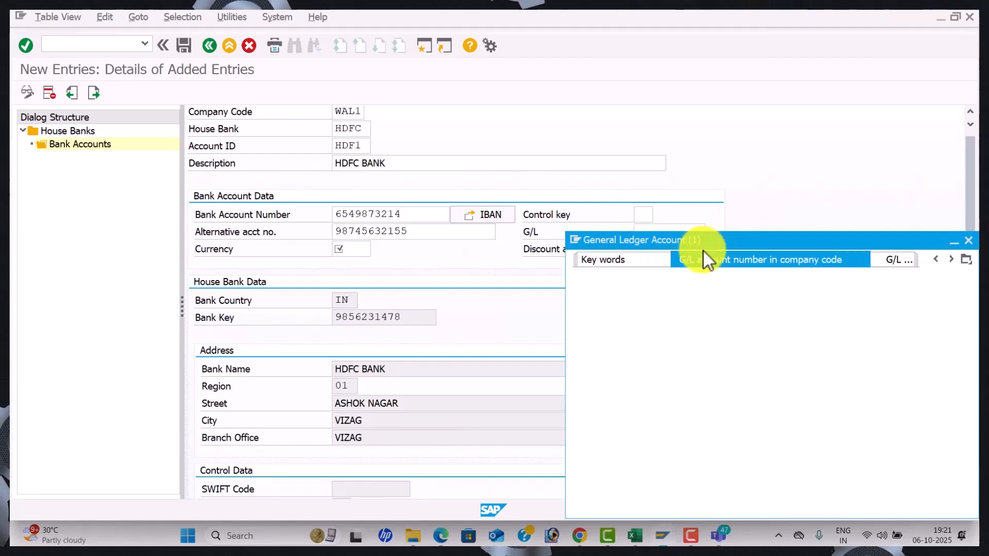
pyautogui.press('Return')
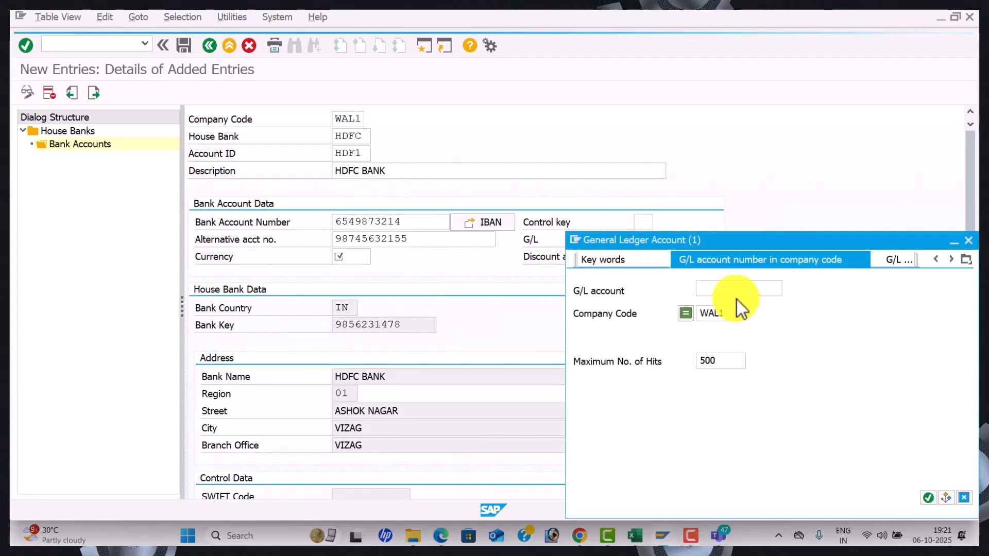
pyautogui.press('Down')
pyautogui.press('Down')
pyautogui.press('Down')
pyautogui.press('Down')
pyautogui.press('Down')
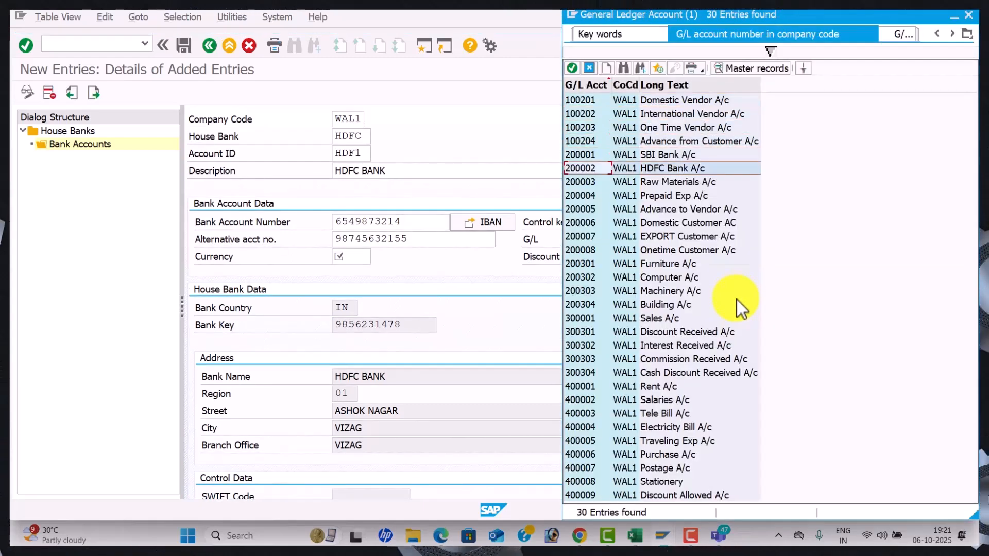
pyautogui.press('Return')
pyautogui.press('Tab')
pyautogui.write('INR')
pyautogui.press('Tab')
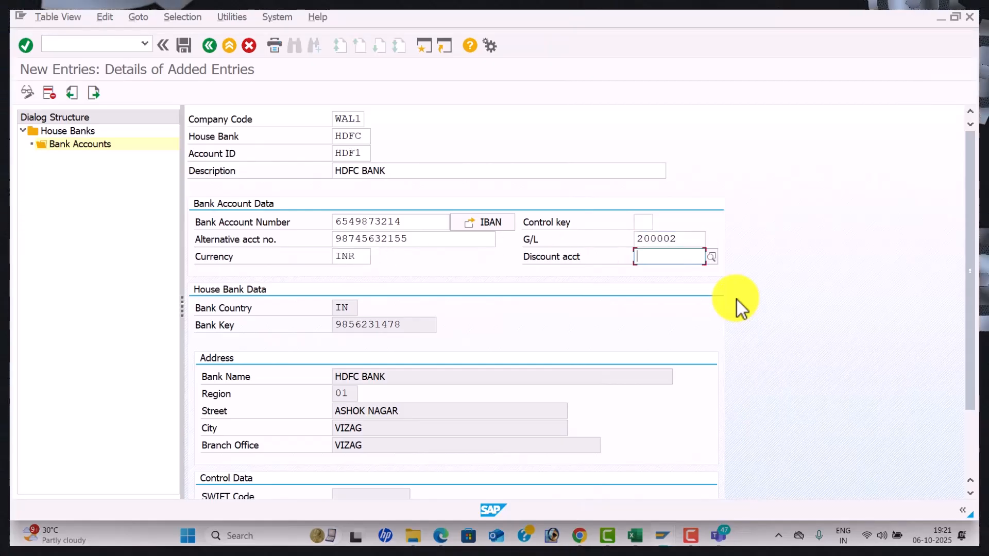
# Save the account without transporting the IBAN and return to the Maintain Payment Program menu
pyautogui.click(180, 42)
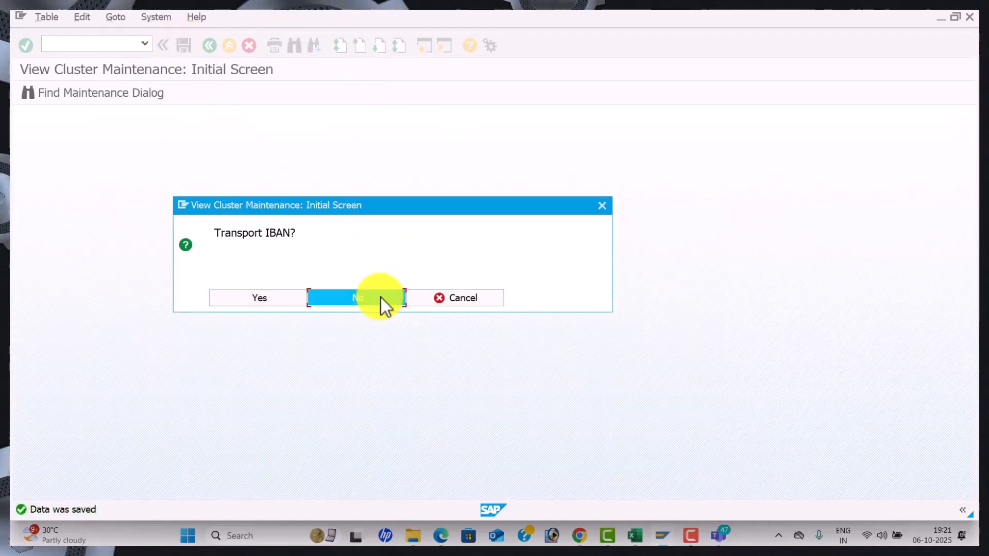
pyautogui.click(381, 297)
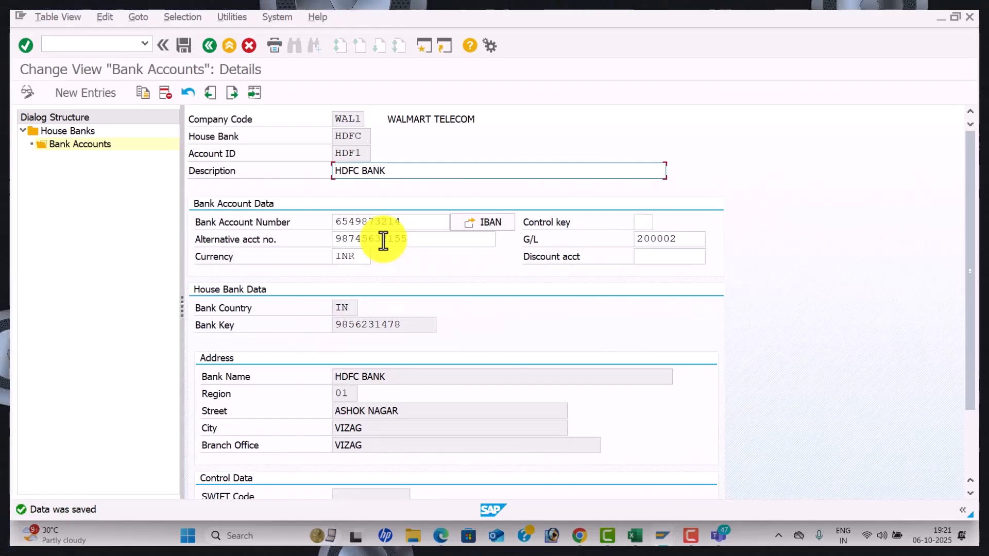
pyautogui.click(213, 45)
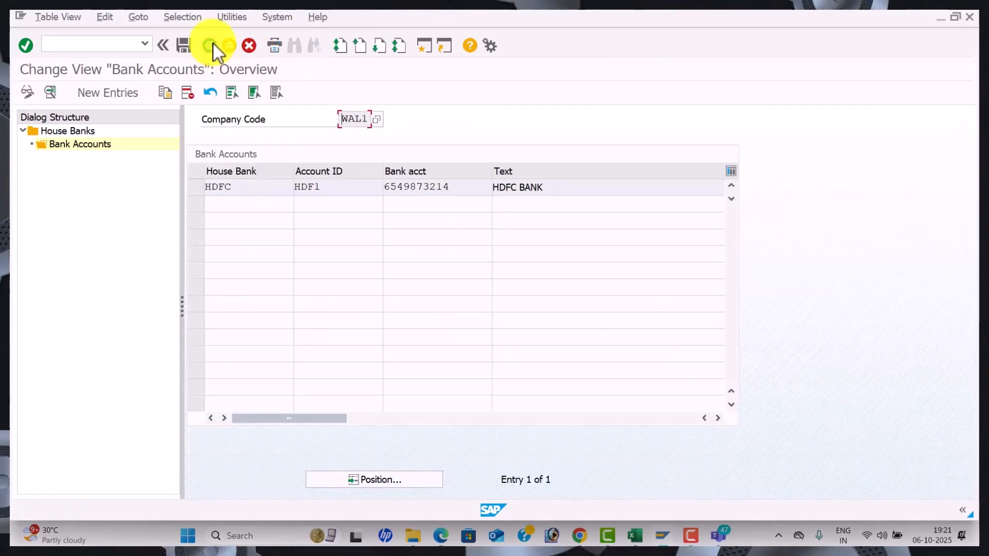
pyautogui.click(214, 45)
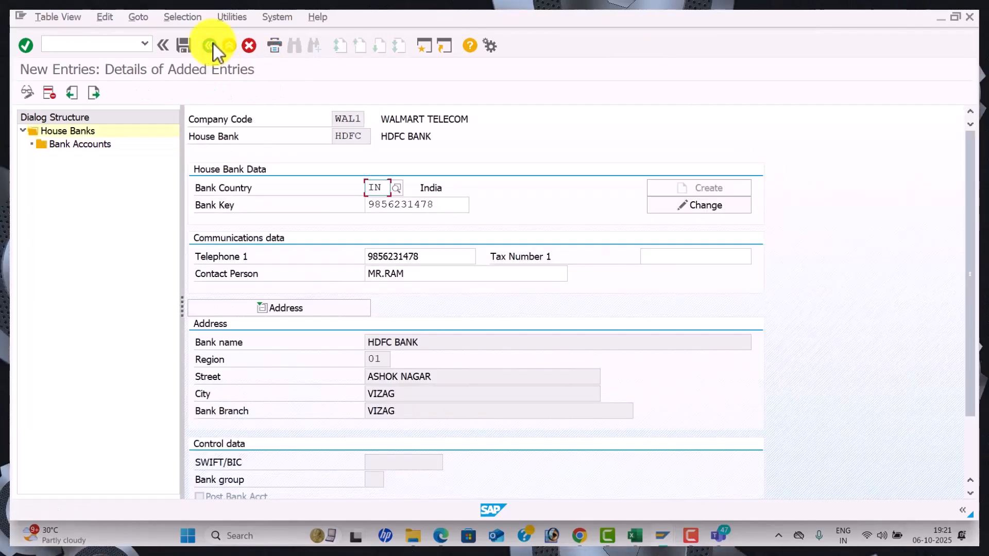
pyautogui.click(213, 44)
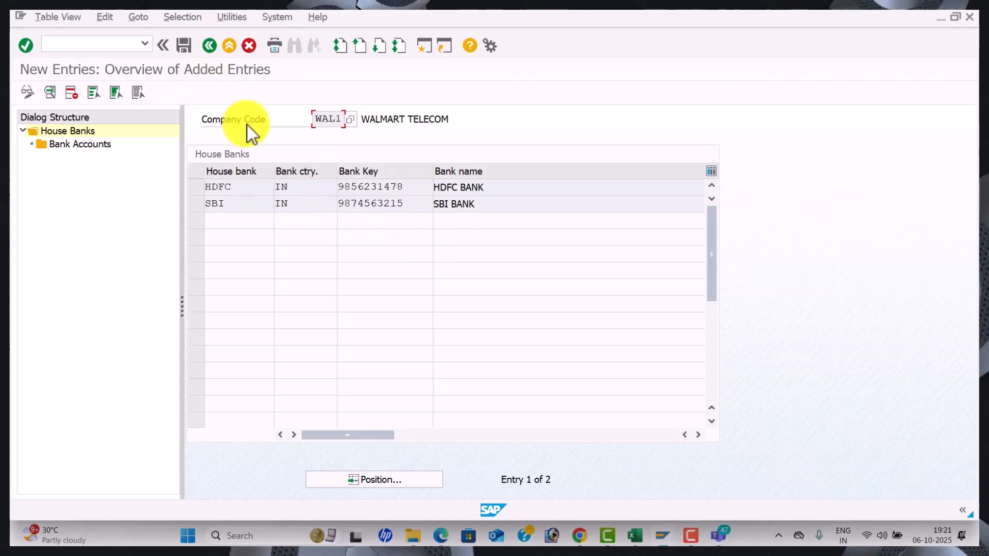
pyautogui.click(184, 46)
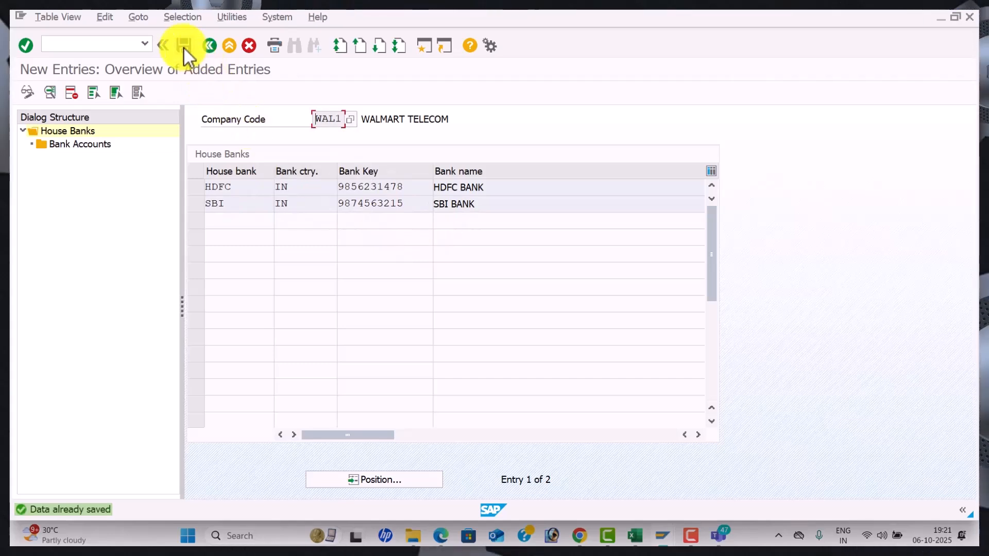
pyautogui.click(209, 49)
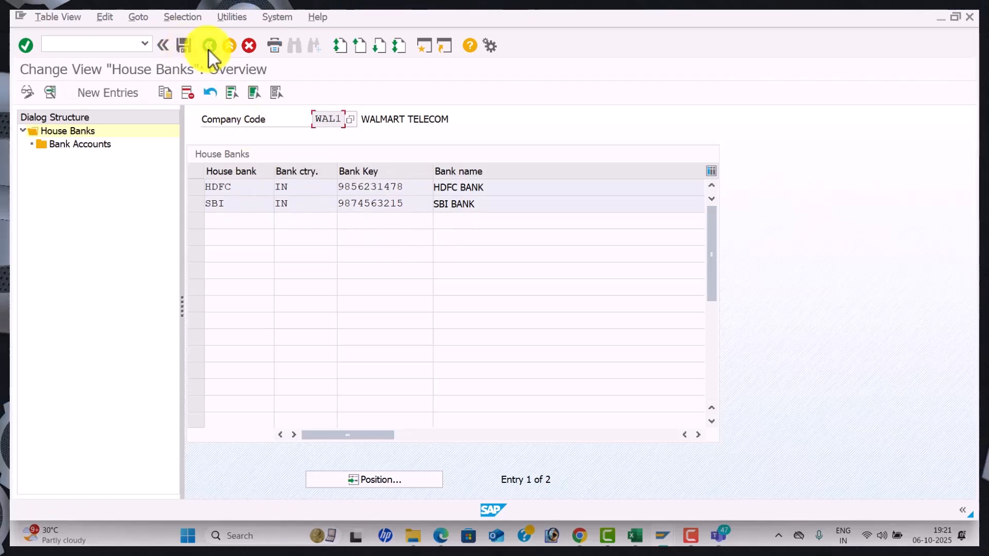
pyautogui.click(209, 49)
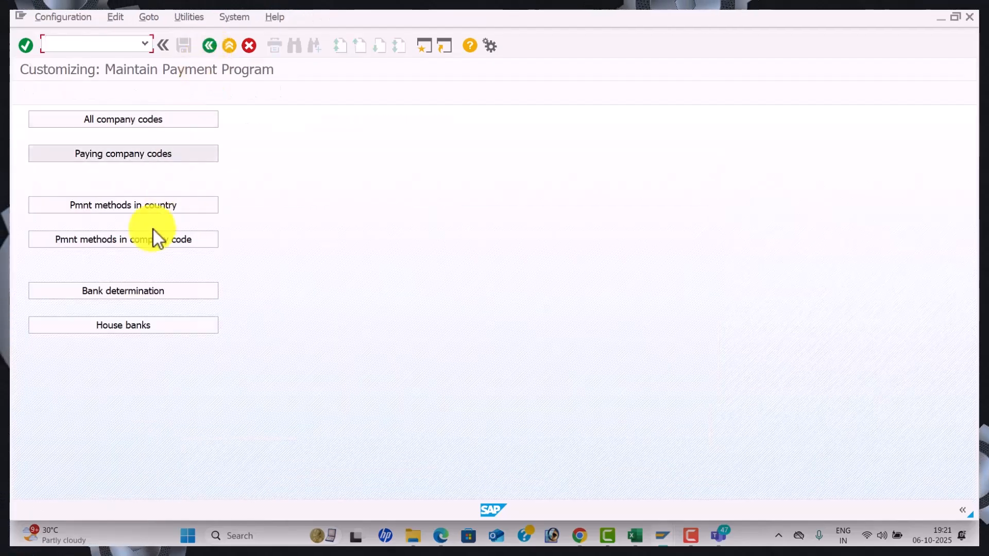
# In bank determination, select WAL1 as the paying company code
pyautogui.click(170, 292)
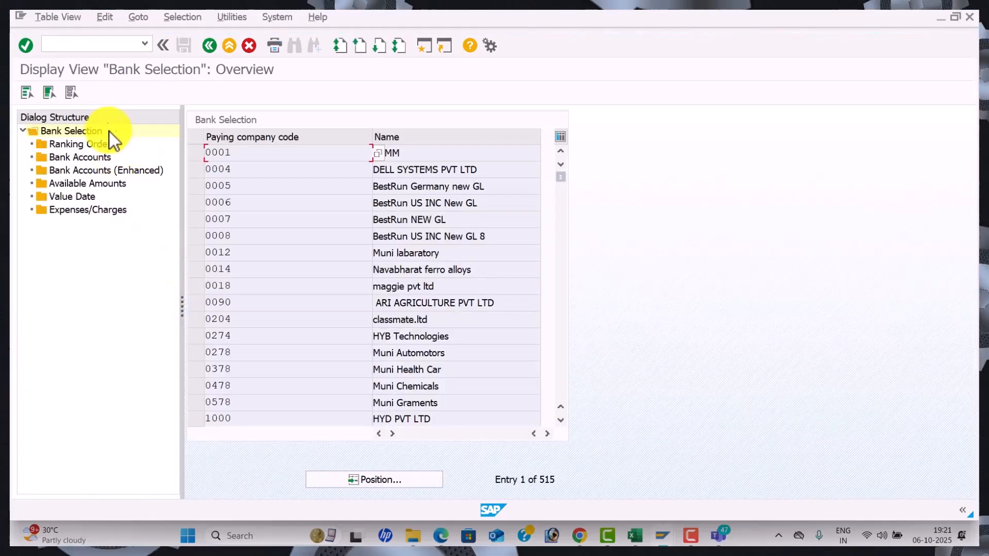
pyautogui.click(379, 475)
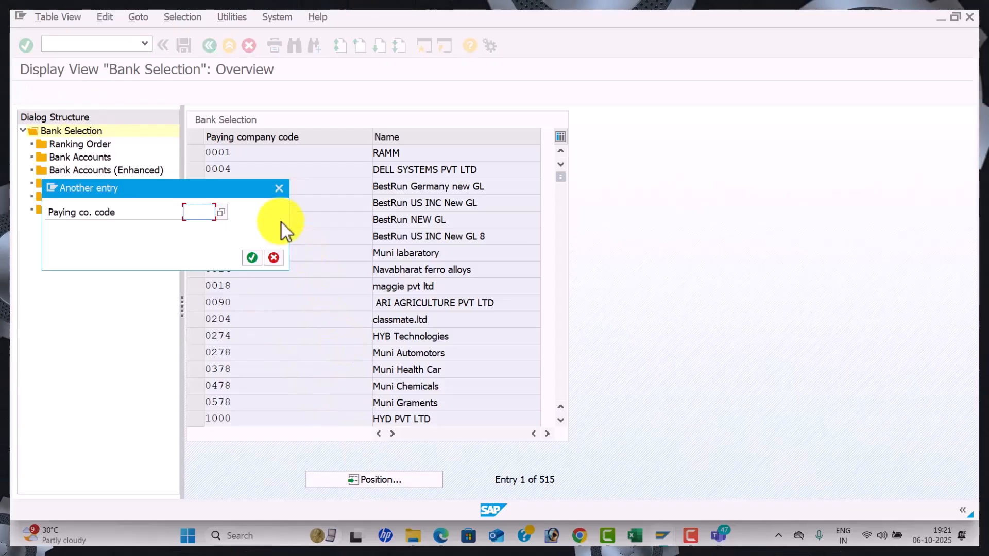
pyautogui.write('WAL')
pyautogui.press('Return')
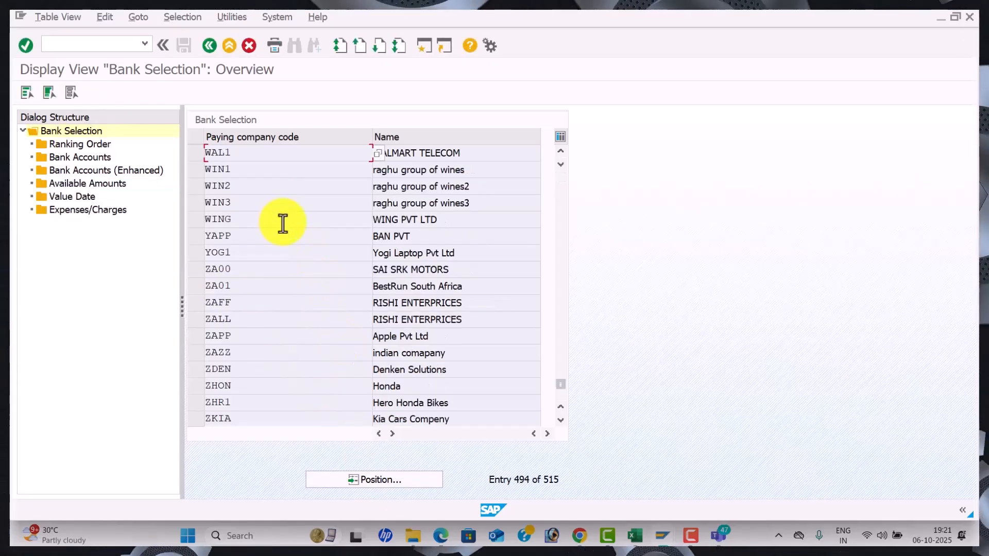
pyautogui.click(196, 150)
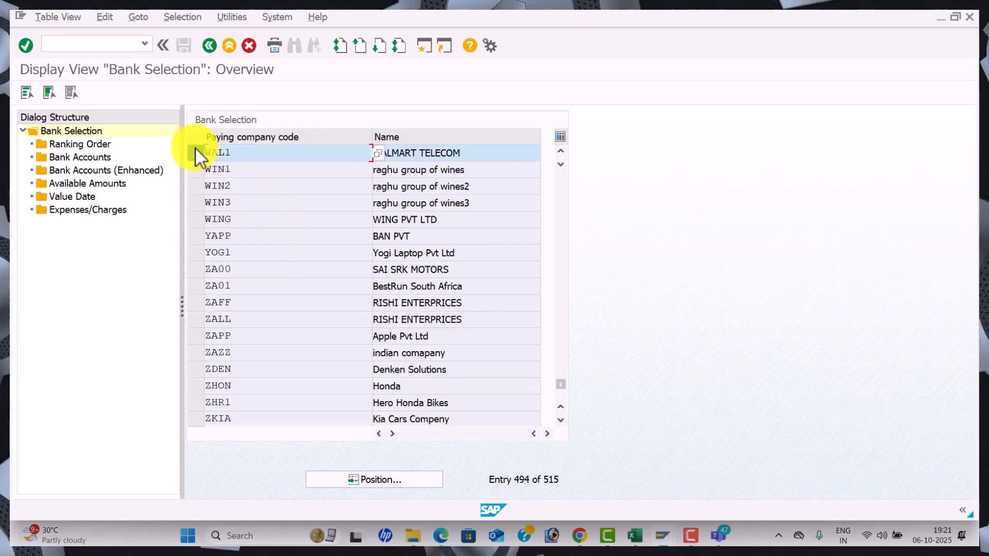
pyautogui.click(195, 149)
# Add a ranking order row for payment method 3 with SBI as the rank 1 house bank
pyautogui.doubleClick(85, 147)
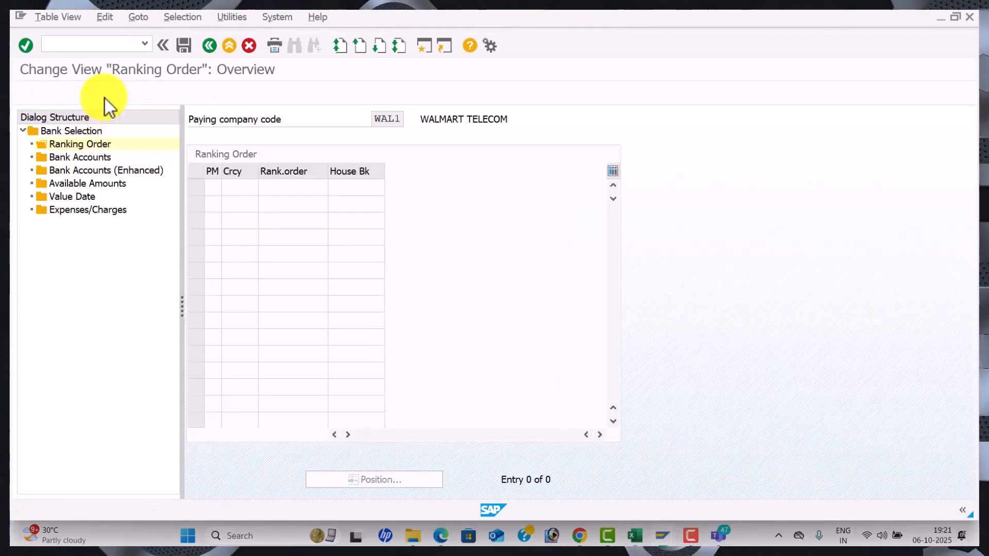
pyautogui.click(105, 98)
pyautogui.write('3')
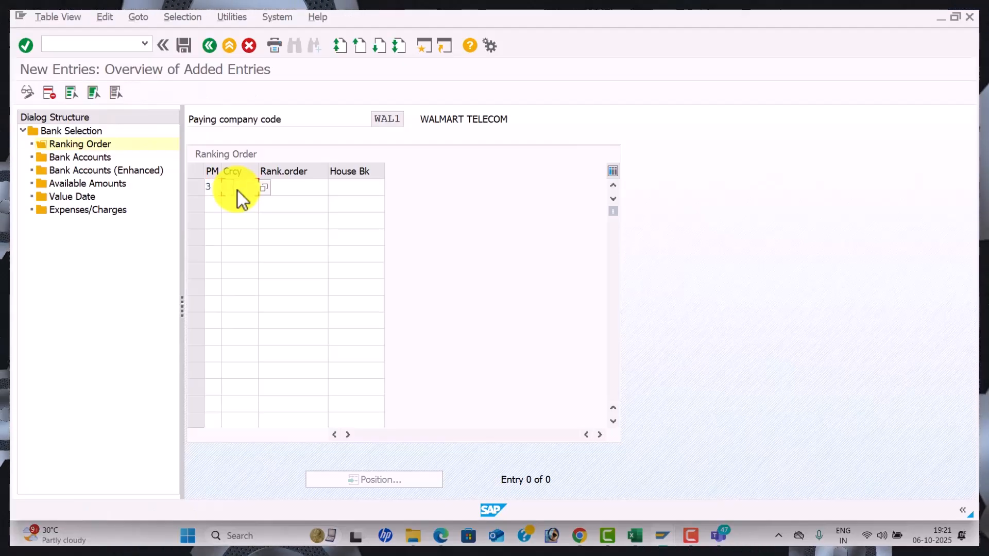
pyautogui.press('Return')
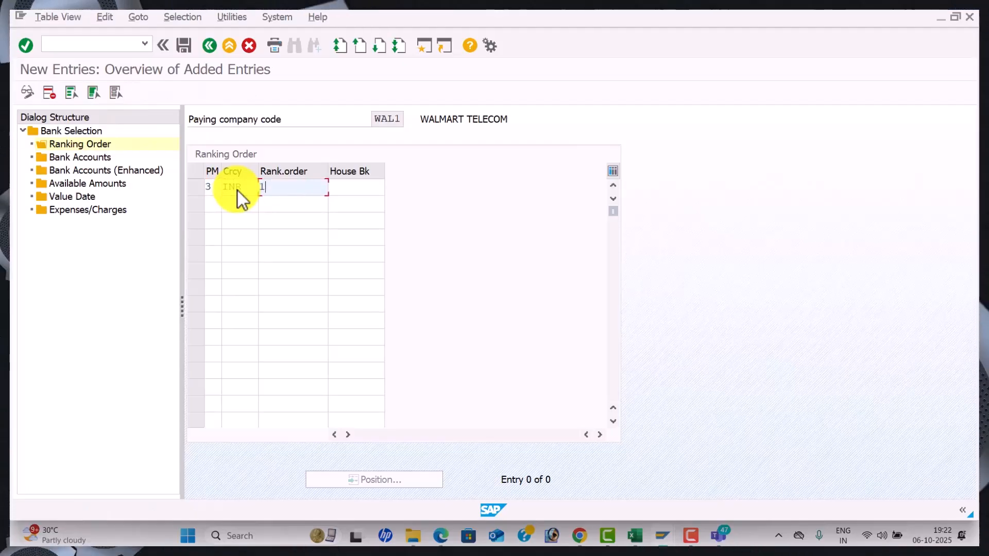
pyautogui.press('Return')
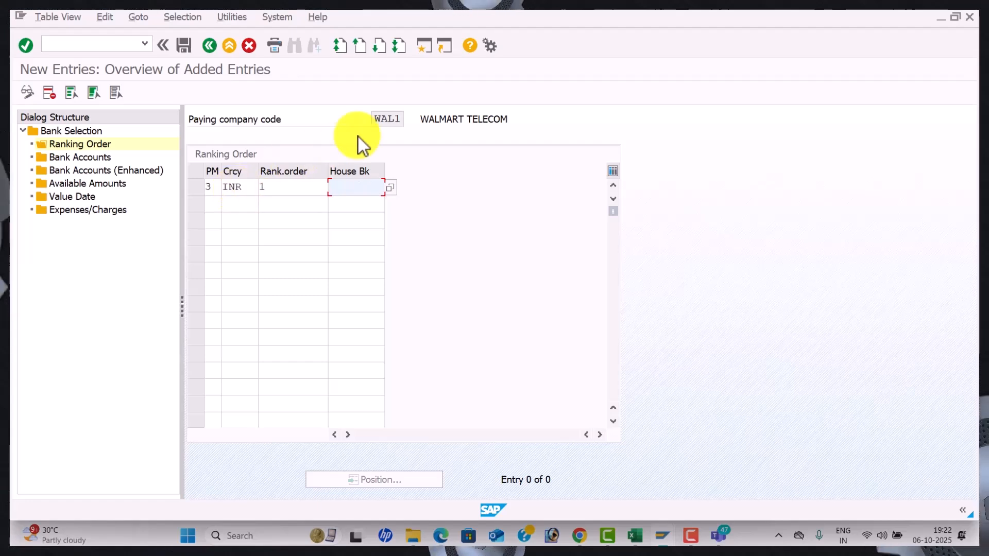
pyautogui.click(393, 188)
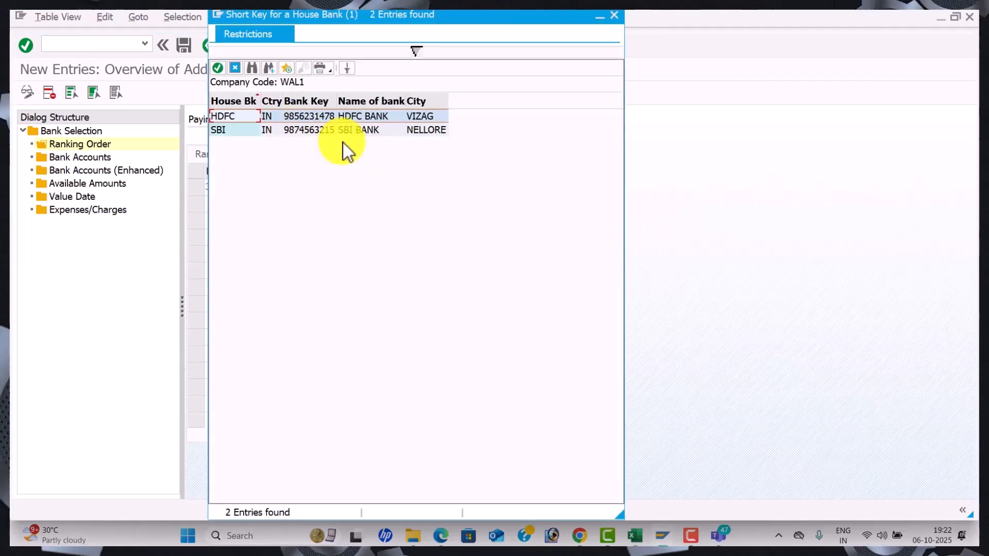
pyautogui.doubleClick(315, 128)
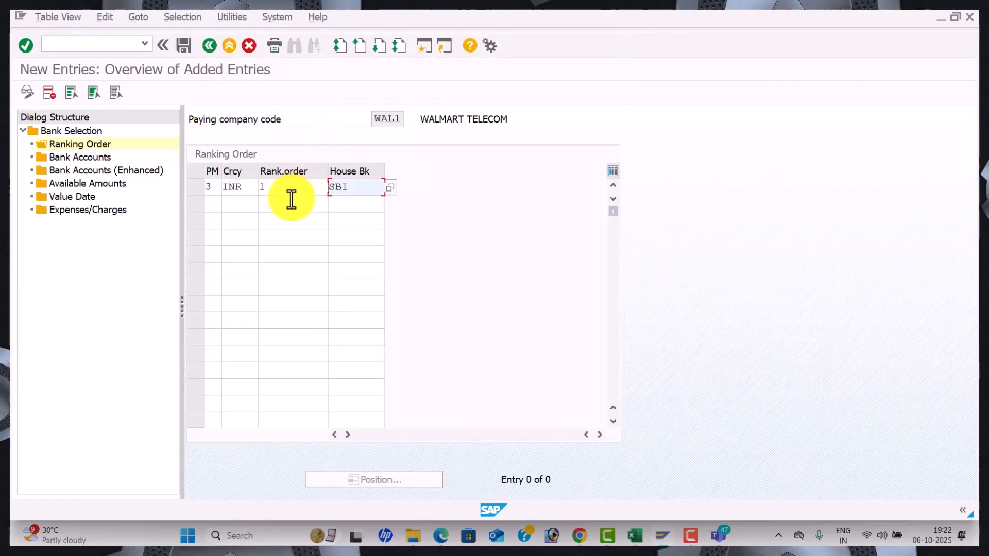
# Add rank 2 with house bank HDFC in INR, then save under the customizing request
pyautogui.click(208, 204)
pyautogui.press('Tab')
pyautogui.write('INR')
pyautogui.press('Tab')
pyautogui.write('2')
pyautogui.press('Tab')
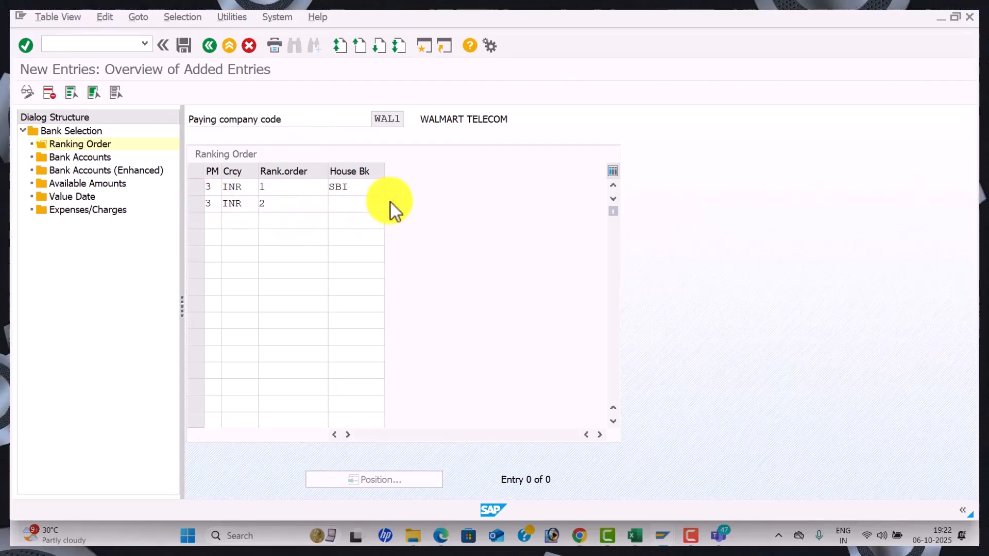
pyautogui.click(390, 203)
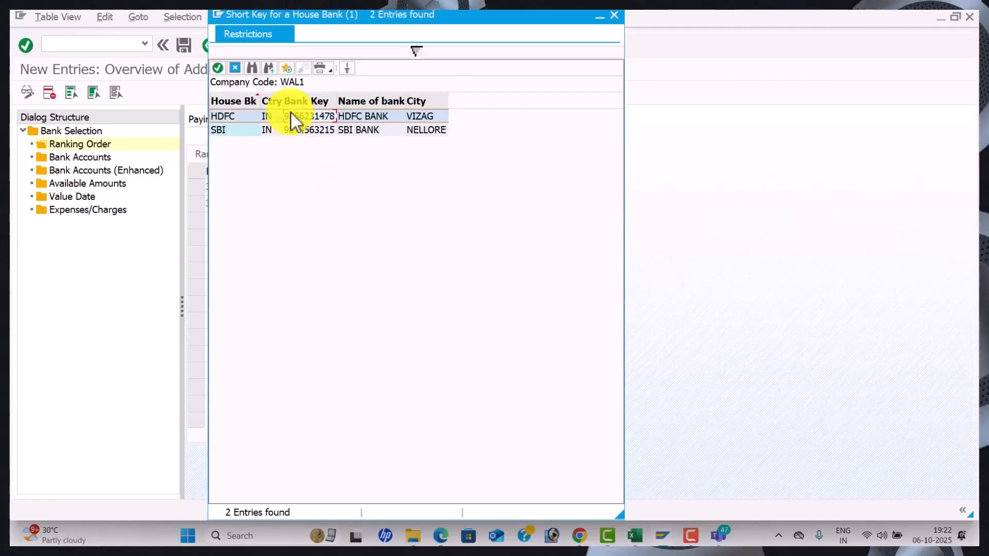
pyautogui.doubleClick(292, 115)
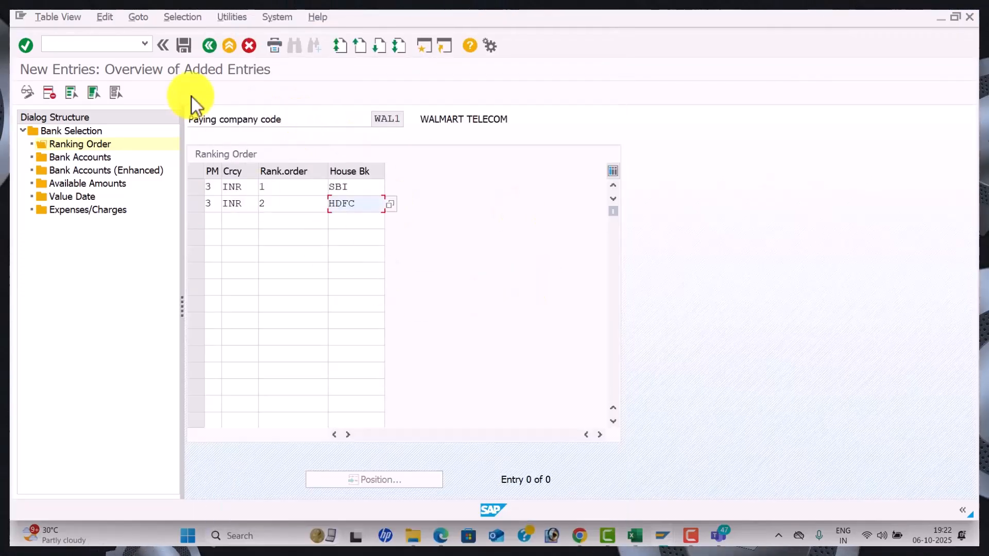
pyautogui.click(184, 48)
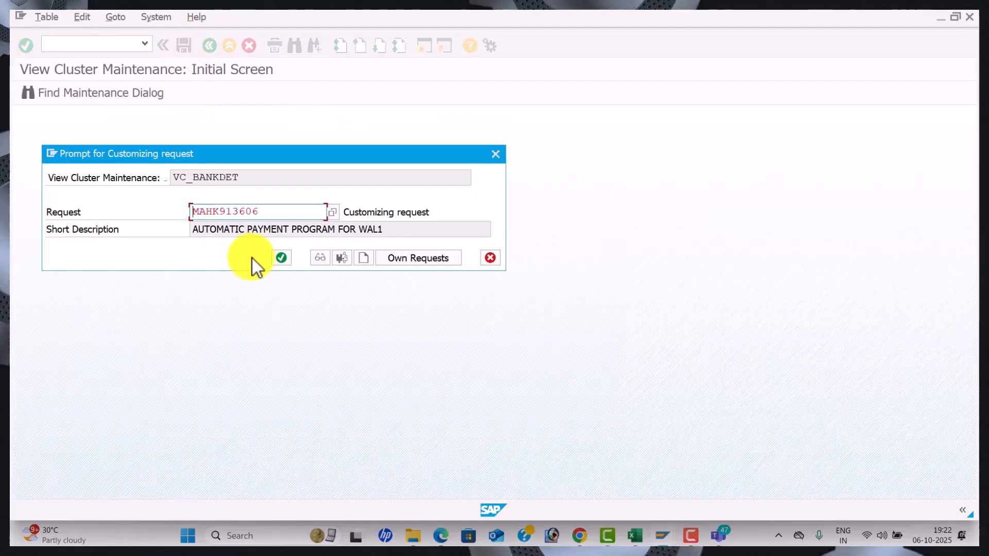
pyautogui.click(278, 258)
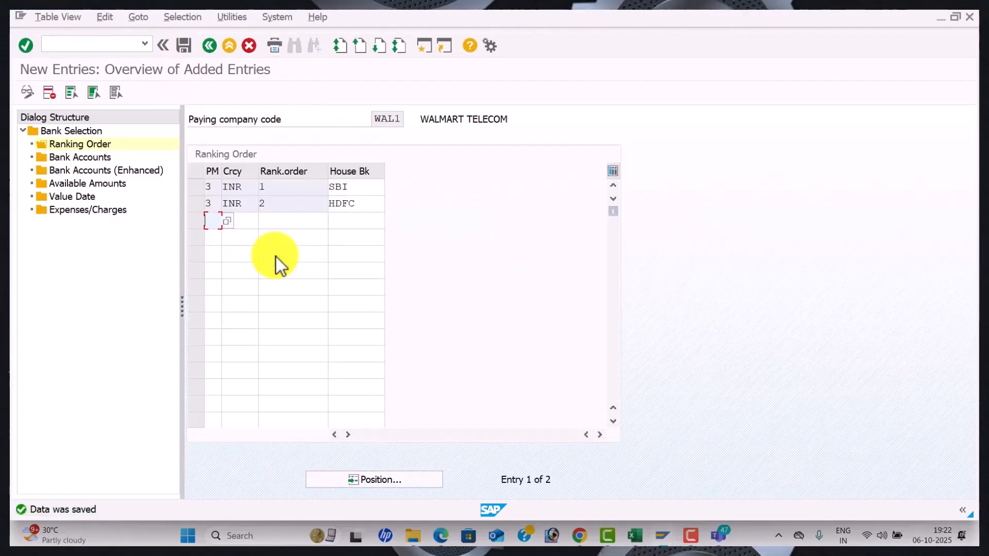
# Start a WAL1 bank accounts entry for house bank SBI in INR
pyautogui.doubleClick(89, 159)
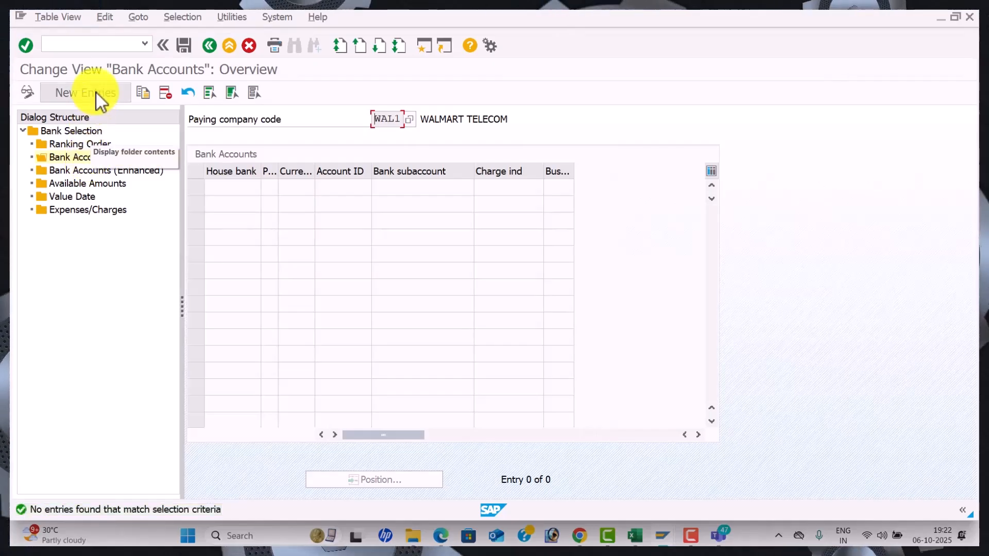
pyautogui.click(97, 93)
pyautogui.click(235, 189)
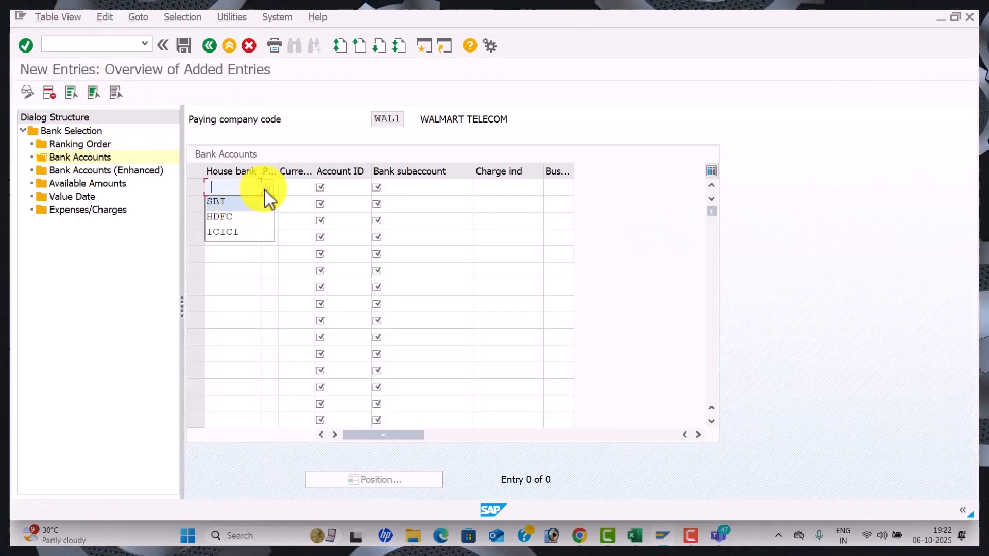
pyautogui.click(264, 189)
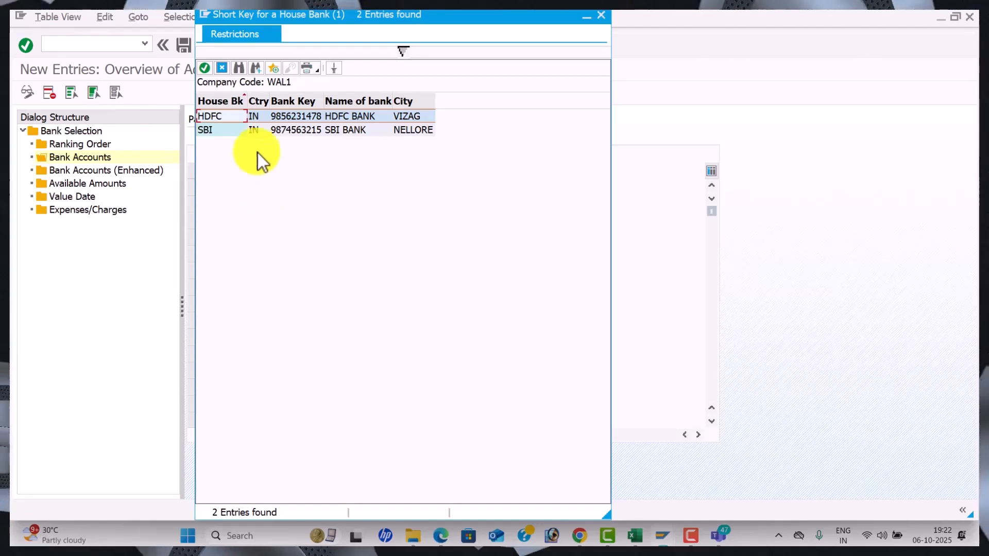
pyautogui.click(267, 132)
pyautogui.press('Tab')
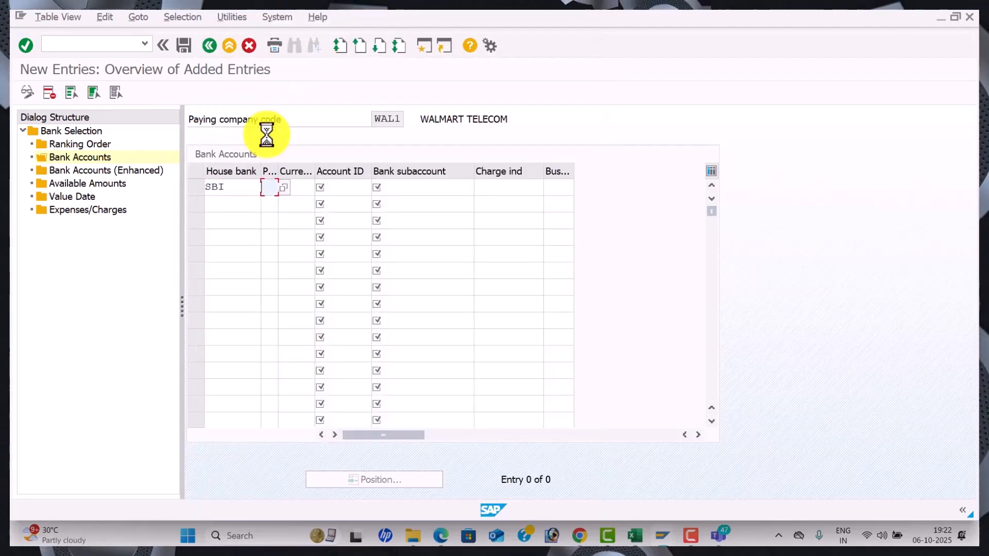
pyautogui.write('INR')
pyautogui.press('Tab')
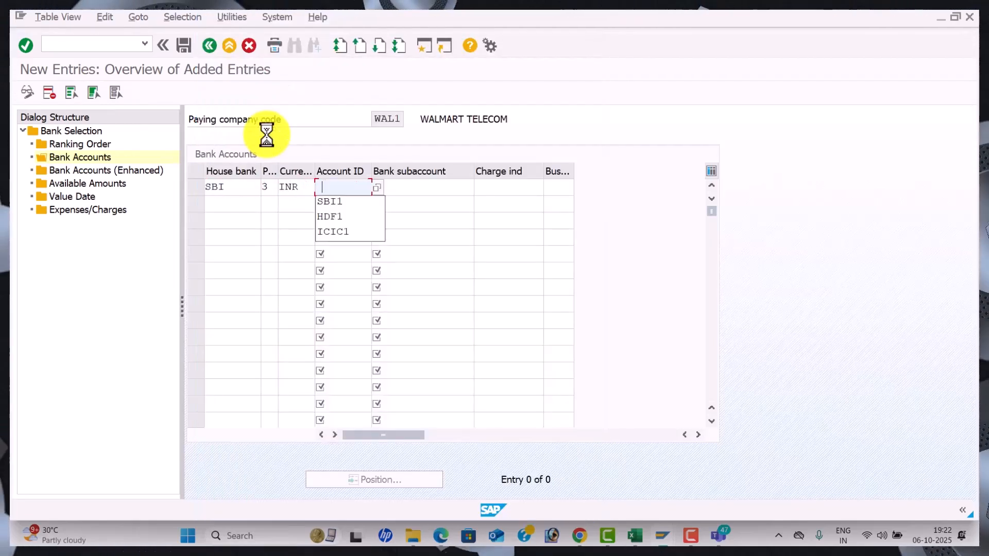
# Give the SBI row account ID SBI1 and bank subaccount 200001 SBI Bank A/c
pyautogui.click(379, 188)
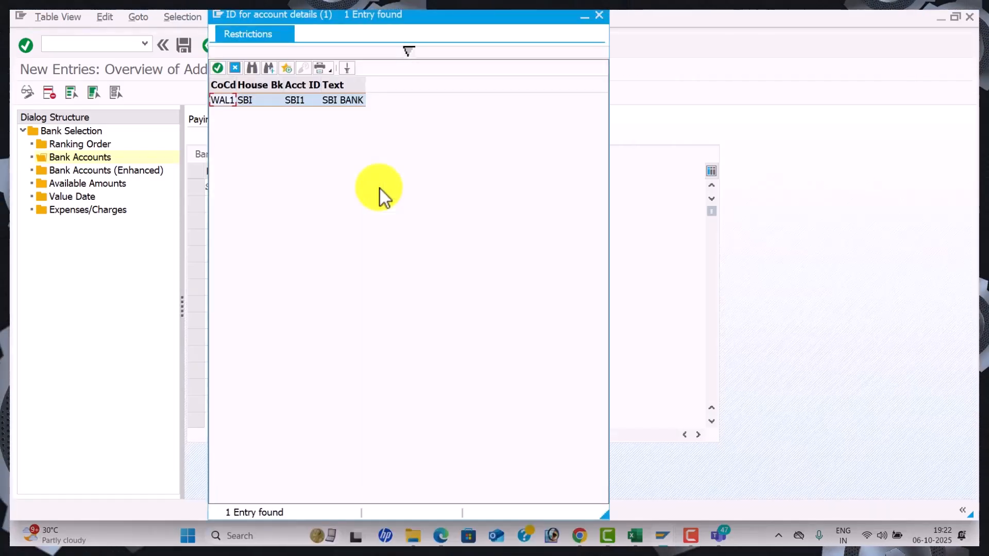
pyautogui.press('Return')
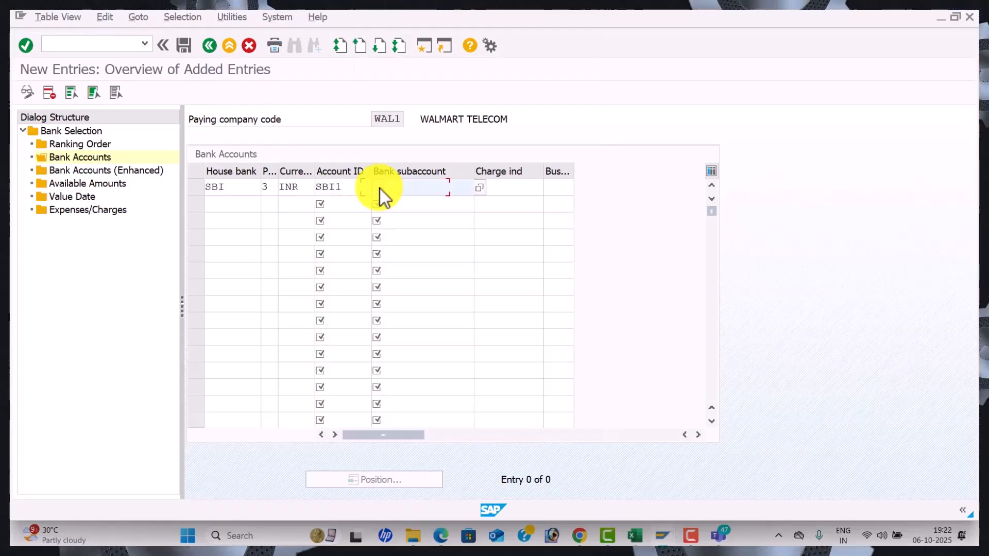
pyautogui.click(381, 190)
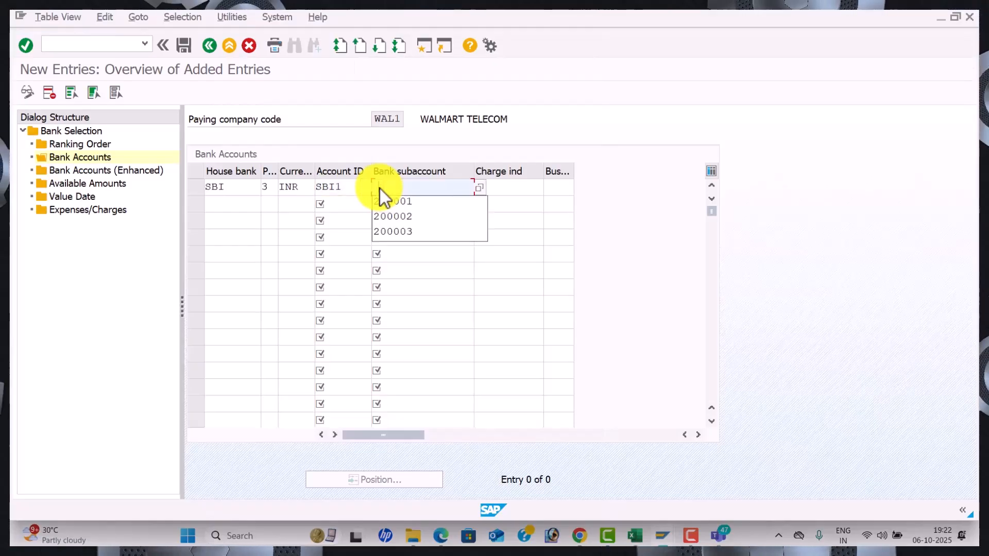
pyautogui.click(480, 188)
pyautogui.press('Return')
pyautogui.press('Down')
pyautogui.press('Down')
pyautogui.press('Down')
pyautogui.press('Down')
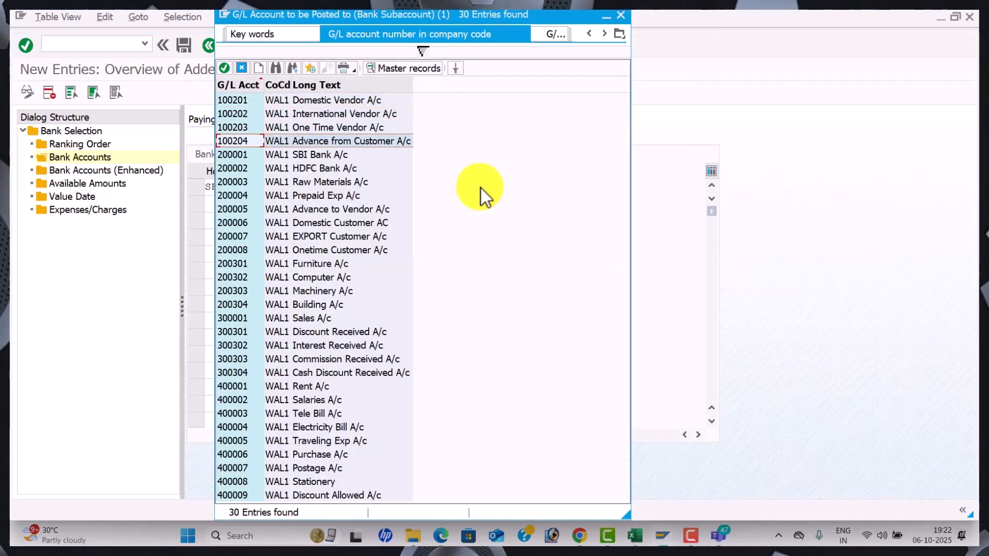
pyautogui.press('Return')
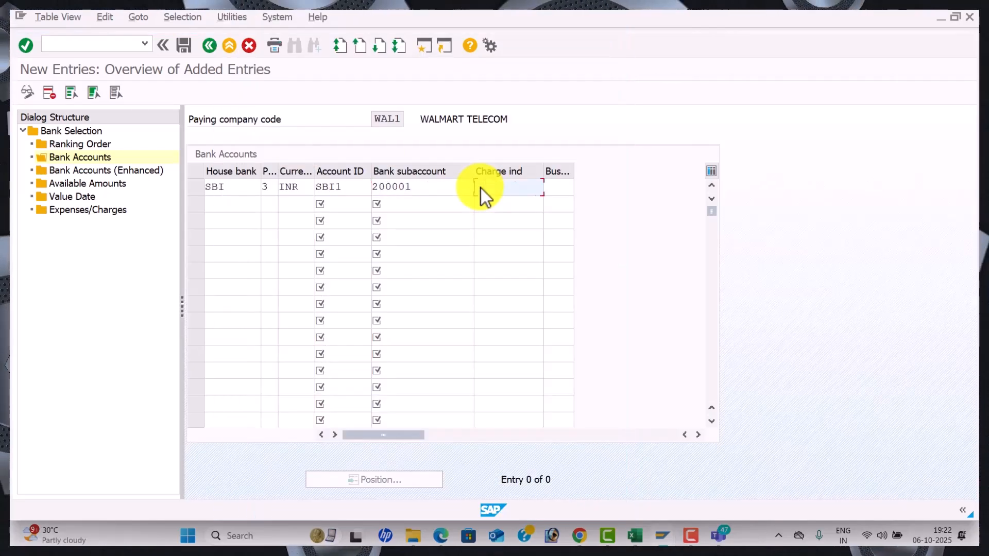
# Add a second row for HDFC with payment method 3, INR and account ID HDF1
pyautogui.click(240, 203)
pyautogui.click(267, 204)
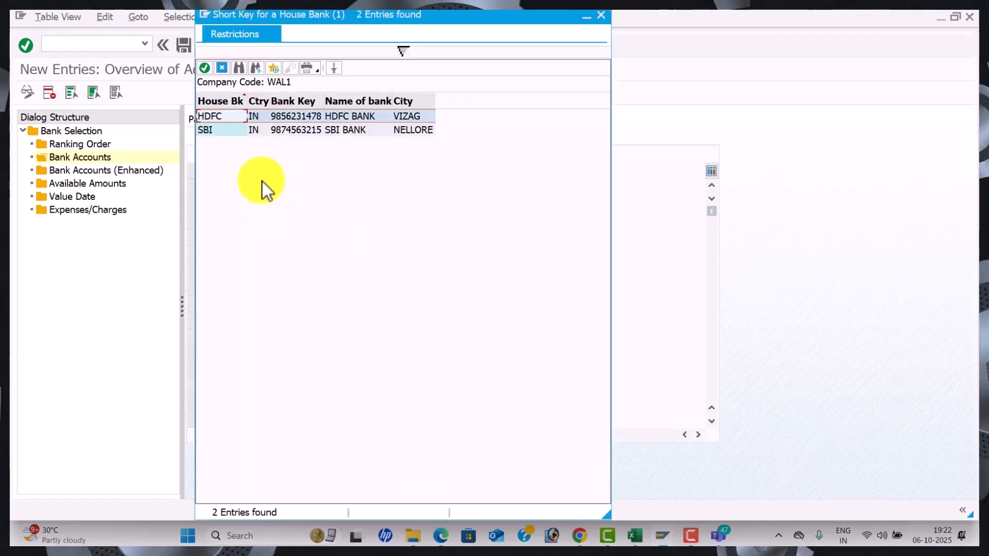
pyautogui.doubleClick(239, 117)
pyautogui.write('3')
pyautogui.press('Tab')
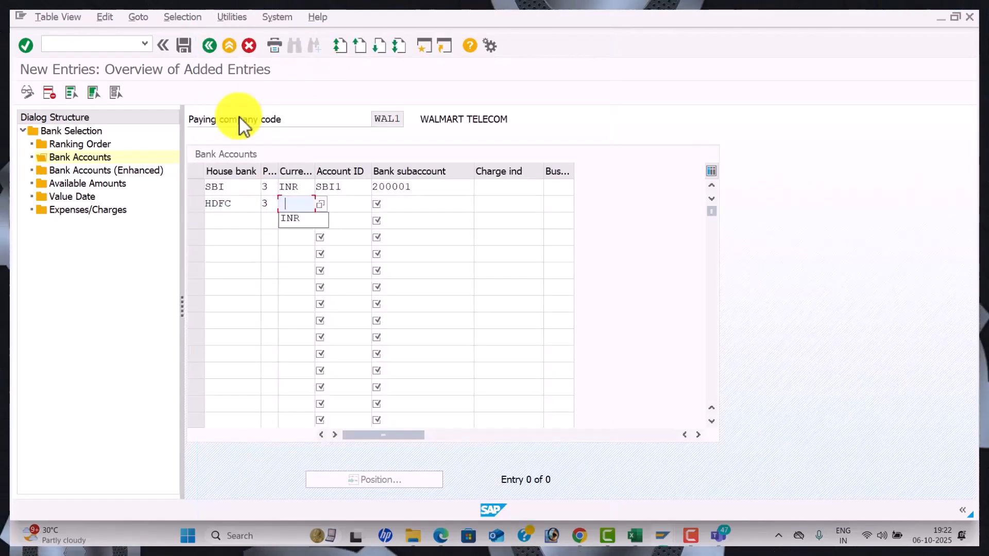
pyautogui.write('INR')
pyautogui.press('Tab')
pyautogui.press('Down')
pyautogui.press('Down')
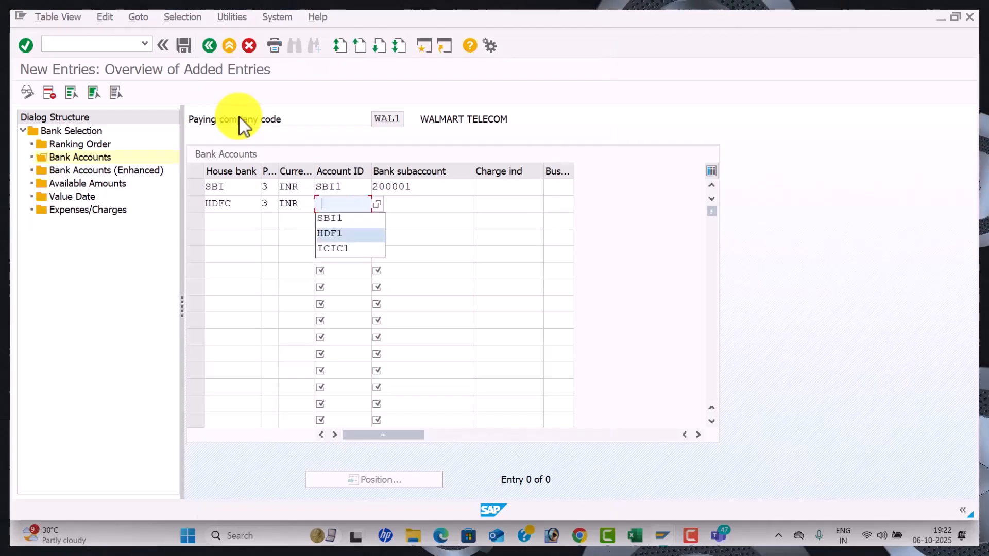
pyautogui.press('Tab')
pyautogui.press('Tab')
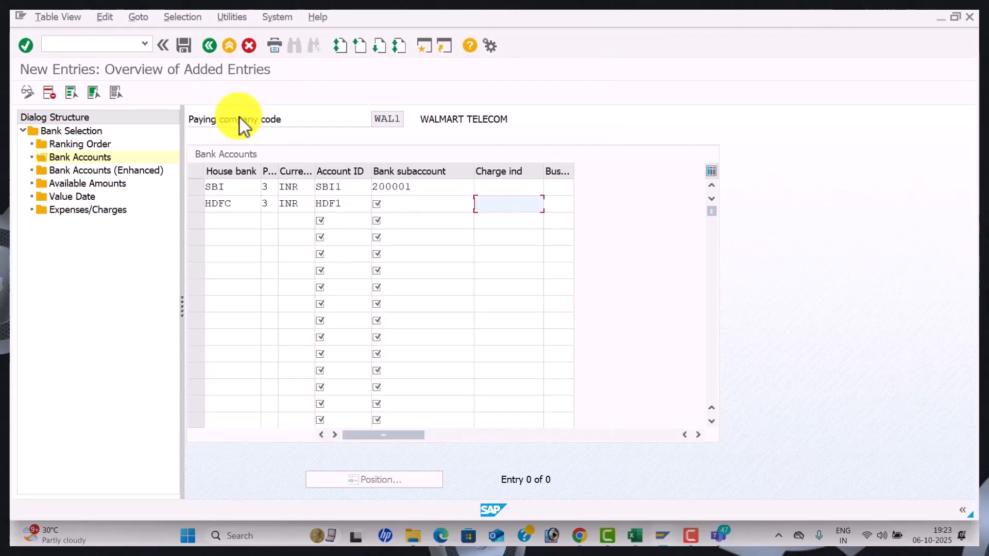
# Set HDFC's bank subaccount to G/L 200002 HDFC Bank A/c
pyautogui.click(411, 207)
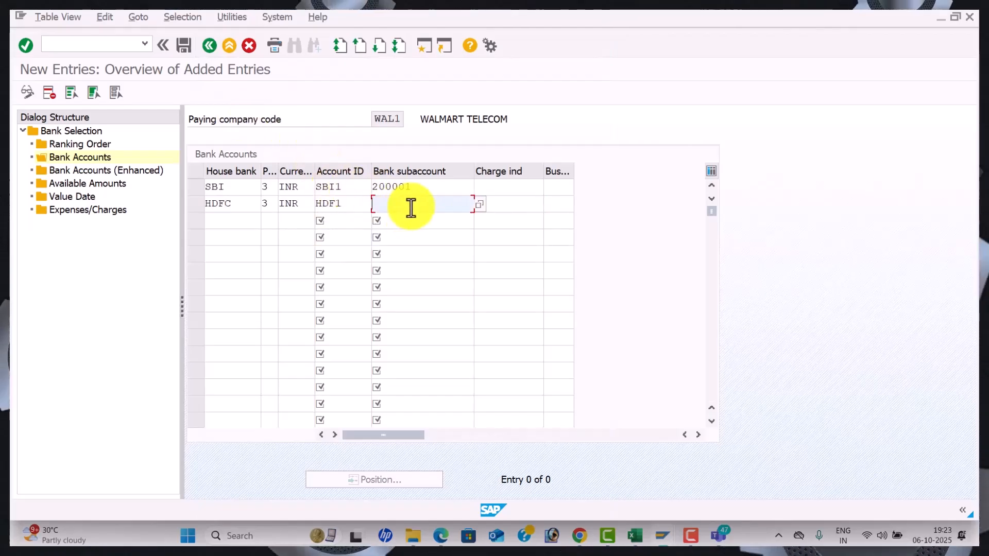
pyautogui.click(479, 205)
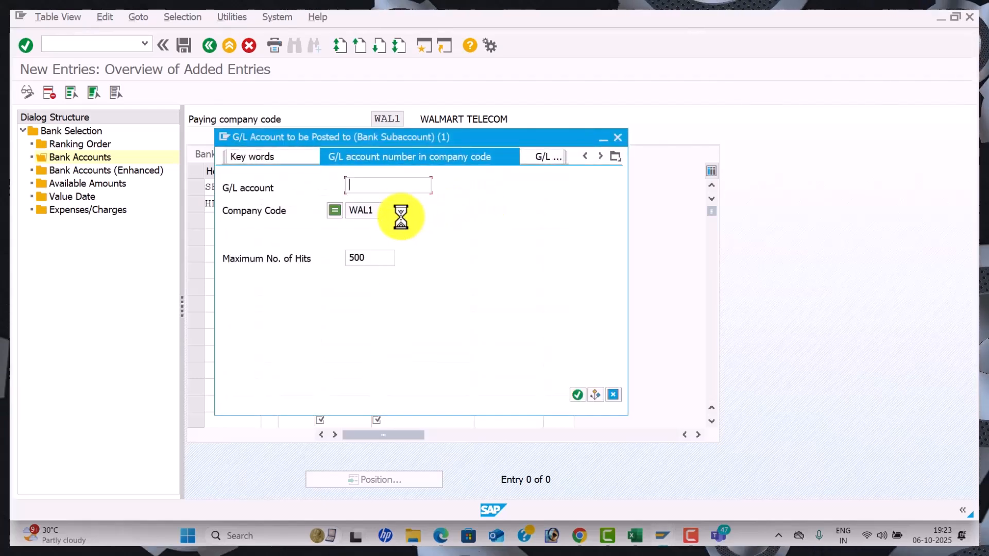
pyautogui.press('Down')
pyautogui.press('Down')
pyautogui.press('Down')
pyautogui.press('Down')
pyautogui.press('Down')
pyautogui.press('Return')
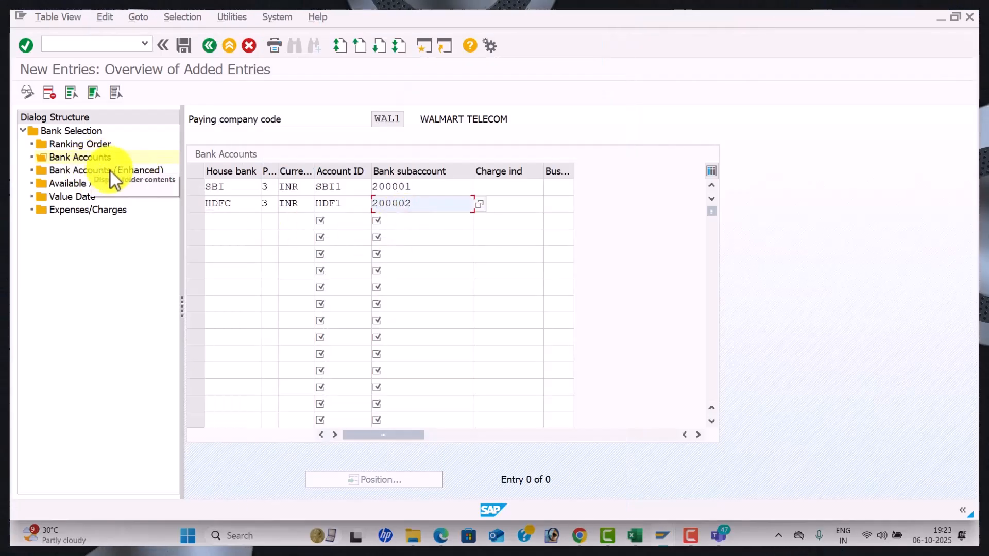
# Open WAL1 Available Amounts and start a new row for house bank SBI, account ID SBI1
pyautogui.click(87, 184)
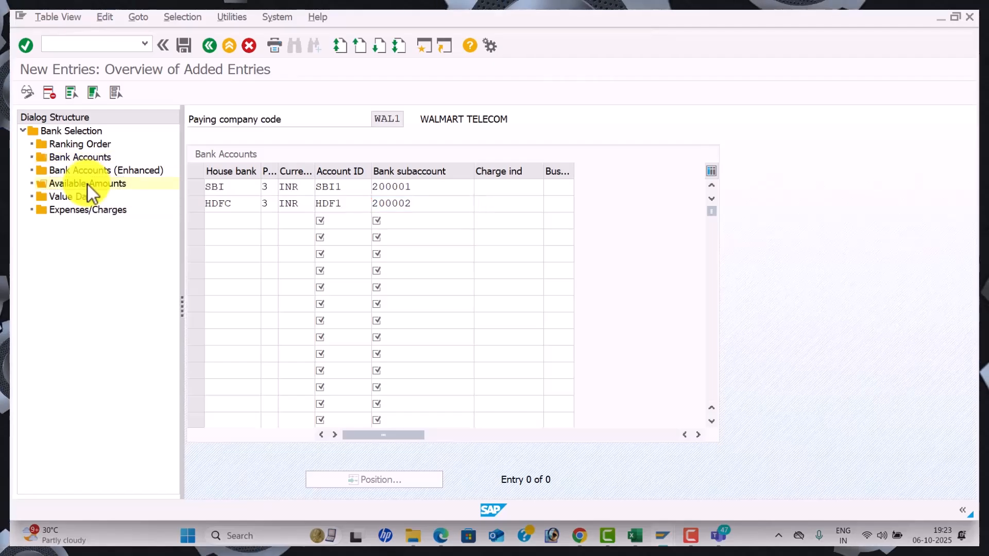
pyautogui.click(88, 94)
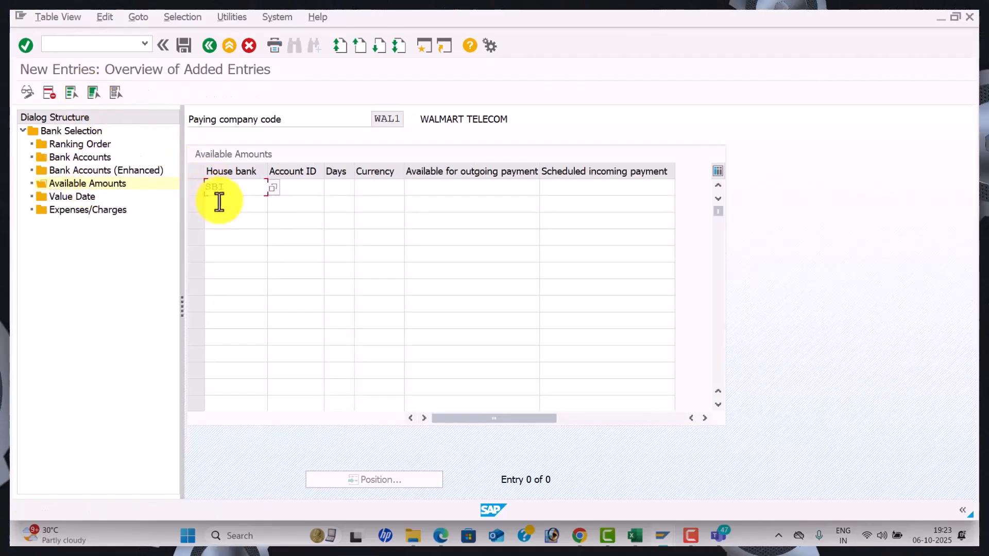
pyautogui.click(285, 203)
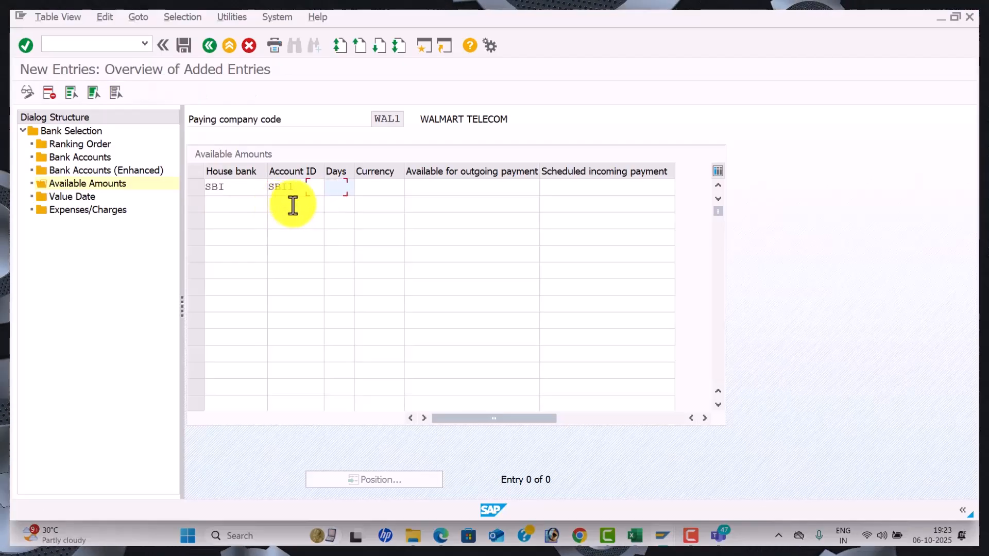
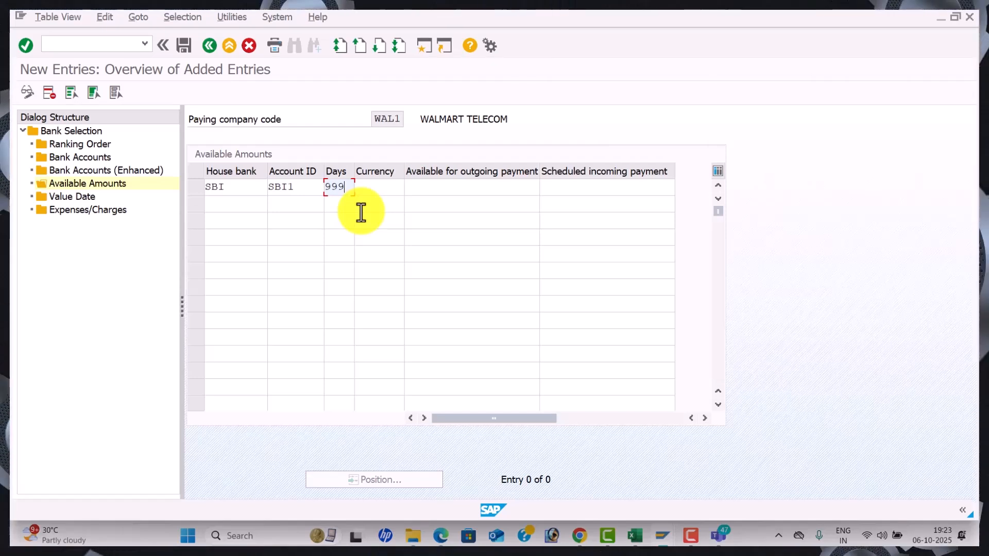
# Complete the SBI/SBI1 row with INR and 999999999 as both outgoing and incoming amounts
pyautogui.press('Tab')
pyautogui.click(361, 209)
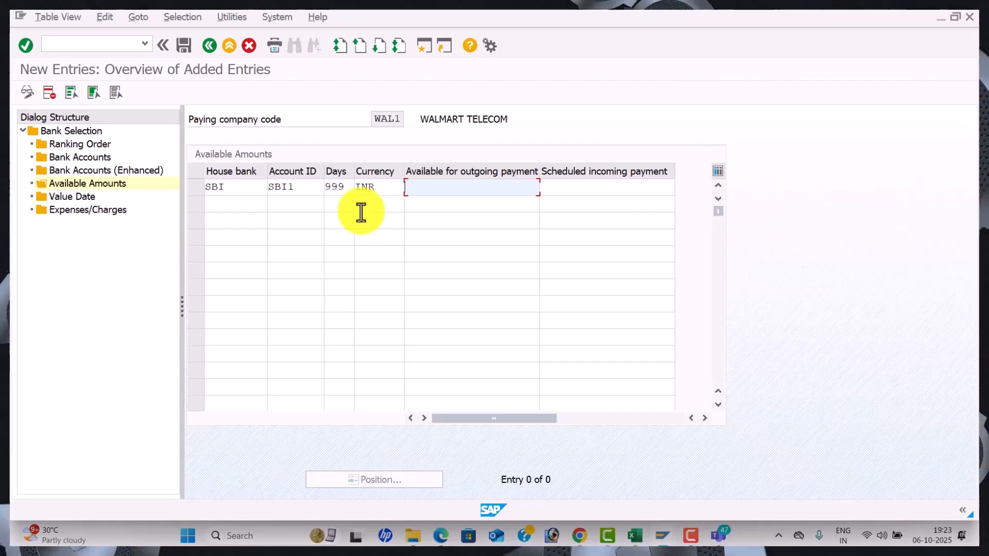
pyautogui.write('999999999')
pyautogui.press('Tab')
pyautogui.write('999999999')
pyautogui.press('Tab')
# Add the HDFC/HDF1 row and enter 999999999 as its outgoing amount
pyautogui.press('Down')
pyautogui.press('Down')
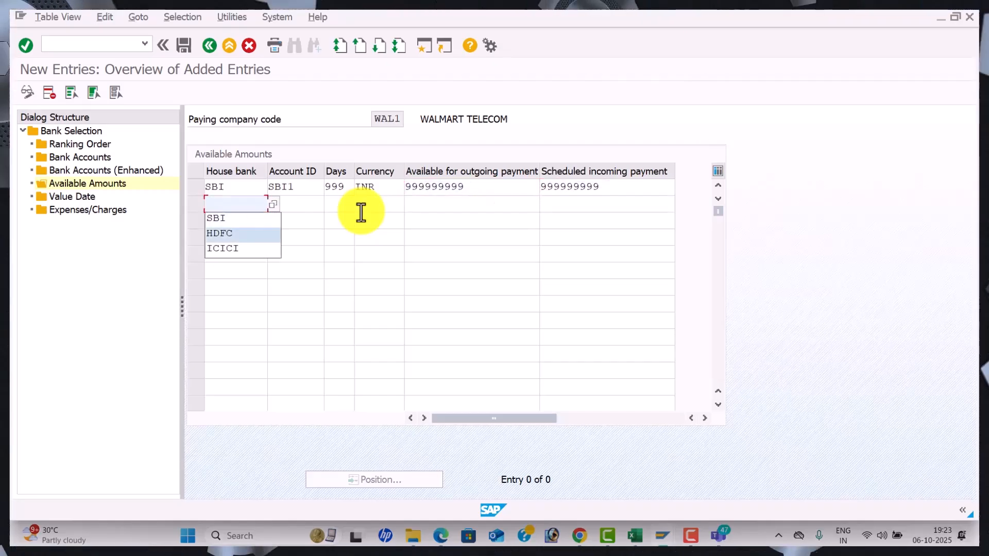
pyautogui.press('Tab')
pyautogui.press('Down')
pyautogui.press('Down')
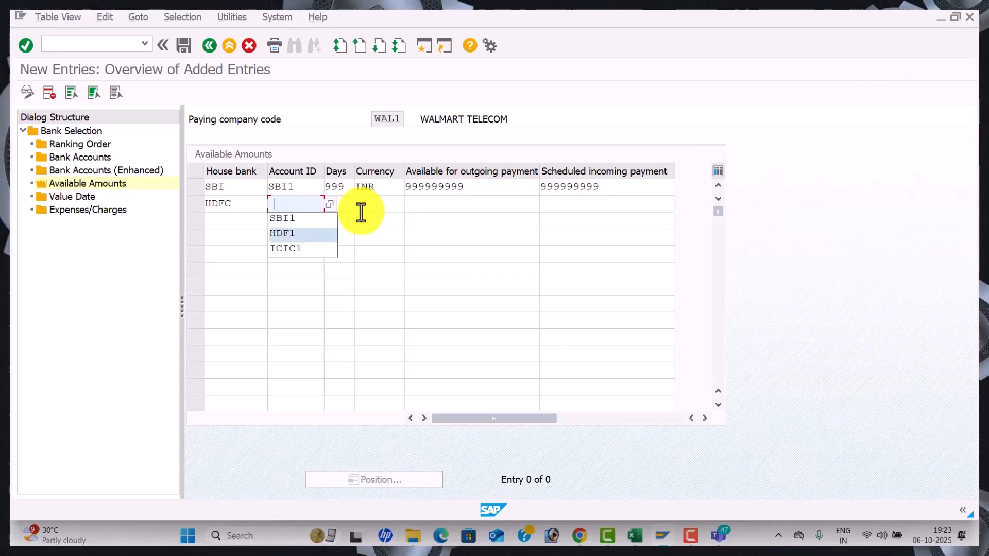
pyautogui.press('Tab')
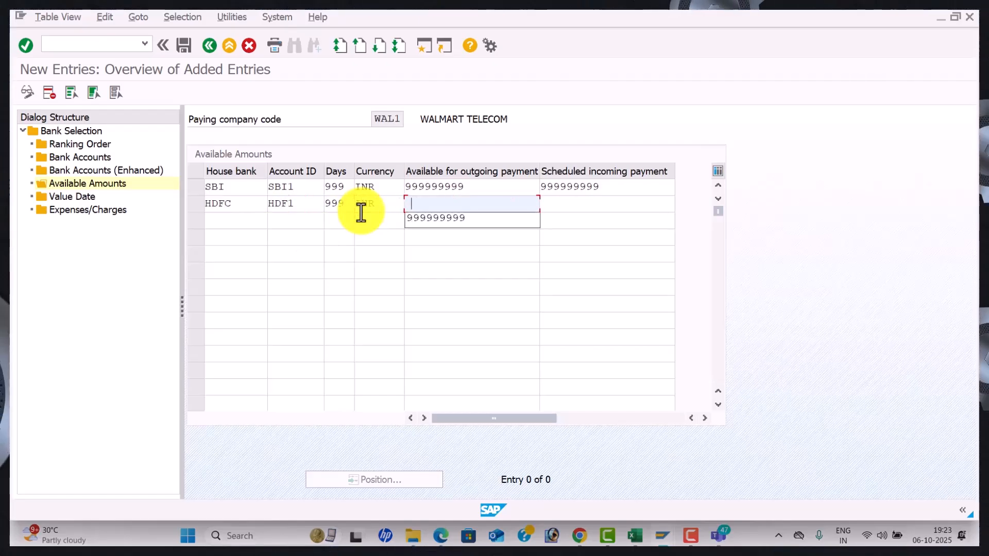
pyautogui.write('999999999')
pyautogui.press('Tab')
pyautogui.press('Tab')
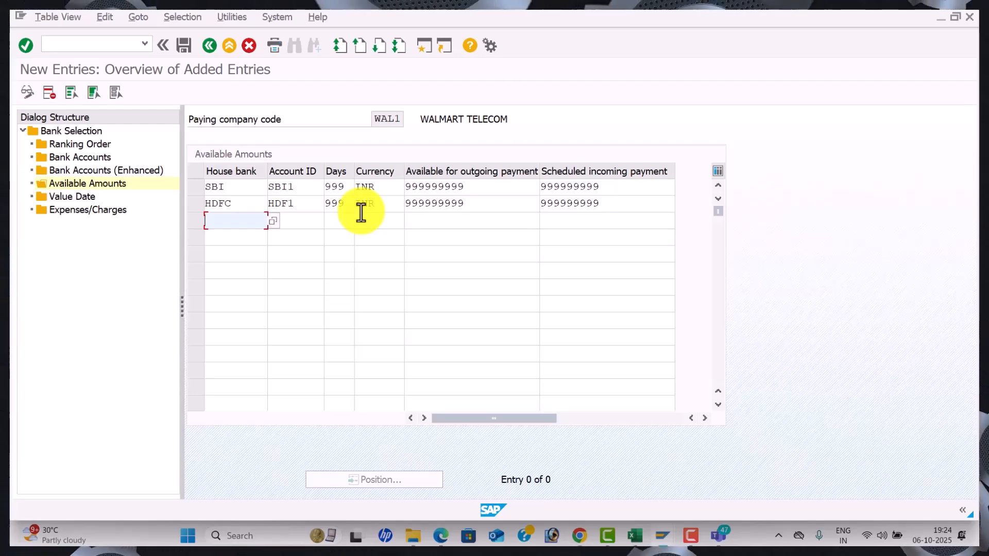
# In Value Date, add a payment method 3 entry for SBI/SBI1 with limit 999999999
pyautogui.doubleClick(76, 198)
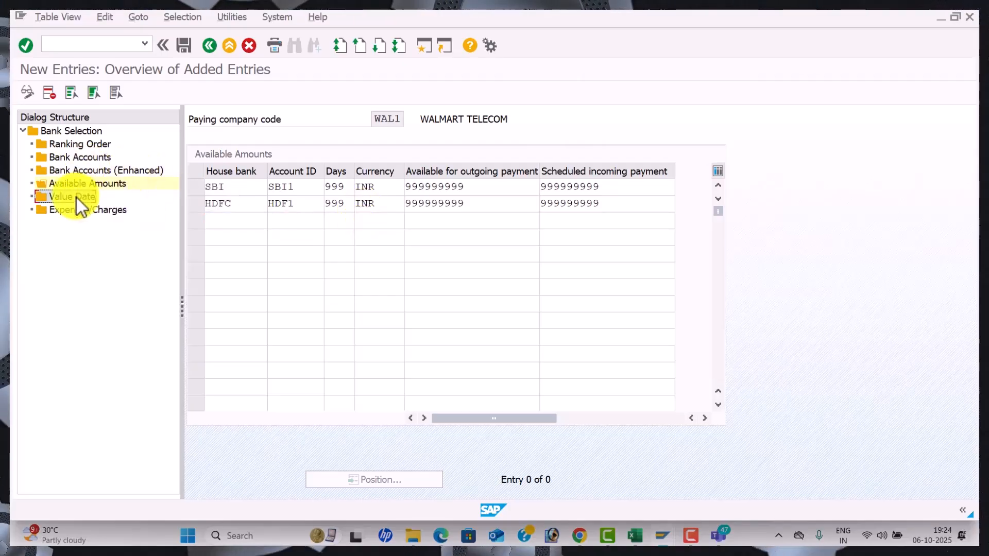
pyautogui.click(83, 93)
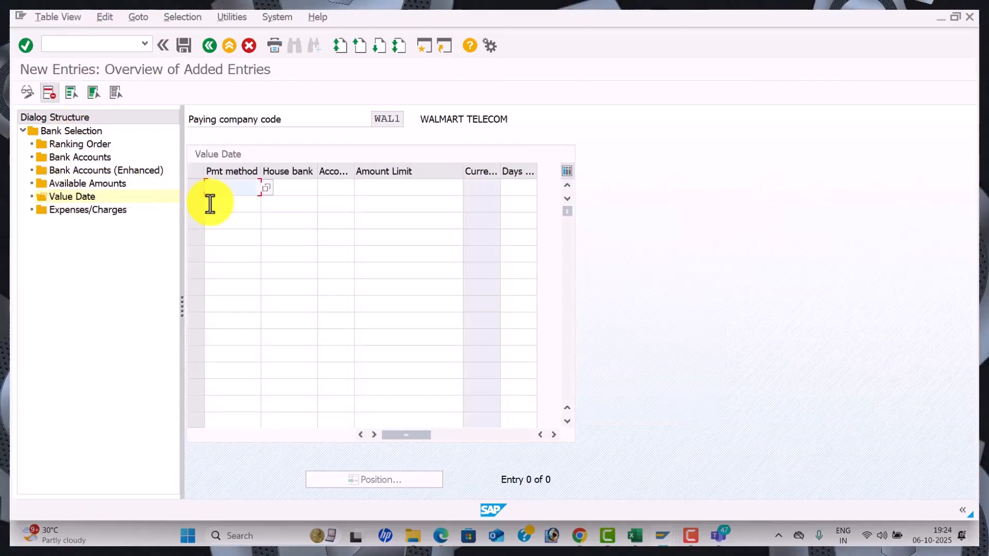
pyautogui.write('3')
pyautogui.press('Tab')
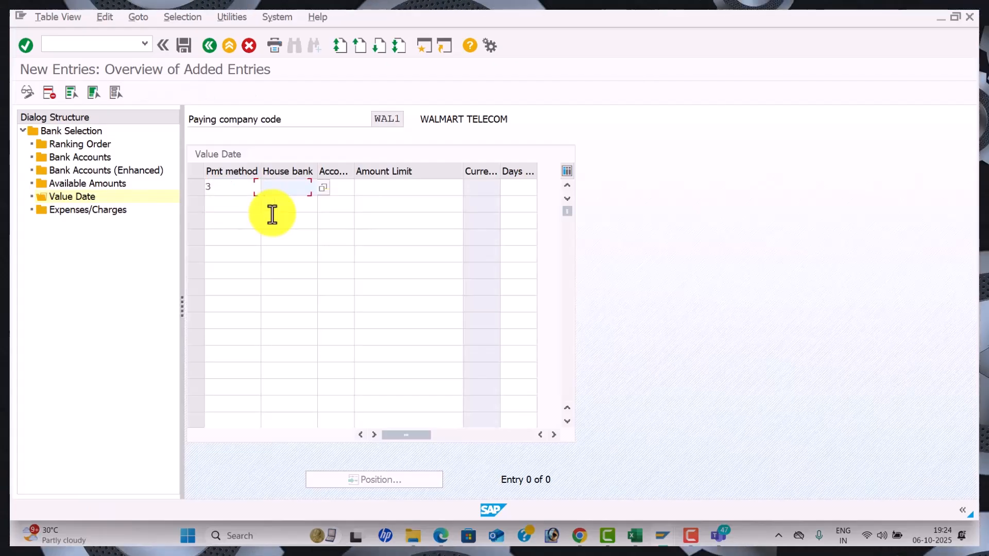
pyautogui.write('SBI')
pyautogui.press('Tab')
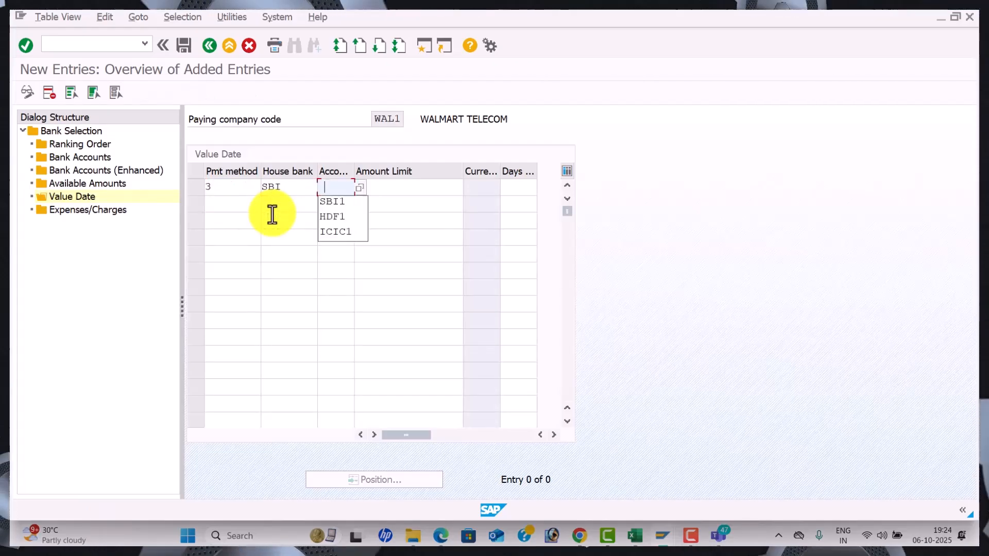
pyautogui.press('Tab')
pyautogui.press('space')
pyautogui.press('Down')
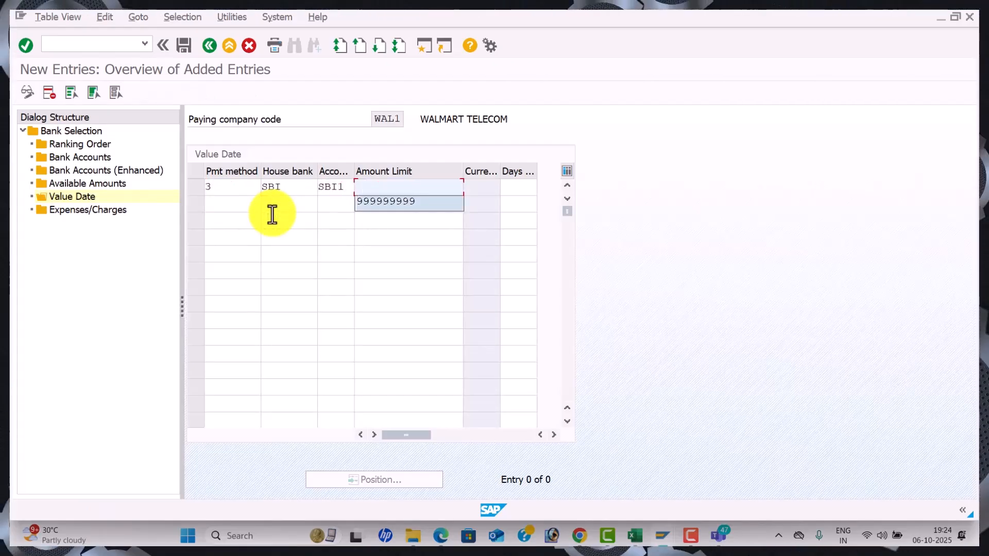
pyautogui.press('Tab')
# Add a second payment method 3 entry for HDFC/HDF1 with limit 999999999
pyautogui.click(228, 204)
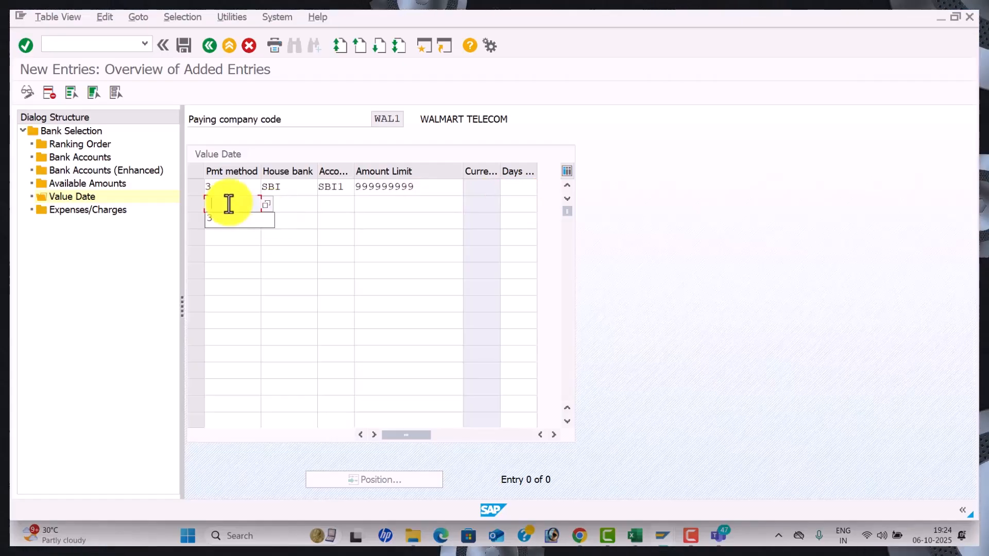
pyautogui.write('3')
pyautogui.press('Tab')
pyautogui.press('Down')
pyautogui.press('Tab')
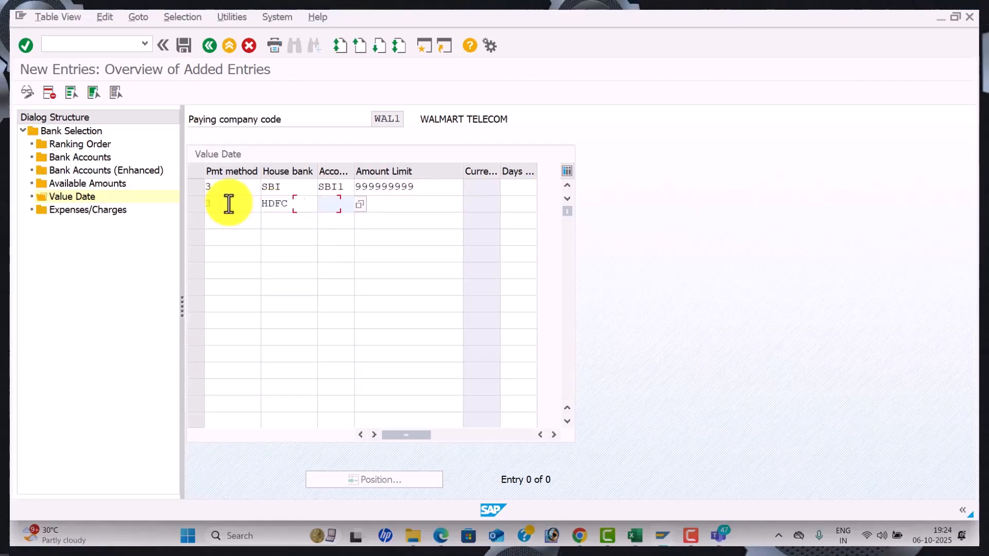
pyautogui.press('Down')
pyautogui.press('Tab')
pyautogui.press('Down')
pyautogui.press('Tab')
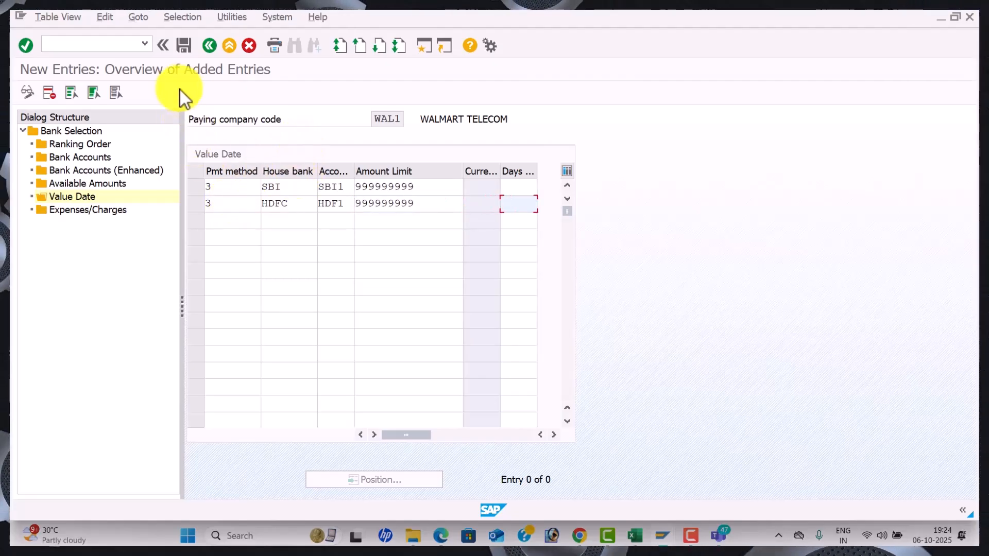
# Save the value date entries and return to the payment program menu, then switch to Excel
pyautogui.click(184, 46)
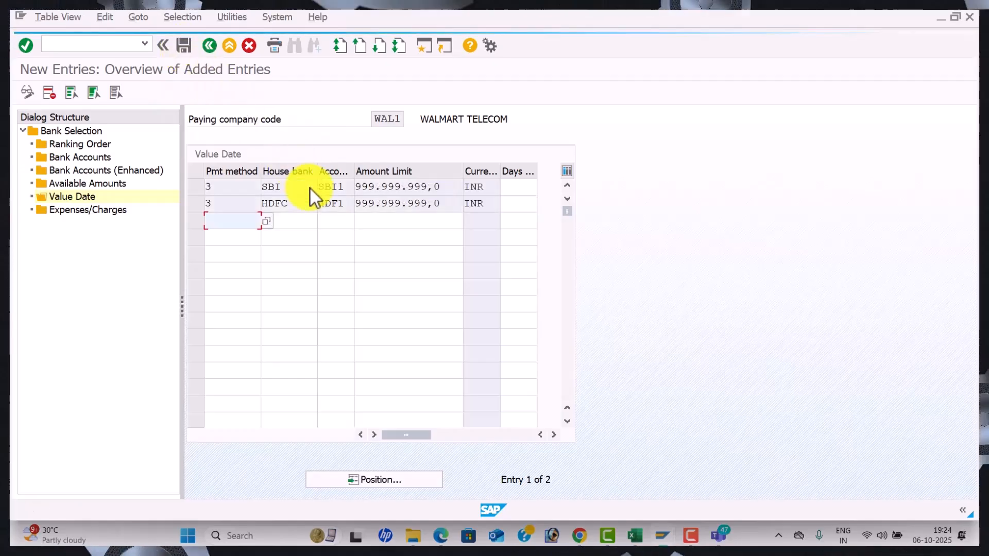
pyautogui.click(179, 47)
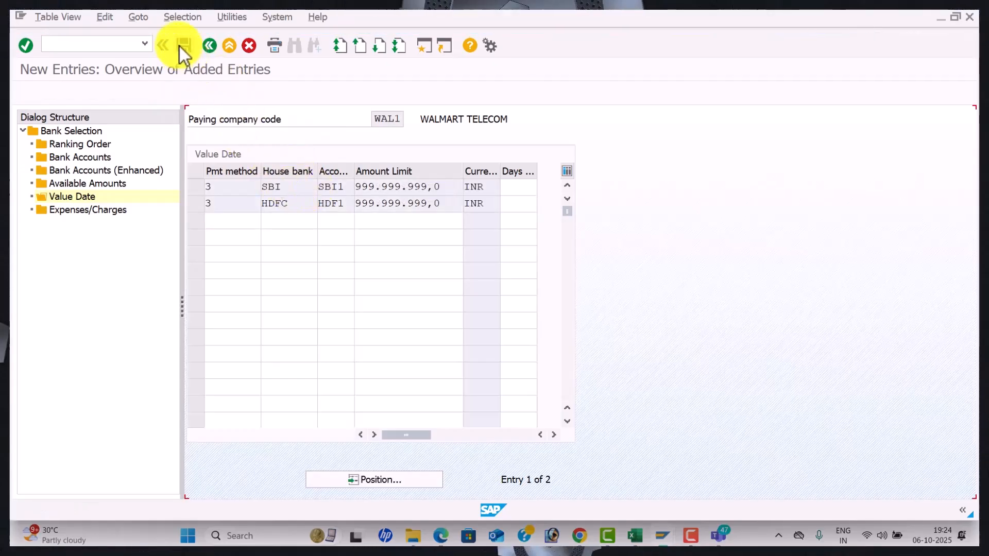
pyautogui.click(215, 43)
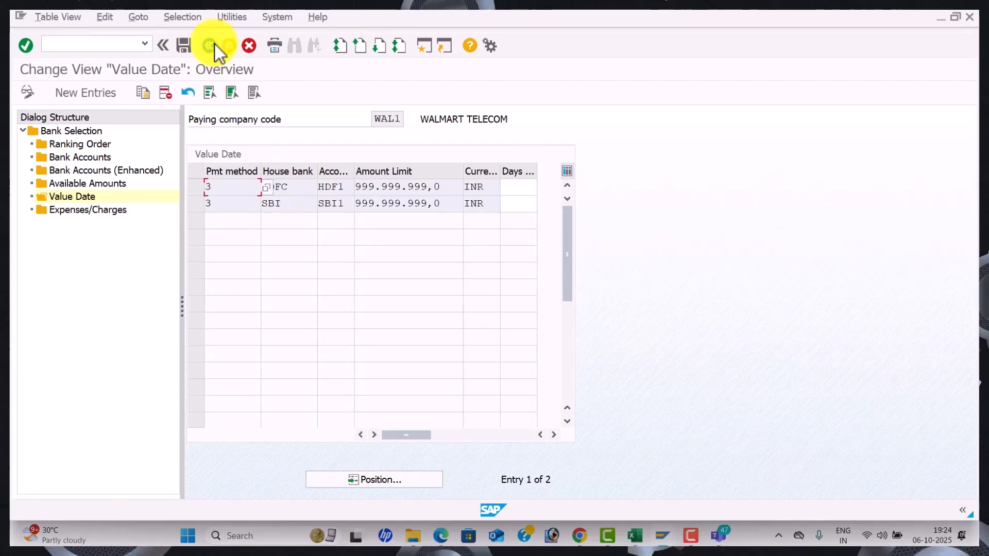
pyautogui.click(215, 44)
pyautogui.click(215, 44)
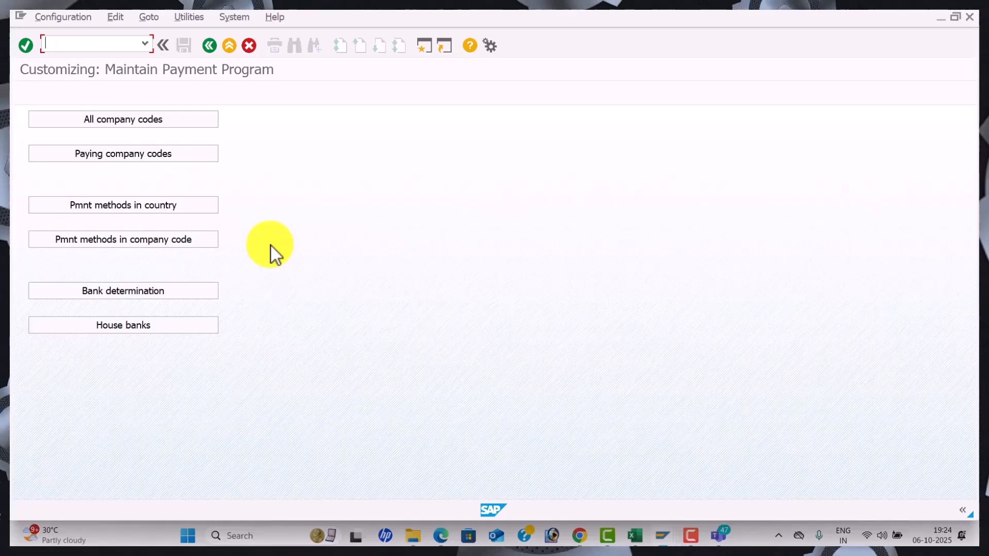
pyautogui.hotkey('alt', 'Tab')
pyautogui.scroll(7, 274, 283)
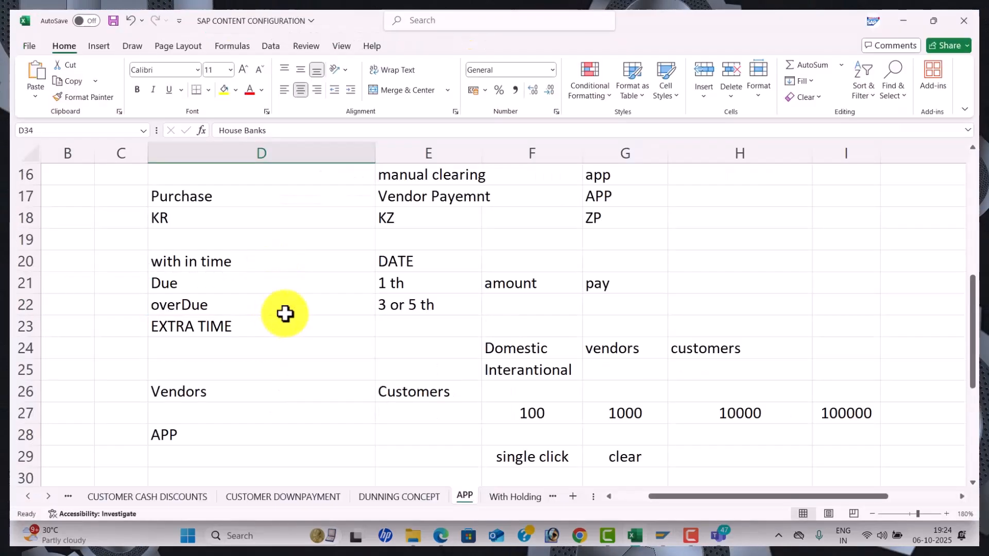
pyautogui.scroll(1, 285, 313)
pyautogui.click(451, 326)
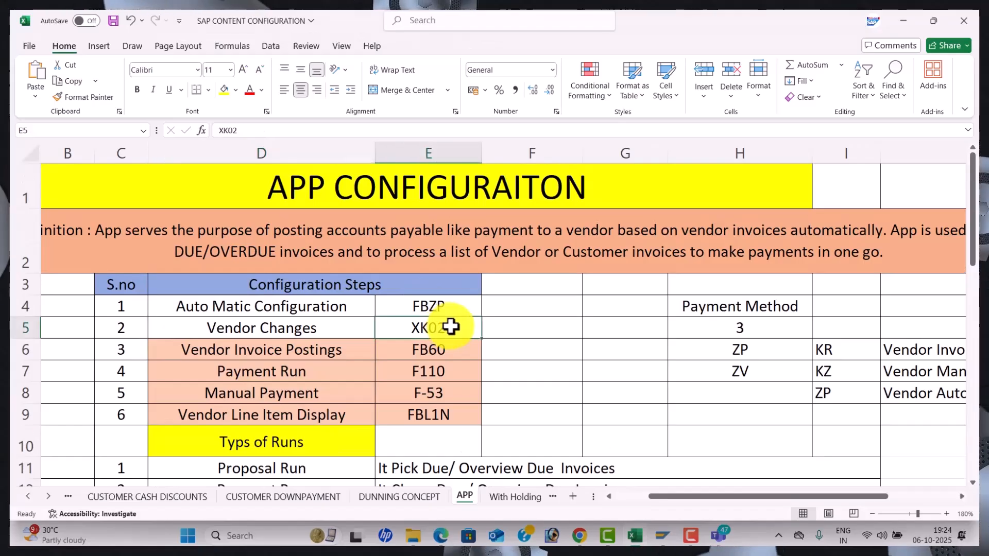
pyautogui.click(736, 330)
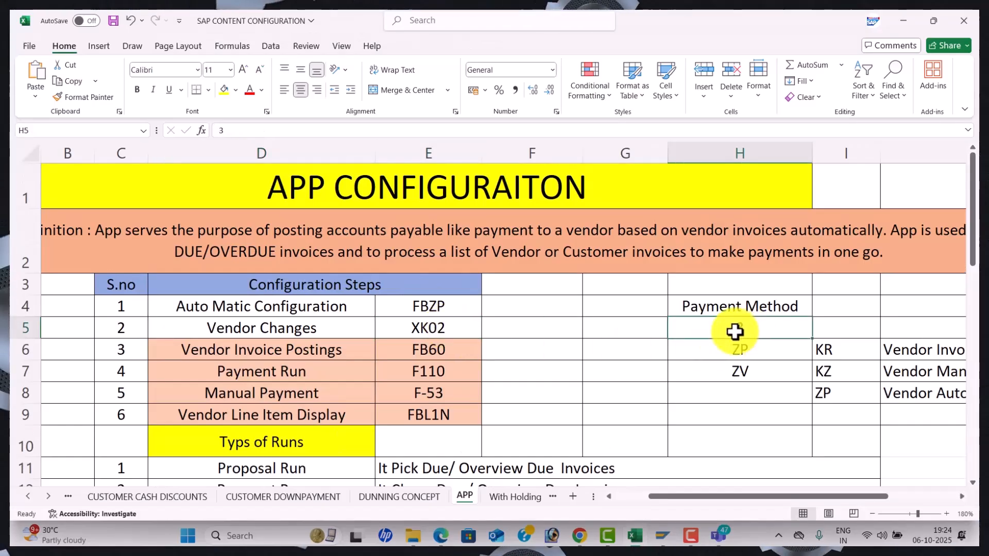
pyautogui.hotkey('alt', 'Tab')
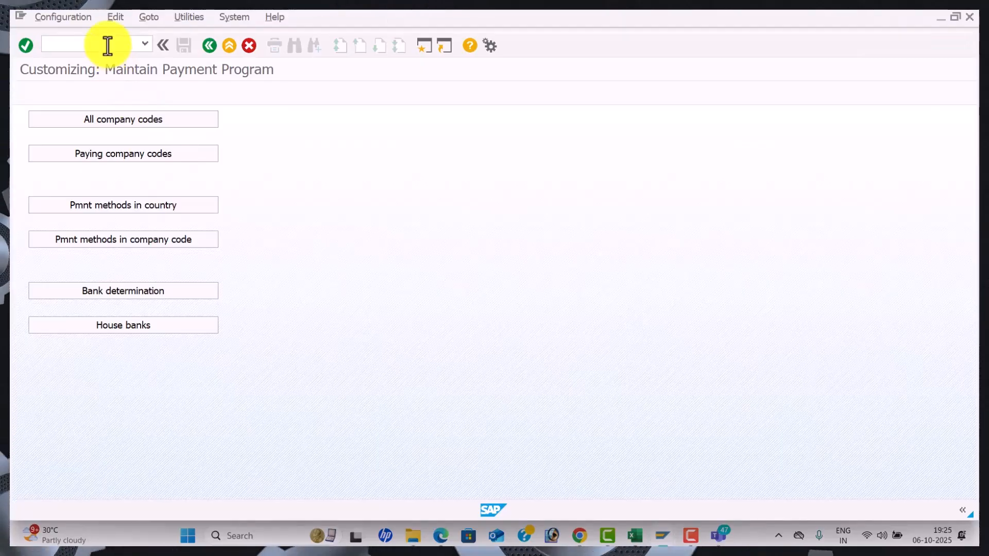
# Search WAL1 vendors, choose SEETHA ENTERPRISES and select all data views for editing
pyautogui.click(285, 119)
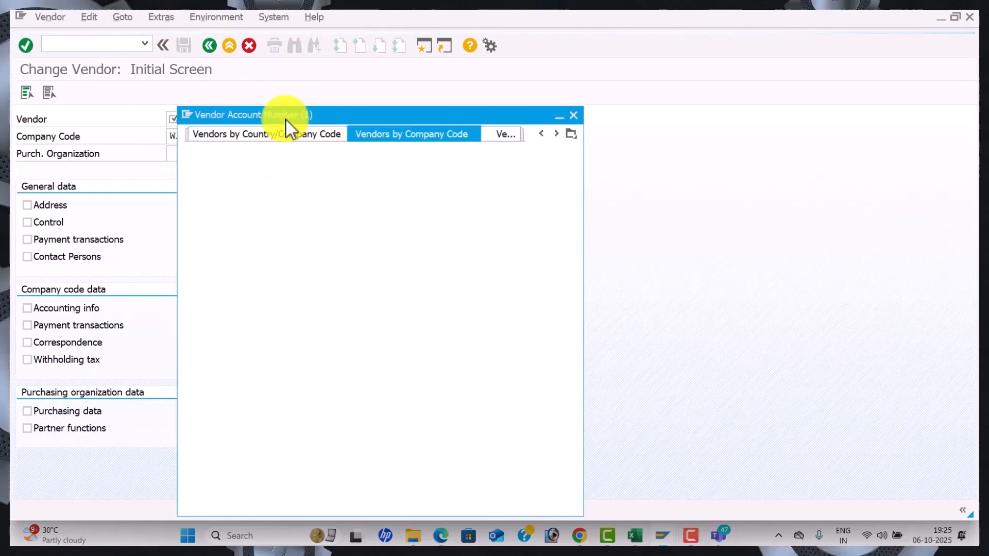
pyautogui.press('Return')
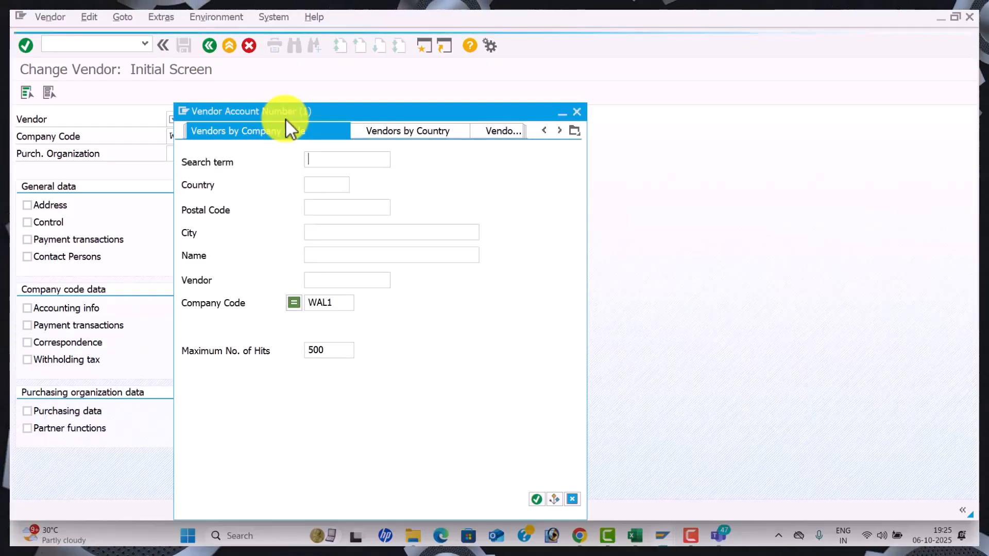
pyautogui.press('Down')
pyautogui.press('Up')
pyautogui.press('Return')
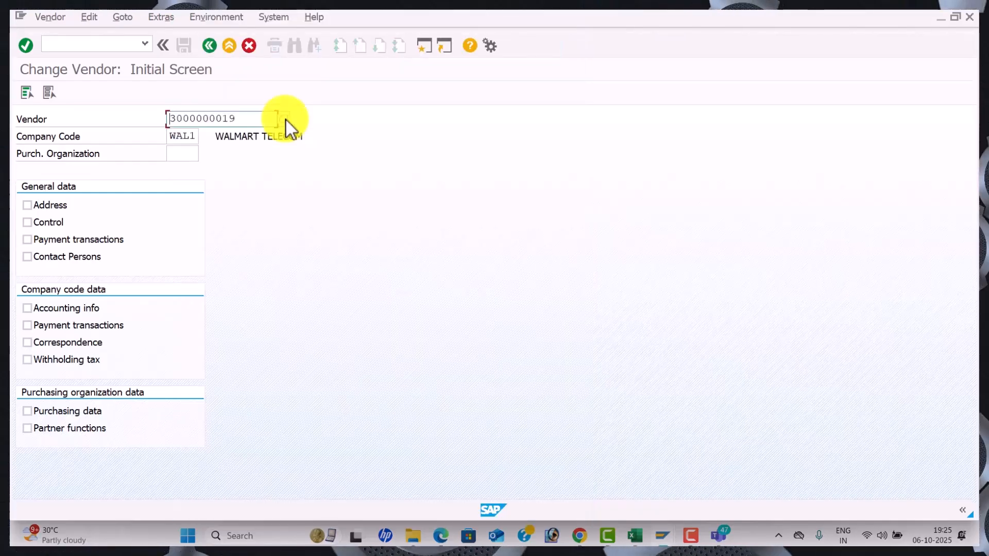
pyautogui.click(27, 96)
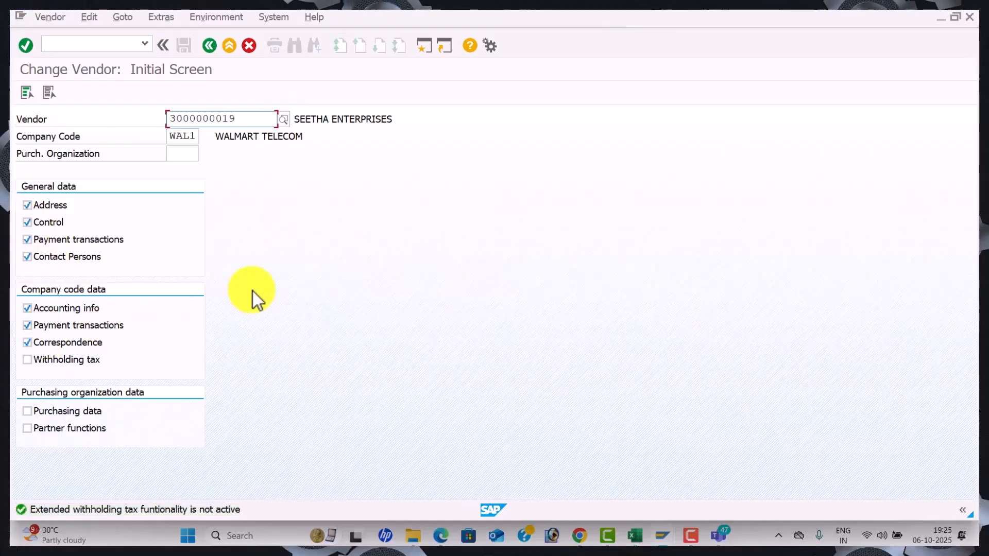
# Enter payment method 3 in the vendor's accounting payment transactions and save
pyautogui.press('Return')
pyautogui.press('Return')
pyautogui.press('Return')
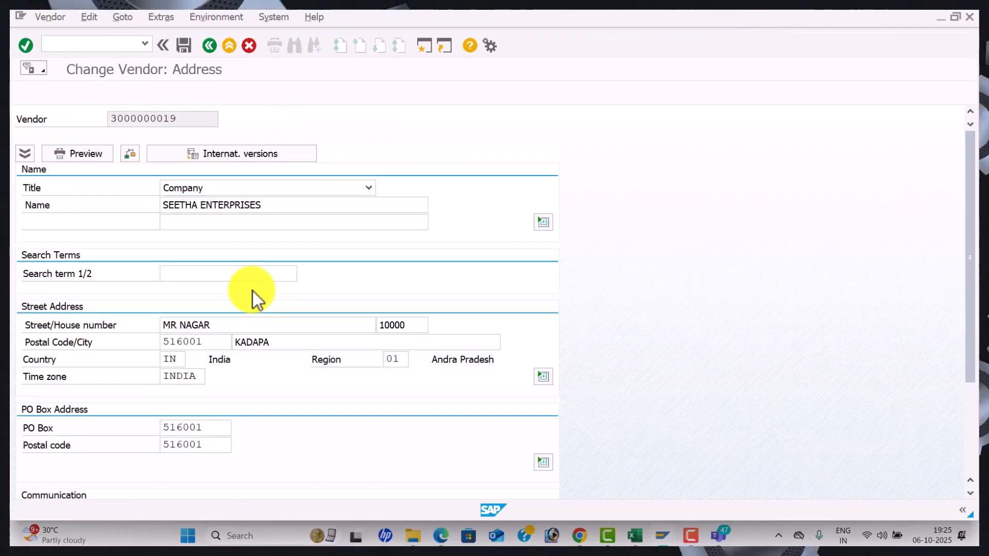
pyautogui.press('Return')
pyautogui.press('Return')
pyautogui.press('Return')
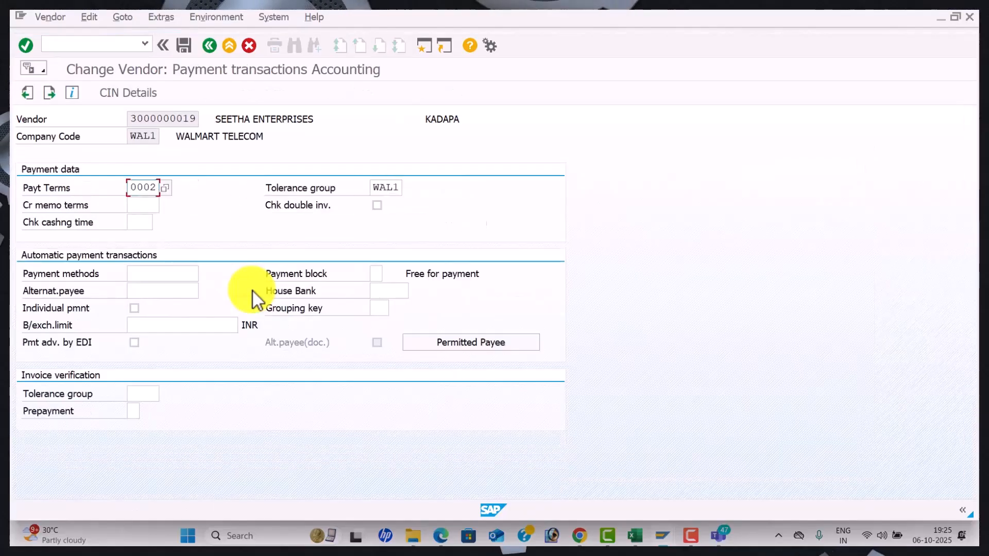
pyautogui.press('Return')
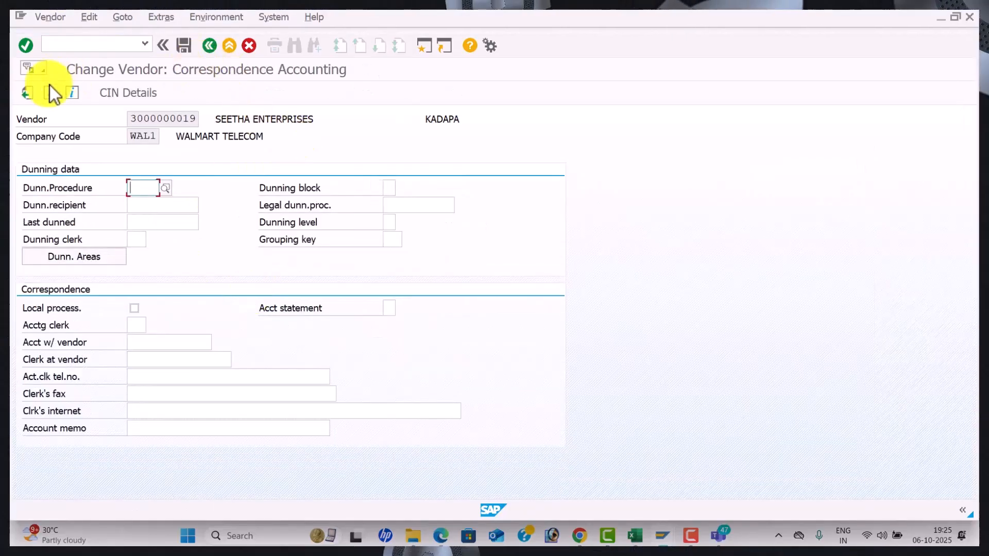
pyautogui.click(29, 95)
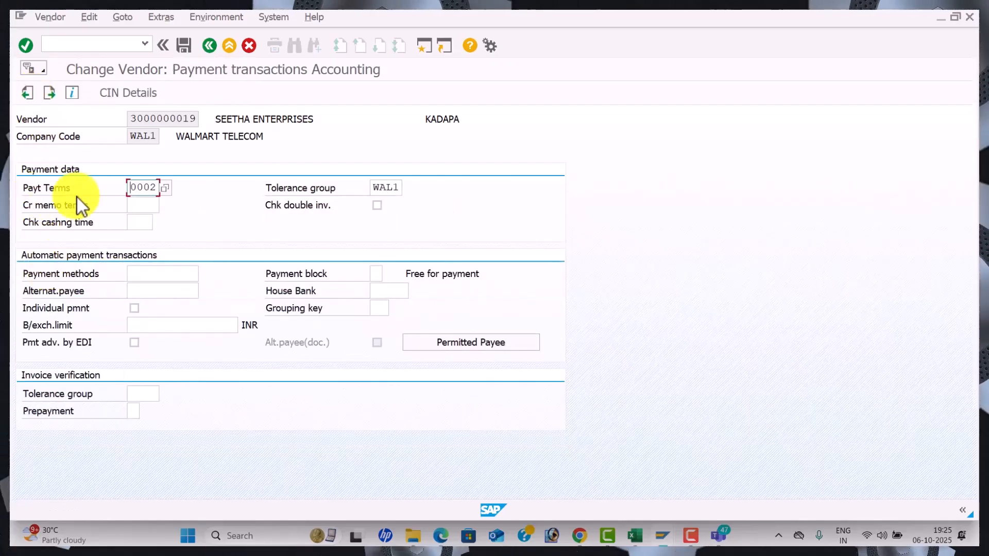
pyautogui.click(155, 277)
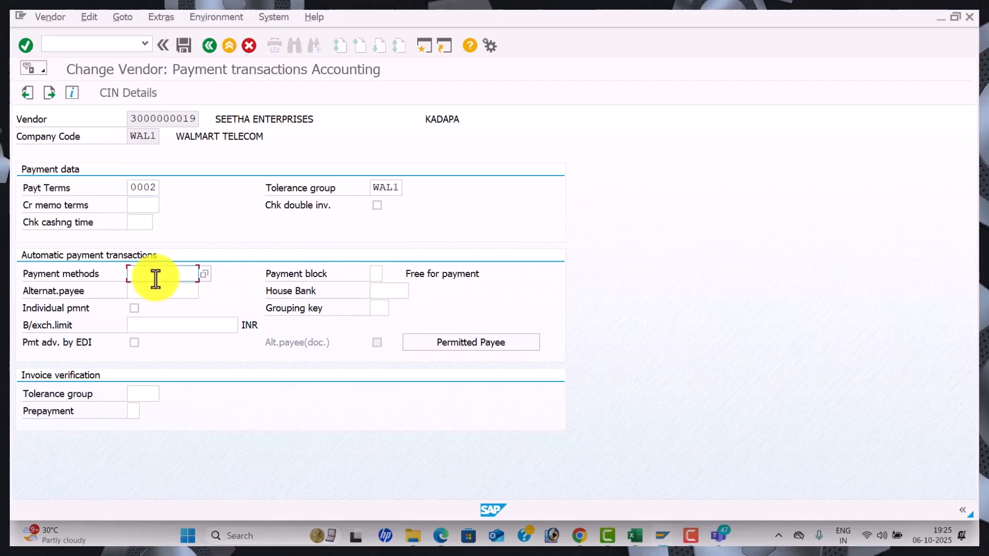
pyautogui.write('3')
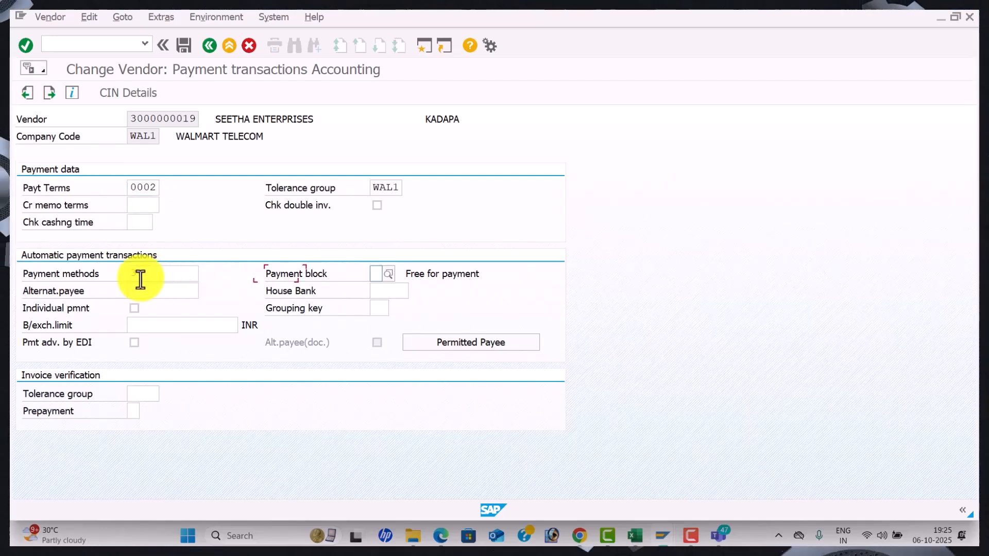
pyautogui.click(182, 49)
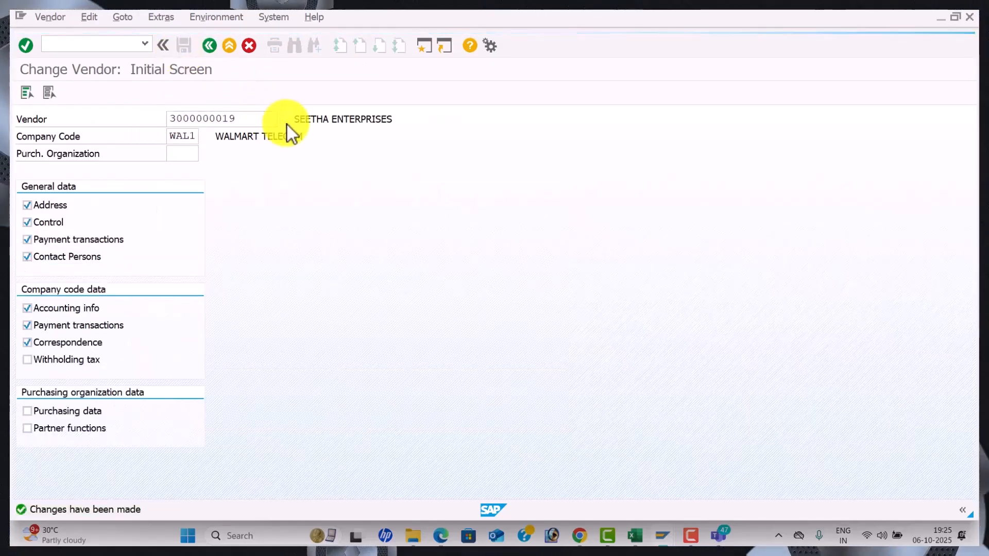
# Pick DINESH MERCHANTS via vendor search and save payment method 3 for it
pyautogui.press('F4')
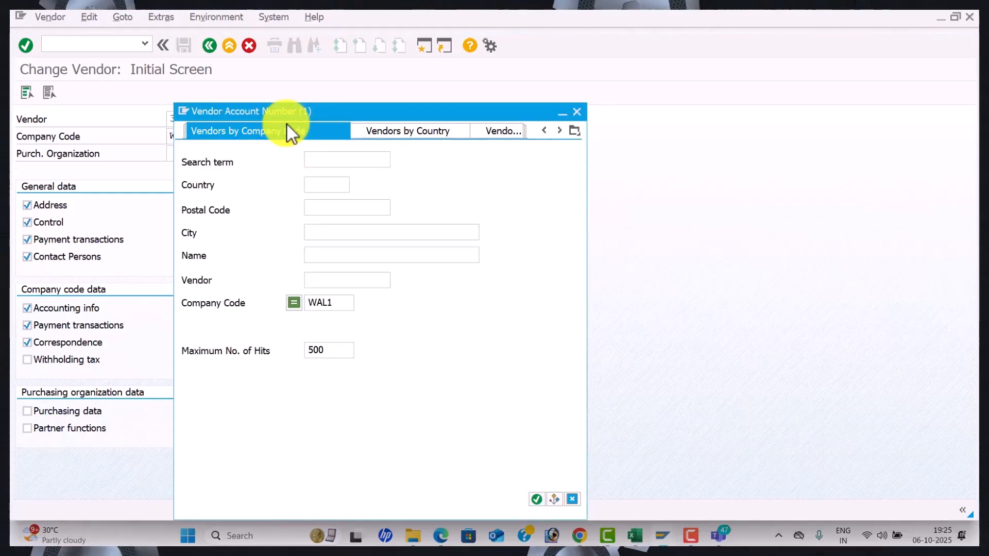
pyautogui.press('Return')
pyautogui.doubleClick(287, 124)
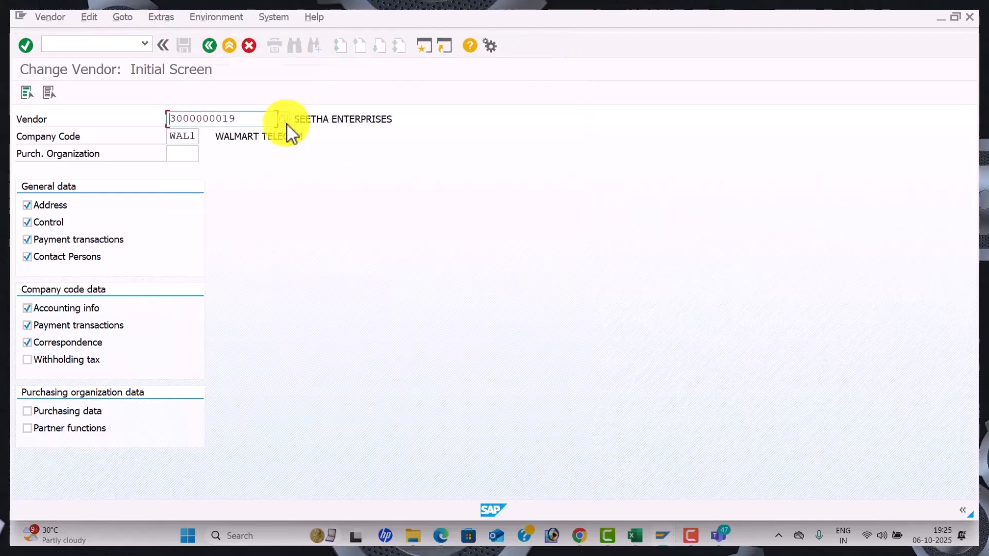
pyautogui.press('F4')
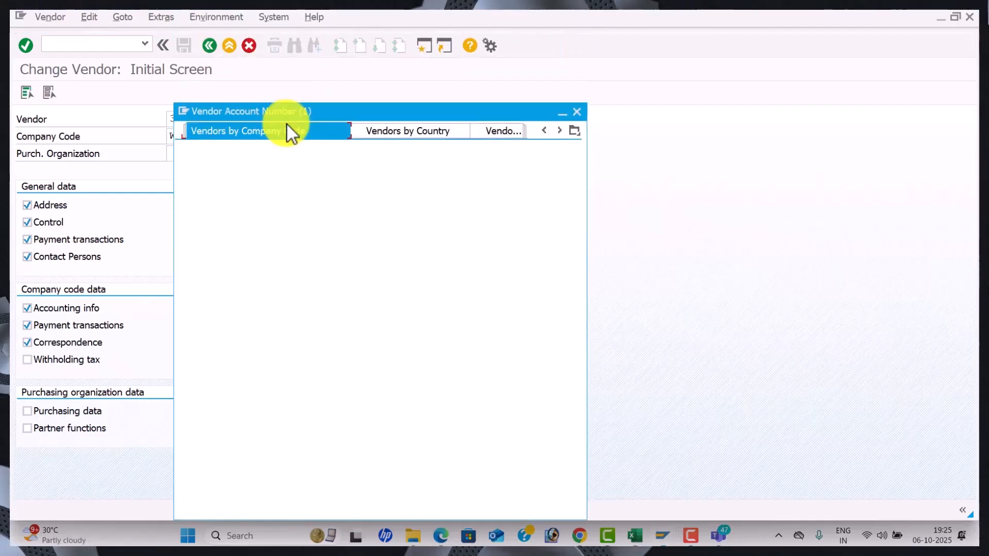
pyautogui.press('Return')
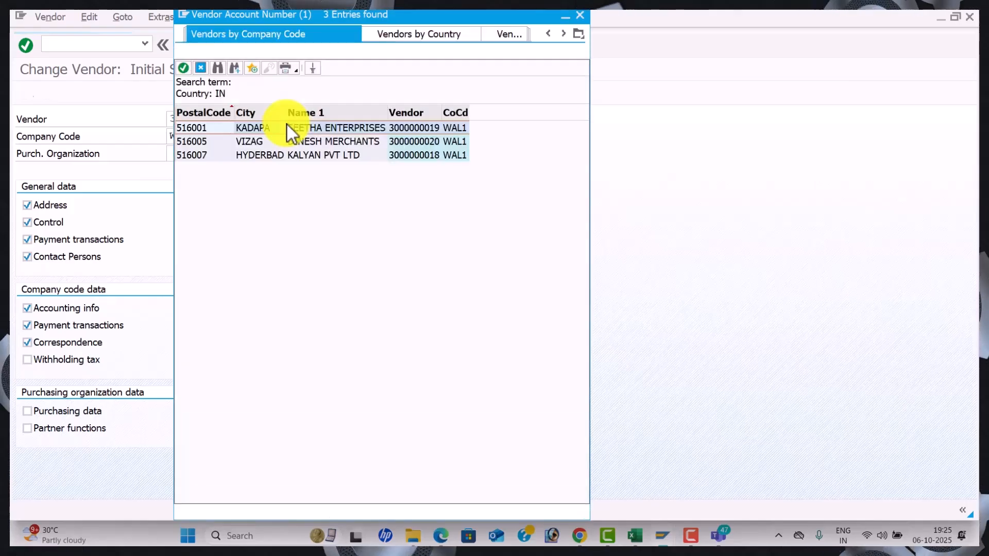
pyautogui.doubleClick(286, 124)
pyautogui.press('Return')
pyautogui.press('Return')
pyautogui.press('Return')
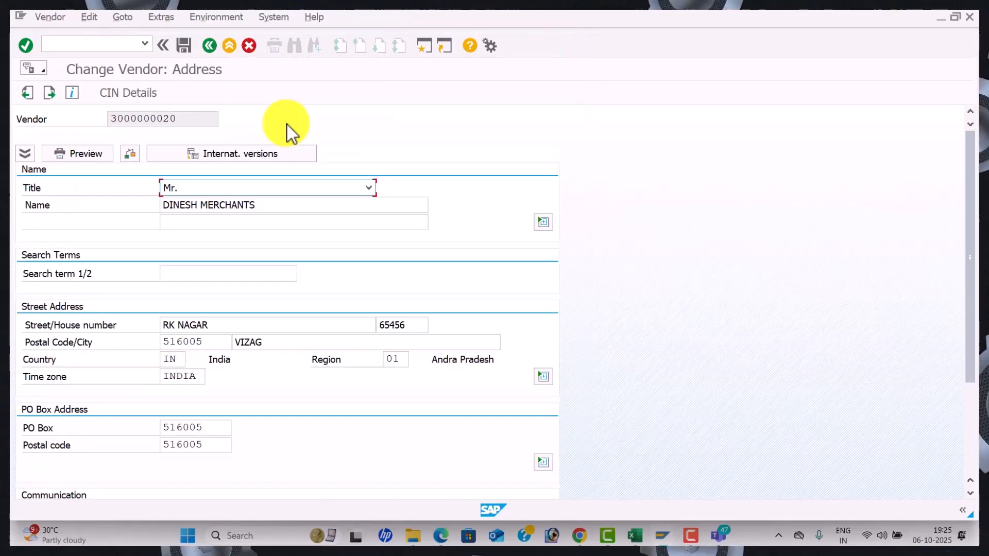
pyautogui.press('Return')
pyautogui.press('Return')
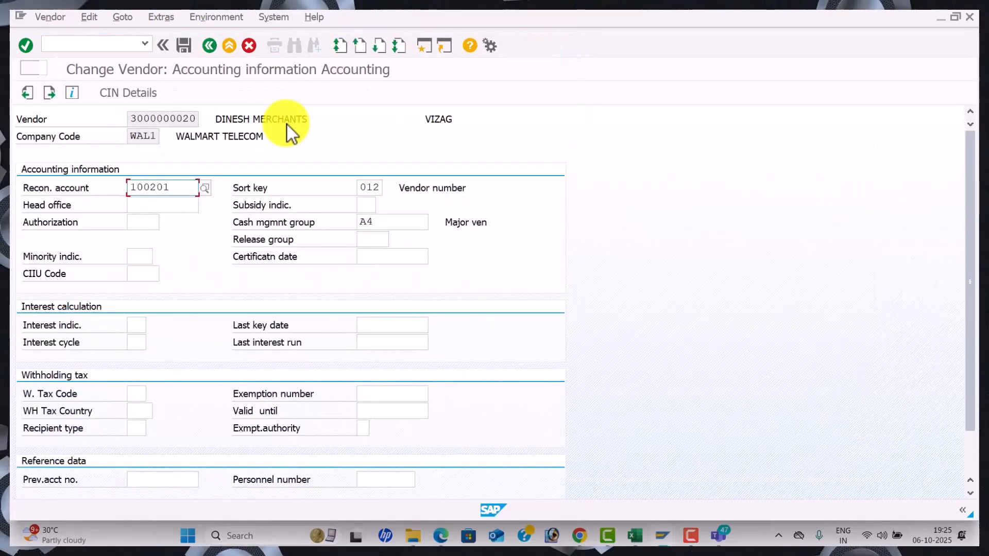
pyautogui.press('Return')
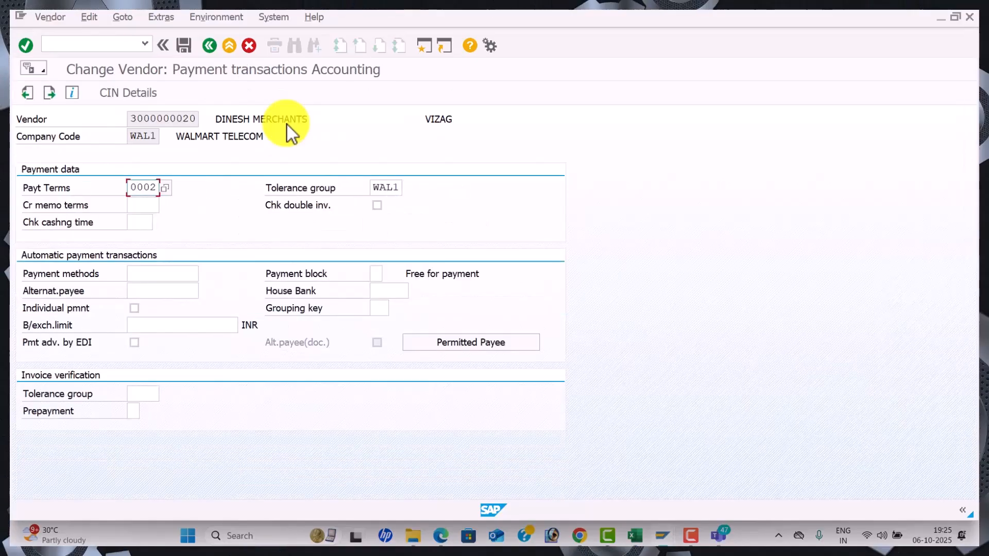
pyautogui.press('Tab')
pyautogui.press('Tab')
pyautogui.press('Tab')
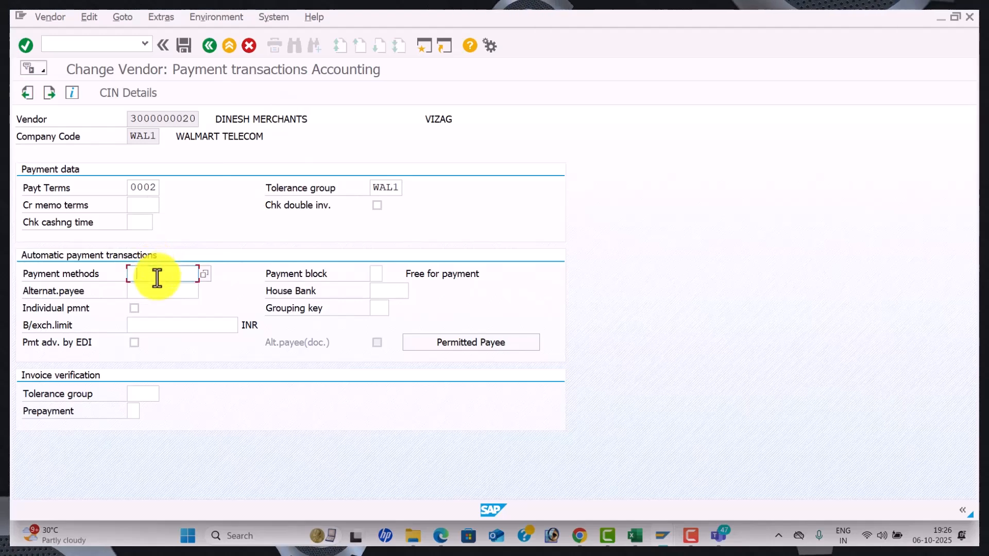
pyautogui.write('3')
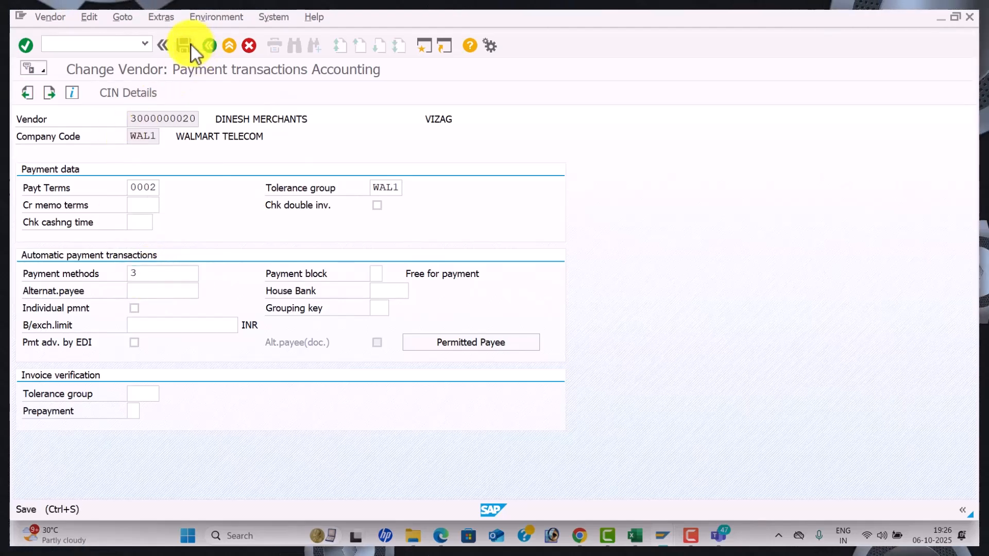
pyautogui.click(190, 45)
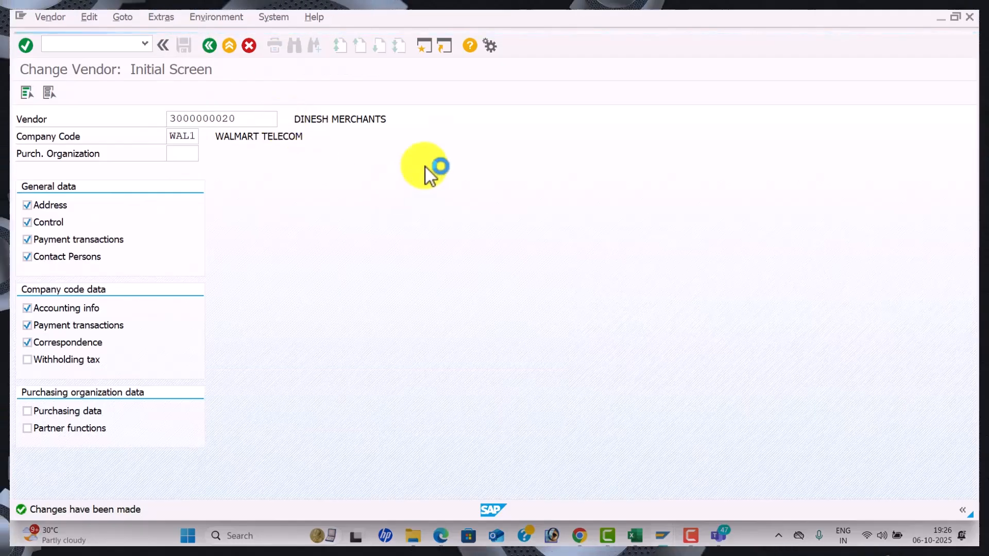
# Pick KALYAN PVT LTD, save payment method 3 for it, and switch to the Excel workbook
pyautogui.press('F4')
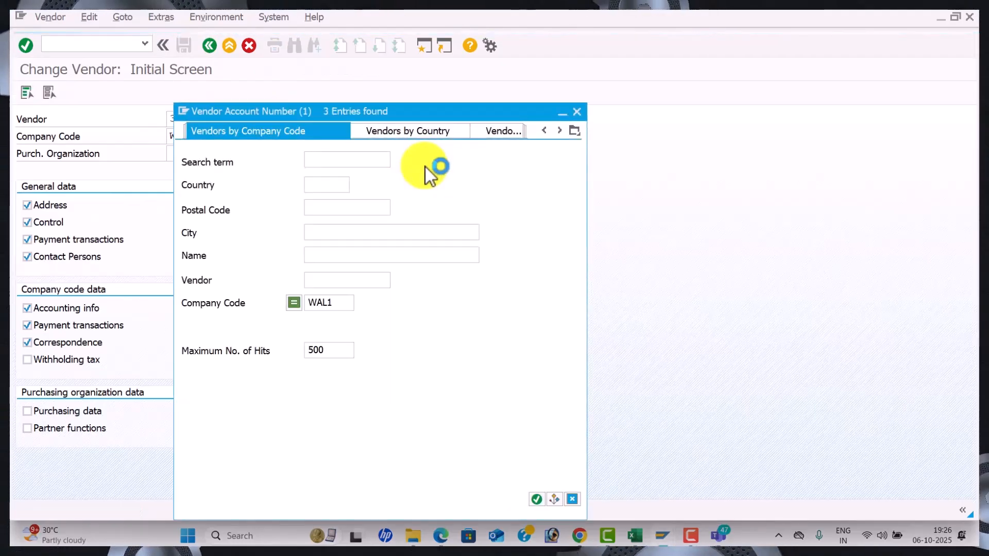
pyautogui.press('Return')
pyautogui.press('Down')
pyautogui.press('Down')
pyautogui.press('Return')
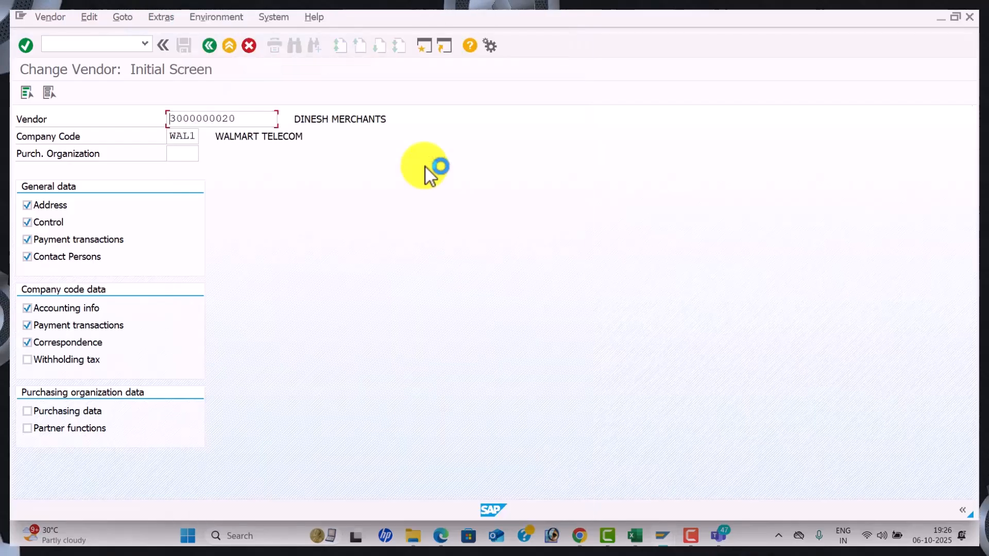
pyautogui.press('Return')
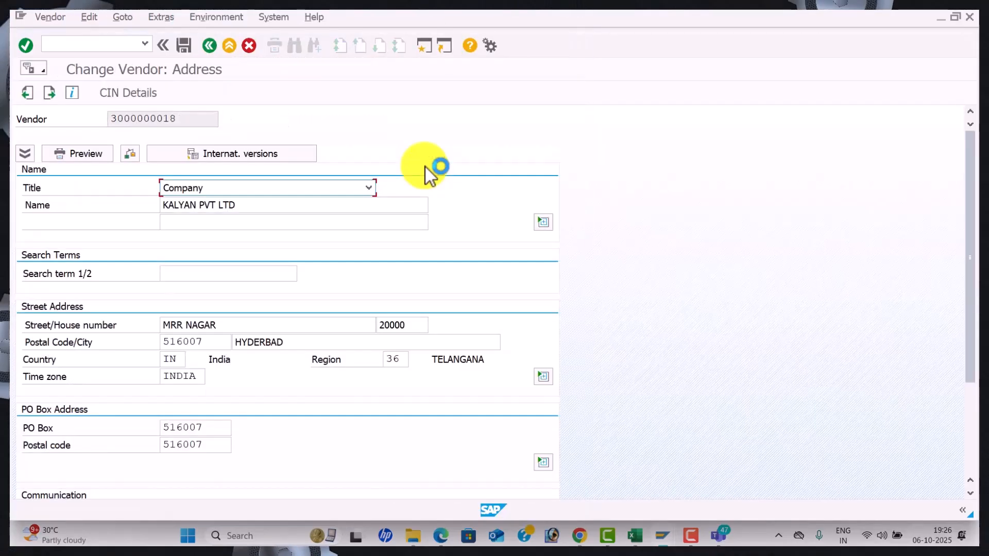
pyautogui.press('Return')
pyautogui.press('Return')
pyautogui.press('Return')
pyautogui.press('Return')
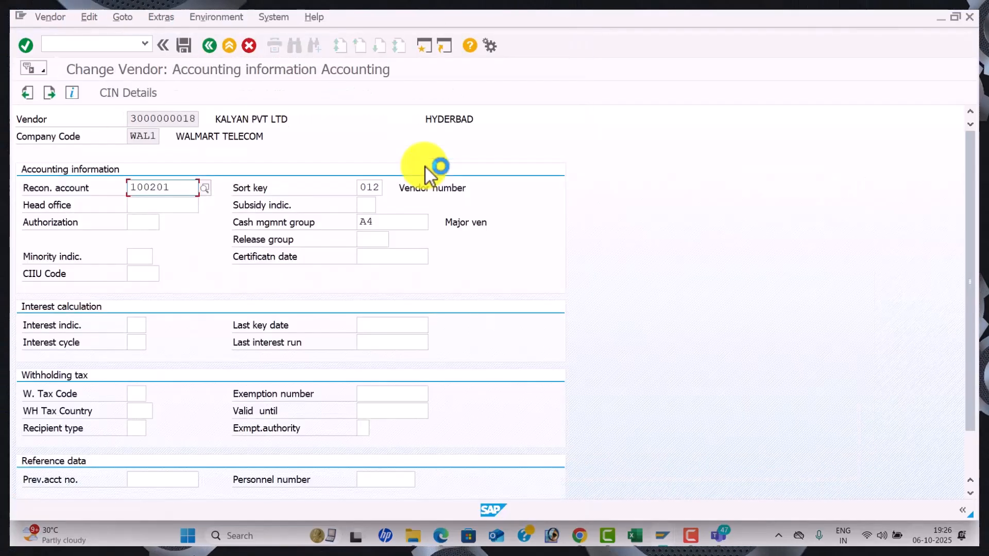
pyautogui.press('Down')
pyautogui.press('Down')
pyautogui.press('Down')
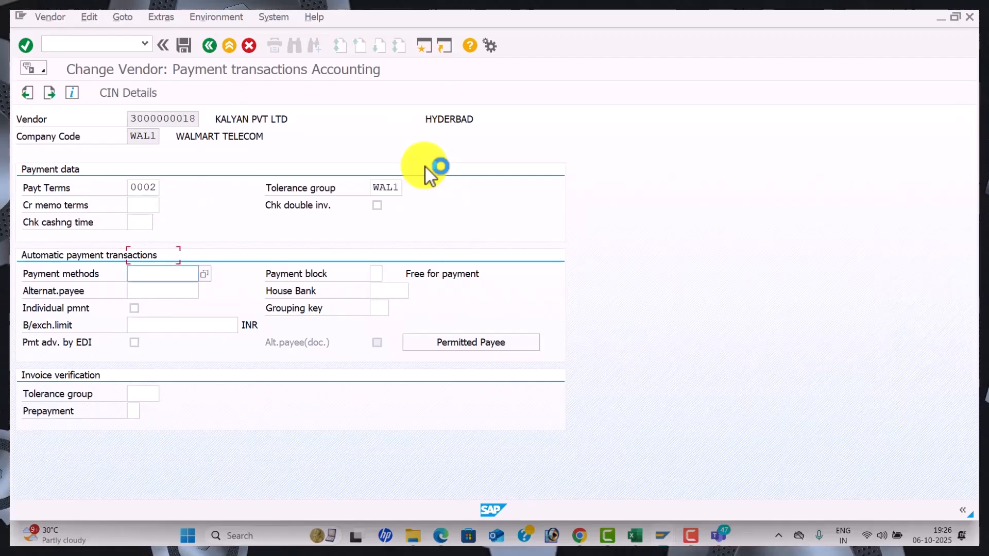
pyautogui.write('3')
pyautogui.press('Tab')
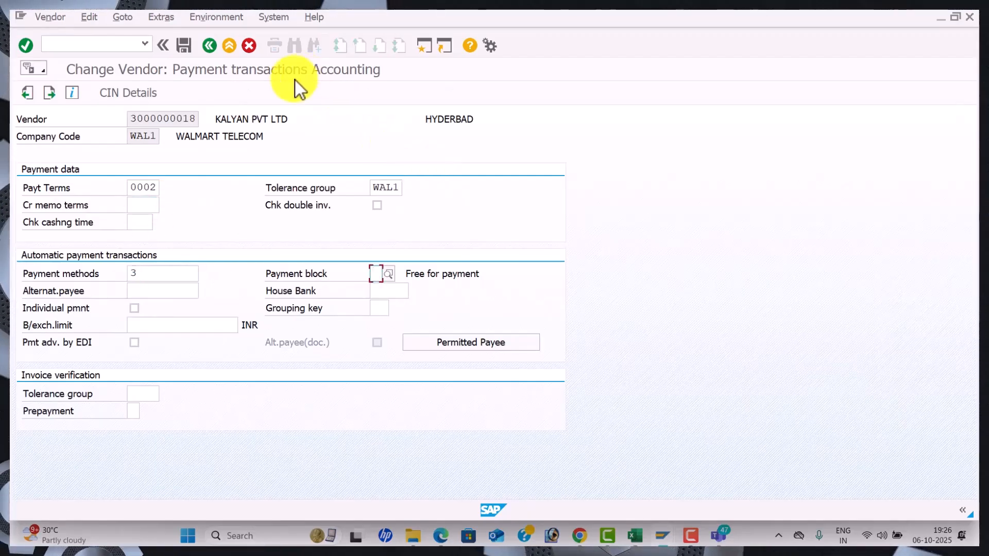
pyautogui.click(186, 48)
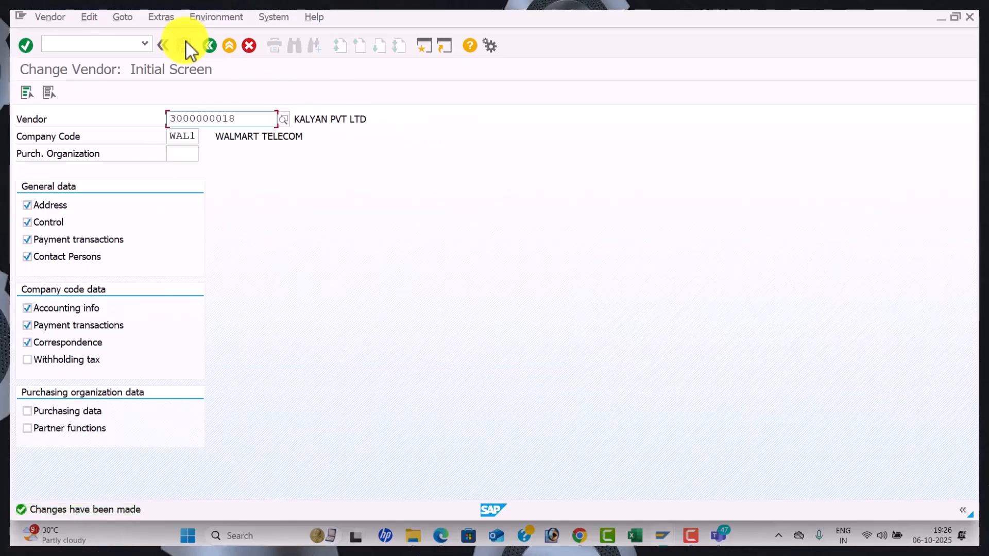
pyautogui.hotkey('alt', 'Tab')
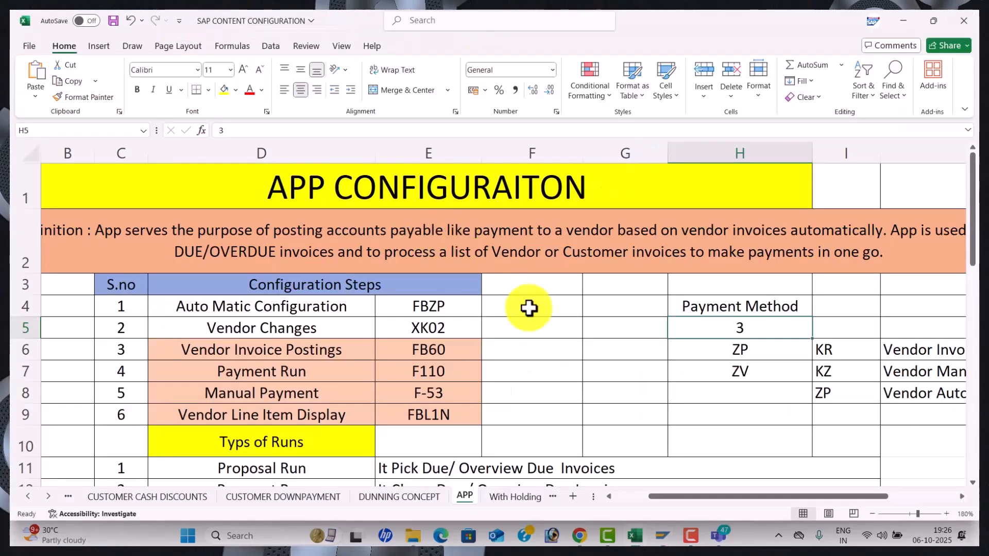
# Review the XK02 note in E5 and the payment method notes in G6 and H6, then return to SAP
pyautogui.click(452, 336)
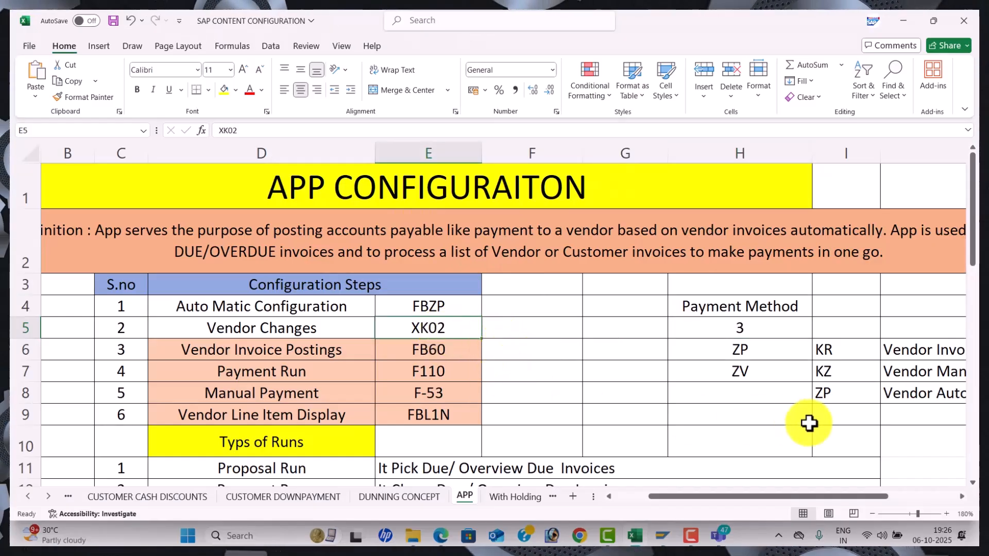
pyautogui.click(737, 347)
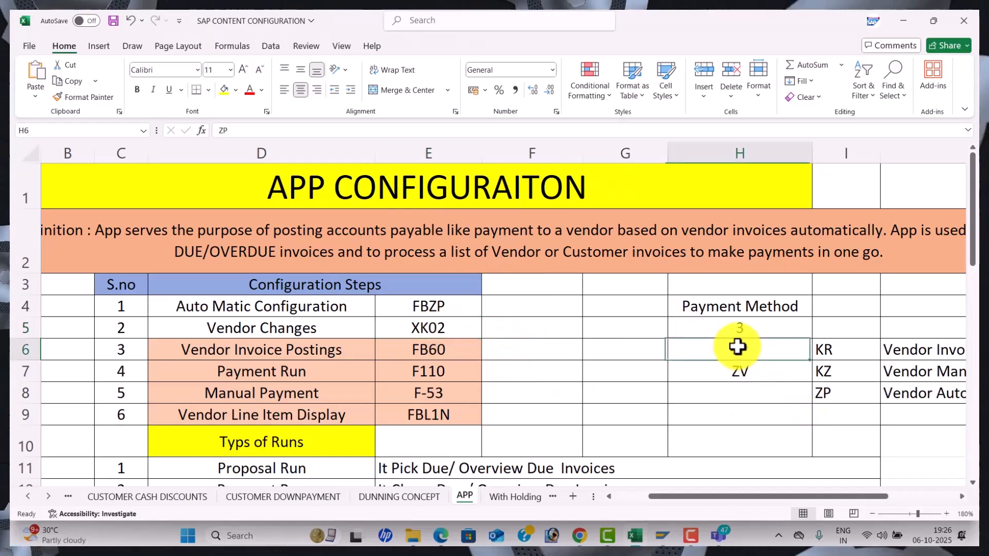
pyautogui.click(645, 348)
pyautogui.click(732, 348)
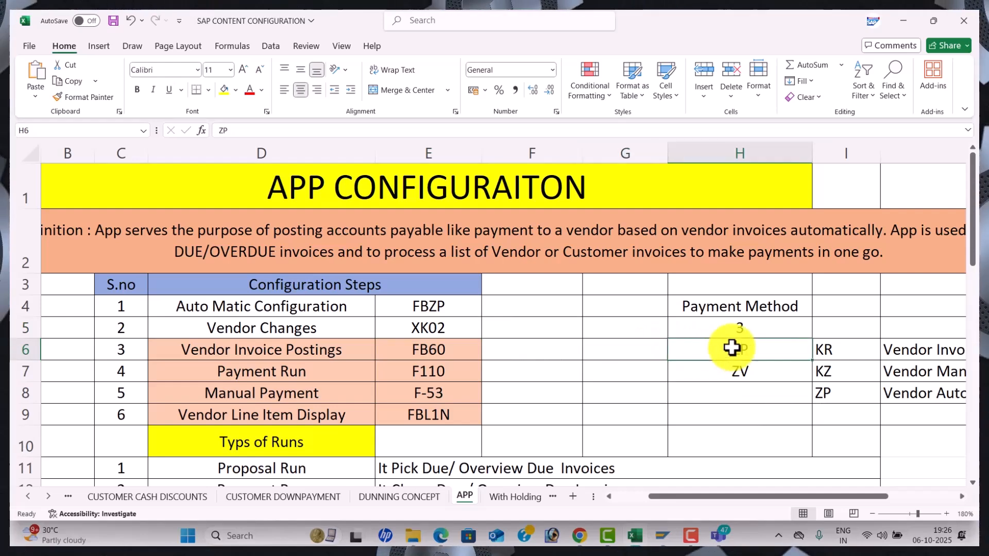
pyautogui.hotkey('alt', 'Tab')
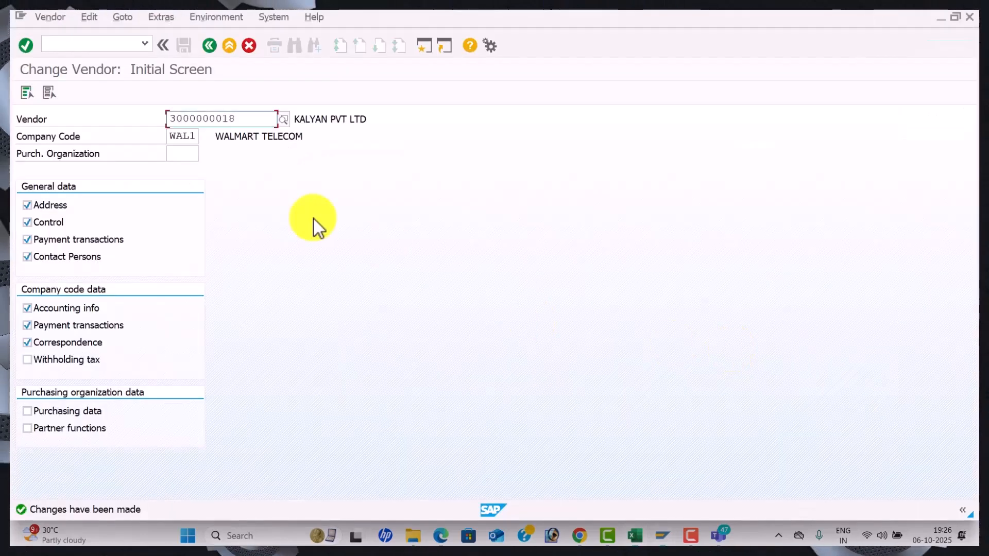
# Leave the vendor change with /N, open field status variants (OBC4), then exit with /N
pyautogui.click(94, 45)
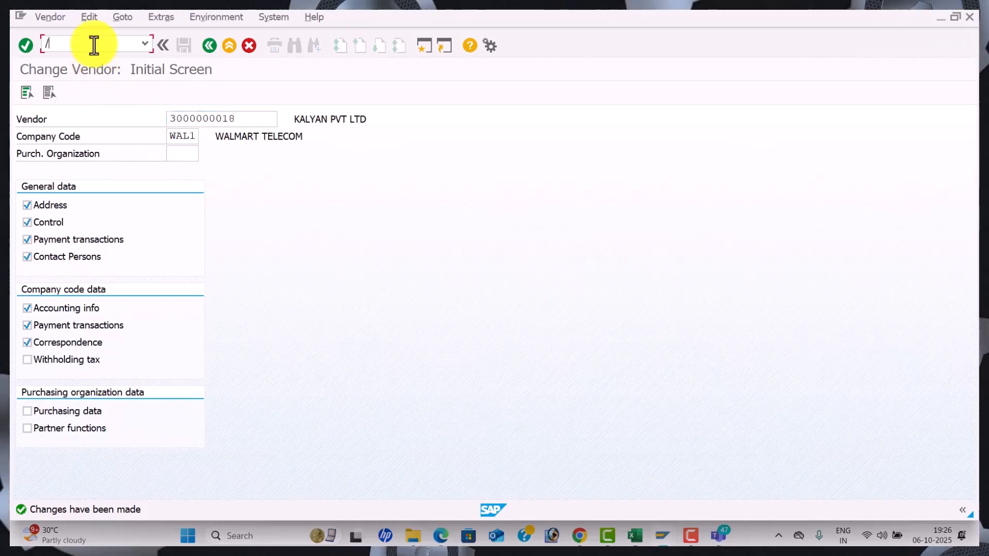
pyautogui.write('/N')
pyautogui.press('Return')
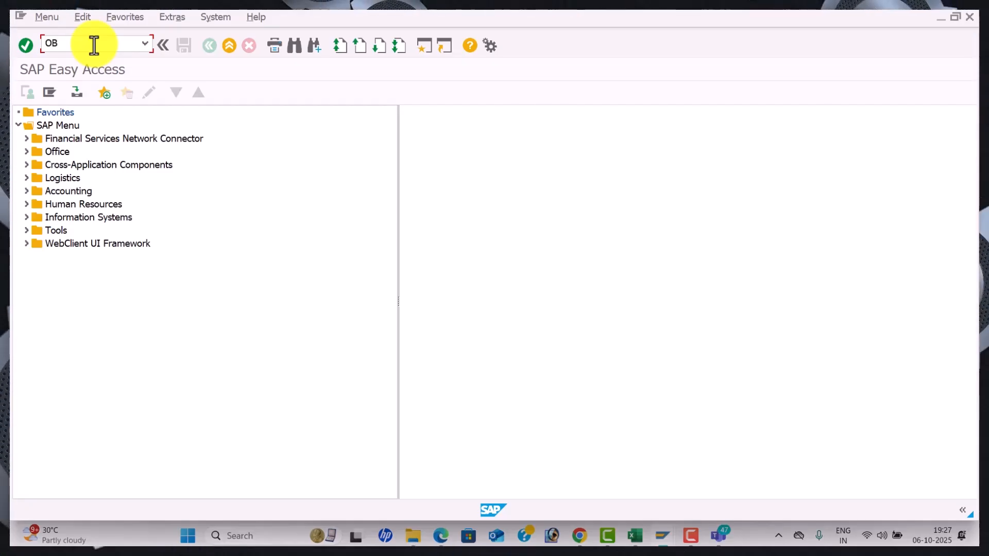
pyautogui.write('C4')
pyautogui.press('Return')
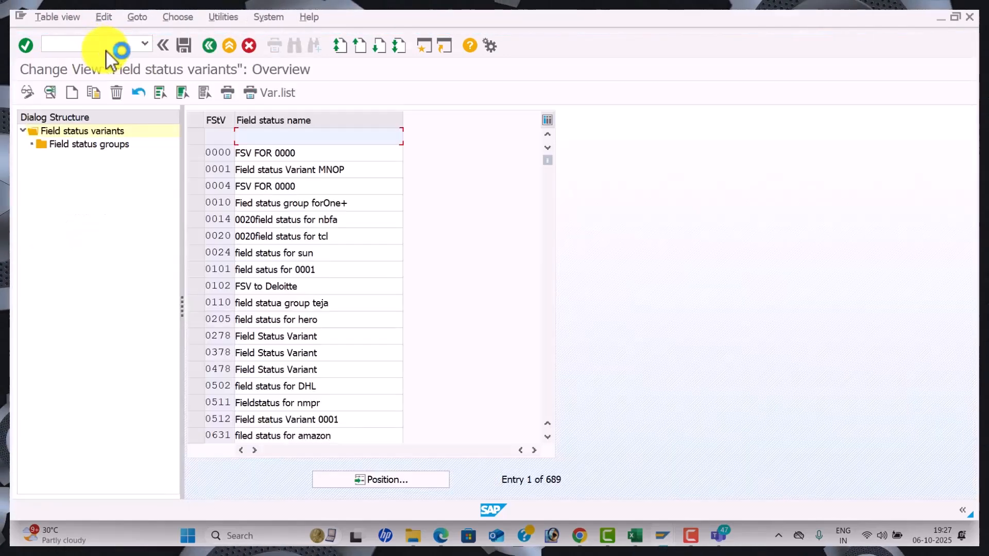
pyautogui.click(107, 50)
pyautogui.write('/')
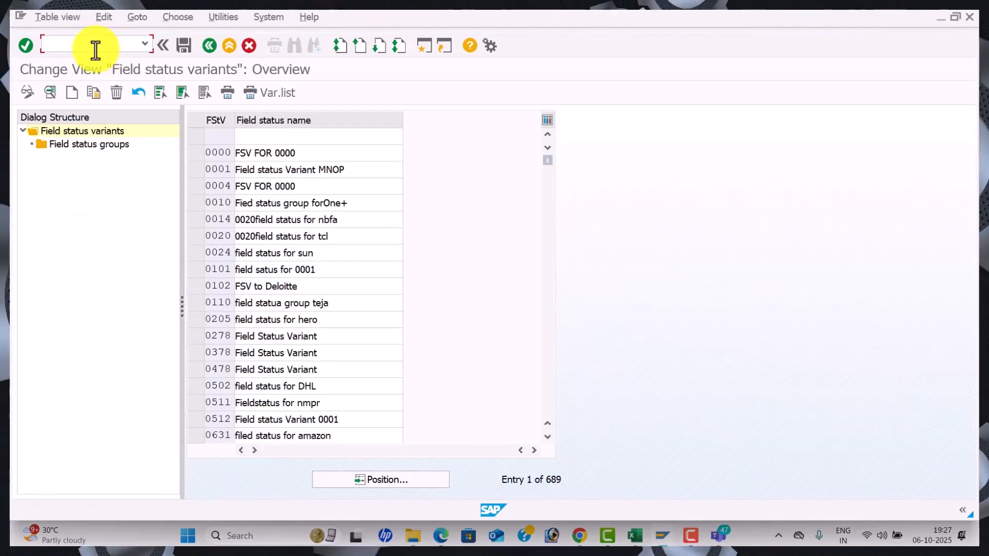
pyautogui.write('N')
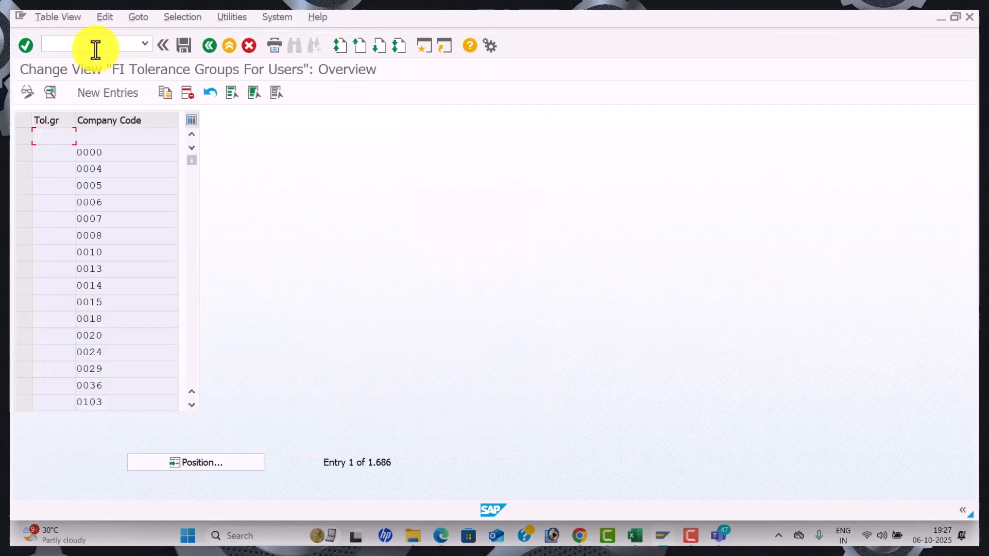
pyautogui.click(81, 49)
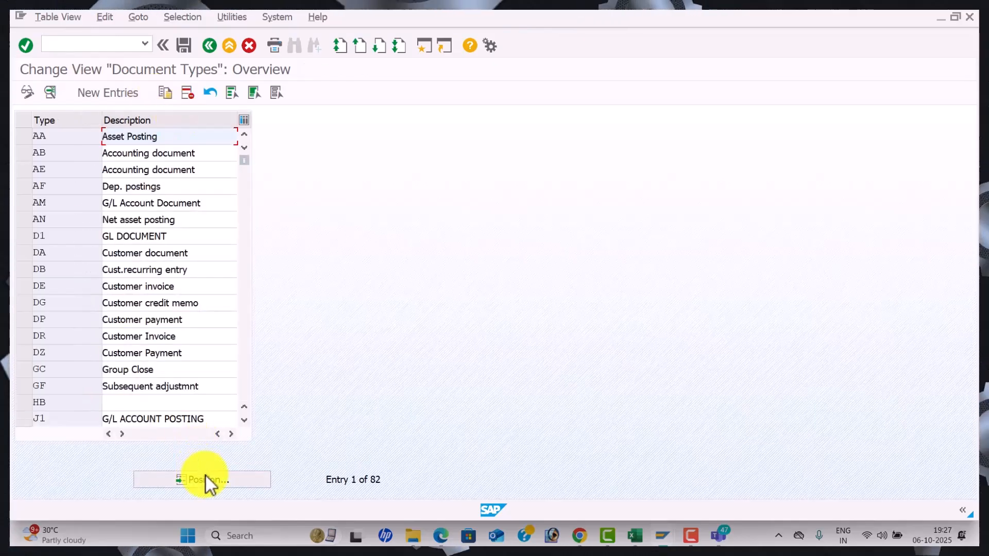
# Locate document type ZP and open its number range intervals for company code WAL1
pyautogui.click(205, 479)
pyautogui.write('ZP')
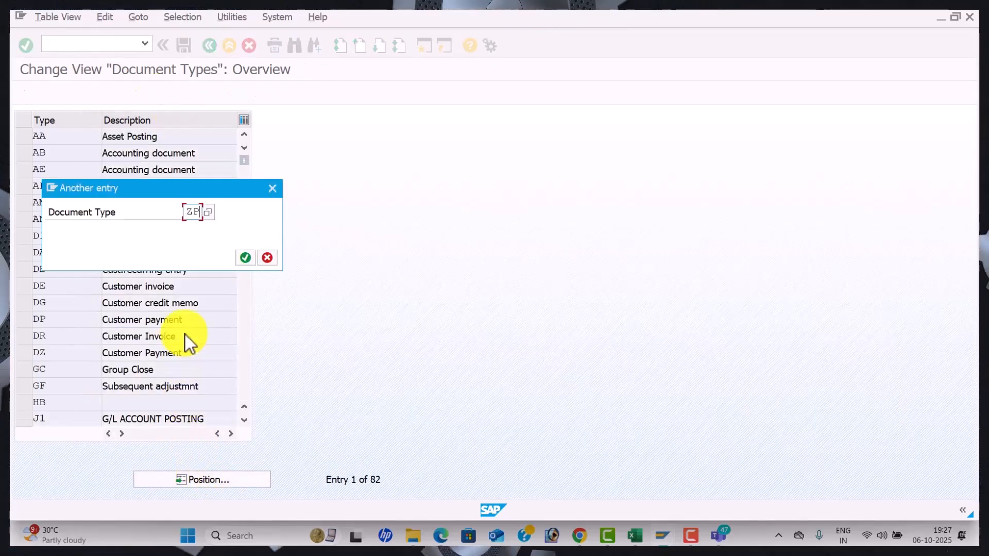
pyautogui.press('Return')
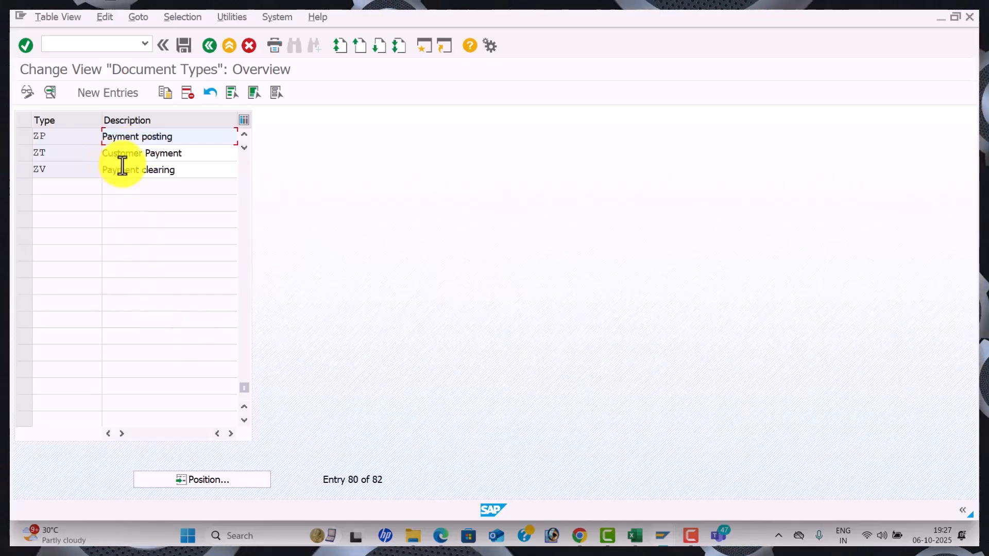
pyautogui.doubleClick(193, 135)
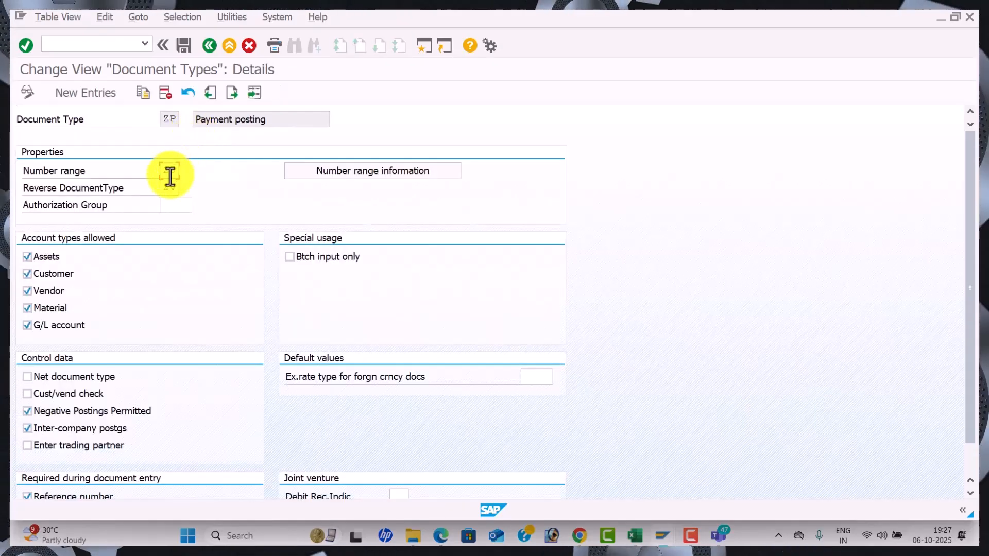
pyautogui.click(307, 175)
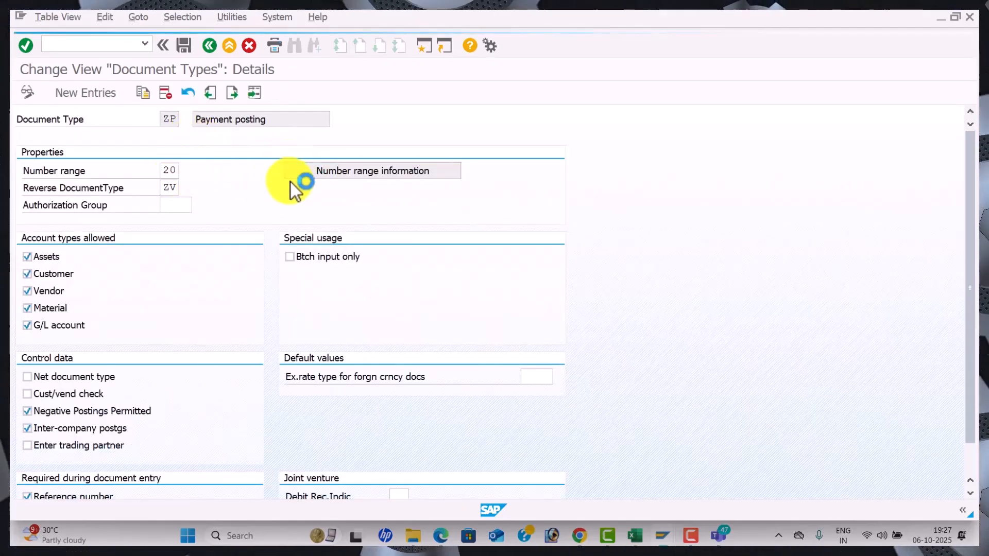
pyautogui.click(169, 119)
pyautogui.click(173, 177)
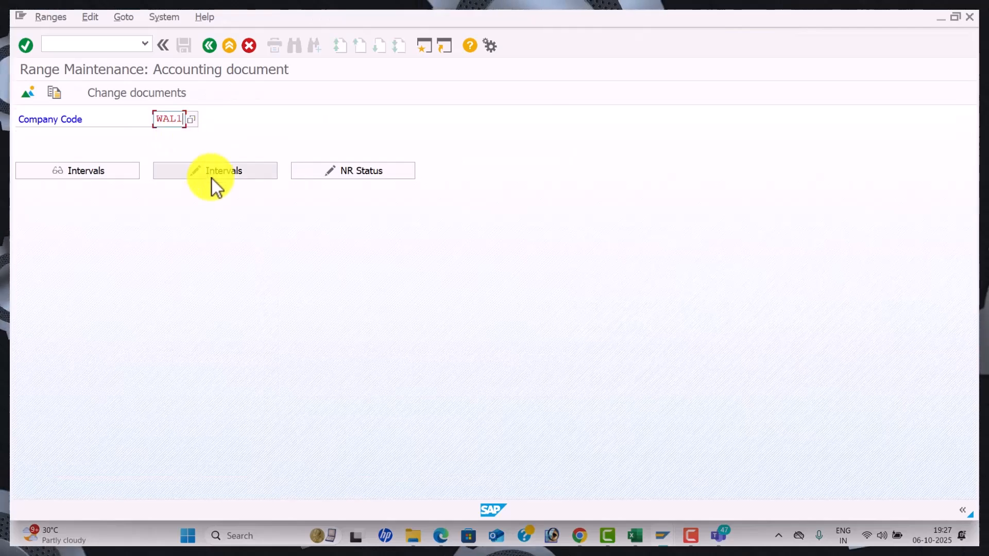
pyautogui.click(211, 175)
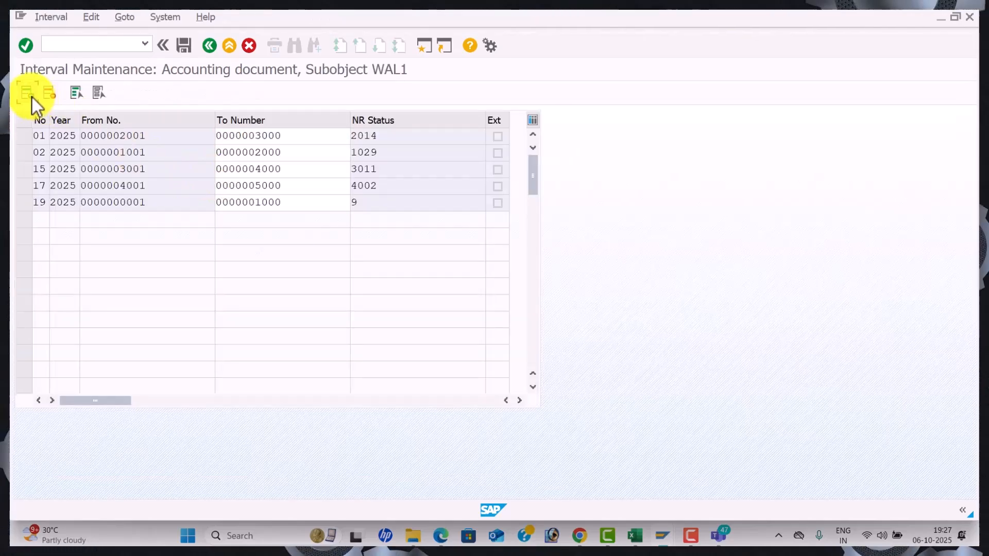
# Insert interval 20 for 2025 covering 5001 to 6000 and save it
pyautogui.click(28, 93)
pyautogui.press('Tab')
pyautogui.write('2025')
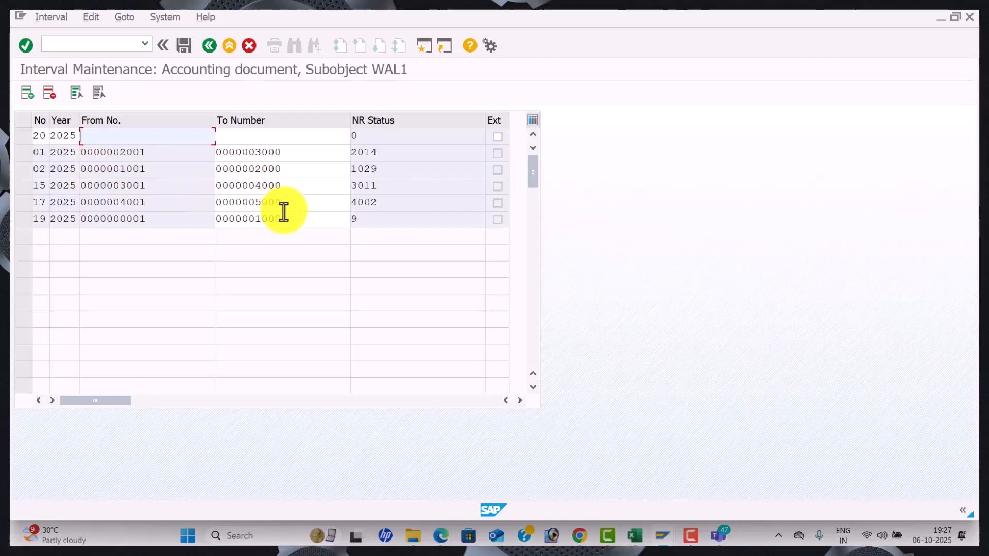
pyautogui.write('5001')
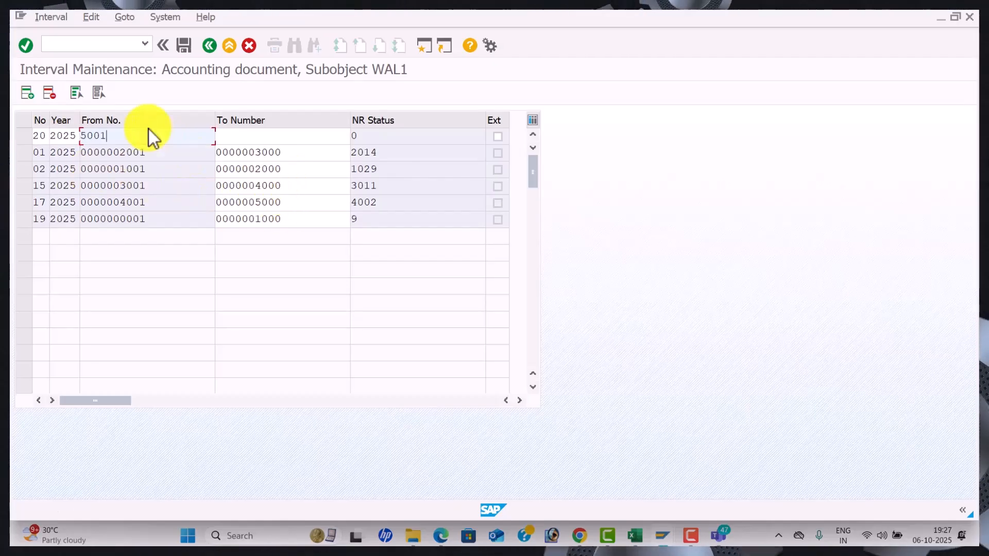
pyautogui.press('Tab')
pyautogui.write('6000')
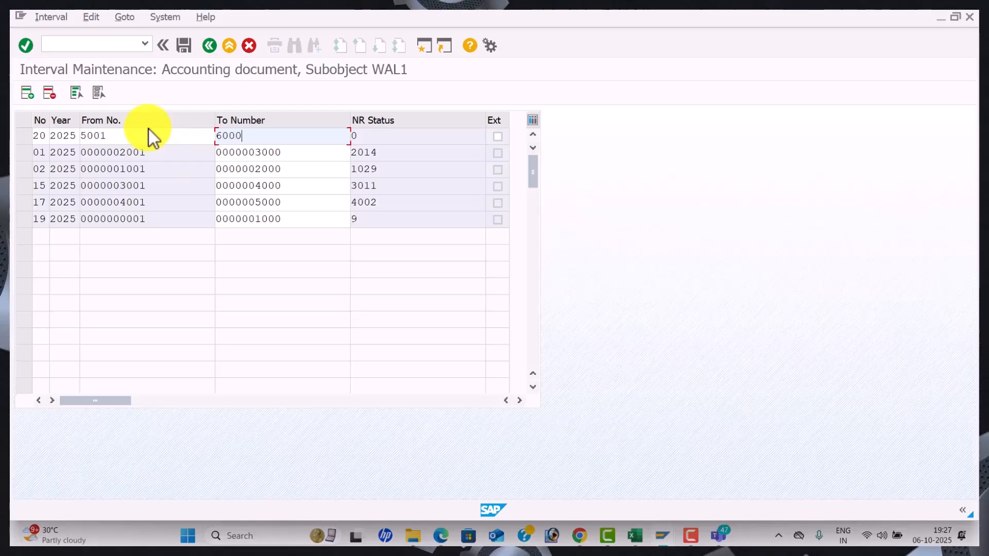
pyautogui.press('Return')
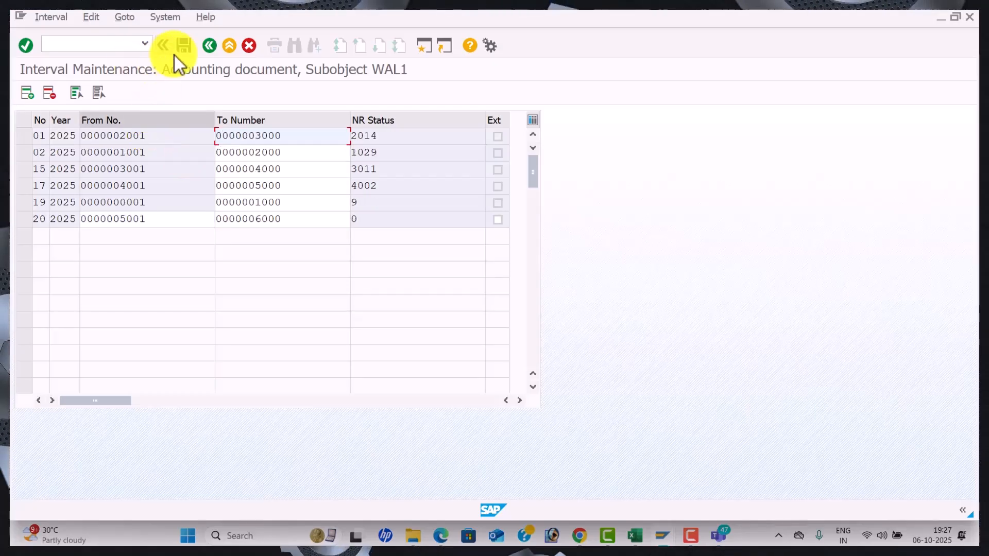
pyautogui.click(185, 47)
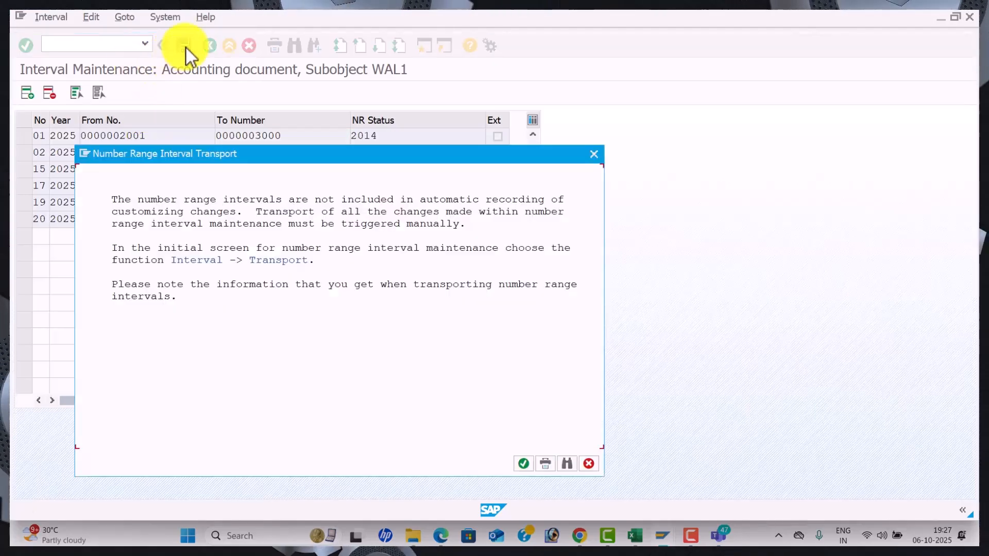
pyautogui.click(523, 463)
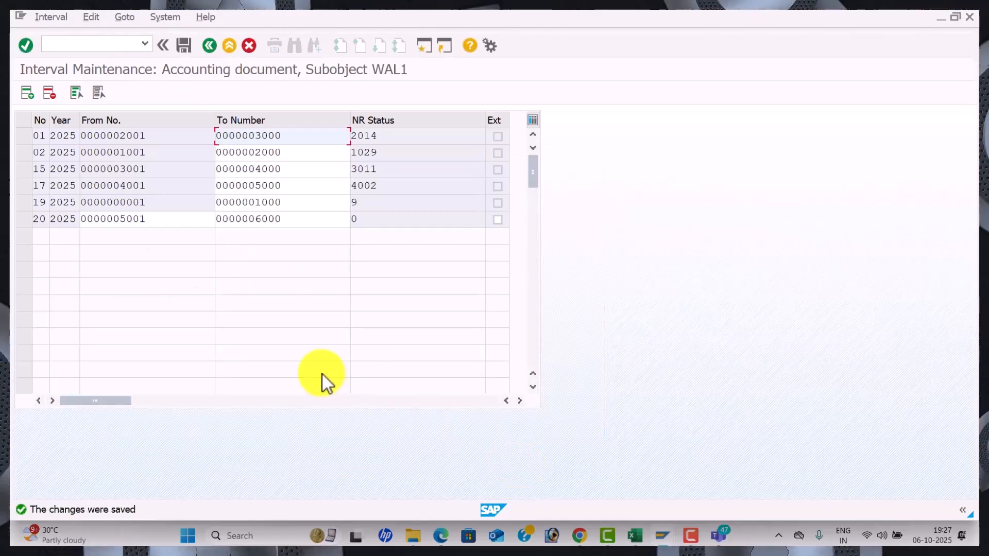
# In the APP sheet, enter row 45 notes XK02, Vendor, BACK END, PAYMENT and 3
pyautogui.hotkey('alt', 'Tab')
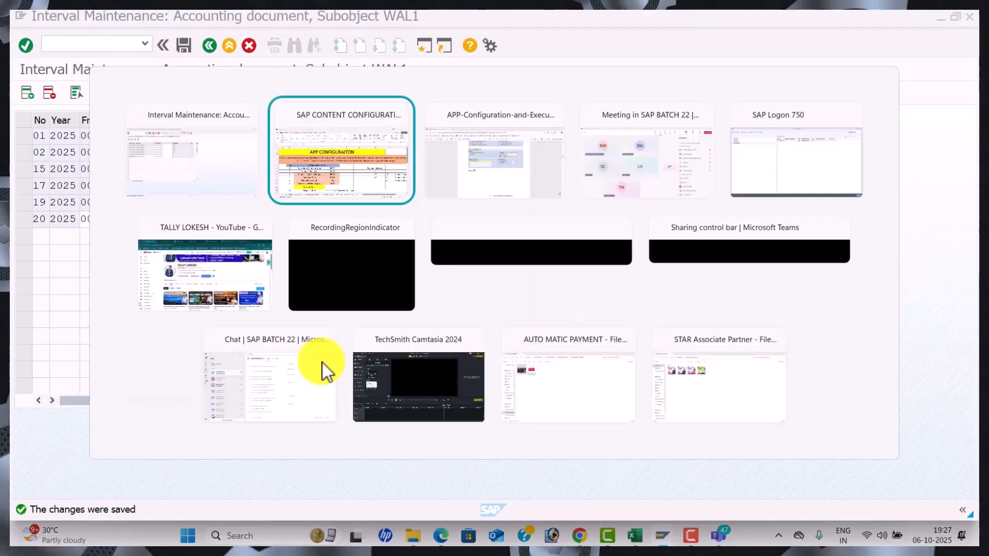
pyautogui.scroll(-7, 328, 366)
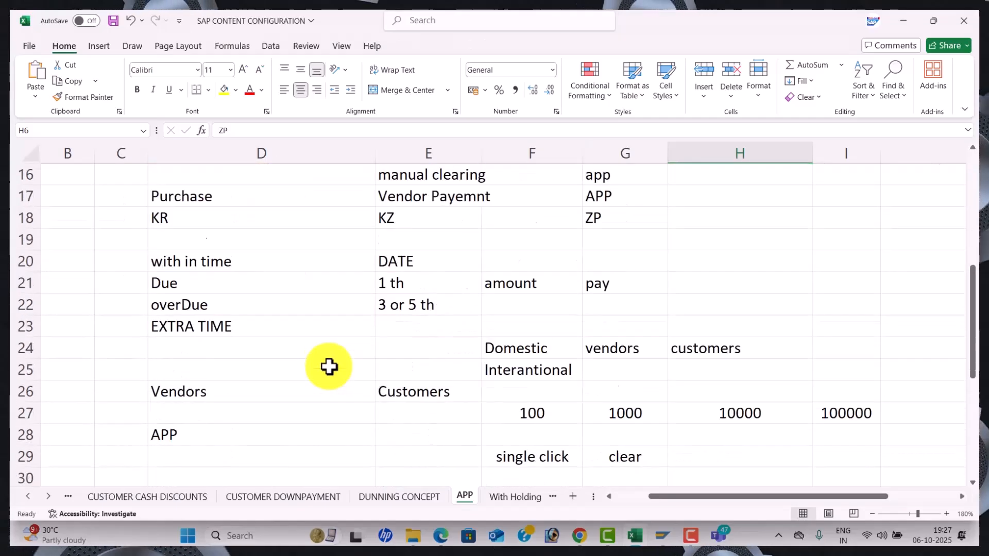
pyautogui.scroll(-6, 328, 366)
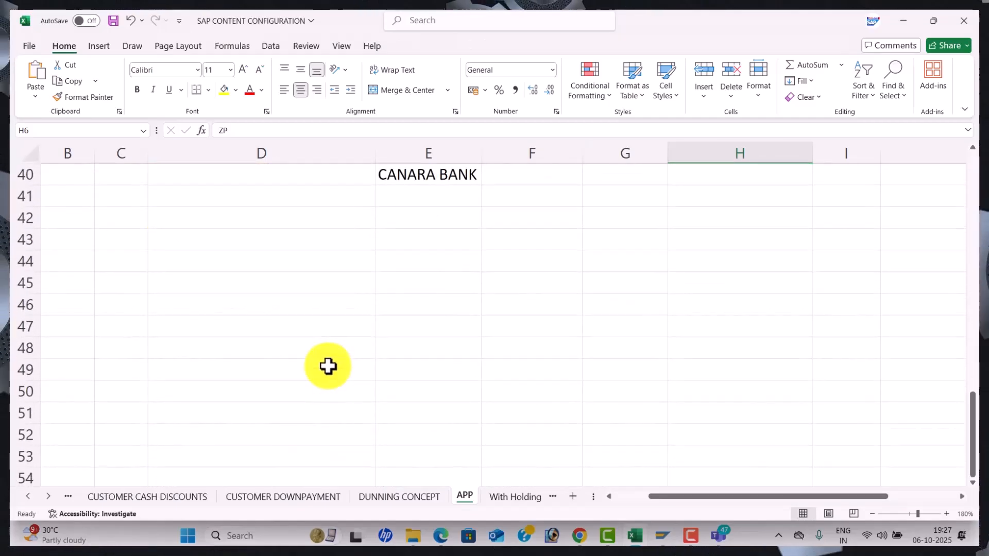
pyautogui.click(249, 270)
pyautogui.click(248, 277)
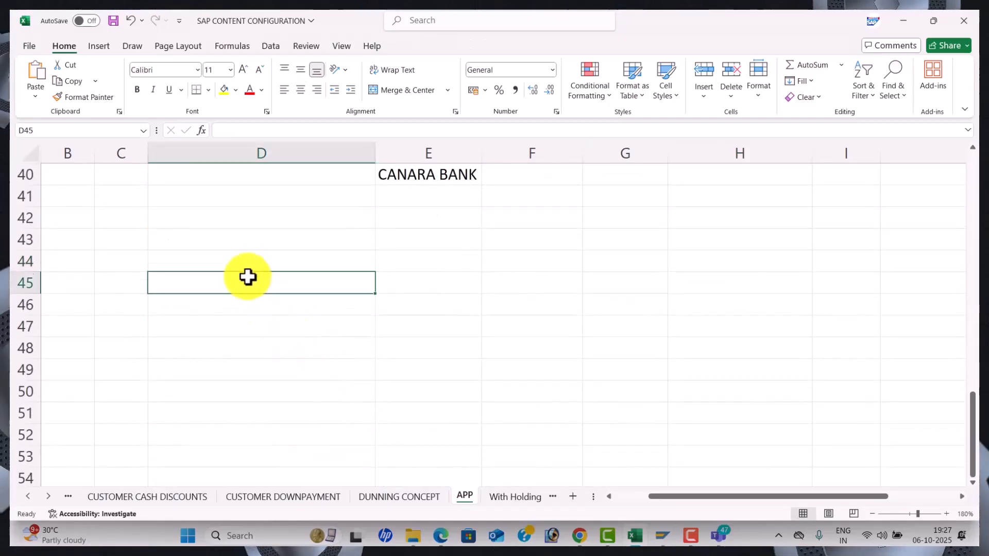
pyautogui.write('XK02')
pyautogui.press('Tab')
pyautogui.write('v')
pyautogui.press('Tab')
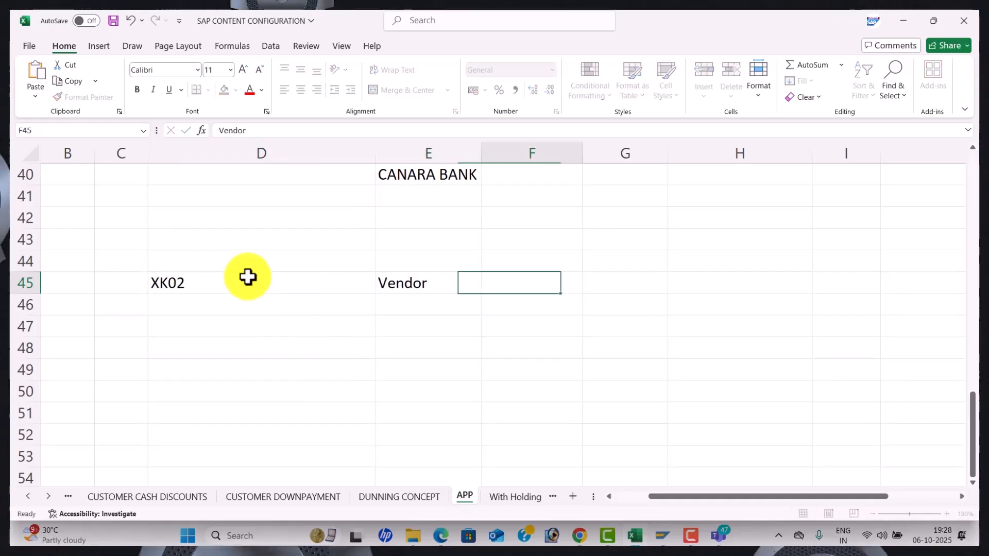
pyautogui.write('BACK')
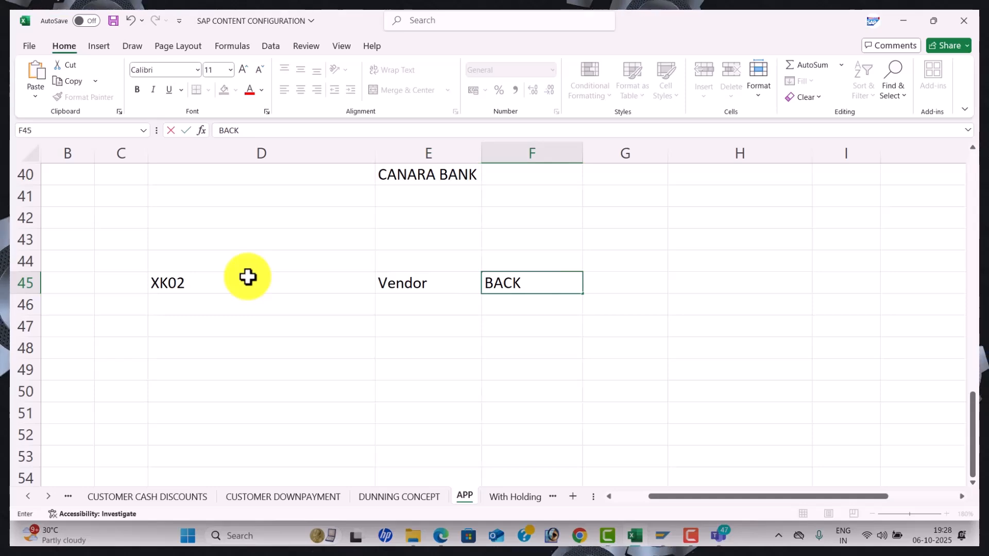
pyautogui.write(' END')
pyautogui.press('Tab')
pyautogui.write('PAY')
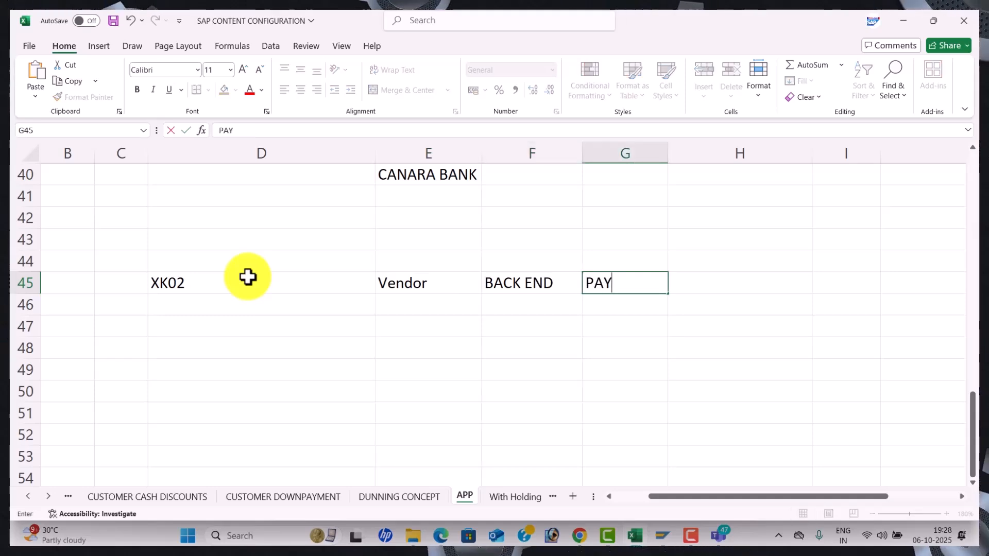
pyautogui.write('MENT')
pyautogui.press('Tab')
pyautogui.write('3')
pyautogui.click(631, 388)
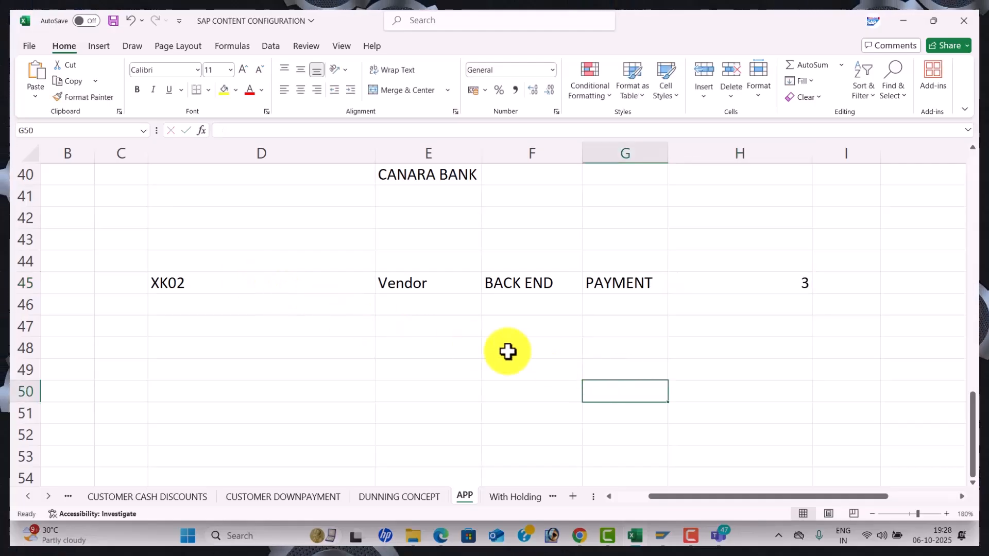
# Note 'ZP DOCUMENT' in D47 and 'NUMBER RANGE' in E47
pyautogui.click(207, 325)
pyautogui.write('Z')
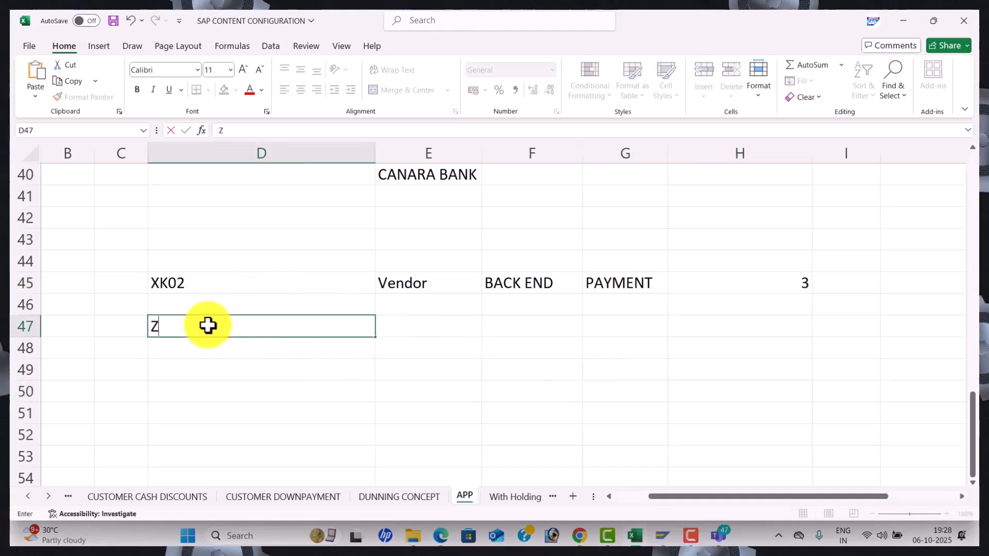
pyautogui.write('P DOCUMENT')
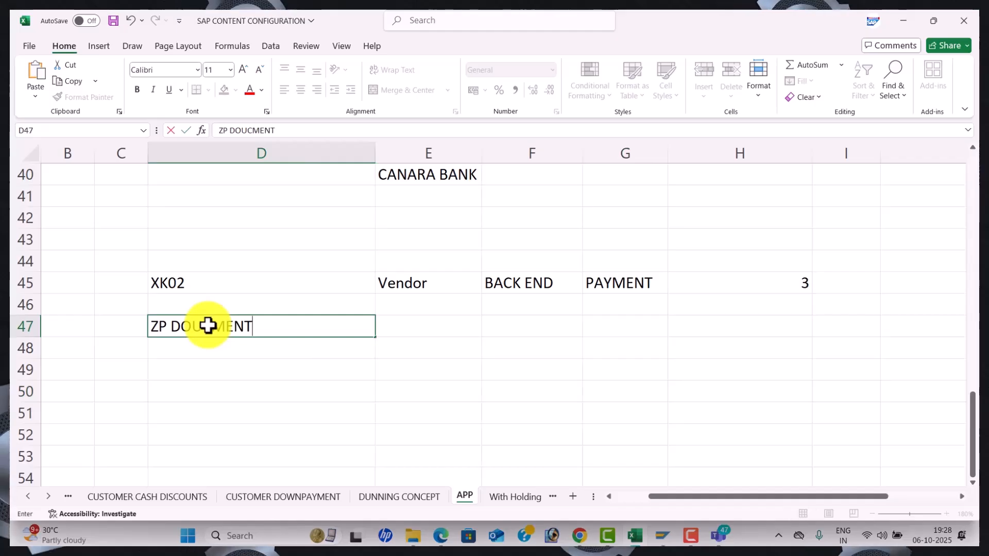
pyautogui.press('Tab')
pyautogui.write('NUMBER RANE')
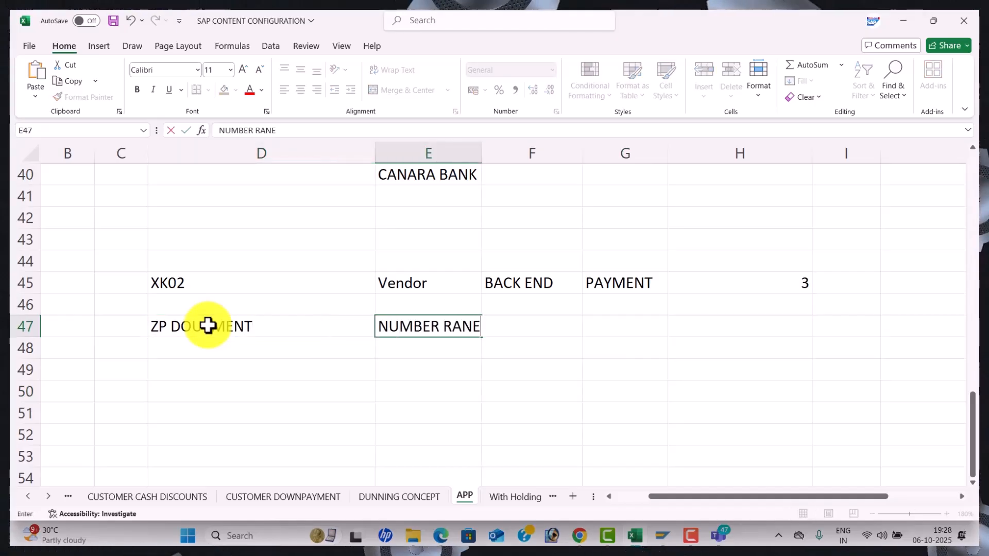
pyautogui.press('BackSpace')
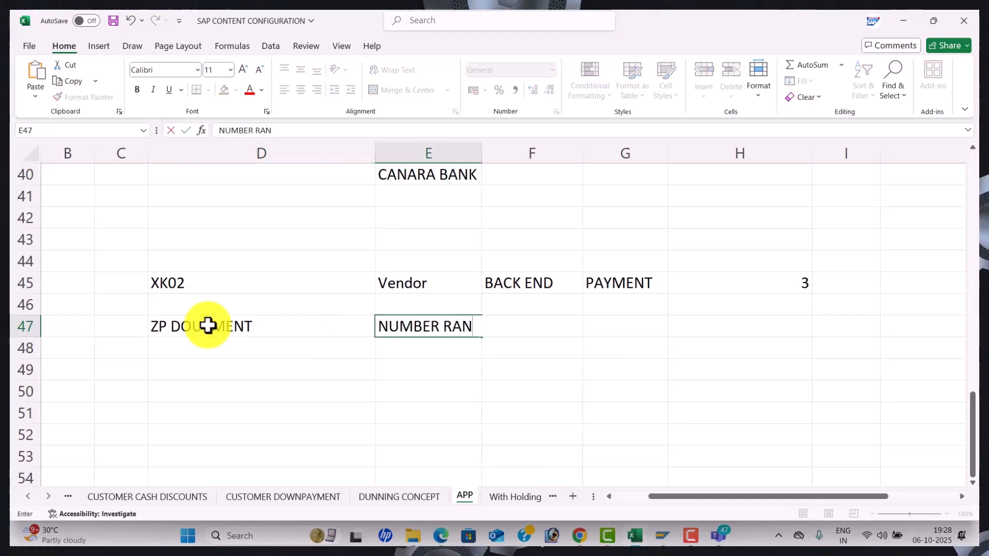
pyautogui.write('GE')
pyautogui.press('Tab')
pyautogui.press('Tab')
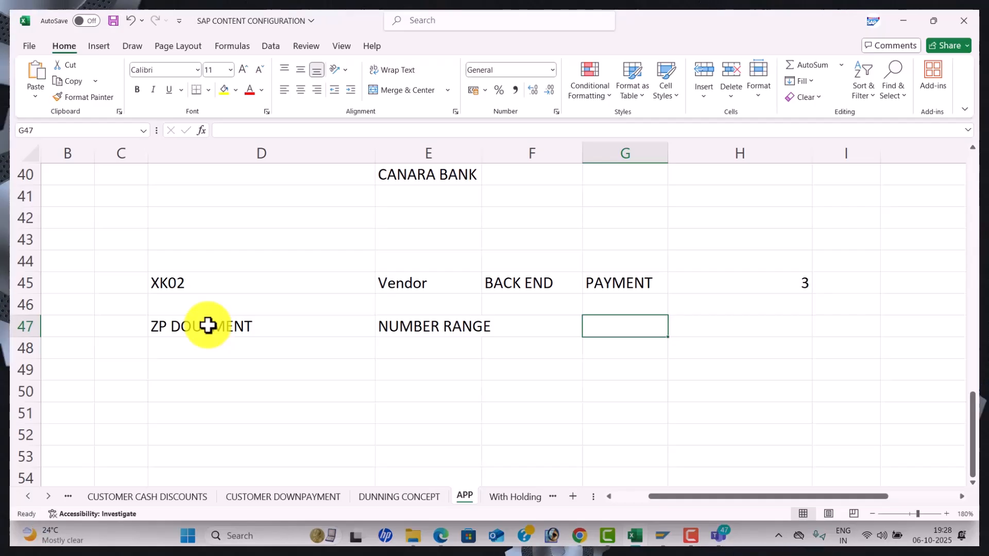
# Note 'invoICES' in D49 and 'Vendor master level' in D44
pyautogui.click(215, 376)
pyautogui.write('invo')
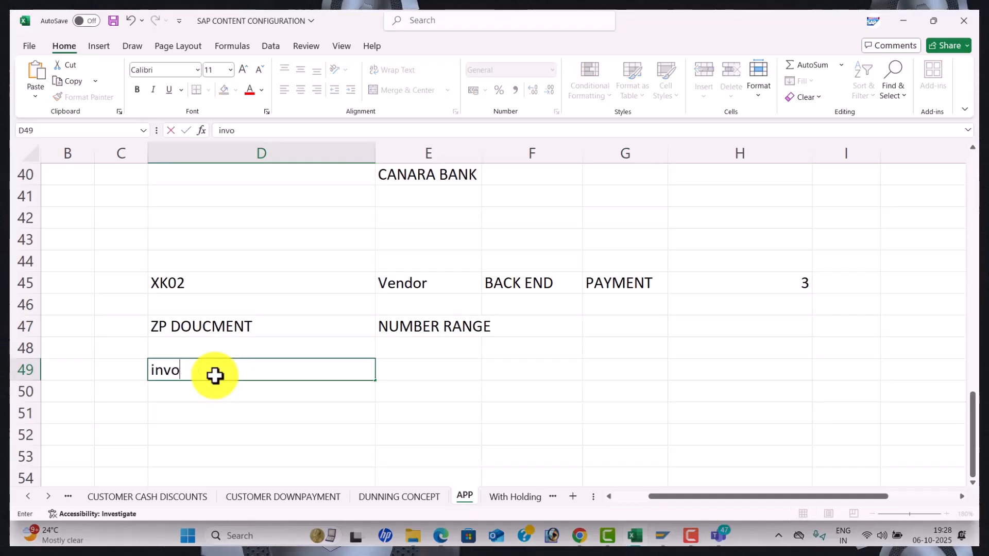
pyautogui.write('ICE')
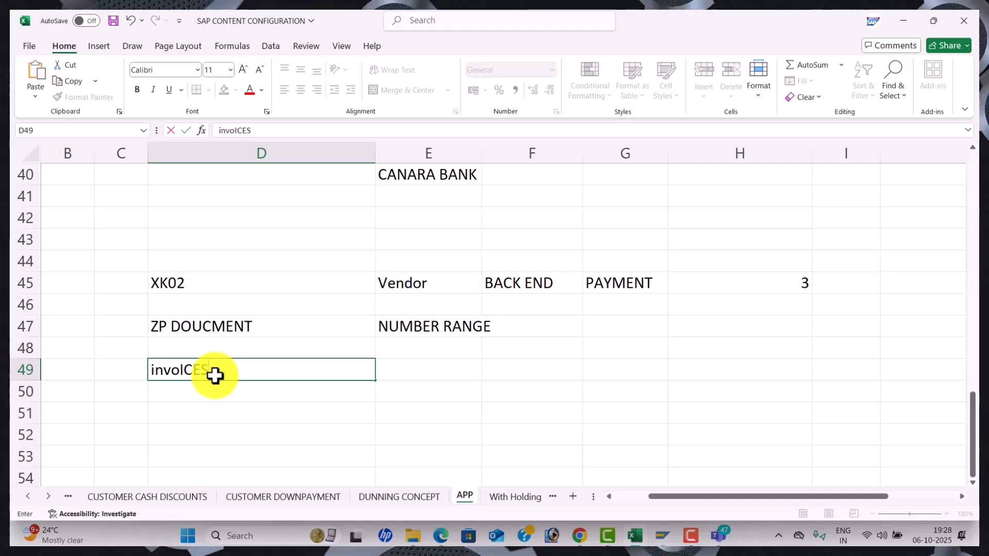
pyautogui.write('S')
pyautogui.press('Tab')
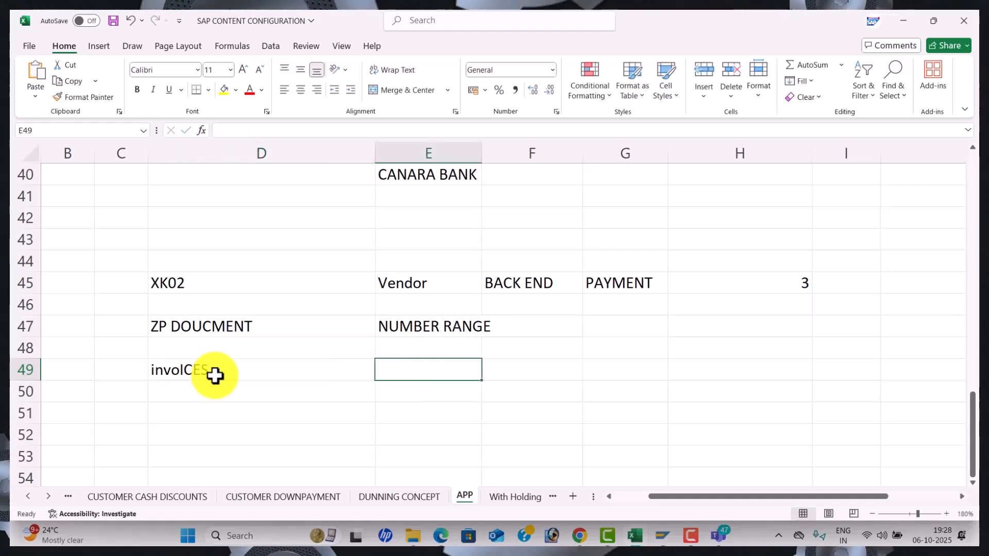
pyautogui.click(251, 265)
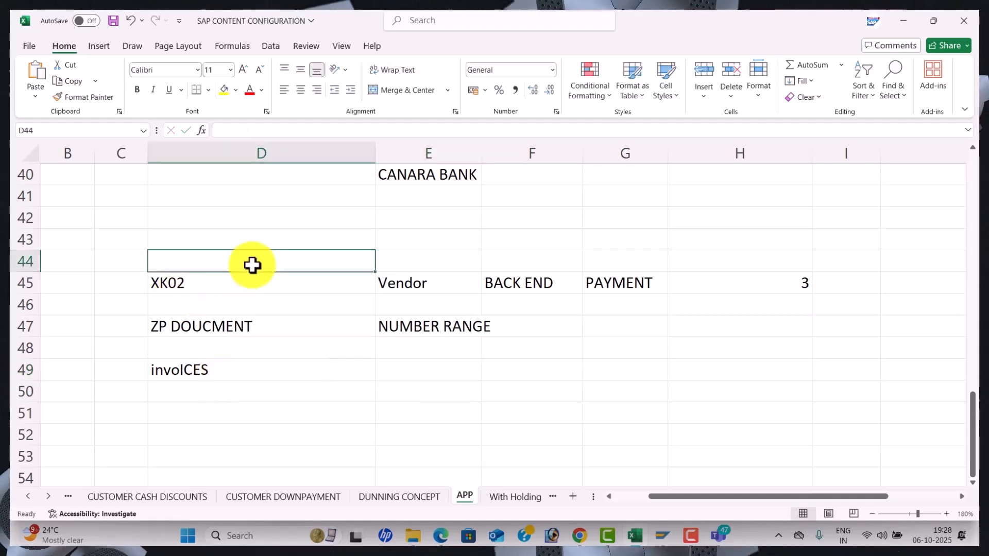
pyautogui.write('vED')
pyautogui.press('BackSpace')
pyautogui.write('NDOR ma')
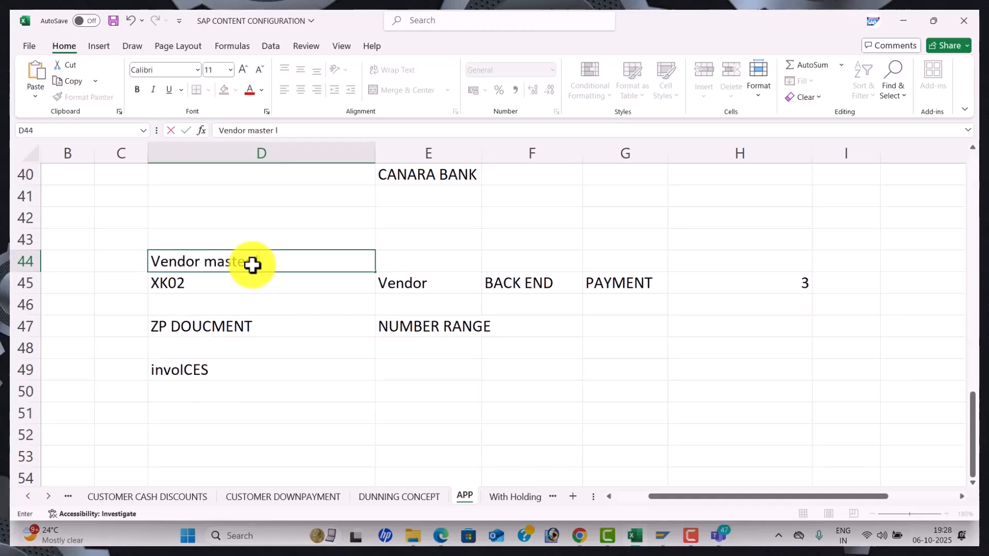
pyautogui.write('ster level')
pyautogui.press('Tab')
pyautogui.press('Tab')
pyautogui.press('Tab')
pyautogui.press('Tab')
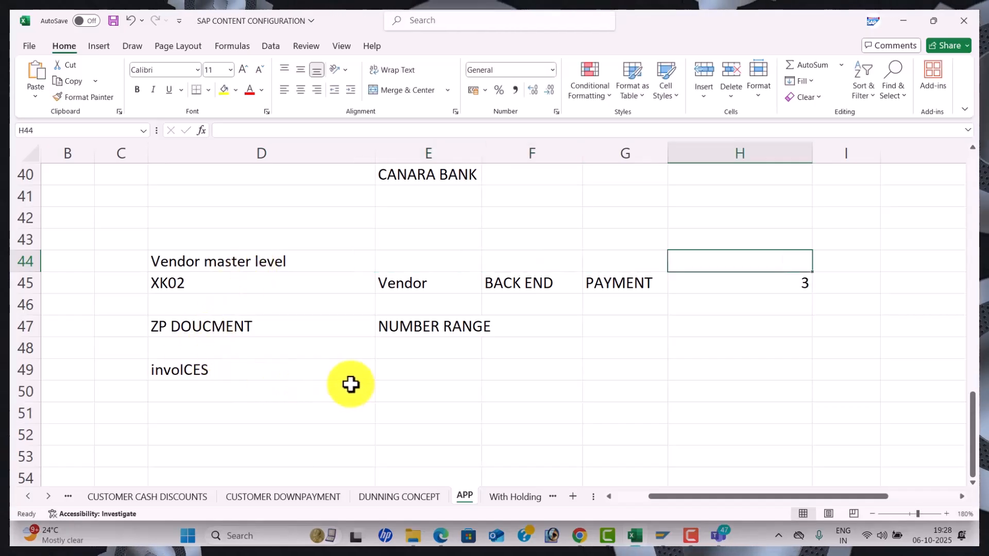
# Note 'vendor line item level' in D50 and 'payment 3' in E50
pyautogui.click(248, 393)
pyautogui.write('vendor line')
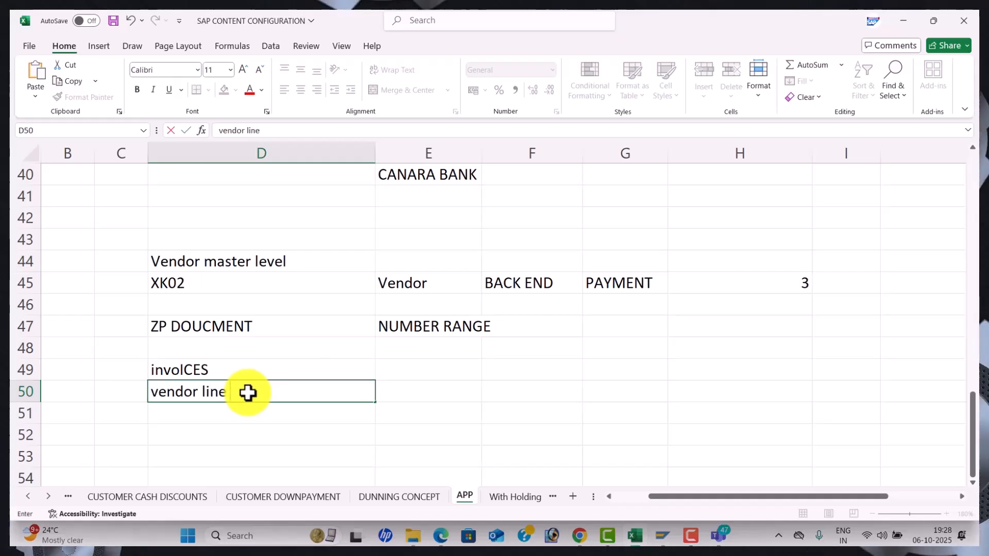
pyautogui.write(' item')
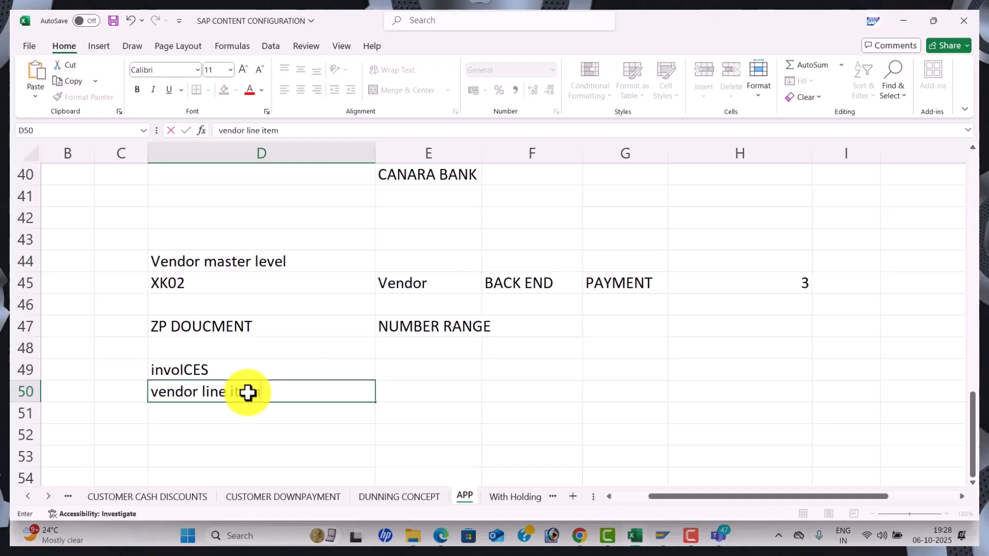
pyautogui.write(' level')
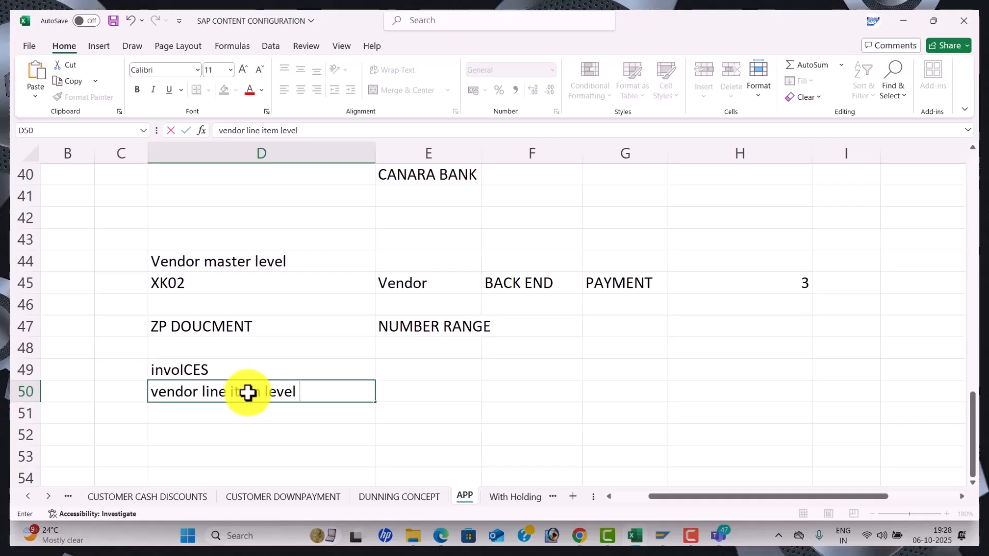
pyautogui.press('Tab')
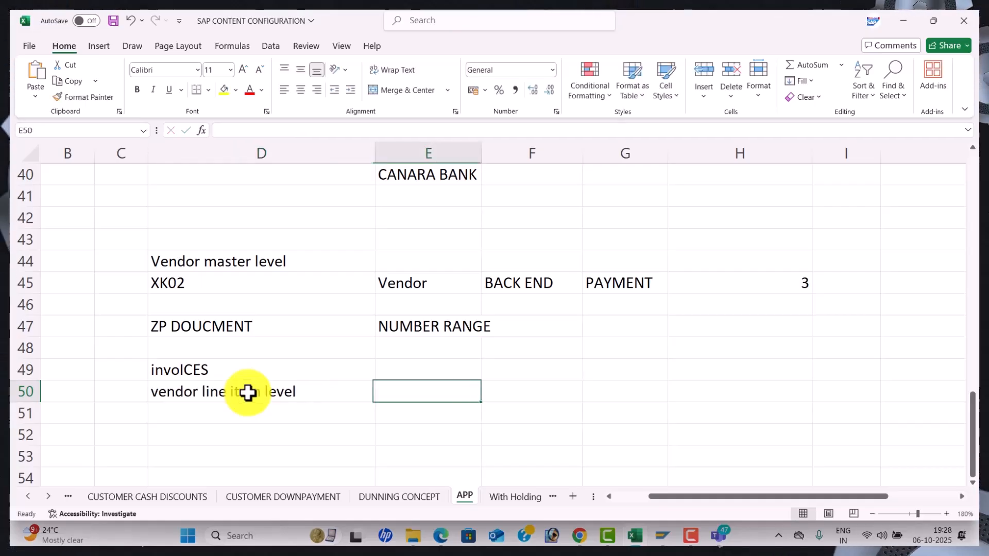
pyautogui.write('payment 3')
pyautogui.press('Tab')
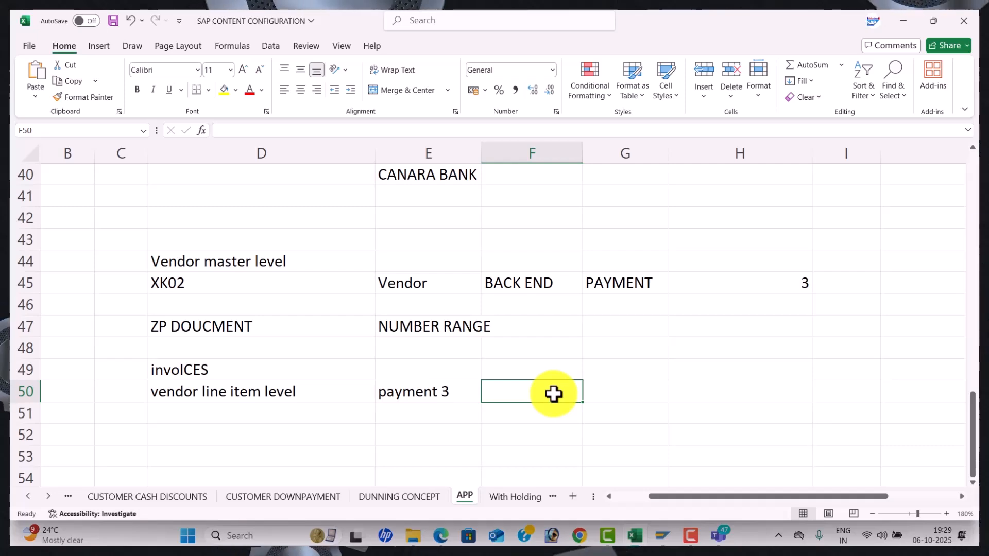
pyautogui.hotkey('alt', 'Tab')
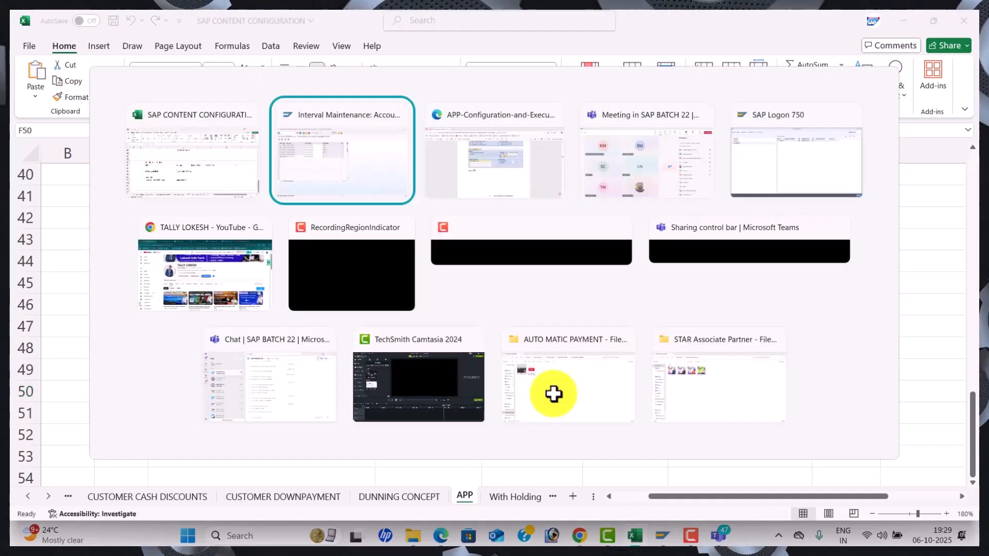
# Return to SAP and leave Interval Maintenance for the Easy Access menu with /n
pyautogui.press('Tab')
pyautogui.press('Tab')
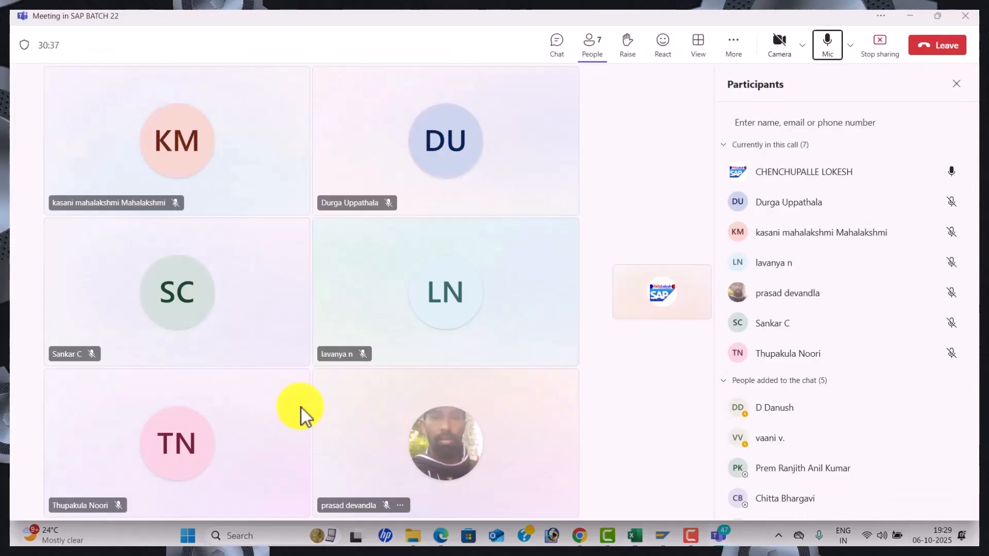
pyautogui.hotkey('alt', 'Tab')
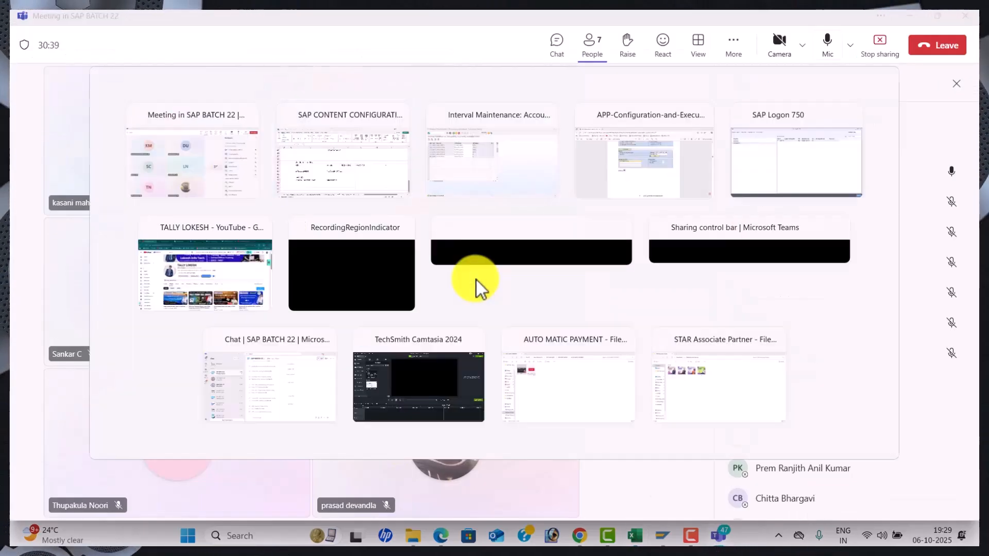
pyautogui.press('Tab')
pyautogui.press('Tab')
pyautogui.press('Tab')
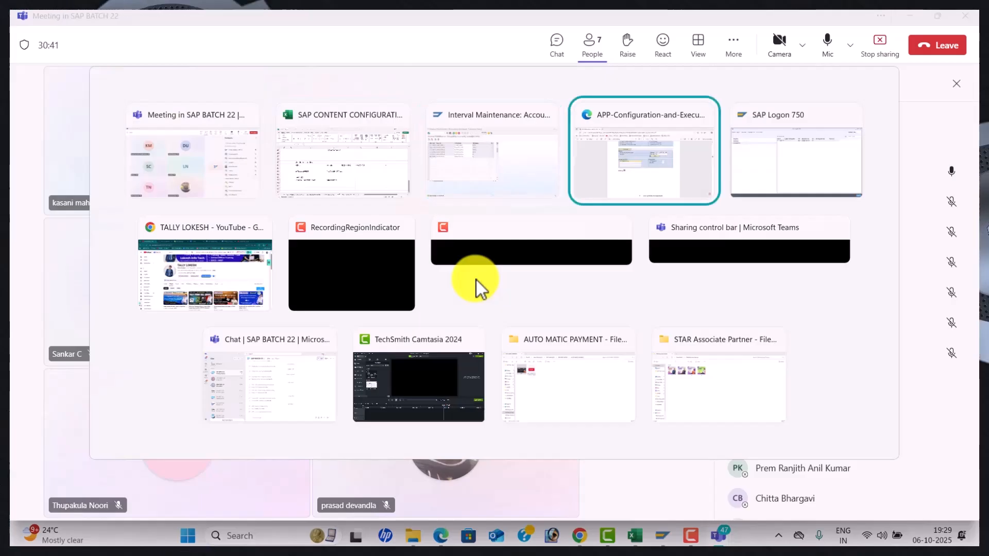
pyautogui.hotkey('alt', 'Tab')
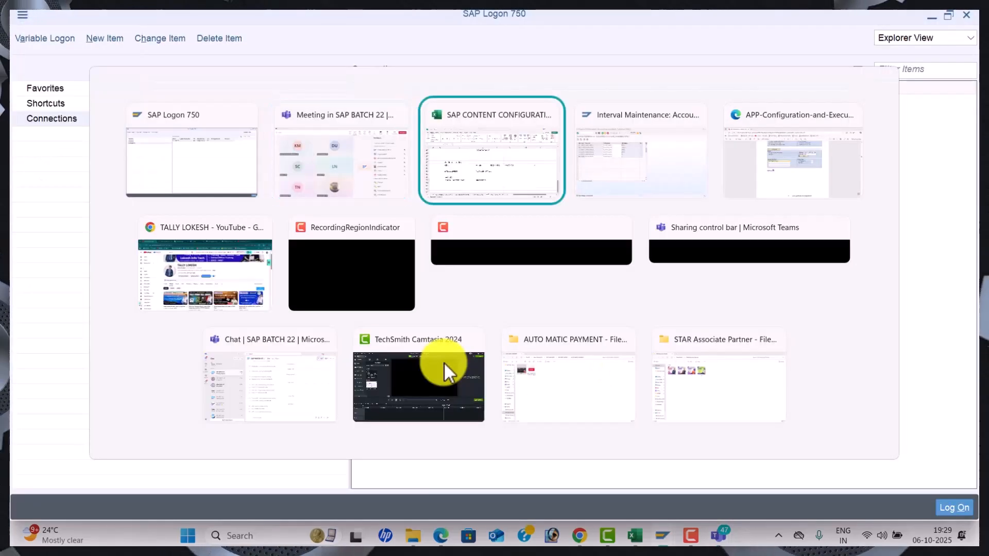
pyautogui.press('Tab')
pyautogui.click(97, 45)
pyautogui.write('/n')
pyautogui.press('Return')
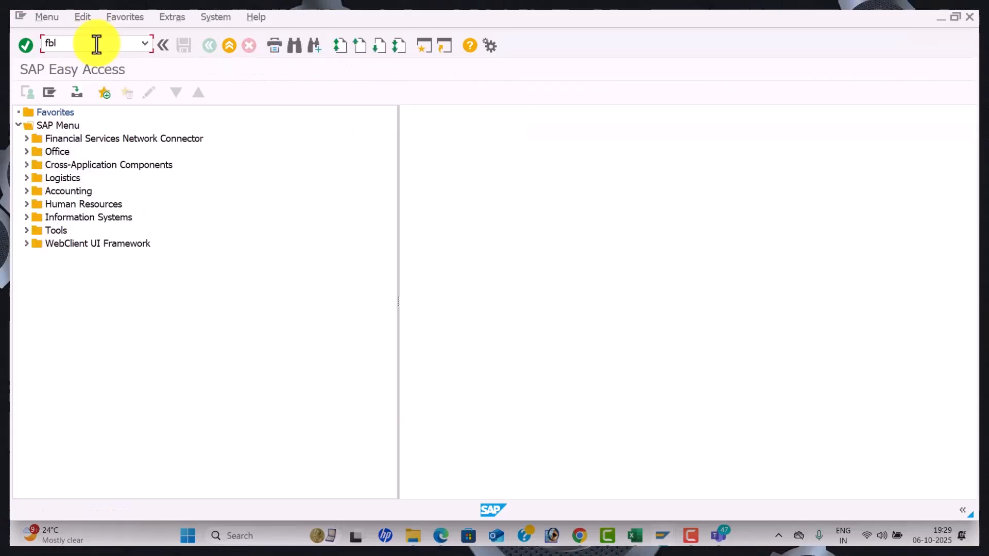
# Check the Excel configuration workbook, then come back to the SAP session
pyautogui.hotkey('alt', 'Tab')
pyautogui.press('Tab')
pyautogui.press('Tab')
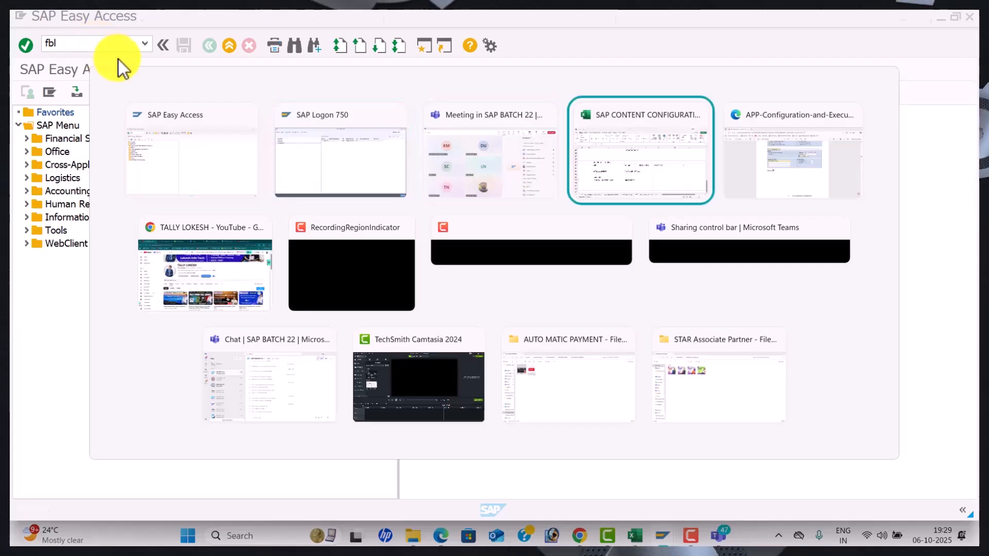
pyautogui.scroll(11, 364, 298)
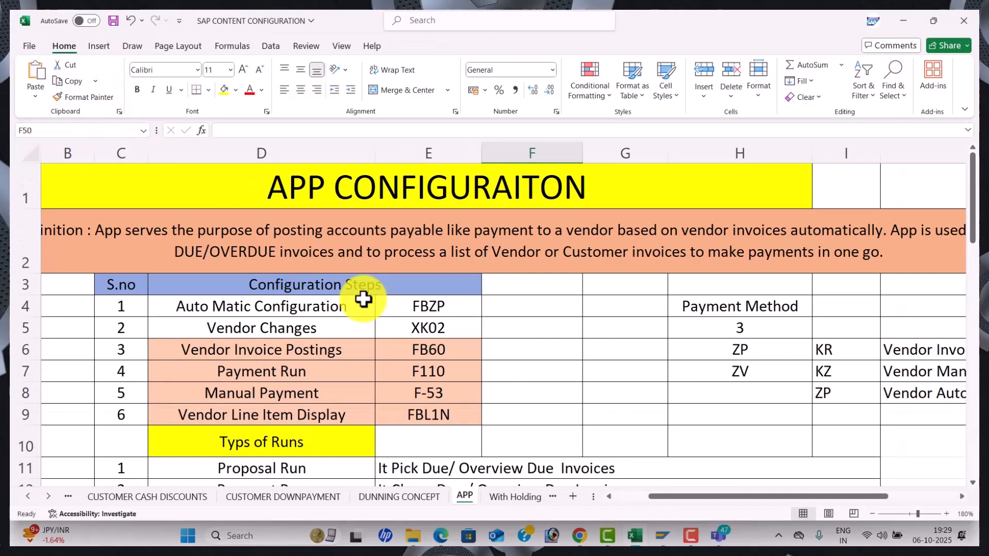
pyautogui.hotkey('alt', 'Tab')
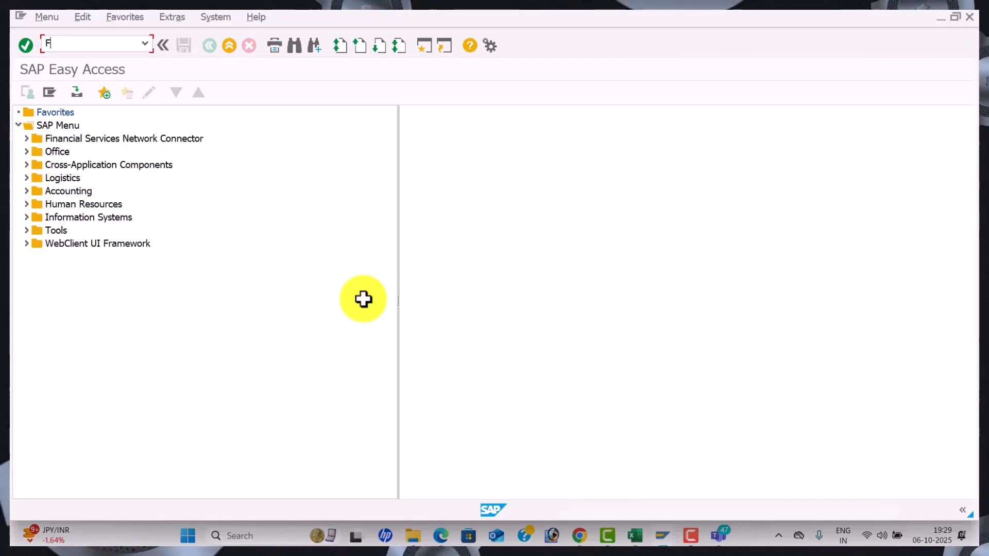
# In FBL1, pick SEETHA ENTERPRISES from the WAL1 vendor list and run the line item display
pyautogui.press('Return')
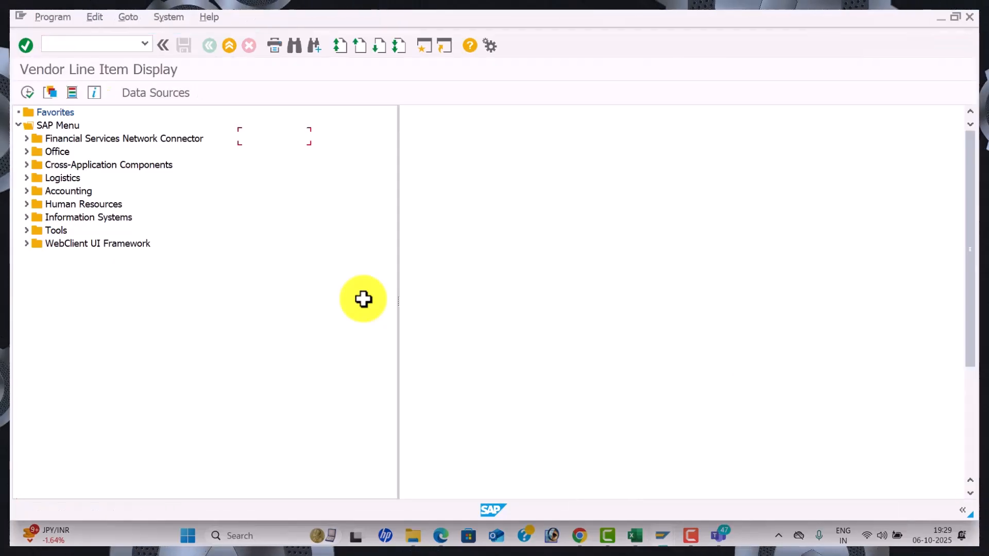
pyautogui.press('F8')
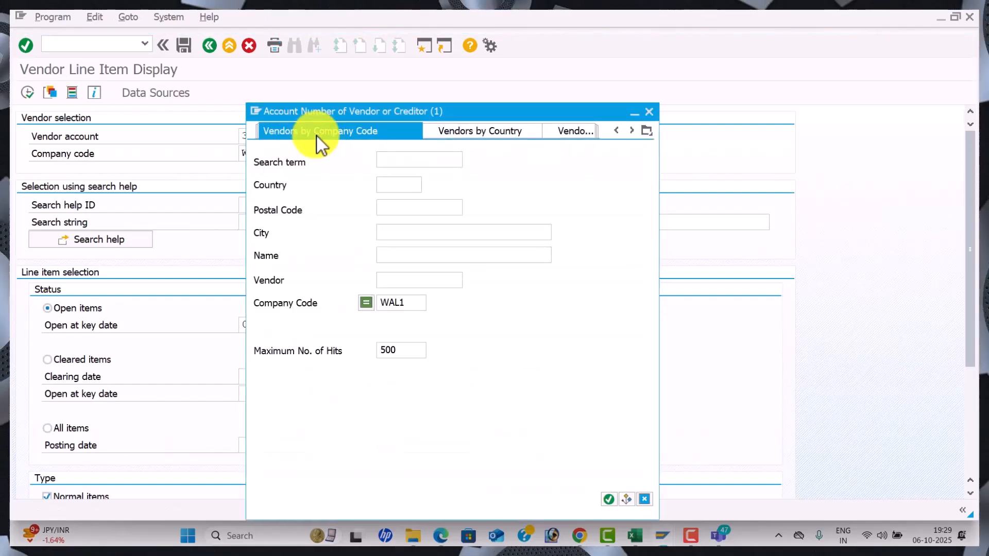
pyautogui.press('Return')
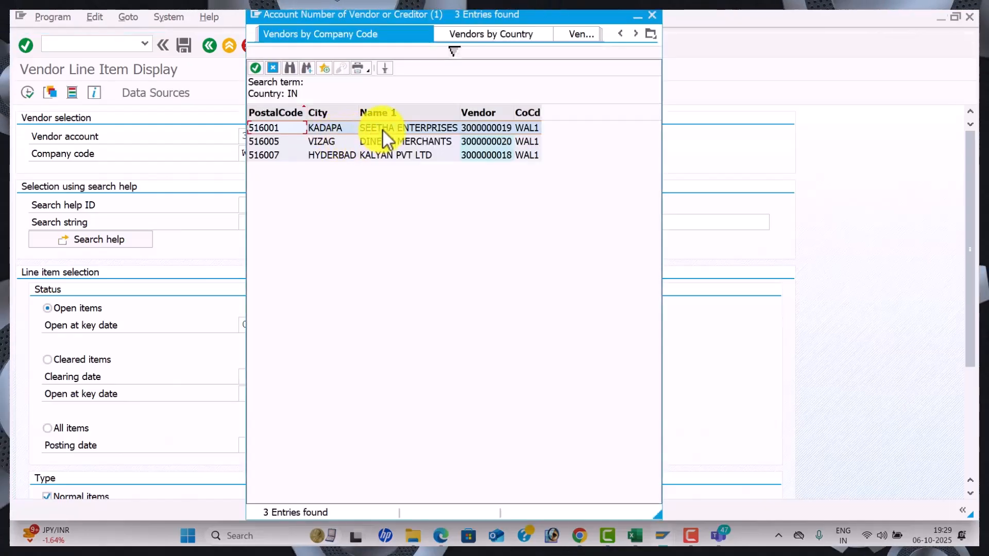
pyautogui.doubleClick(383, 131)
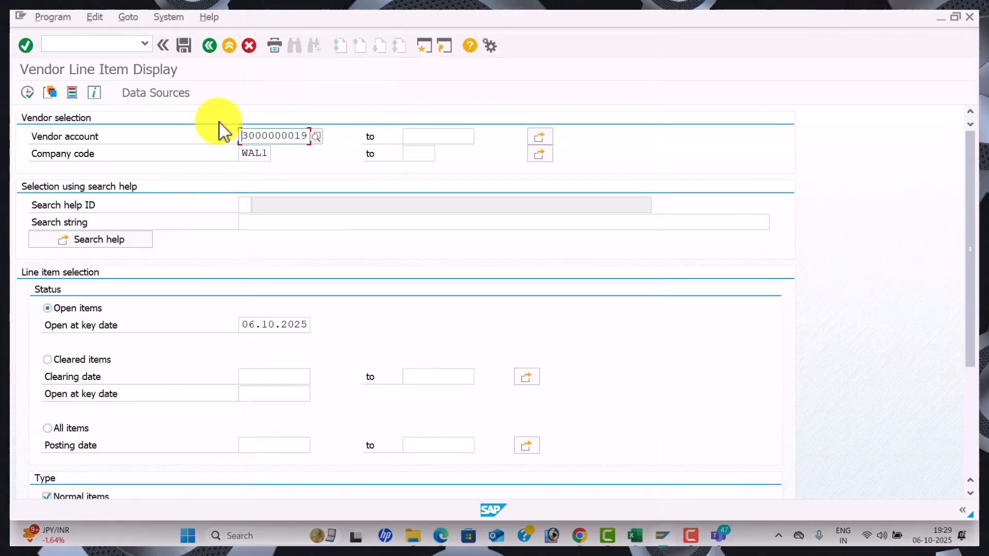
pyautogui.click(21, 93)
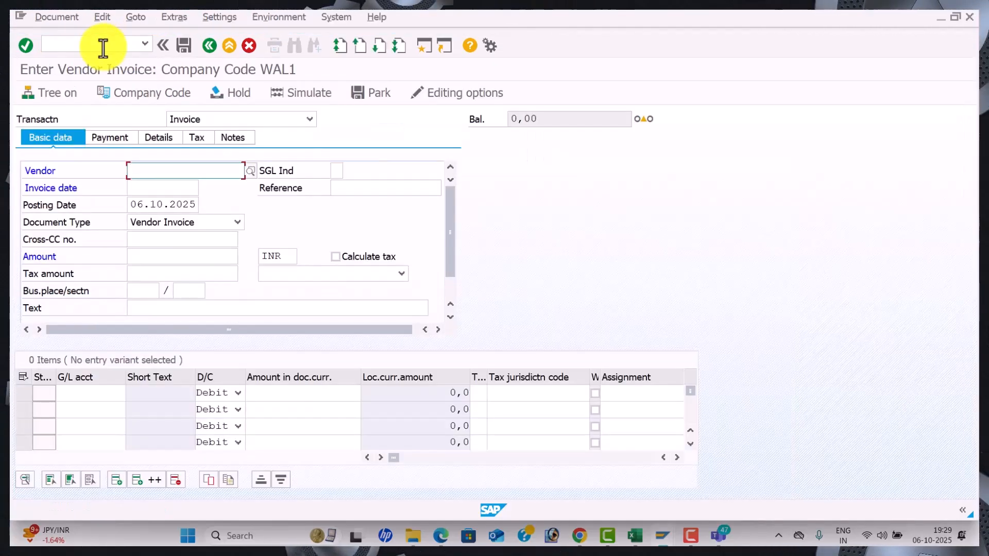
# Set vendor SEETHA ENTERPRISES, invoice date 06.10.2025 and reference vendor1 on the invoice header
pyautogui.click(255, 172)
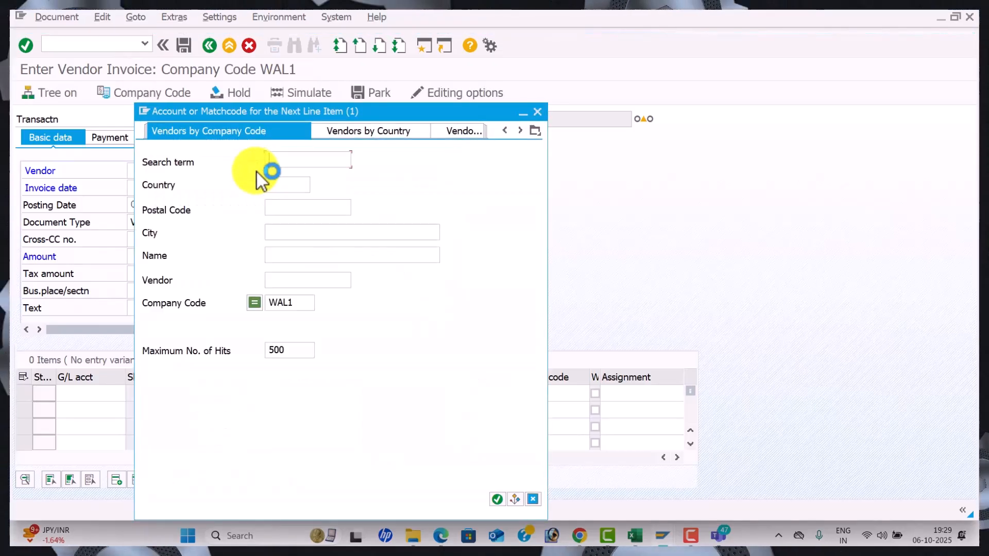
pyautogui.press('Return')
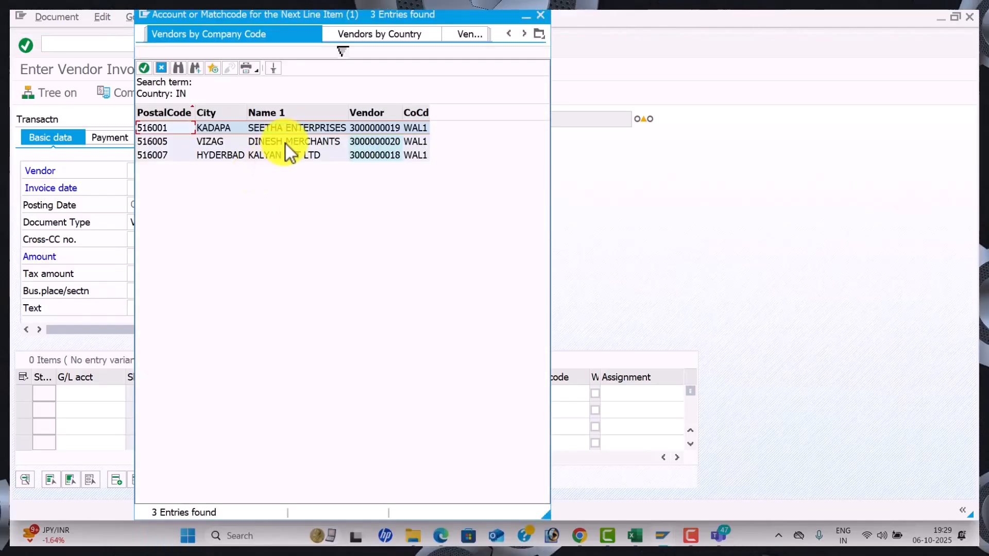
pyautogui.doubleClick(292, 132)
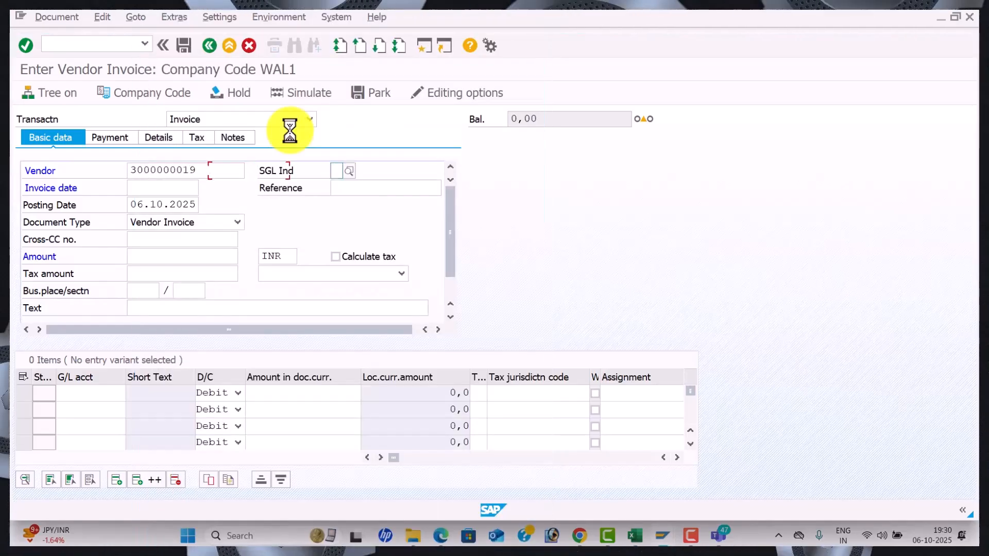
pyautogui.write('06.10')
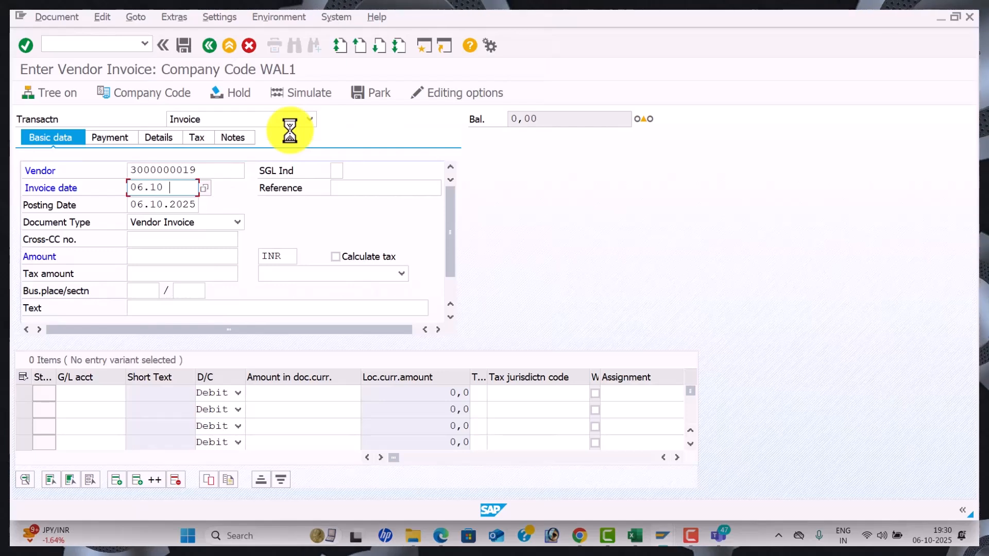
pyautogui.write('.2025')
pyautogui.press('Tab')
pyautogui.write('DU06')
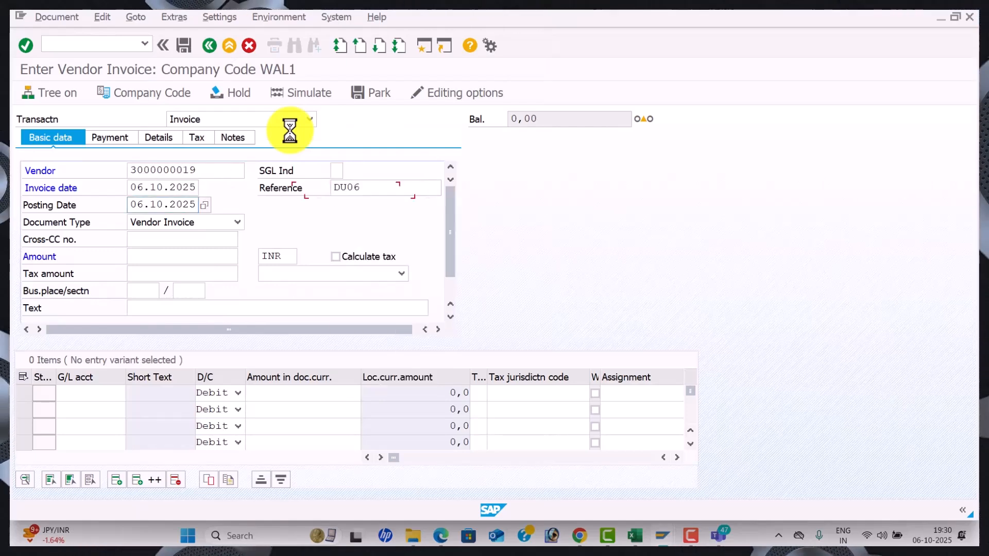
pyautogui.press('Tab')
pyautogui.click(380, 194)
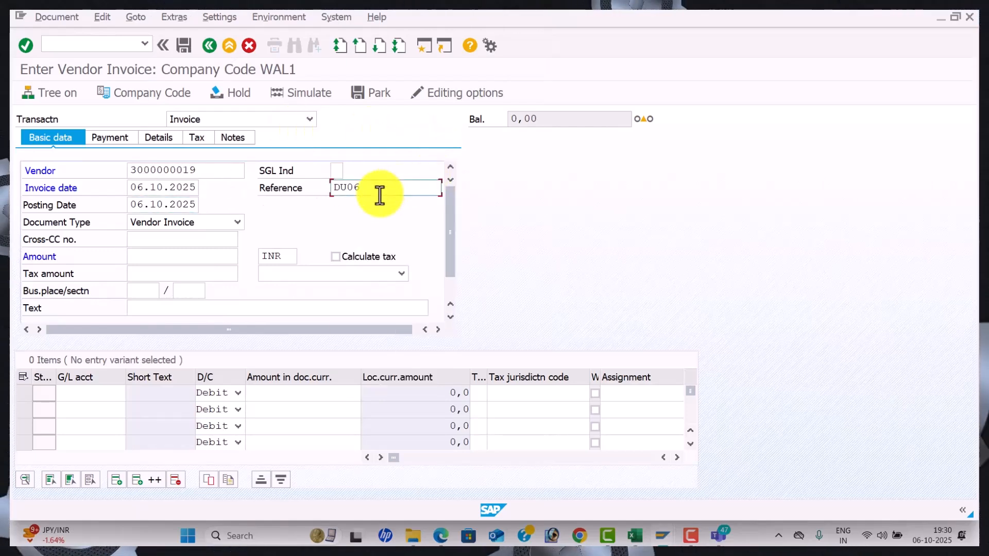
pyautogui.press('BackSpace')
pyautogui.press('BackSpace')
pyautogui.press('BackSpace')
pyautogui.press('BackSpace')
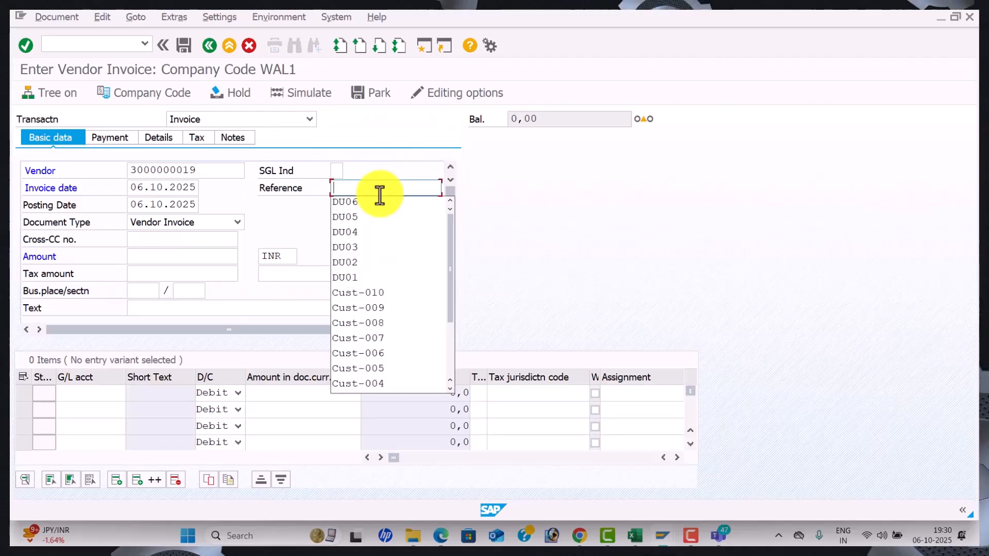
pyautogui.write('vEN0')
pyautogui.press('BackSpace')
pyautogui.press('BackSpace')
pyautogui.press('BackSpace')
pyautogui.press('BackSpace')
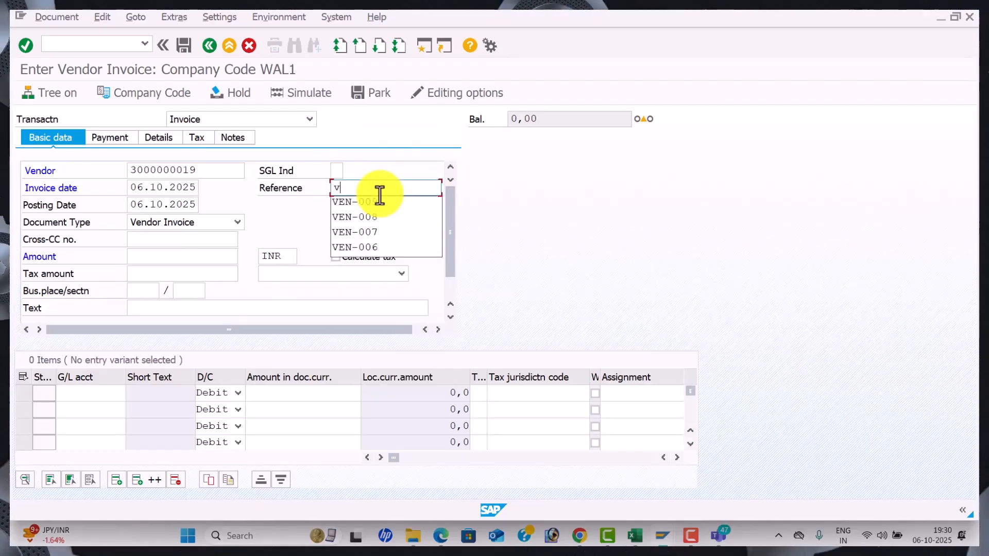
pyautogui.write('vendor')
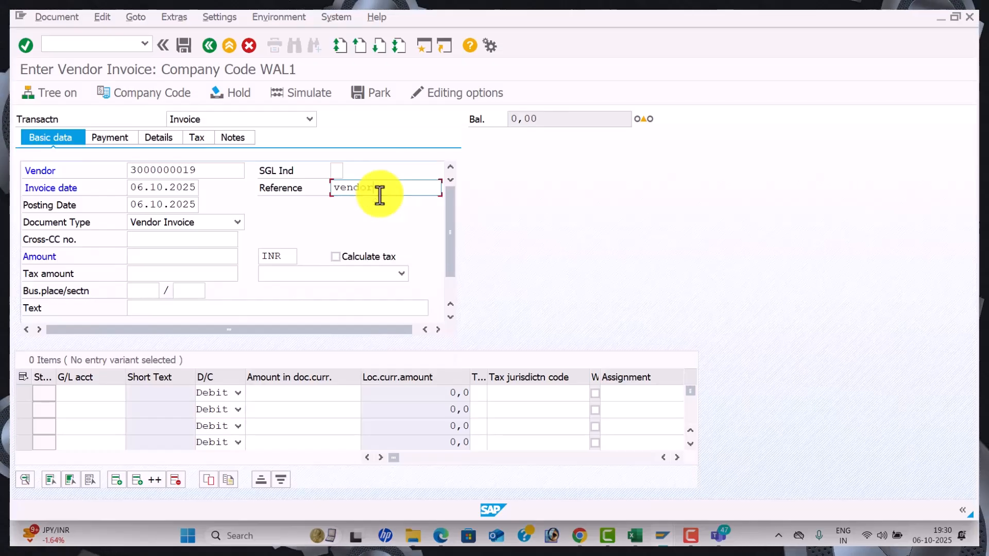
pyautogui.press('Tab')
pyautogui.press('Tab')
pyautogui.press('Tab')
# Enter the invoice amount 10000 INR and the header text VENDOR INVOICE
pyautogui.press('Tab')
pyautogui.write('60000')
pyautogui.press('Tab')
pyautogui.press('Tab')
pyautogui.press('Tab')
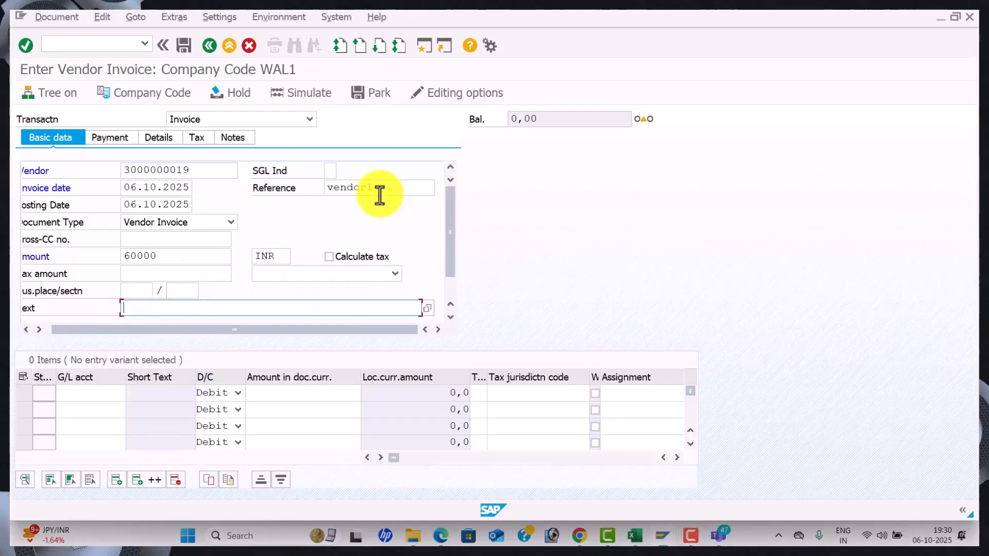
pyautogui.moveTo(166, 253); pyautogui.dragTo(94, 244)
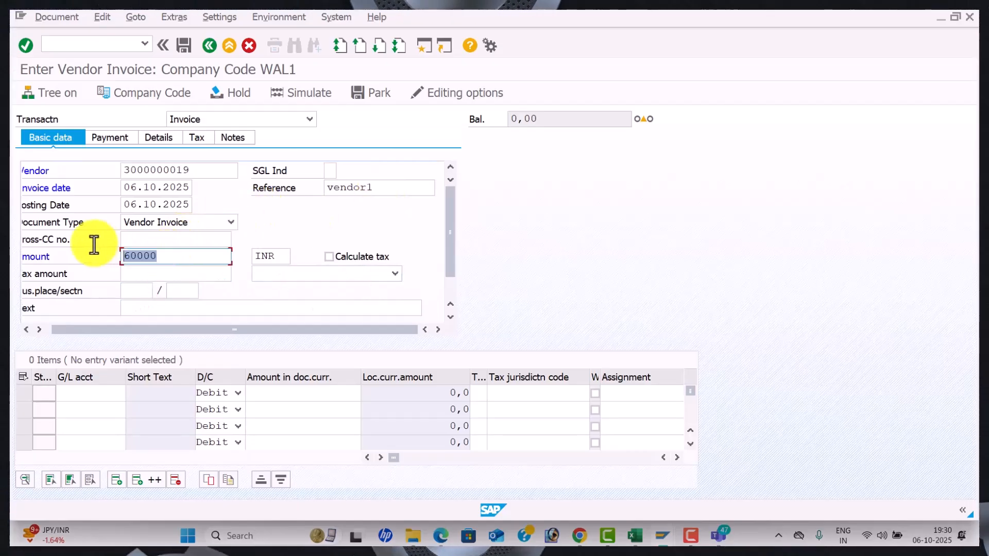
pyautogui.write('100')
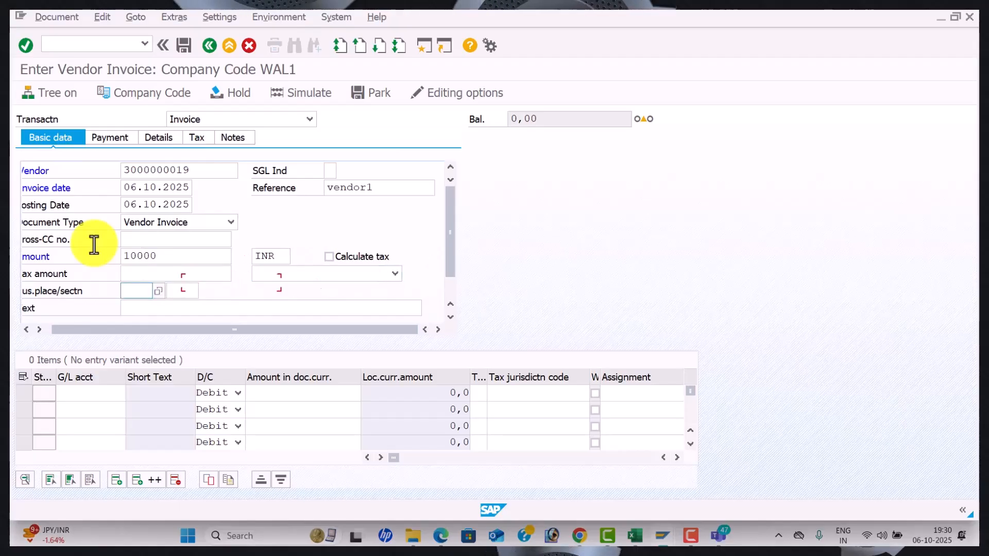
pyautogui.press('Down')
pyautogui.press('Down')
pyautogui.press('Tab')
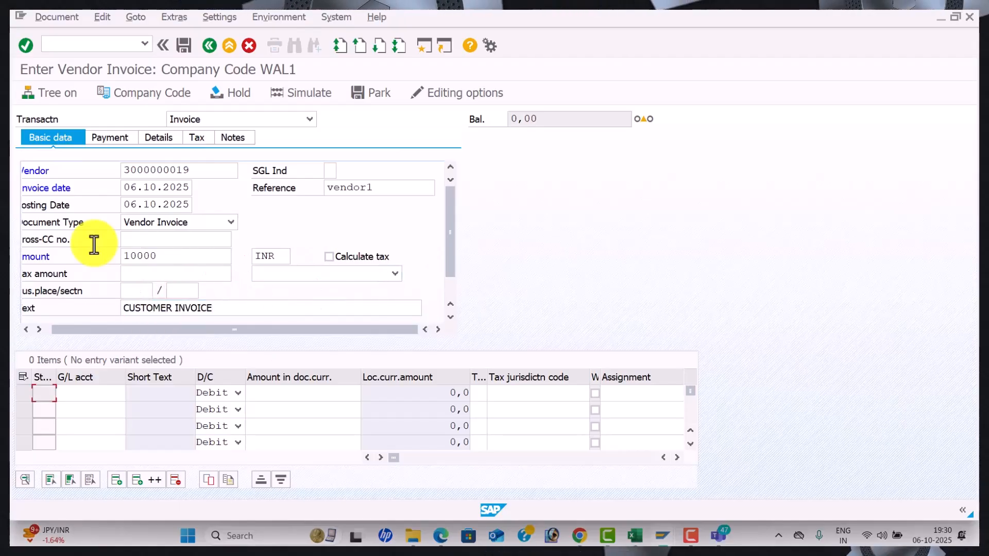
pyautogui.moveTo(224, 310); pyautogui.dragTo(67, 305)
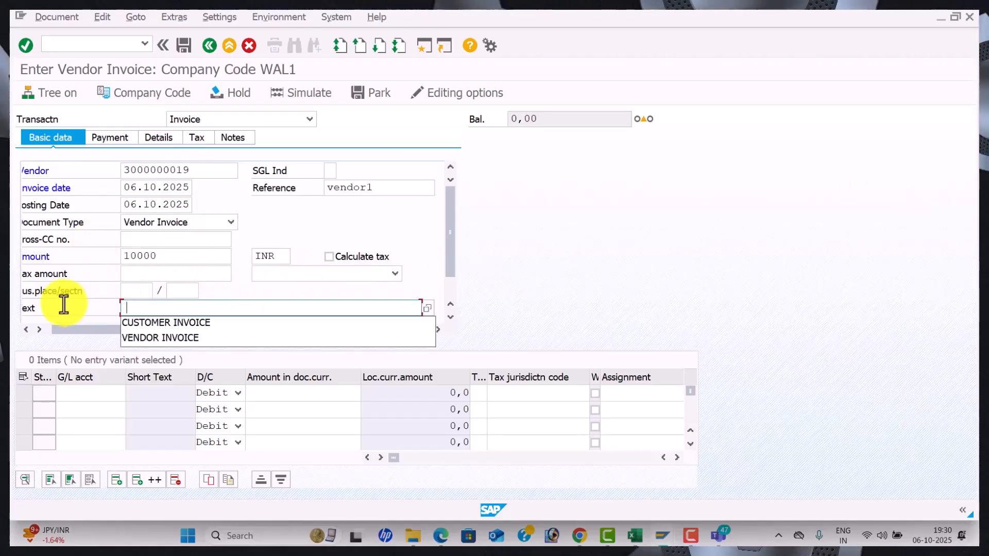
pyautogui.press('Down')
pyautogui.press('Down')
pyautogui.press('Return')
pyautogui.press('Tab')
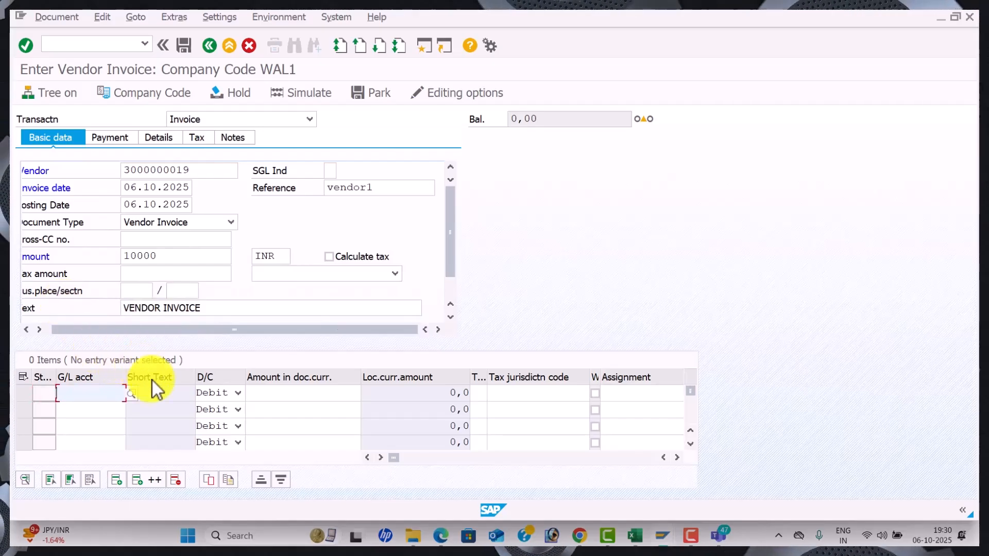
# Add a line item on Purchase A/c 400006 for 10000 with text Purchase A/c
pyautogui.click(131, 395)
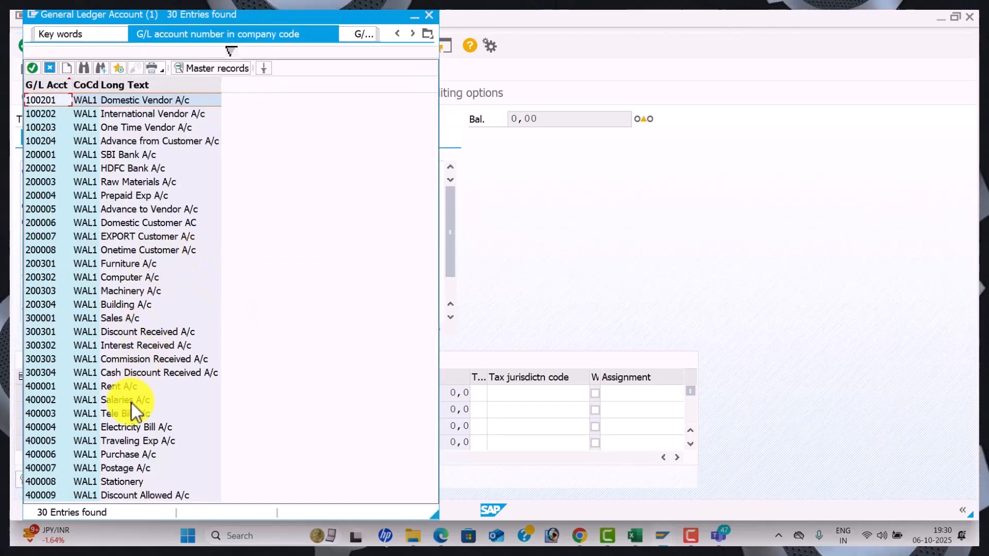
pyautogui.doubleClick(124, 455)
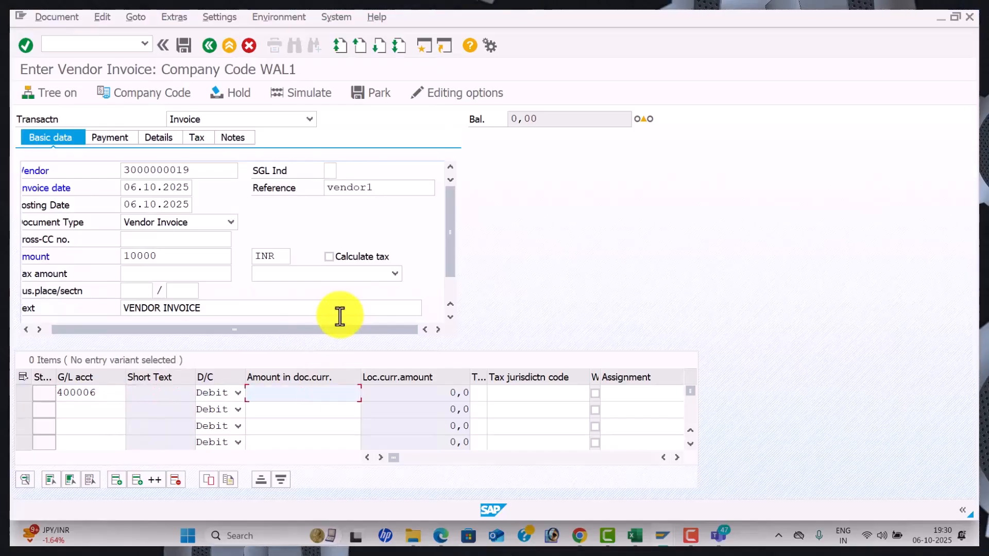
pyautogui.write('10000')
pyautogui.press('Tab')
pyautogui.press('Tab')
pyautogui.press('Tab')
pyautogui.press('Tab')
pyautogui.press('Tab')
pyautogui.press('Tab')
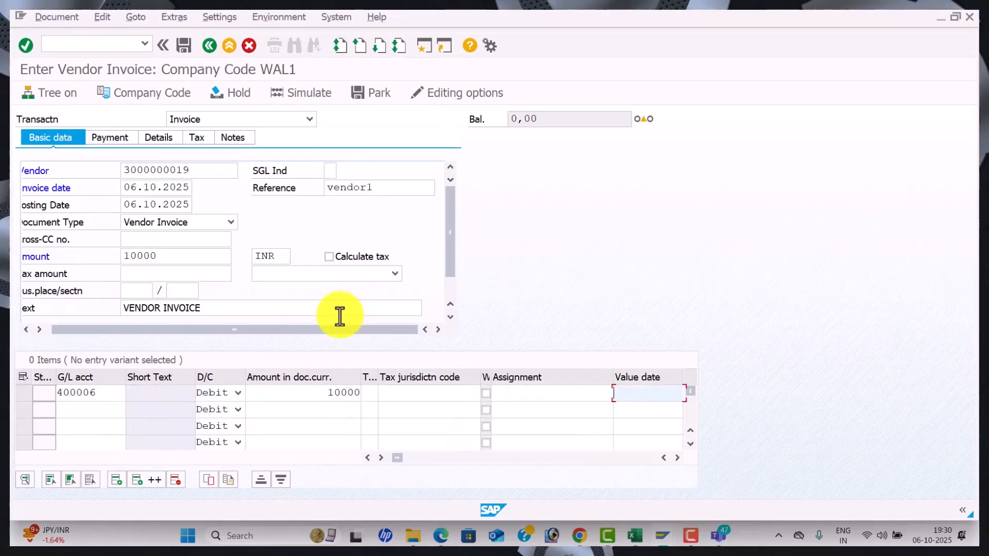
pyautogui.press('Down')
pyautogui.press('Down')
pyautogui.press('Down')
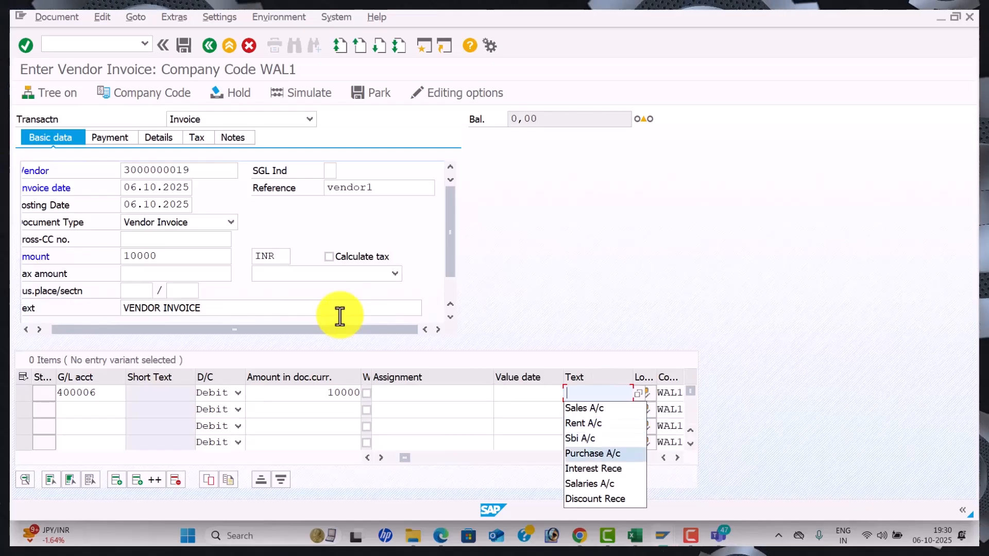
pyautogui.press('Tab')
pyautogui.press('Return')
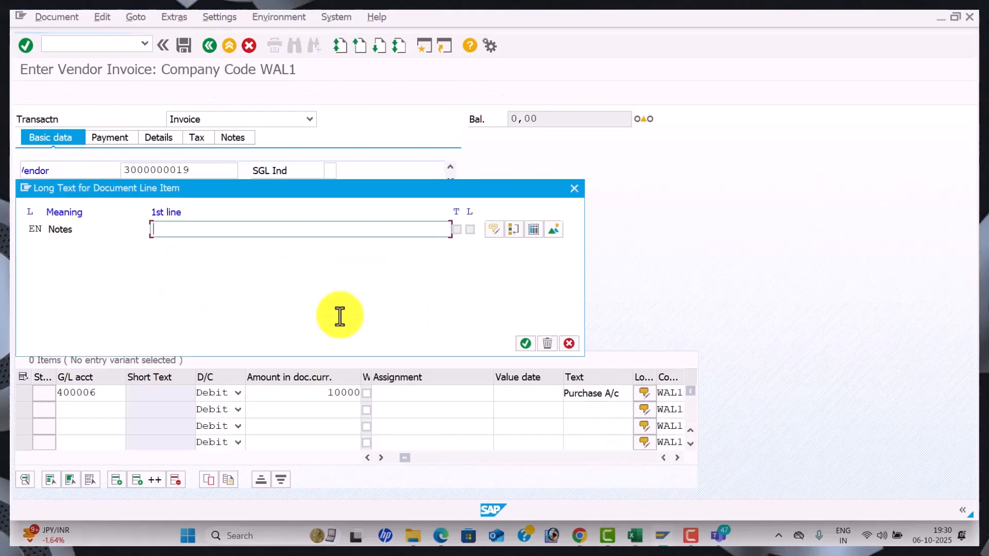
pyautogui.click(575, 191)
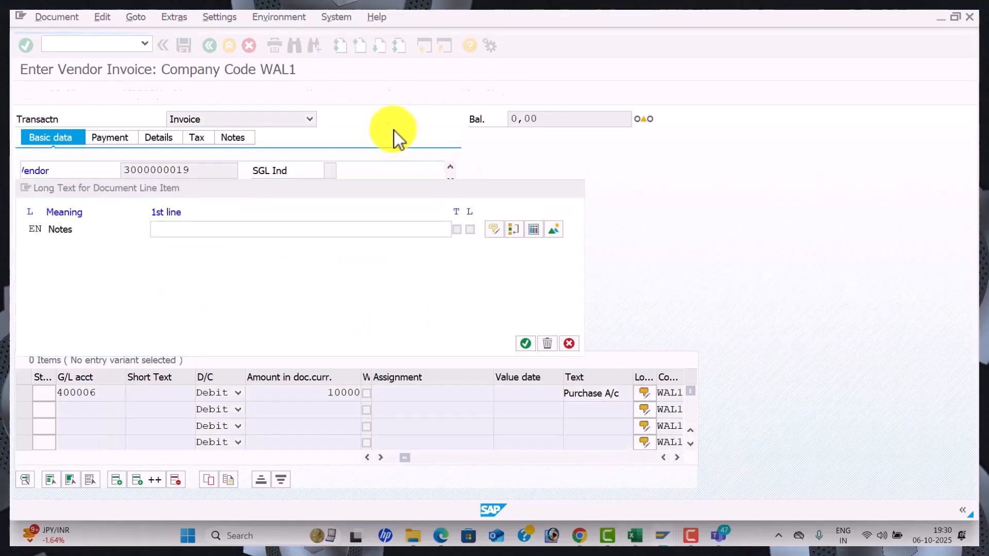
# Simulate and post the invoice as document 10, then refill Seetha Enterprises as vendor
pyautogui.click(316, 94)
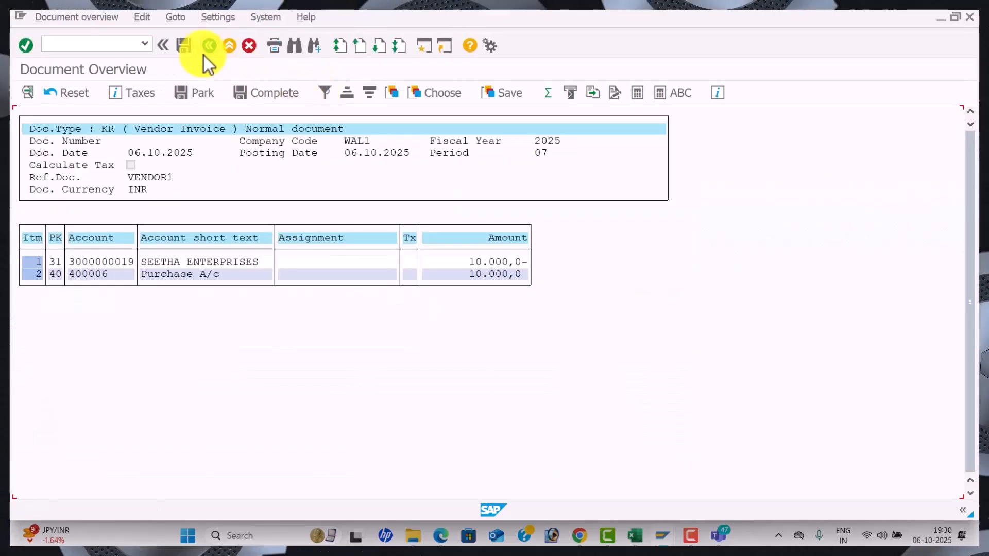
pyautogui.click(186, 45)
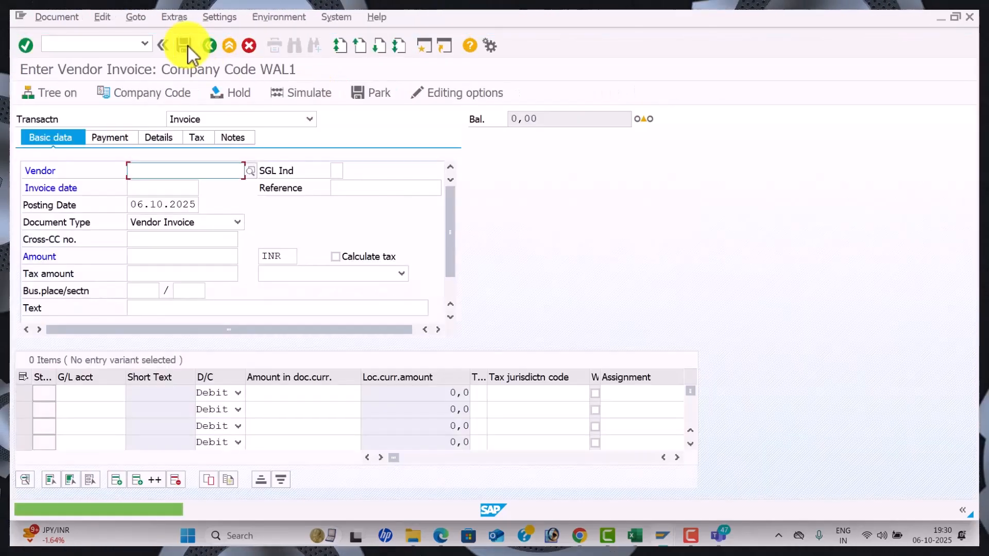
pyautogui.press('space')
pyautogui.press('Down')
pyautogui.press('Tab')
pyautogui.press('Tab')
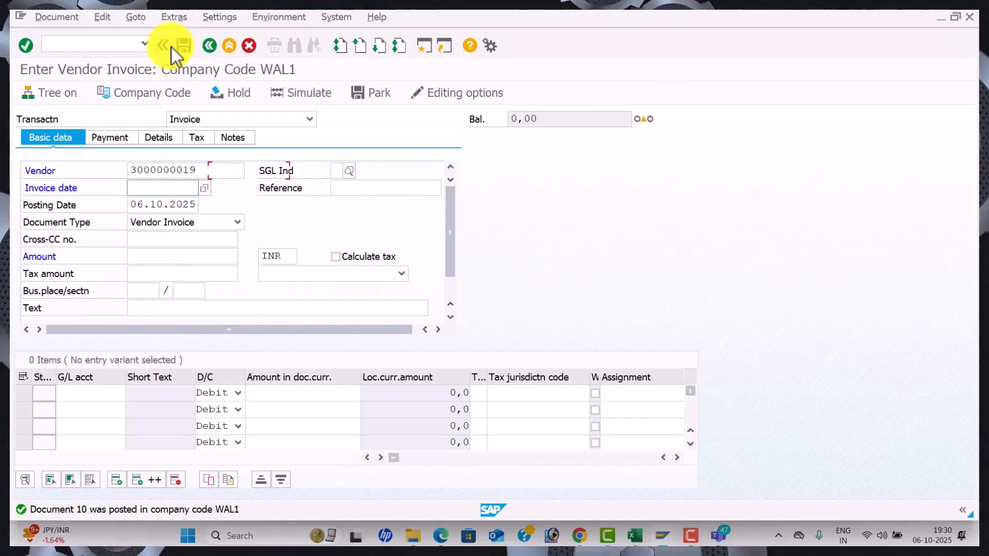
pyautogui.click(206, 171)
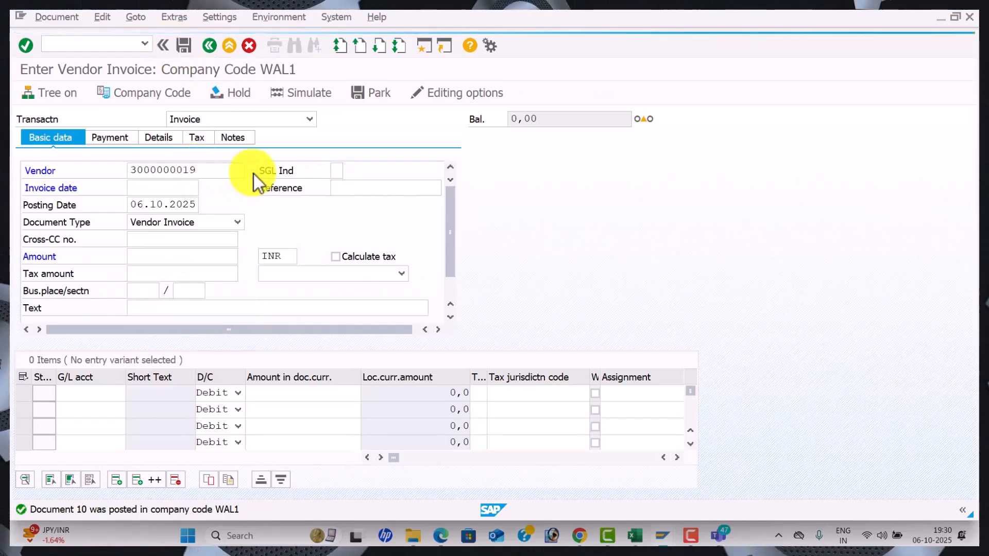
# Fill the header: Seetha Enterprises, date 06.10.2025, reference vendor2, amount 20000, text VENDOR INVOICE
pyautogui.press('F4')
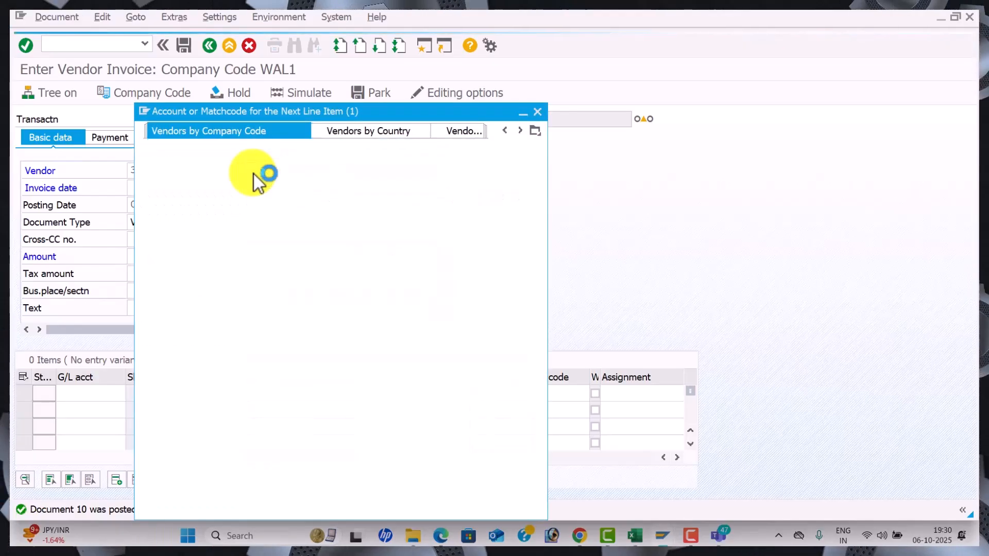
pyautogui.press('Return')
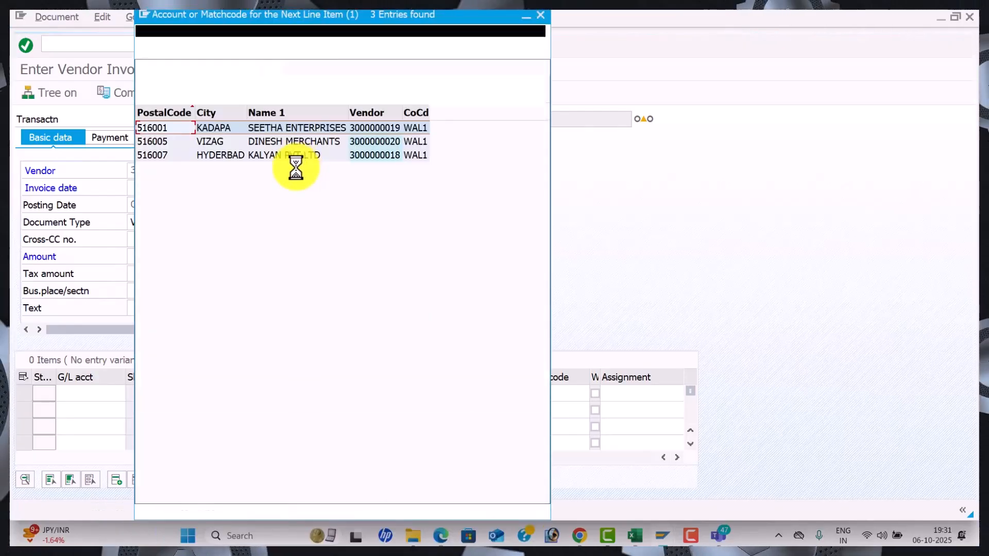
pyautogui.doubleClick(311, 131)
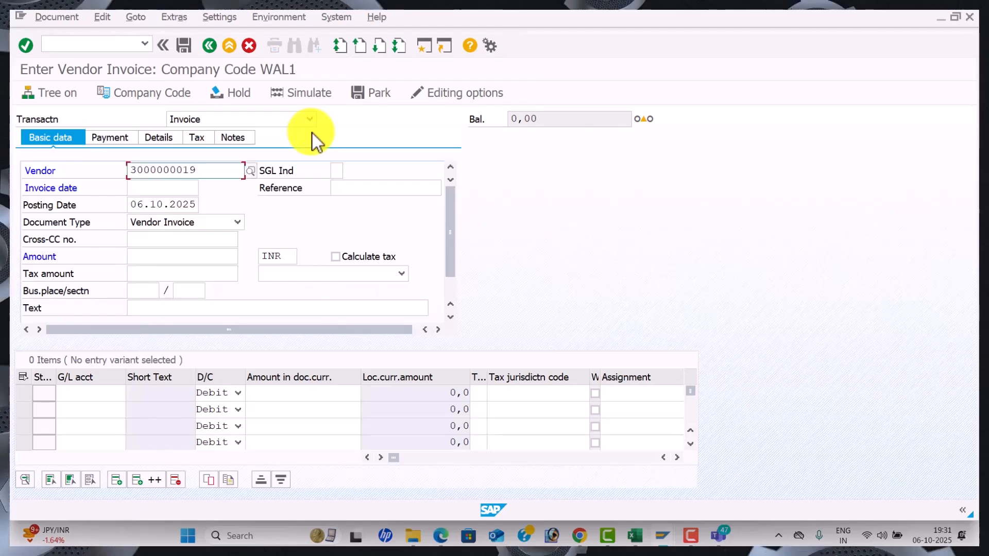
pyautogui.click(173, 187)
pyautogui.press('Down')
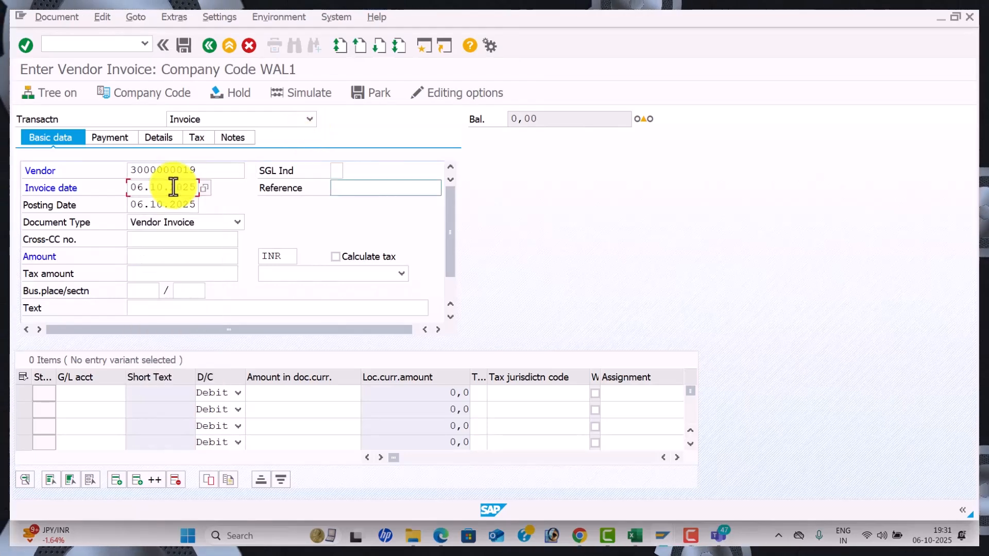
pyautogui.press('Tab')
pyautogui.press('Down')
pyautogui.press('Tab')
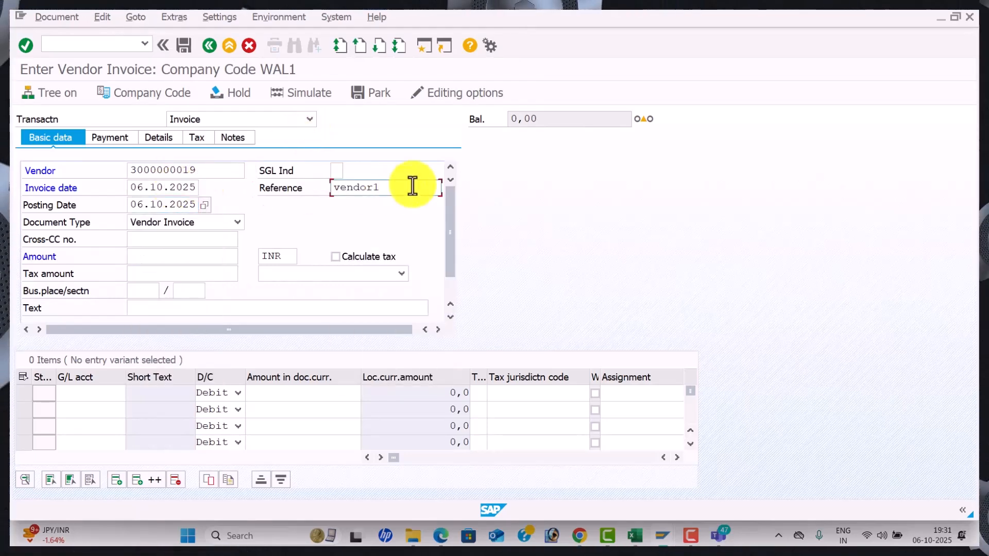
pyautogui.press('Tab')
pyautogui.write('20')
pyautogui.press('Tab')
pyautogui.press('Tab')
pyautogui.press('Tab')
pyautogui.press('Tab')
pyautogui.press('Tab')
pyautogui.press('Tab')
pyautogui.press('Tab')
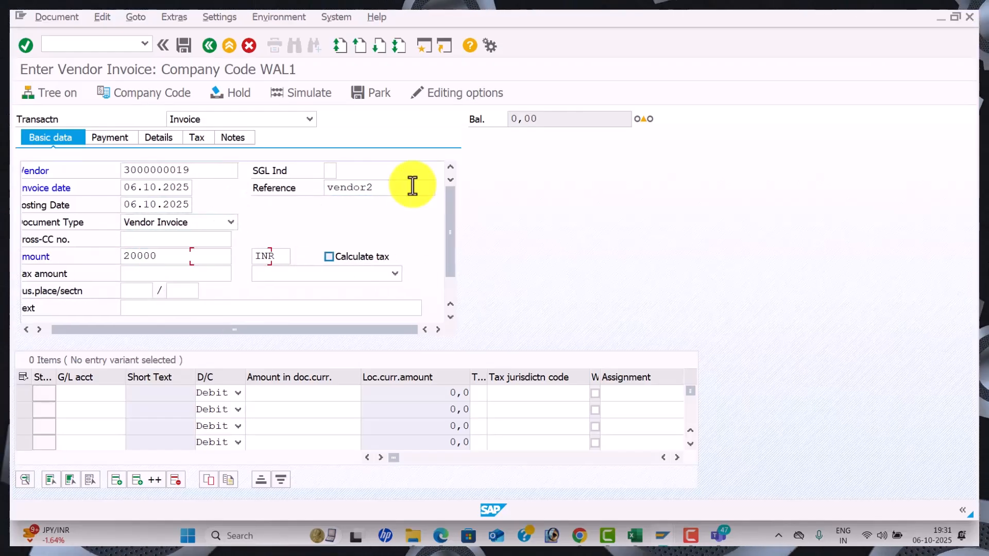
pyautogui.press('Down')
pyautogui.press('Tab')
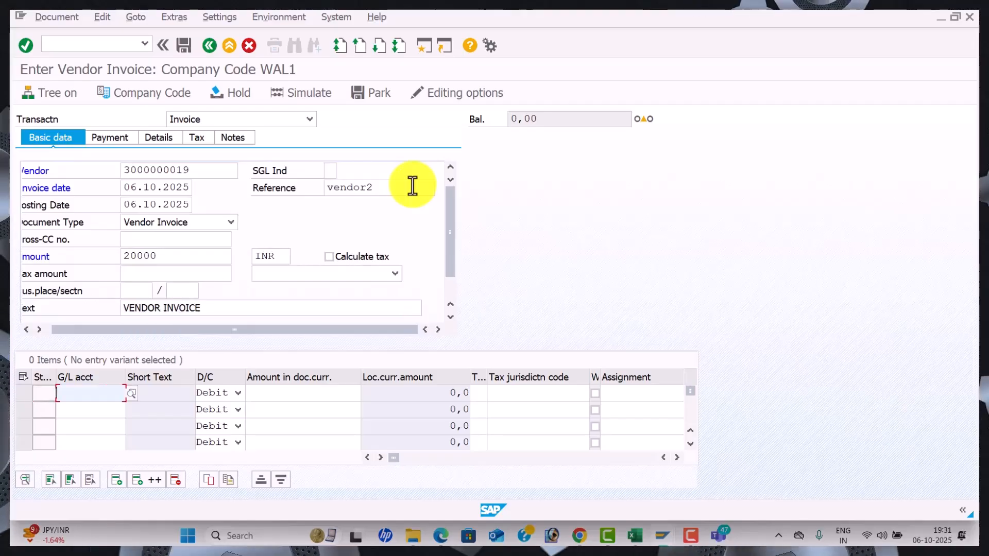
# Add a 20000 Purchase A/c 400006 line and simulate the balanced document
pyautogui.press('Tab')
pyautogui.press('Tab')
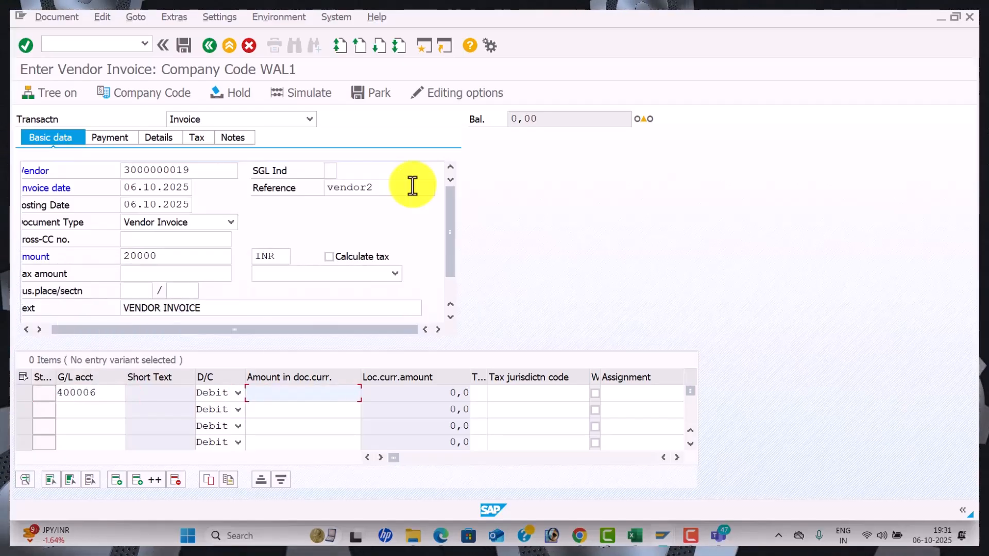
pyautogui.write('20')
pyautogui.press('Down')
pyautogui.press('Tab')
pyautogui.press('Tab')
pyautogui.press('Tab')
pyautogui.press('Tab')
pyautogui.press('Tab')
pyautogui.press('Down')
pyautogui.press('Tab')
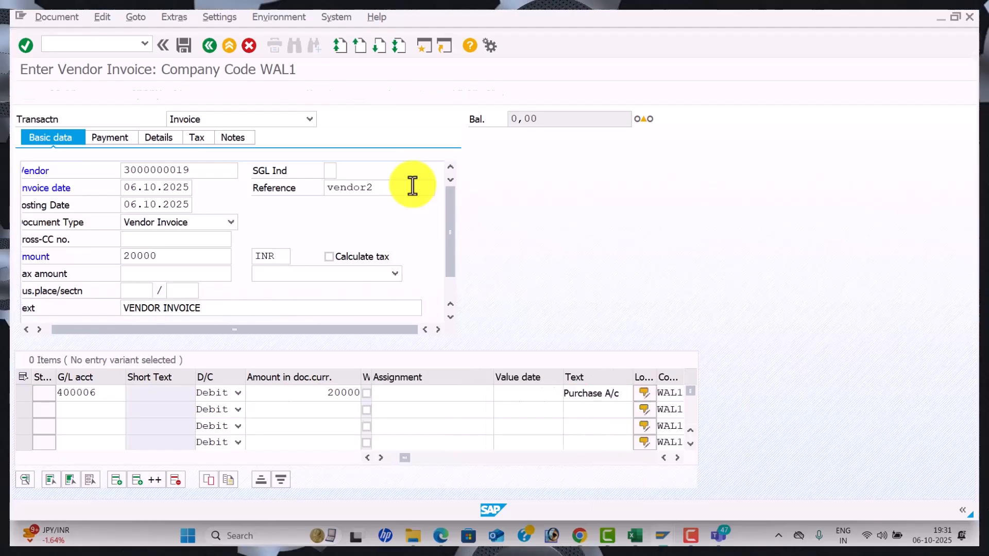
pyautogui.press('Return')
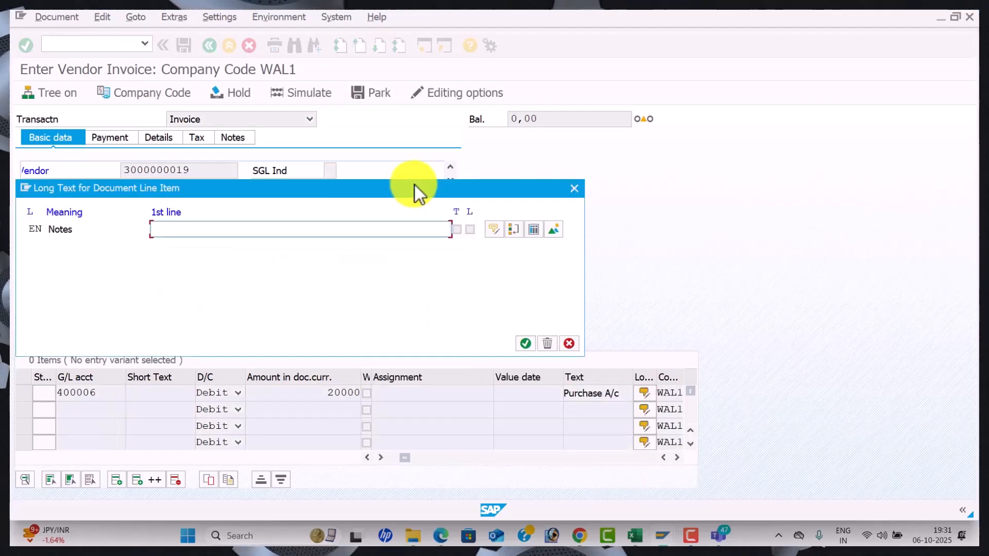
pyautogui.click(571, 187)
pyautogui.click(313, 91)
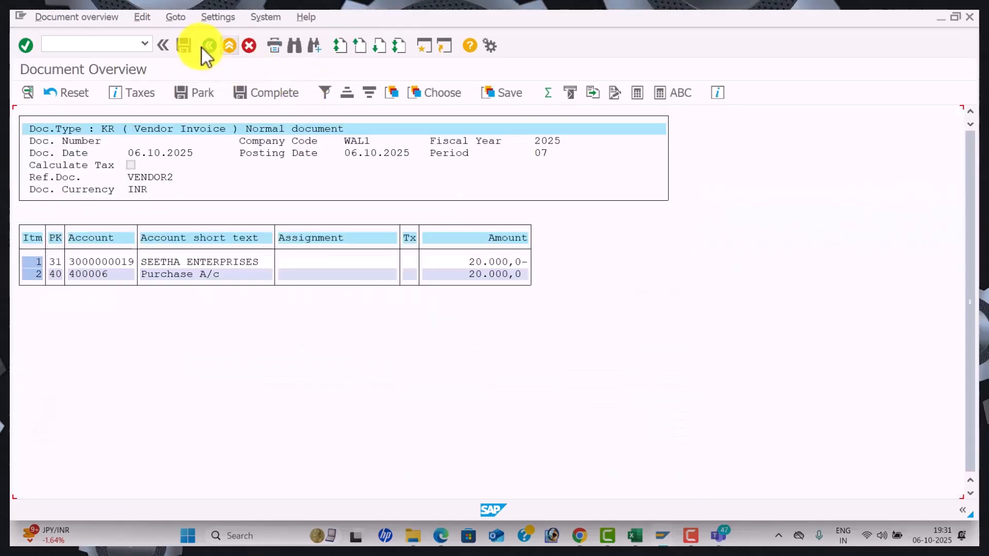
# Post the 20,000 invoice as document 11, then refill vendor, date 06.10.2025 and reference VENDOR3
pyautogui.click(186, 46)
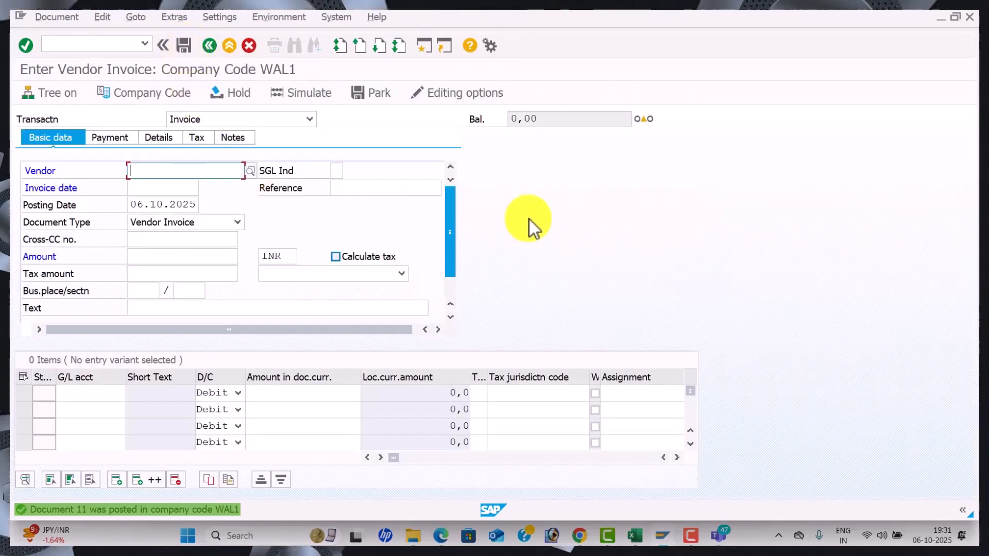
pyautogui.press('space')
pyautogui.press('Down')
pyautogui.press('Tab')
pyautogui.press('Tab')
pyautogui.press('space')
pyautogui.press('Down')
pyautogui.press('Tab')
pyautogui.press('space')
pyautogui.press('Down')
pyautogui.press('Tab')
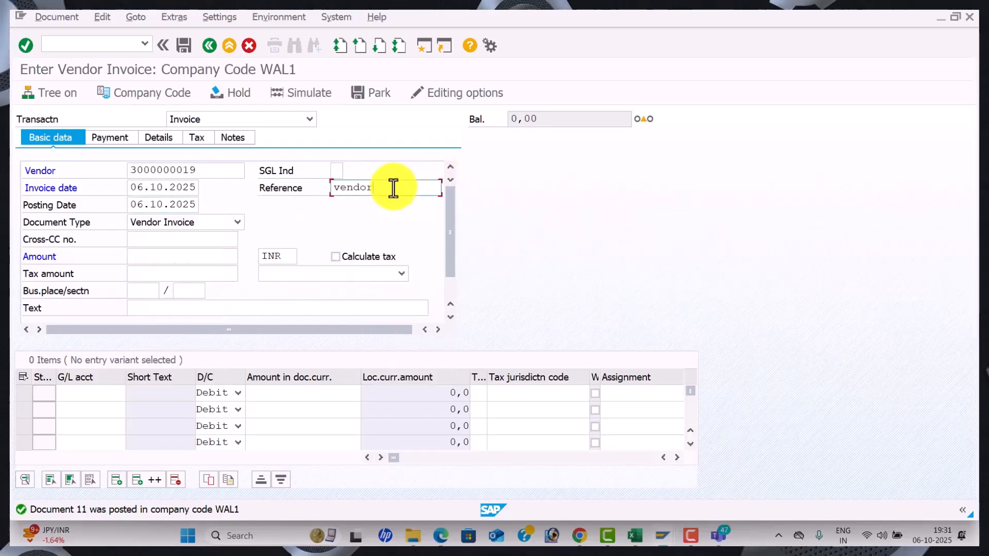
pyautogui.press('Tab')
pyautogui.press('Tab')
pyautogui.press('Tab')
# Enter 30000 as the invoice amount and VENDOR INVOICE as the header text
pyautogui.write('30000')
pyautogui.press('Down')
pyautogui.press('Tab')
pyautogui.press('Tab')
pyautogui.press('Tab')
pyautogui.press('Tab')
pyautogui.press('Tab')
pyautogui.press('Tab')
pyautogui.press('Tab')
pyautogui.press('space')
pyautogui.press('Down')
pyautogui.press('Tab')
pyautogui.press('space')
pyautogui.press('Down')
# Add a 30000 Purchase A/c 400006 line, simulate, and post the invoice as document 12
pyautogui.press('Tab')
pyautogui.press('Tab')
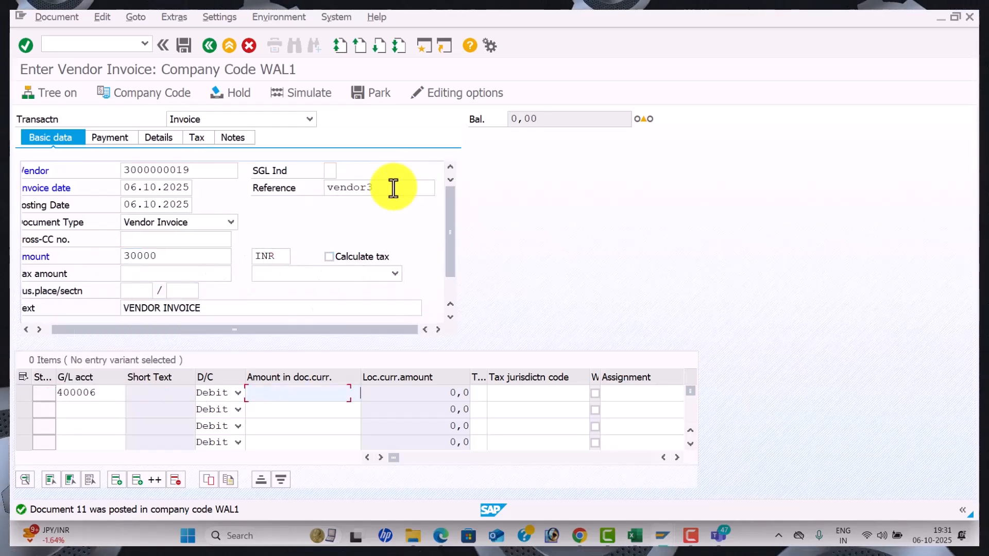
pyautogui.write('3')
pyautogui.press('Down')
pyautogui.press('Tab')
pyautogui.press('Tab')
pyautogui.press('Tab')
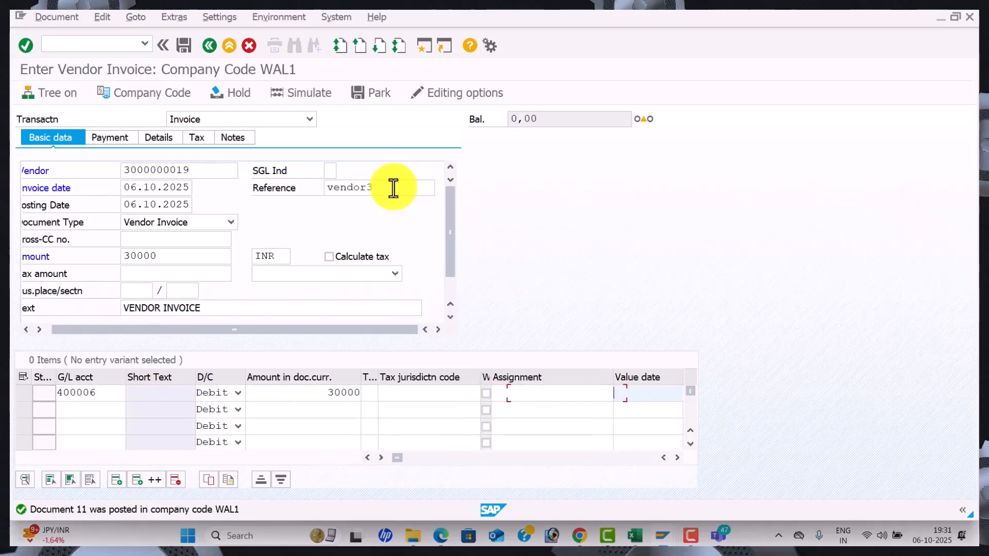
pyautogui.press('Tab')
pyautogui.press('space')
pyautogui.press('Down')
pyautogui.press('Tab')
pyautogui.press('Return')
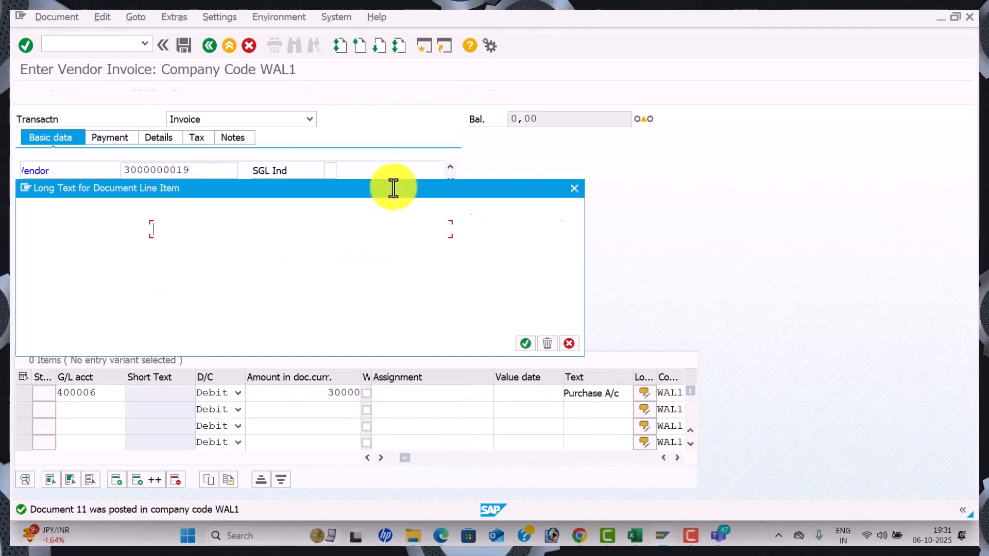
pyautogui.click(568, 187)
pyautogui.click(311, 94)
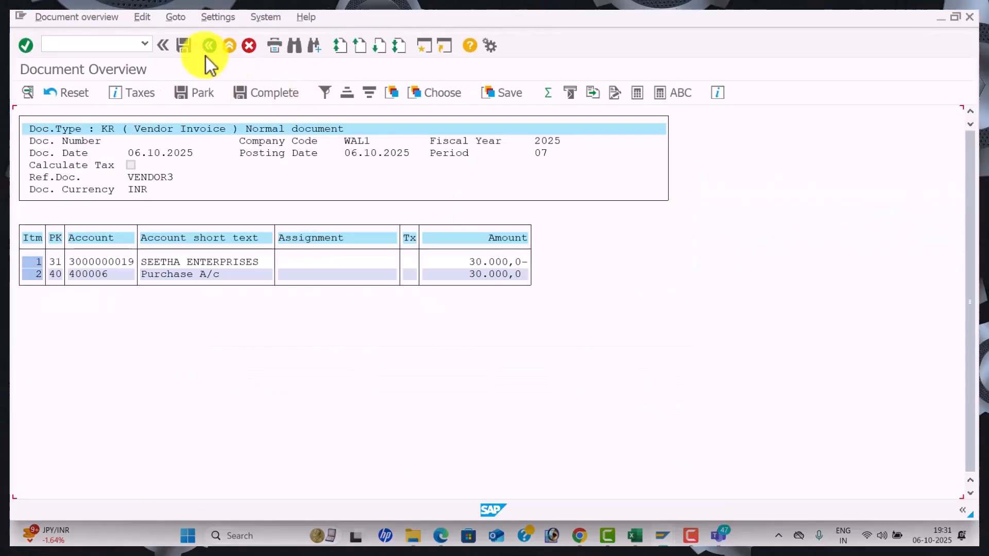
pyautogui.click(188, 49)
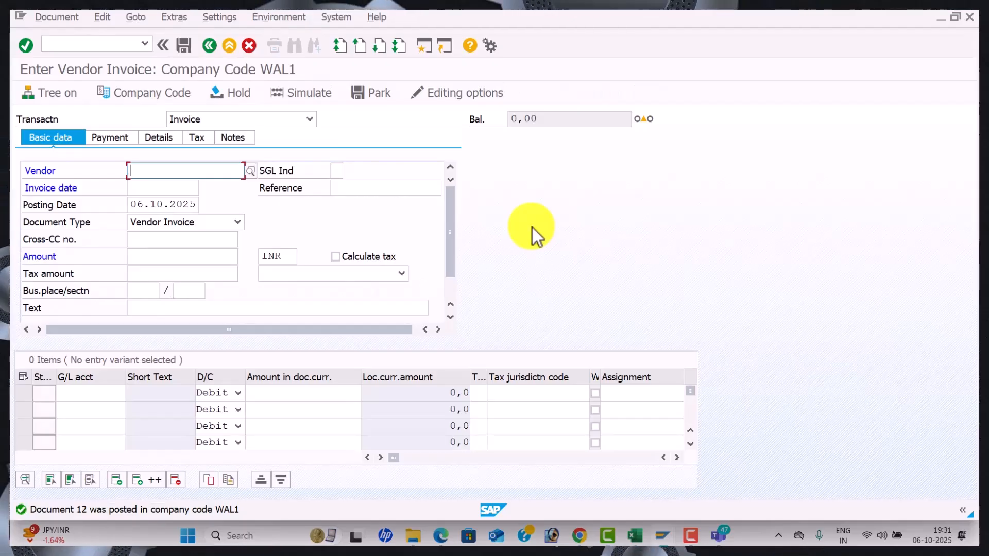
pyautogui.press('space')
pyautogui.press('Down')
pyautogui.press('Tab')
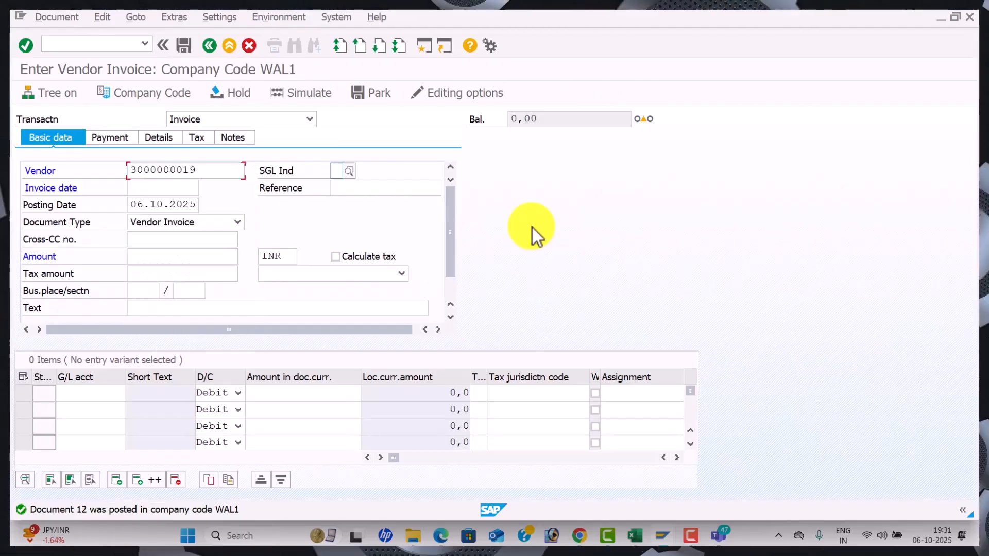
pyautogui.press('space')
pyautogui.press('Down')
pyautogui.press('Tab')
pyautogui.press('space')
pyautogui.press('Down')
pyautogui.press('Tab')
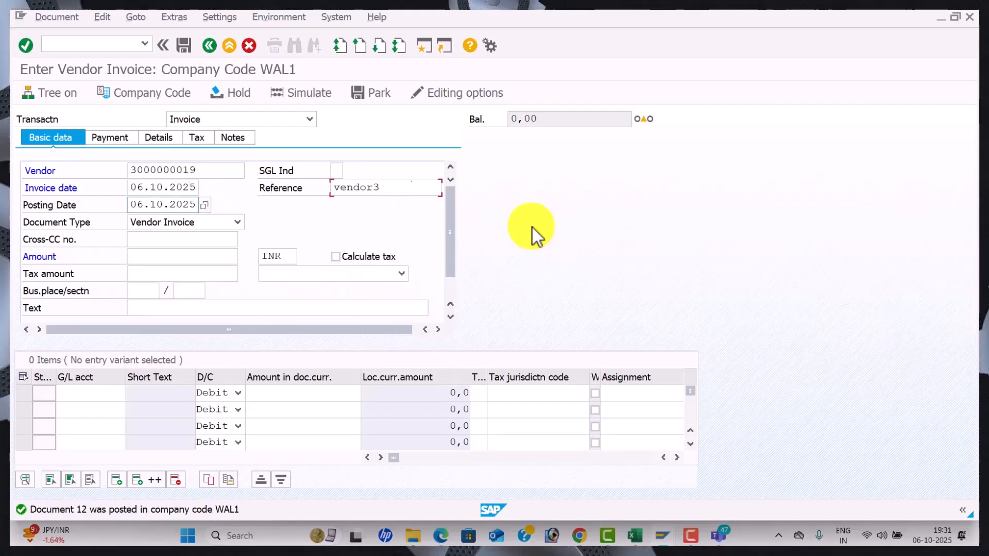
pyautogui.click(386, 192)
pyautogui.press('BackSpace')
pyautogui.write('4')
pyautogui.press('Tab')
pyautogui.press('Tab')
pyautogui.press('Tab')
pyautogui.press('Tab')
# Enter amount 40000, header text VENDOR INVOICE, and G/L account 400006 on the first line
pyautogui.write('40')
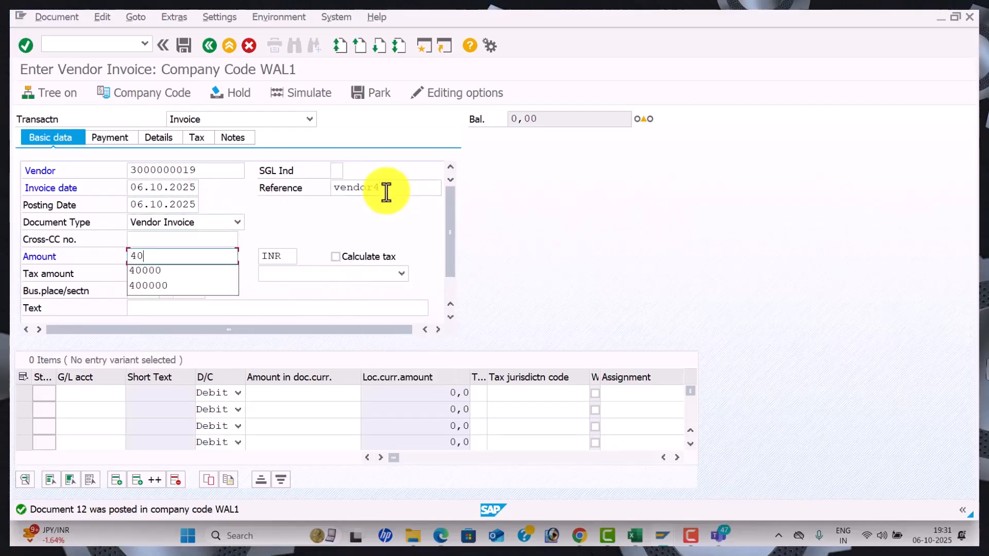
pyautogui.press('Tab')
pyautogui.press('Tab')
pyautogui.press('Tab')
pyautogui.press('Tab')
pyautogui.press('Tab')
pyautogui.press('Tab')
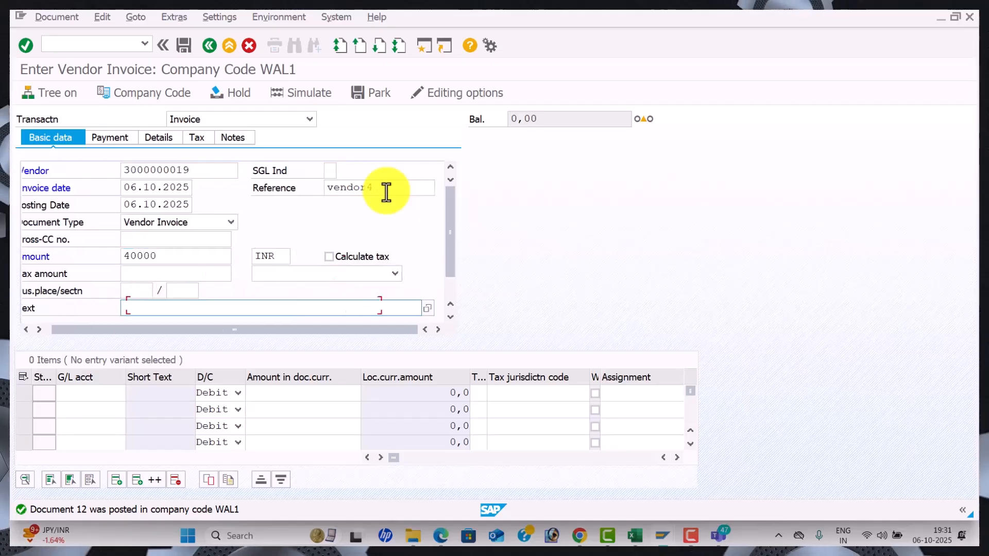
pyautogui.press('space')
pyautogui.press('Down')
pyautogui.press('Tab')
pyautogui.press('space')
pyautogui.press('Down')
pyautogui.press('Tab')
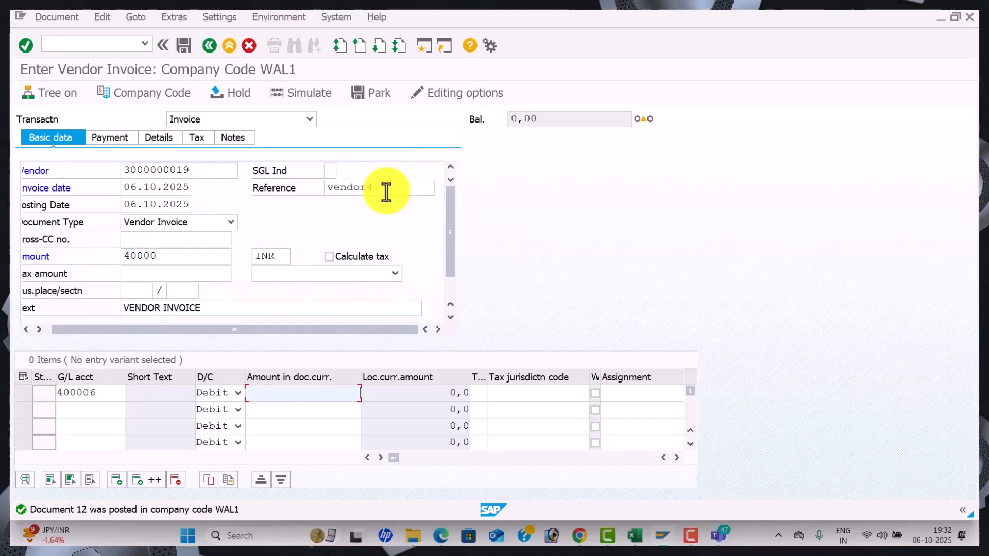
# Give the line 40000 with text Purchase A/c, simulate, and post it as document 13
pyautogui.write('40')
pyautogui.press('Down')
pyautogui.press('Tab')
pyautogui.press('Tab')
pyautogui.press('Tab')
pyautogui.press('Tab')
pyautogui.press('Tab')
pyautogui.press('Tab')
pyautogui.press('space')
pyautogui.press('Tab')
pyautogui.press('Return')
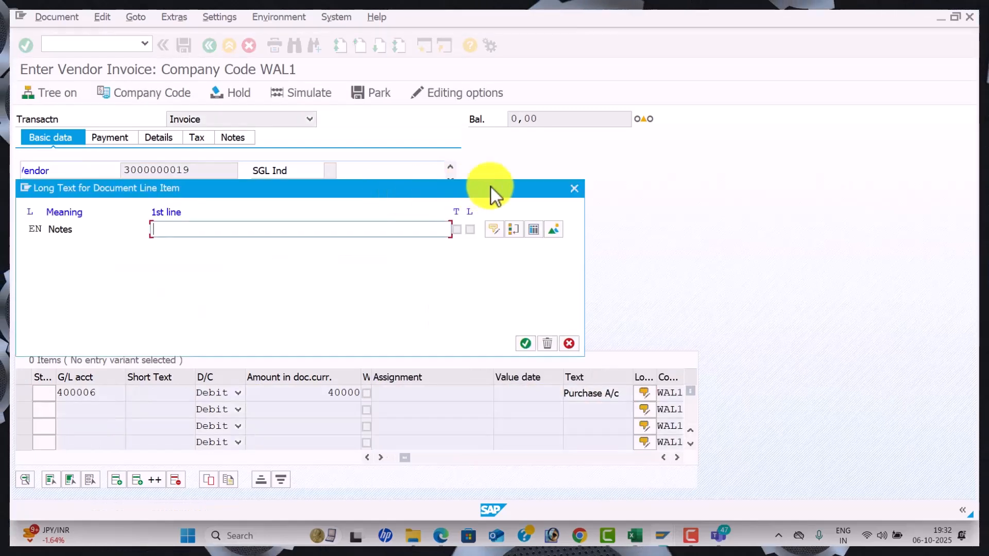
pyautogui.click(576, 186)
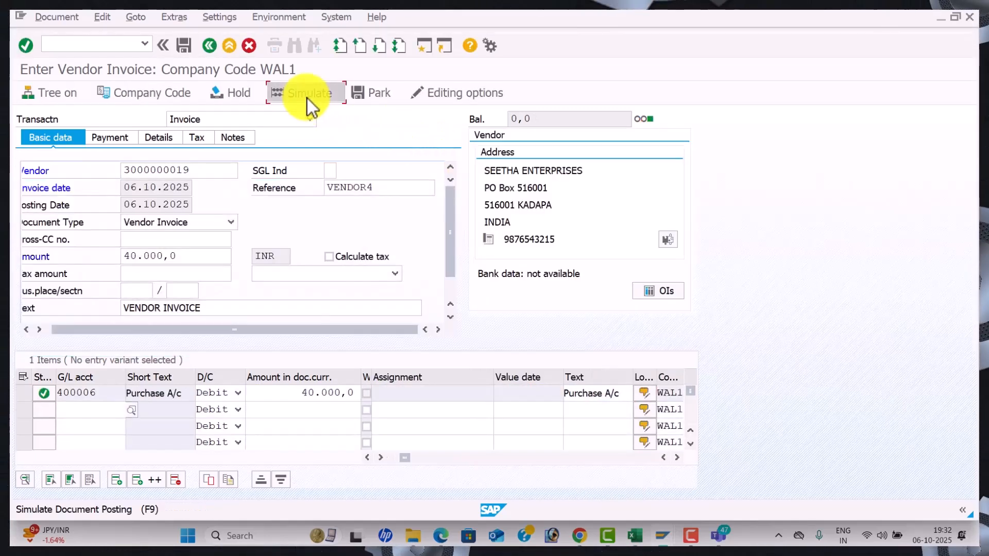
pyautogui.click(307, 98)
pyautogui.click(185, 45)
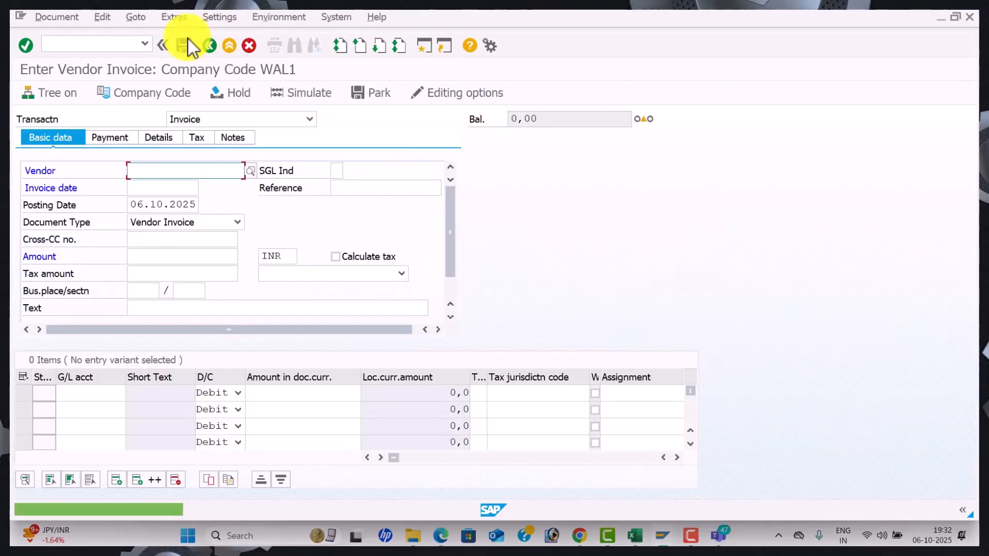
pyautogui.write('3000000019')
pyautogui.press('Tab')
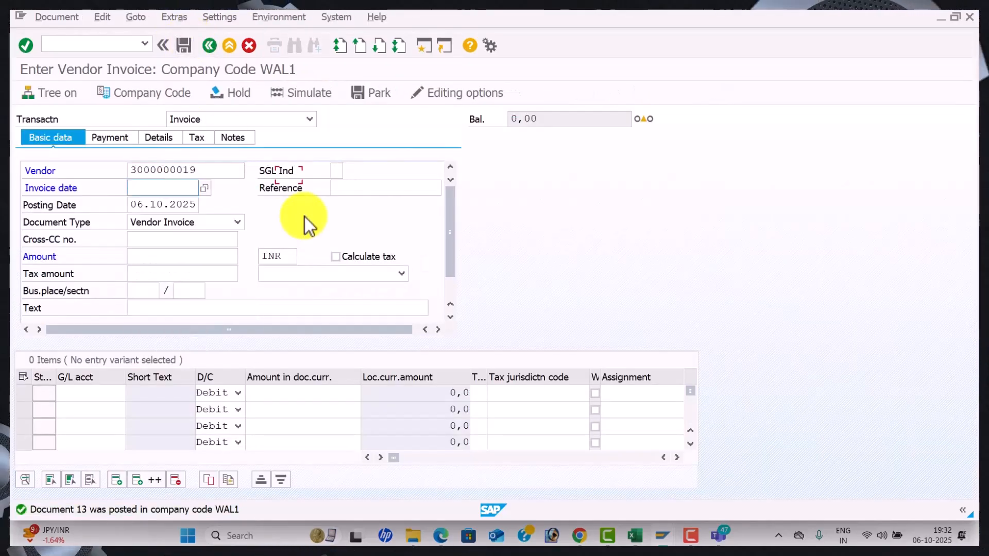
pyautogui.press('Tab')
pyautogui.press('Down')
pyautogui.press('Tab')
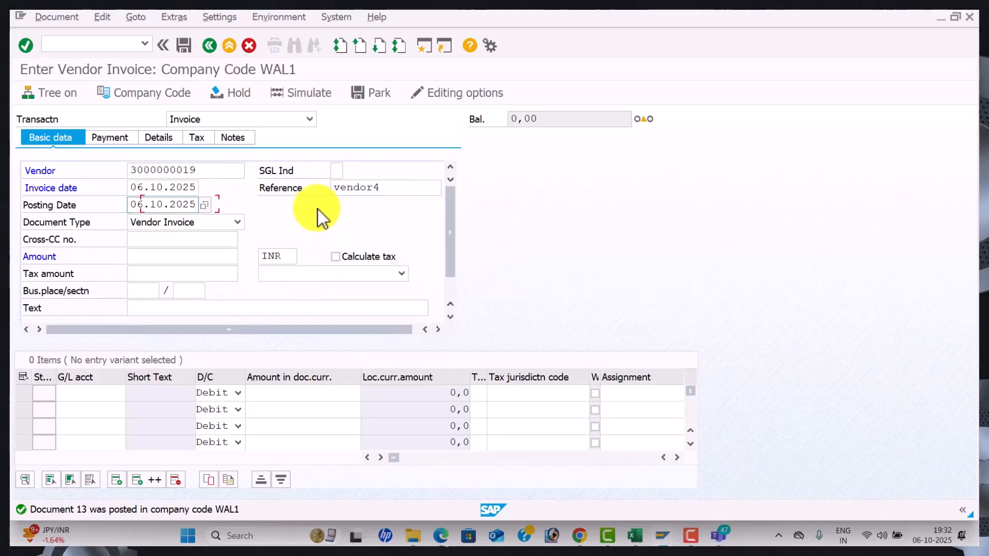
pyautogui.press('BackSpace')
pyautogui.write('5')
pyautogui.press('Tab')
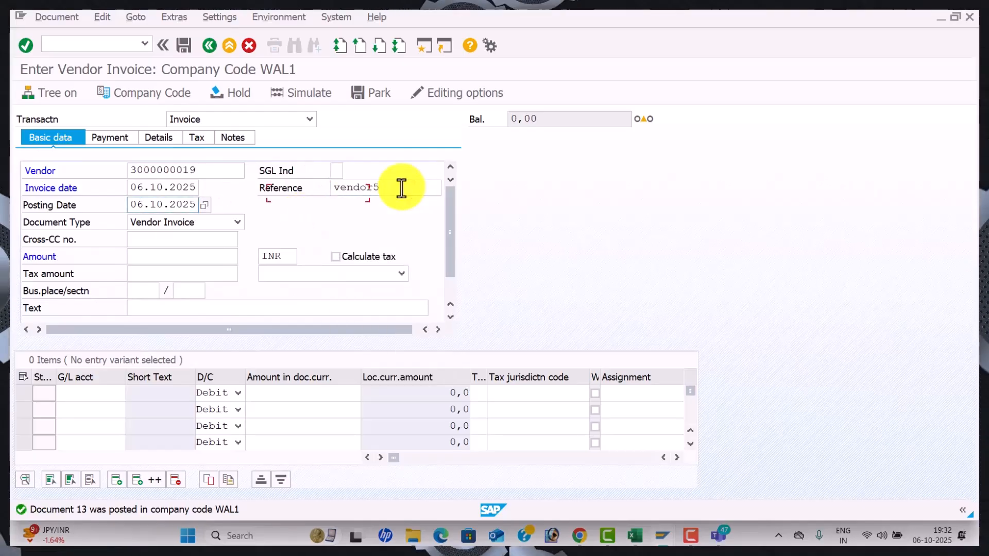
pyautogui.write('50000')
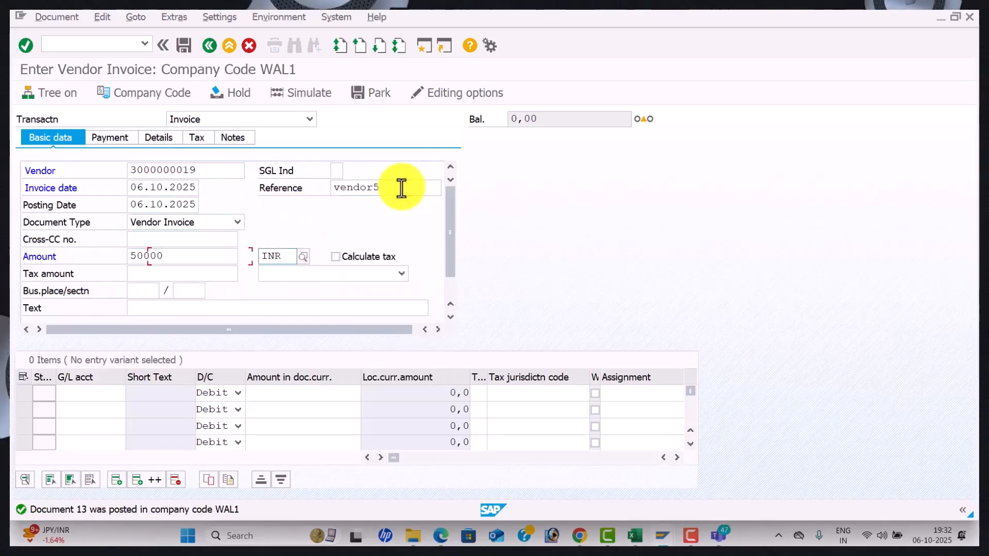
pyautogui.press('Tab')
pyautogui.write('VENDOR INVOICE')
pyautogui.press('Tab')
pyautogui.press('Tab')
# Add a G/L 400006 line of 50000 with text Purchase A/c
pyautogui.write('400006')
pyautogui.press('Tab')
pyautogui.press('Tab')
pyautogui.write('40000')
pyautogui.press('Tab')
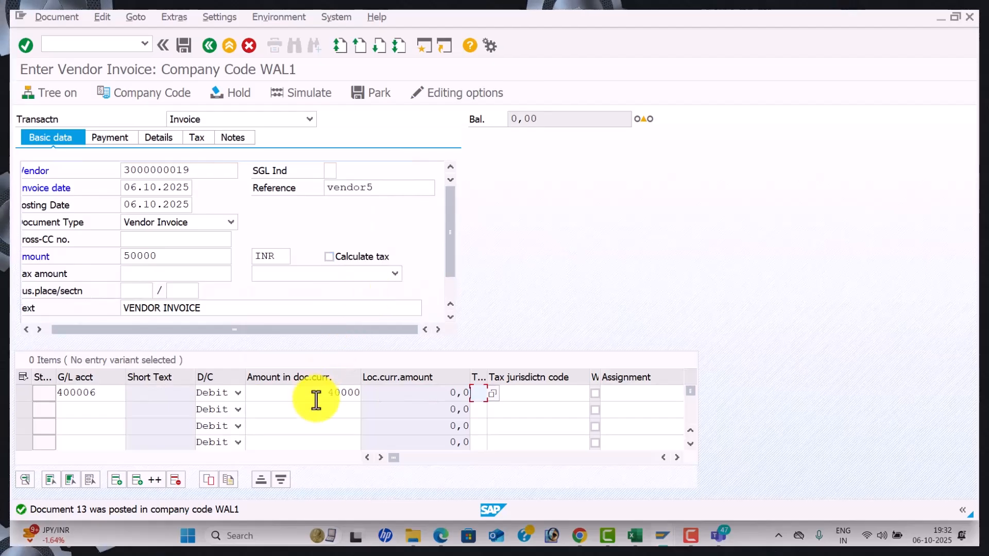
pyautogui.moveTo(306, 395); pyautogui.dragTo(423, 394)
pyautogui.write('50000')
pyautogui.press('Tab')
pyautogui.press('Tab')
pyautogui.press('Tab')
pyautogui.press('Tab')
pyautogui.press('Tab')
pyautogui.press('Tab')
pyautogui.press('Tab')
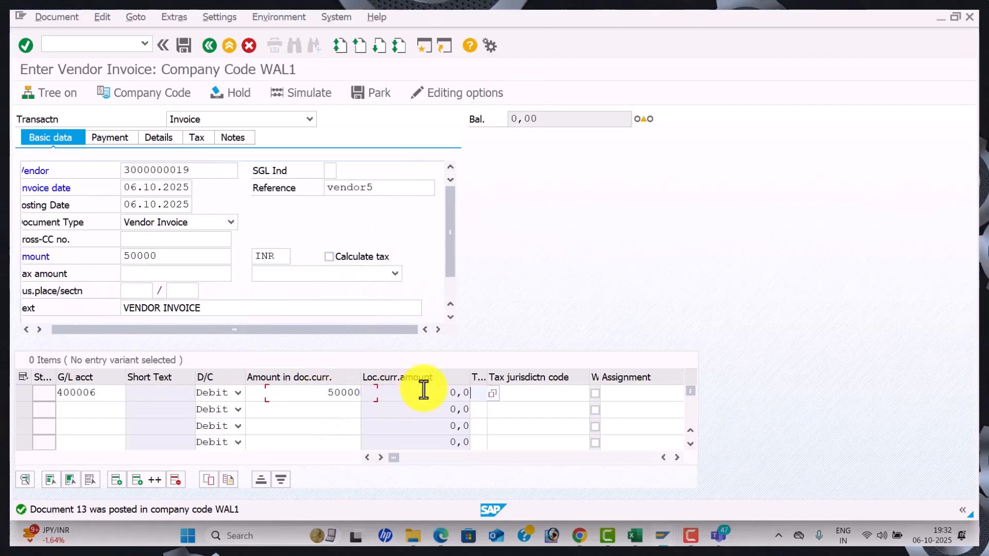
pyautogui.press('Tab')
pyautogui.press('Down')
pyautogui.press('Tab')
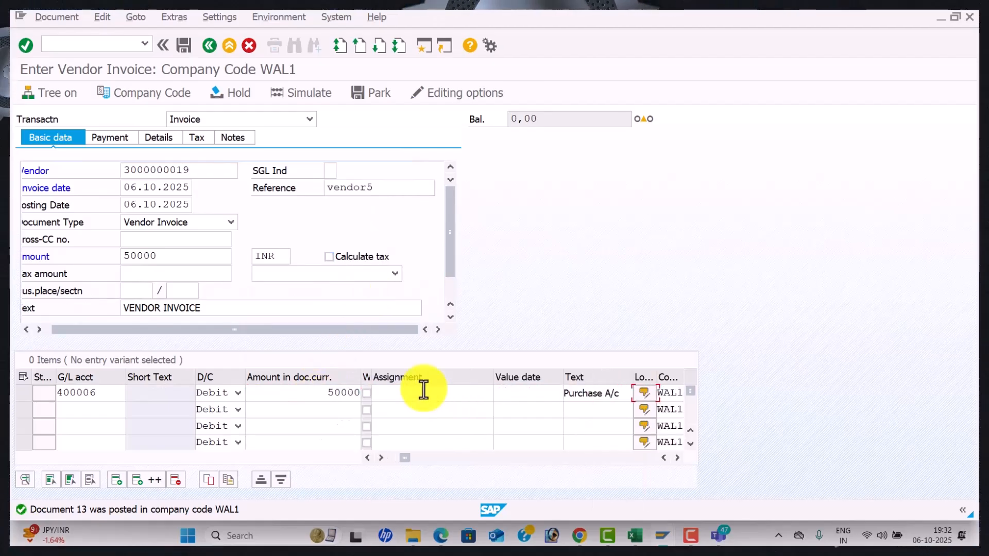
pyautogui.press('Return')
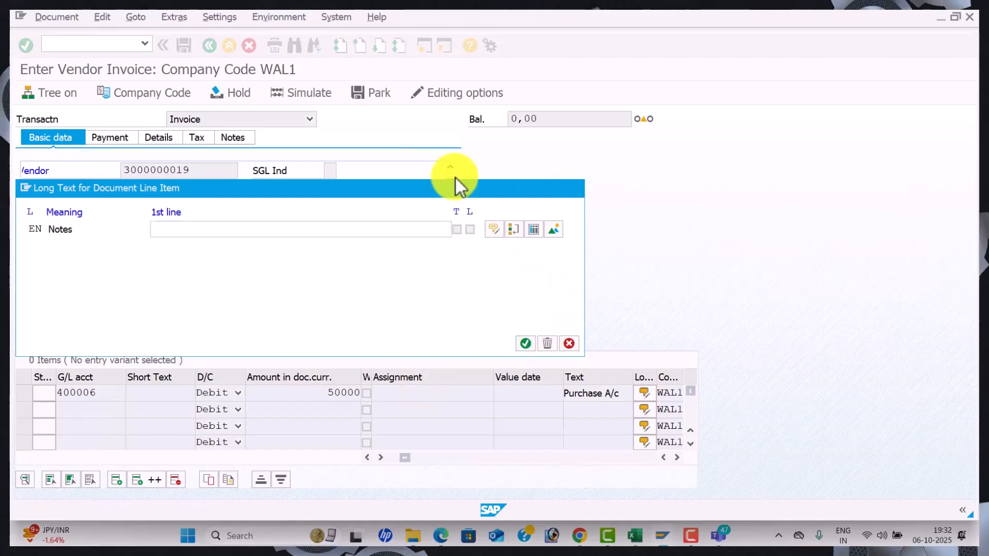
# Simulate and post the 50,000 invoice as document 14
pyautogui.press('Return')
pyautogui.click(306, 91)
pyautogui.click(187, 47)
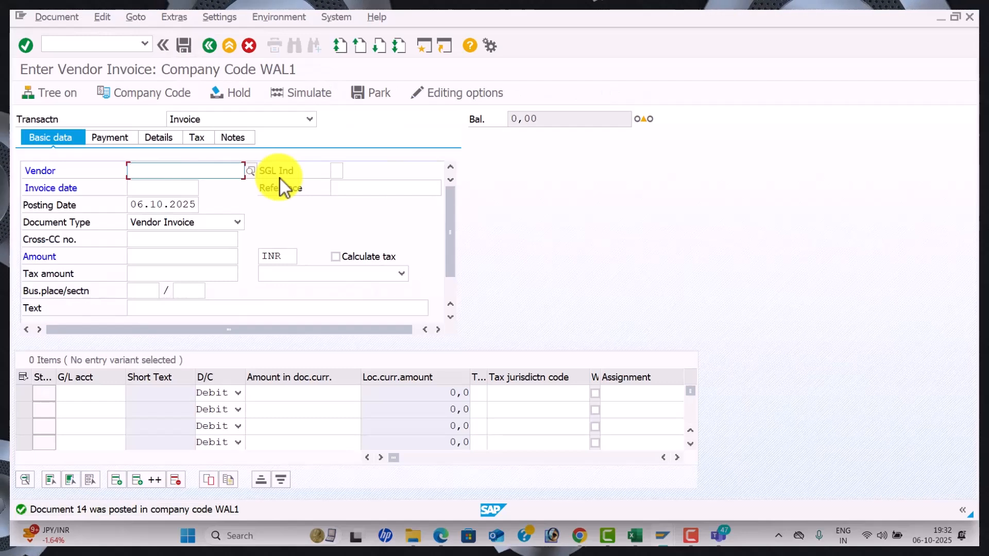
pyautogui.click(109, 46)
pyautogui.write('/nf')
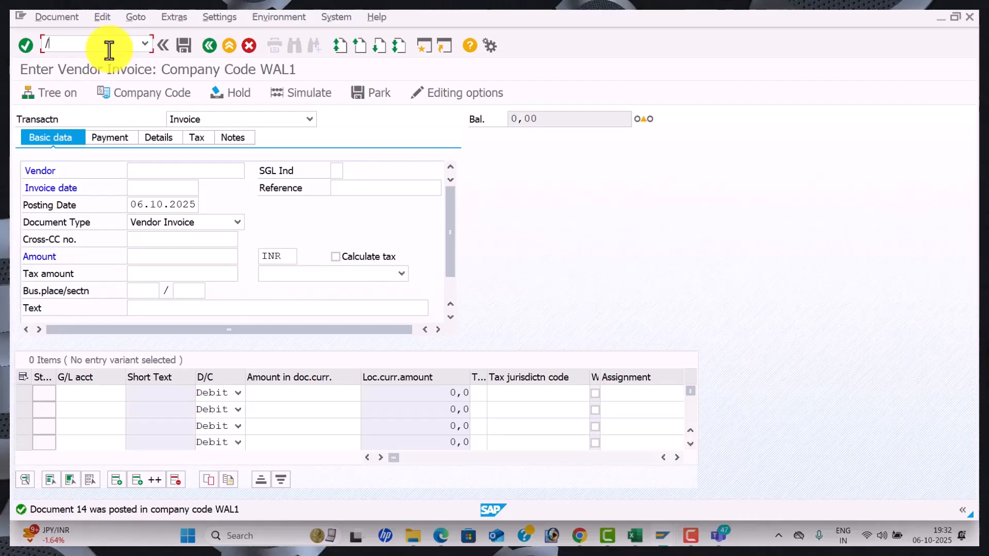
pyautogui.write('bl')
pyautogui.press('Return')
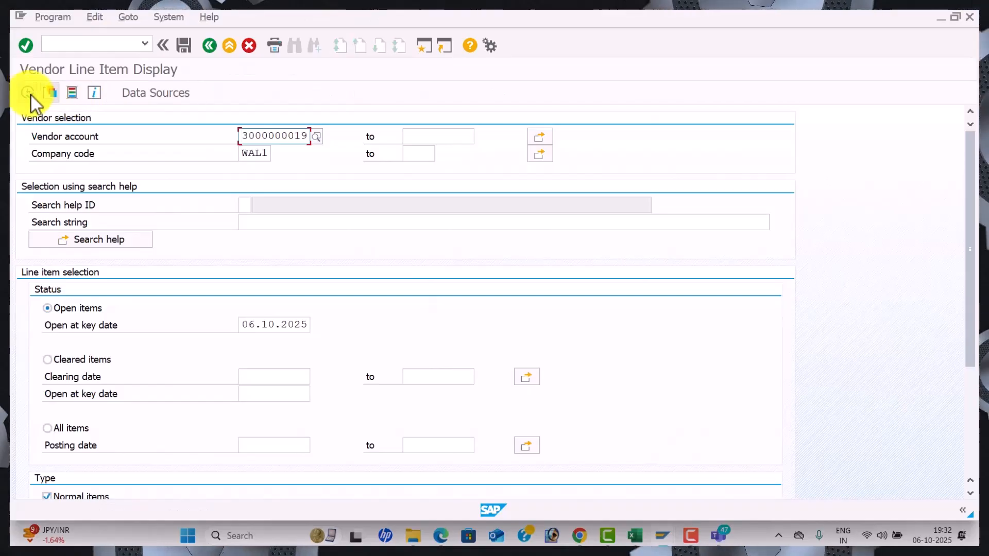
pyautogui.click(28, 92)
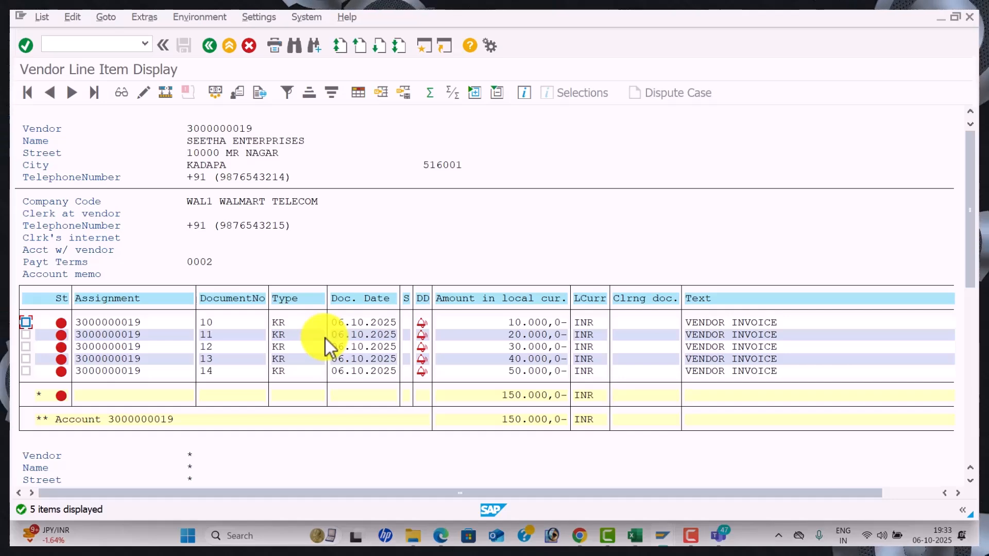
# Set payment method 3 on the vendor lines of invoices 10, 11 and 12, saving each
pyautogui.doubleClick(152, 325)
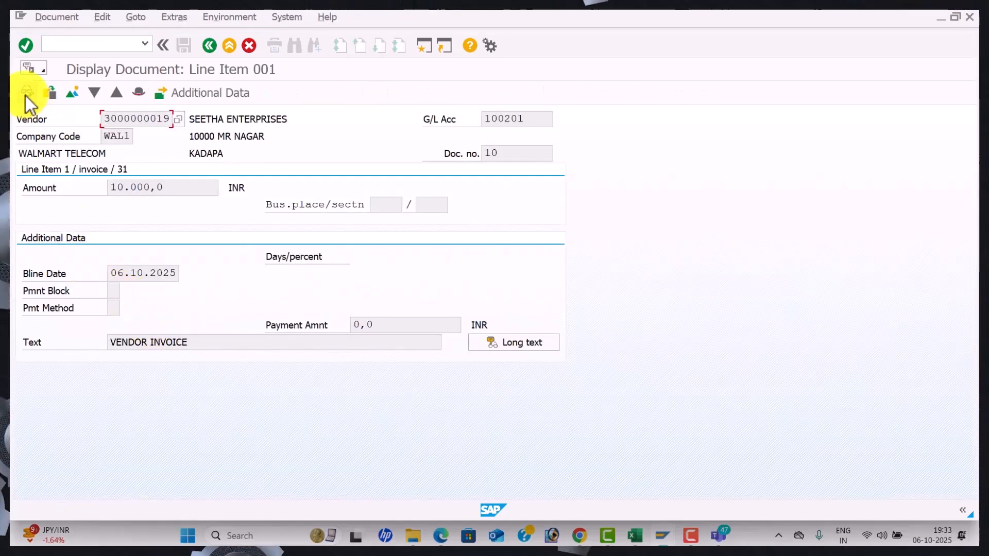
pyautogui.click(27, 93)
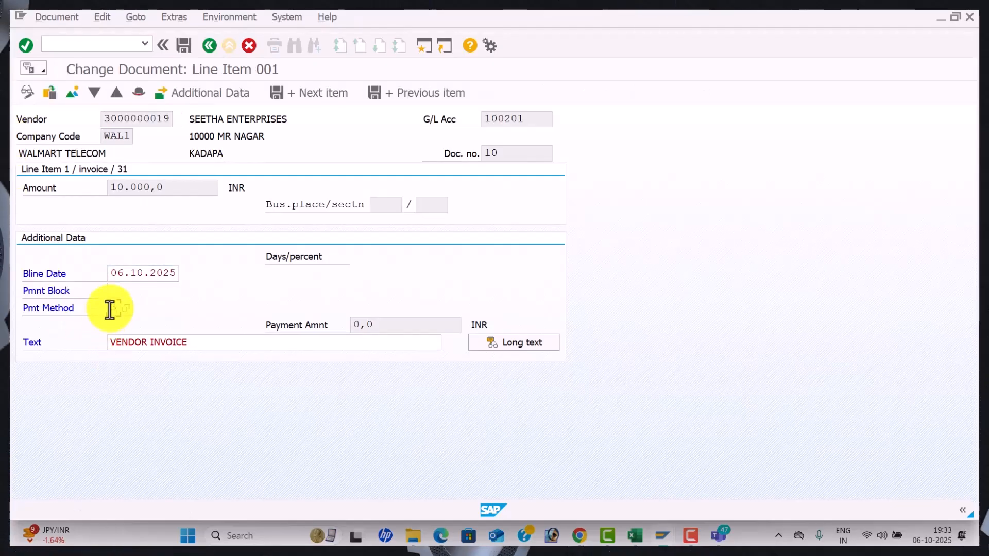
pyautogui.click(181, 50)
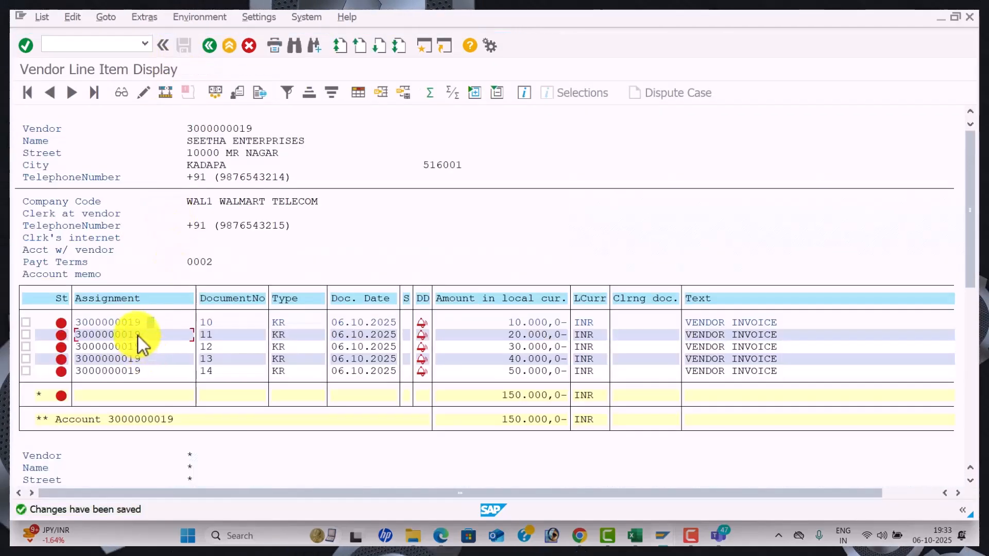
pyautogui.doubleClick(138, 336)
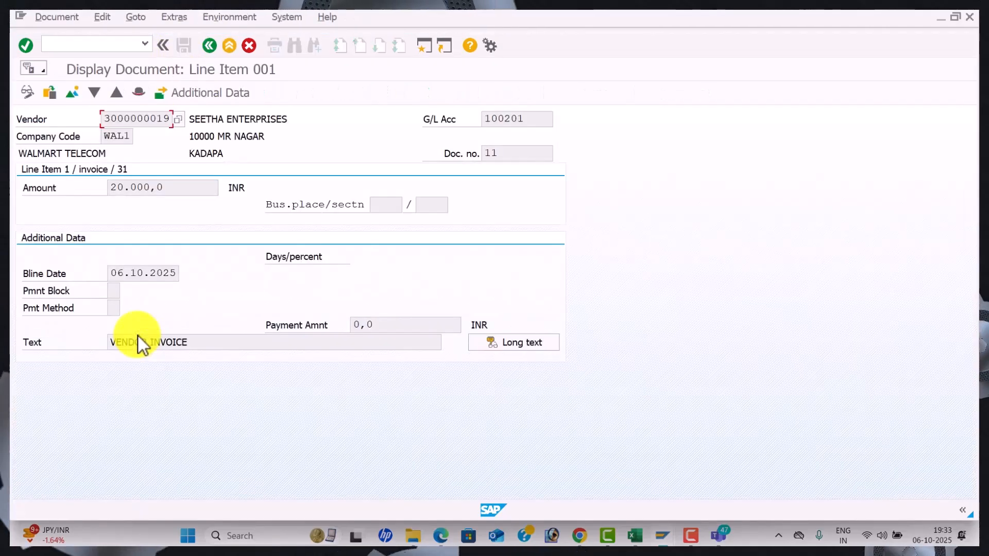
pyautogui.click(27, 94)
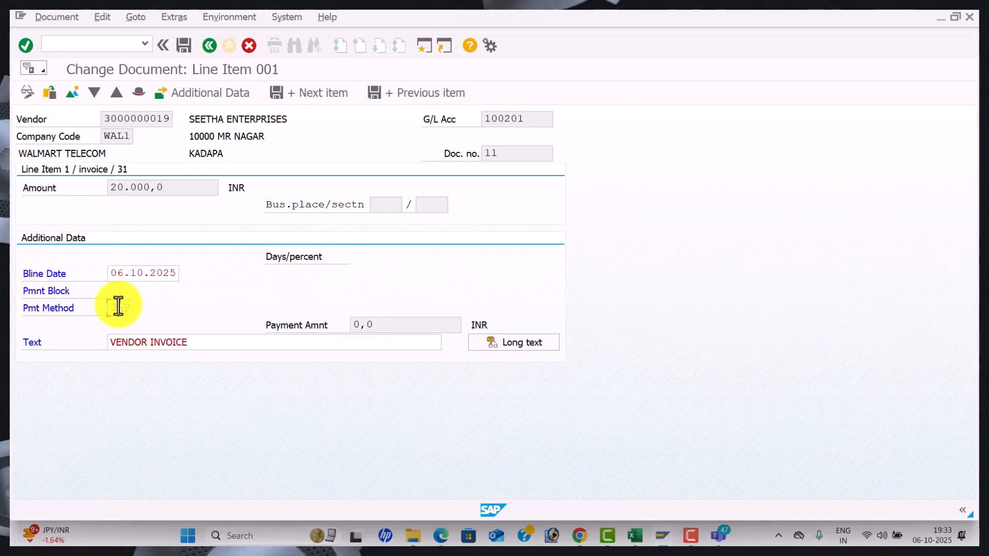
pyautogui.click(184, 46)
pyautogui.doubleClick(105, 346)
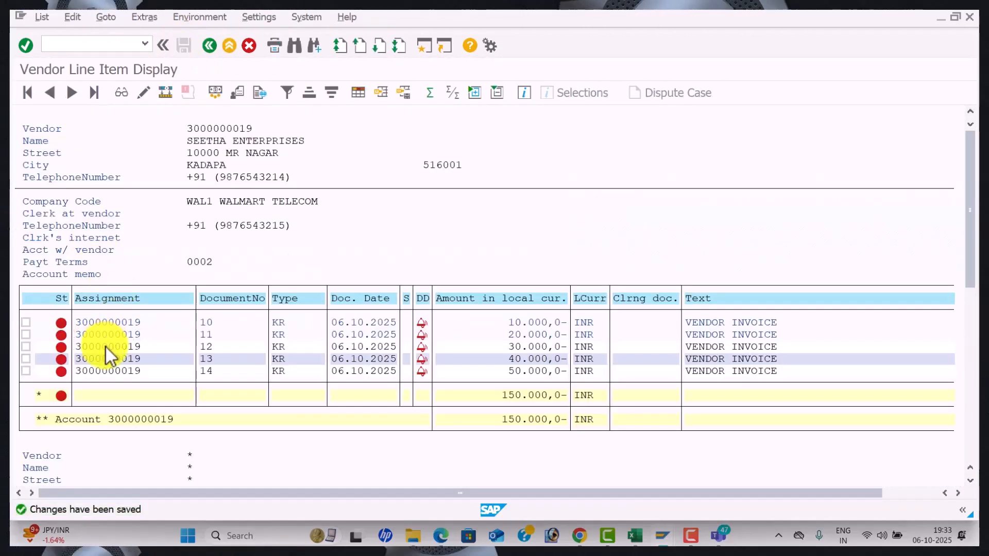
pyautogui.click(20, 93)
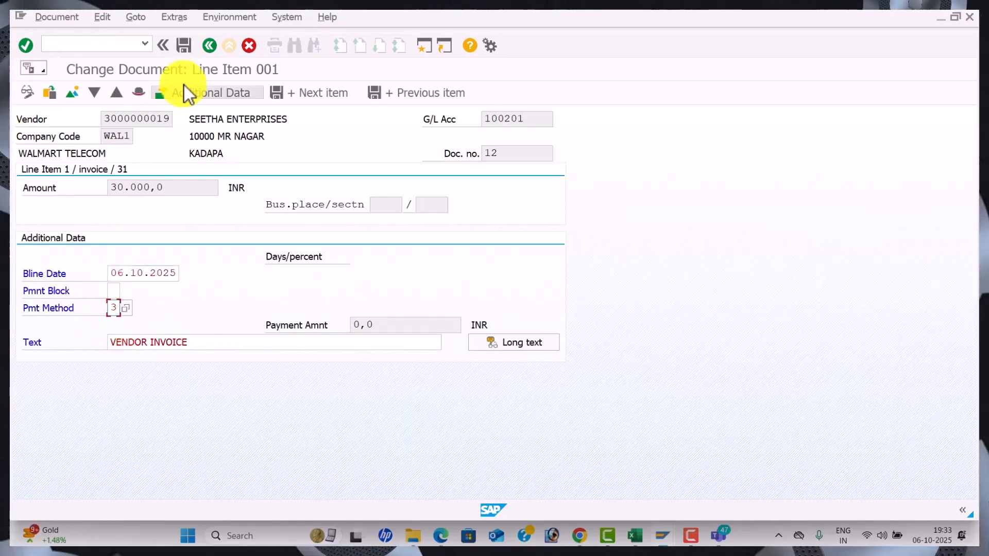
pyautogui.click(184, 45)
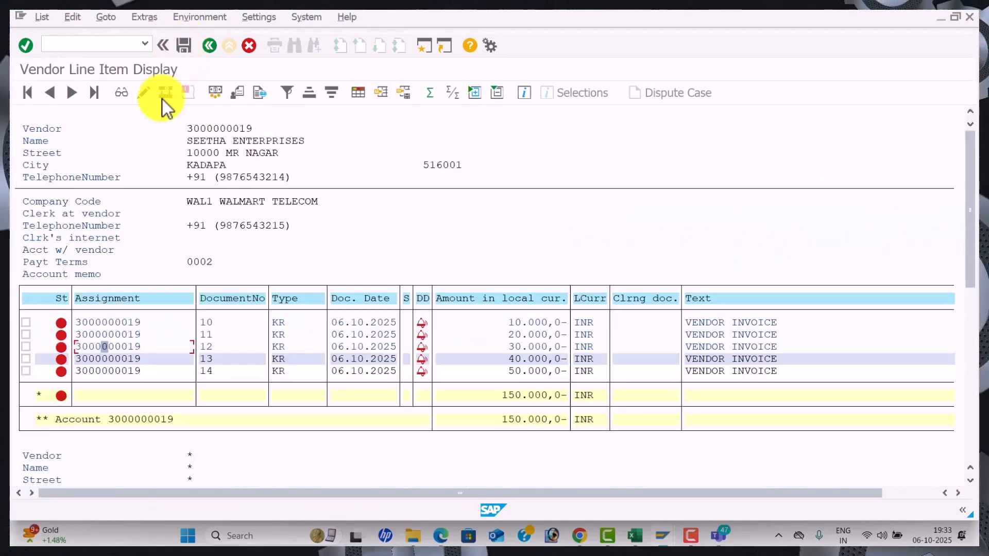
# Set payment method 3 on invoices 13 and 14, saving each
pyautogui.doubleClick(129, 358)
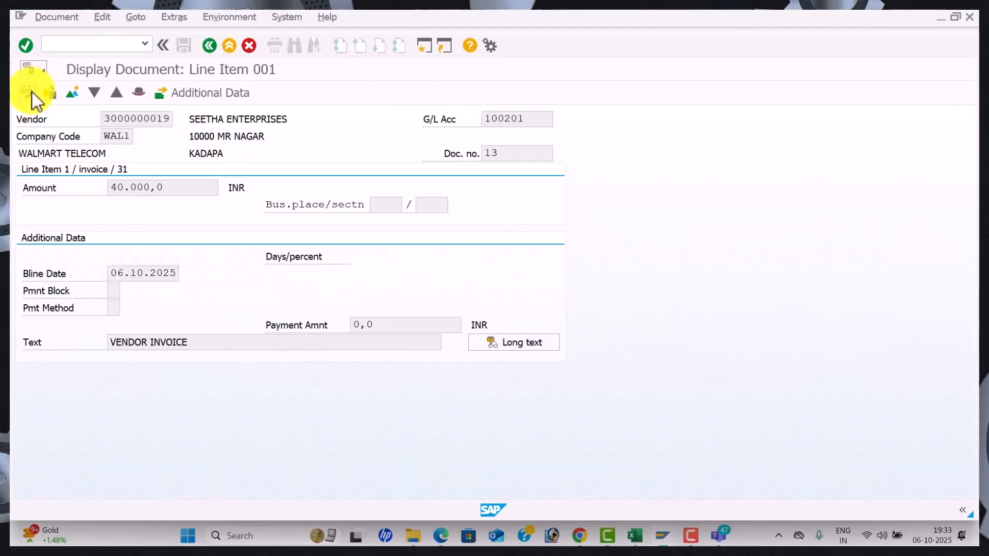
pyautogui.click(32, 92)
pyautogui.click(113, 308)
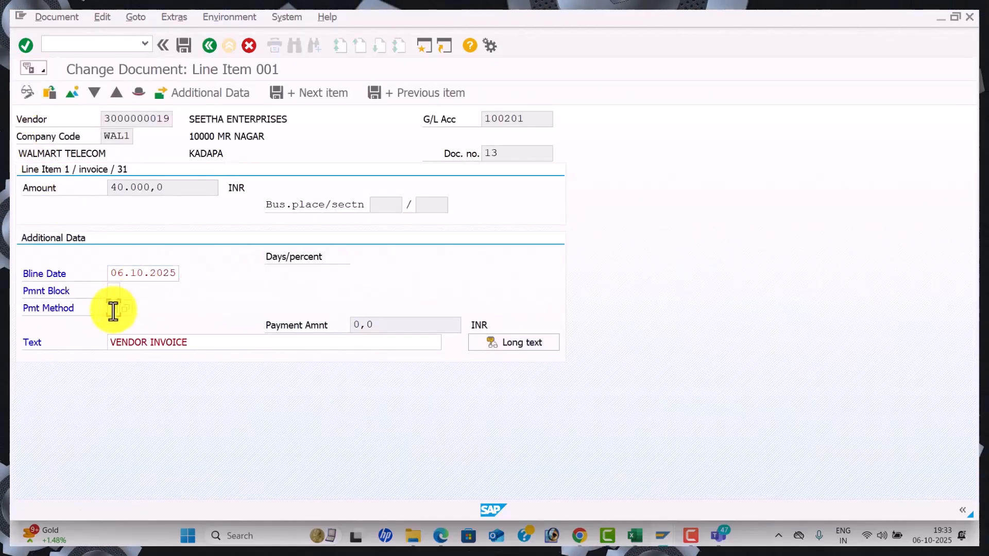
pyautogui.write('3')
pyautogui.click(183, 47)
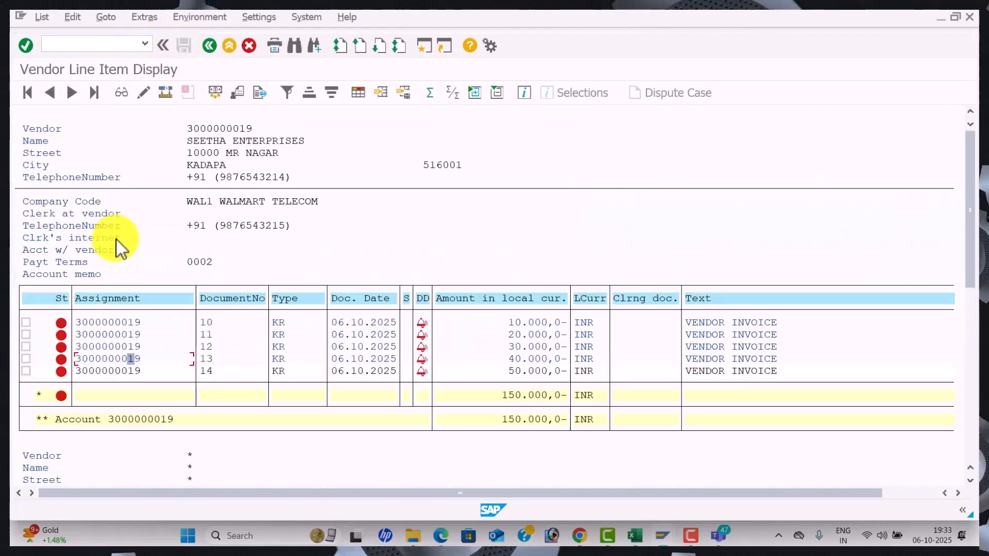
pyautogui.click(138, 372)
pyautogui.doubleClick(139, 375)
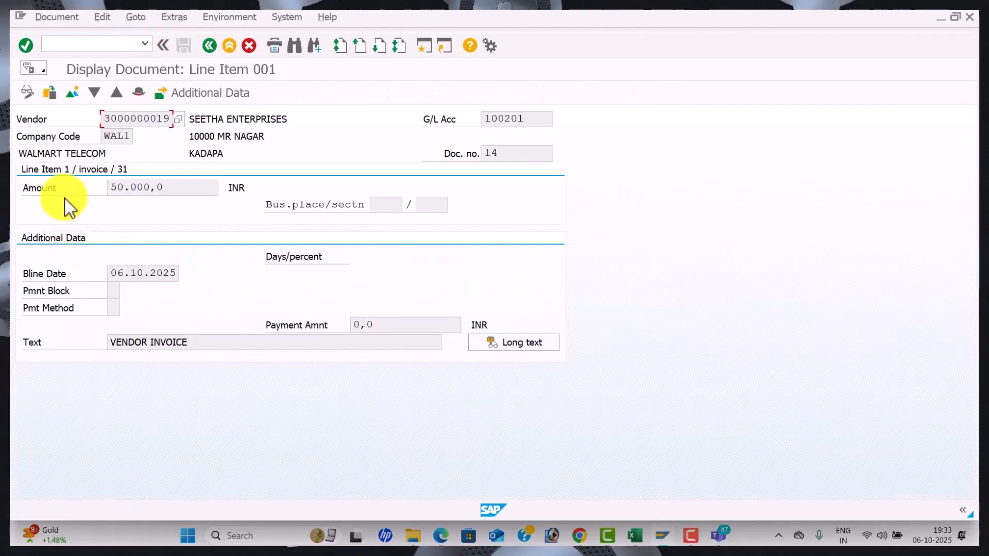
pyautogui.click(27, 92)
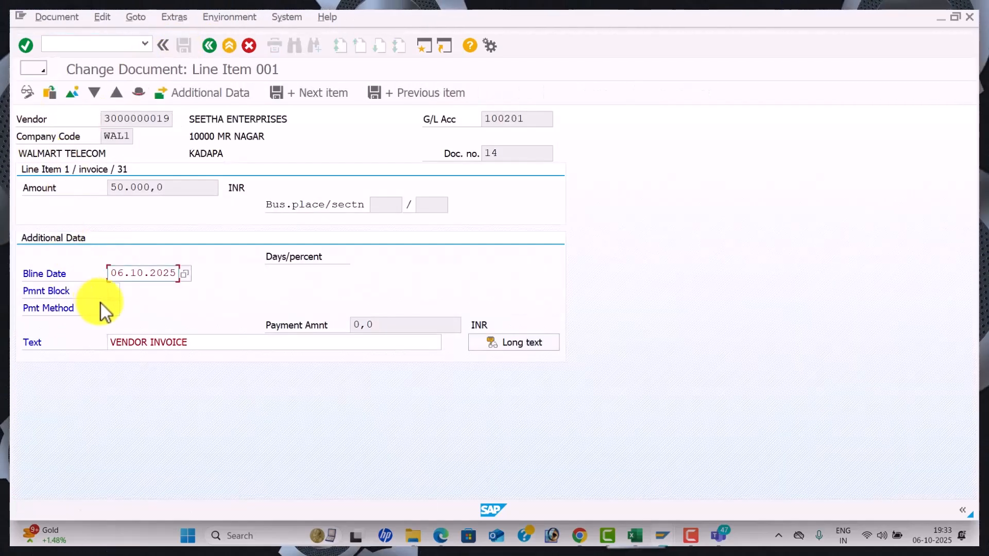
pyautogui.click(114, 308)
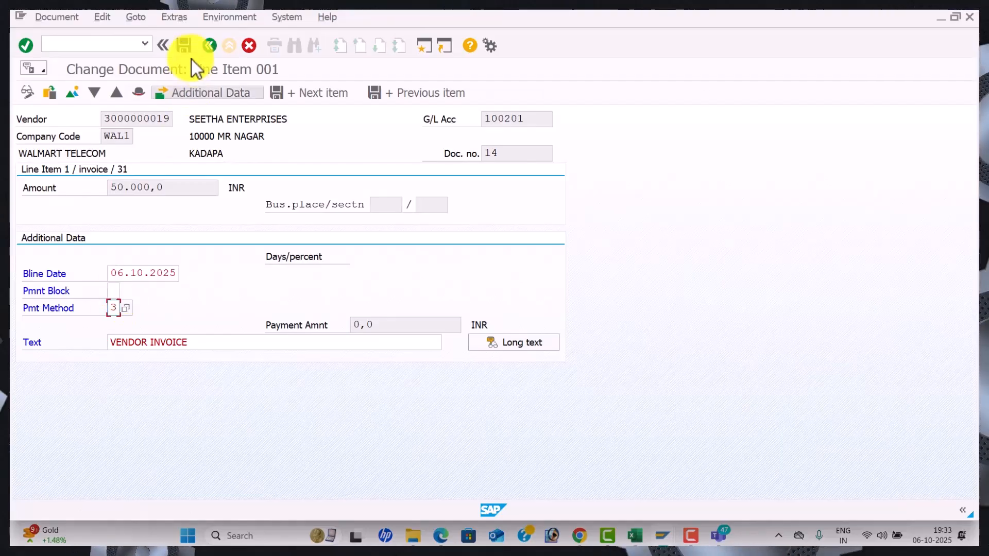
pyautogui.write('T')
pyautogui.click(187, 47)
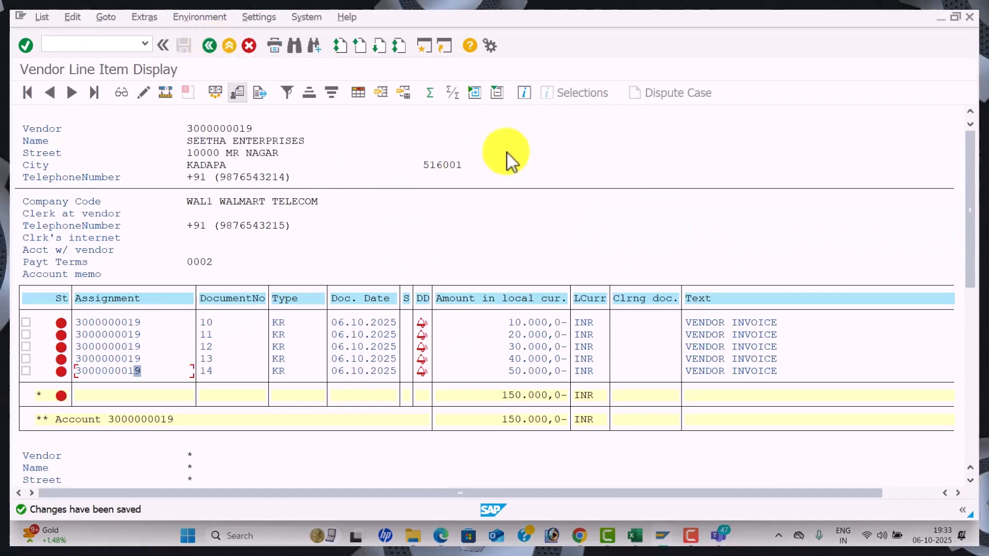
pyautogui.hotkey('alt', 'Tab')
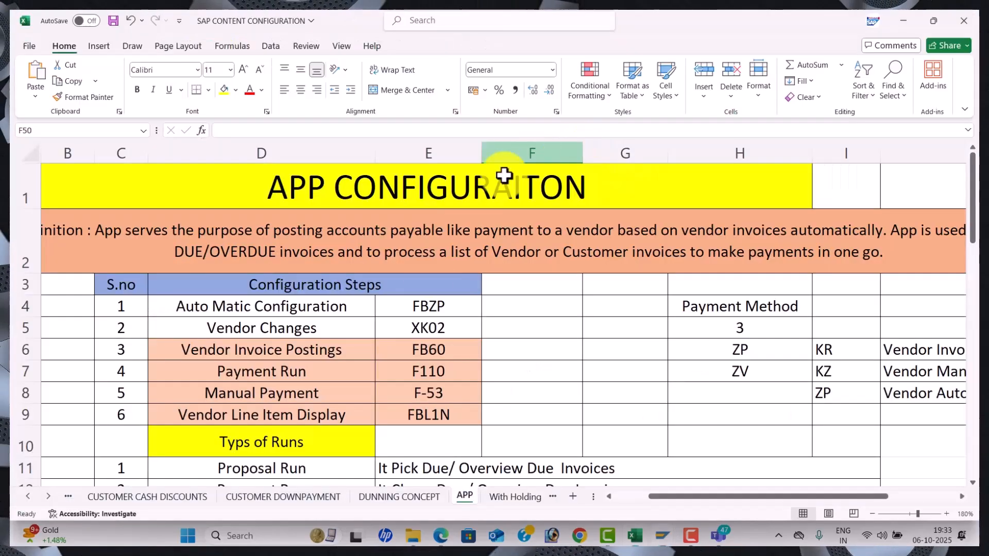
pyautogui.scroll(-2, 432, 321)
pyautogui.scroll(1, 431, 322)
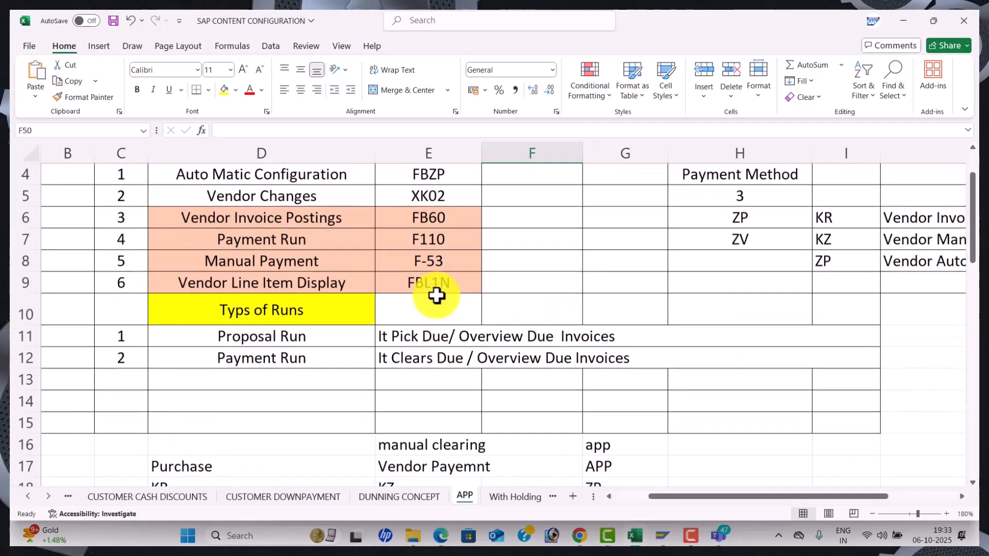
pyautogui.click(446, 262)
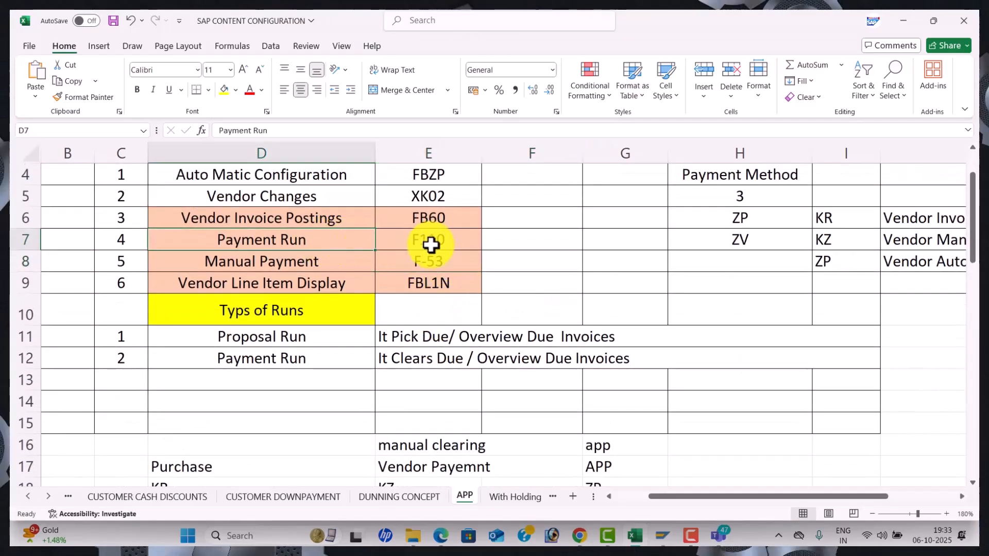
pyautogui.click(452, 239)
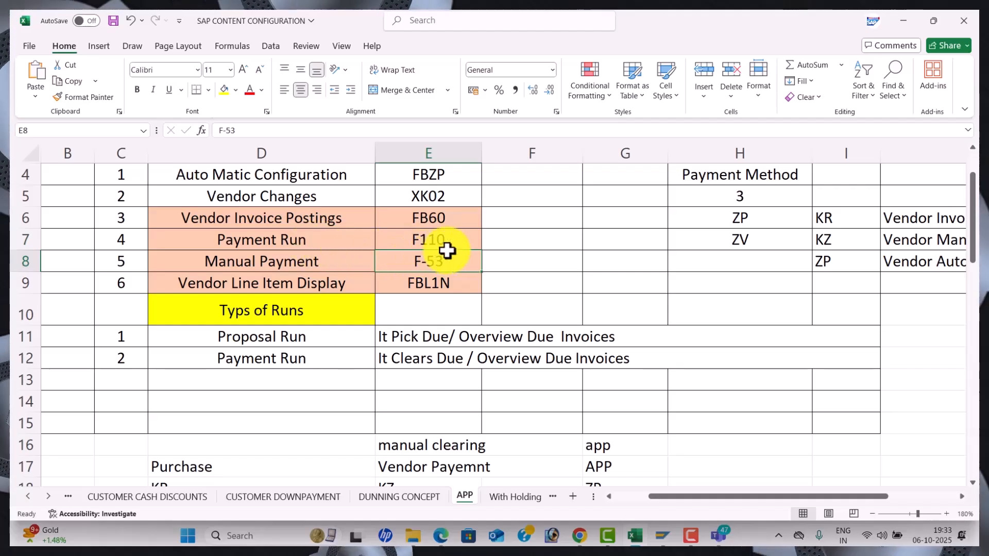
pyautogui.hotkey('alt', 'Tab')
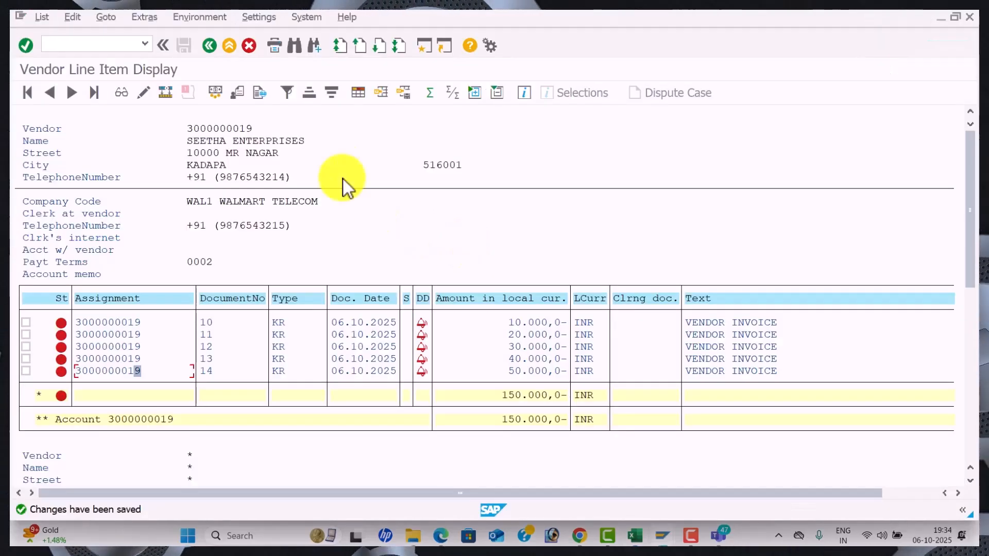
# In a new session, start F110 with run date 06.10.2025 and identification WAL1
pyautogui.click(431, 52)
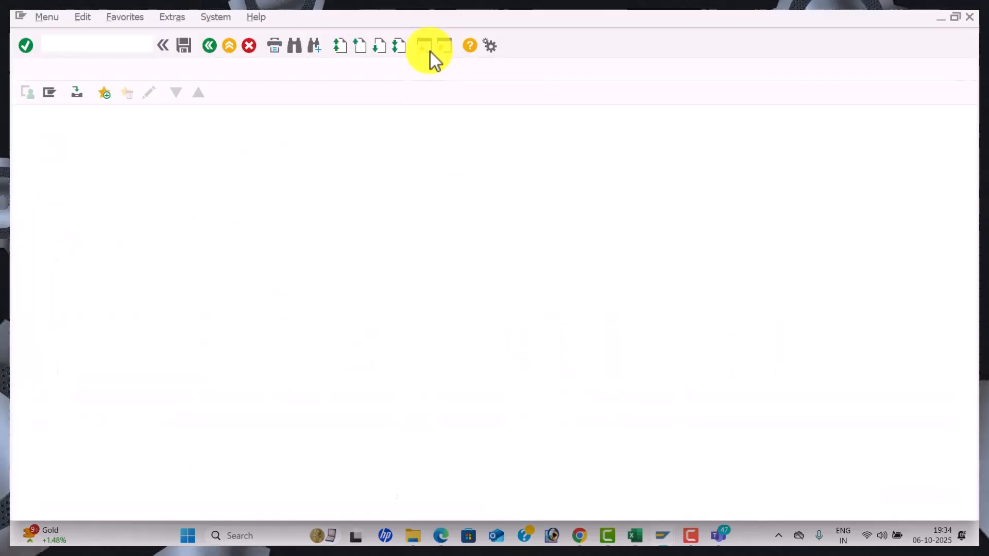
pyautogui.write('F110')
pyautogui.press('Return')
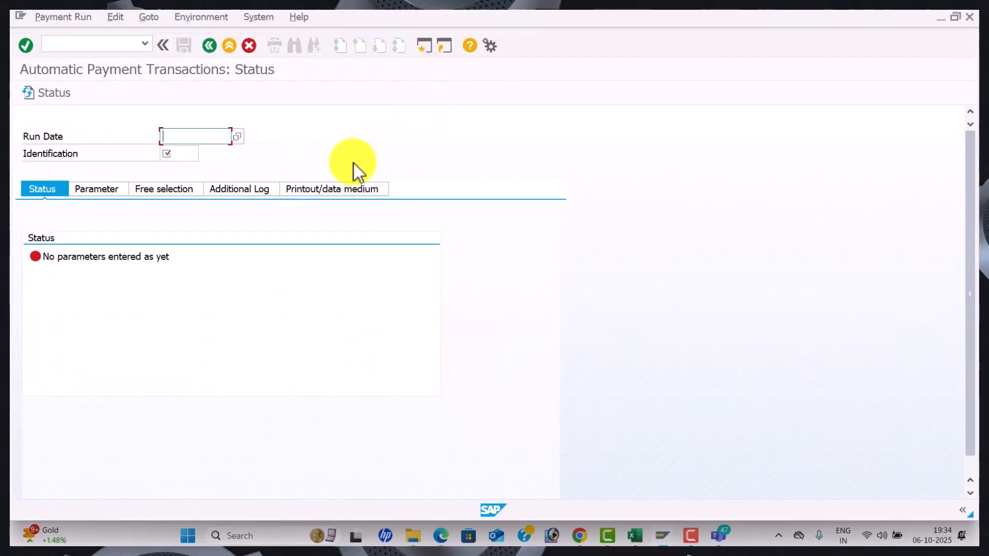
pyautogui.write('06.10.2025')
pyautogui.press('Tab')
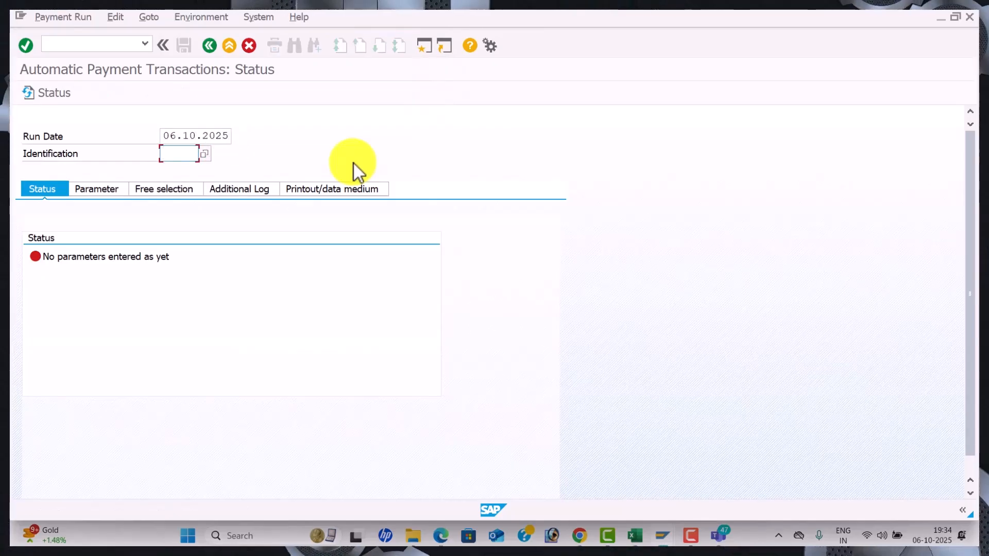
pyautogui.write('WAL1')
pyautogui.press('Tab')
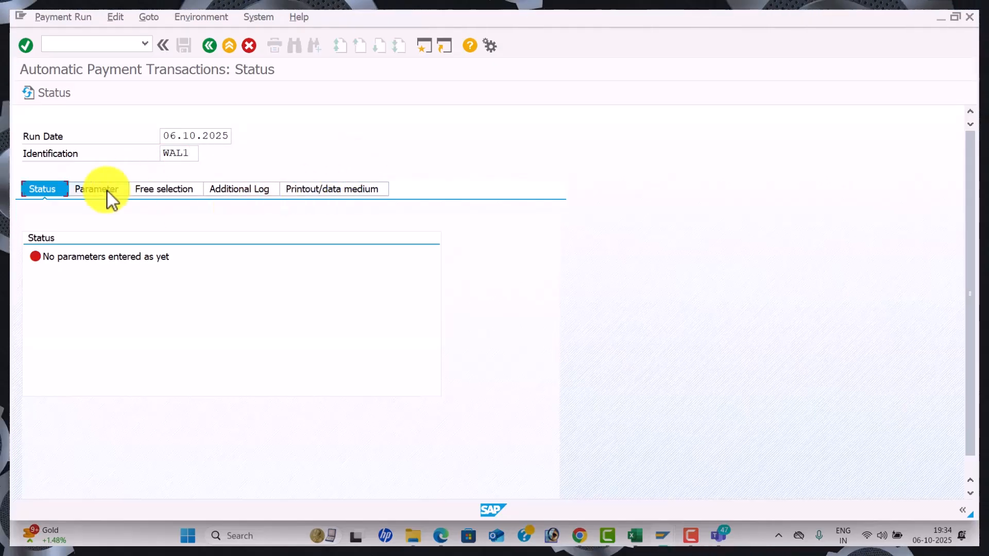
# Set parameters: company code WAL1, payment method 3, next date 9.10.2025, vendor SEETHA ENTERPRISES
pyautogui.click(107, 190)
pyautogui.click(96, 288)
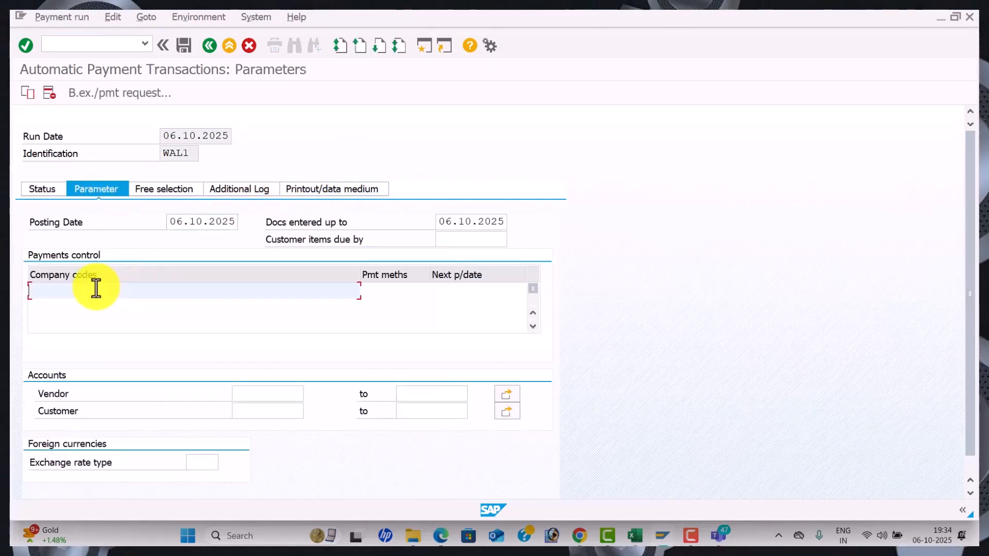
pyautogui.write('WAL')
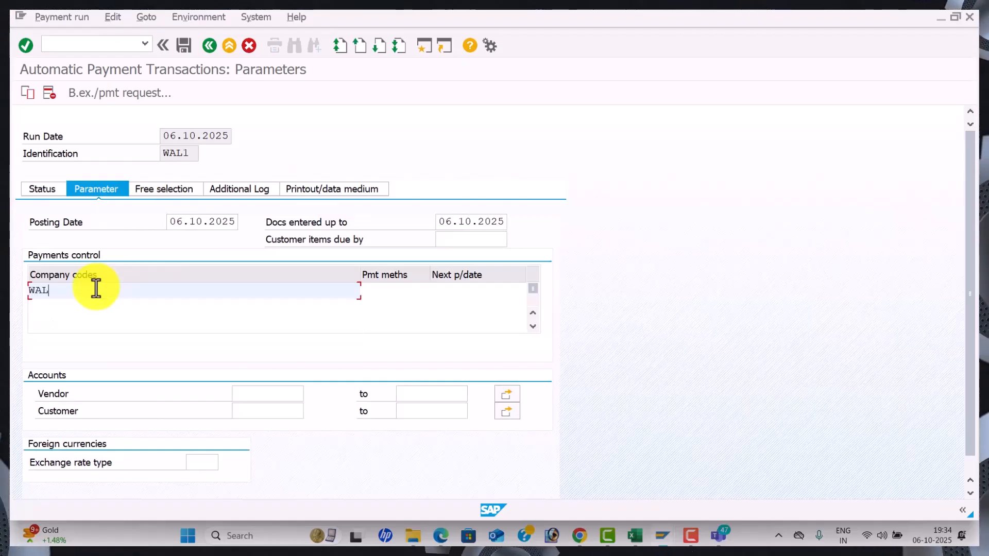
pyautogui.write('1')
pyautogui.press('Tab')
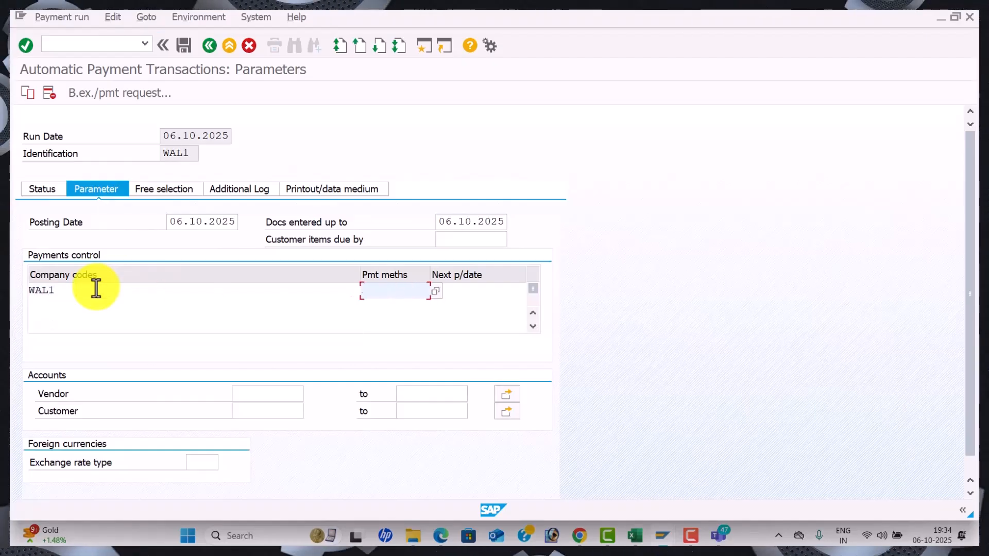
pyautogui.write('3')
pyautogui.press('Tab')
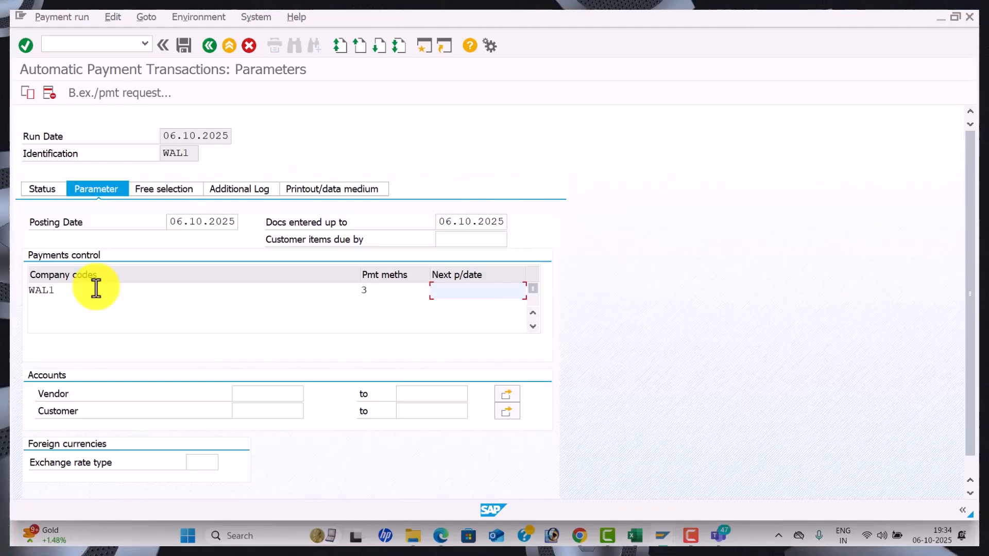
pyautogui.write('9.10.2025')
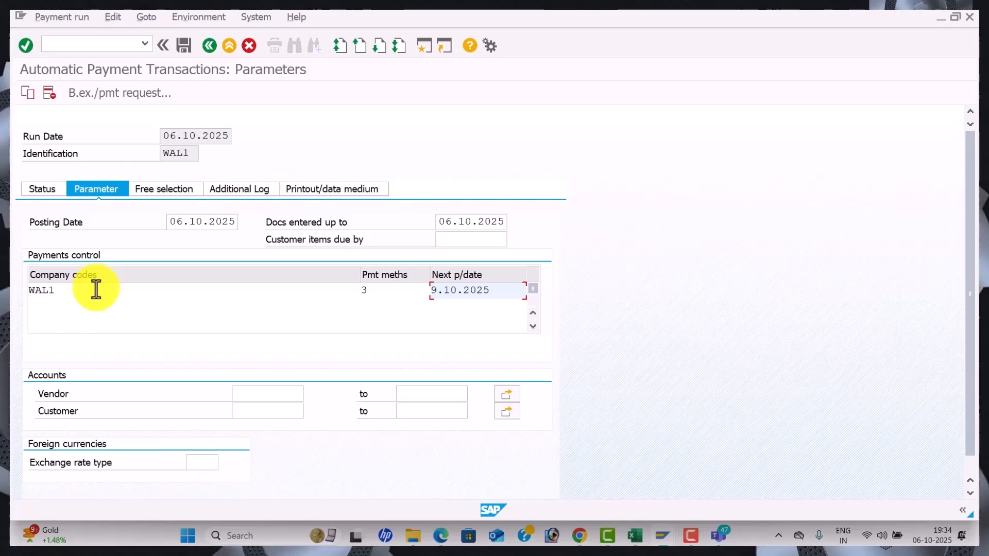
pyautogui.press('Tab')
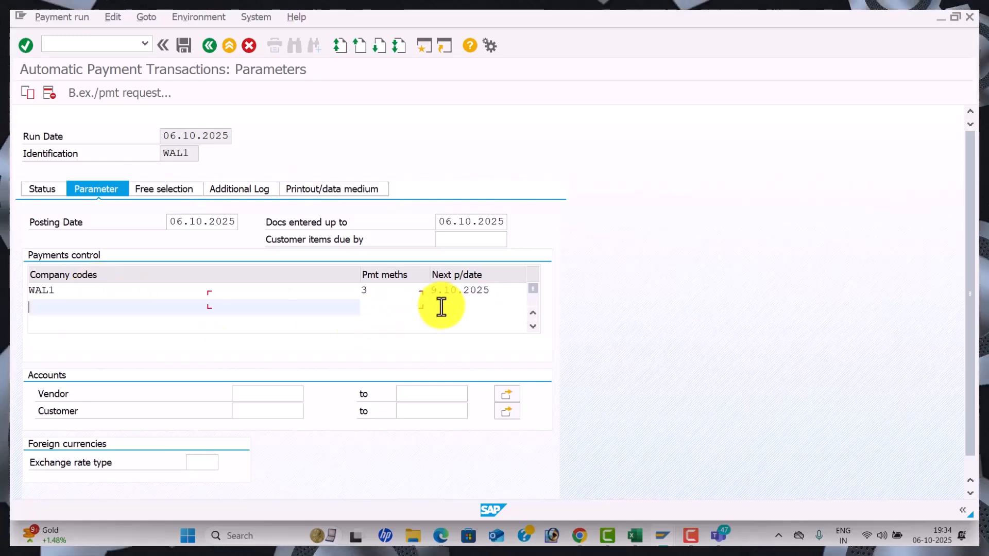
pyautogui.click(248, 393)
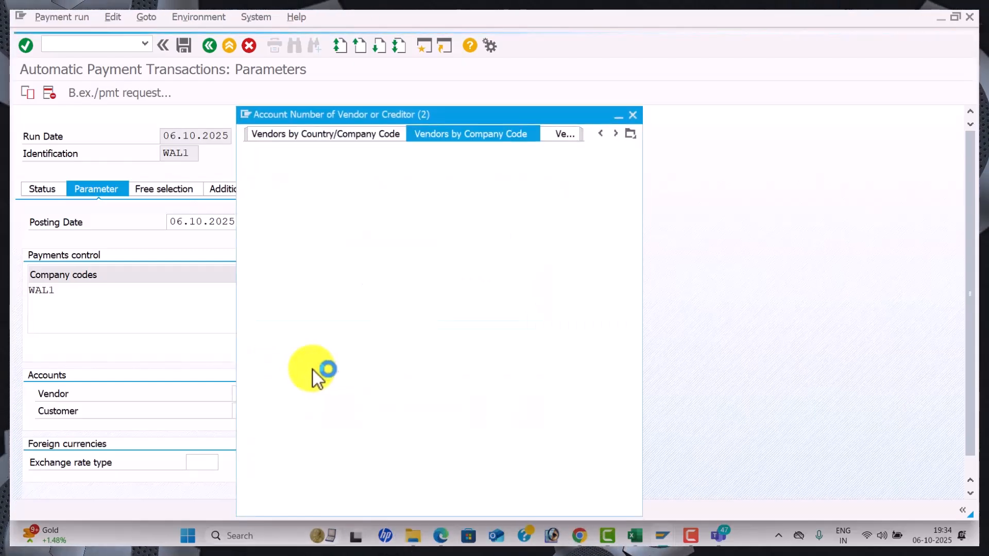
pyautogui.press('Return')
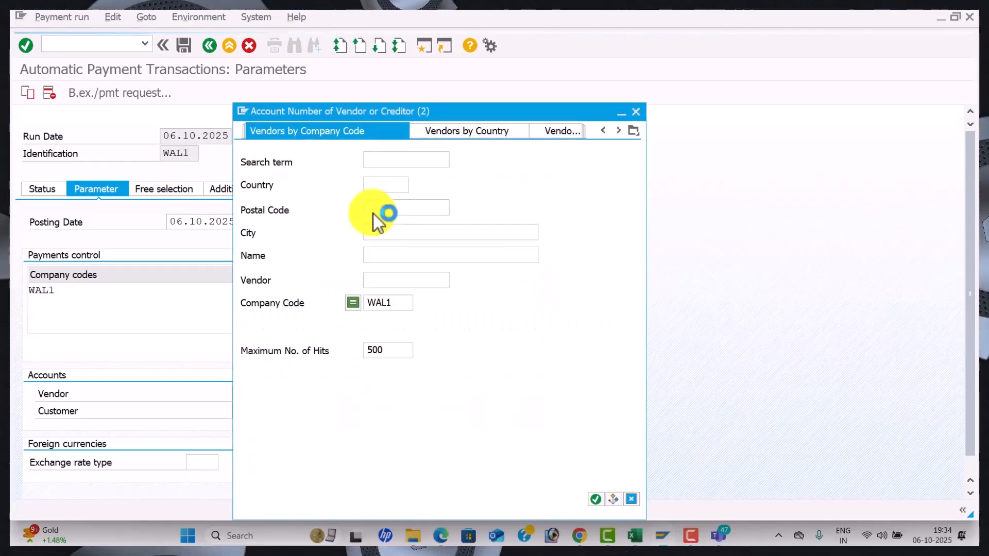
pyautogui.doubleClick(382, 129)
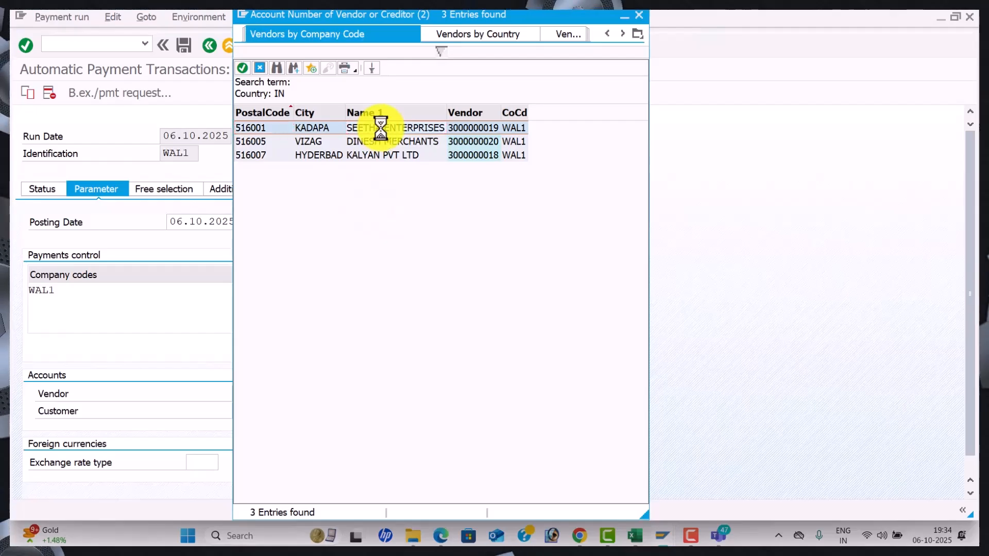
pyautogui.click(194, 194)
pyautogui.click(248, 191)
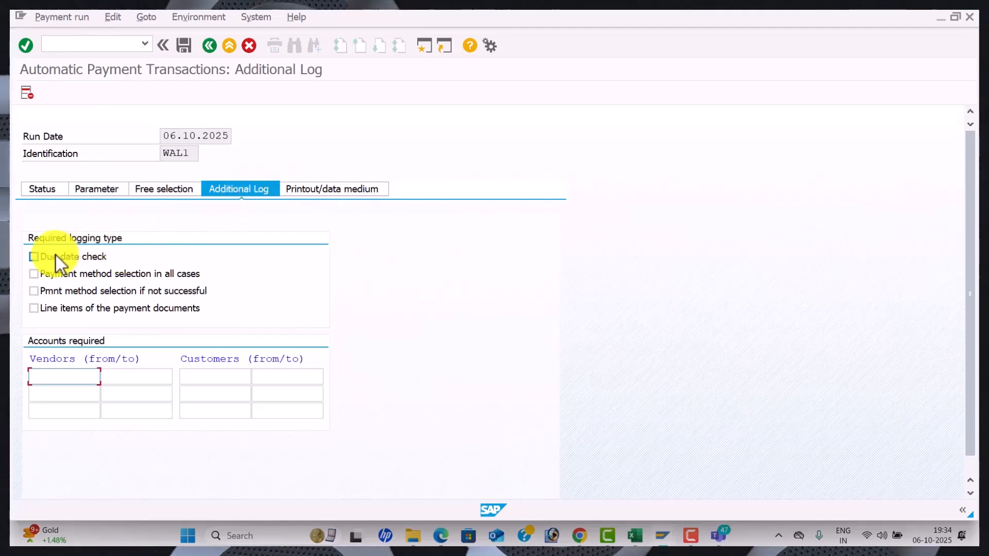
pyautogui.click(34, 256)
pyautogui.click(34, 273)
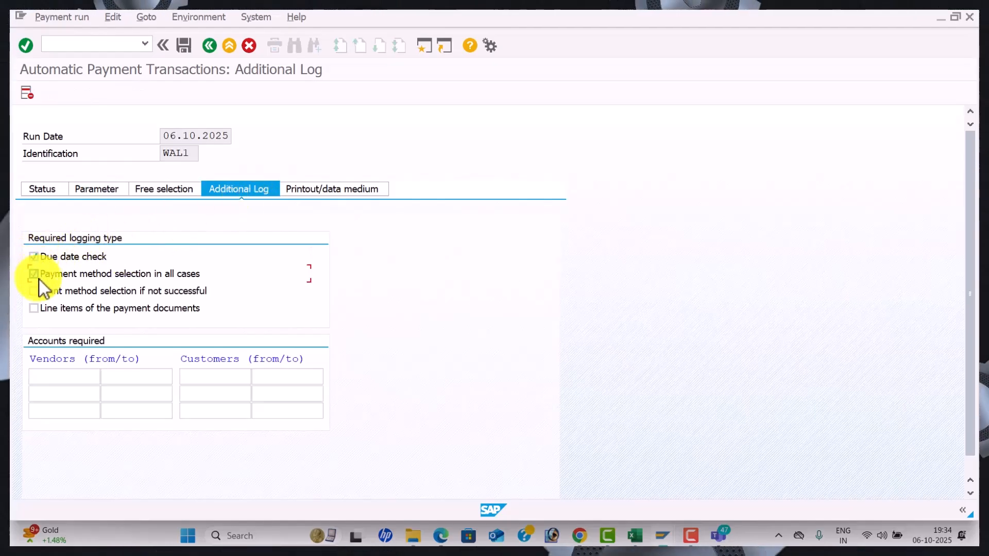
pyautogui.click(67, 379)
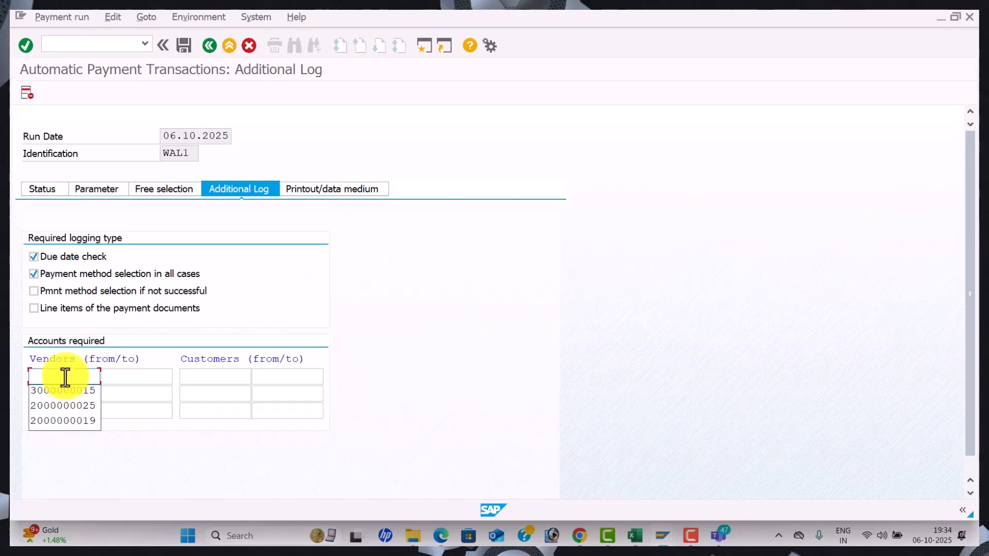
pyautogui.hotkey('alt', 'Tab')
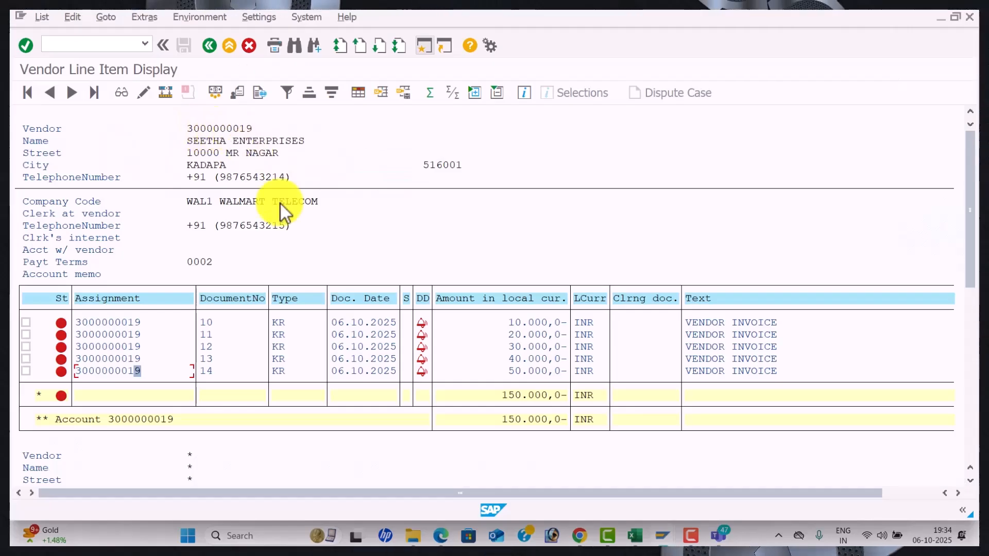
pyautogui.hotkey('alt', 'Tab')
pyautogui.click(63, 375)
pyautogui.write('3000000')
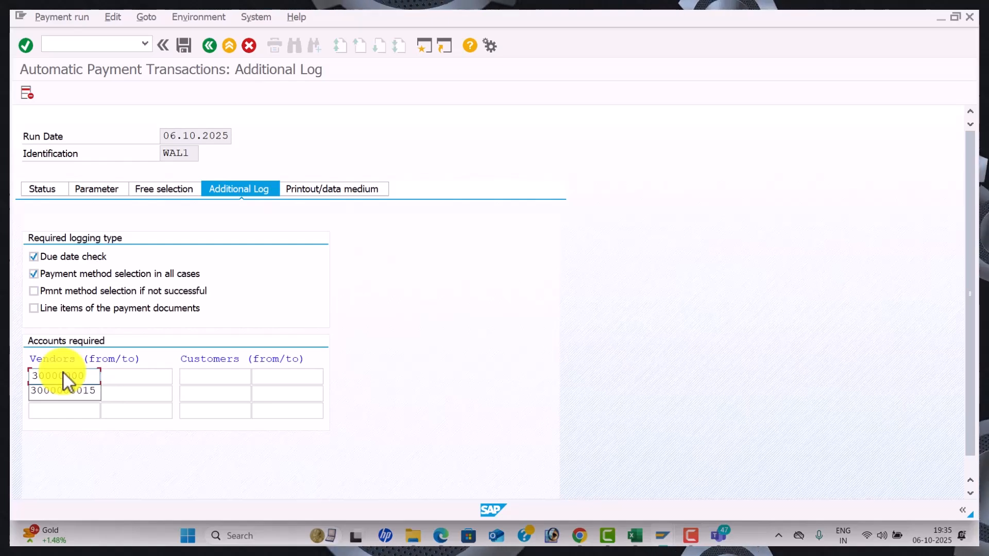
pyautogui.write('019')
pyautogui.press('Tab')
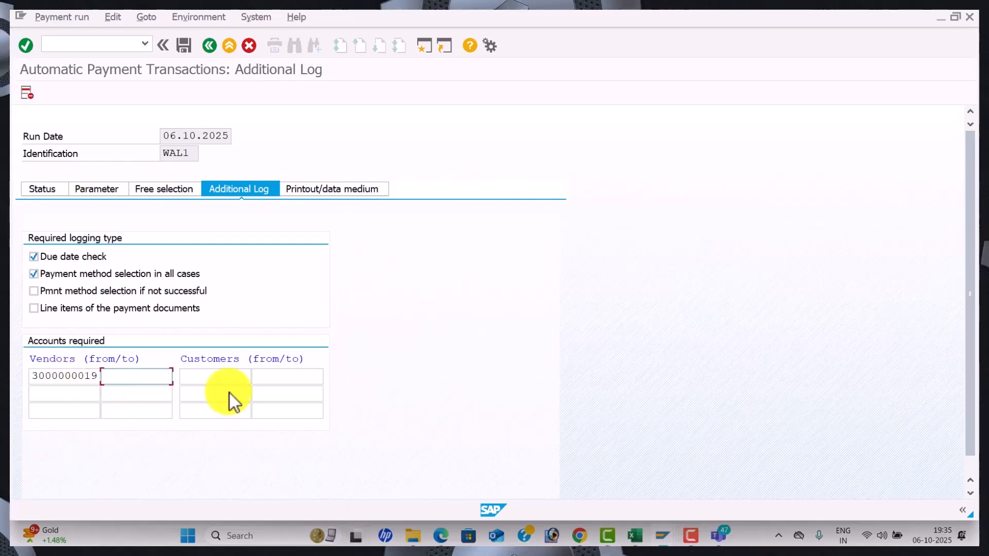
pyautogui.click(54, 194)
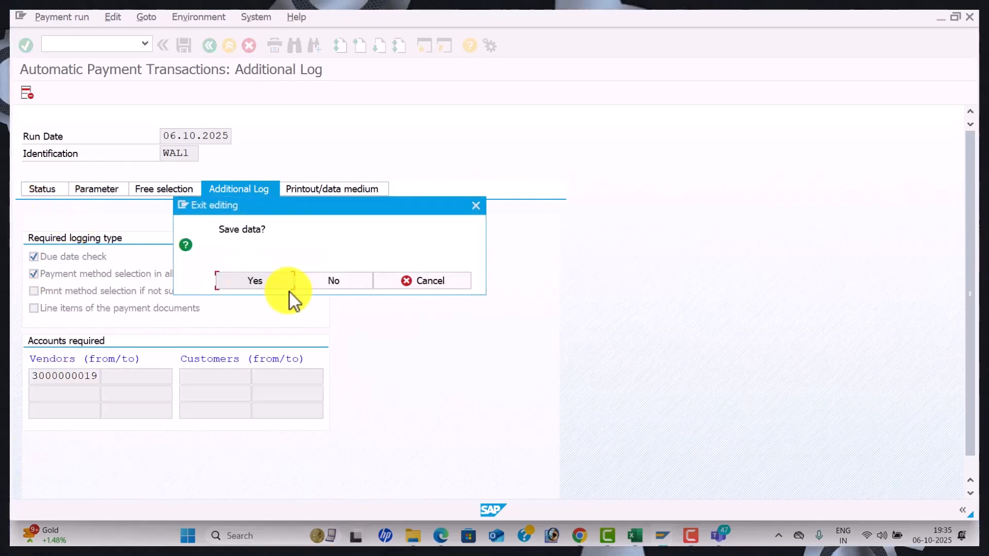
pyautogui.click(281, 287)
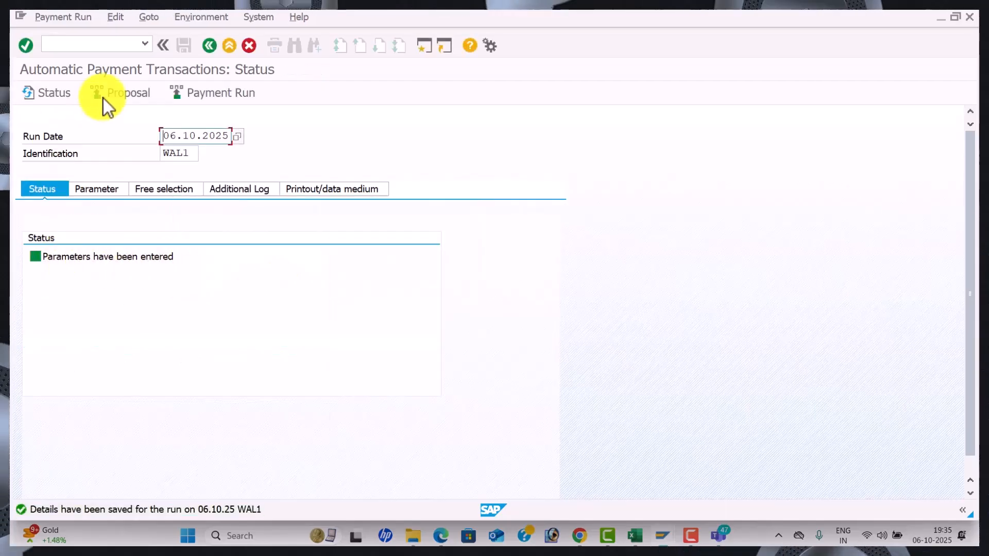
# Schedule the payment proposal to start immediately and refresh the run status
pyautogui.click(129, 95)
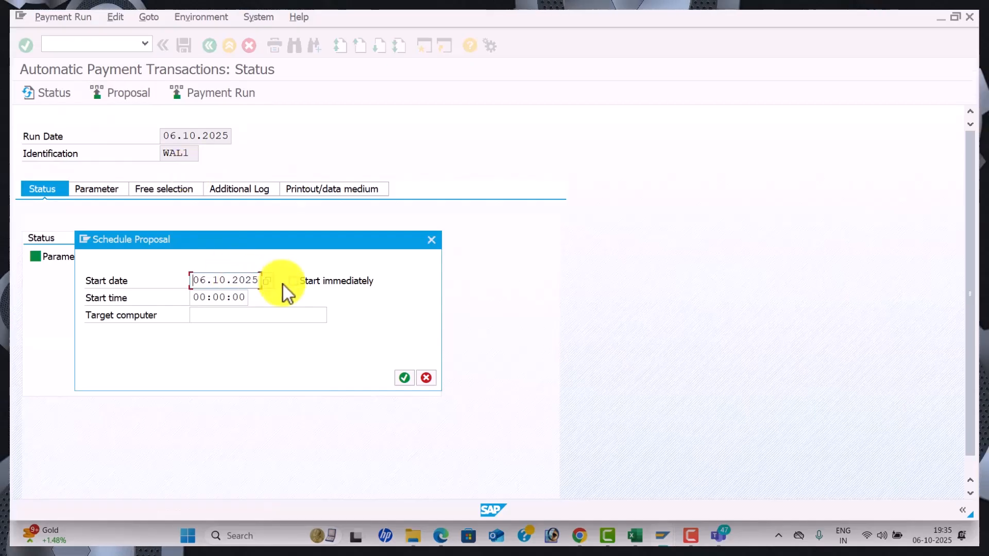
pyautogui.click(298, 282)
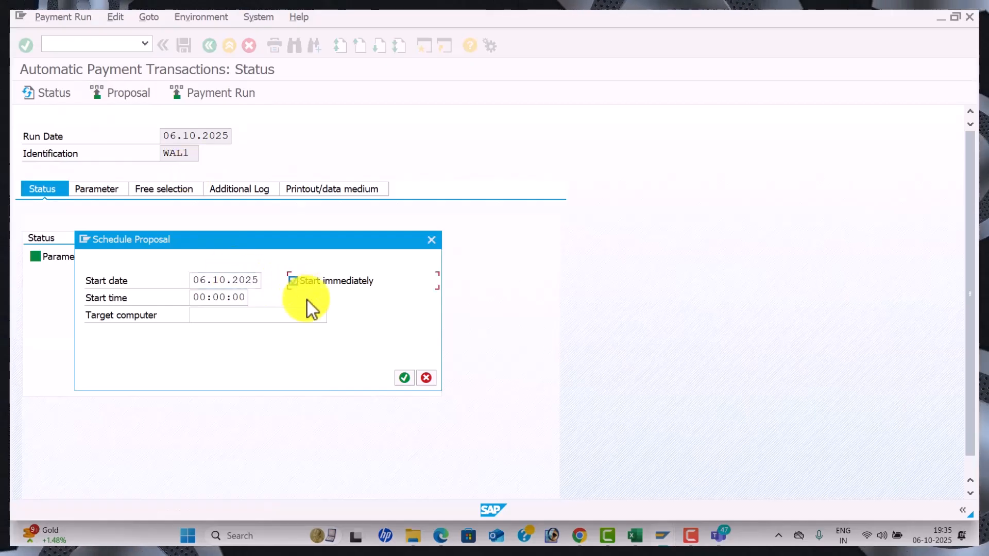
pyautogui.click(404, 378)
pyautogui.press('Return')
pyautogui.press('Return')
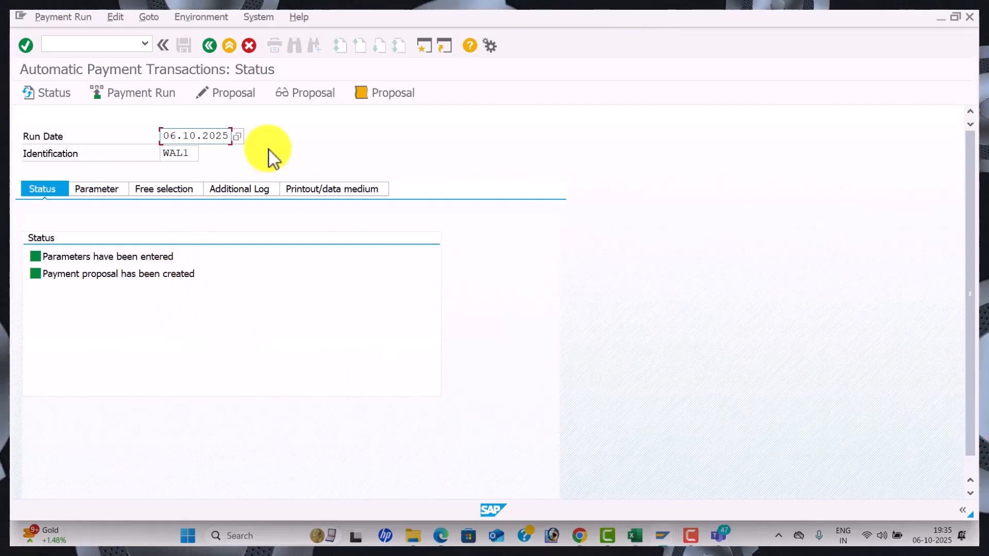
# Review the proposal's 150,000 INR payment to SEETHA ENTERPRISES and its invoices, then return to status
pyautogui.click(240, 94)
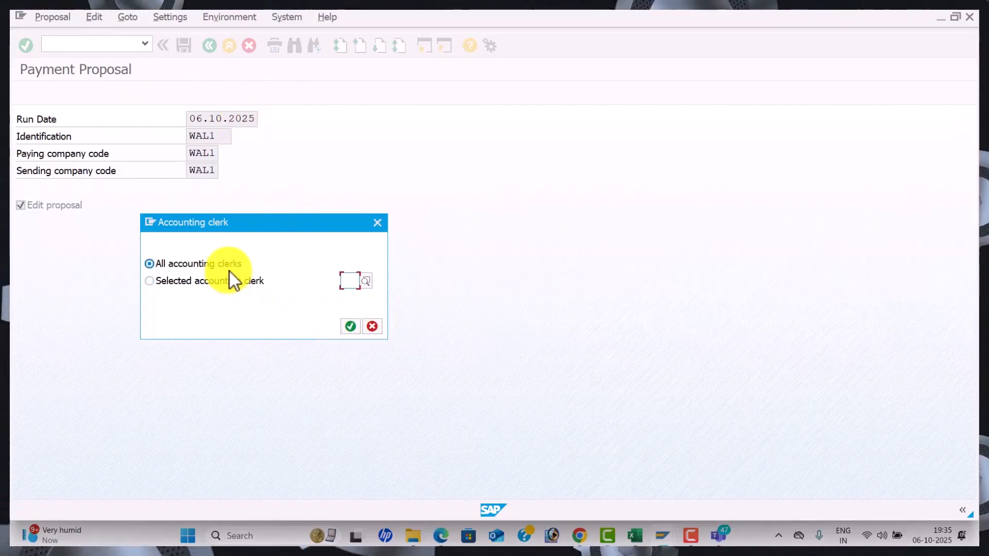
pyautogui.click(351, 327)
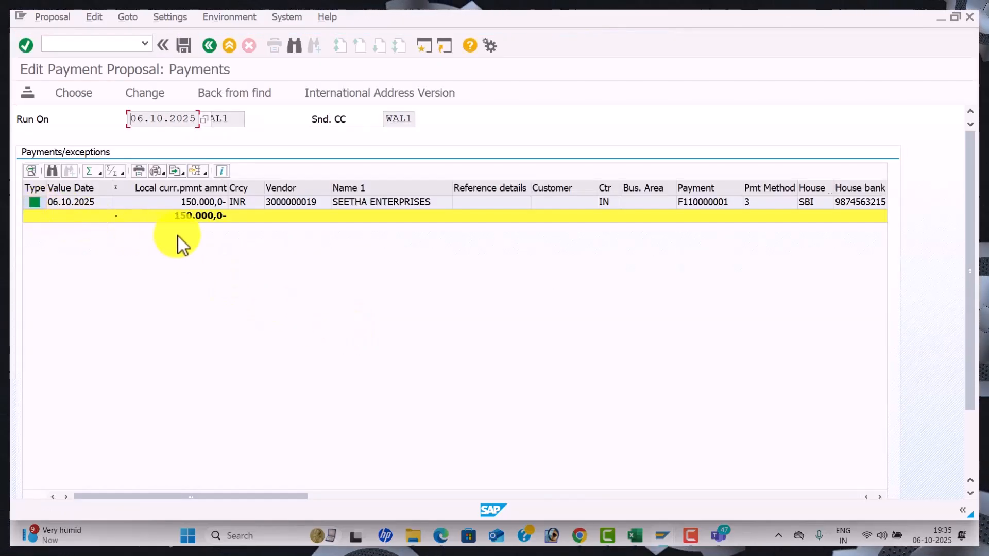
pyautogui.doubleClick(444, 200)
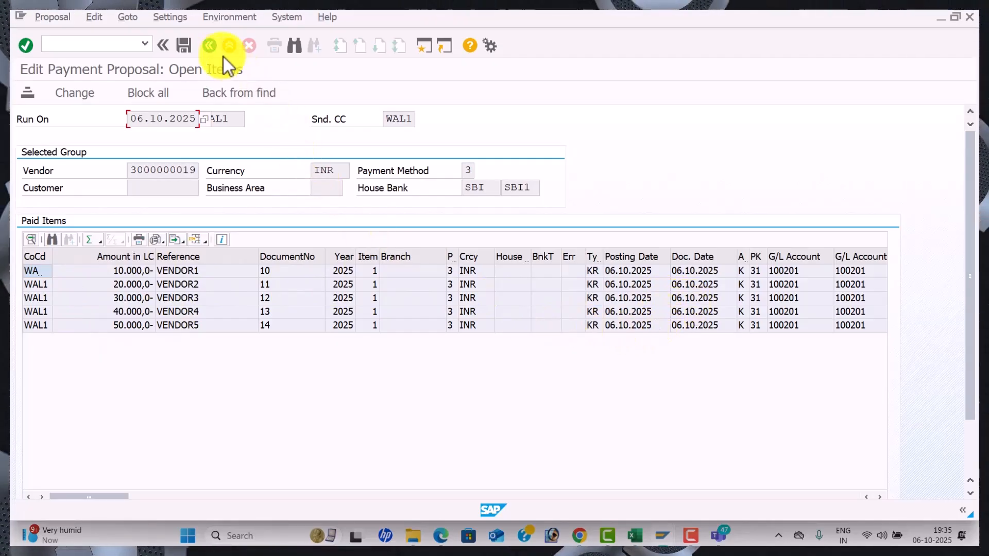
pyautogui.click(210, 50)
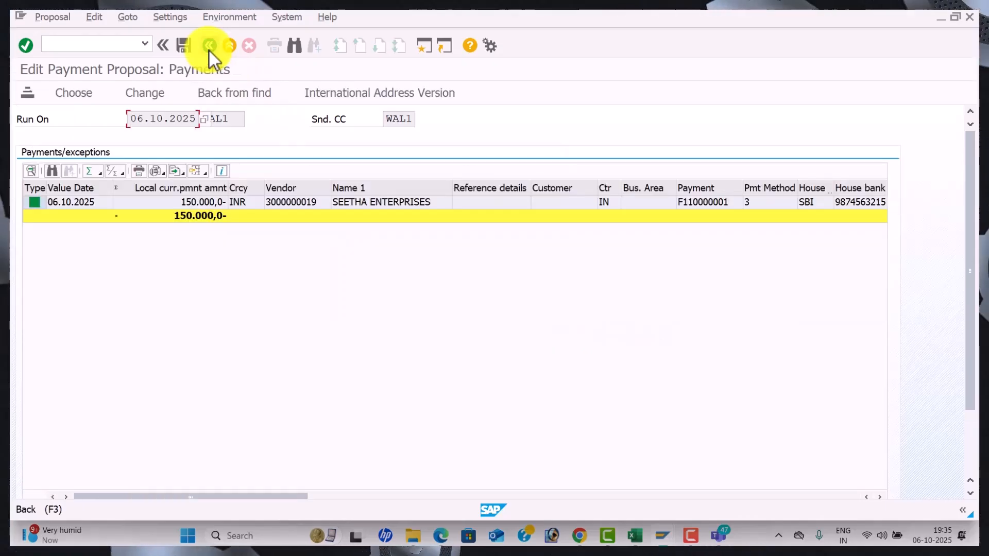
pyautogui.click(209, 50)
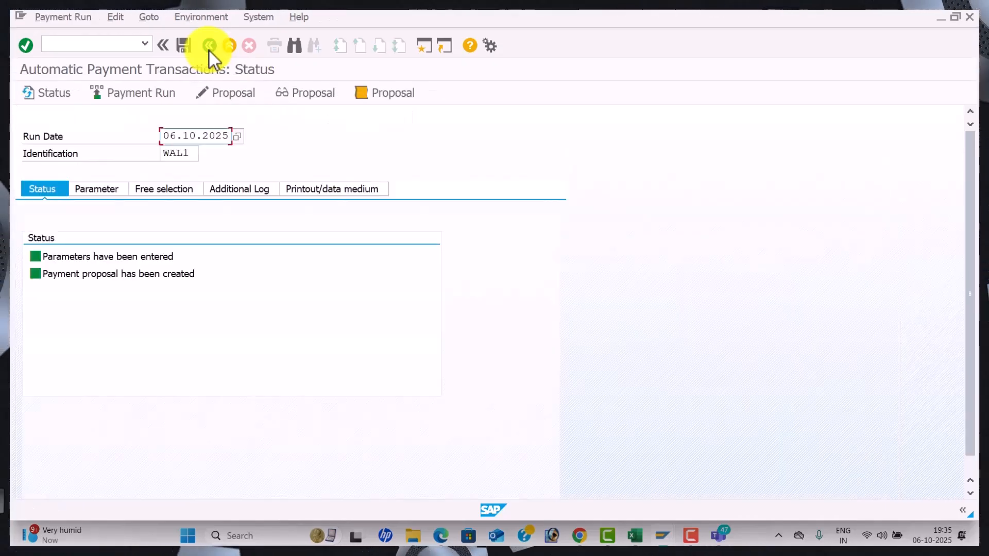
# Execute payment run WAL1 and return to the vendor line item list
pyautogui.click(153, 95)
pyautogui.click(397, 376)
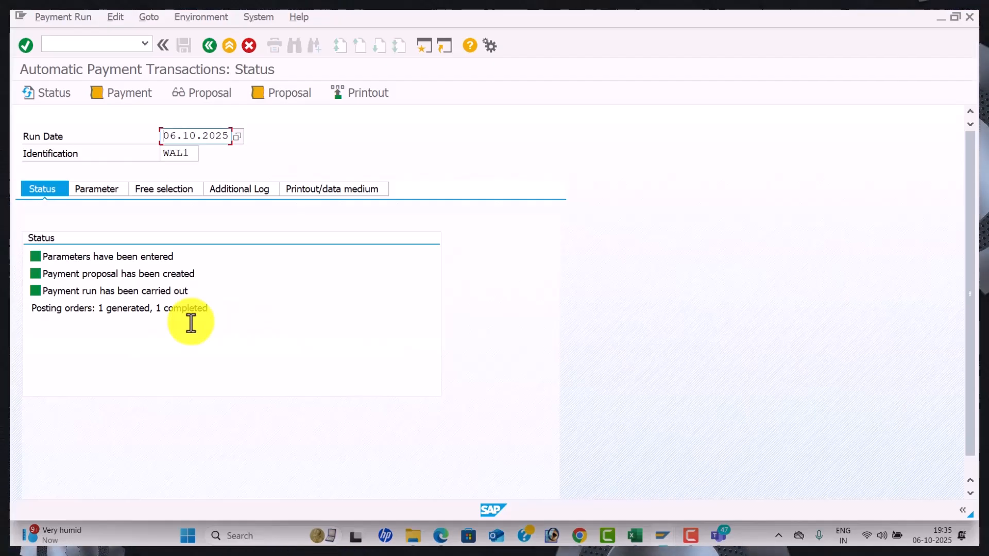
pyautogui.hotkey('alt', 'Tab')
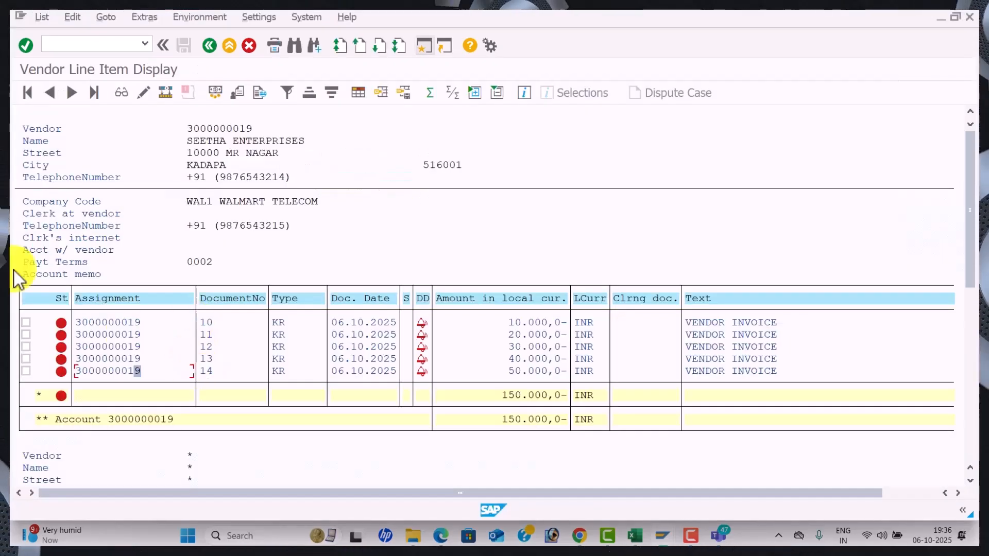
pyautogui.click(36, 15)
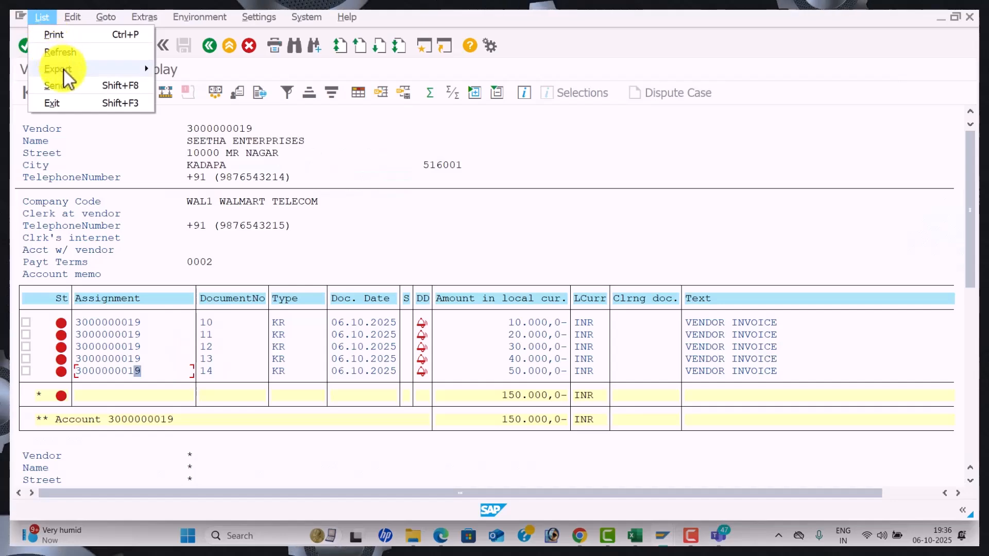
pyautogui.click(73, 55)
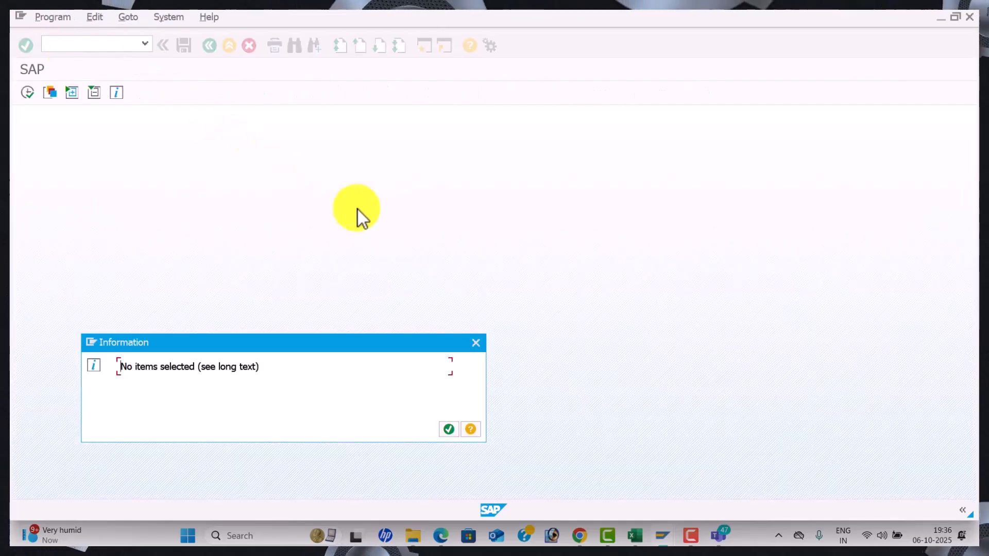
pyautogui.click(450, 430)
pyautogui.click(63, 360)
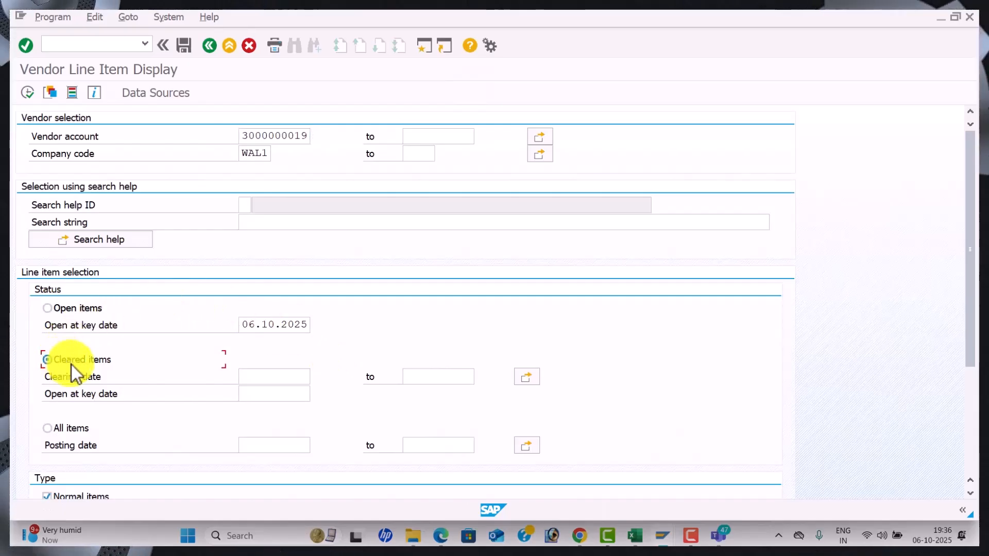
pyautogui.click(281, 381)
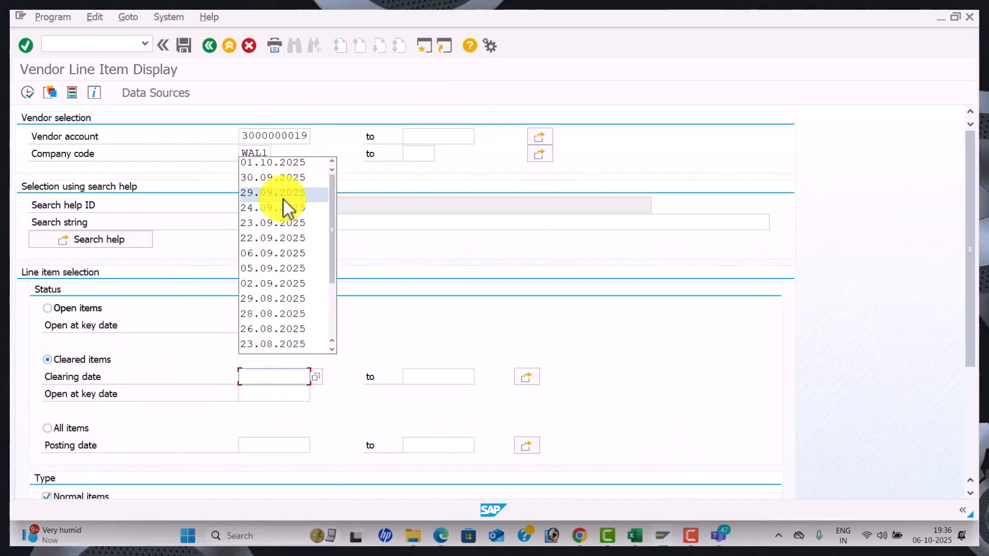
pyautogui.write('06.0')
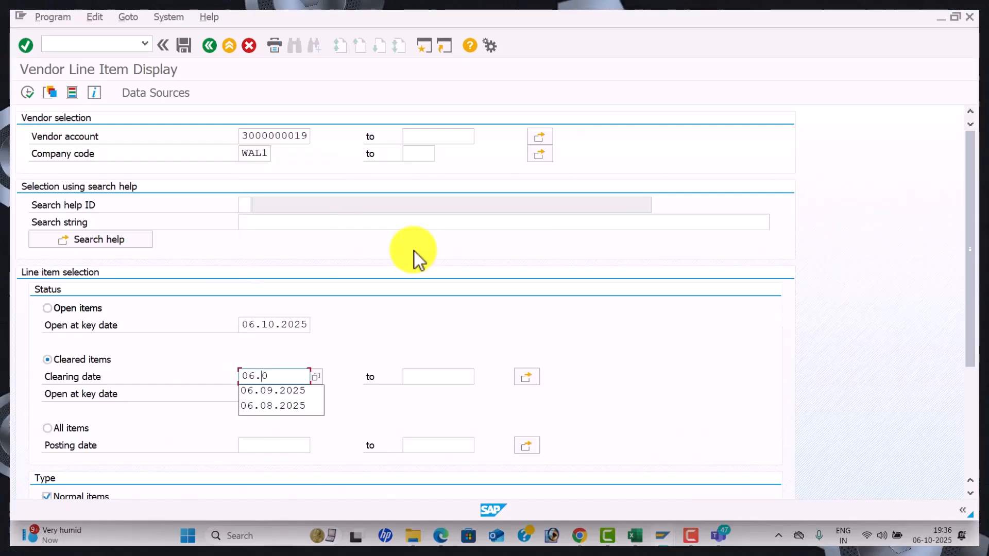
pyautogui.press('BackSpace')
pyautogui.write('10.2025')
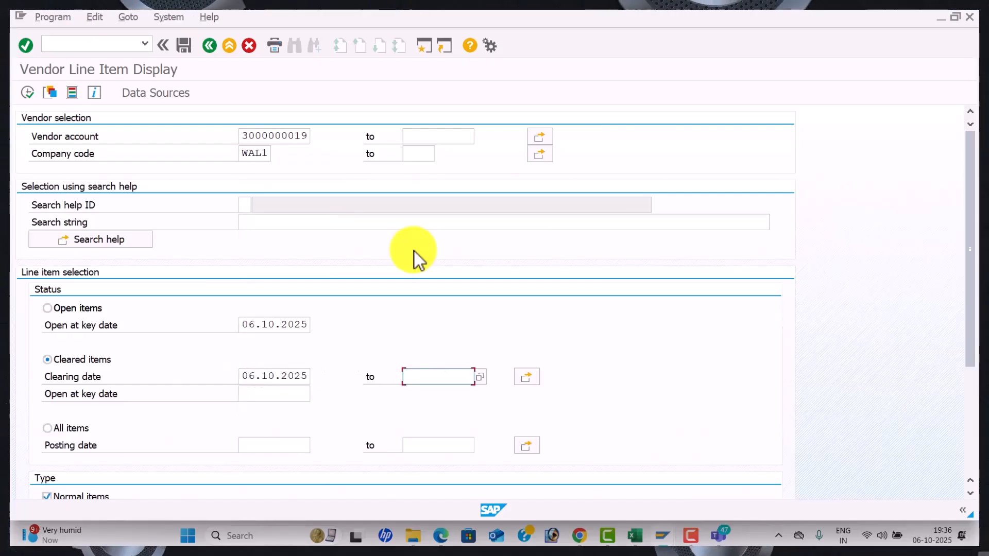
pyautogui.click(28, 93)
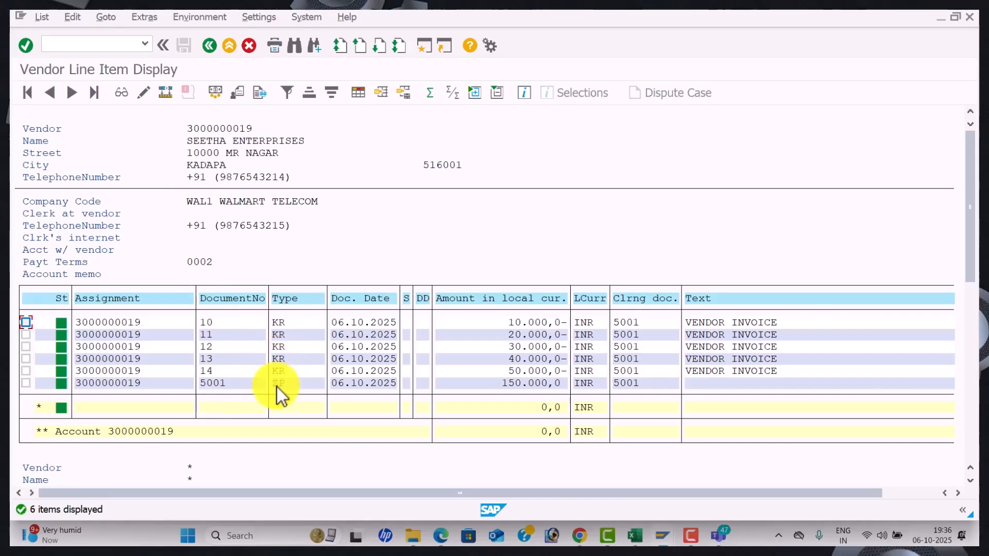
# Start an FB60 vendor invoice dated 06.10.2025 with reference vendor6
pyautogui.hotkey('alt', 'Tab')
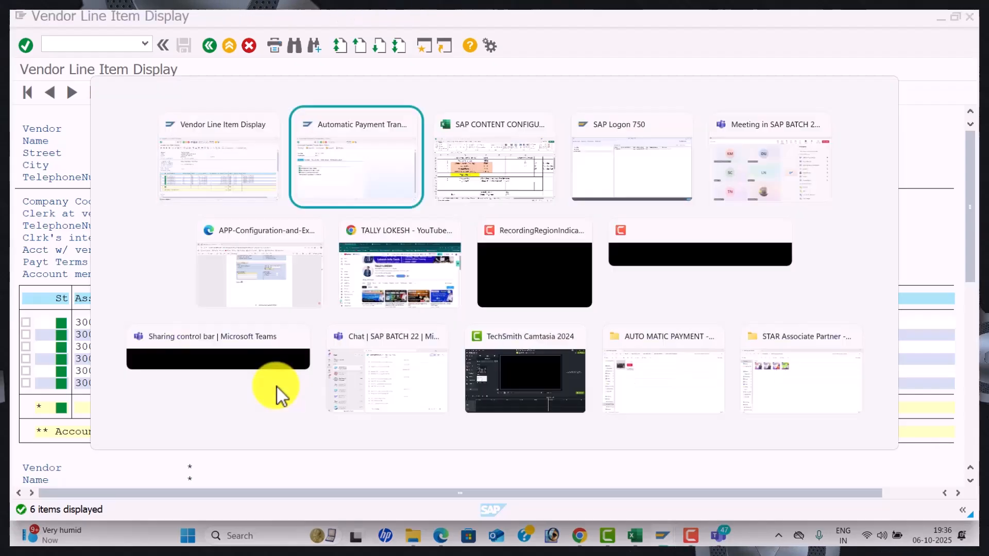
pyautogui.click(100, 46)
pyautogui.write('FB')
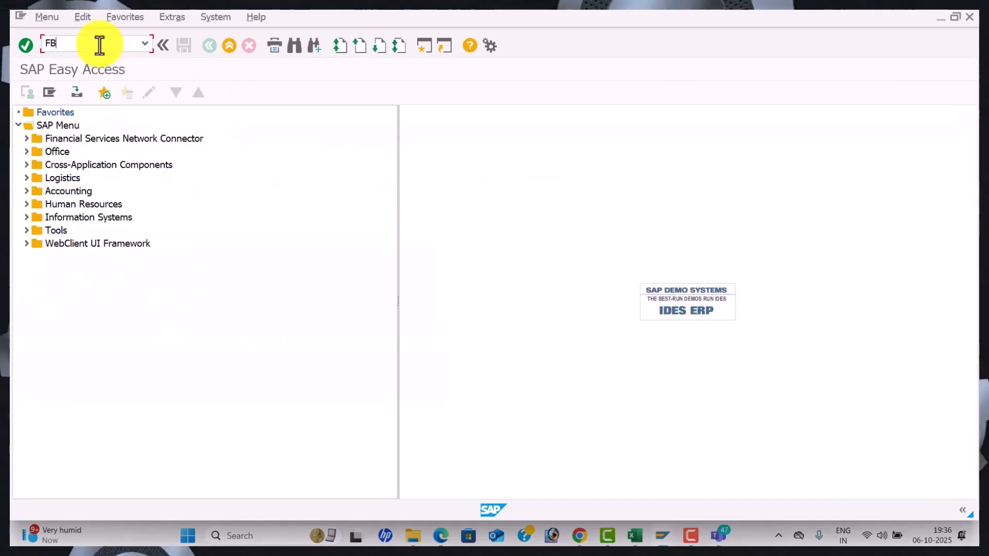
pyautogui.write('60')
pyautogui.press('Return')
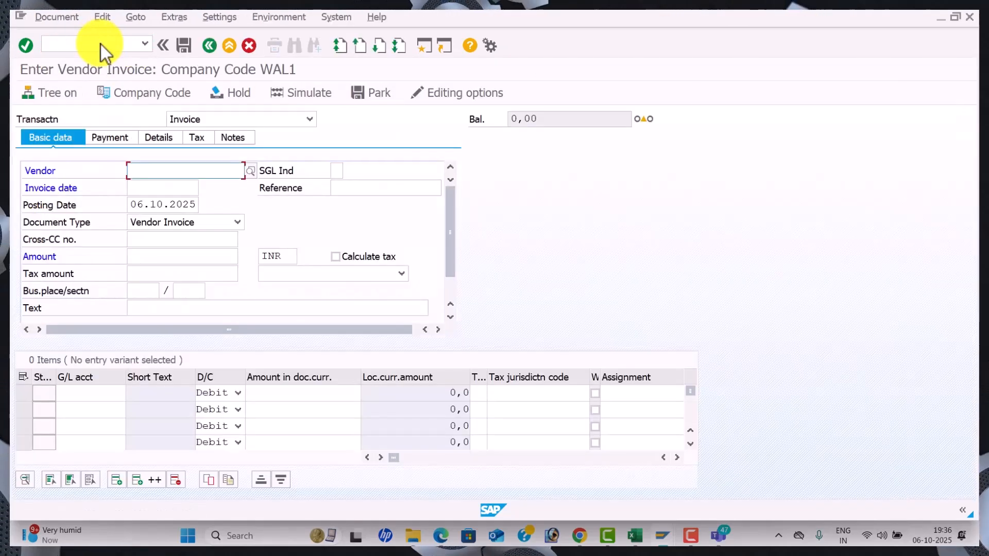
pyautogui.press('Tab')
pyautogui.press('Down')
pyautogui.press('Tab')
pyautogui.press('Down')
pyautogui.press('Tab')
pyautogui.click(384, 187)
pyautogui.press('BackSpace')
pyautogui.write('6')
pyautogui.press('Tab')
pyautogui.press('Tab')
pyautogui.press('Tab')
pyautogui.press('Tab')
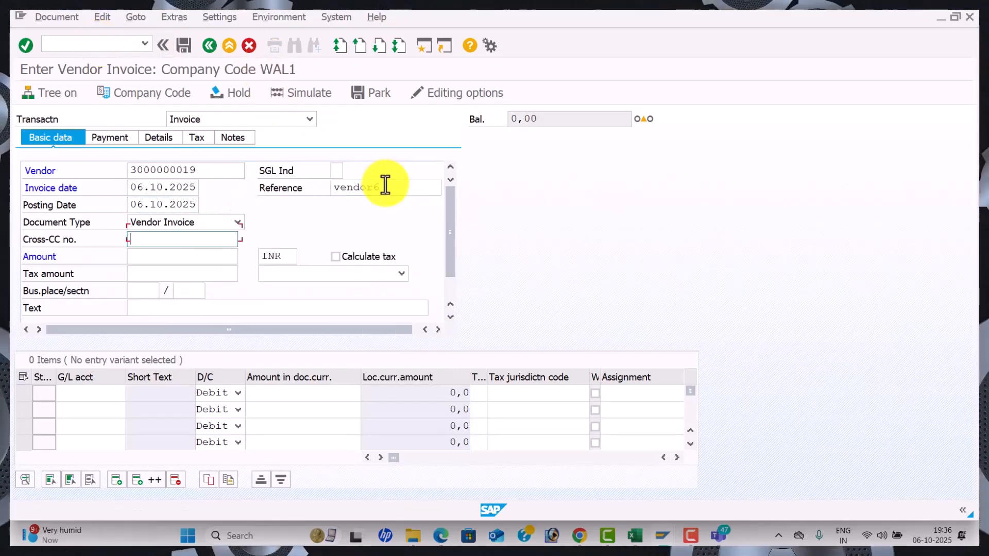
# Enter invoice amount 12000, header text VENDOR INVOICE and G/L account 400006
pyautogui.write('120000')
pyautogui.press('BackSpace')
pyautogui.press('Tab')
pyautogui.press('Tab')
pyautogui.press('Tab')
pyautogui.press('Tab')
pyautogui.press('Tab')
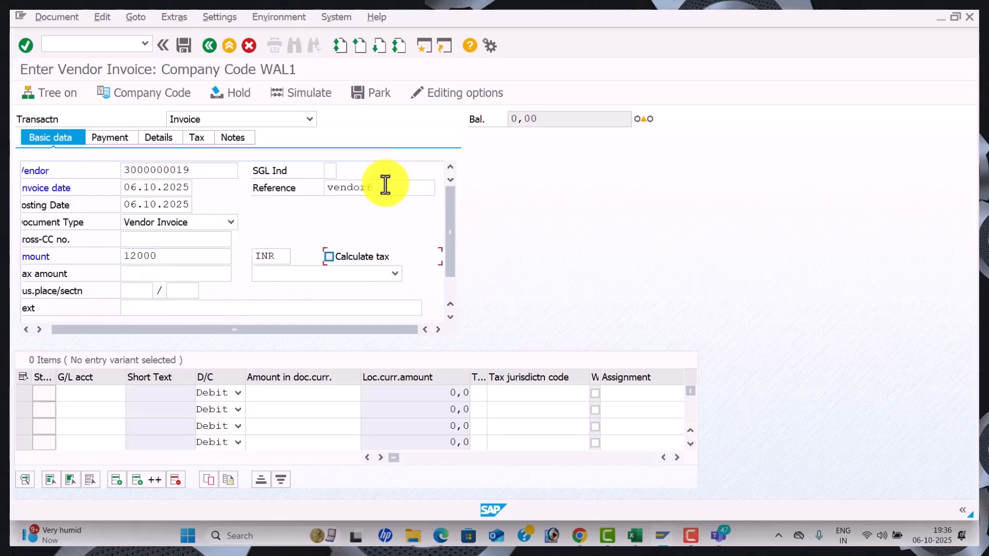
pyautogui.press('Tab')
pyautogui.press('Tab')
pyautogui.press('Down')
pyautogui.press('Return')
pyautogui.press('Tab')
pyautogui.press('Tab')
pyautogui.press('Down')
pyautogui.press('Return')
pyautogui.press('Tab')
# Give the line amount 12000 and text Purchase A/c, then post the invoice as document 15
pyautogui.write('12')
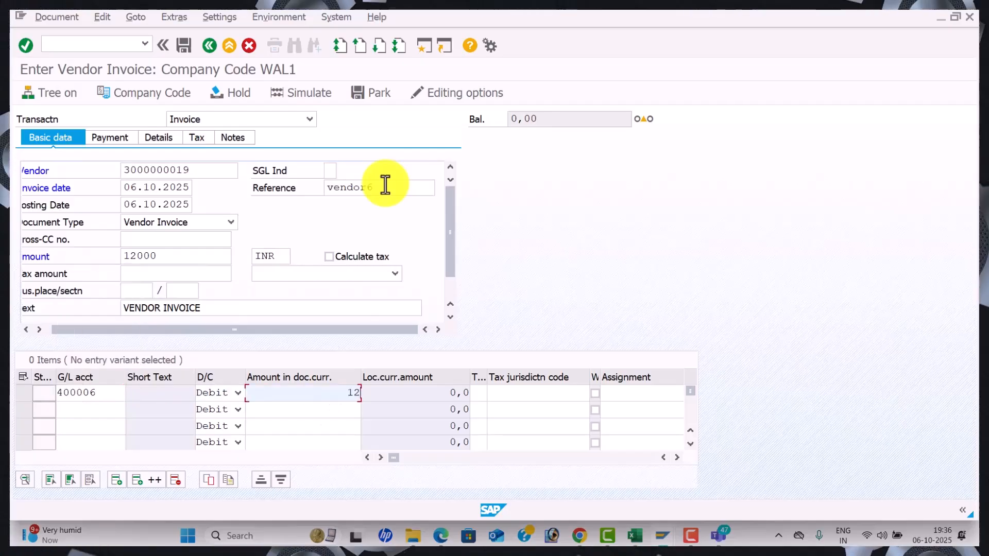
pyautogui.write('000')
pyautogui.press('Tab')
pyautogui.press('Tab')
pyautogui.press('Tab')
pyautogui.press('Tab')
pyautogui.press('Tab')
pyautogui.press('Tab')
pyautogui.press('Down')
pyautogui.press('Return')
pyautogui.press('Tab')
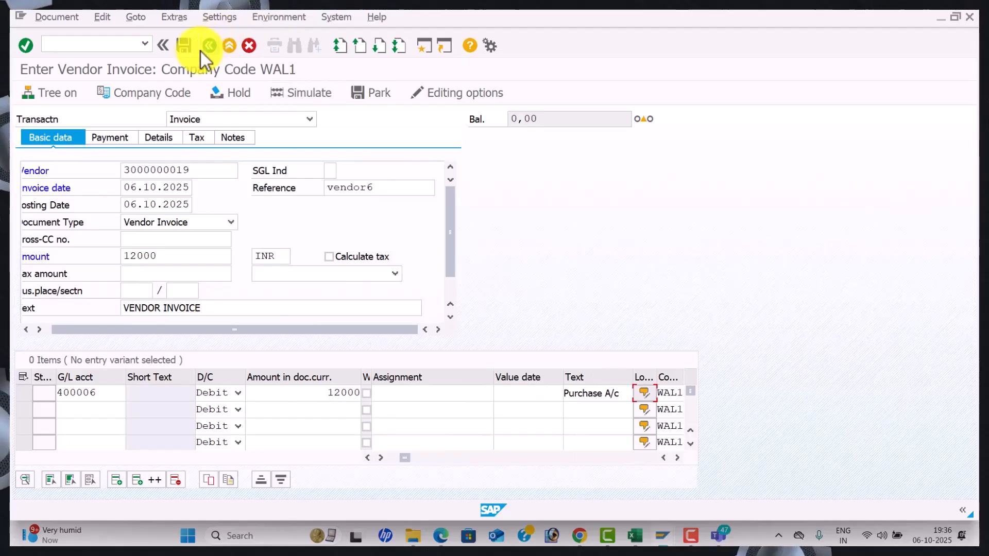
pyautogui.click(183, 45)
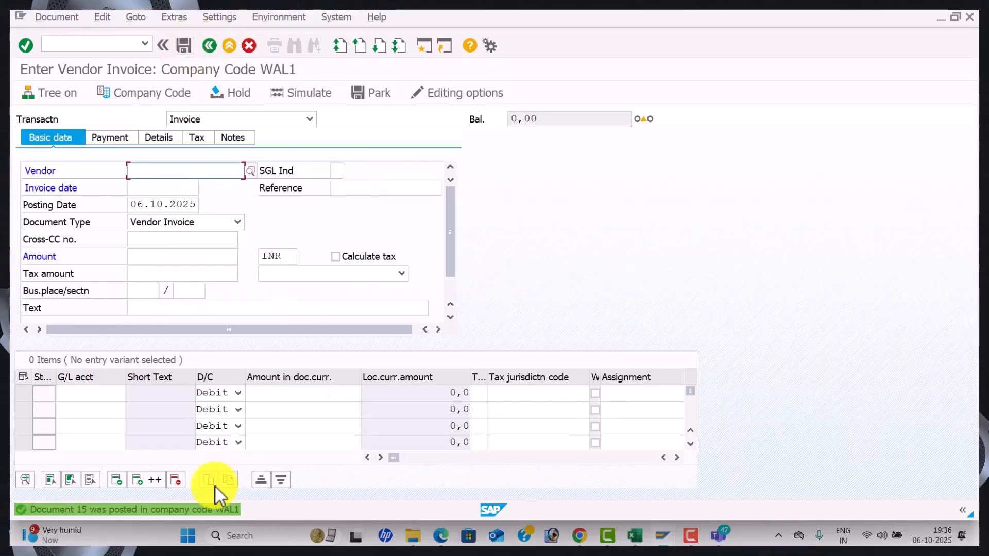
pyautogui.hotkey('alt', 'Tab')
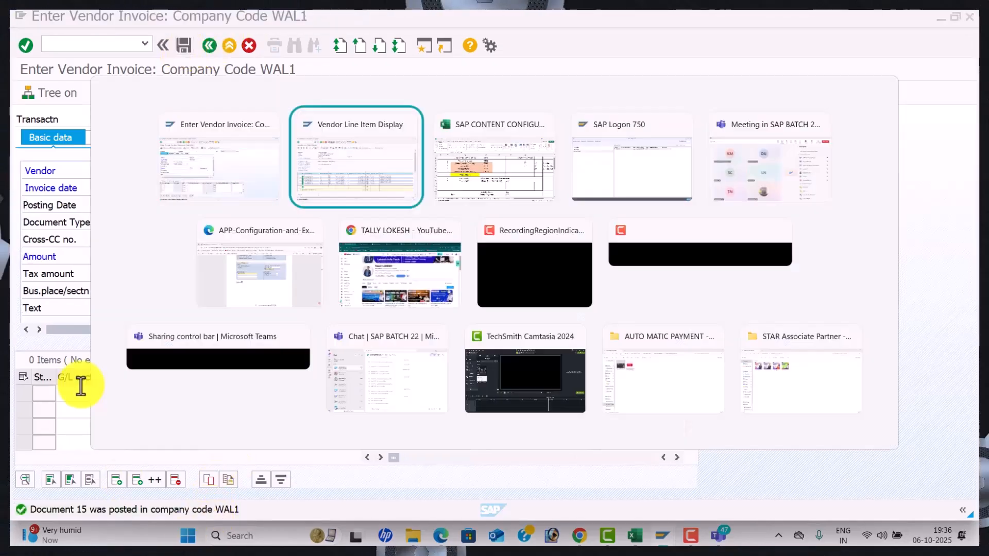
pyautogui.click(209, 45)
pyautogui.click(47, 308)
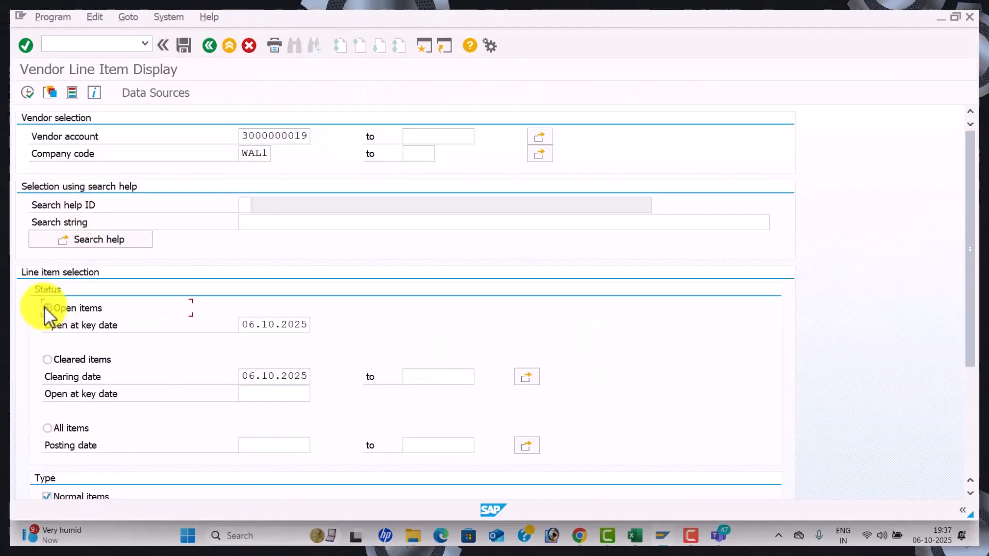
pyautogui.click(27, 93)
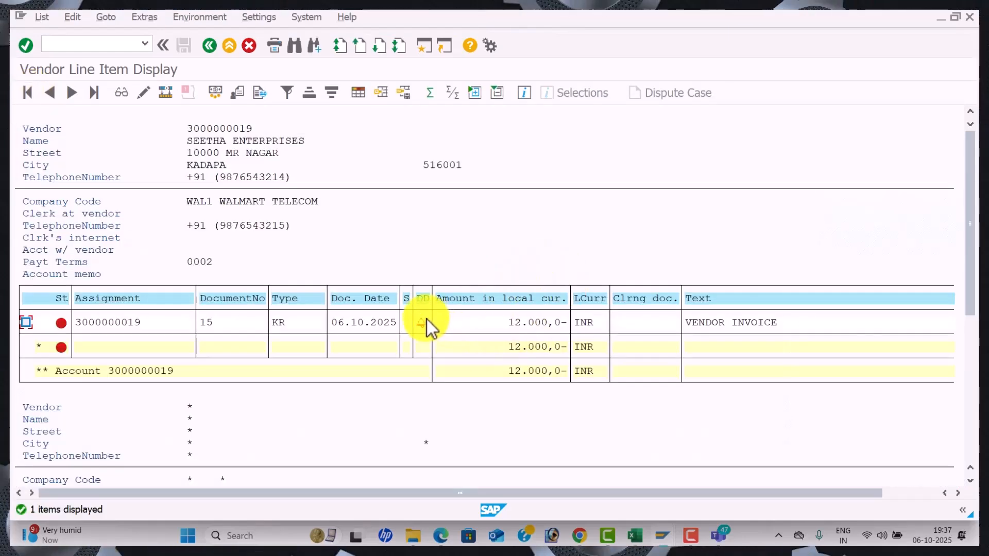
pyautogui.hotkey('alt', 'Tab')
pyautogui.press('Tab')
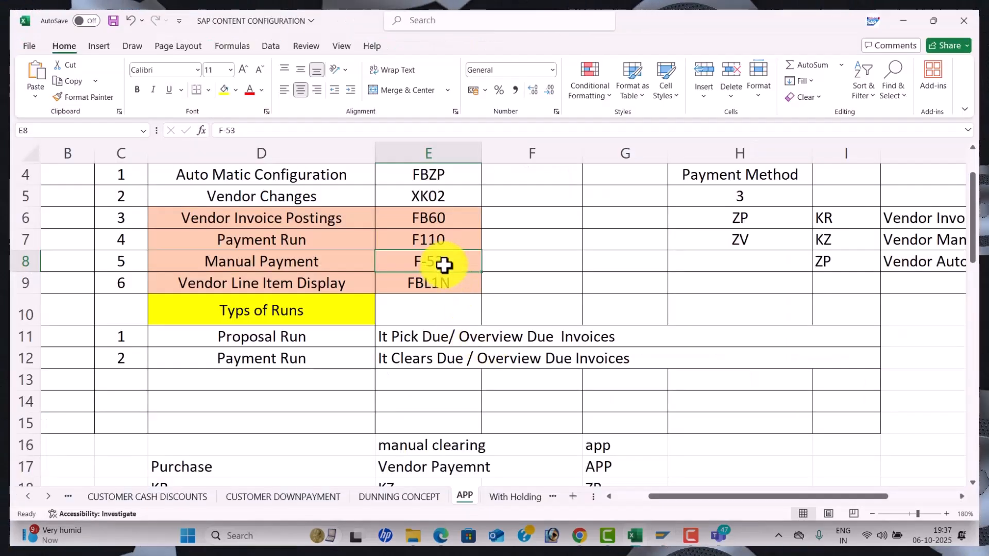
# Start the manual outgoing payment transaction F-53 in SAP
pyautogui.hotkey('alt', 'Tab')
pyautogui.hotkey('alt', 'Tab')
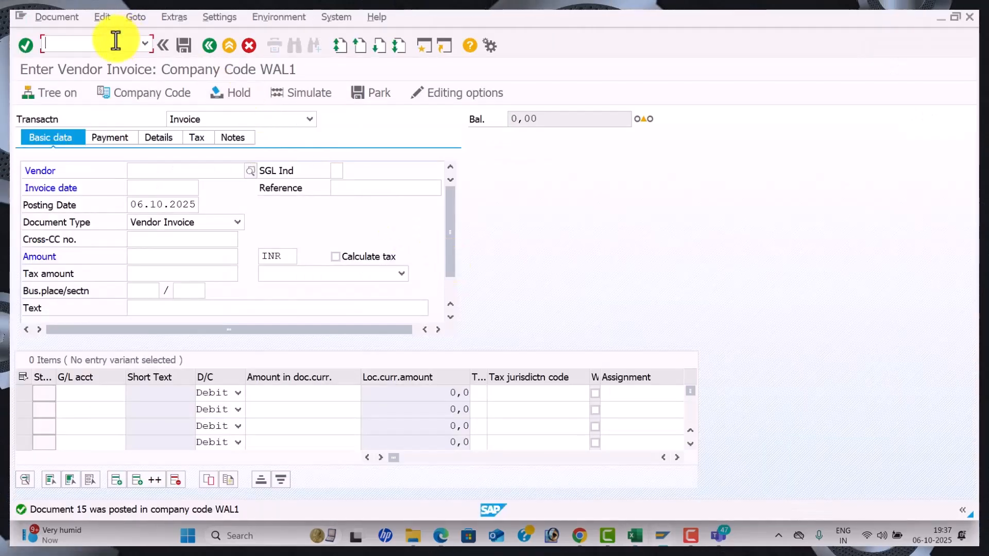
pyautogui.write('/NF-')
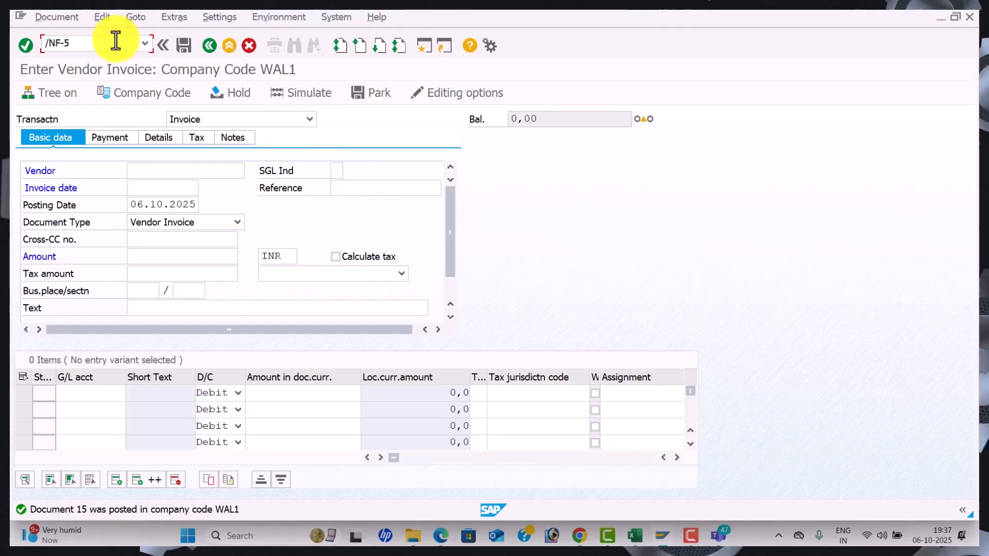
pyautogui.write('53')
pyautogui.press('Return')
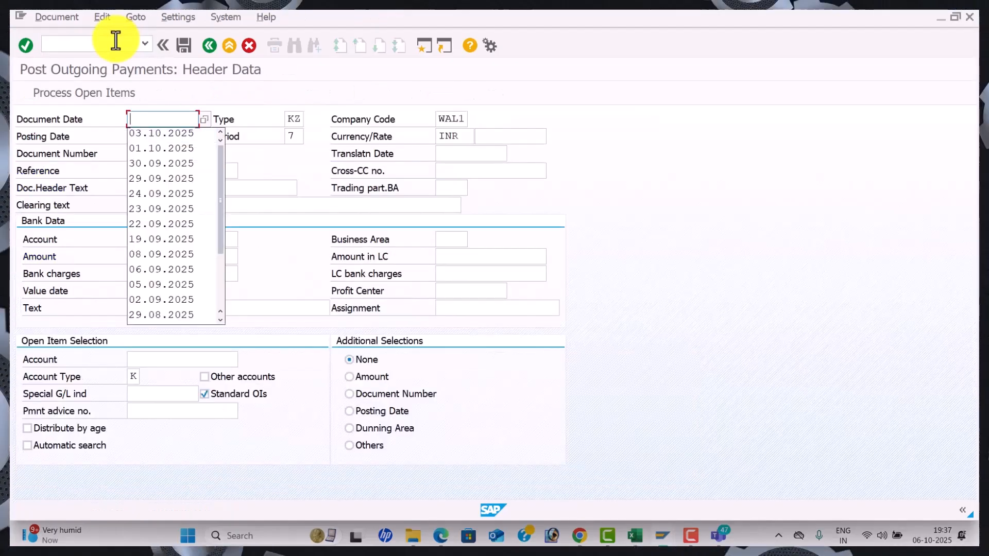
# Enter the document date, reference 00001 and 'Salaries A/c' in the payment header
pyautogui.write('06.10.2025')
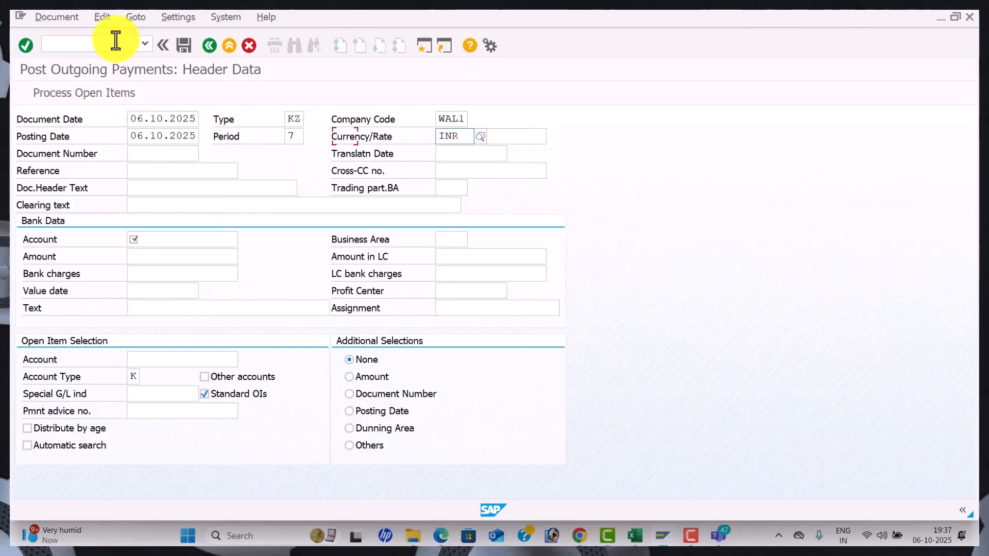
pyautogui.write('00001')
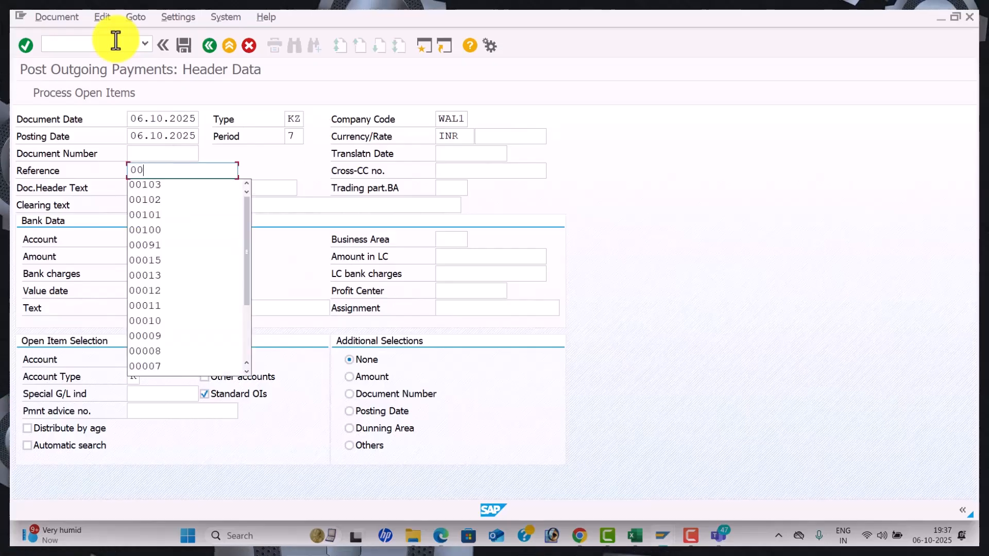
pyautogui.press('Tab')
pyautogui.write('Salaries A/c')
pyautogui.press('Tab')
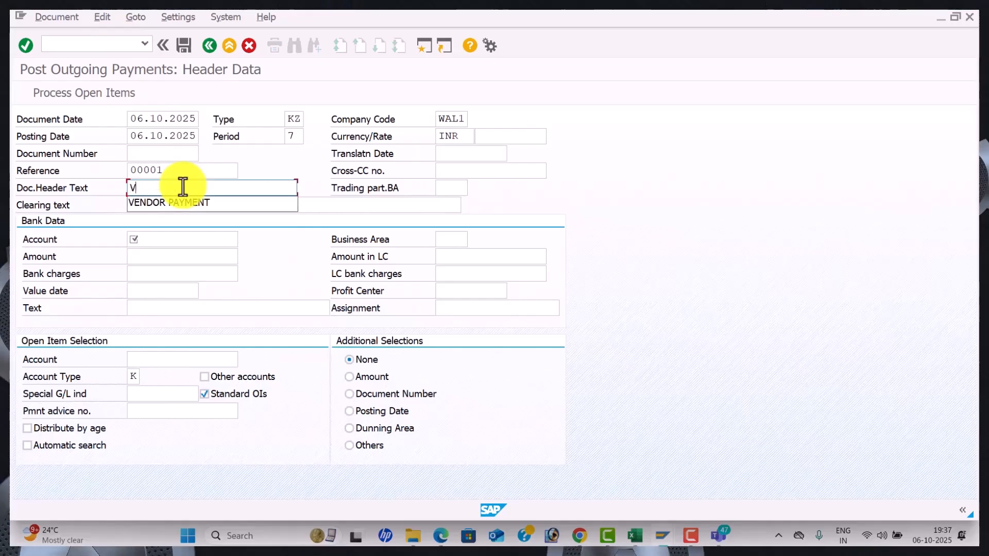
# Set header text VENDOR PAYMENT, bank account 200001 and amount 12000
pyautogui.press('Down')
pyautogui.press('Tab')
pyautogui.press('Down')
pyautogui.press('Tab')
pyautogui.write('12000')
pyautogui.press('Tab')
pyautogui.press('Tab')
pyautogui.press('Tab')
pyautogui.press('Tab')
pyautogui.press('Tab')
pyautogui.press('Tab')
# Set the item text to VENDOR INVOICE
pyautogui.press('Down')
pyautogui.press('Tab')
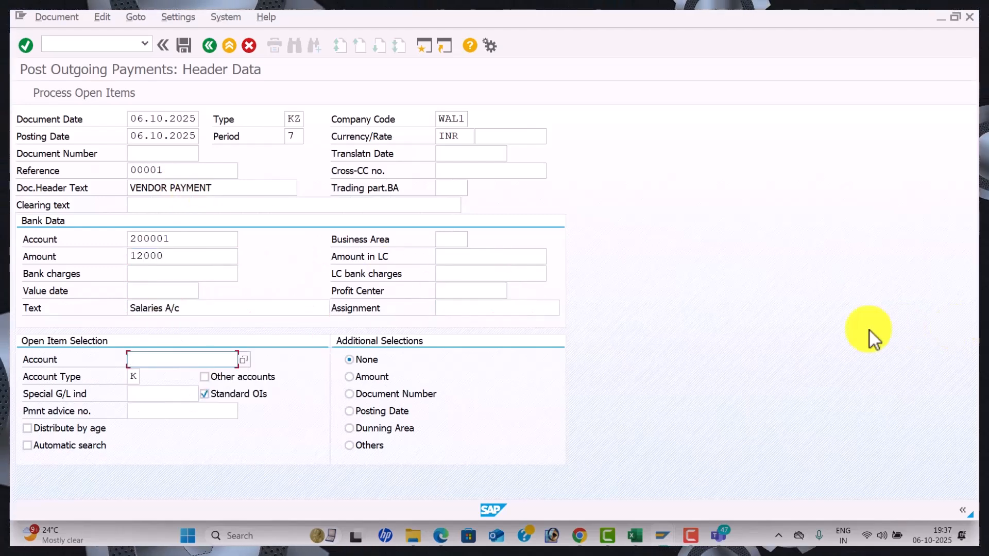
pyautogui.click(212, 306)
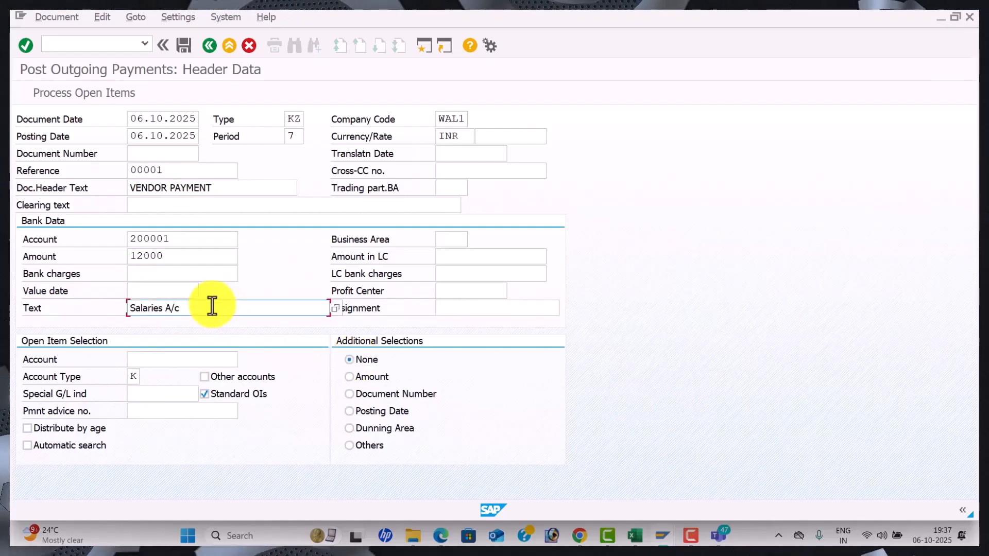
pyautogui.press('BackSpace')
pyautogui.press('BackSpace')
pyautogui.press('BackSpace')
pyautogui.press('BackSpace')
pyautogui.press('BackSpace')
pyautogui.press('Down')
pyautogui.press('Down')
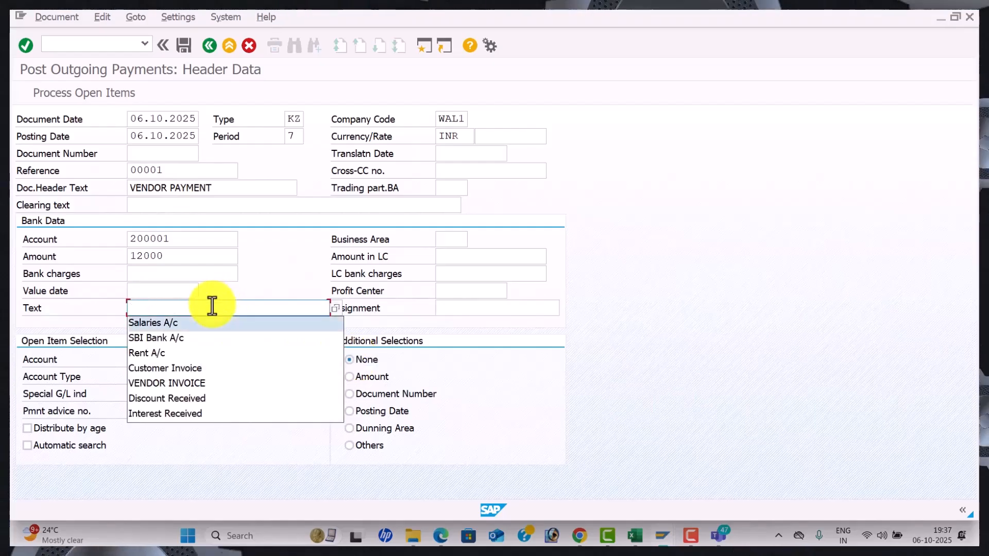
pyautogui.press('Tab')
pyautogui.click(212, 306)
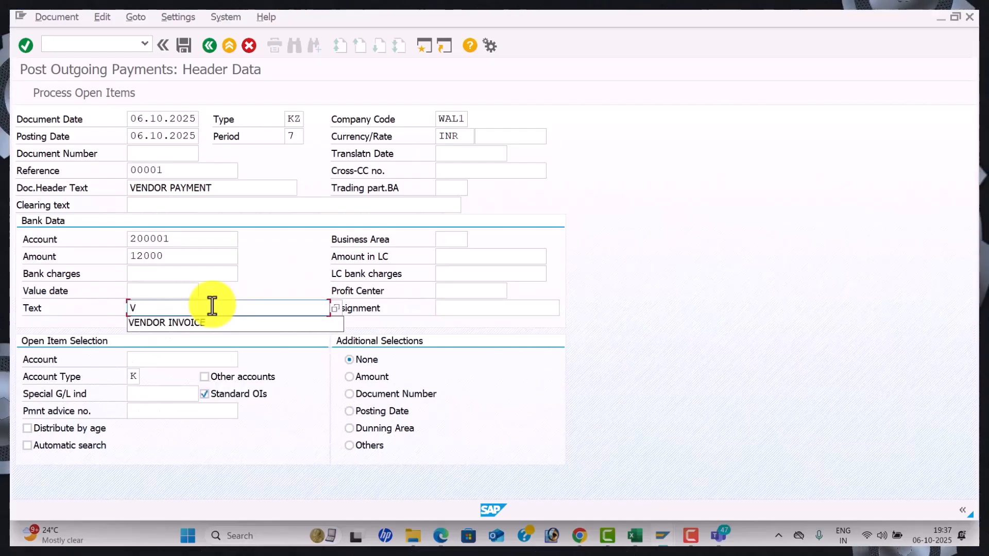
pyautogui.click(214, 323)
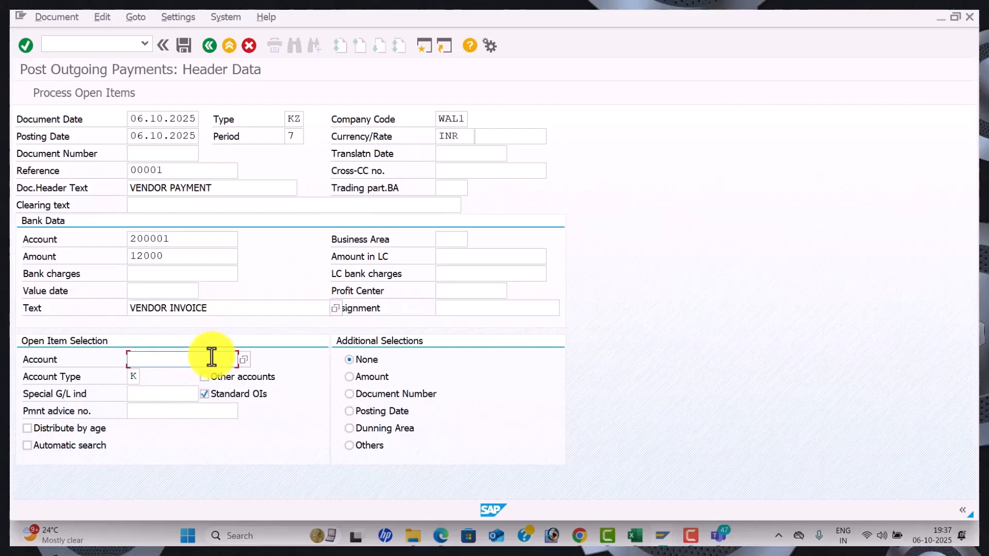
pyautogui.click(239, 361)
pyautogui.click(242, 361)
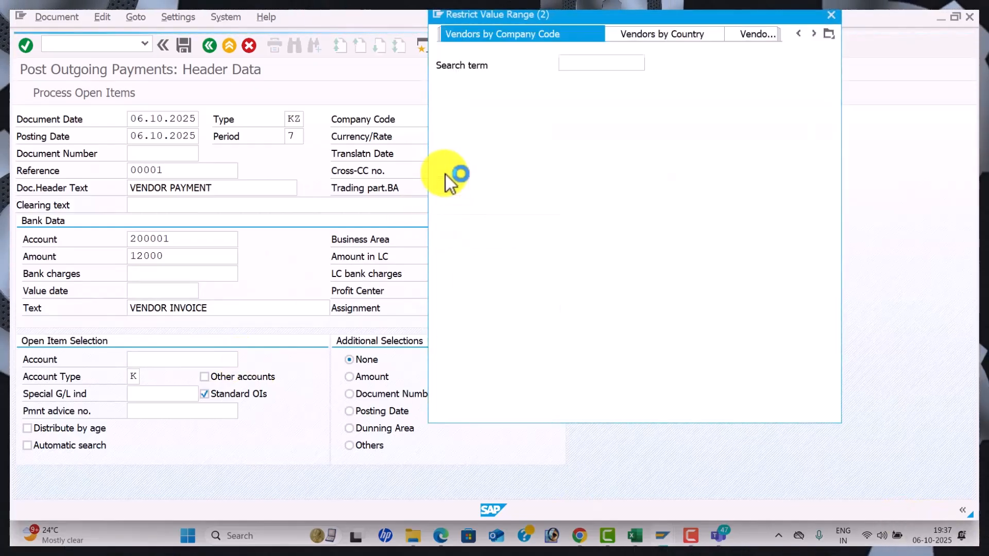
pyautogui.press('Return')
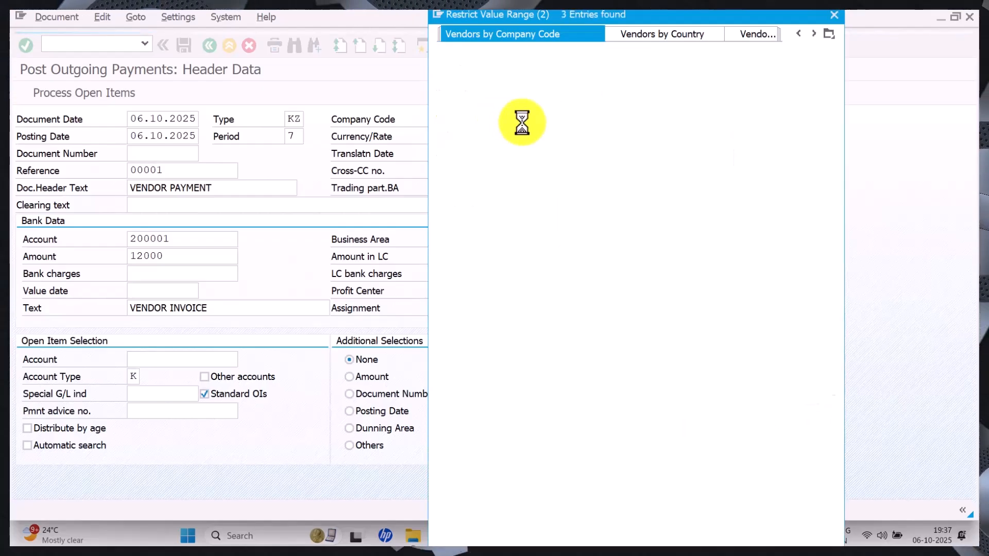
pyautogui.doubleClick(528, 130)
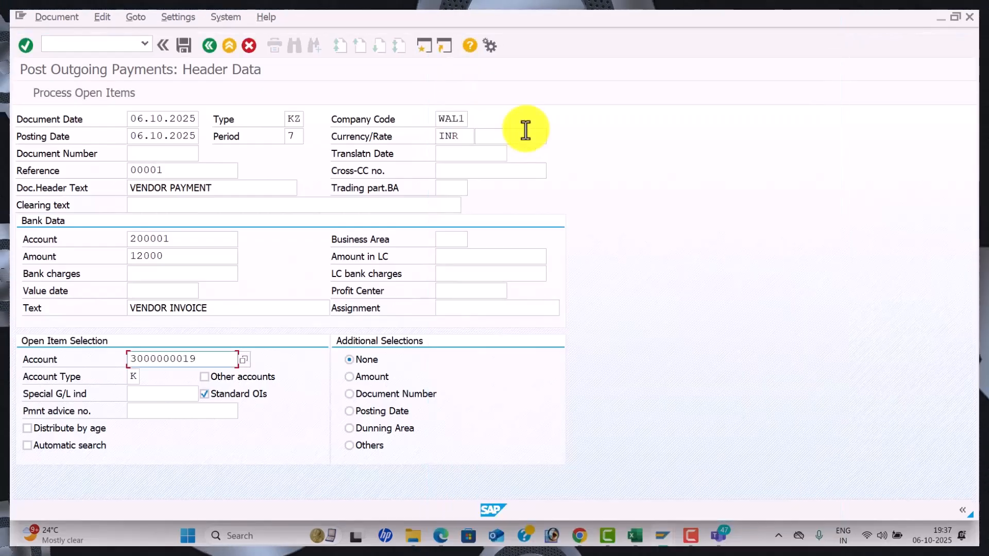
pyautogui.click(78, 96)
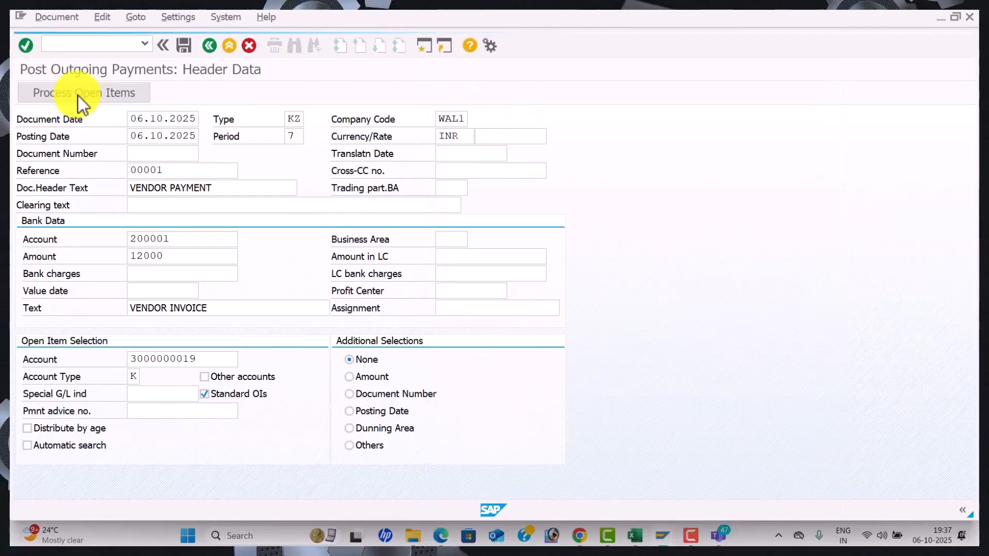
pyautogui.click(183, 46)
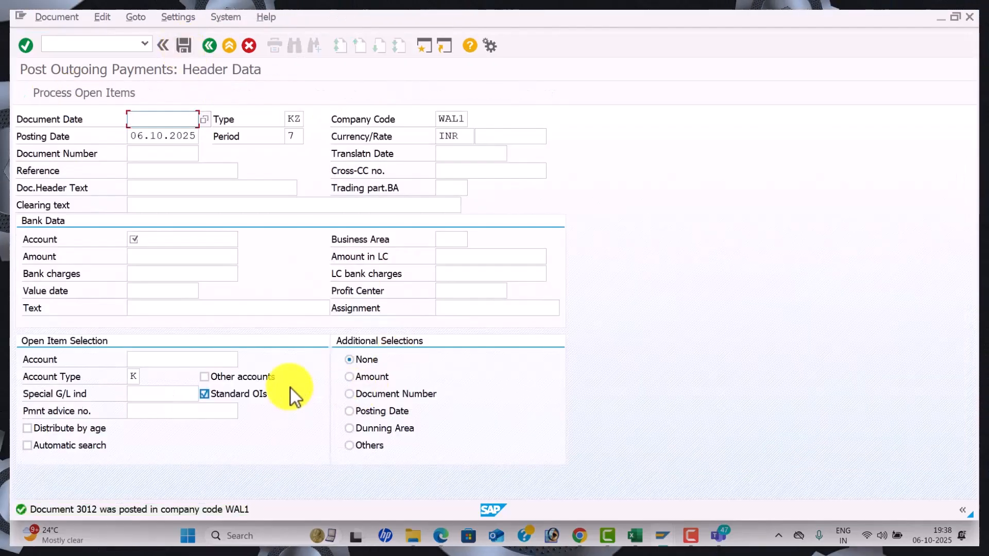
# Rerun the vendor line item display for cleared items, now showing invoice 15 and payment 3012
pyautogui.hotkey('alt', 'Tab')
pyautogui.hotkey('alt', 'Tab')
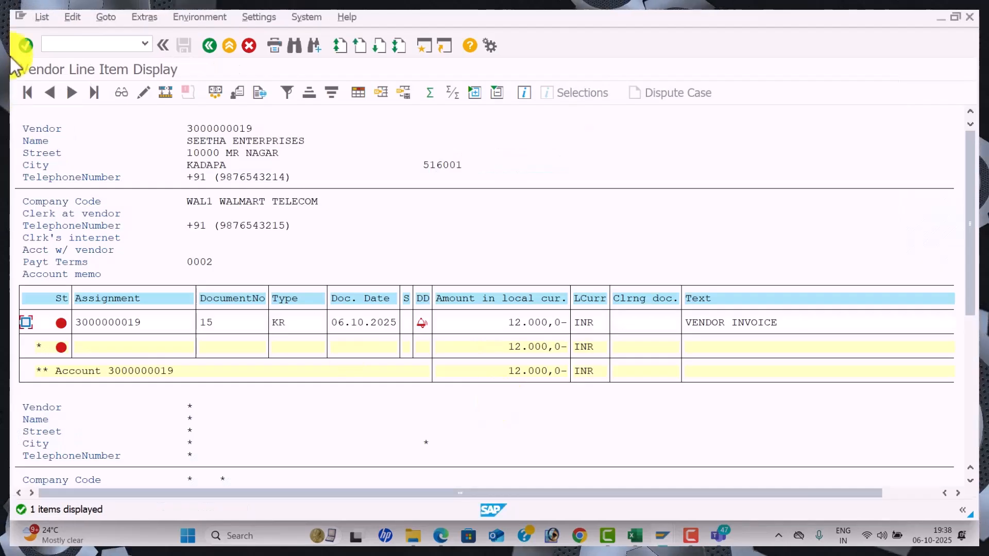
pyautogui.click(42, 16)
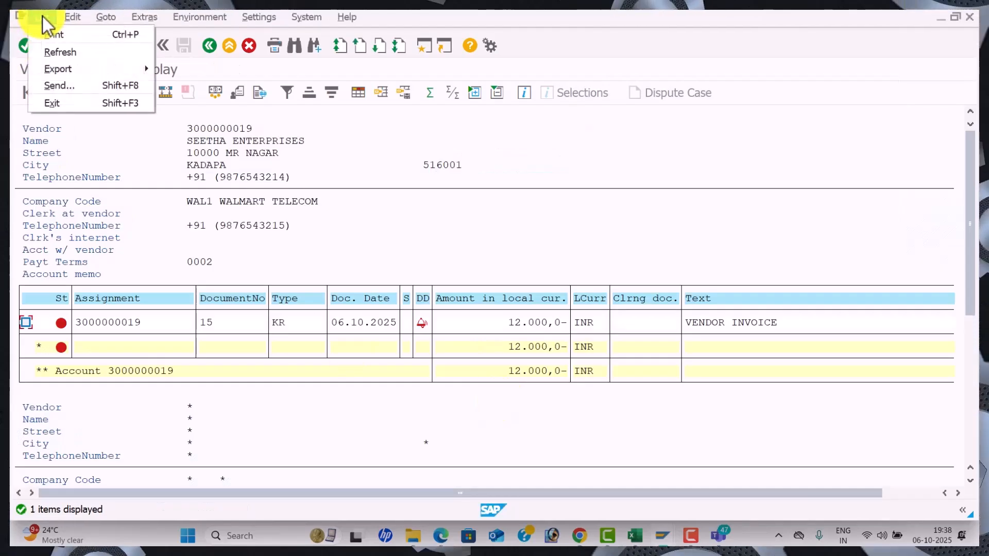
pyautogui.click(72, 60)
pyautogui.click(448, 429)
pyautogui.click(47, 359)
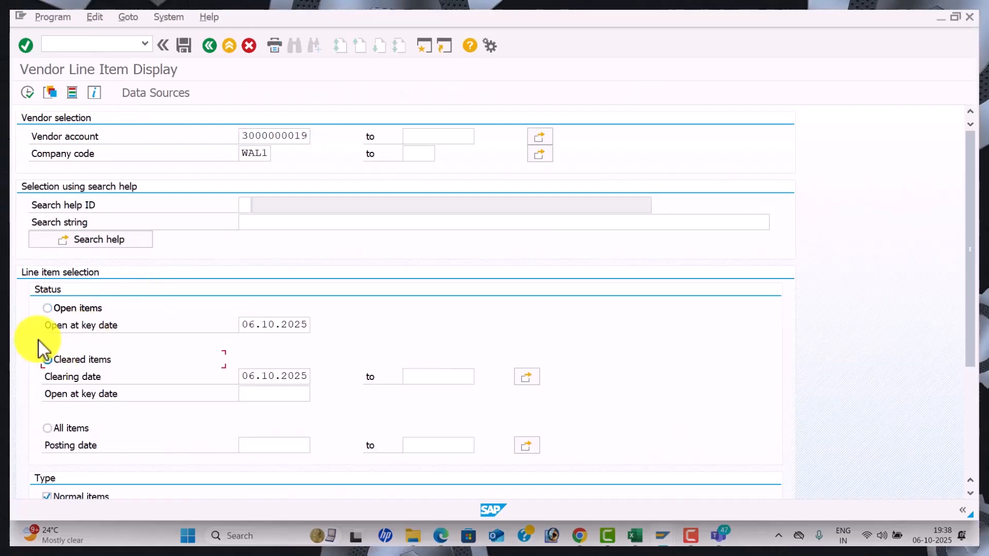
pyautogui.click(28, 93)
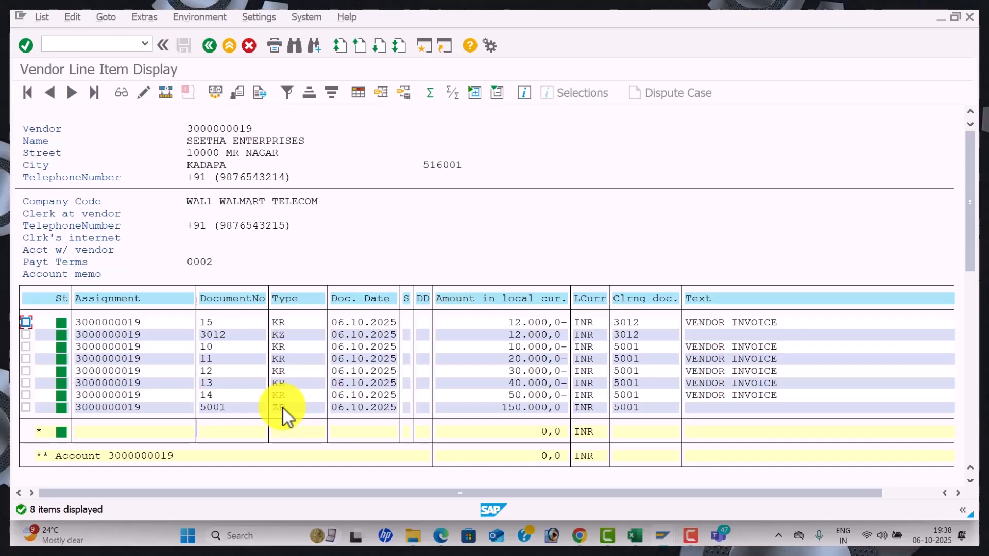
pyautogui.hotkey('alt', 'Tab')
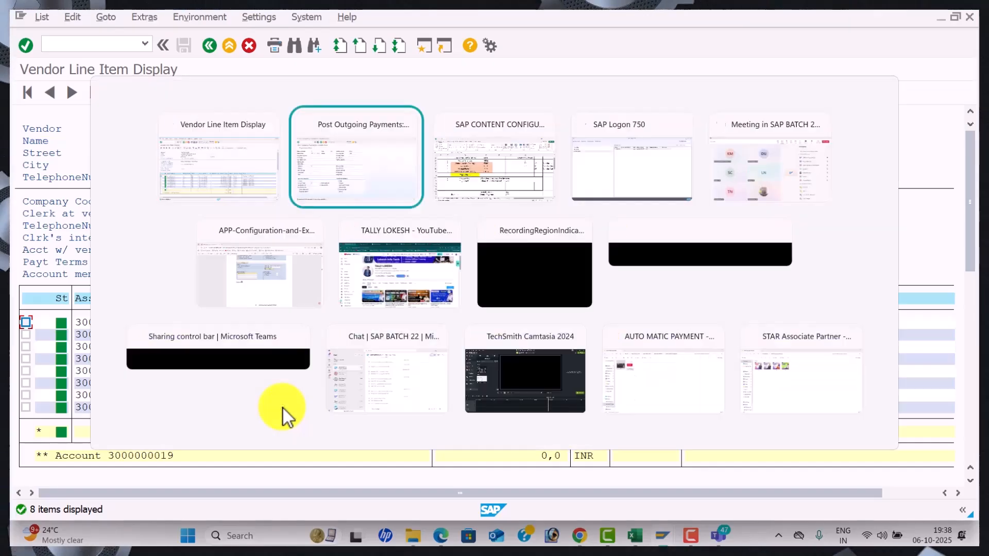
pyautogui.hotkey('alt', 'Tab')
pyautogui.hotkey('alt', 'Tab')
pyautogui.hotkey('alt', 'Tab')
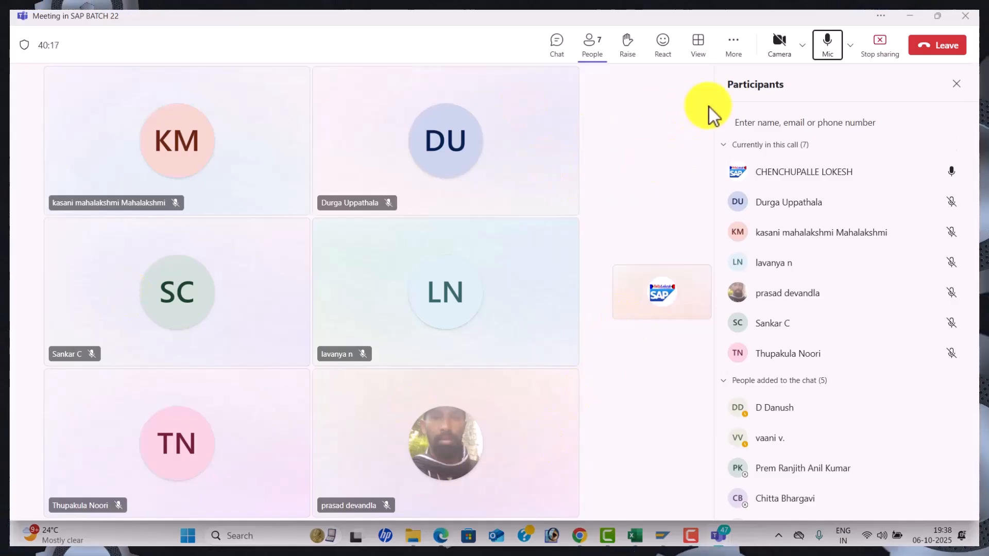
pyautogui.click(951, 50)
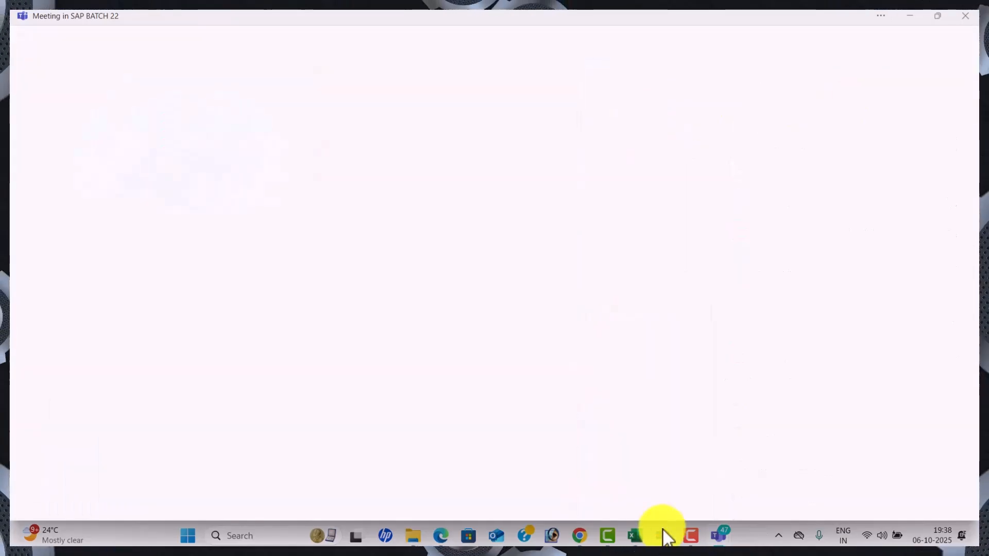